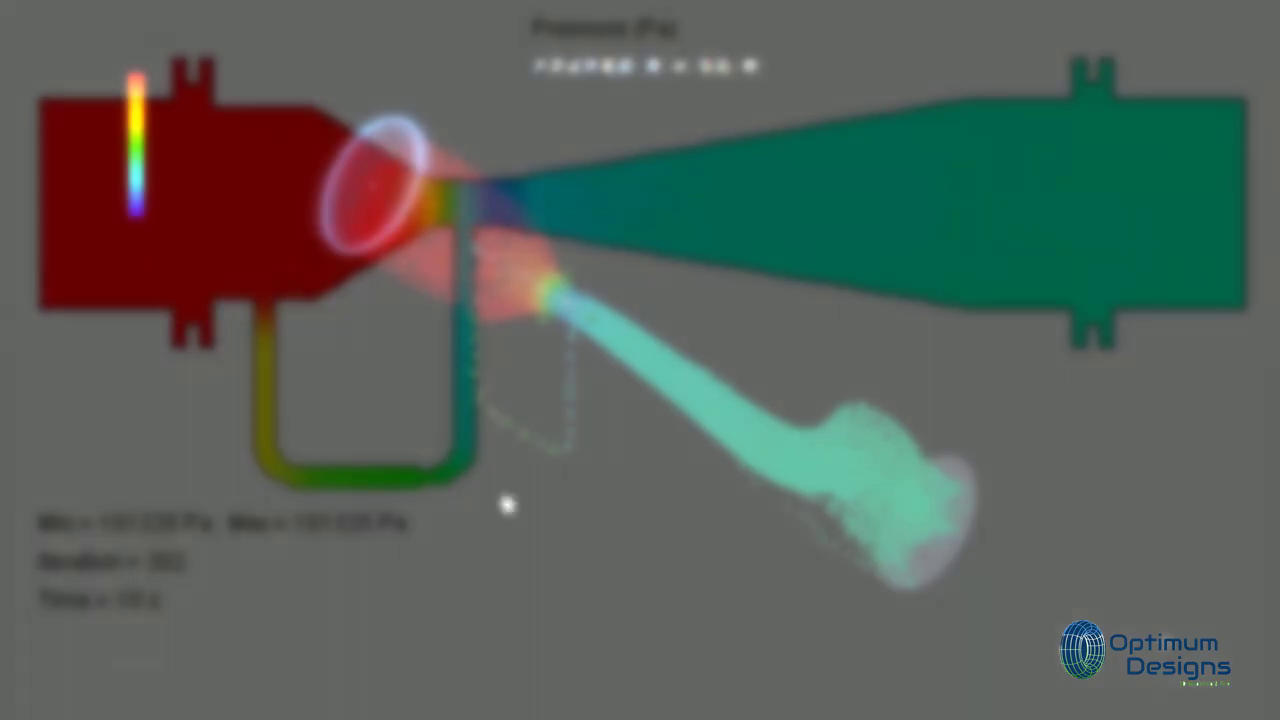
Open the New SOLIDWORKS Document dialog to start a new part.
{"action": "left_click", "coordinate": [469, 534]}
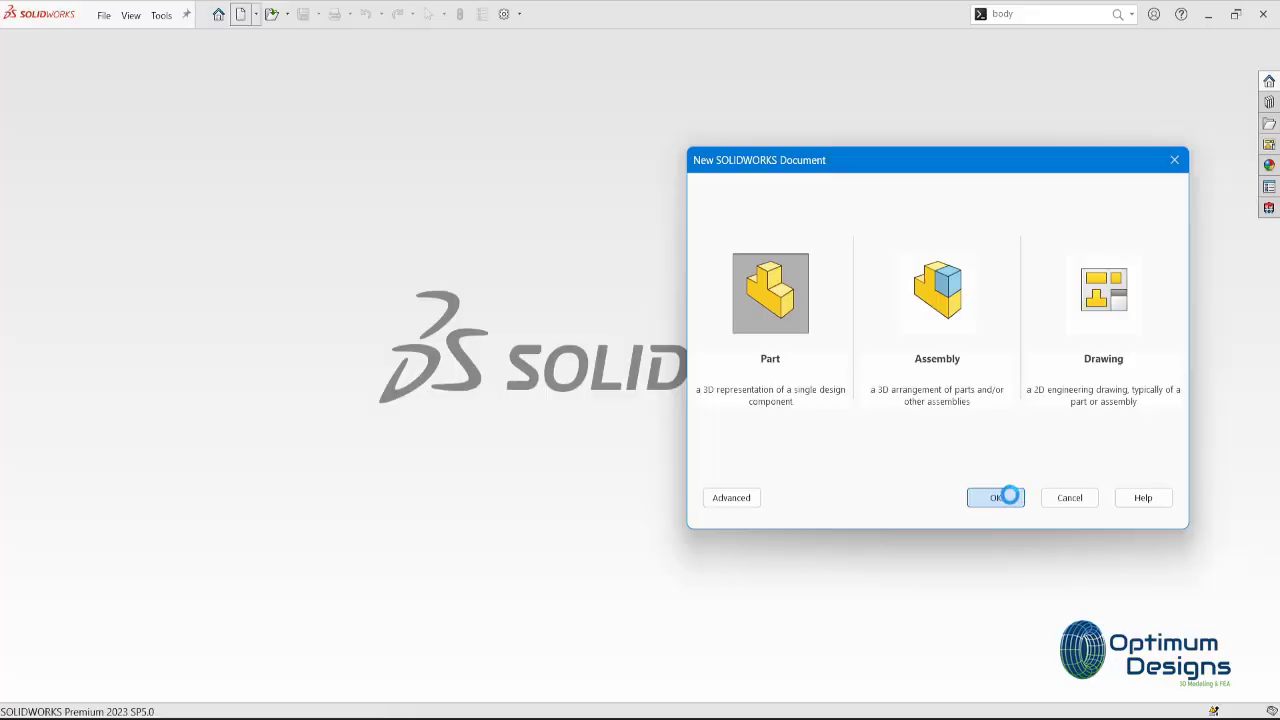
Create the new empty part and start a sketch on the Front Plane.
{"action": "left_click", "coordinate": [981, 497]}
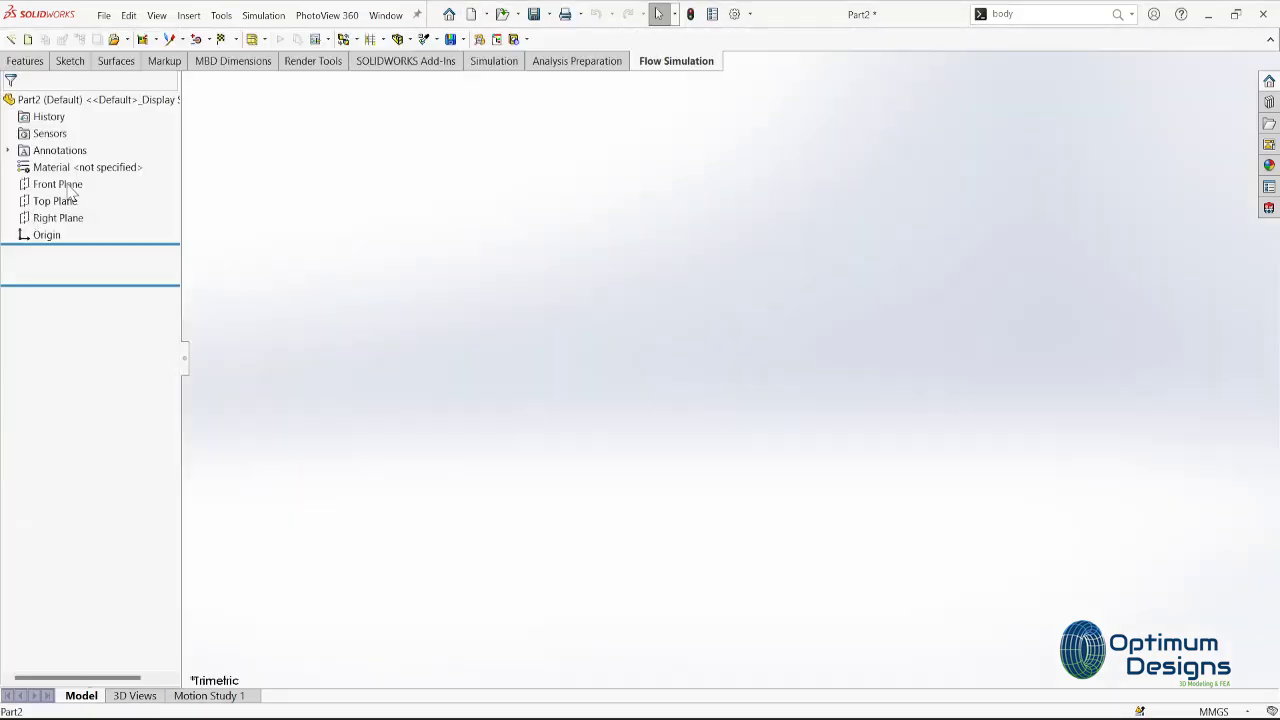
{"action": "right_click", "coordinate": [75, 193]}
{"action": "key", "text": "Escape"}
{"action": "right_click", "coordinate": [56, 226]}
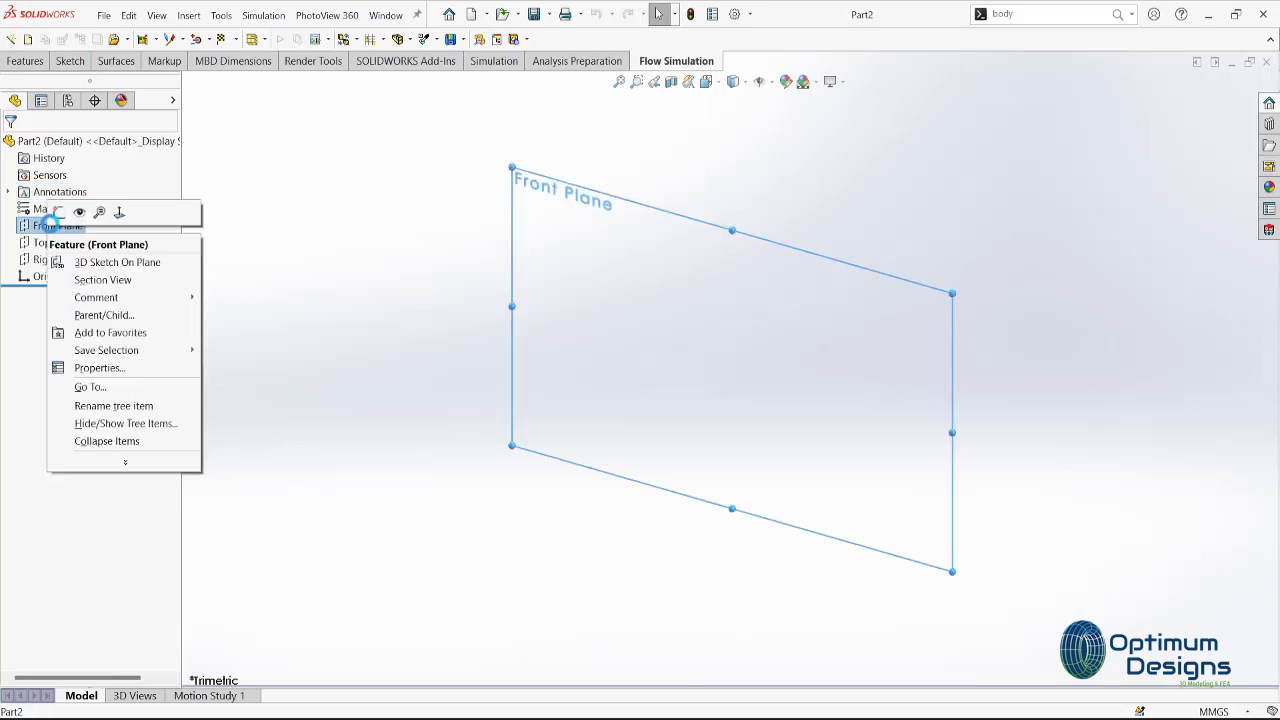
{"action": "key", "text": "Escape"}
{"action": "right_click", "coordinate": [62, 230]}
{"action": "left_click", "coordinate": [91, 204]}
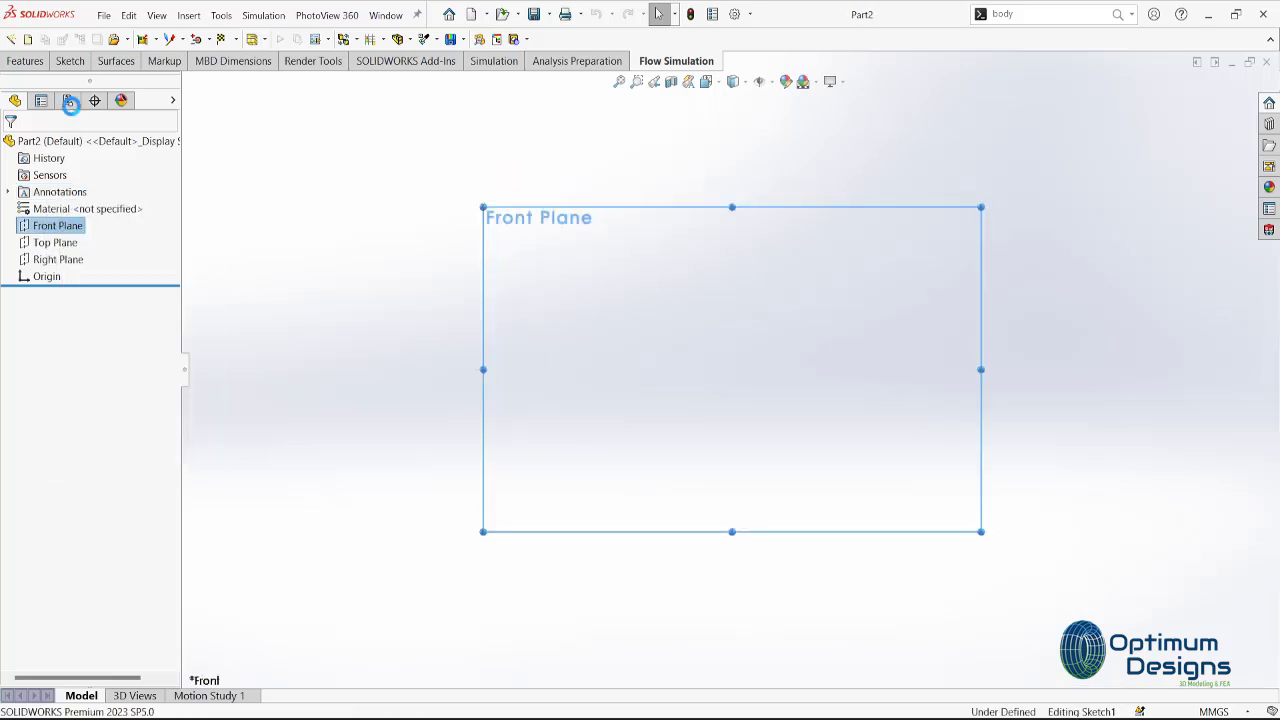
Draw a horizontal construction centerline across the origin.
{"action": "left_click", "coordinate": [80, 41]}
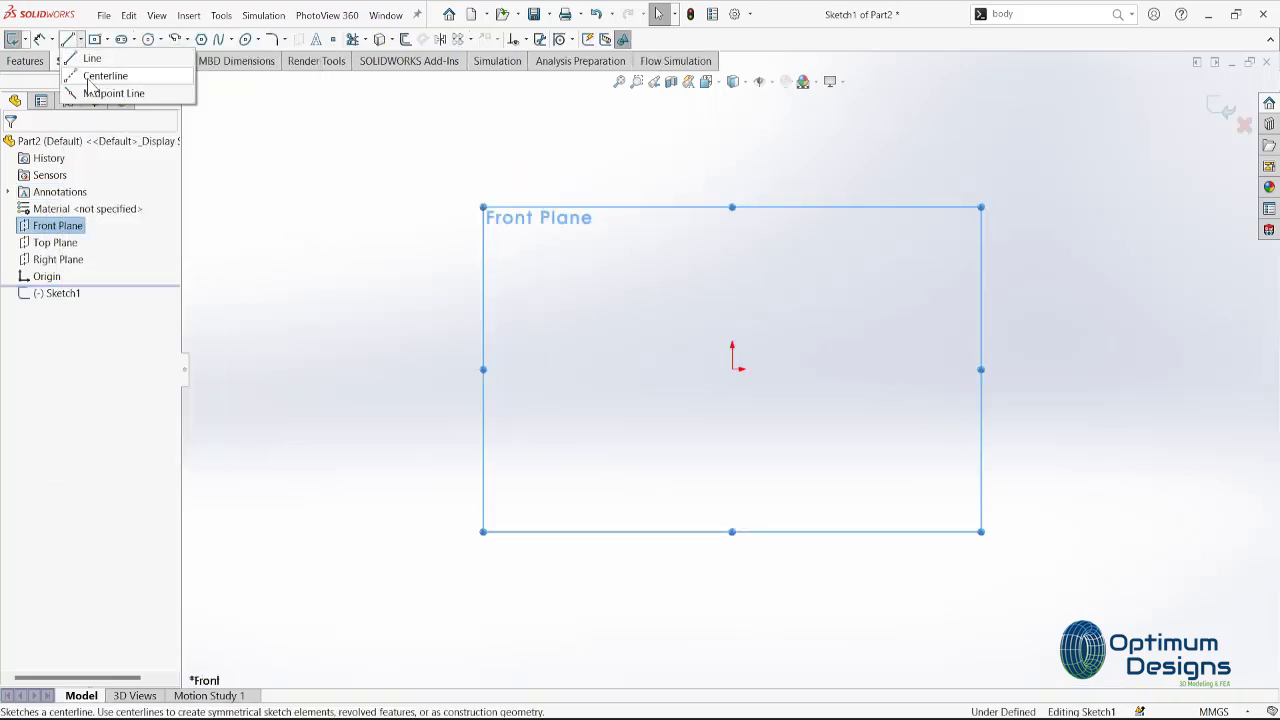
{"action": "left_click", "coordinate": [95, 76]}
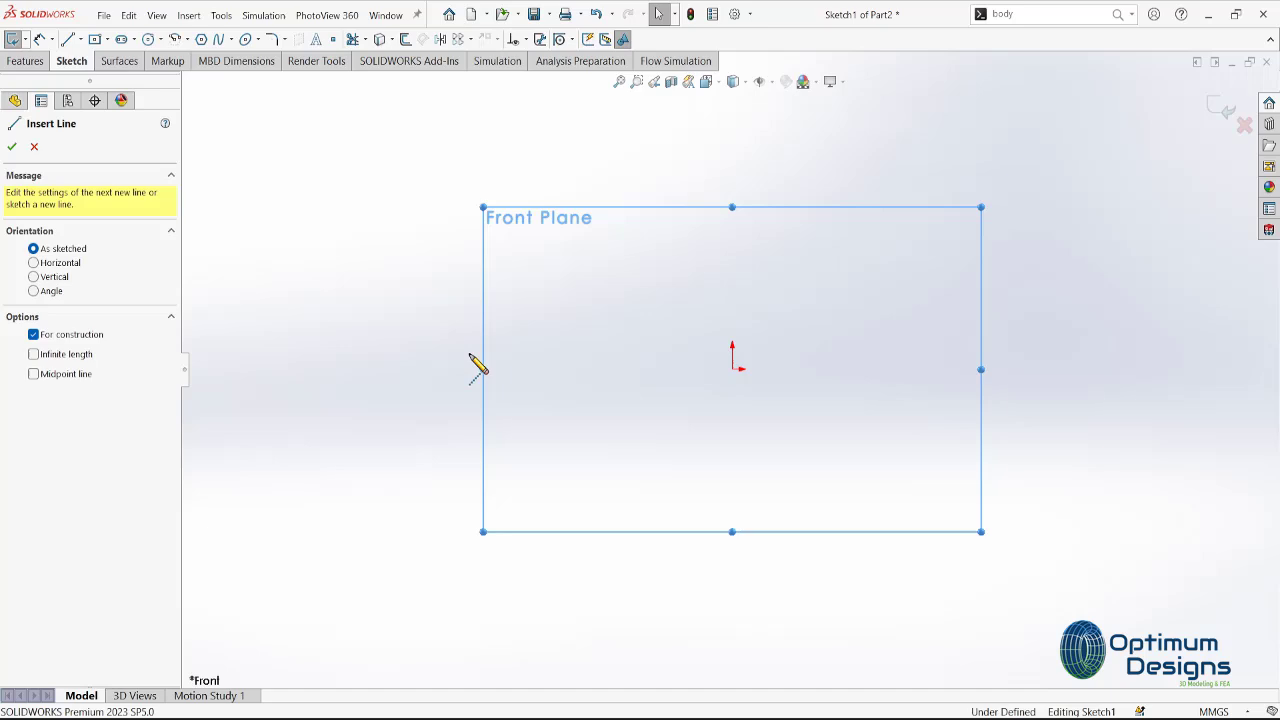
{"action": "left_click", "coordinate": [530, 370]}
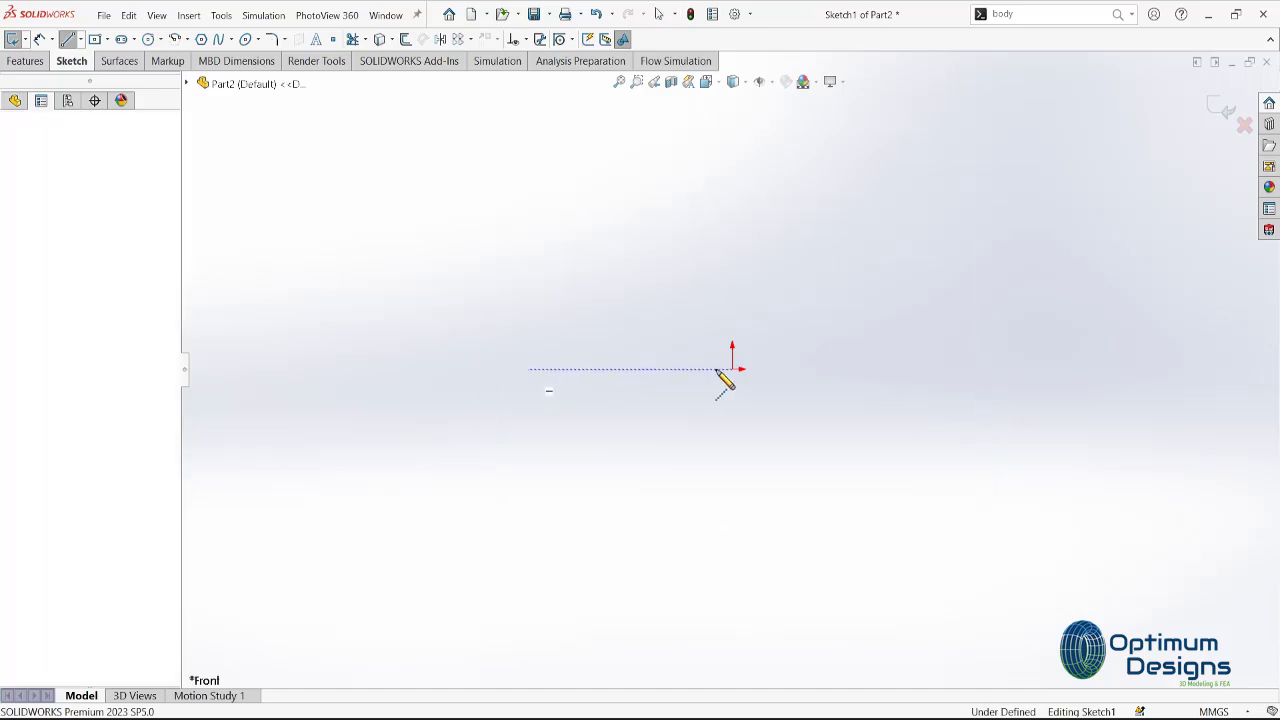
{"action": "double_click", "coordinate": [1103, 369]}
{"action": "key", "text": "Escape"}
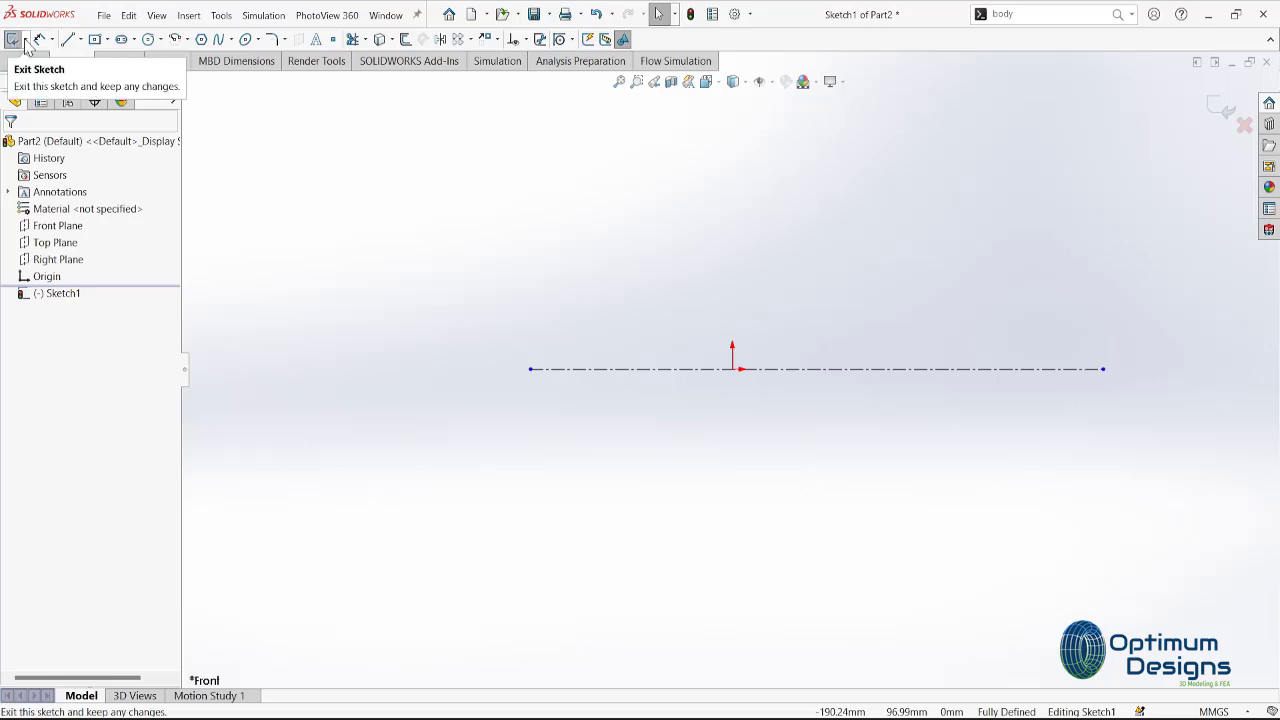
Dimension the centerline to 1500 mm long.
{"action": "left_click", "coordinate": [40, 40]}
{"action": "left_click", "coordinate": [869, 383]}
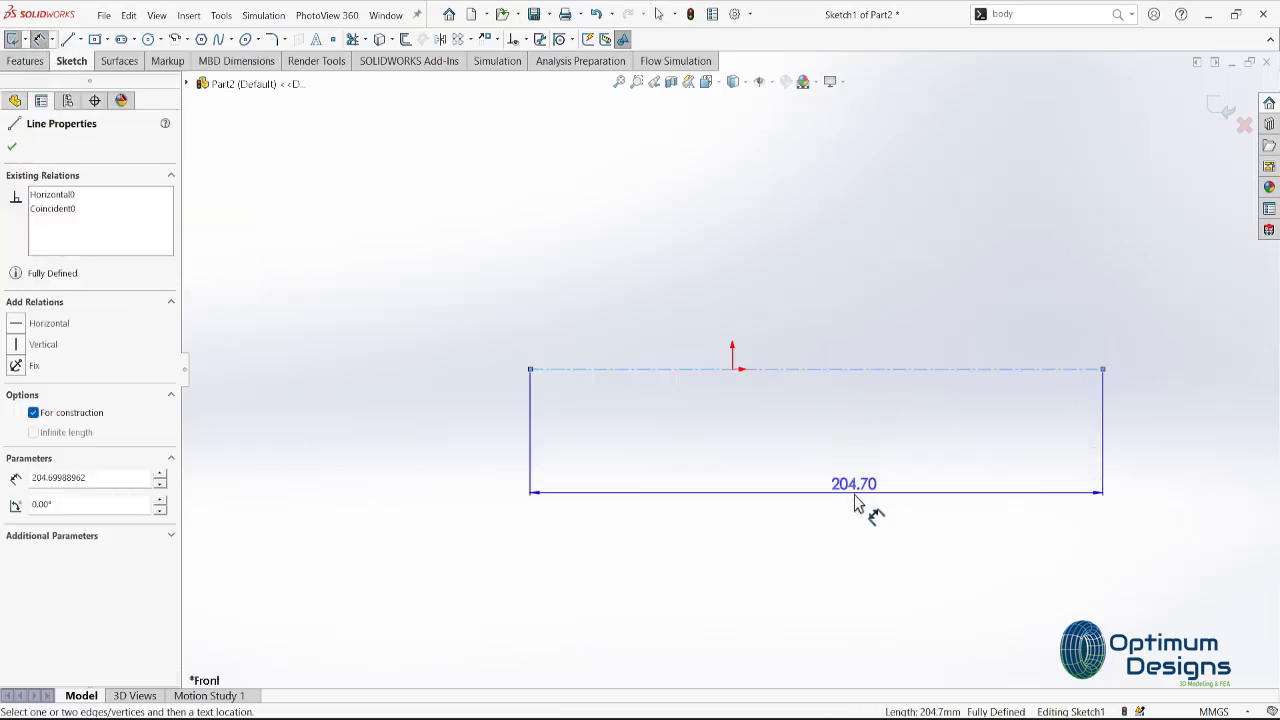
{"action": "left_click", "coordinate": [870, 508]}
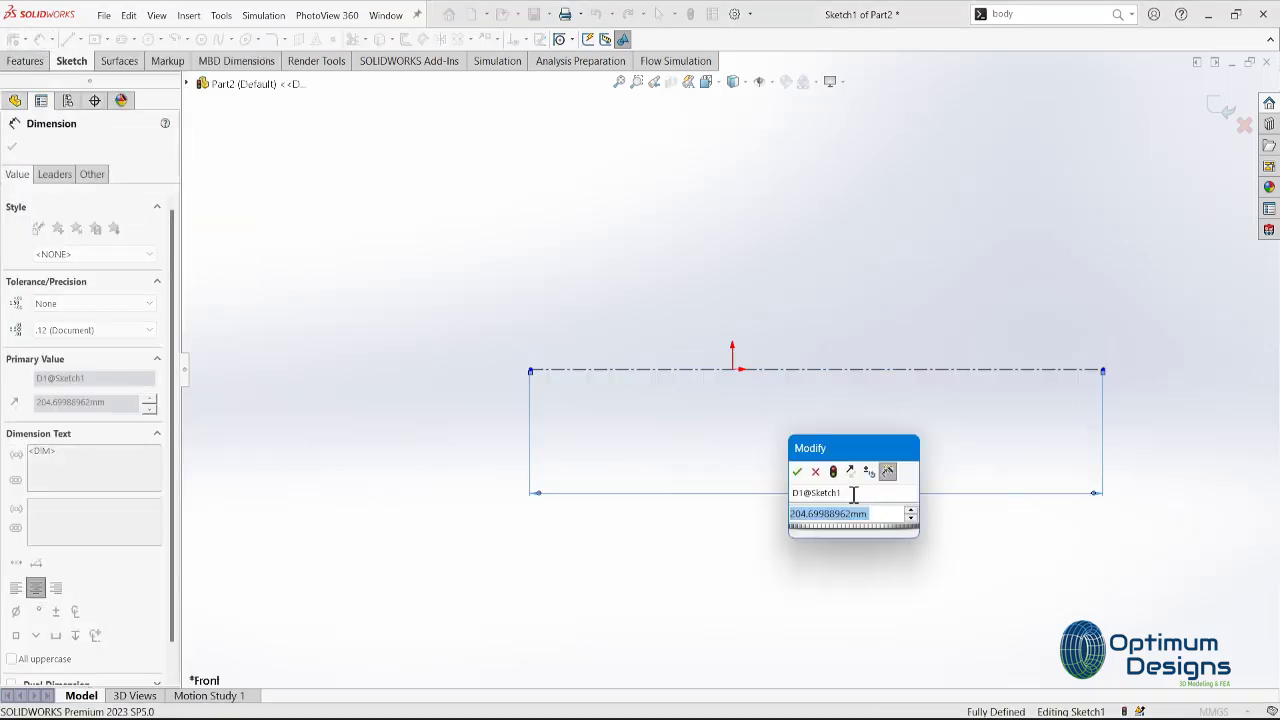
{"action": "type", "text": "1500"}
{"action": "key", "text": "Return"}
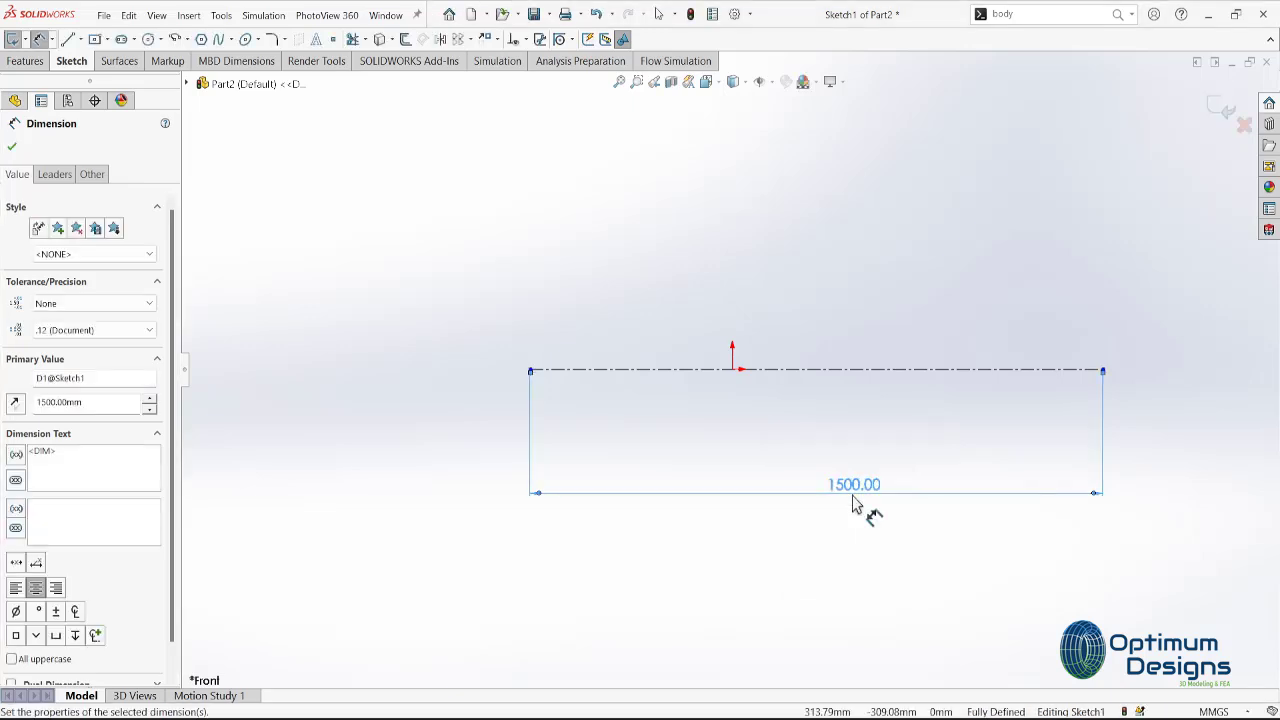
{"action": "key", "text": "Escape"}
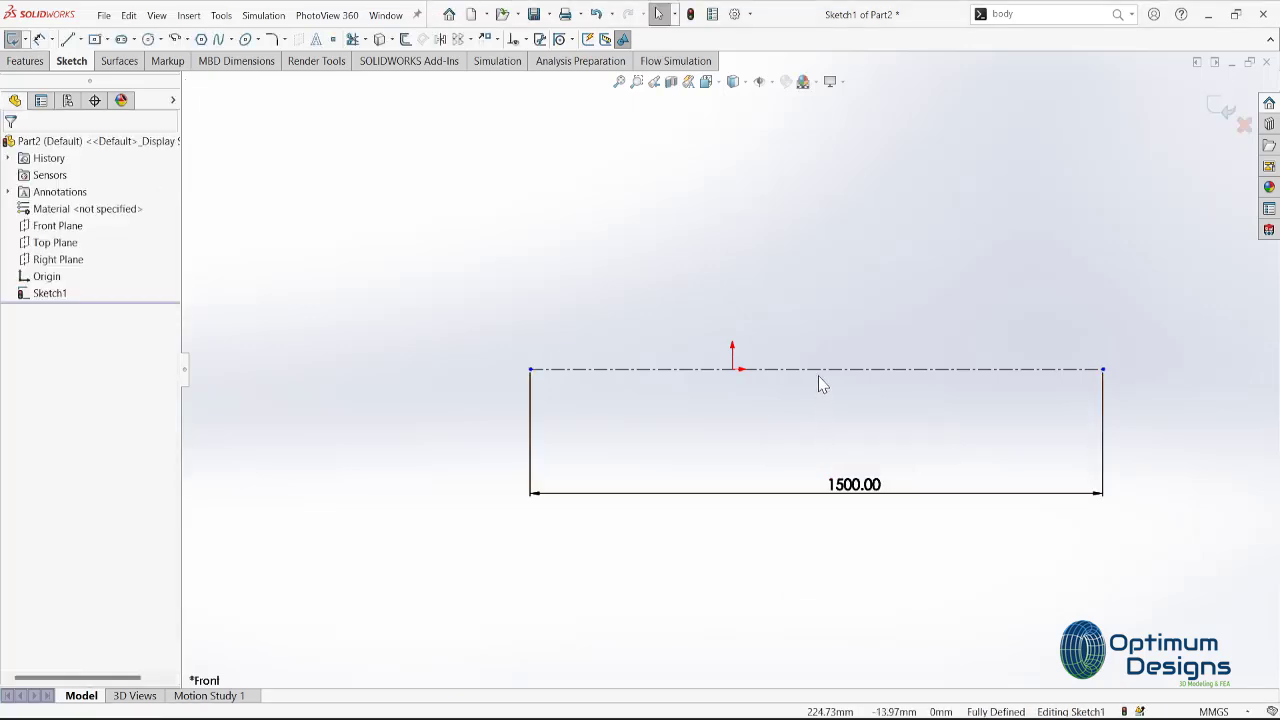
Make the centerline's midpoint coincident with the origin.
{"action": "left_click", "coordinate": [821, 379]}
{"action": "right_click", "coordinate": [822, 377]}
{"action": "left_click", "coordinate": [845, 385]}
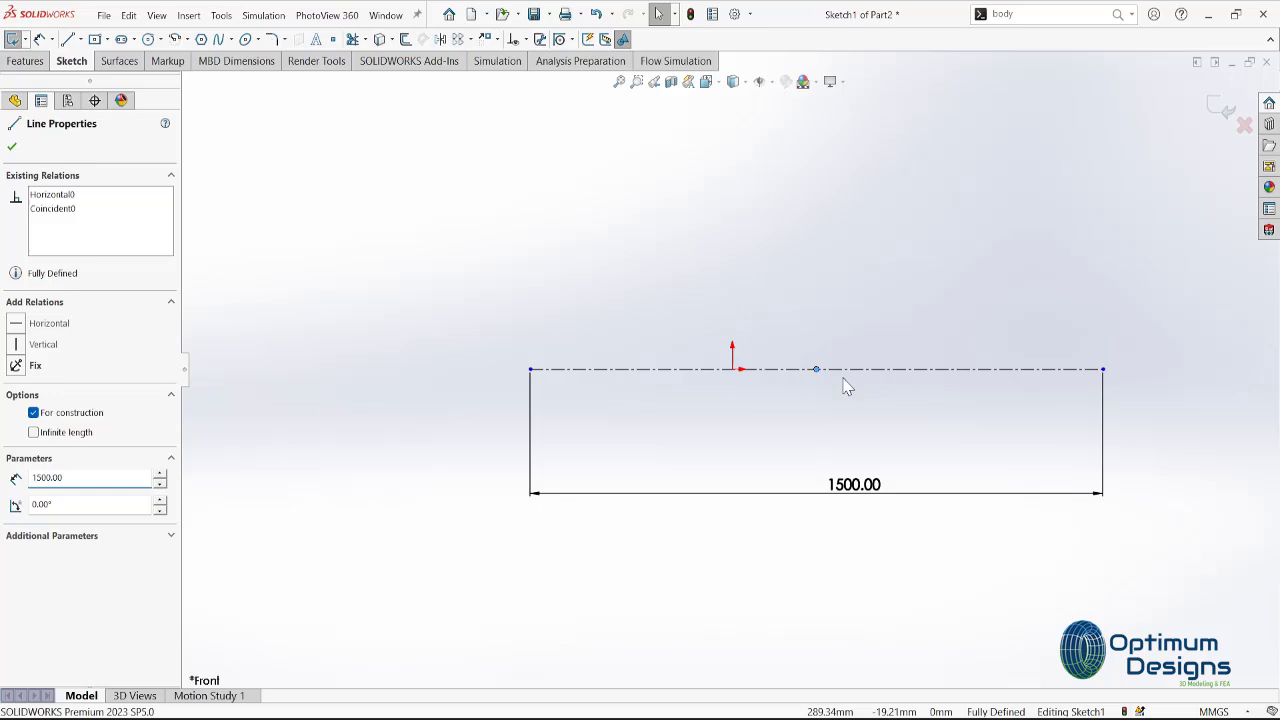
{"action": "left_click", "coordinate": [732, 372], "text": "ctrl"}
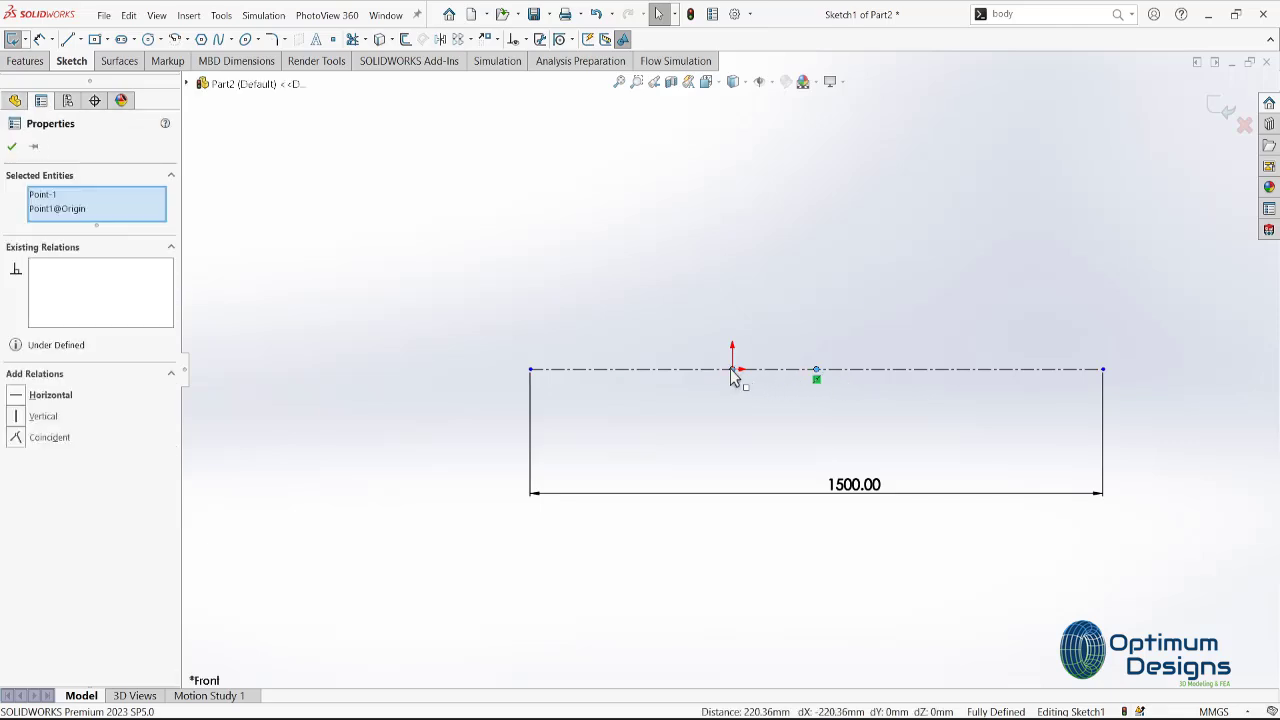
{"action": "left_click", "coordinate": [15, 439]}
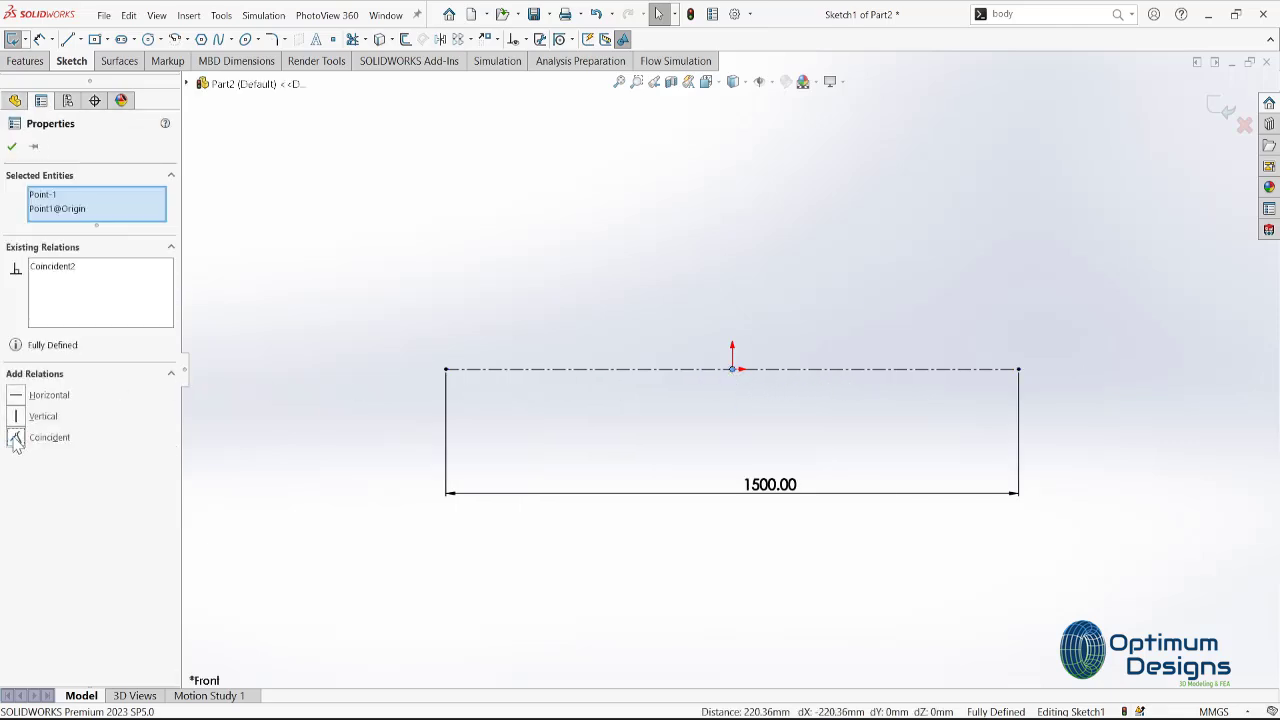
Draw the left end of the outline: inlet edge, notched stepped flange and inlet flat.
{"action": "left_click", "coordinate": [67, 39]}
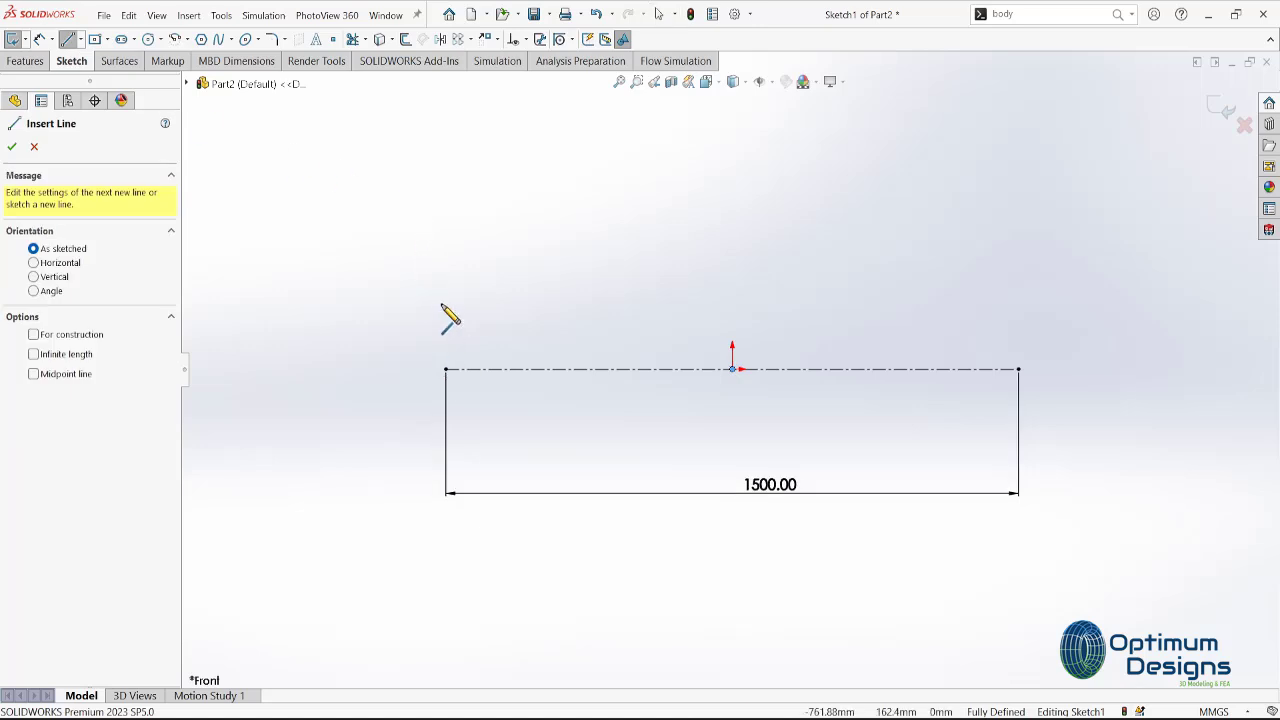
{"action": "left_click", "coordinate": [446, 303]}
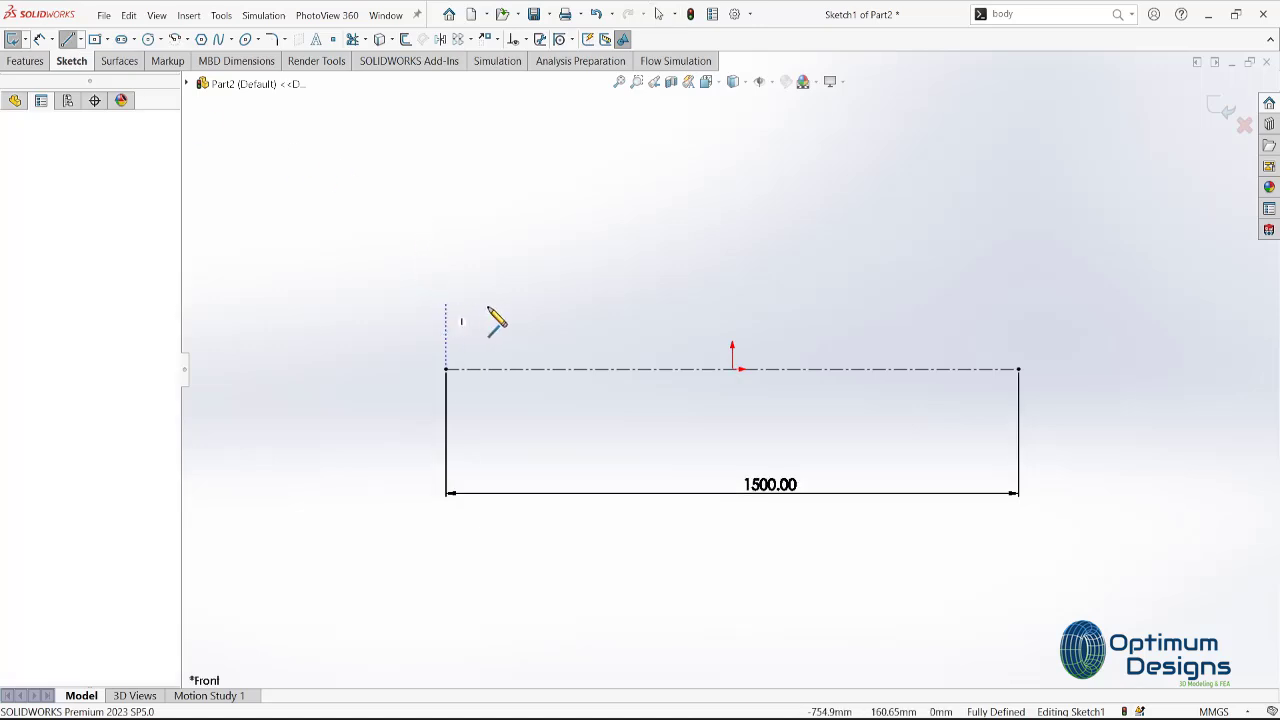
{"action": "left_click", "coordinate": [547, 303]}
{"action": "scroll", "coordinate": [566, 300], "scroll_direction": "down", "scroll_amount": 2}
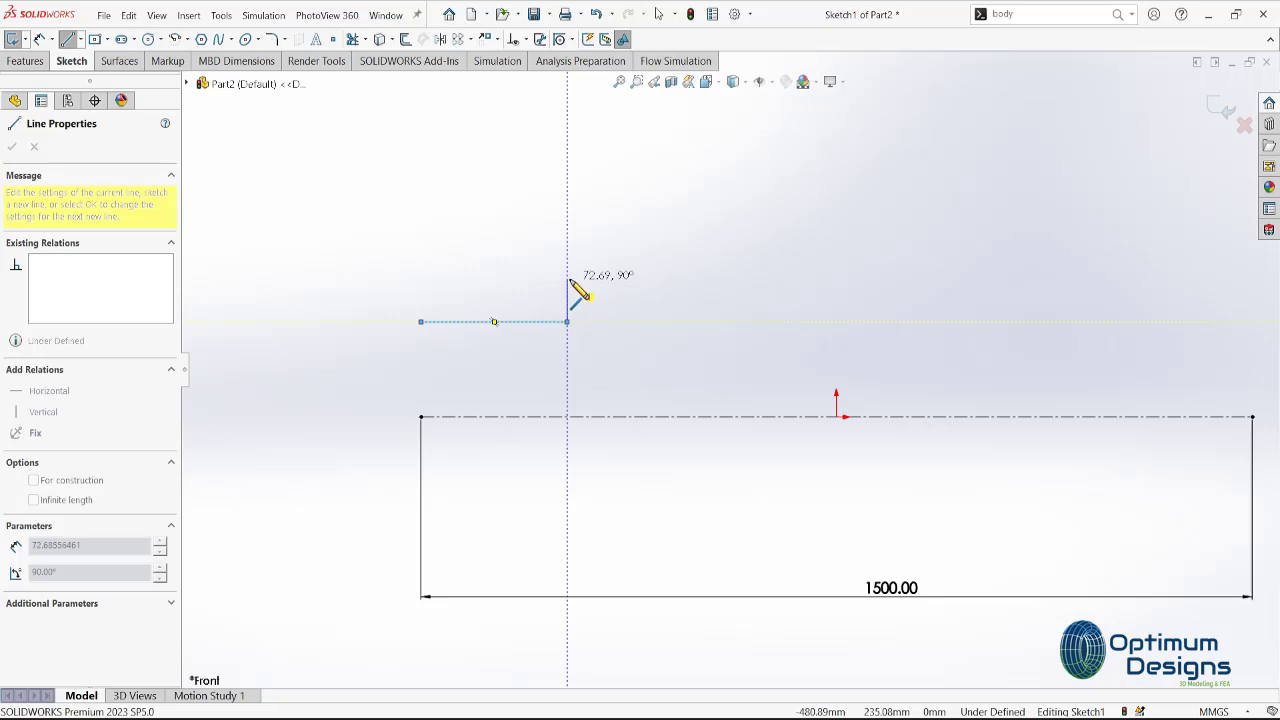
{"action": "left_click", "coordinate": [567, 280]}
{"action": "left_click", "coordinate": [601, 279]}
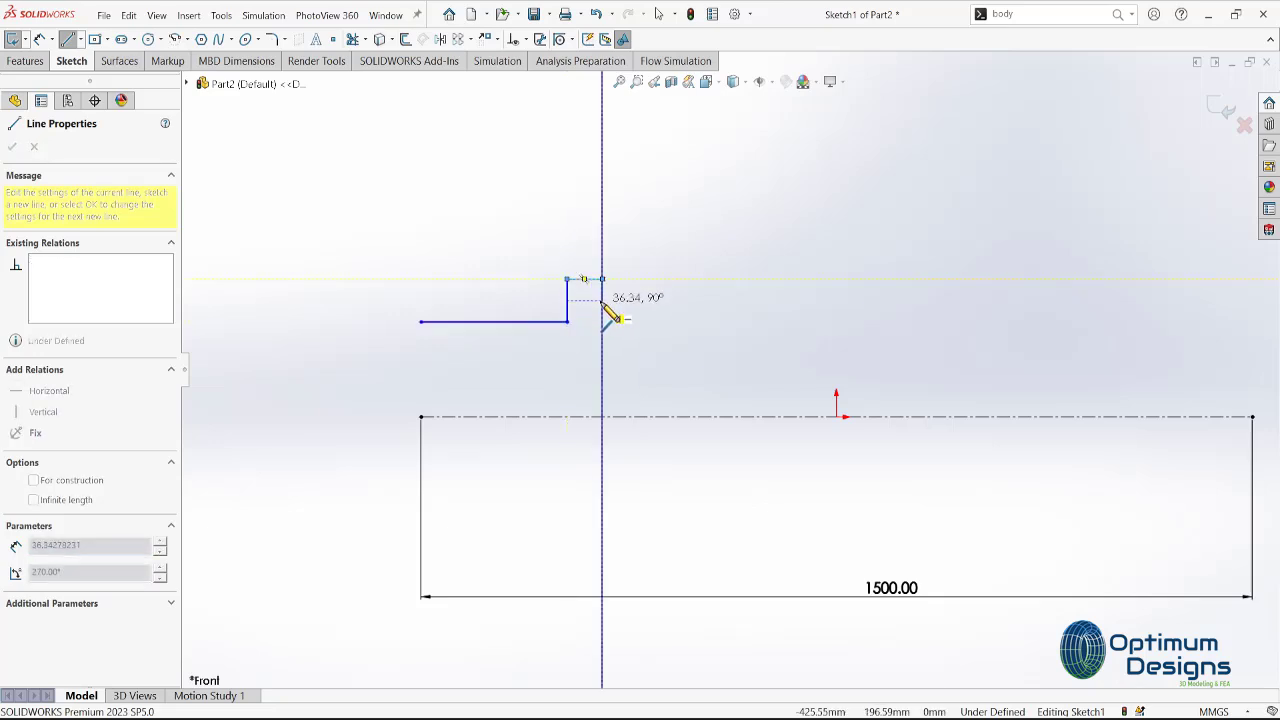
{"action": "left_click", "coordinate": [601, 300]}
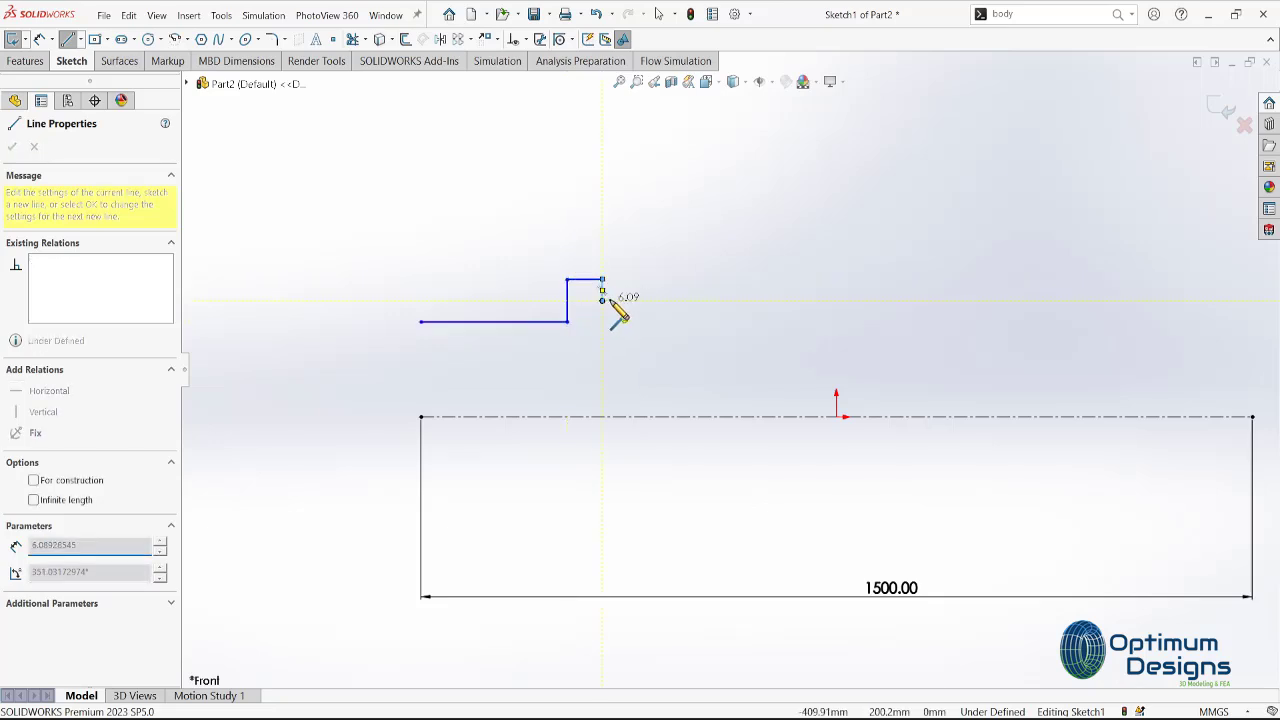
{"action": "left_click", "coordinate": [623, 300]}
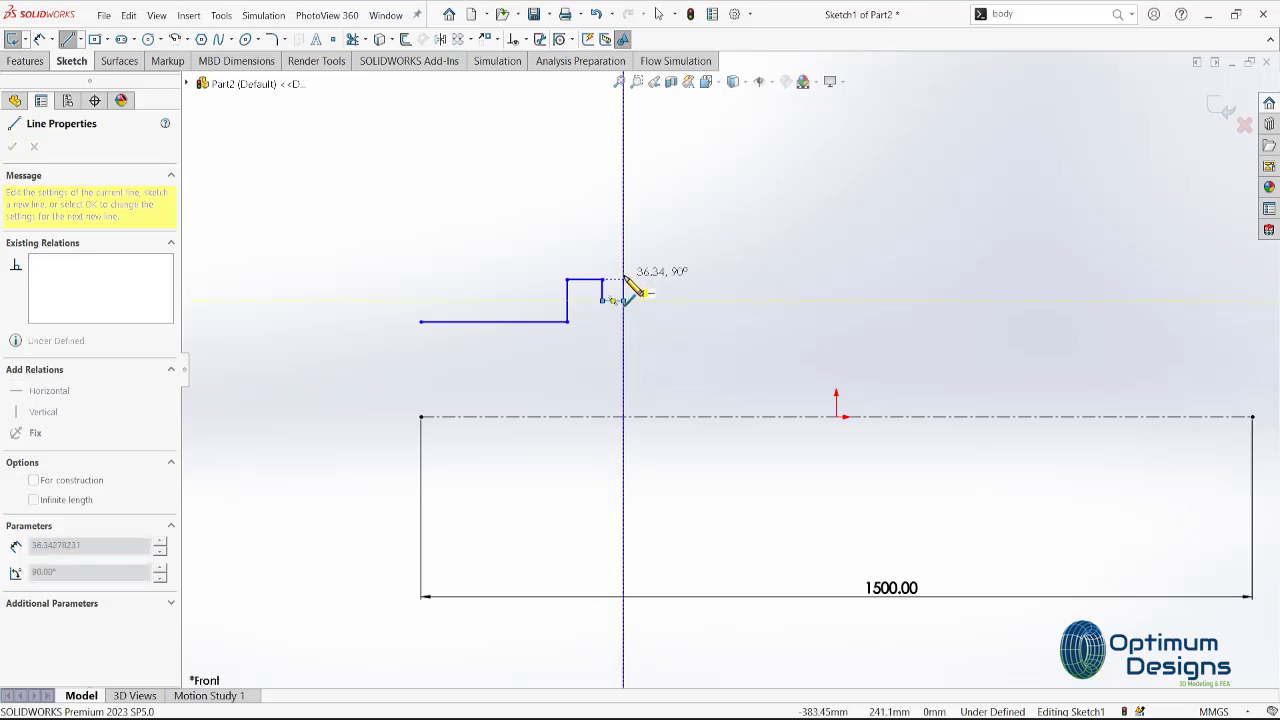
{"action": "left_click", "coordinate": [623, 280]}
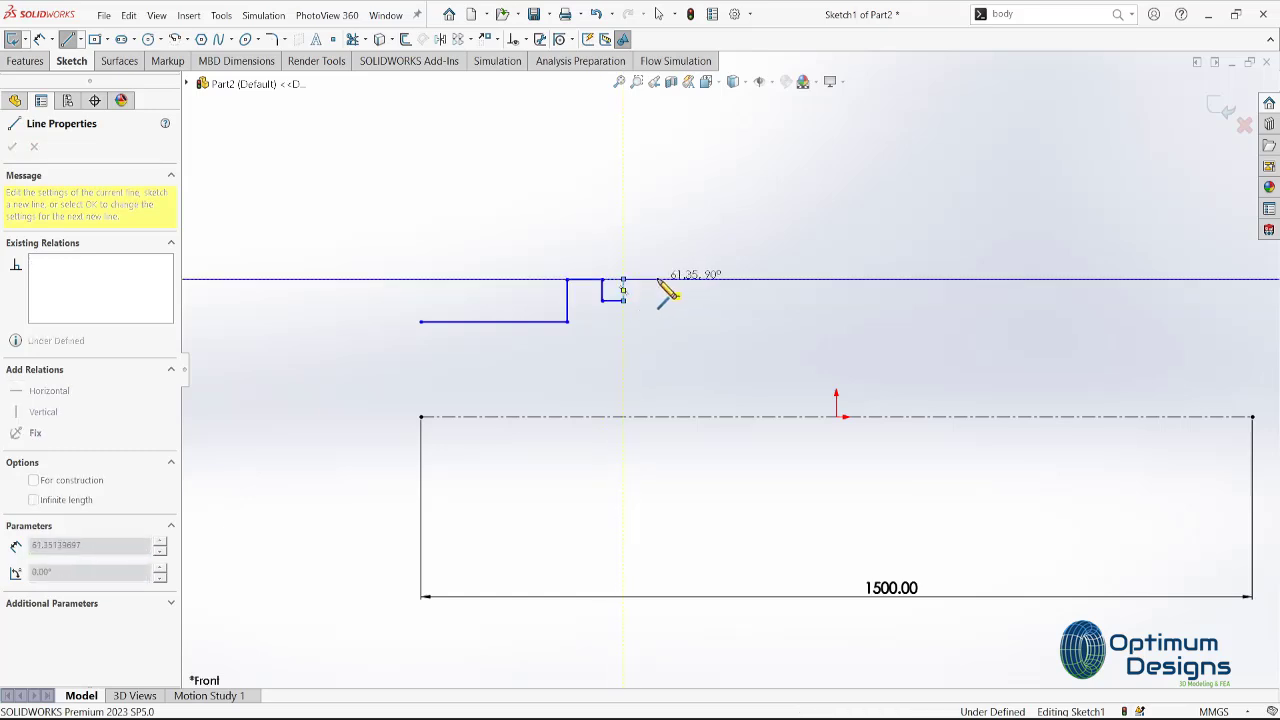
{"action": "left_click", "coordinate": [657, 279]}
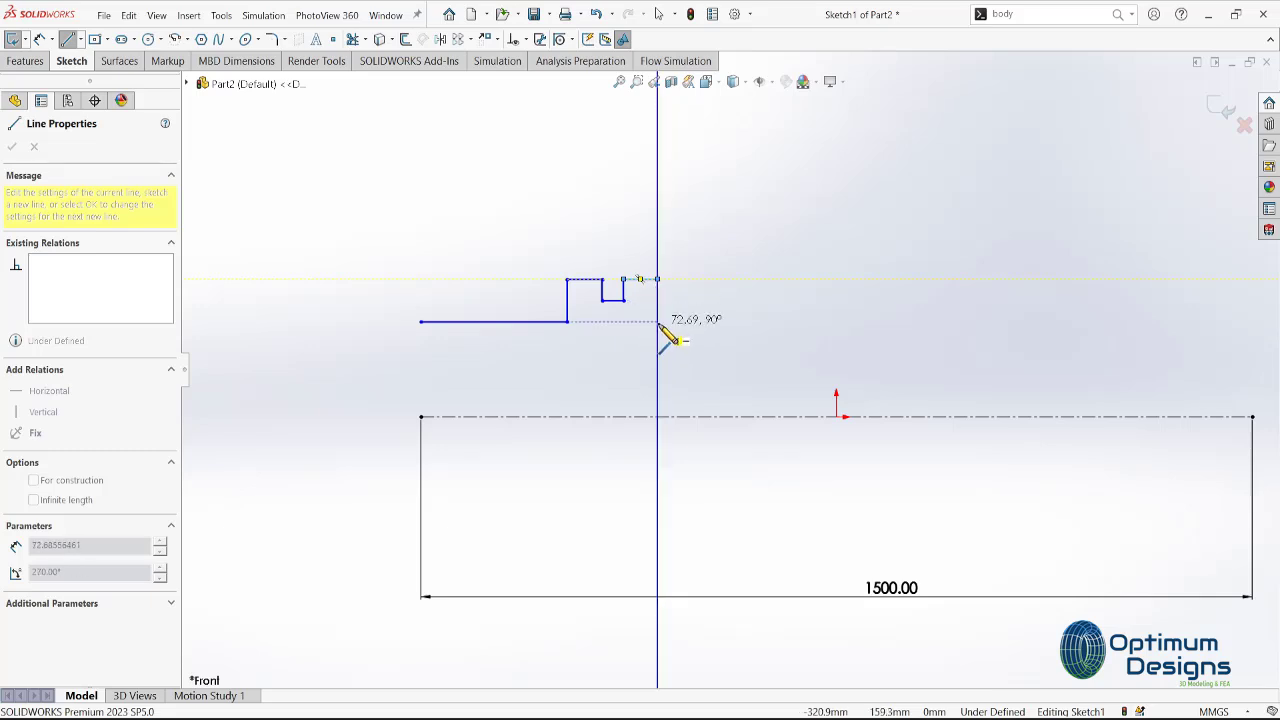
{"action": "left_click", "coordinate": [657, 321]}
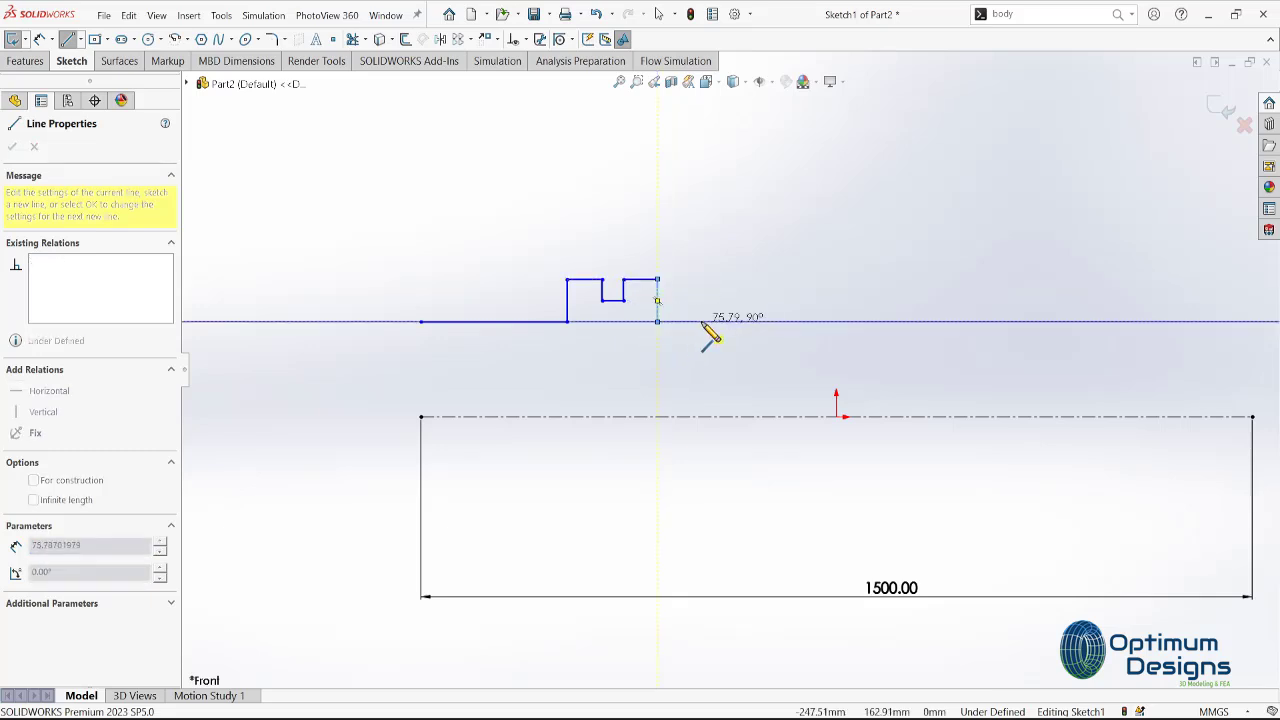
{"action": "left_click", "coordinate": [754, 321]}
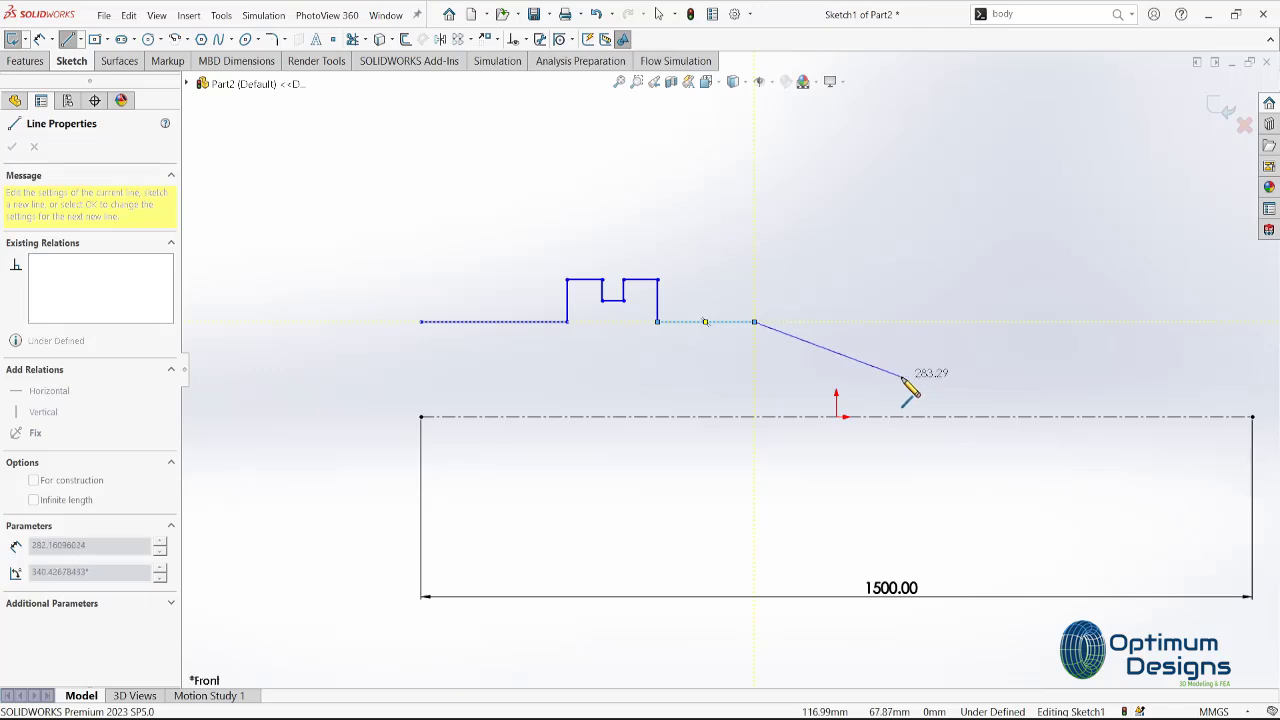
Continue the outline through converging taper, throat, diverging section and stepped outlet flange.
{"action": "left_click", "coordinate": [877, 387]}
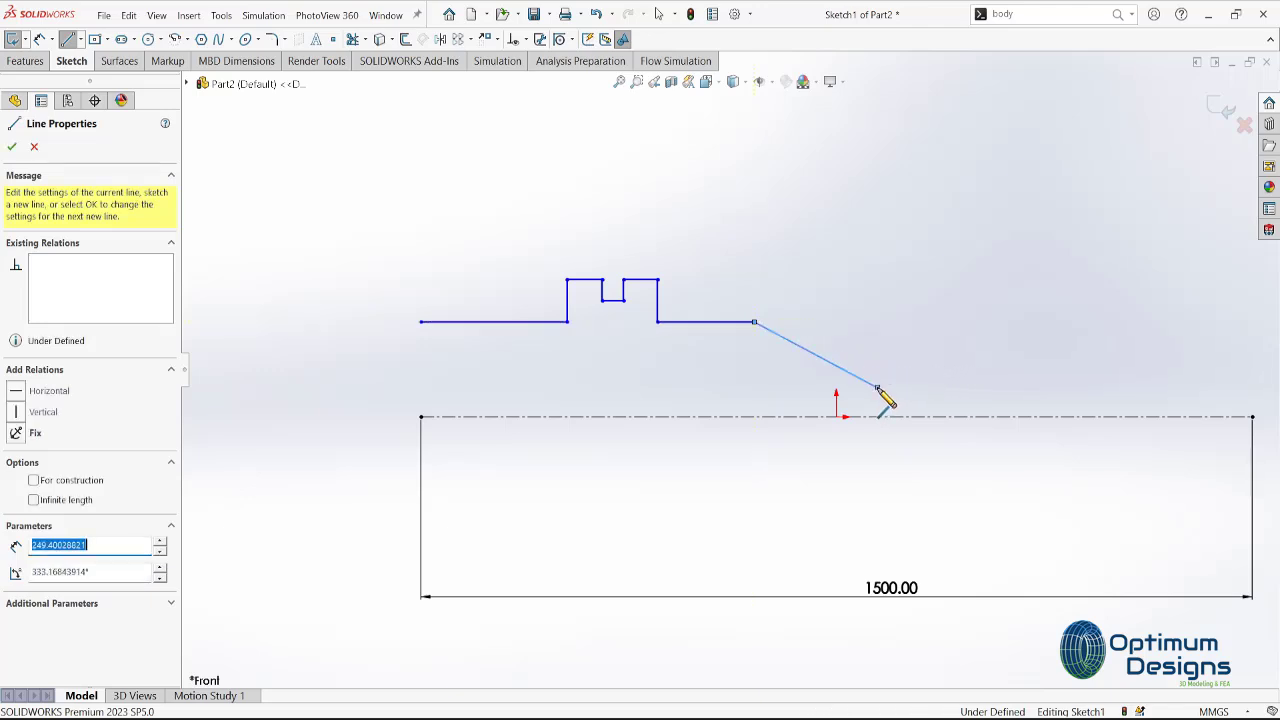
{"action": "left_click", "coordinate": [963, 388]}
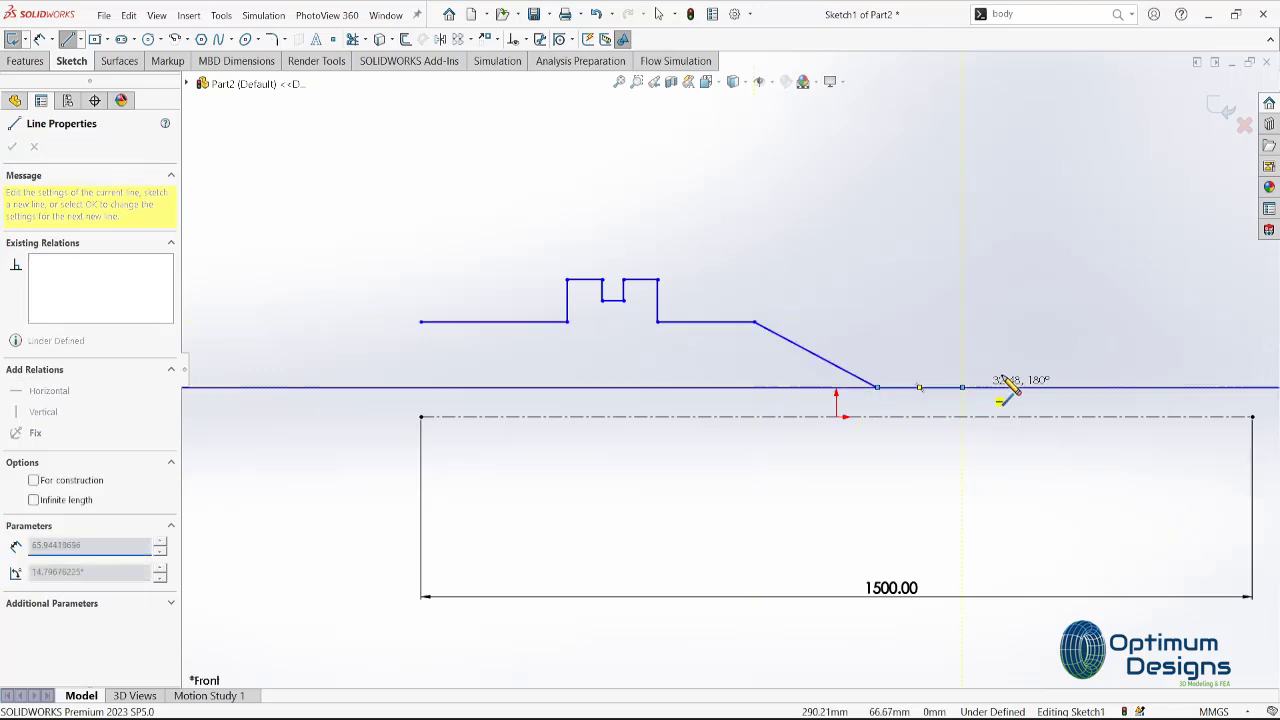
{"action": "scroll", "coordinate": [1005, 392], "scroll_direction": "up", "scroll_amount": 2}
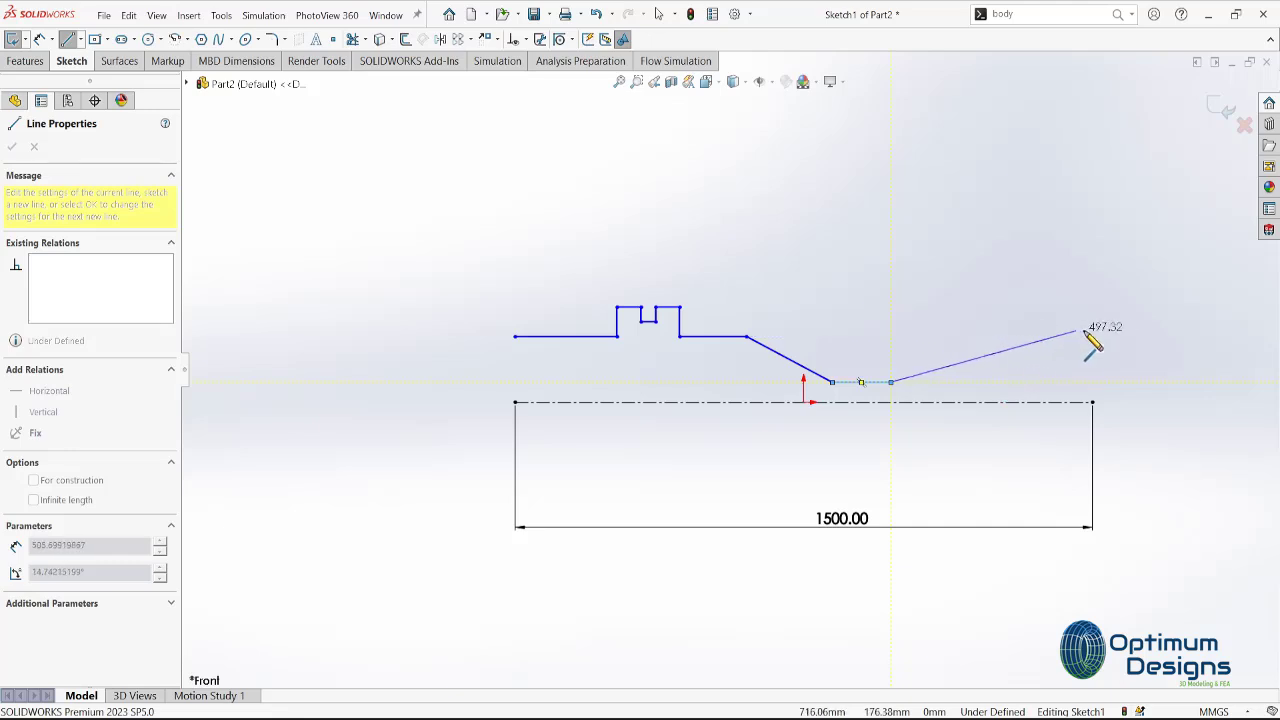
{"action": "left_click", "coordinate": [1172, 338]}
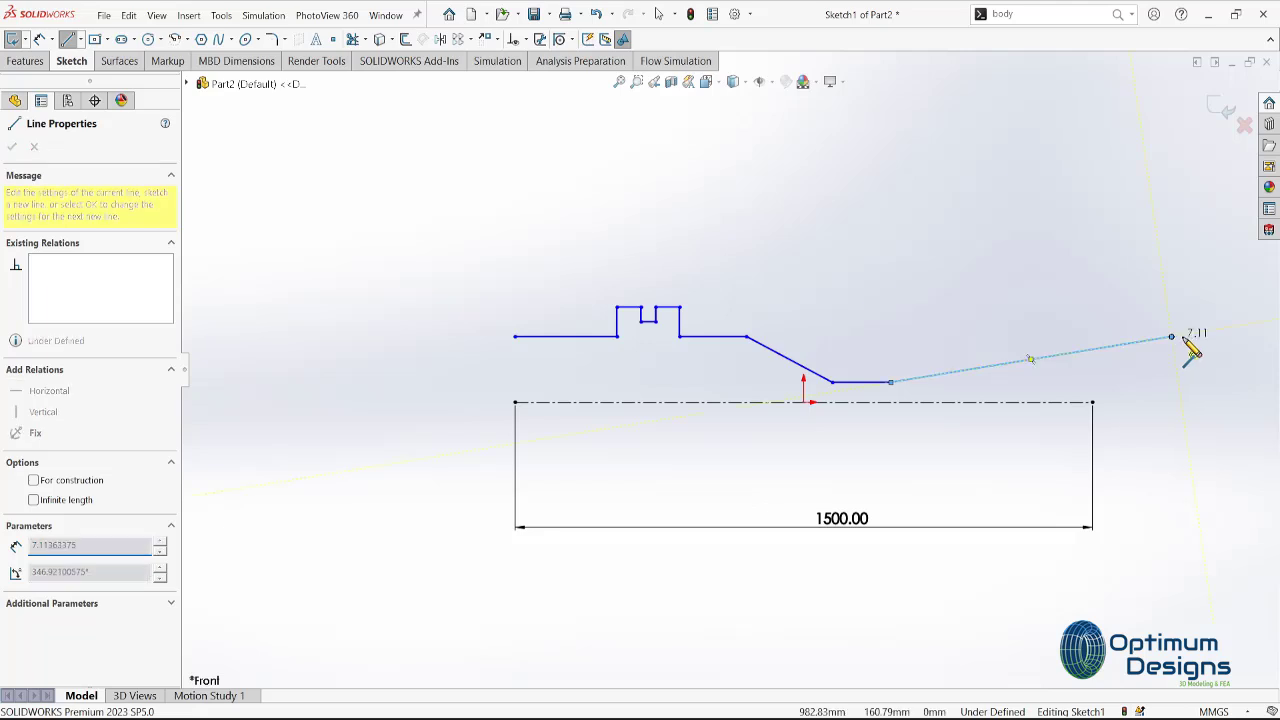
{"action": "key", "text": "z"}
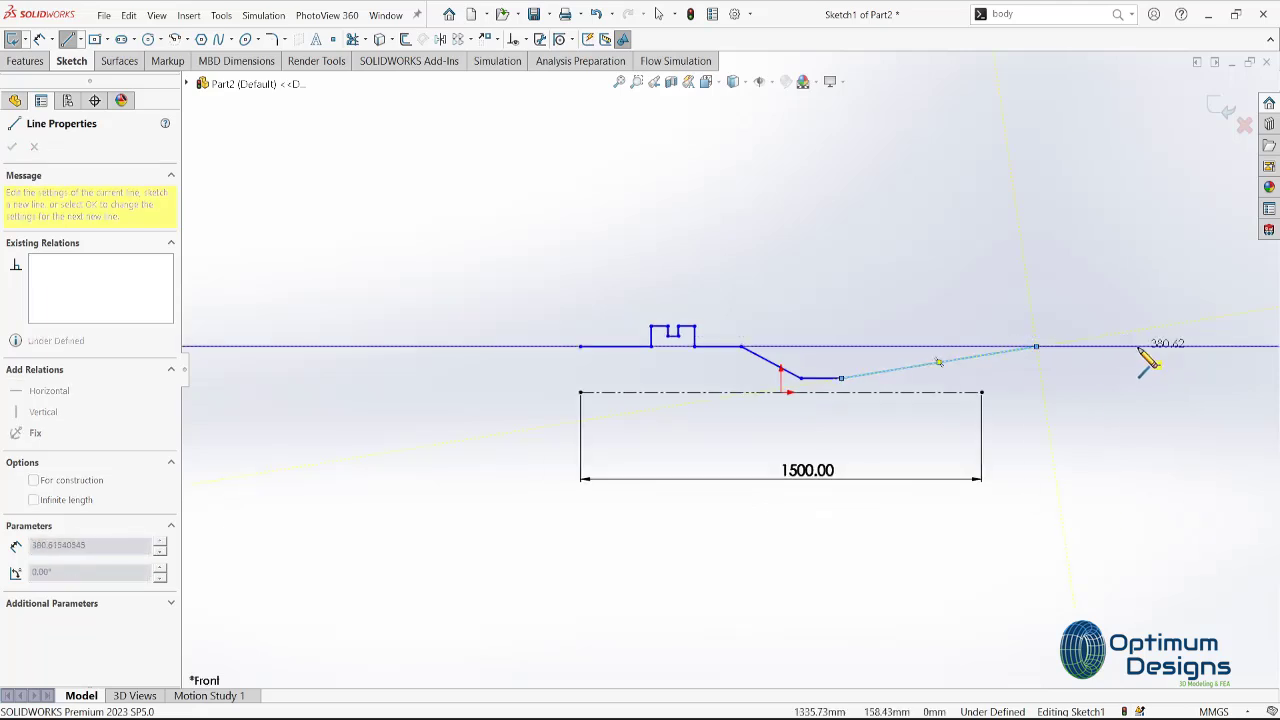
{"action": "left_click", "coordinate": [1085, 346]}
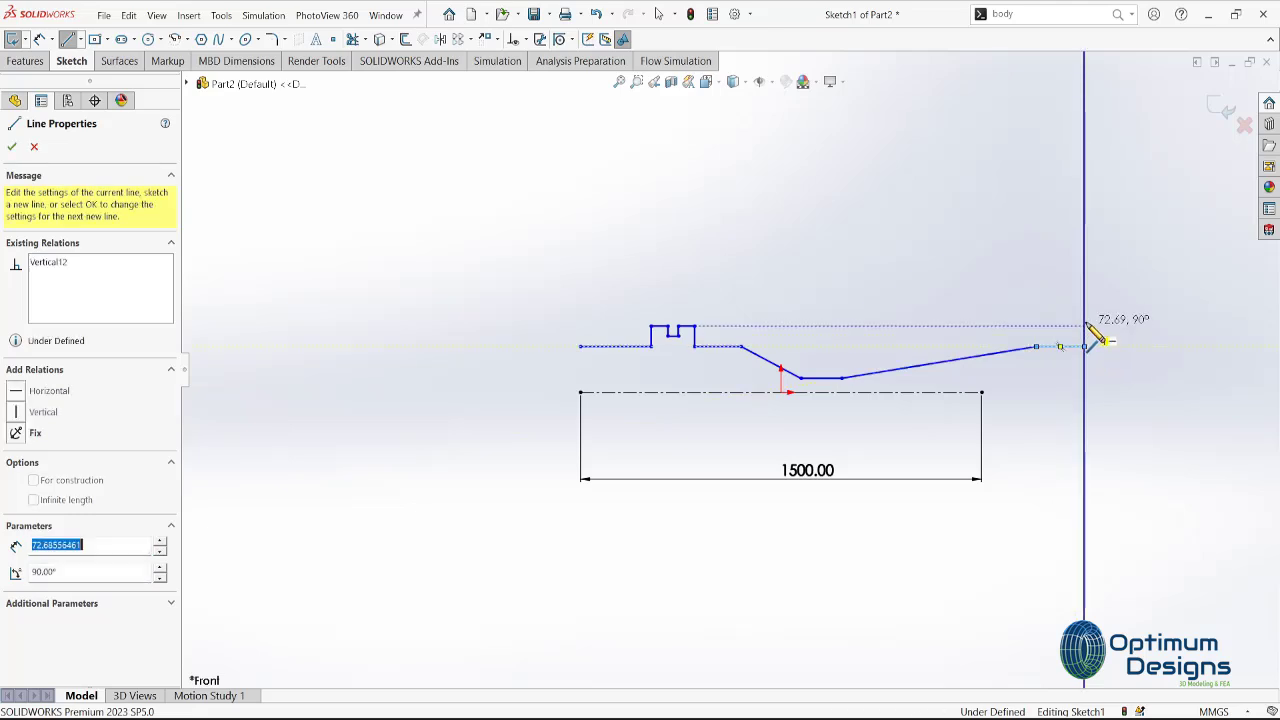
{"action": "left_click", "coordinate": [1100, 327]}
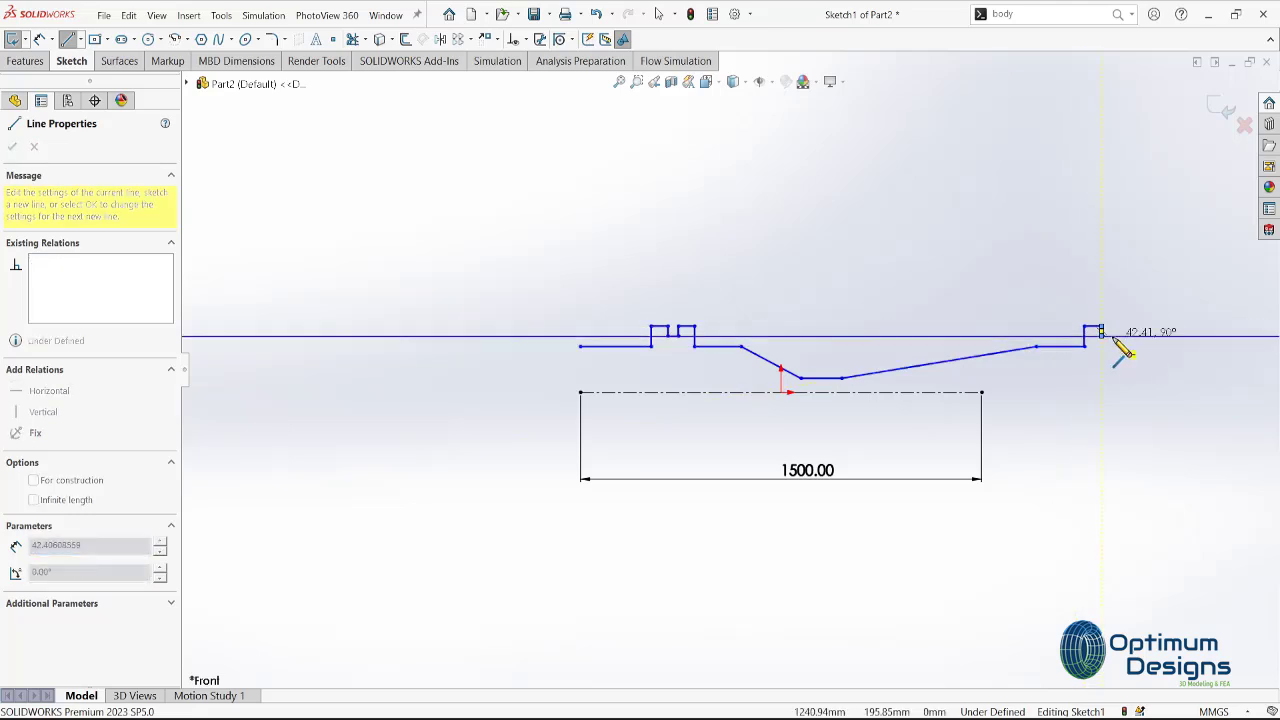
{"action": "left_click", "coordinate": [1112, 335]}
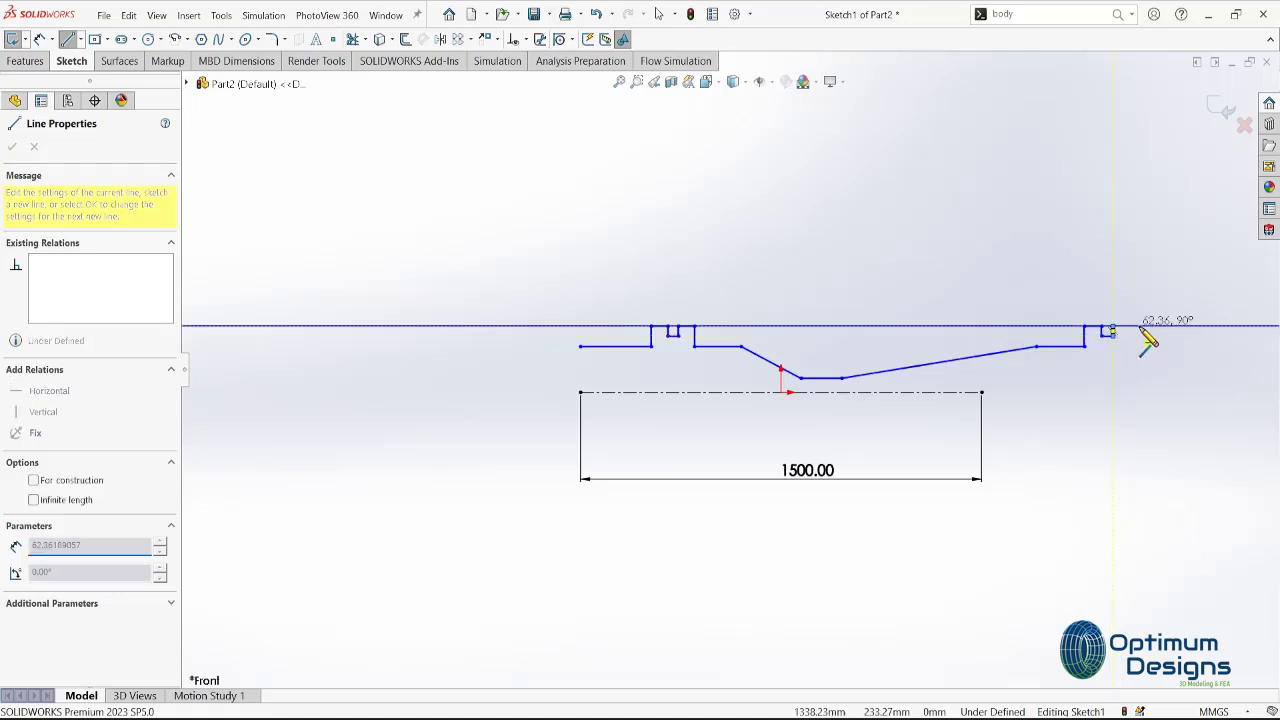
{"action": "left_click", "coordinate": [1140, 327]}
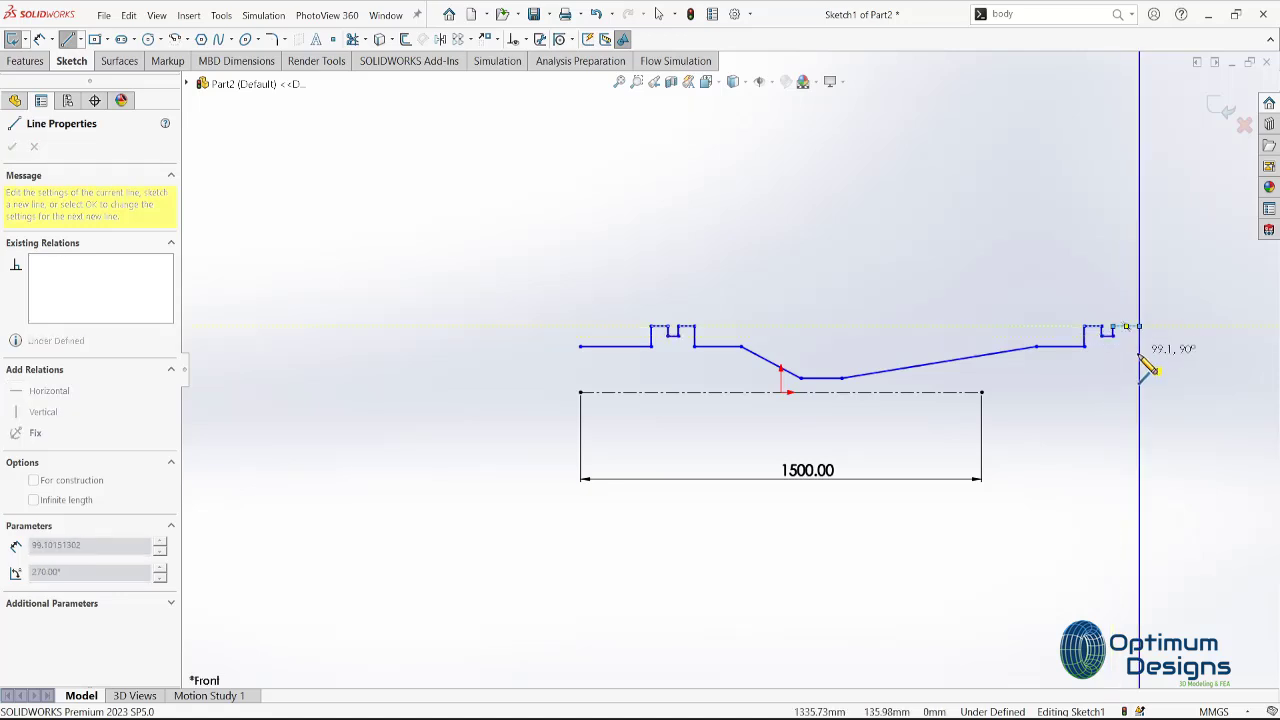
{"action": "left_click", "coordinate": [1140, 346]}
{"action": "double_click", "coordinate": [1188, 346]}
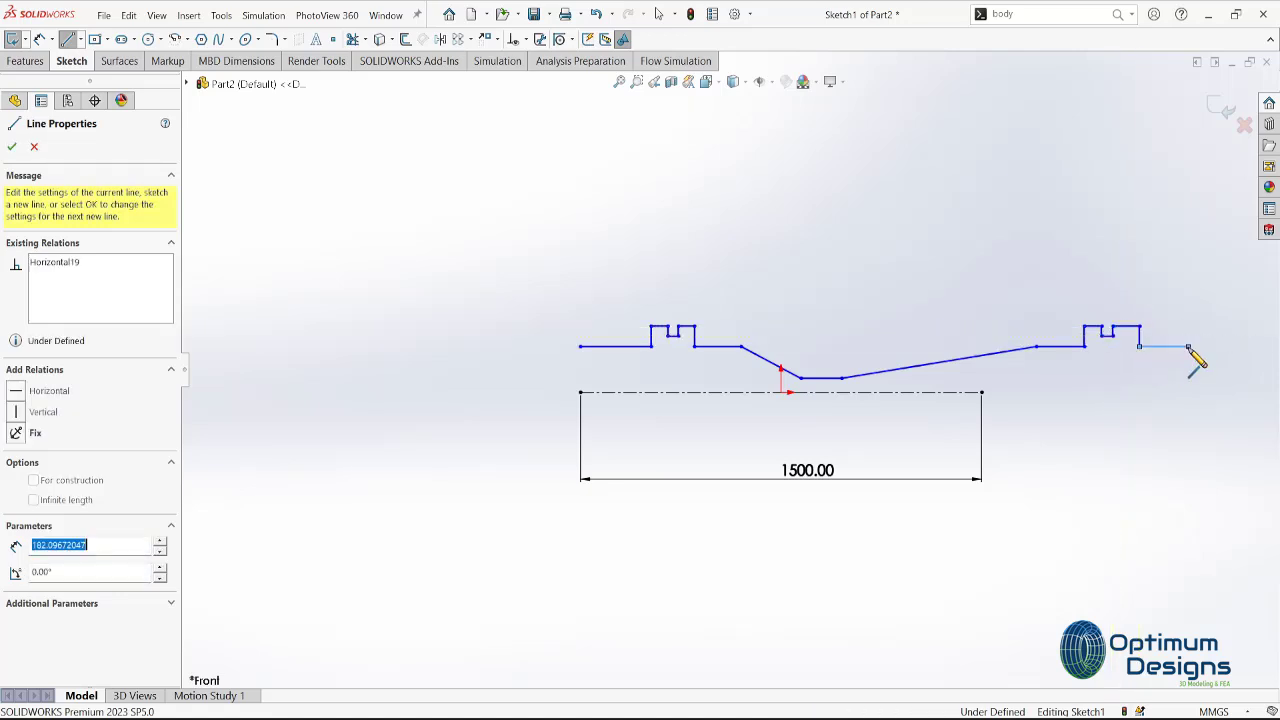
{"action": "key", "text": "Escape"}
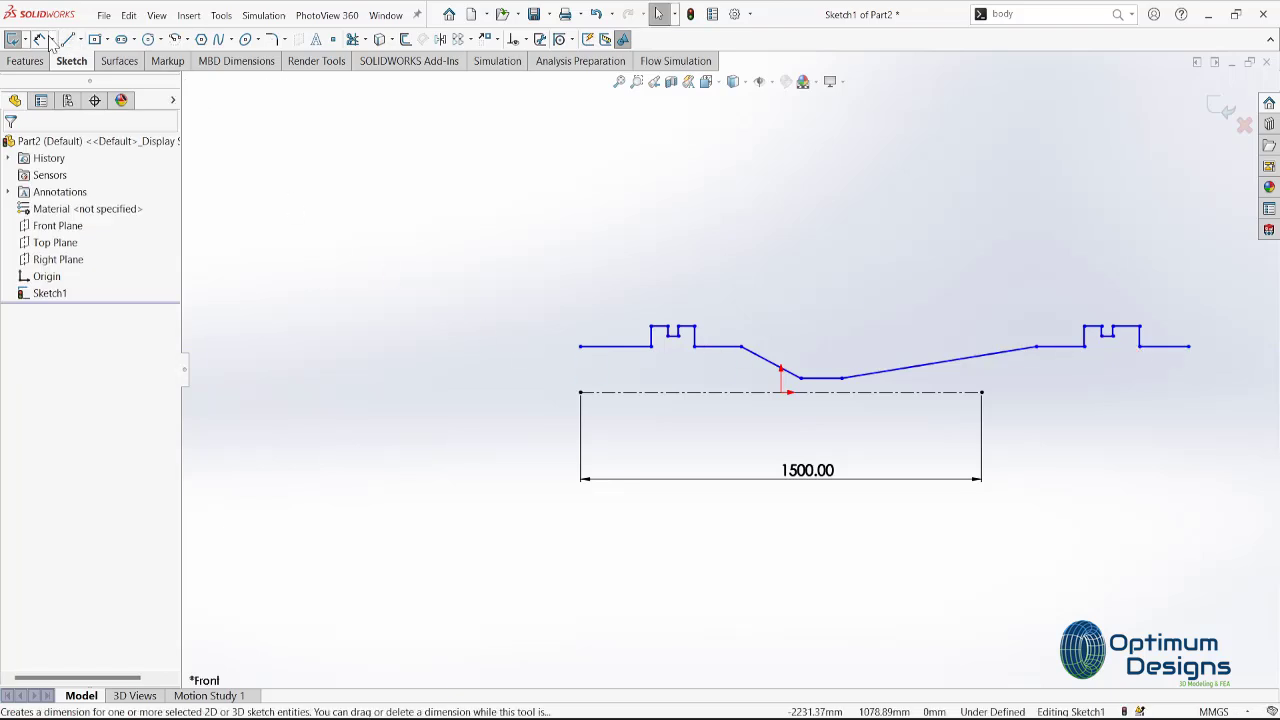
Dimension the leftmost inlet line to 200 mm.
{"action": "left_click", "coordinate": [40, 39]}
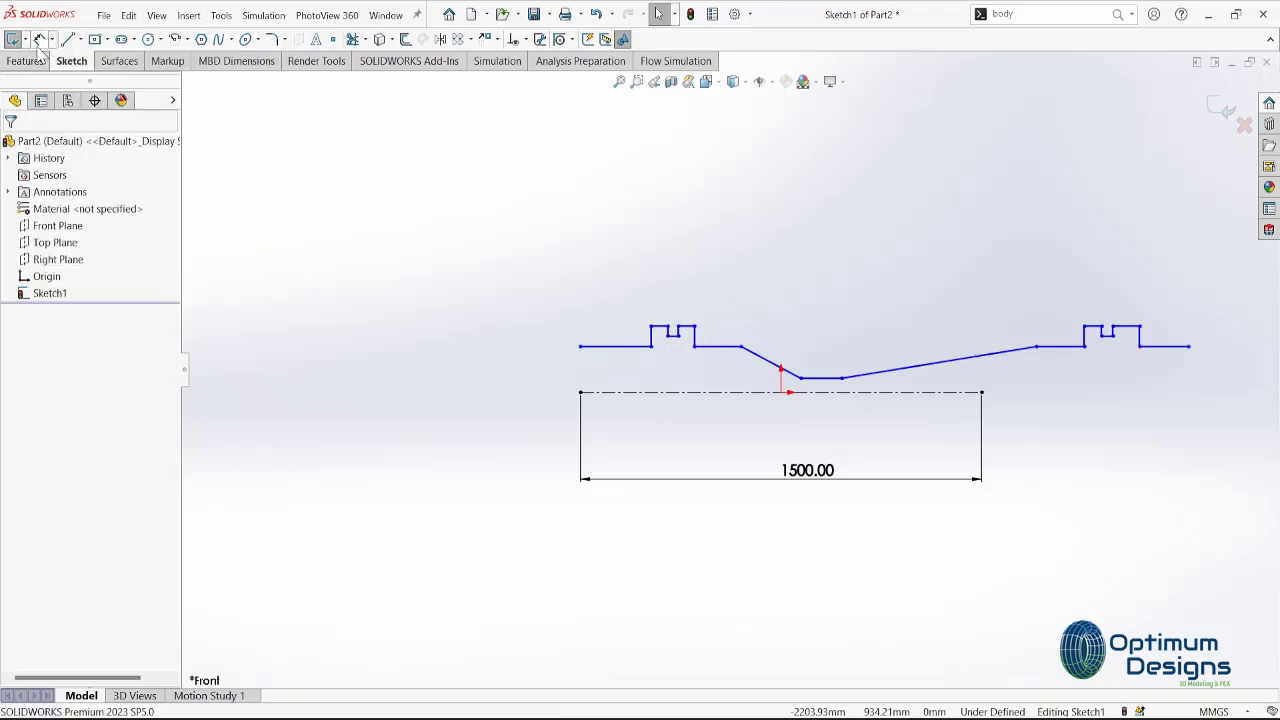
{"action": "left_click", "coordinate": [40, 39]}
{"action": "left_click", "coordinate": [620, 372]}
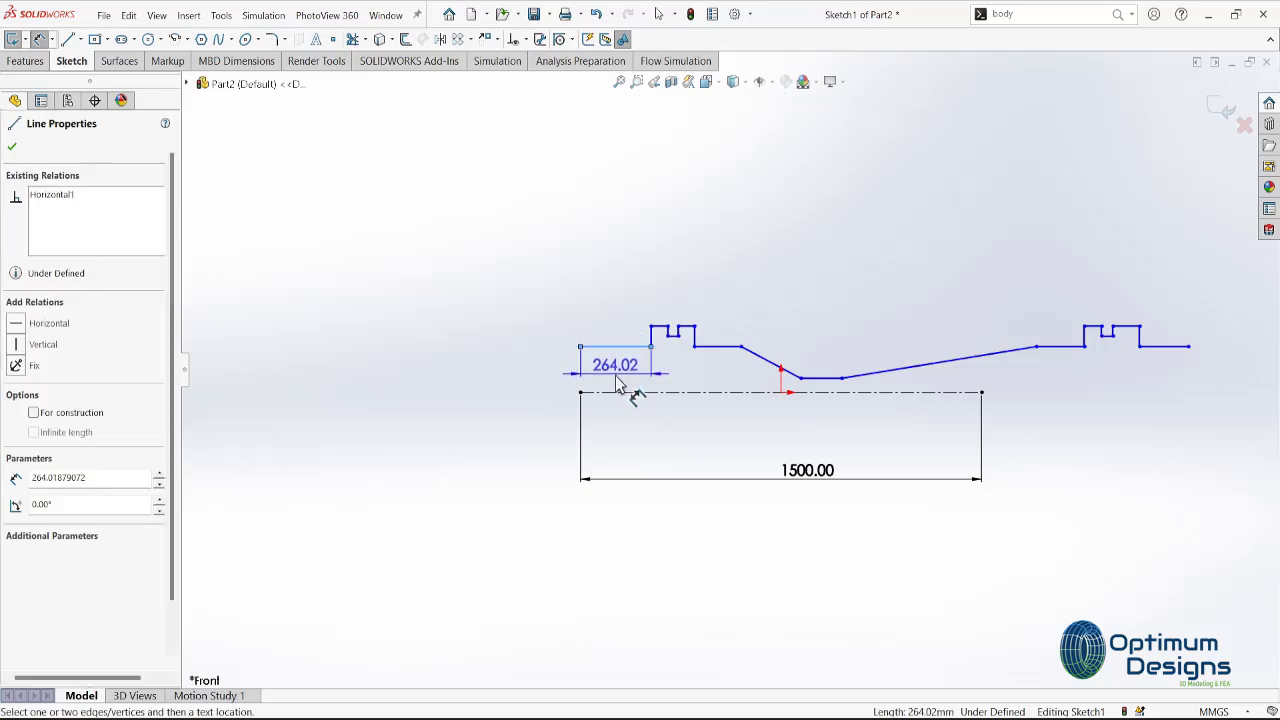
{"action": "left_click", "coordinate": [640, 382]}
{"action": "type", "text": "200"}
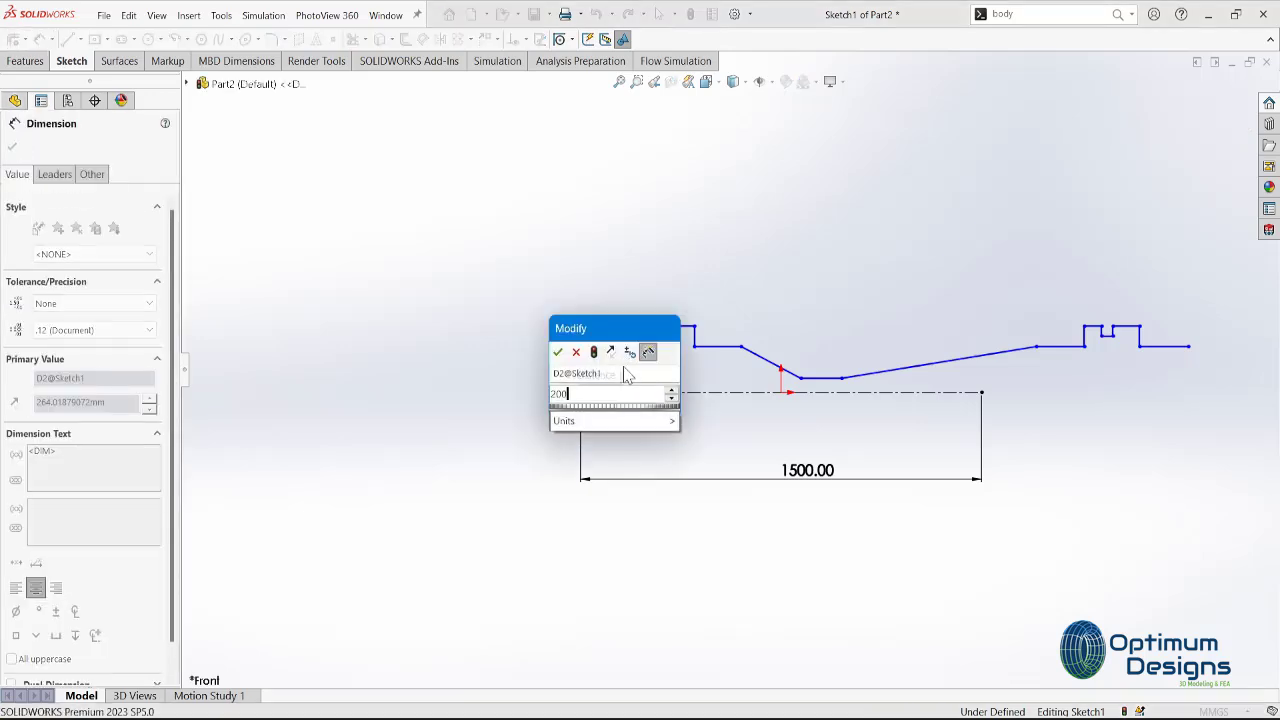
{"action": "key", "text": "Return"}
Try a Horizontal relation on the stepped groove lines, then undo it as over-defining.
{"action": "scroll", "coordinate": [704, 377], "scroll_direction": "down", "scroll_amount": 2}
{"action": "scroll", "coordinate": [710, 380], "scroll_direction": "up", "scroll_amount": 2}
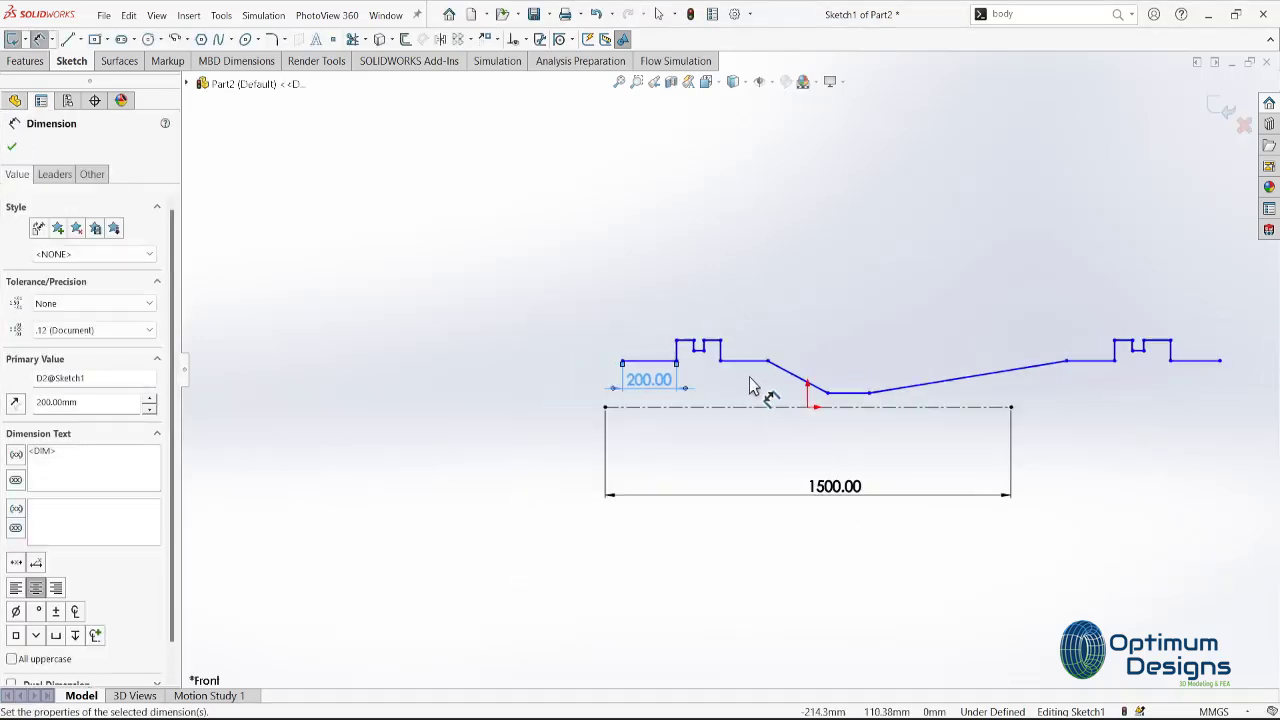
{"action": "left_click", "coordinate": [1010, 345]}
{"action": "left_click_drag", "start_coordinate": [1190, 302], "coordinate": [625, 350]}
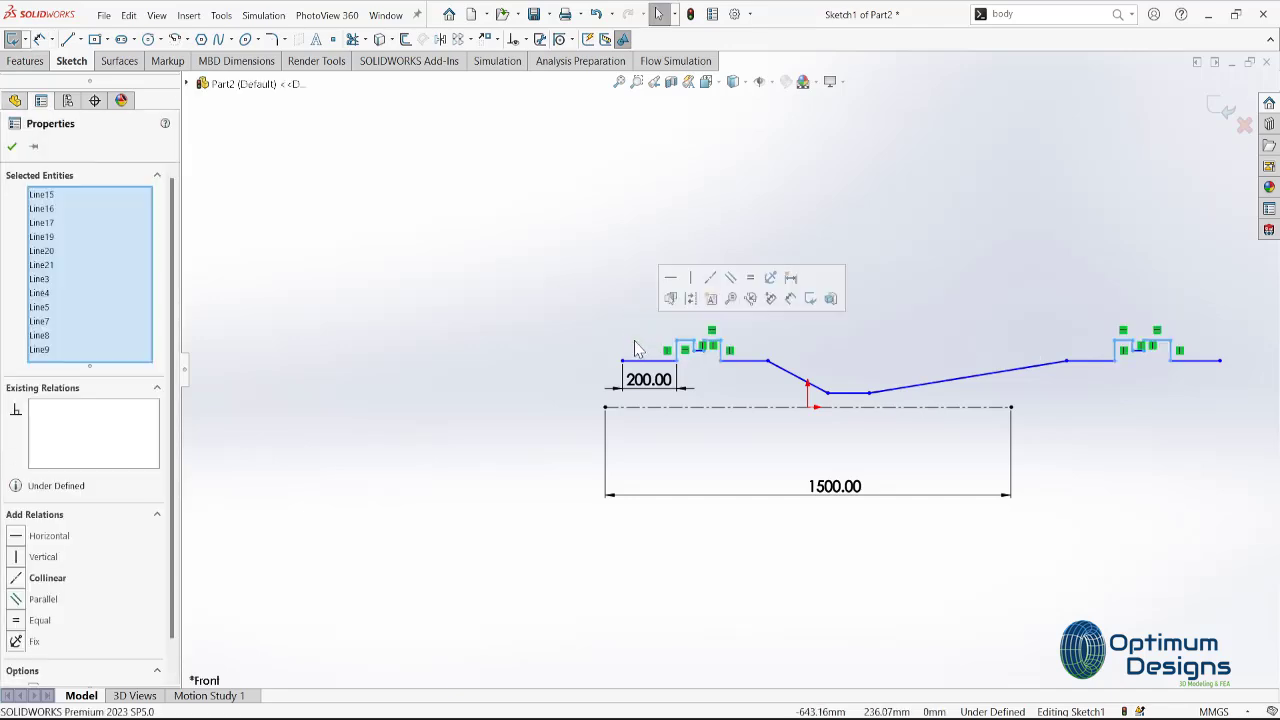
{"action": "left_click", "coordinate": [25, 540]}
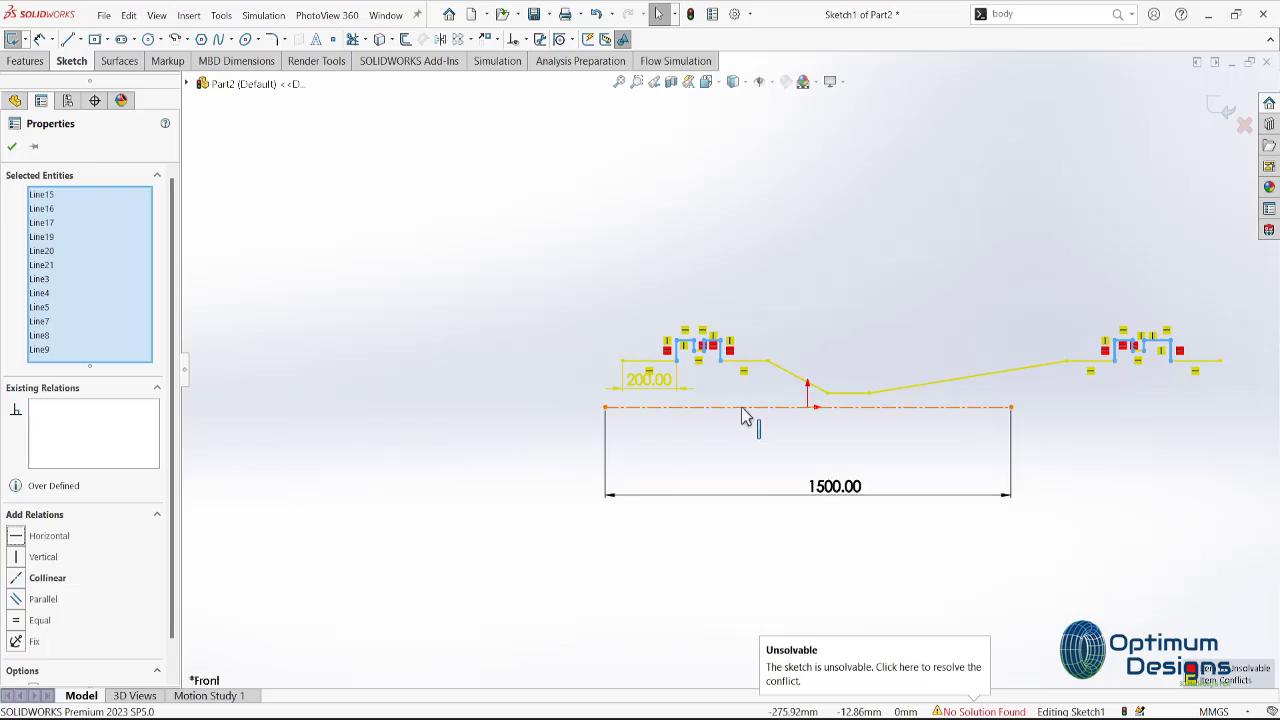
{"action": "left_click", "coordinate": [801, 333]}
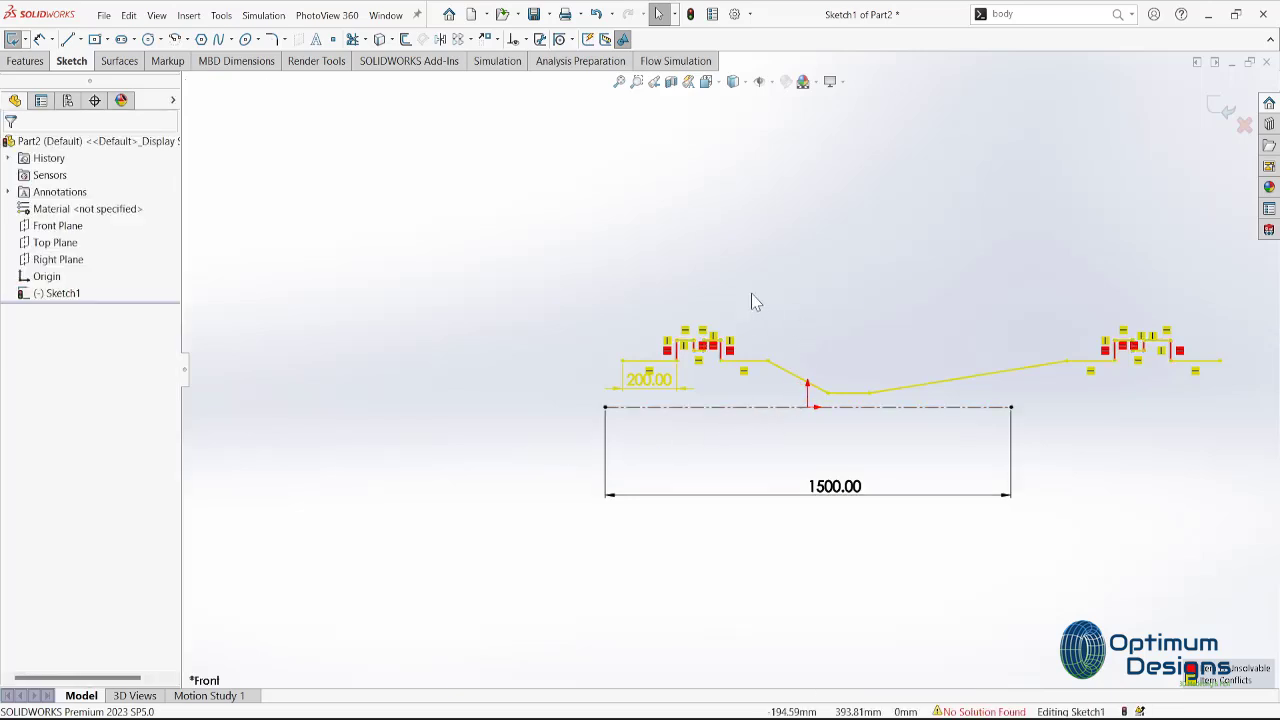
{"action": "key", "text": "ctrl+z"}
{"action": "left_click_drag", "start_coordinate": [657, 318], "coordinate": [1190, 345]}
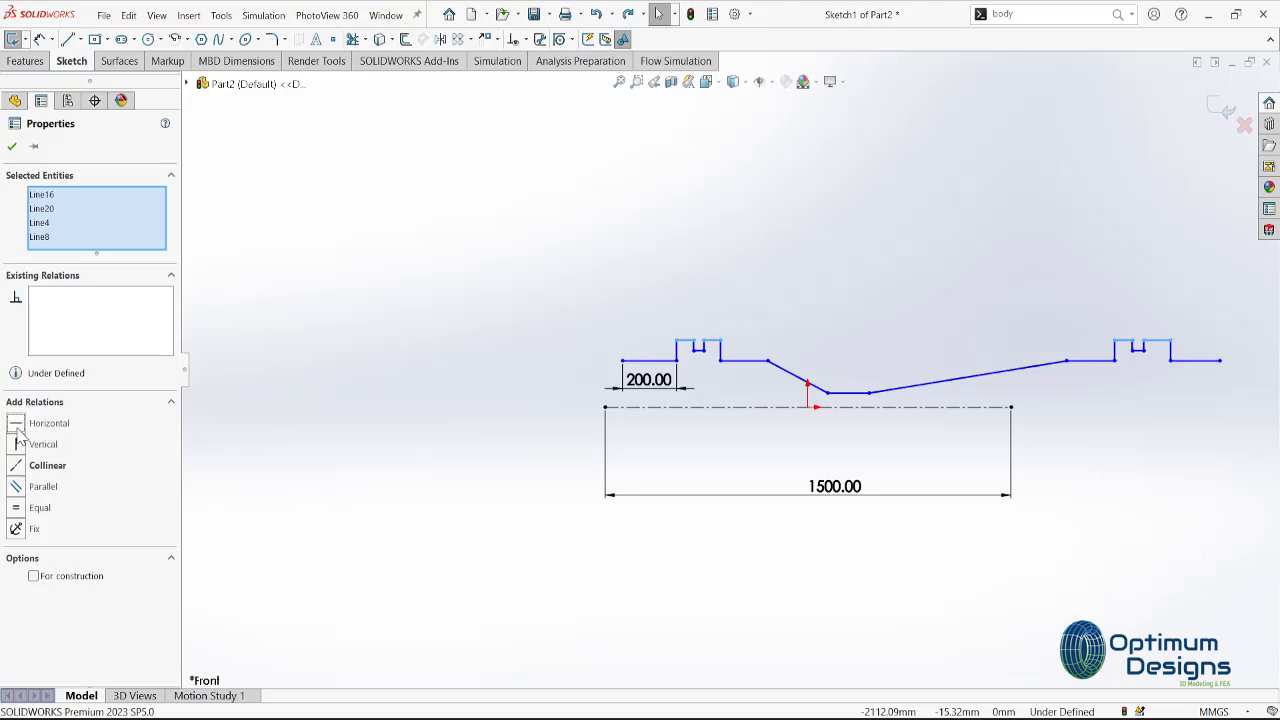
{"action": "scroll", "coordinate": [683, 392], "scroll_direction": "down", "scroll_amount": 3}
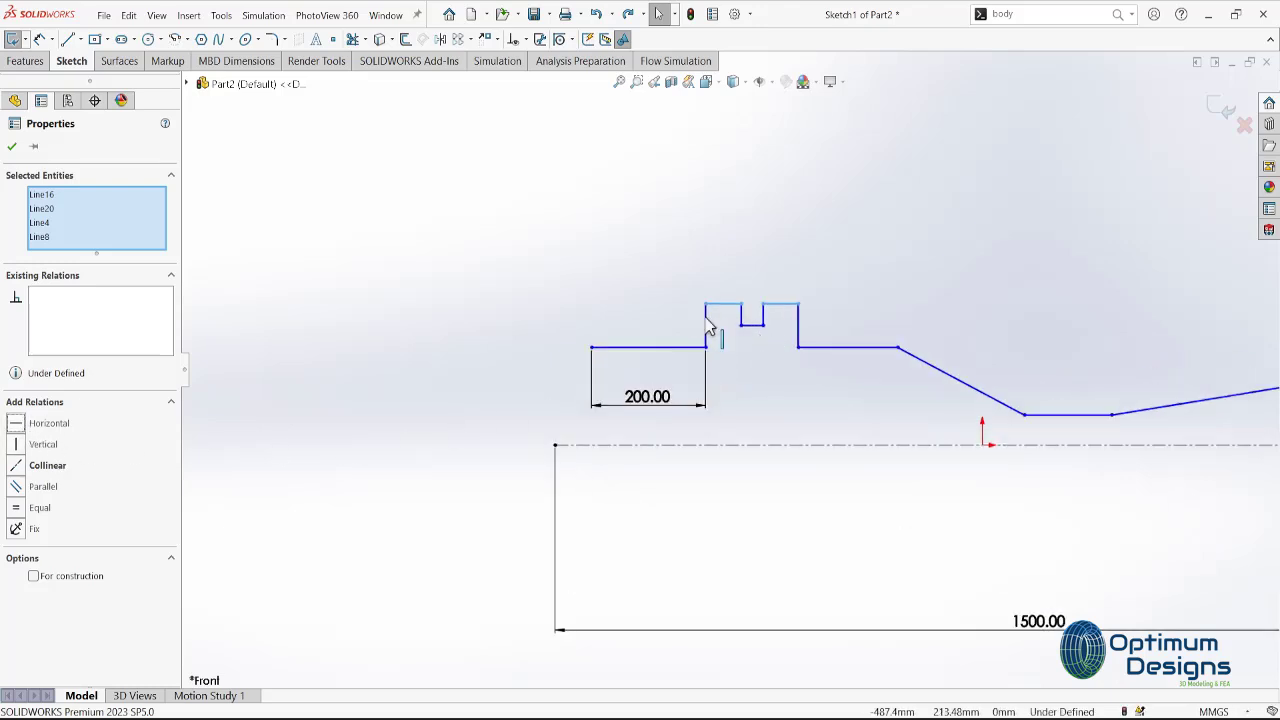
{"action": "left_click", "coordinate": [706, 332]}
{"action": "key", "text": "Escape"}
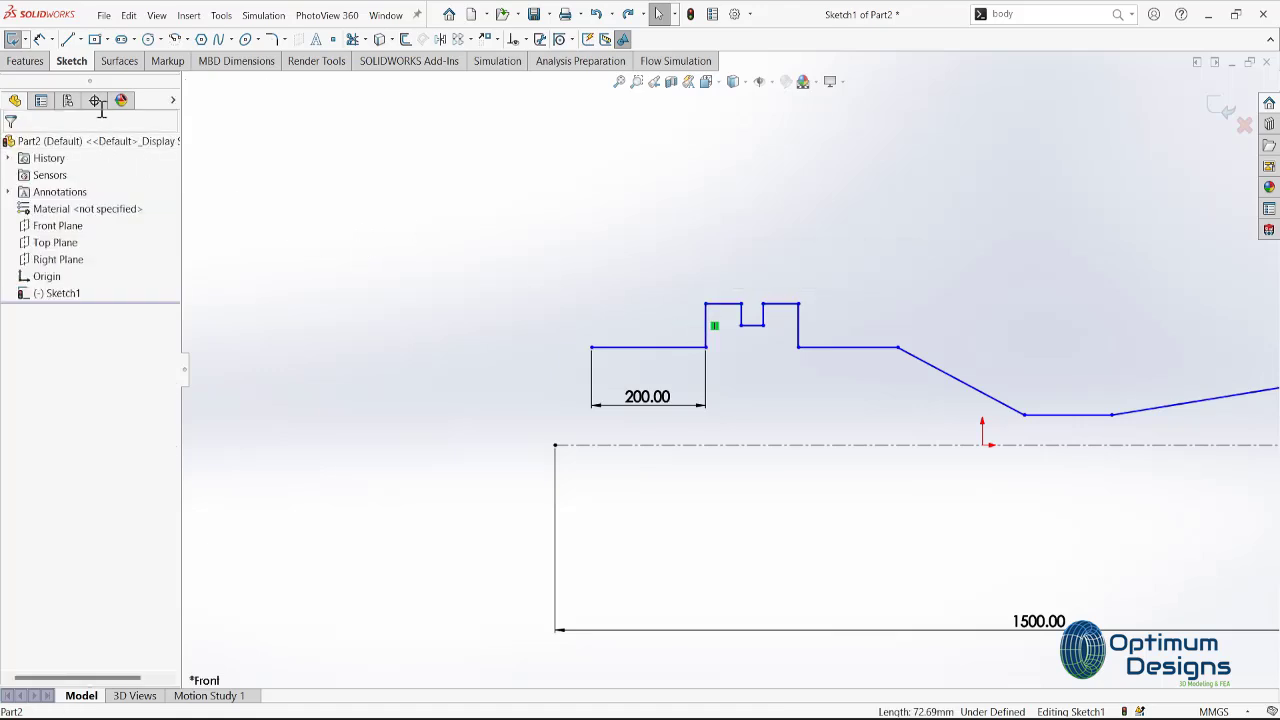
{"action": "left_click", "coordinate": [39, 39]}
Dimension the inlet step height to 60 mm and the first land to 40 mm.
{"action": "left_click", "coordinate": [706, 340]}
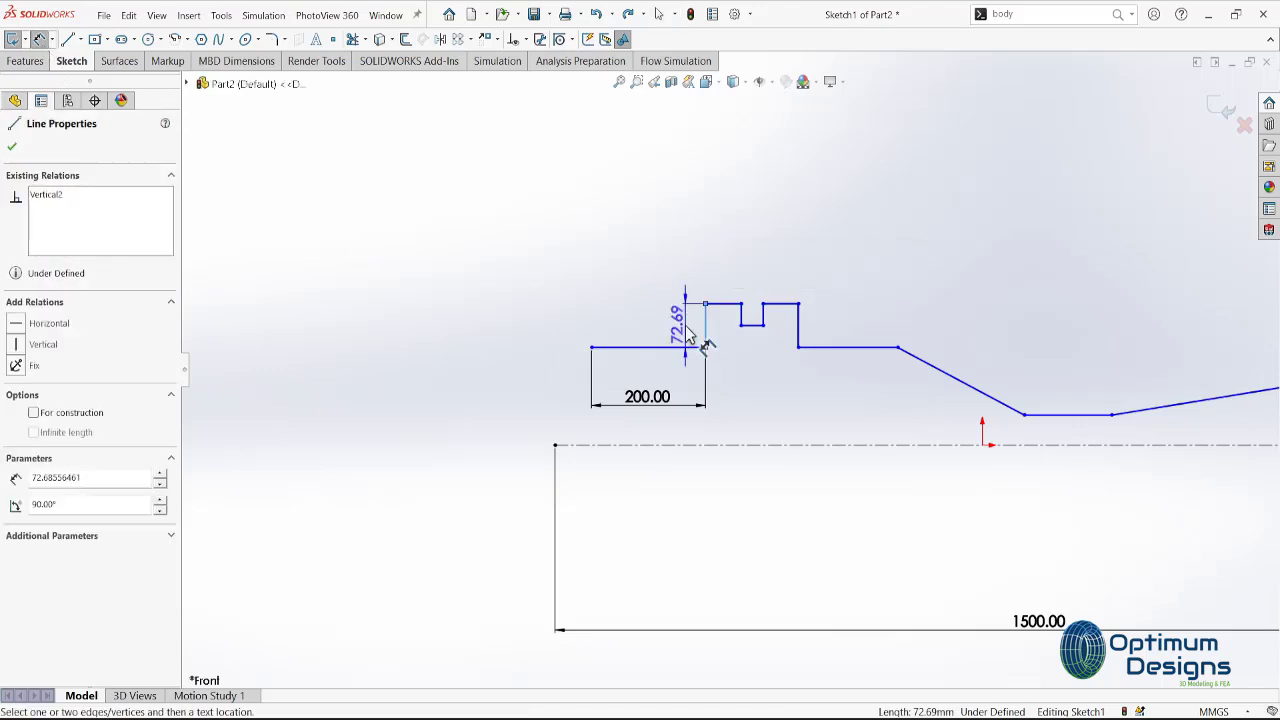
{"action": "left_click", "coordinate": [686, 336]}
{"action": "type", "text": "6"}
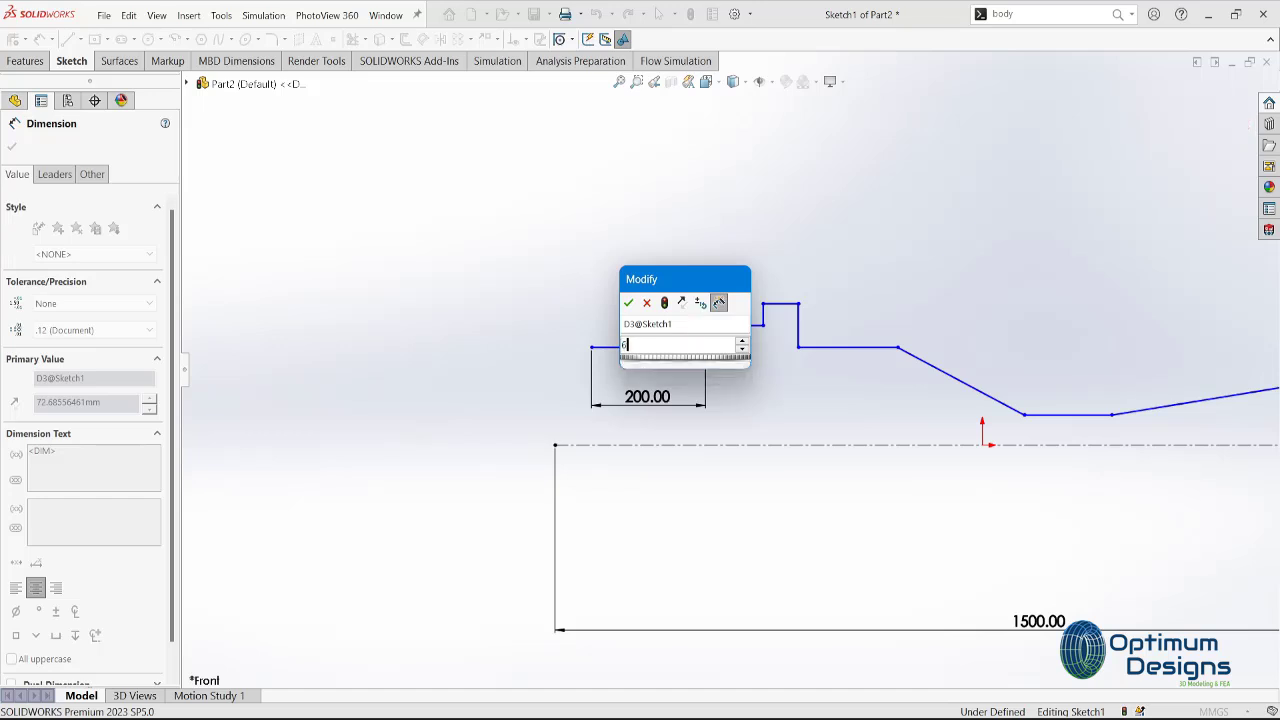
{"action": "type", "text": "0"}
{"action": "key", "text": "Return"}
{"action": "scroll", "coordinate": [808, 355], "scroll_direction": "down", "scroll_amount": 3}
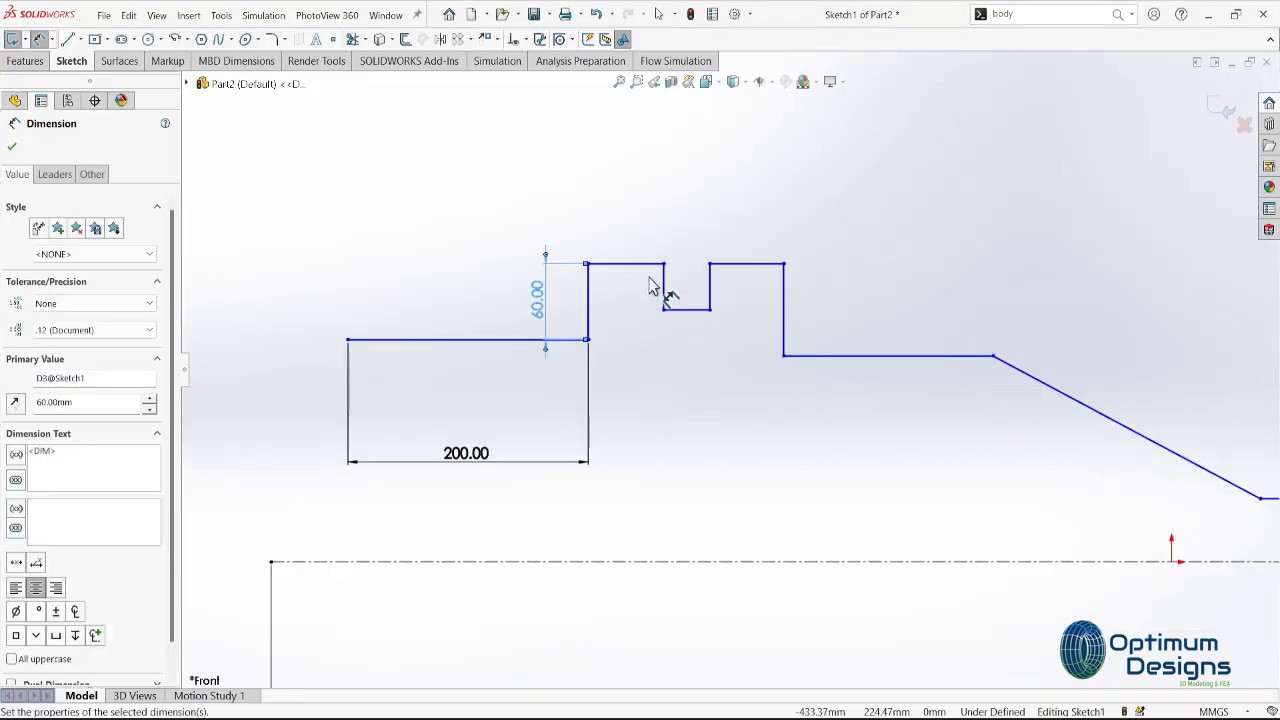
{"action": "left_click", "coordinate": [632, 275]}
{"action": "left_click", "coordinate": [646, 222]}
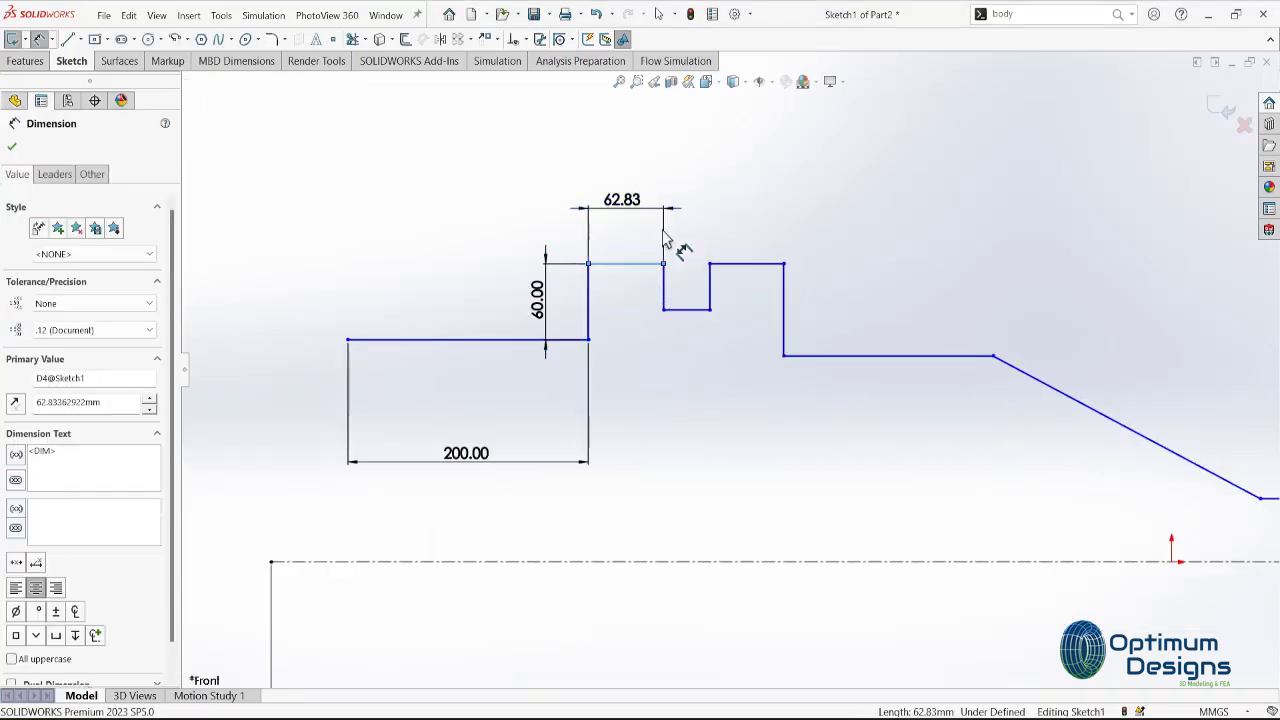
{"action": "type", "text": "40"}
{"action": "key", "text": "Return"}
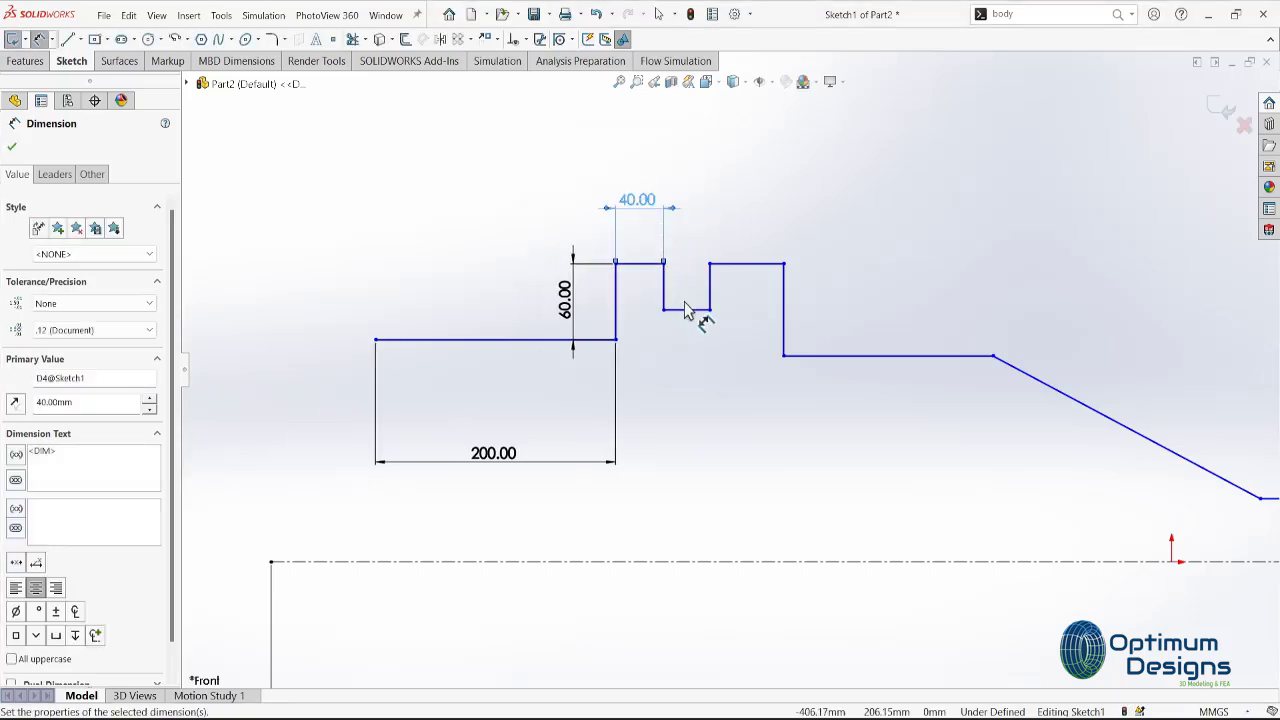
Dimension the notch to 2 mm, the next land to 40 mm and the flat to 150 mm.
{"action": "left_click", "coordinate": [686, 311]}
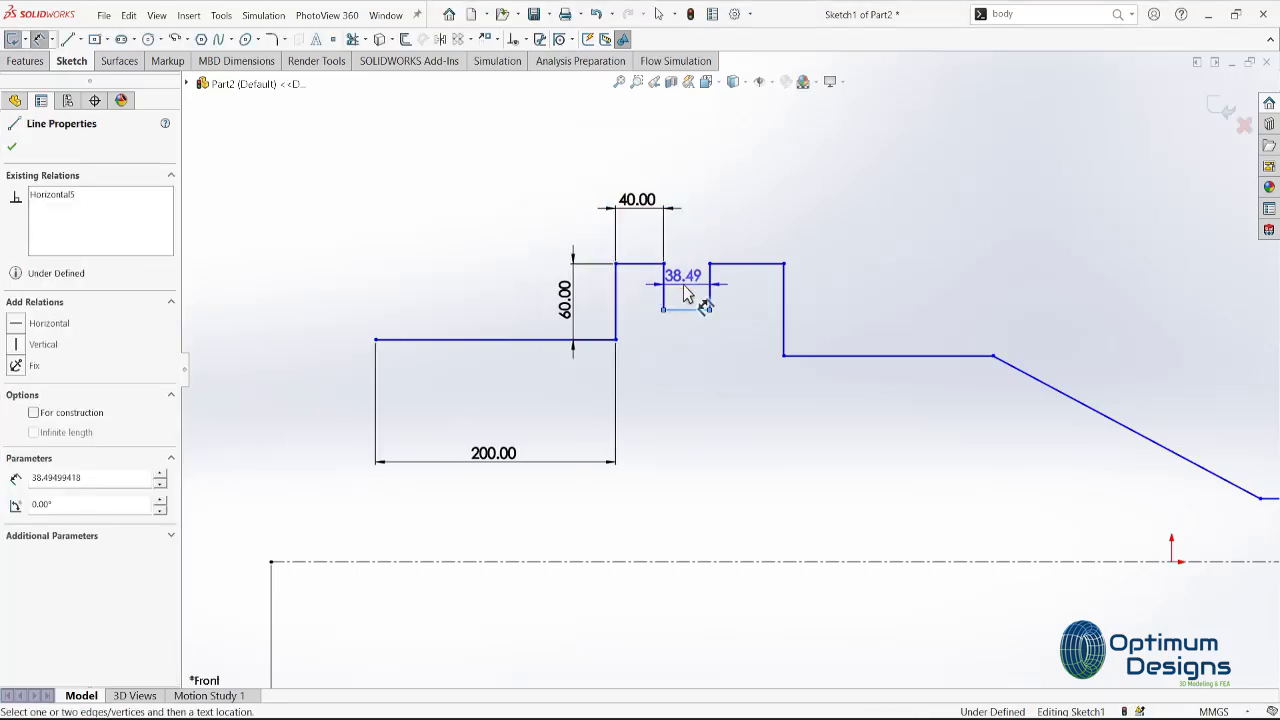
{"action": "left_click", "coordinate": [688, 342]}
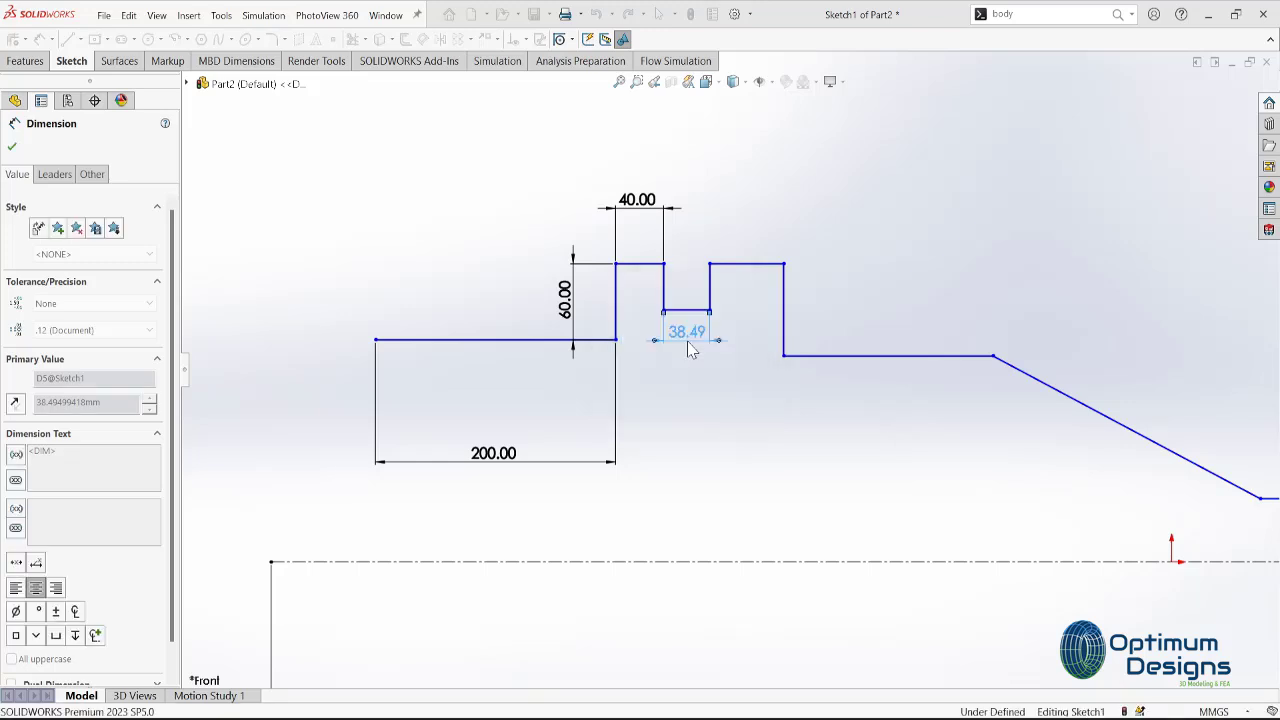
{"action": "type", "text": "2"}
{"action": "key", "text": "Return"}
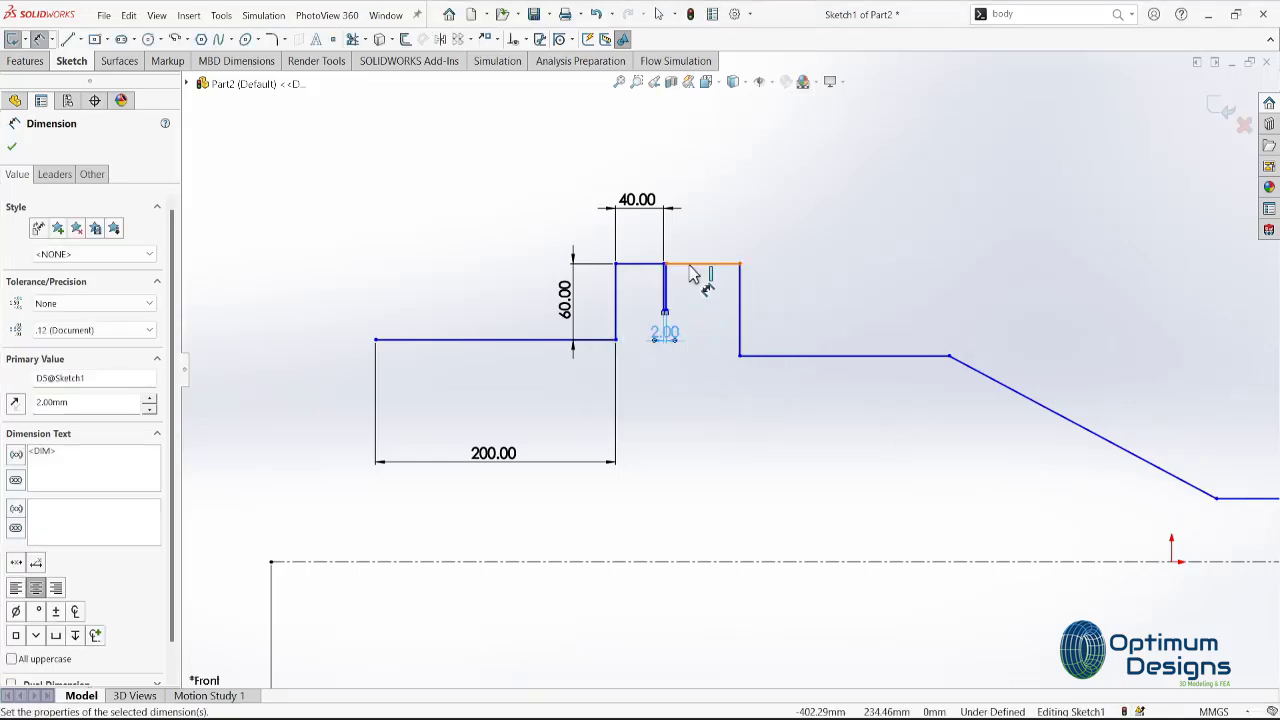
{"action": "left_click", "coordinate": [707, 268]}
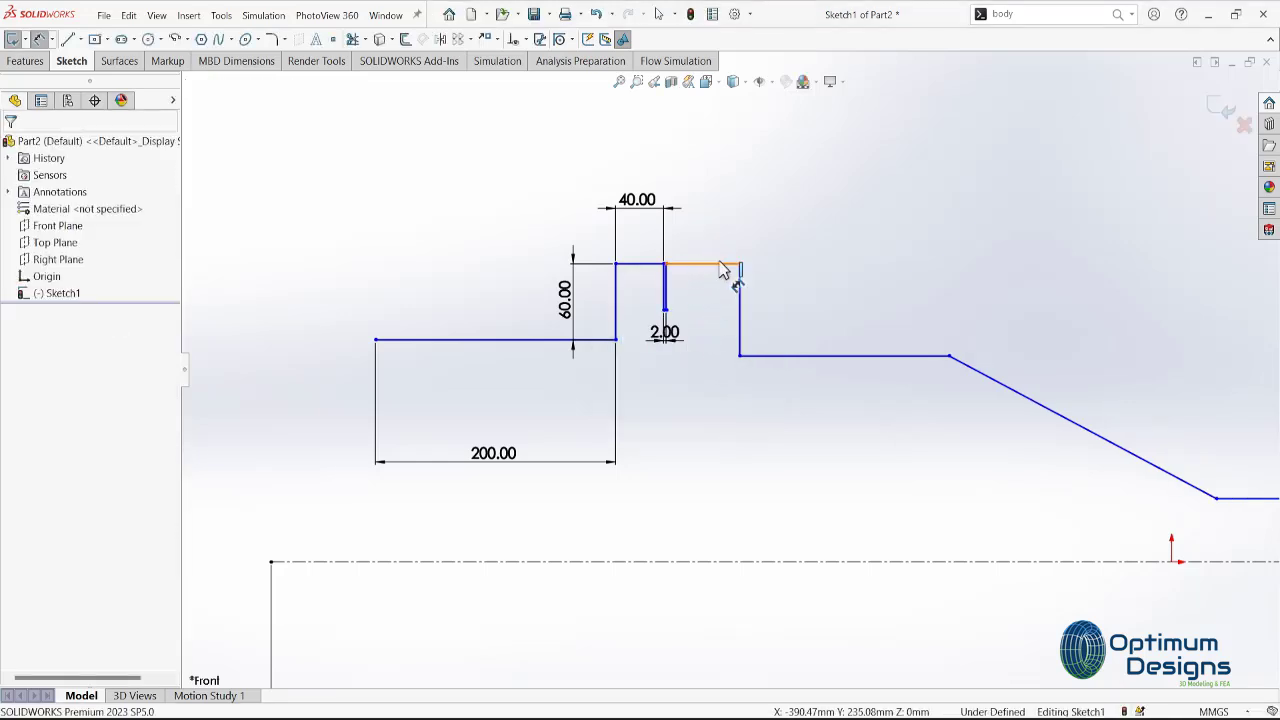
{"action": "left_click", "coordinate": [726, 240]}
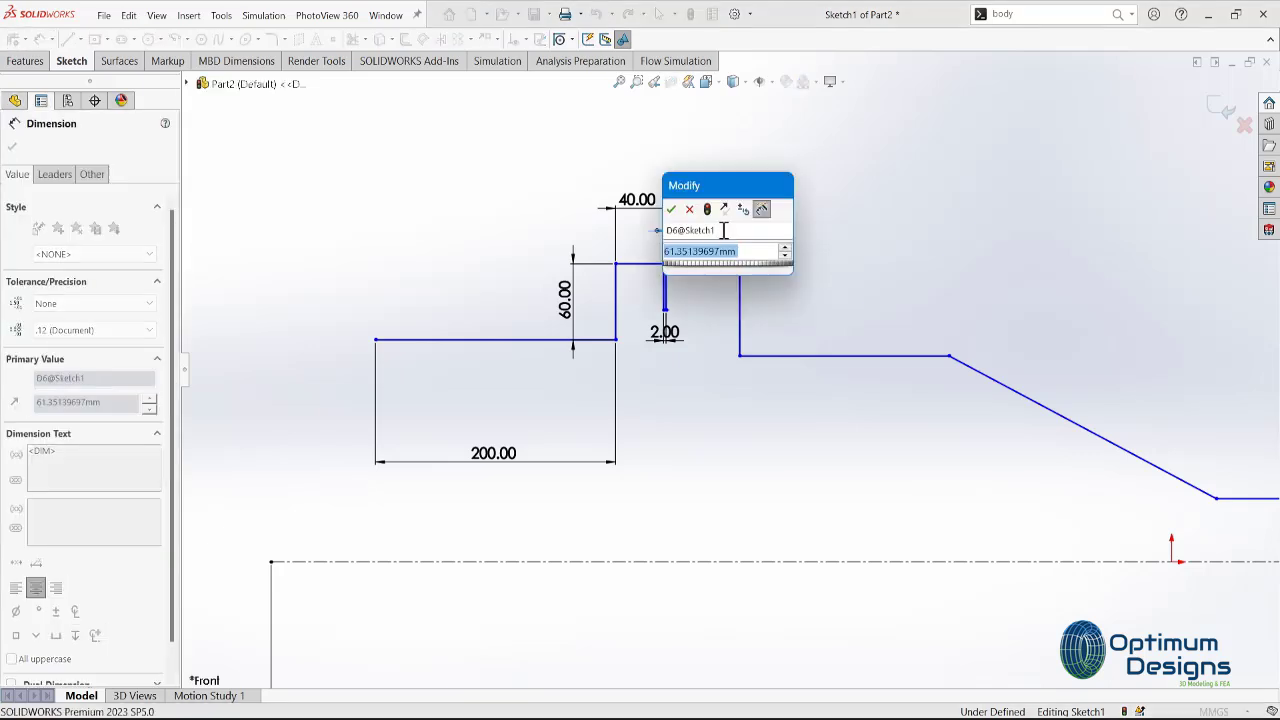
{"action": "type", "text": "40"}
{"action": "key", "text": "Return"}
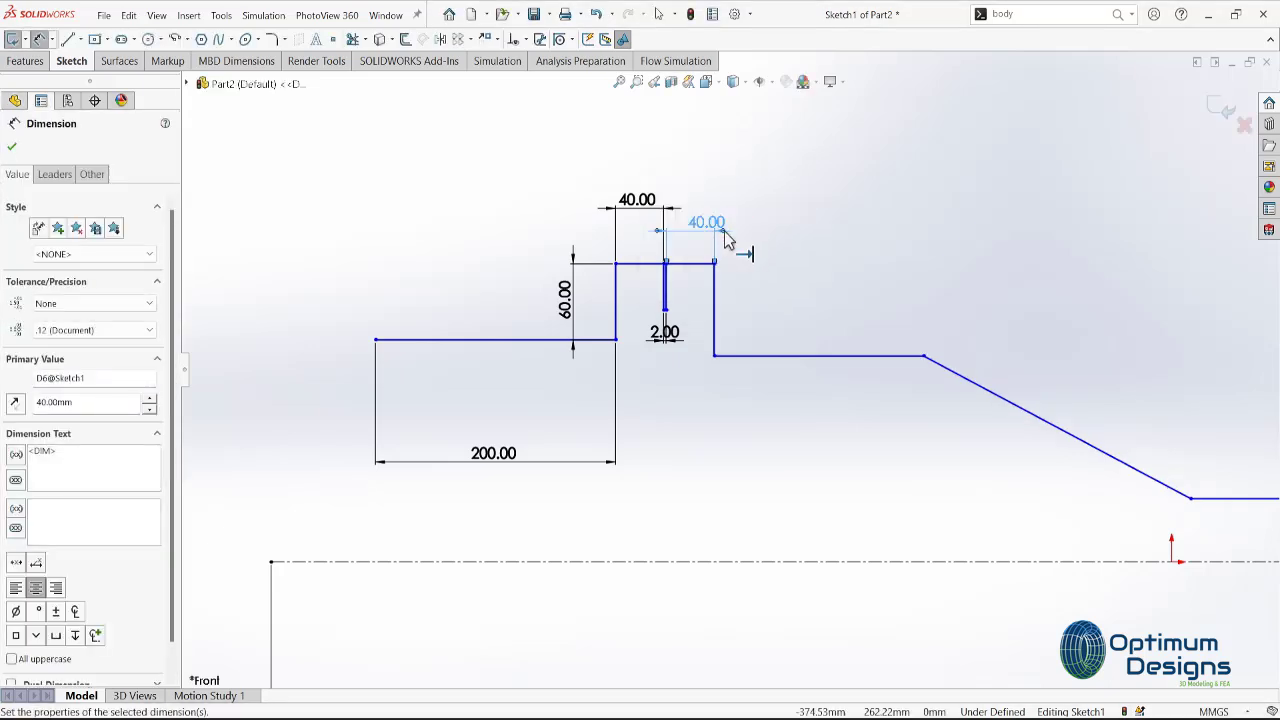
{"action": "left_click", "coordinate": [822, 368]}
{"action": "left_click", "coordinate": [828, 322]}
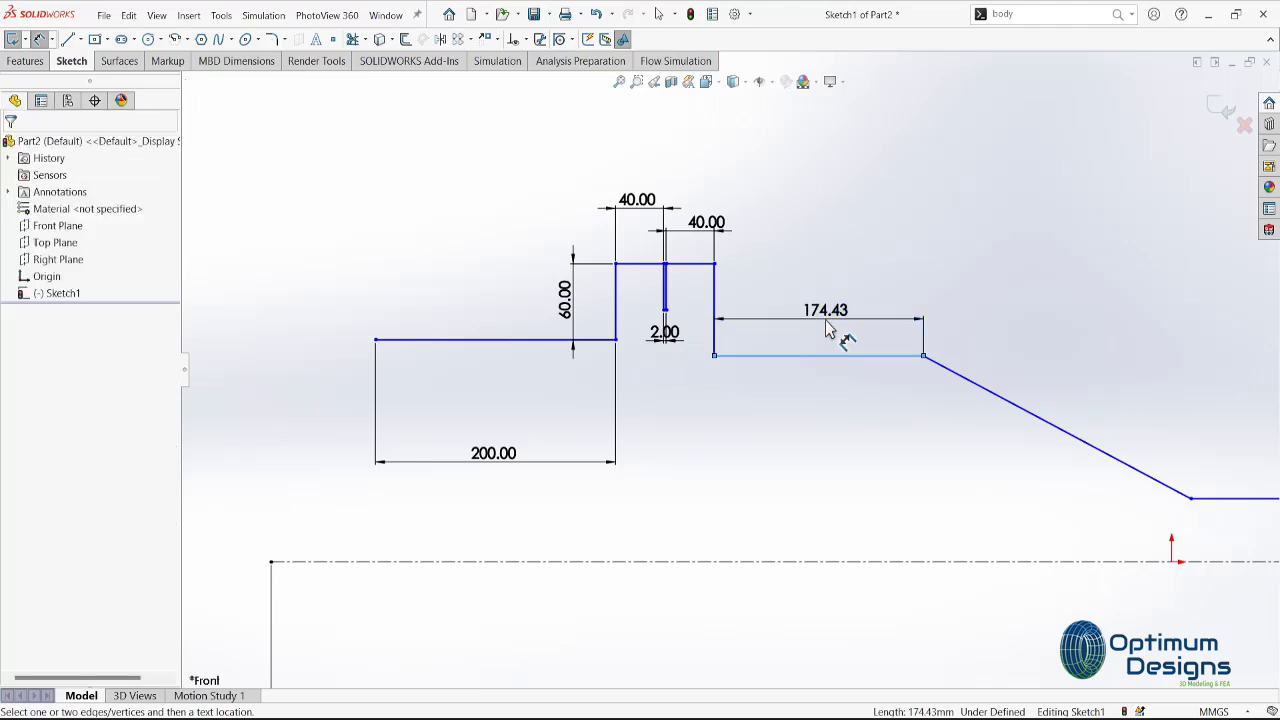
{"action": "type", "text": "150"}
{"action": "key", "text": "Return"}
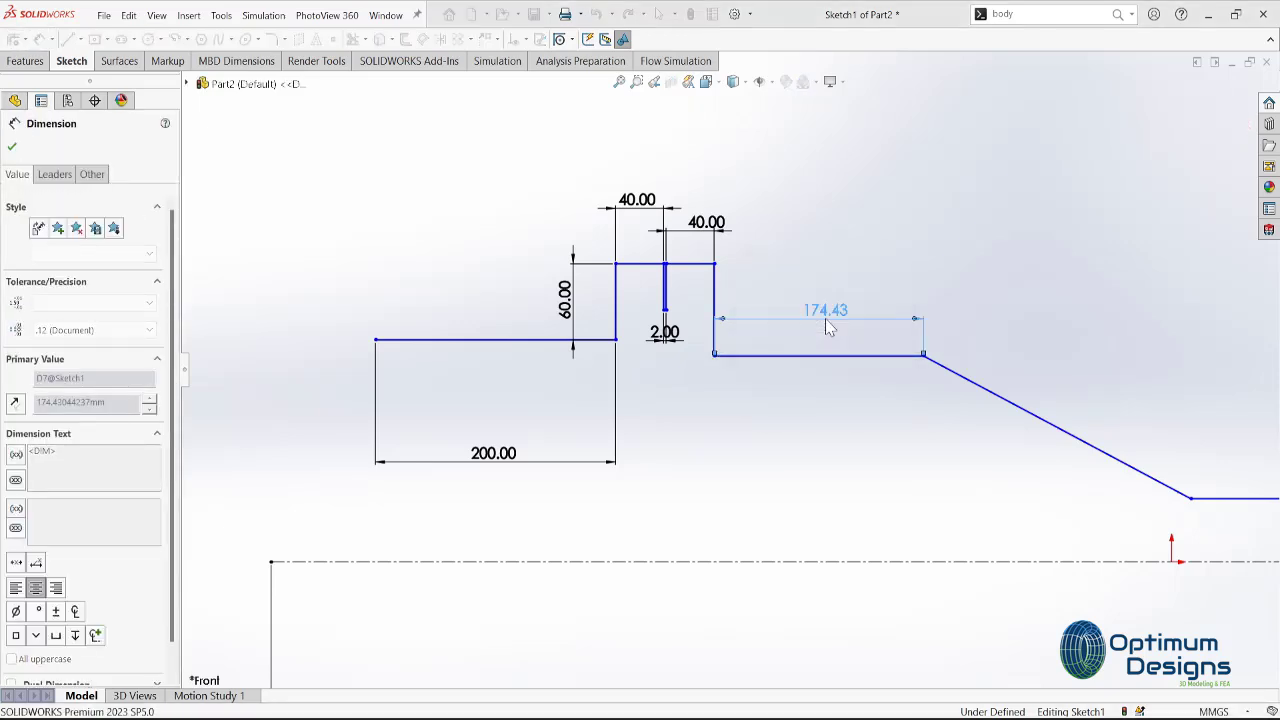
{"action": "scroll", "coordinate": [830, 330], "scroll_direction": "up", "scroll_amount": 2}
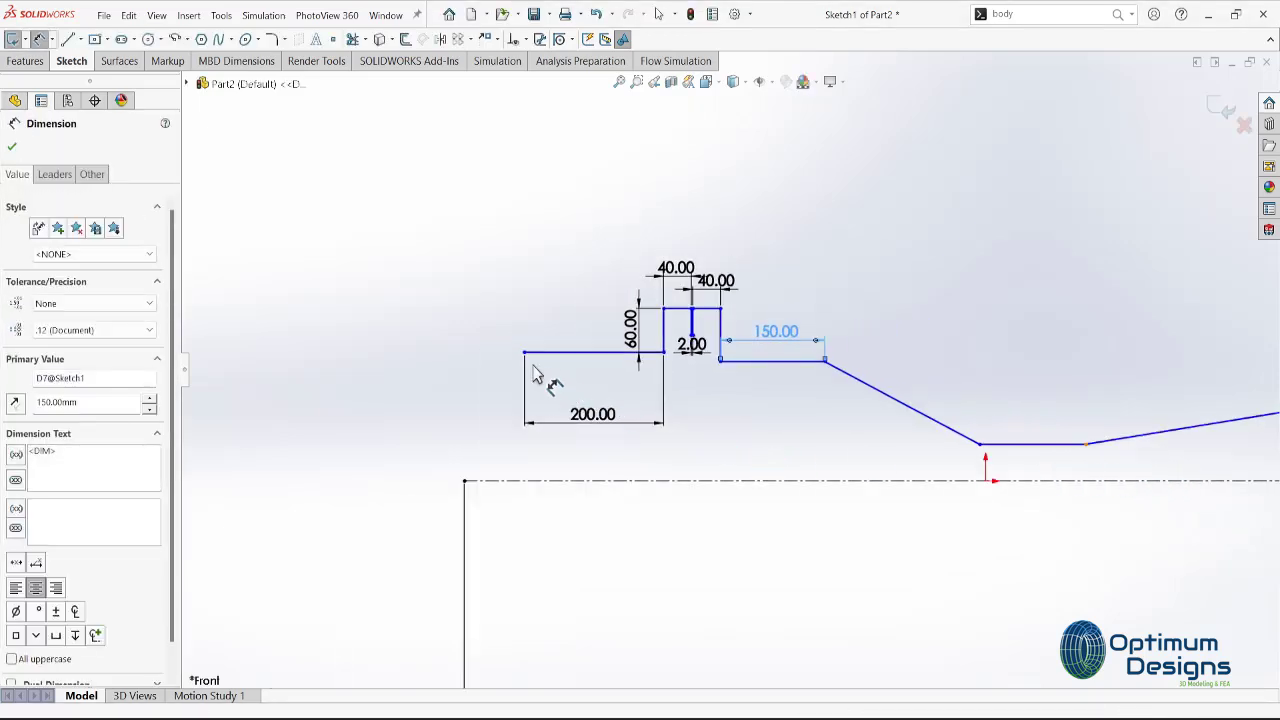
Set the inlet height to 170 mm above the centerline.
{"action": "left_click", "coordinate": [540, 482]}
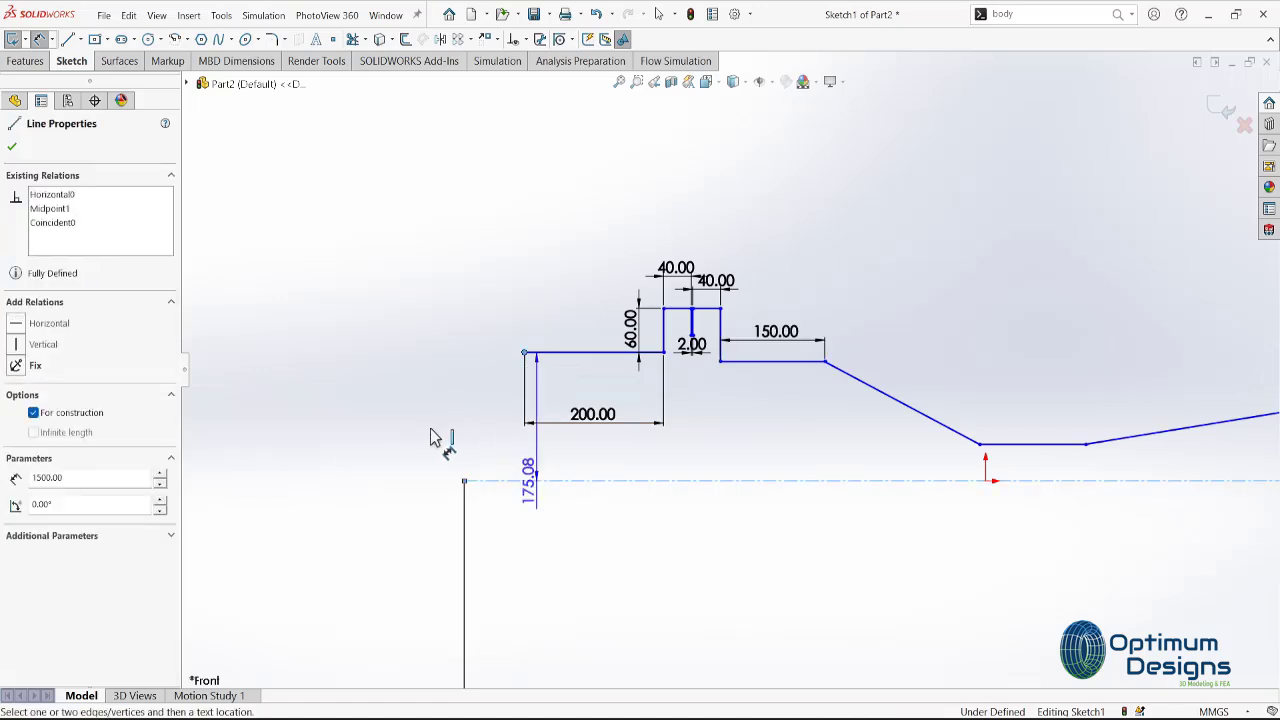
{"action": "left_click", "coordinate": [420, 440]}
{"action": "left_click", "coordinate": [420, 440]}
{"action": "type", "text": "170"}
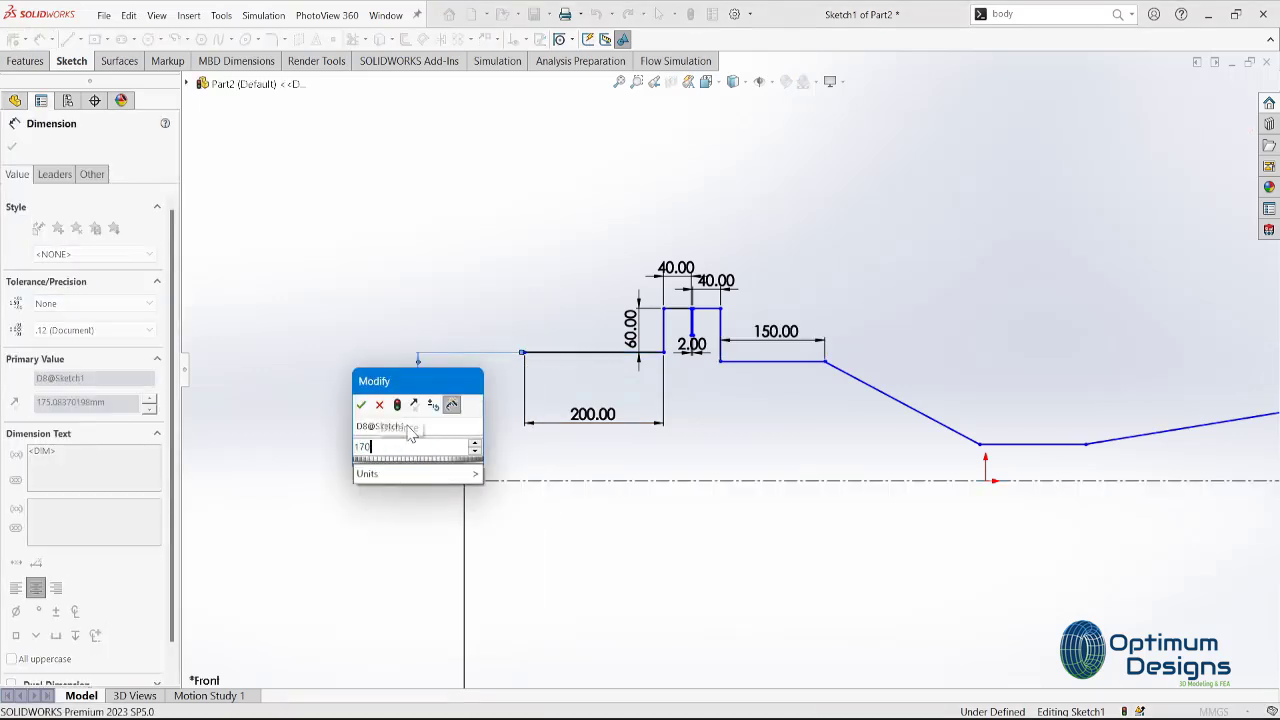
{"action": "key", "text": "Return"}
Dimension the throat line 45 mm above the centerline, then select its midpoint with the origin.
{"action": "left_click", "coordinate": [1032, 458]}
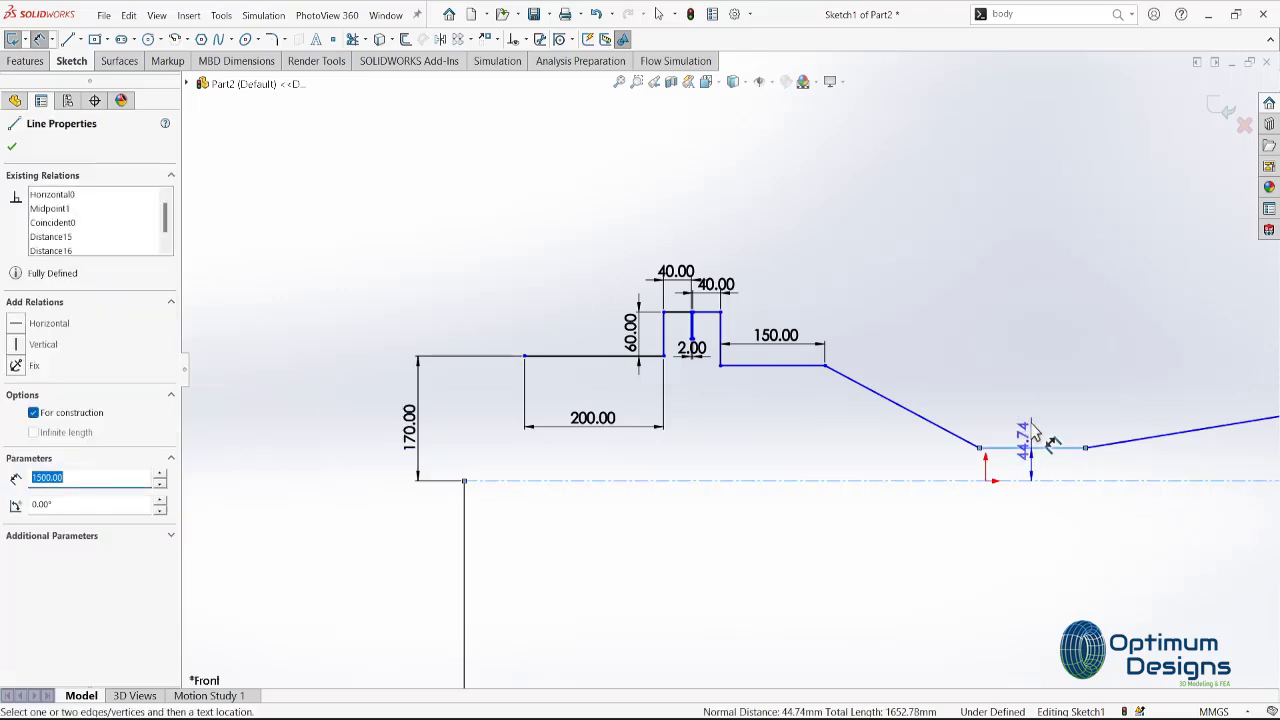
{"action": "left_click", "coordinate": [1045, 440]}
{"action": "type", "text": "45"}
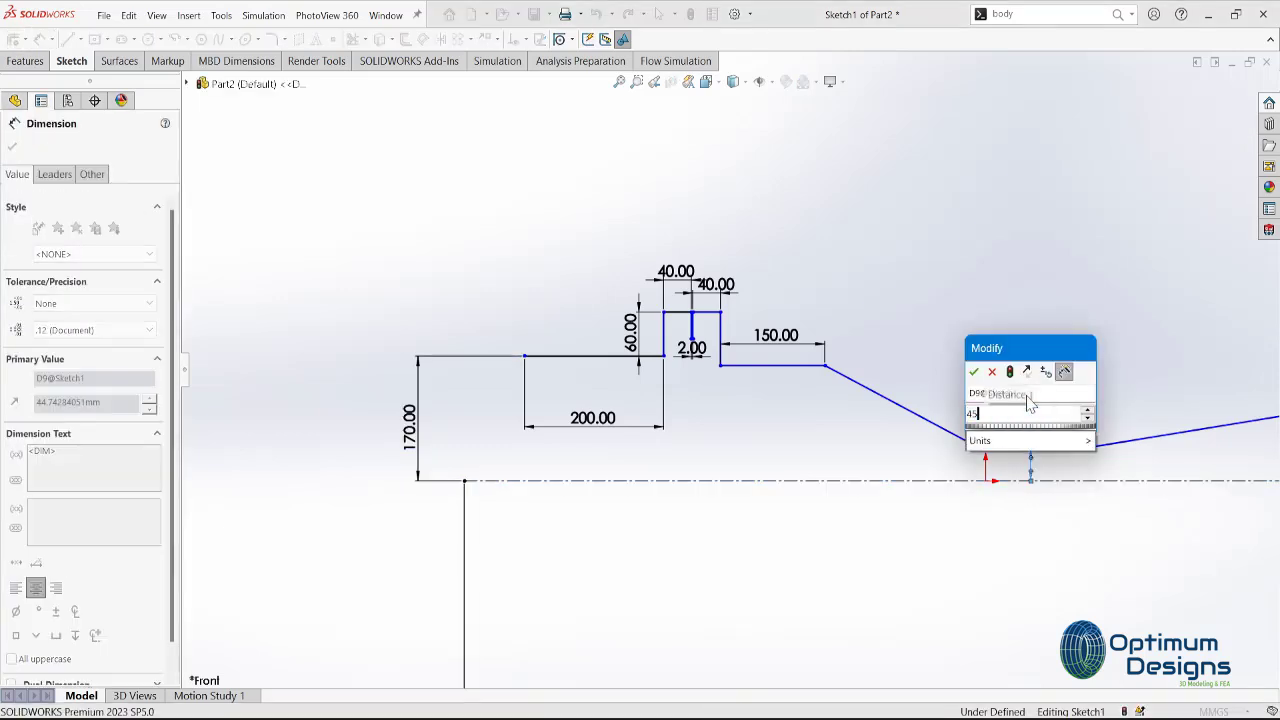
{"action": "key", "text": "Return"}
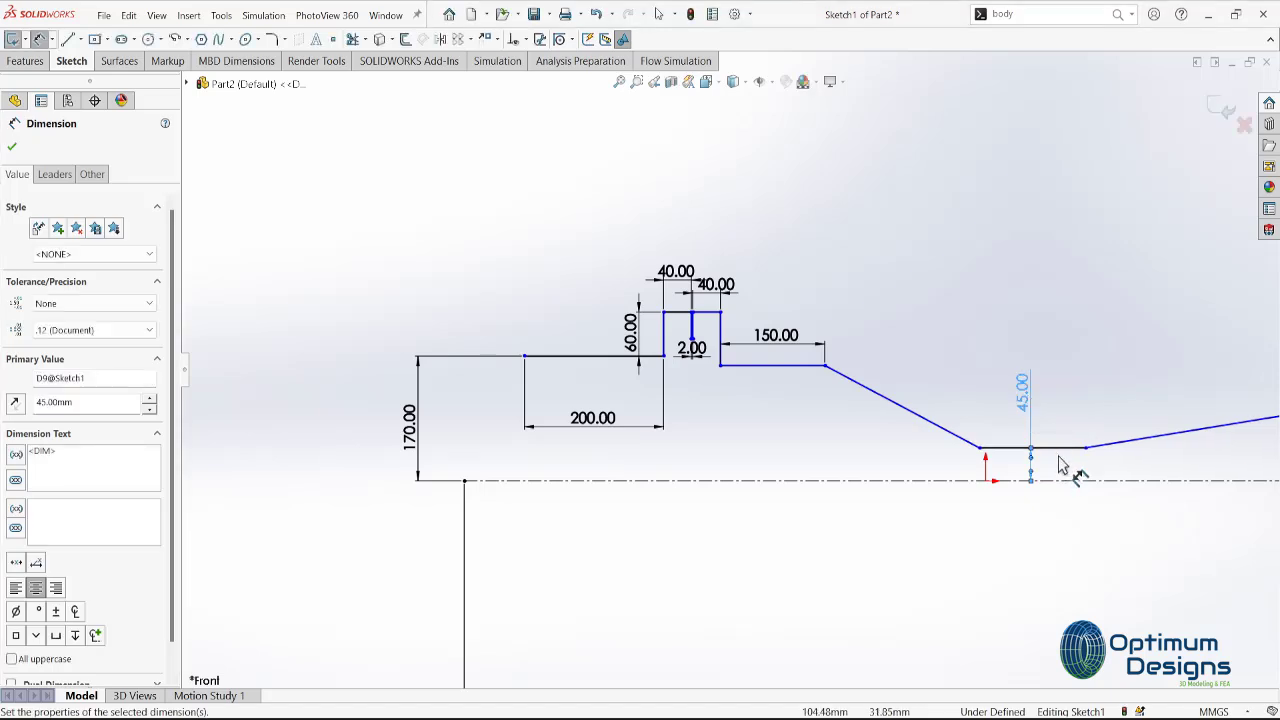
{"action": "key", "text": "Escape"}
{"action": "right_click", "coordinate": [1062, 457]}
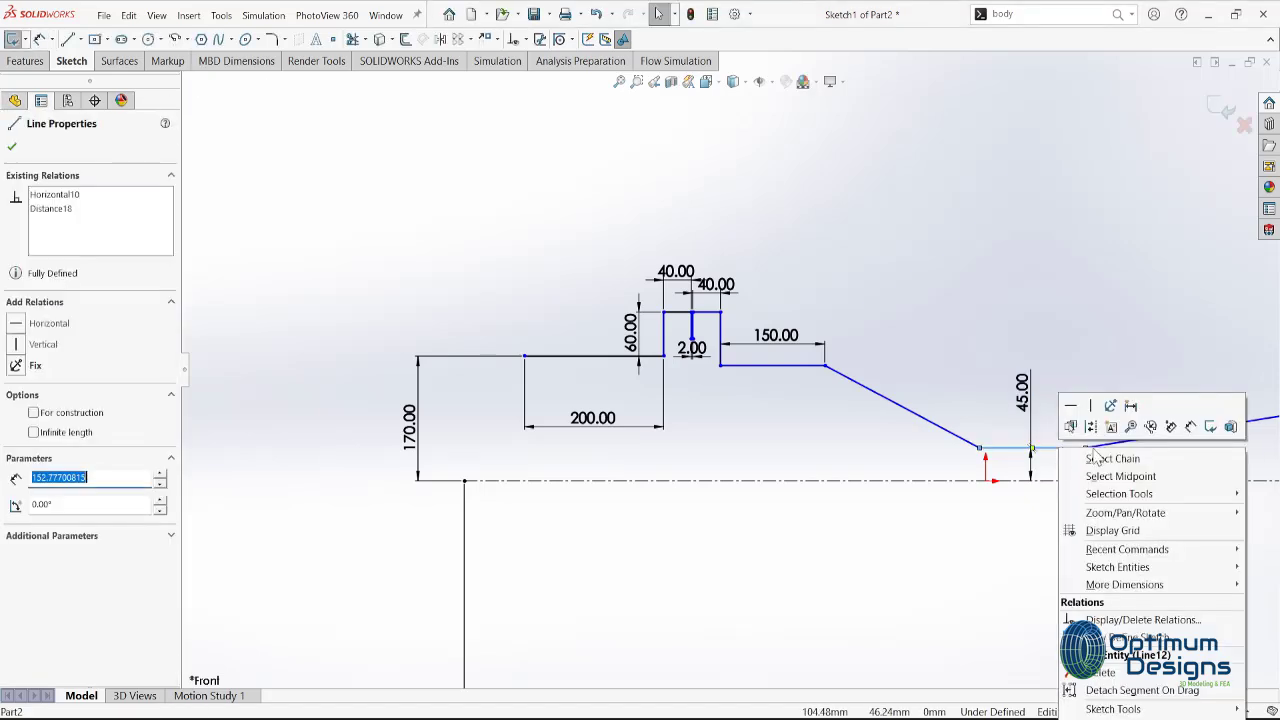
{"action": "left_click", "coordinate": [1112, 476]}
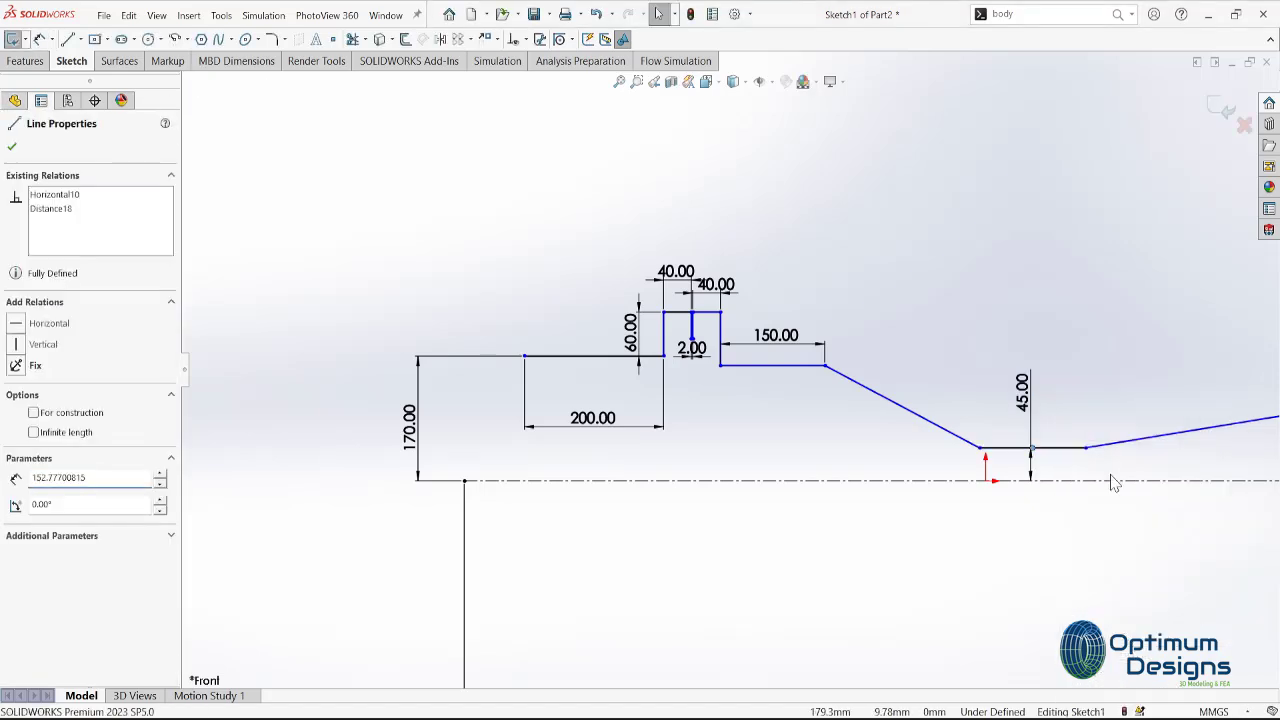
{"action": "left_click", "coordinate": [986, 482], "text": "ctrl"}
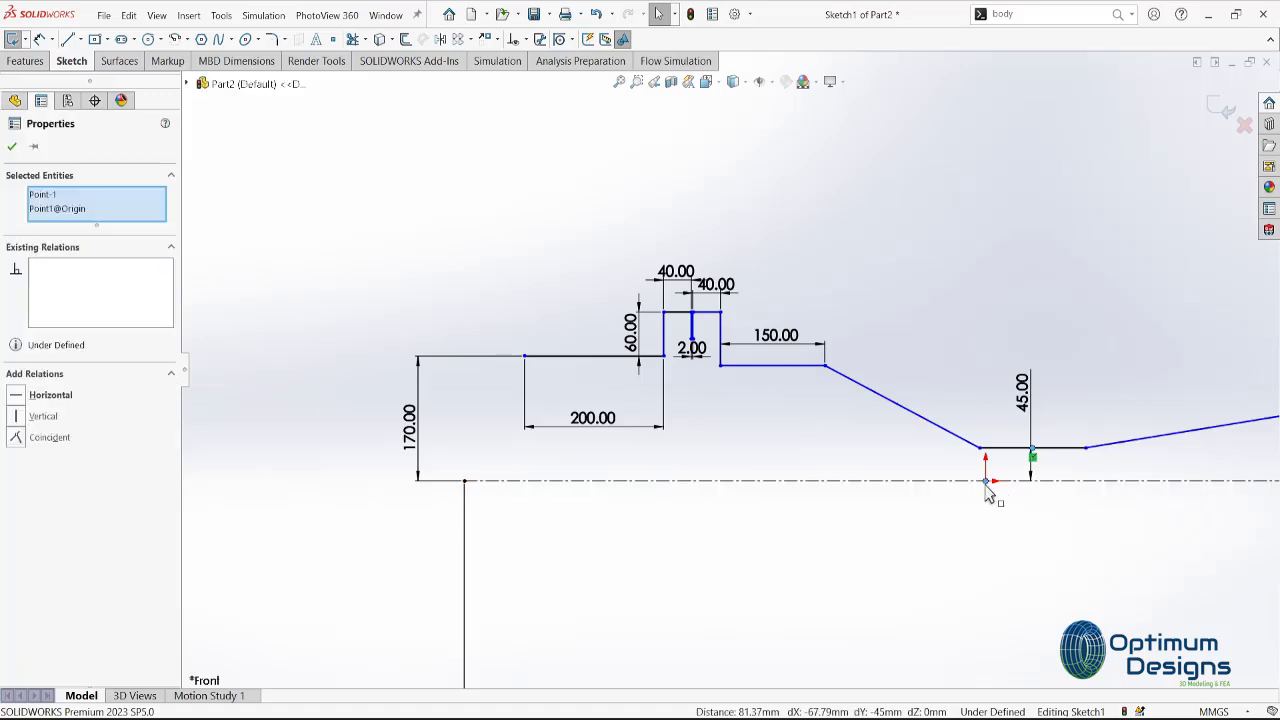
Align the throat midpoint vertically with the origin.
{"action": "left_click", "coordinate": [14, 416]}
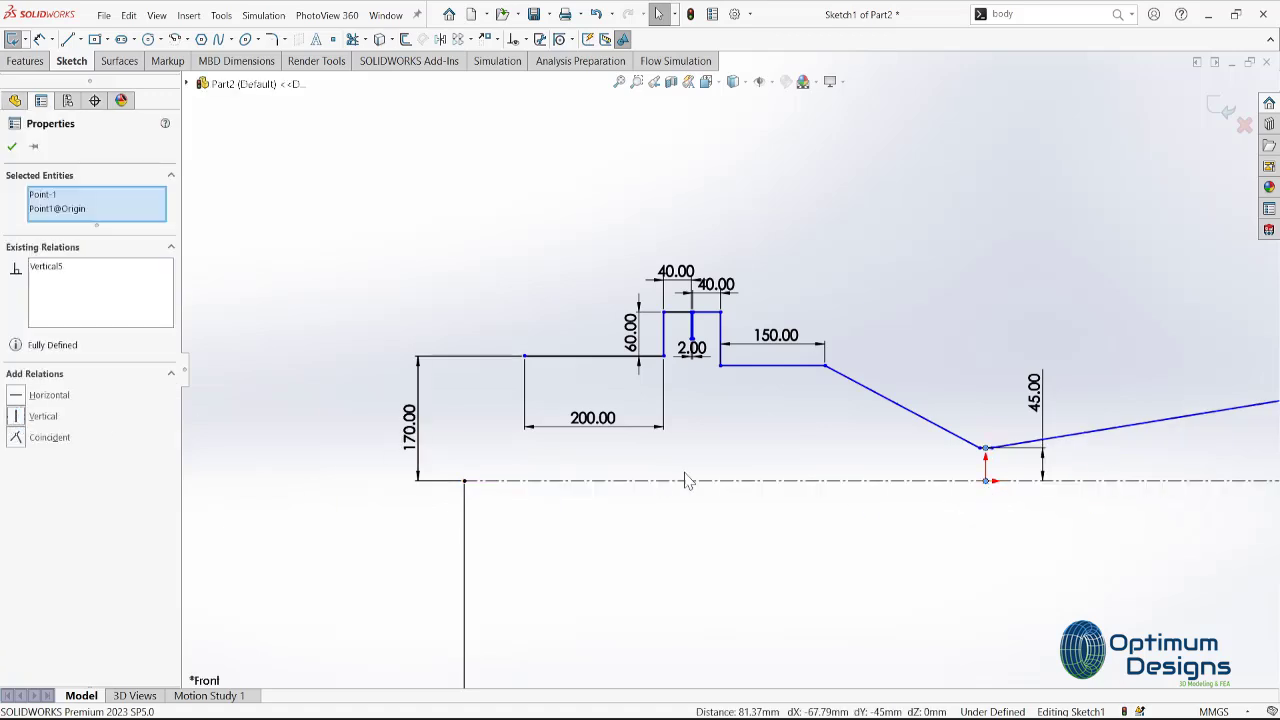
{"action": "scroll", "coordinate": [1029, 471], "scroll_direction": "down", "scroll_amount": 2}
{"action": "scroll", "coordinate": [943, 409], "scroll_direction": "down", "scroll_amount": 2}
{"action": "scroll", "coordinate": [620, 372], "scroll_direction": "down", "scroll_amount": 2}
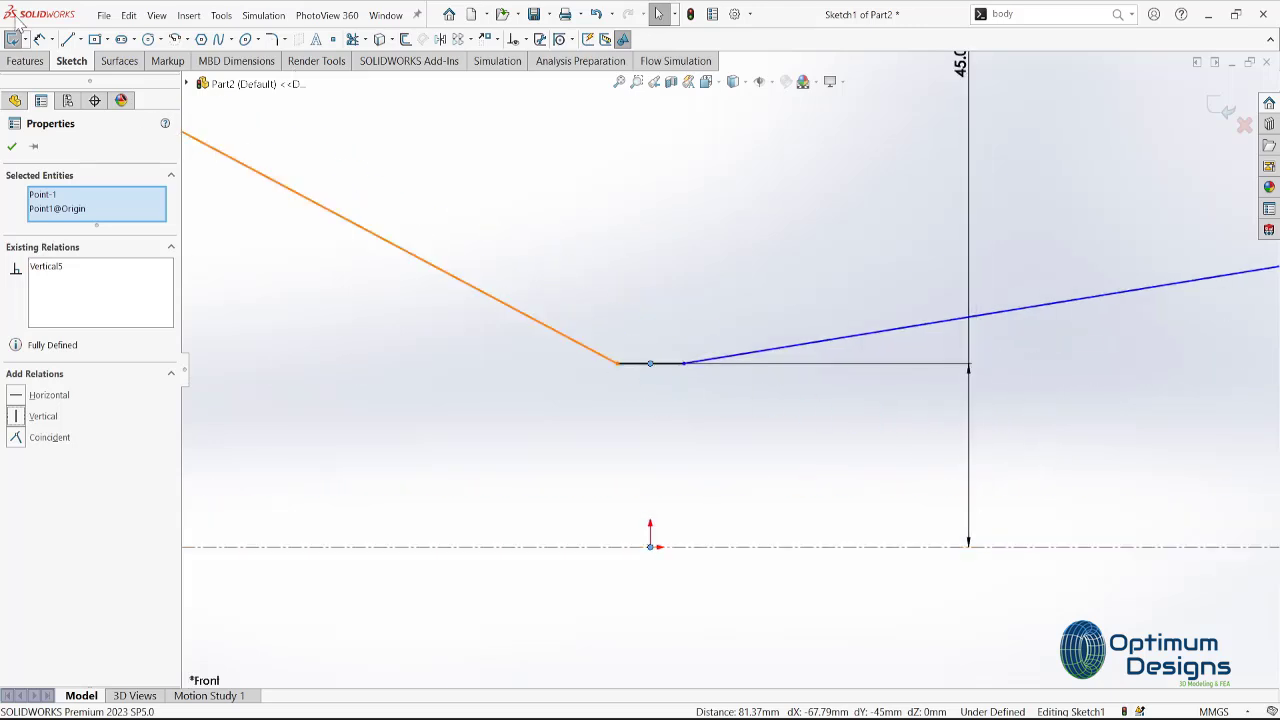
Dimension the throat flat to 100 mm long.
{"action": "left_click", "coordinate": [40, 38]}
{"action": "left_click", "coordinate": [651, 366]}
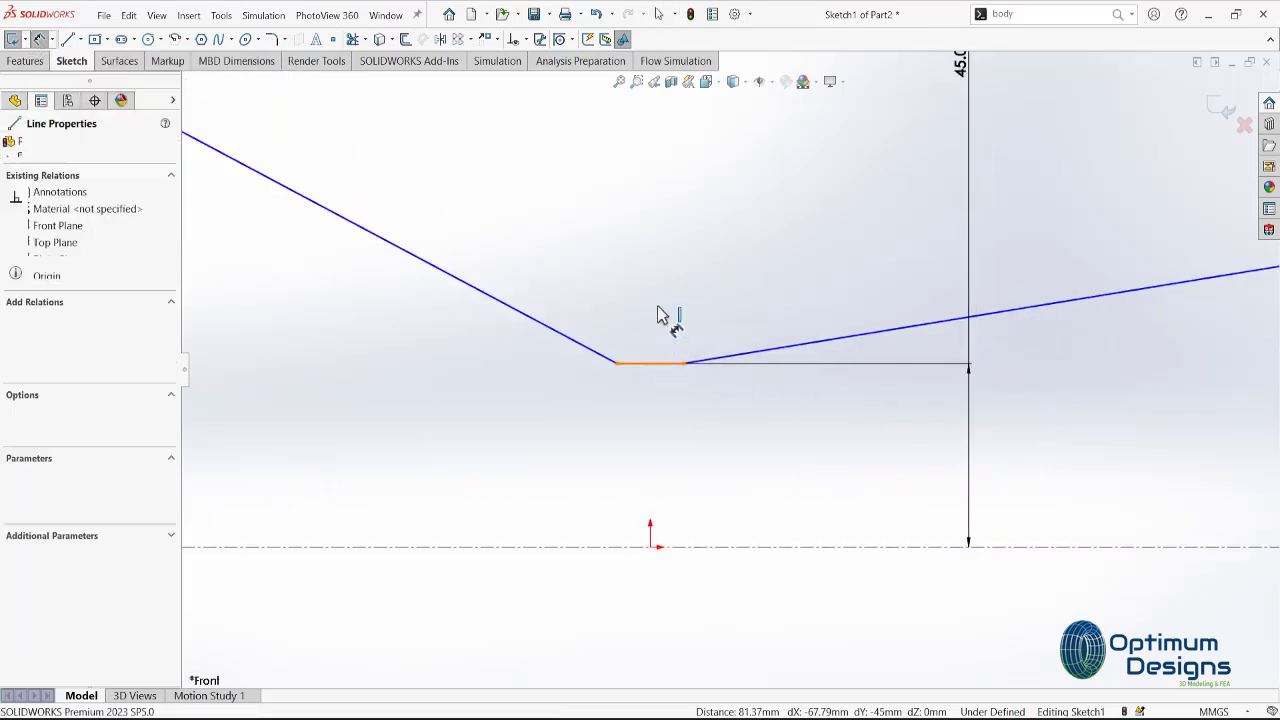
{"action": "left_click", "coordinate": [658, 278]}
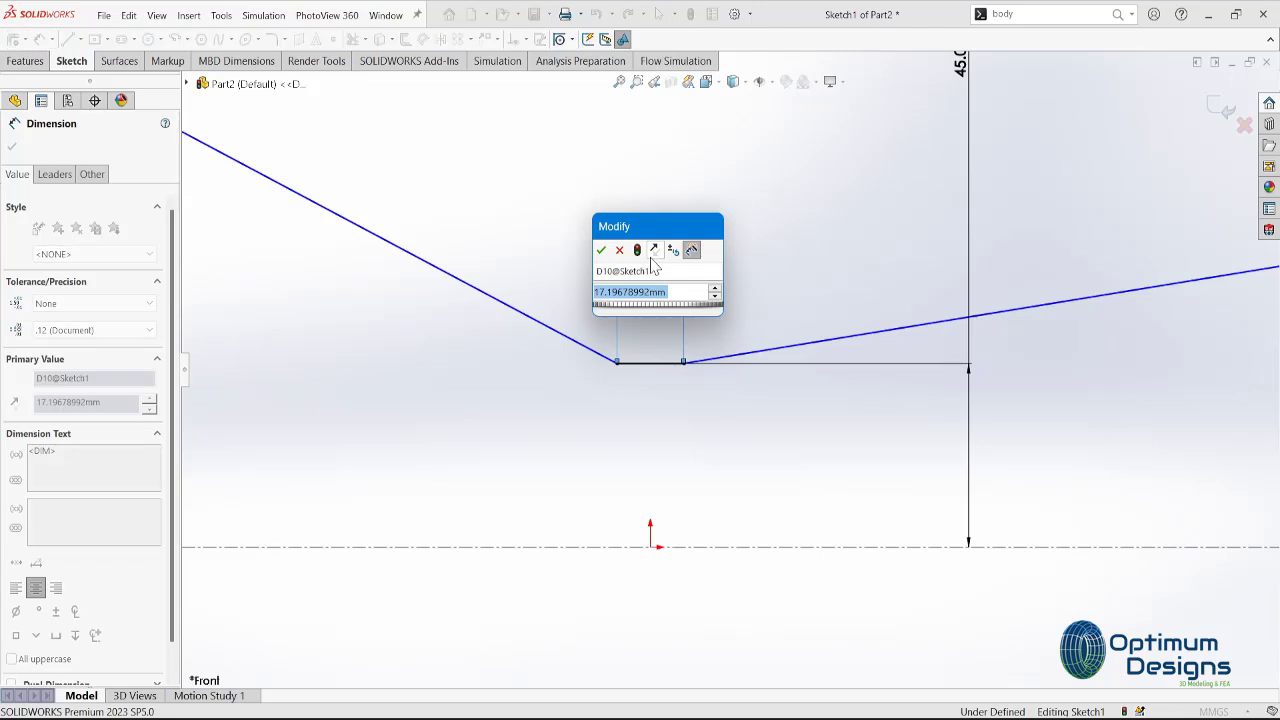
{"action": "type", "text": "100"}
{"action": "key", "text": "Return"}
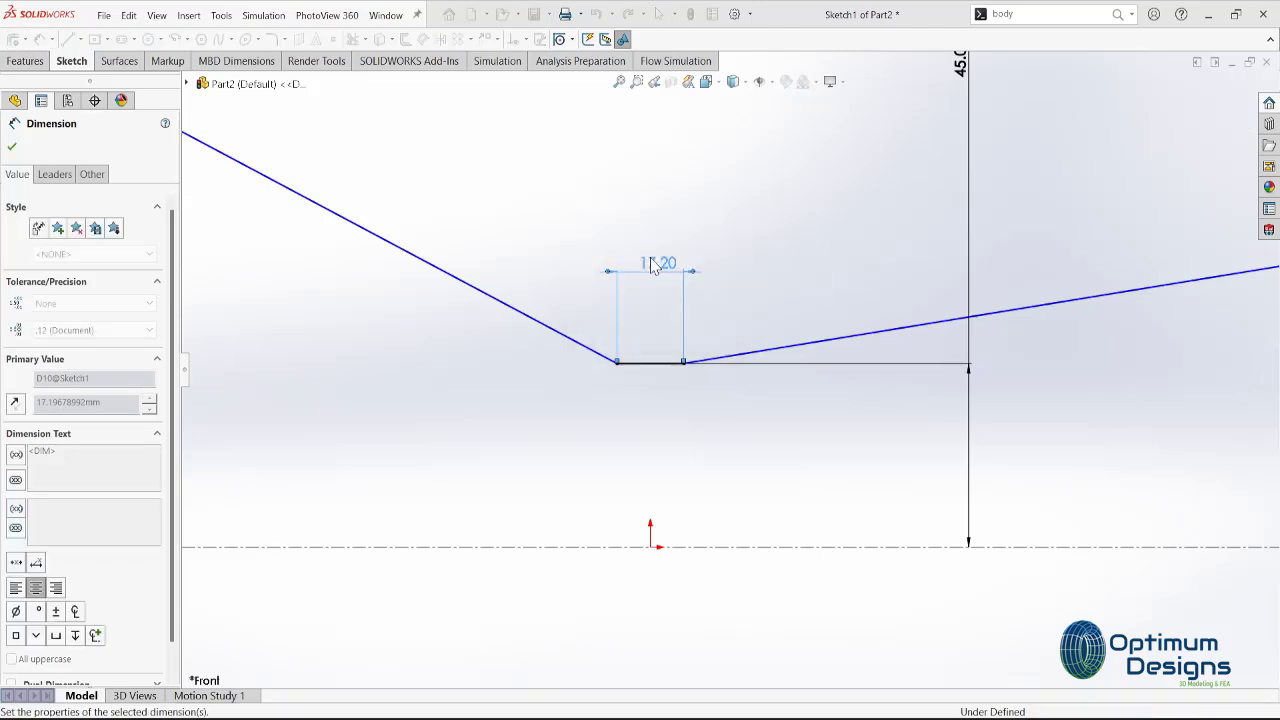
{"action": "scroll", "coordinate": [740, 377], "scroll_direction": "down", "scroll_amount": 3}
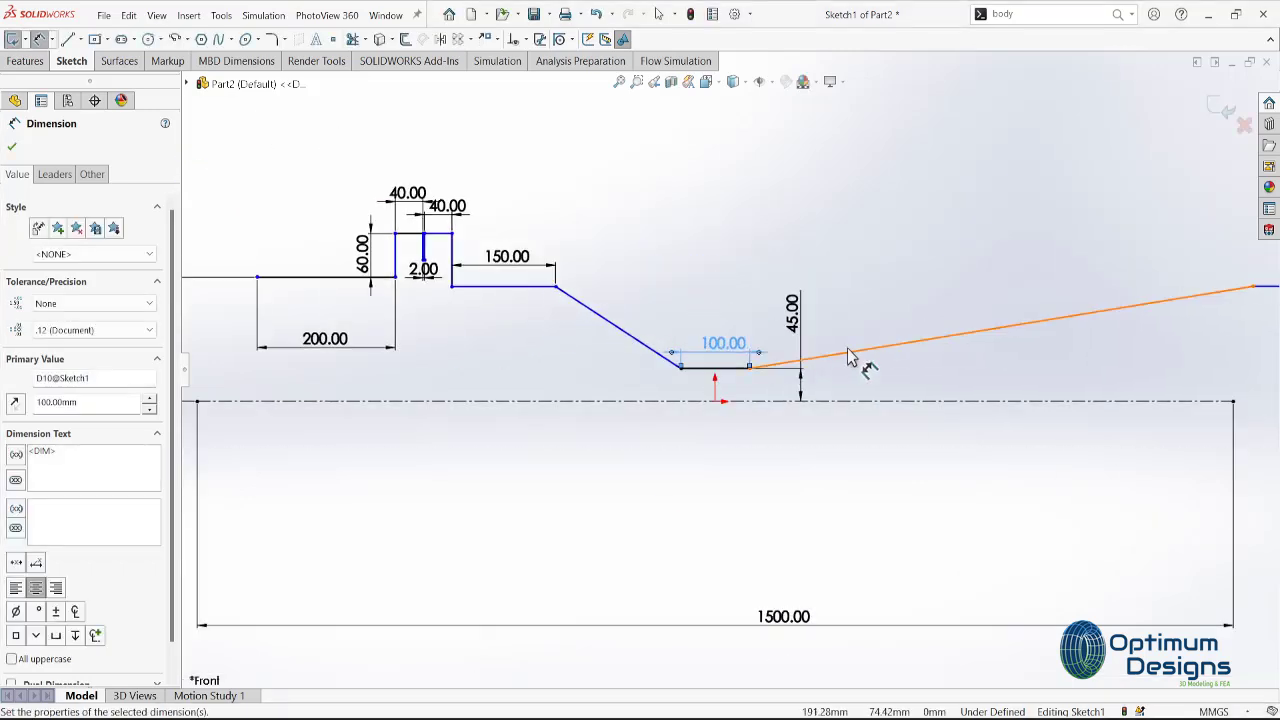
{"action": "scroll", "coordinate": [483, 305], "scroll_direction": "up", "scroll_amount": 5}
{"action": "scroll", "coordinate": [475, 440], "scroll_direction": "up", "scroll_amount": 1}
Move the 2.00 label and both 40.00 labels clear of the flange notch.
{"action": "scroll", "coordinate": [471, 463], "scroll_direction": "up", "scroll_amount": 2}
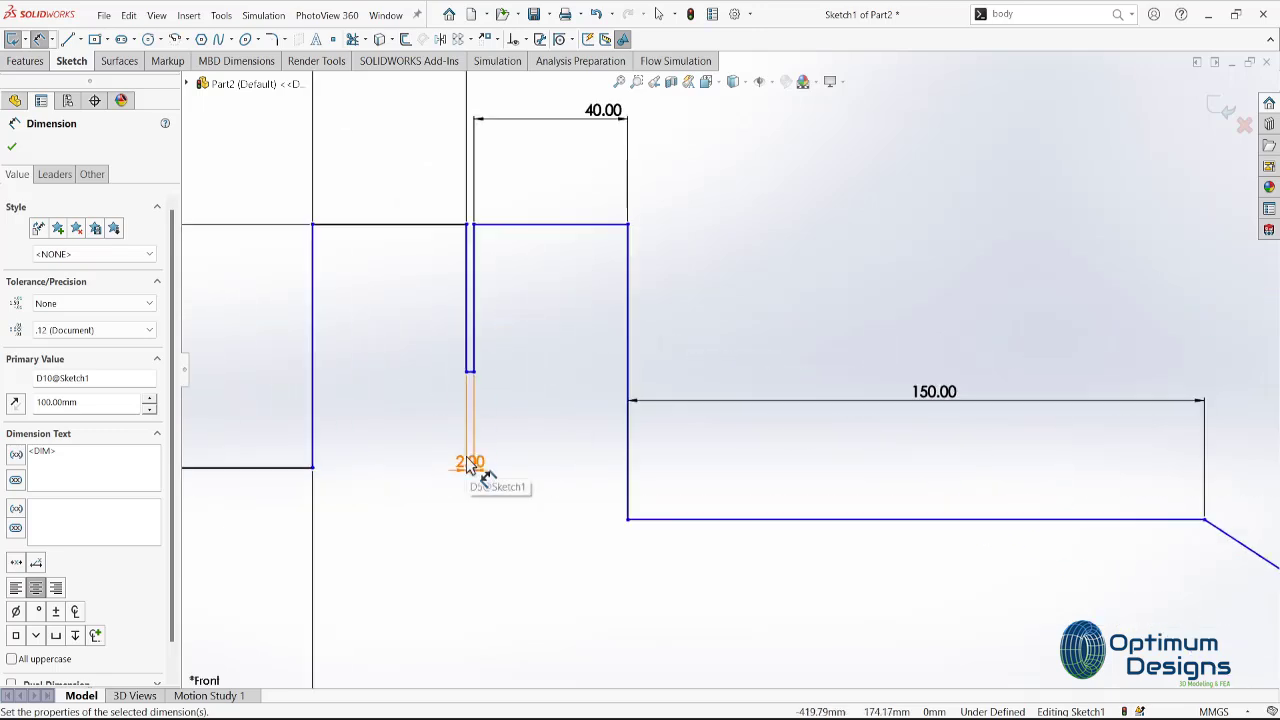
{"action": "scroll", "coordinate": [486, 480], "scroll_direction": "up", "scroll_amount": 2}
{"action": "key", "text": "Escape"}
{"action": "left_click", "coordinate": [555, 450]}
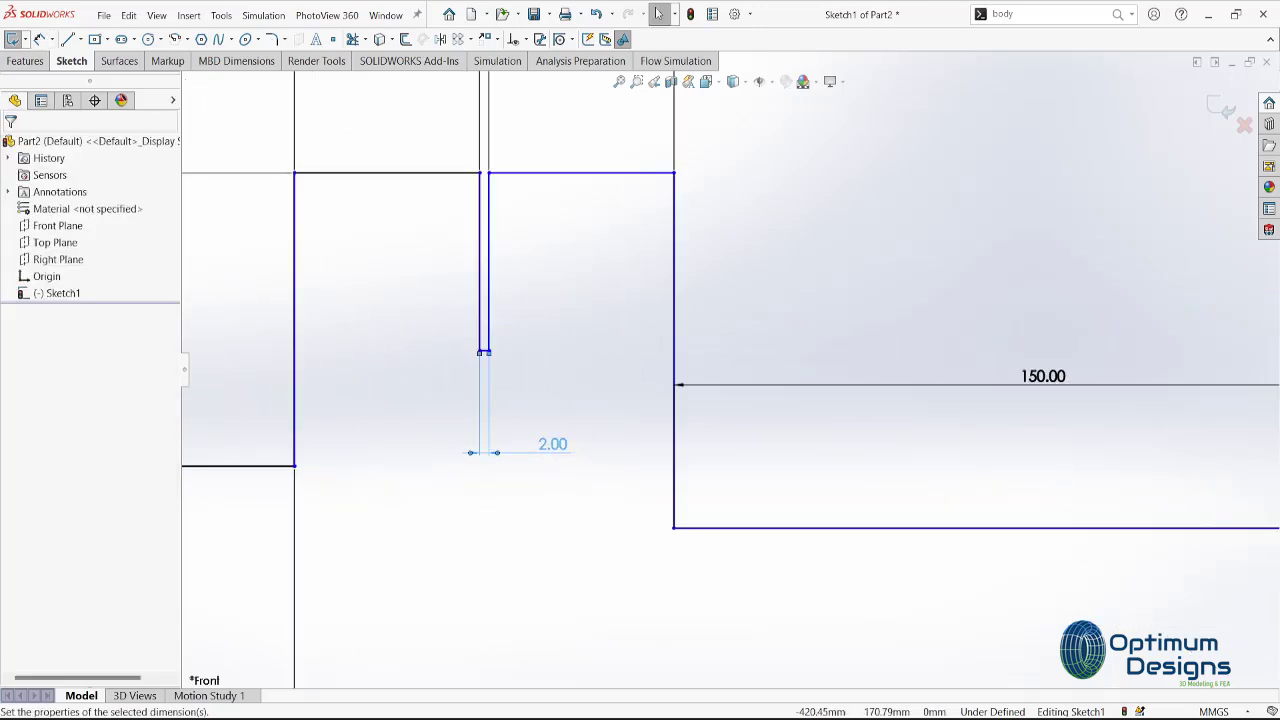
{"action": "scroll", "coordinate": [657, 377], "scroll_direction": "down", "scroll_amount": 3}
{"action": "left_click", "coordinate": [690, 300]}
{"action": "left_click_drag", "start_coordinate": [616, 229], "coordinate": [527, 270]}
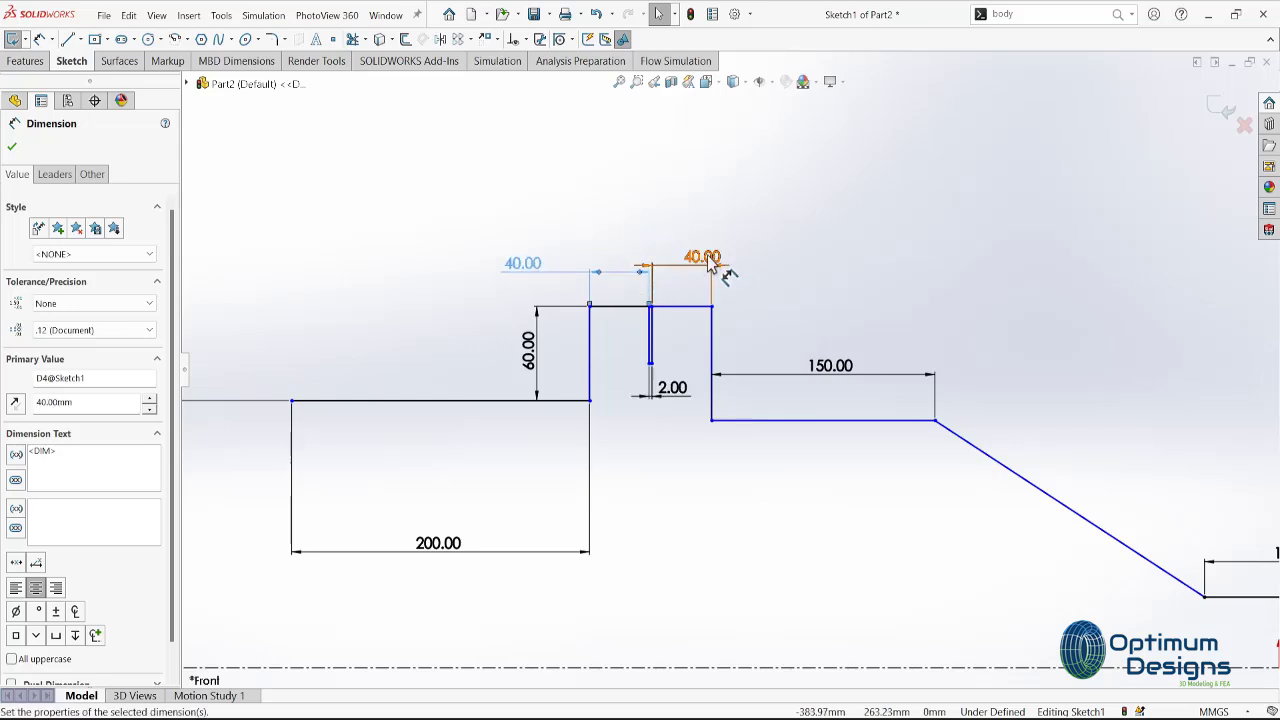
{"action": "mouse_move", "coordinate": [705, 262]}
{"action": "left_mouse_down"}
{"action": "mouse_move", "coordinate": [680, 282]}
{"action": "mouse_move", "coordinate": [740, 272]}
{"action": "left_mouse_up"}
{"action": "left_click", "coordinate": [740, 285]}
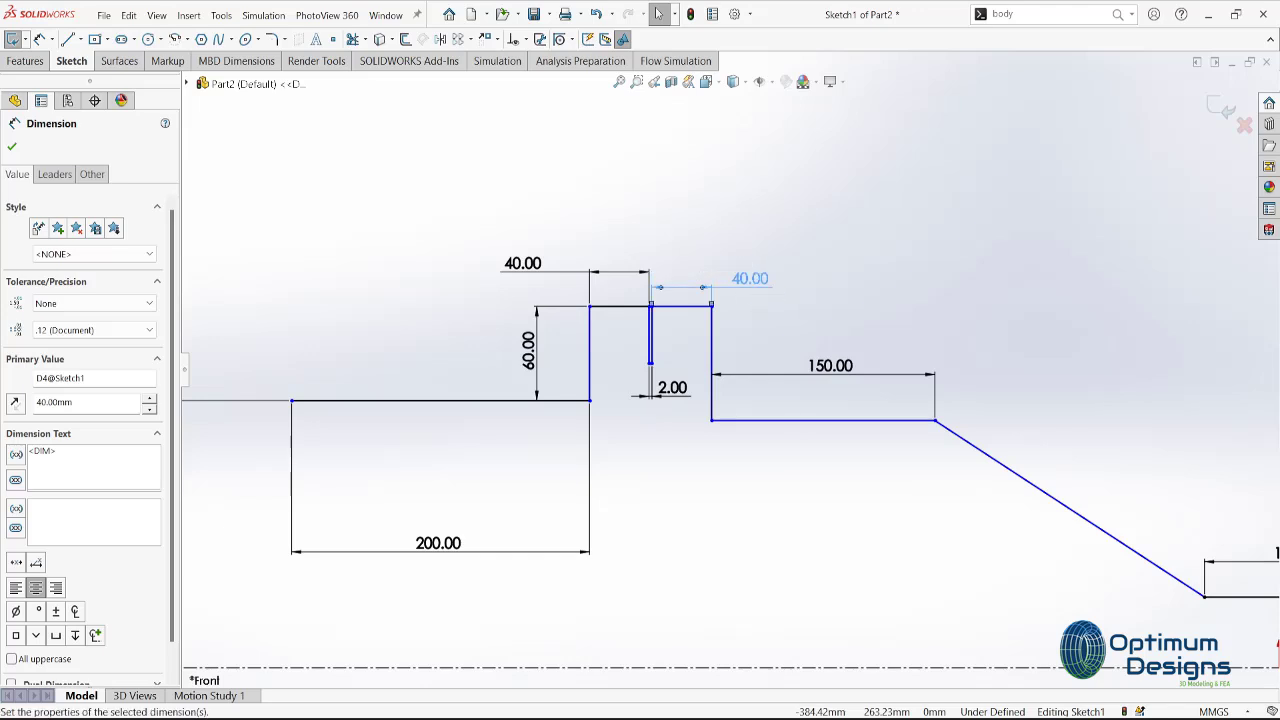
{"action": "scroll", "coordinate": [870, 366], "scroll_direction": "up", "scroll_amount": 2}
{"action": "scroll", "coordinate": [1000, 370], "scroll_direction": "up", "scroll_amount": 2}
{"action": "scroll", "coordinate": [1090, 375], "scroll_direction": "up", "scroll_amount": 1}
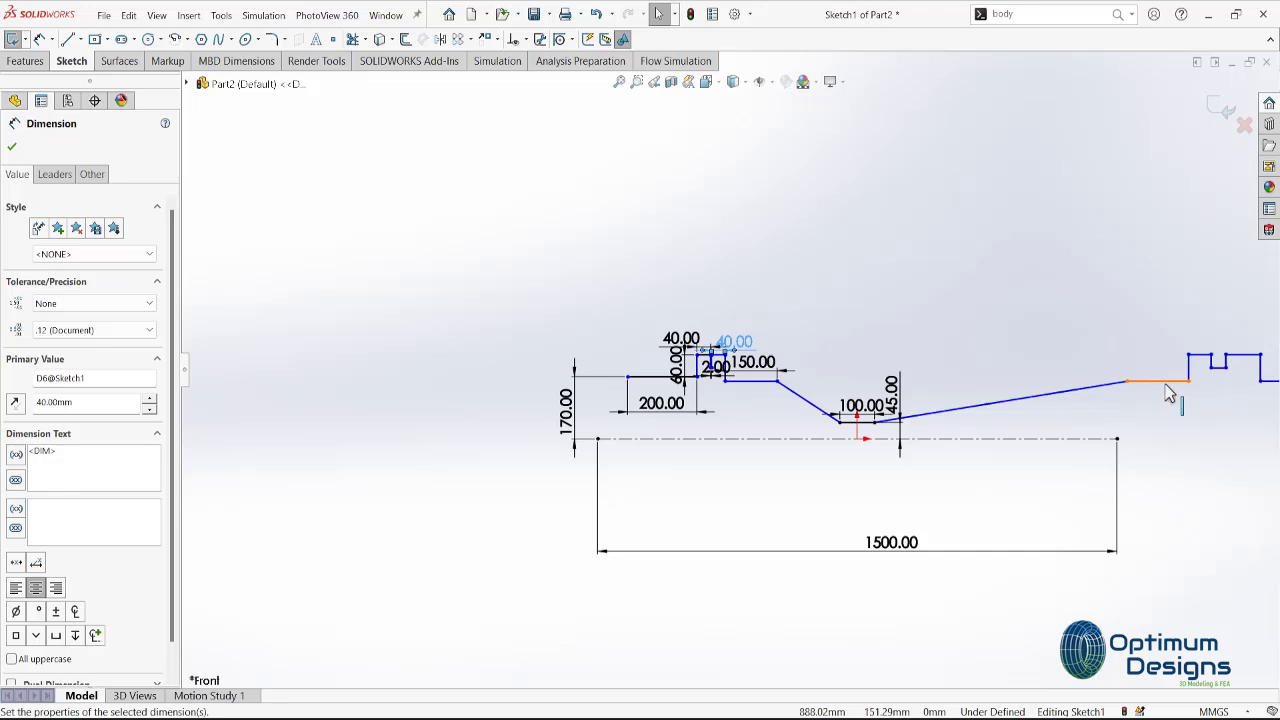
Make the line before the outlet step equal to the 150 mm inlet-side line.
{"action": "left_click", "coordinate": [1166, 383]}
{"action": "left_click", "coordinate": [759, 384], "text": "ctrl"}
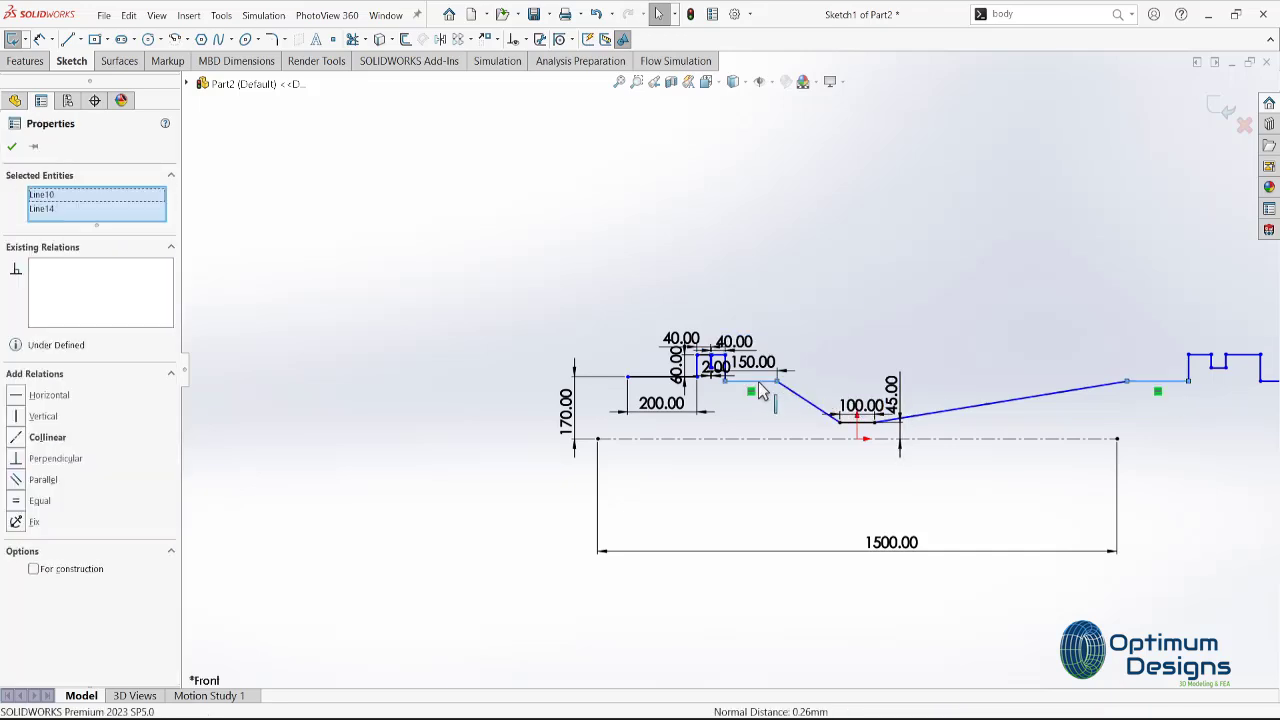
{"action": "left_click", "coordinate": [10, 499]}
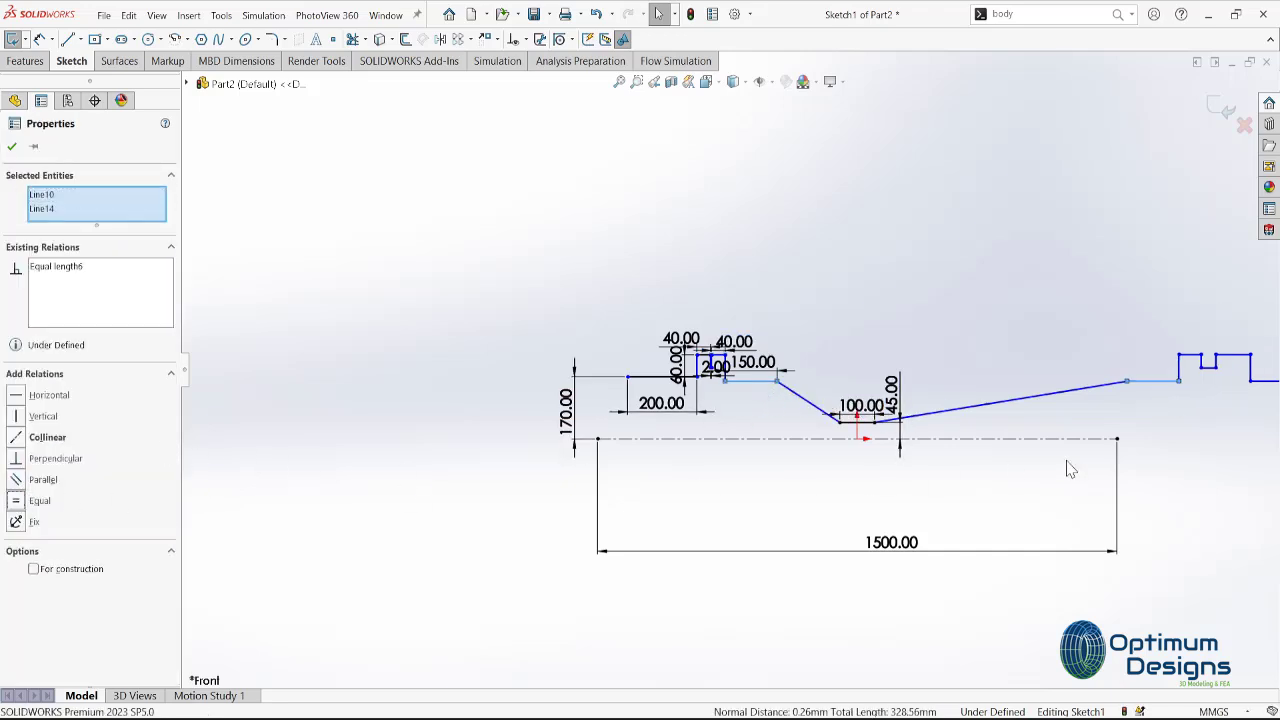
Select the outlet notch corner points together with the inlet step's top corner.
{"action": "left_click", "coordinate": [1179, 356]}
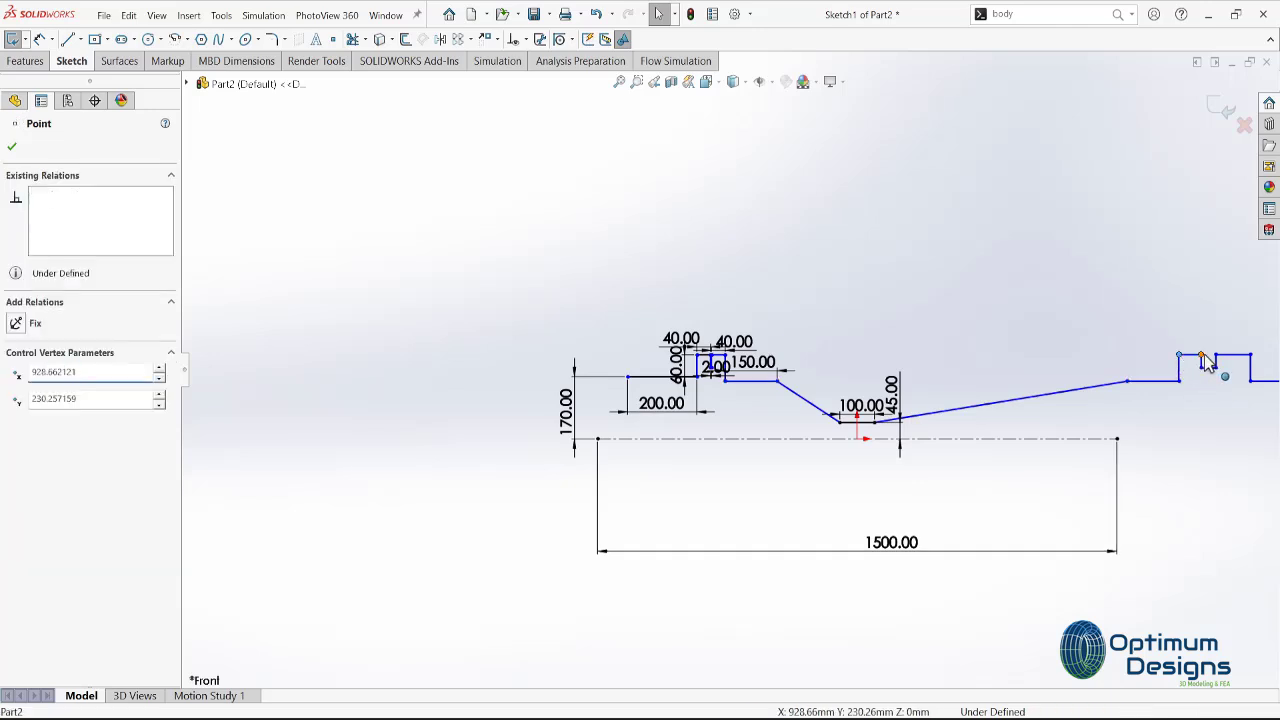
{"action": "left_click", "coordinate": [1215, 356], "text": "ctrl"}
{"action": "left_click", "coordinate": [1250, 356], "text": "ctrl"}
{"action": "left_click", "coordinate": [1245, 379], "text": "ctrl"}
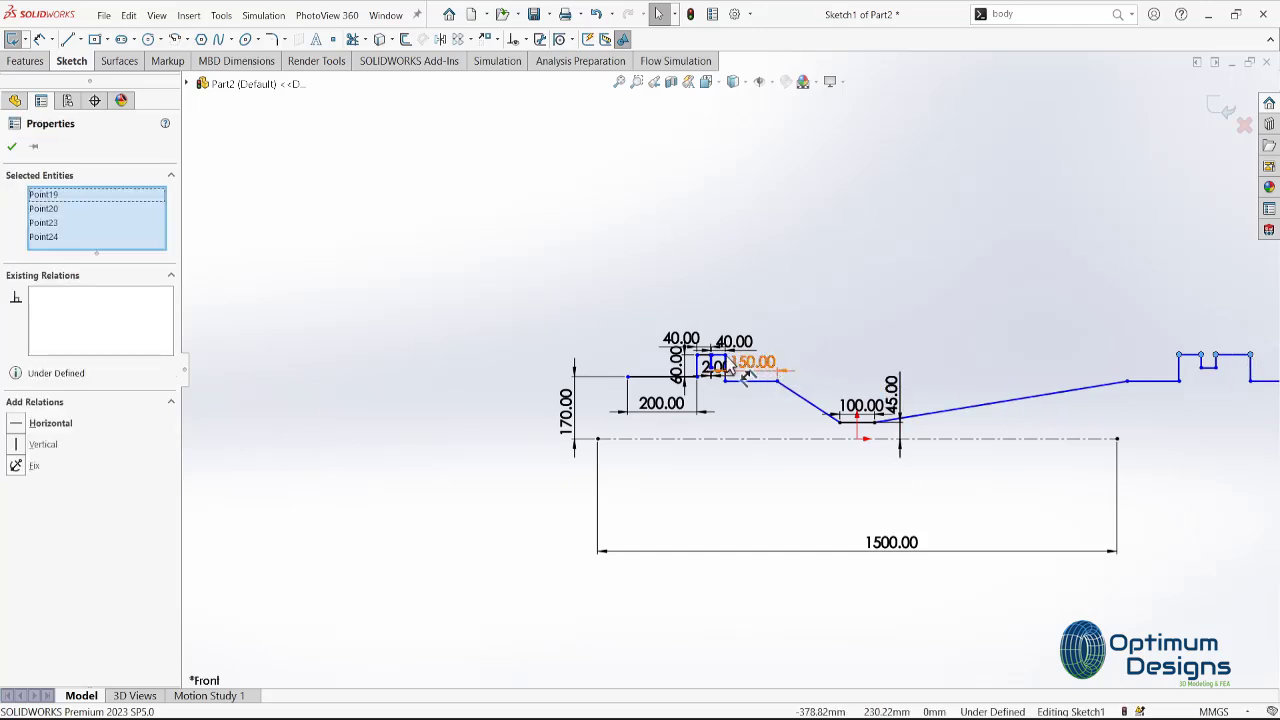
{"action": "scroll", "coordinate": [728, 378], "scroll_direction": "down", "scroll_amount": 1}
{"action": "scroll", "coordinate": [600, 340], "scroll_direction": "down", "scroll_amount": 4}
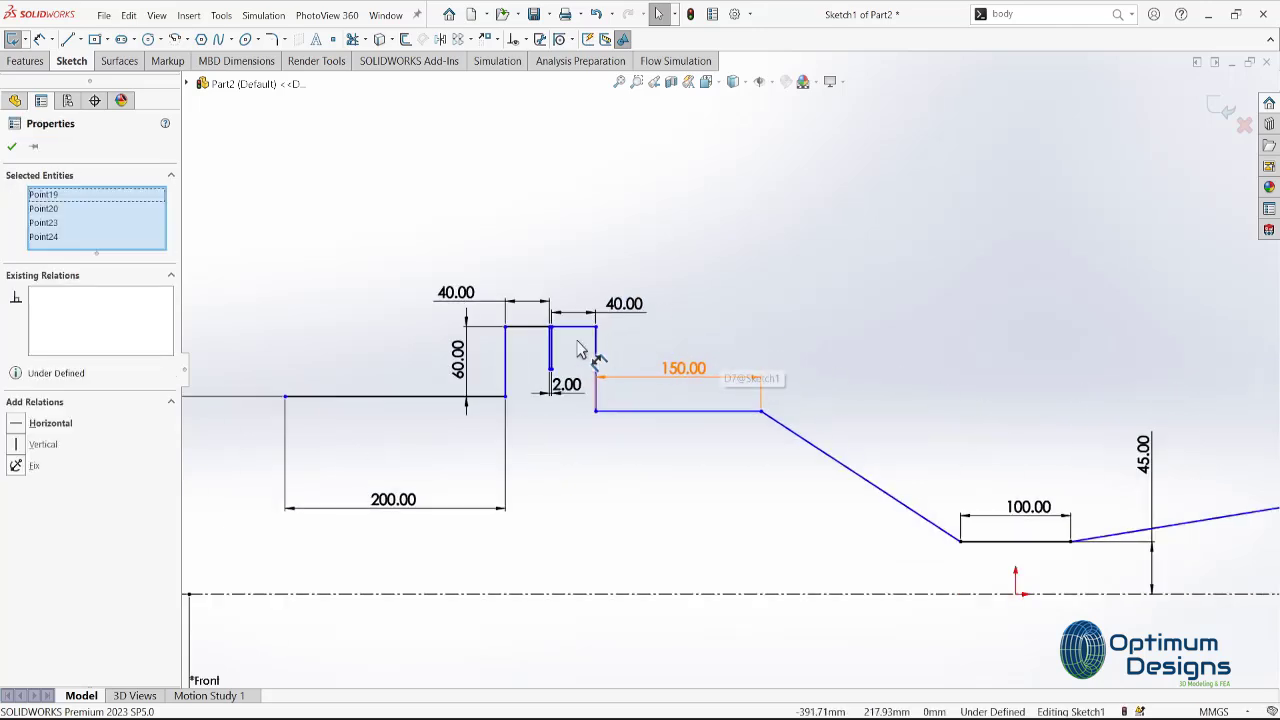
{"action": "left_click", "coordinate": [596, 328], "text": "ctrl"}
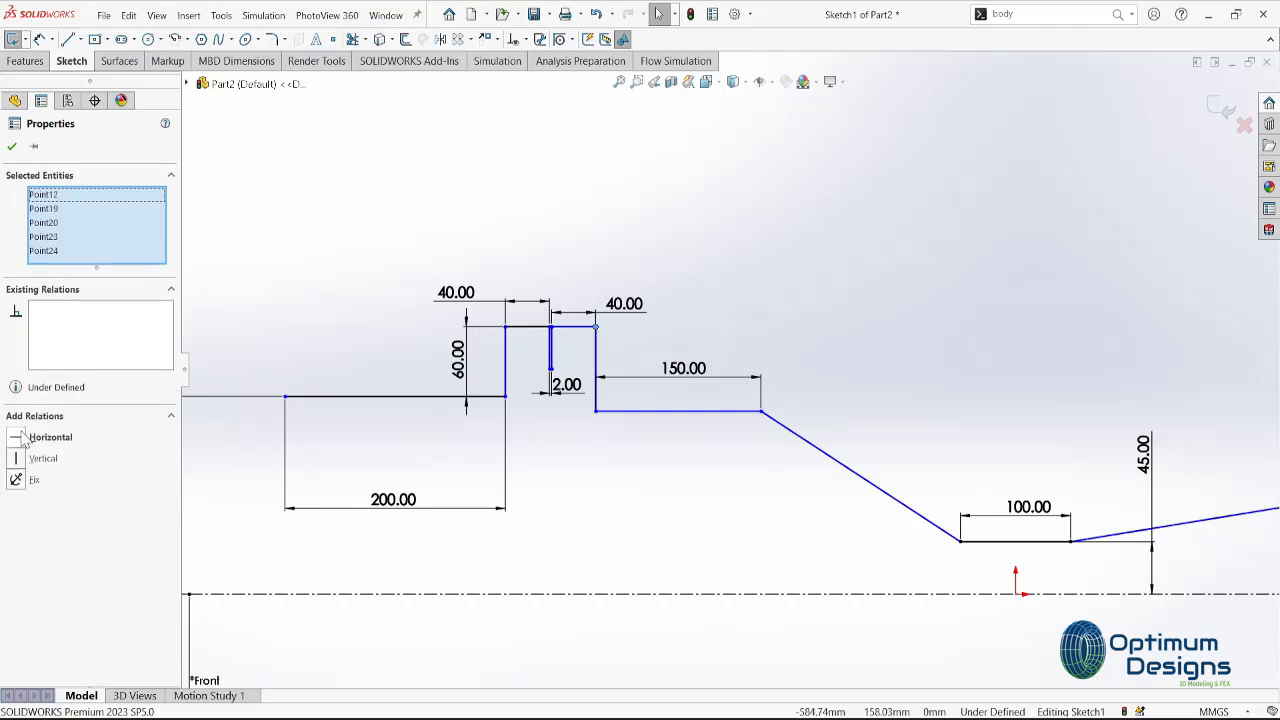
{"action": "scroll", "coordinate": [727, 372], "scroll_direction": "up", "scroll_amount": 5}
{"action": "scroll", "coordinate": [1240, 390], "scroll_direction": "down", "scroll_amount": 1}
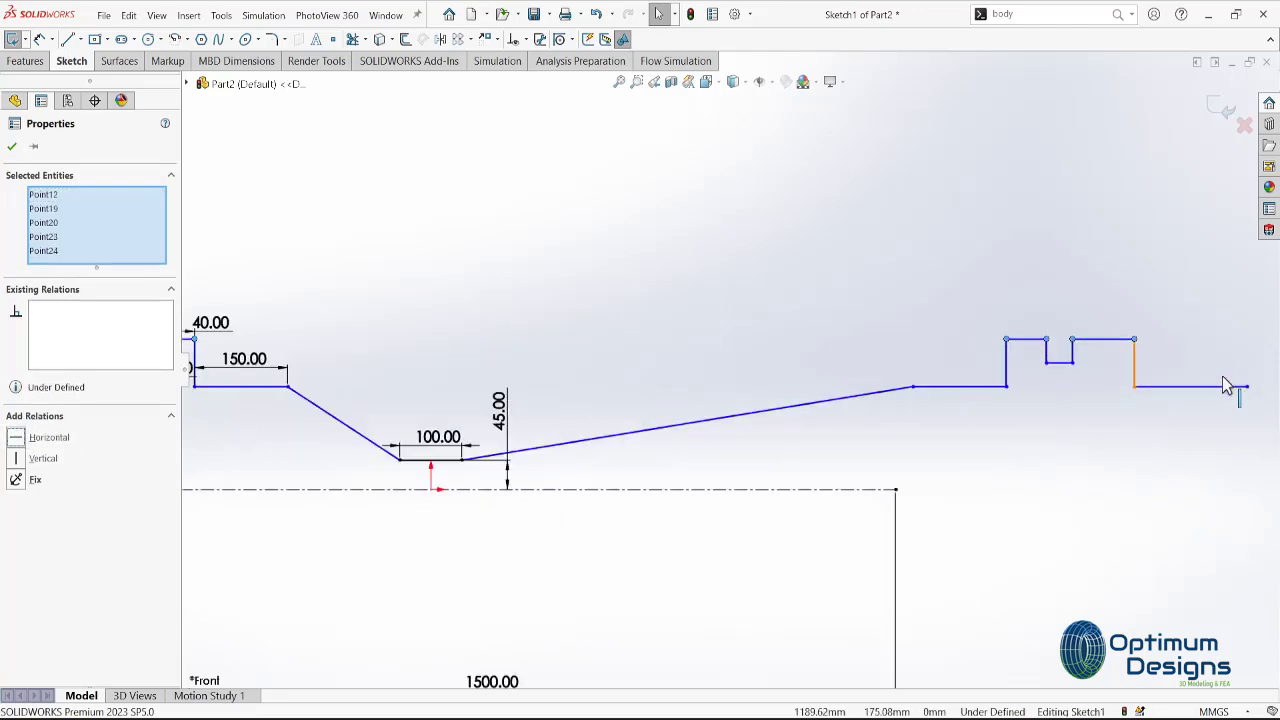
{"action": "scroll", "coordinate": [1229, 386], "scroll_direction": "down", "scroll_amount": 2}
Dimension the outlet flange notch with two 40 mm lands and a 2 mm gap.
{"action": "left_click", "coordinate": [52, 47]}
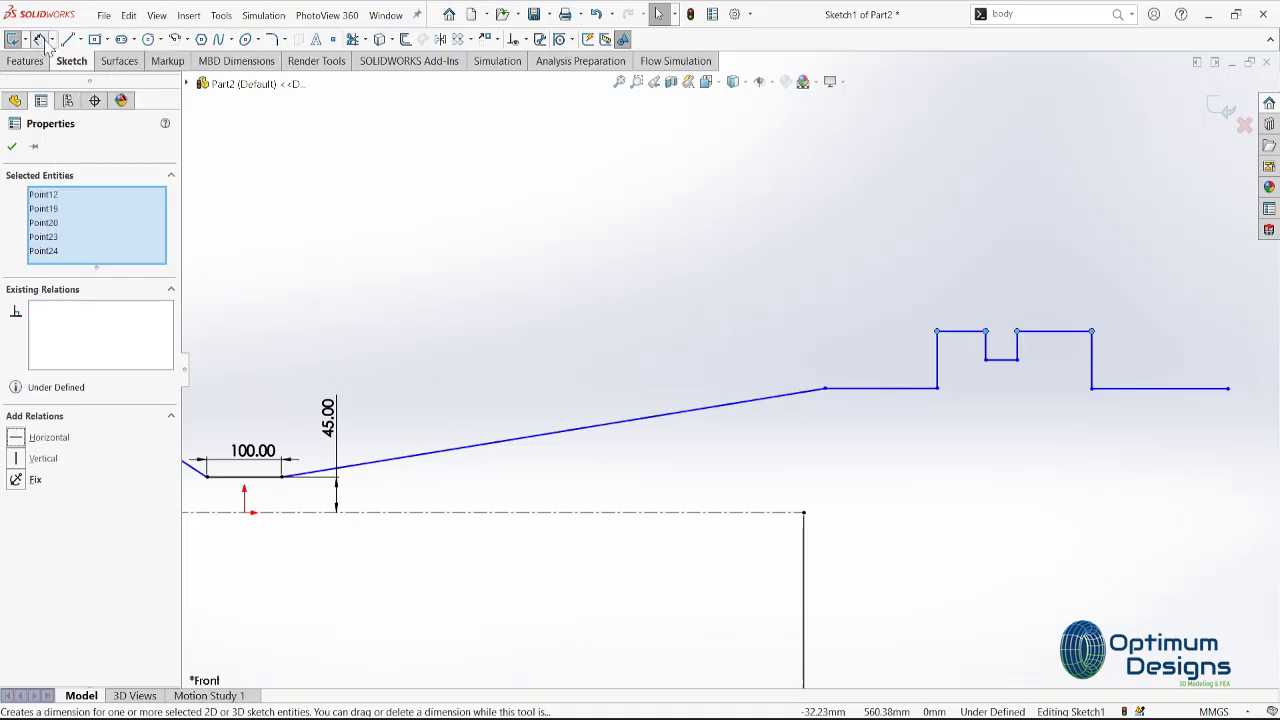
{"action": "left_click", "coordinate": [961, 331]}
{"action": "left_click", "coordinate": [963, 308]}
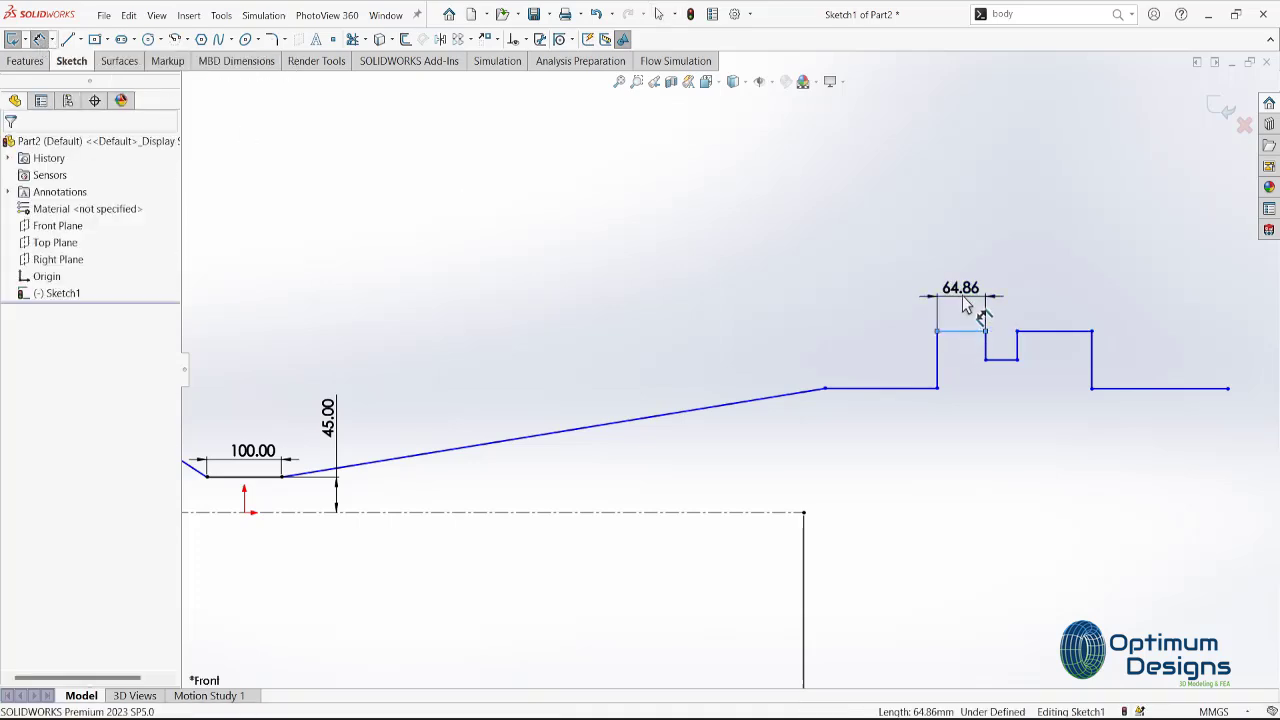
{"action": "type", "text": "40"}
{"action": "key", "text": "Return"}
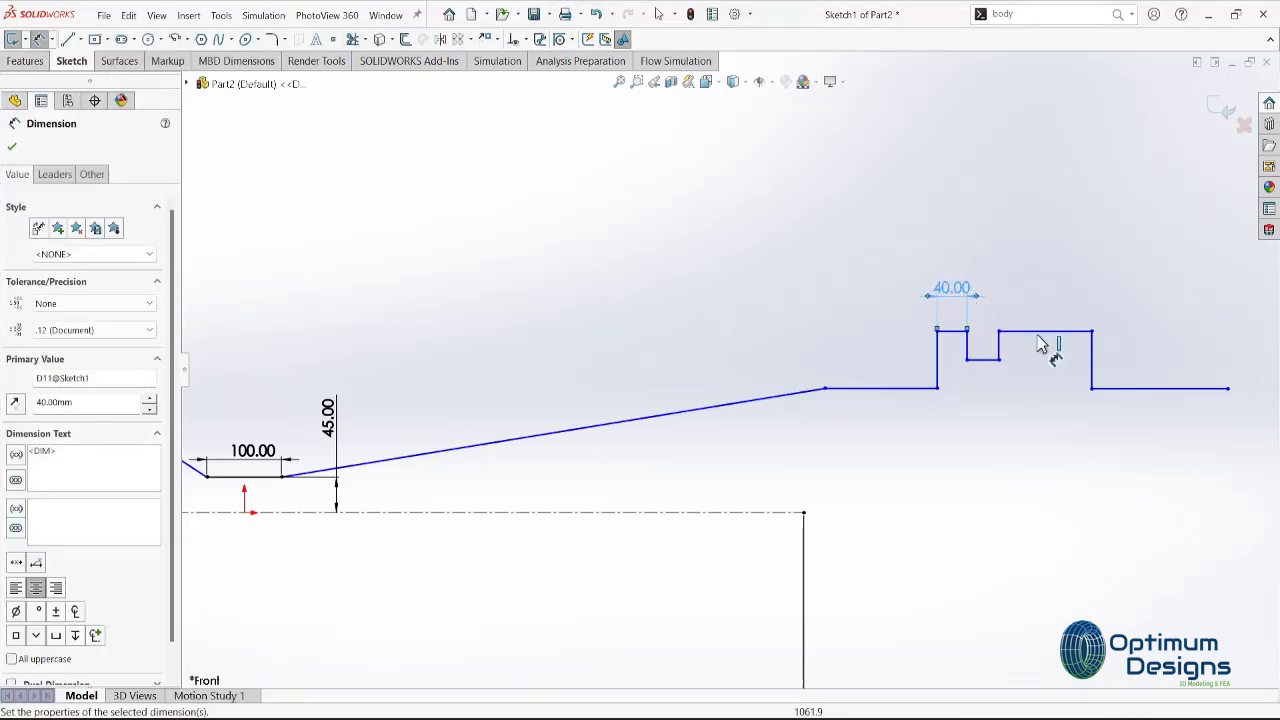
{"action": "left_click", "coordinate": [1060, 331]}
{"action": "left_click", "coordinate": [1060, 280]}
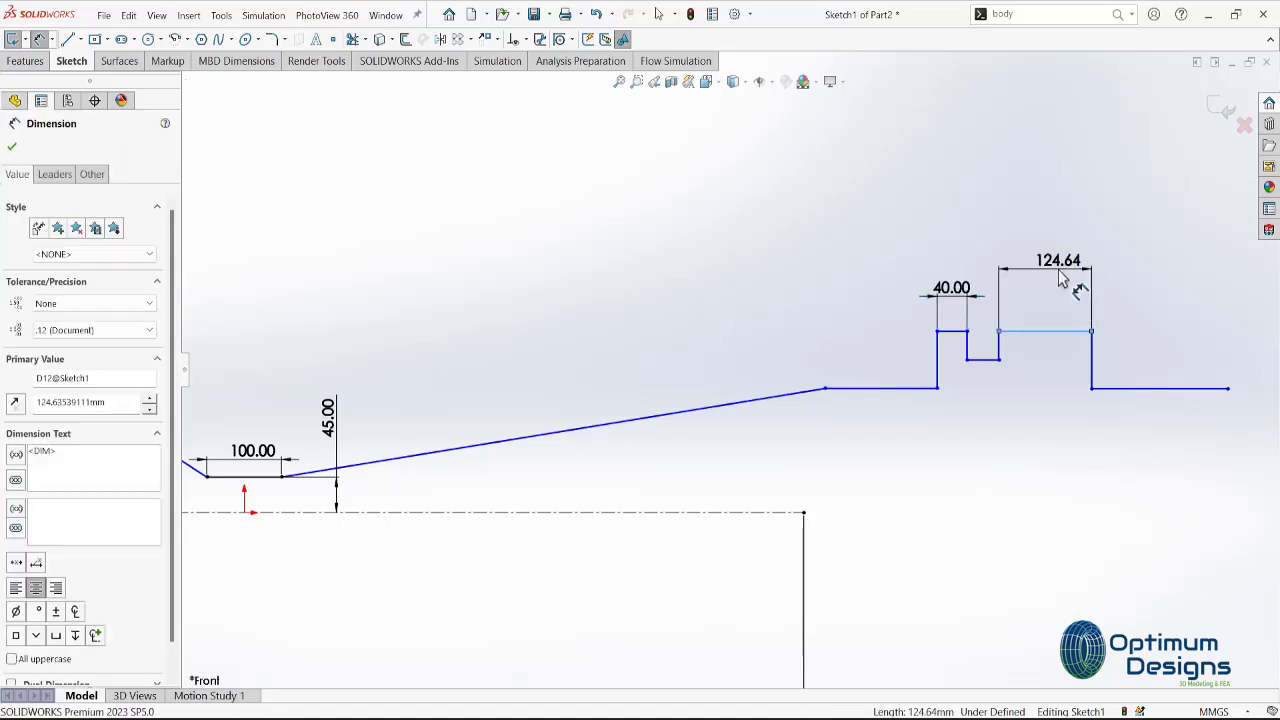
{"action": "type", "text": "40"}
{"action": "key", "text": "Return"}
{"action": "scroll", "coordinate": [1005, 350], "scroll_direction": "down", "scroll_amount": 3}
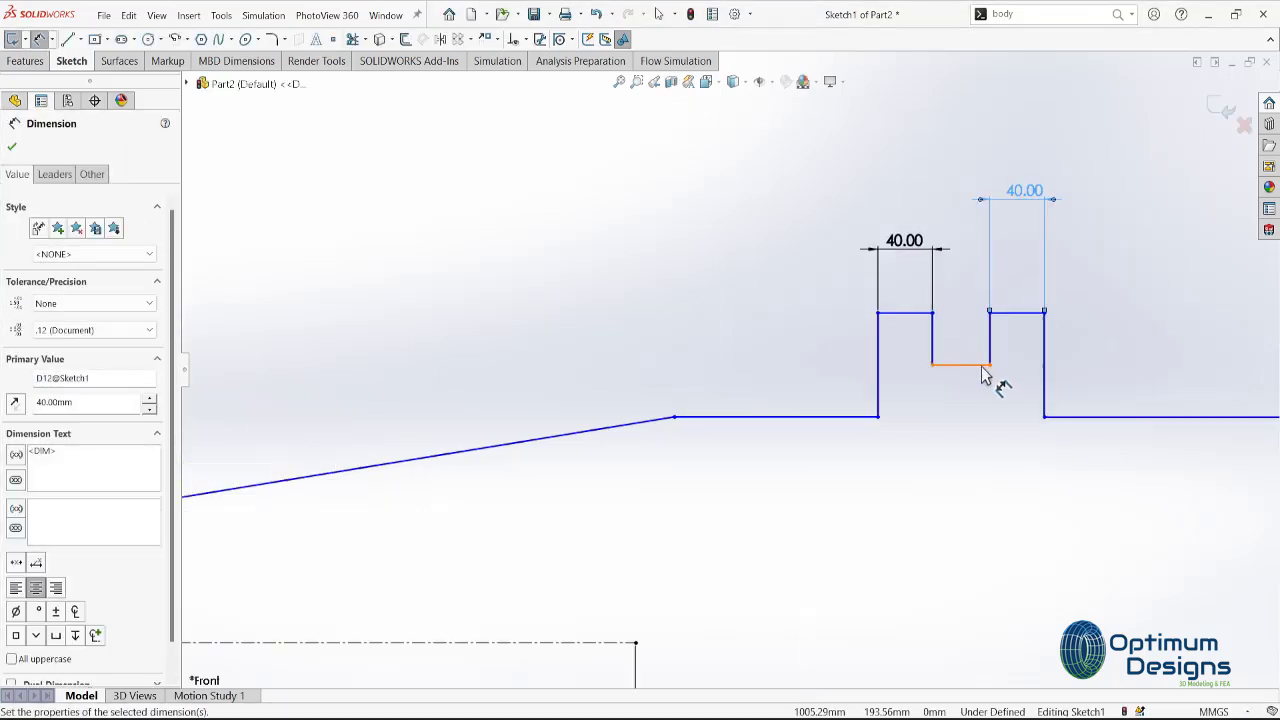
{"action": "left_click", "coordinate": [965, 365]}
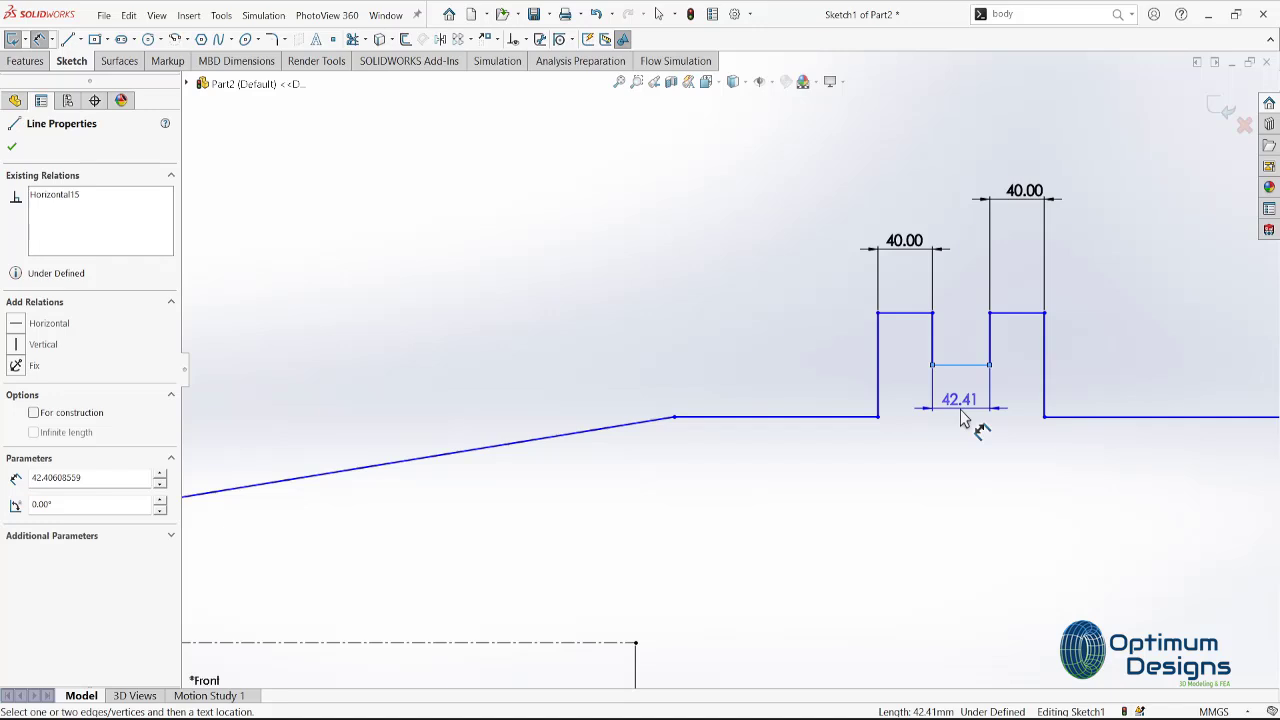
{"action": "left_click", "coordinate": [962, 418]}
{"action": "type", "text": "2.0"}
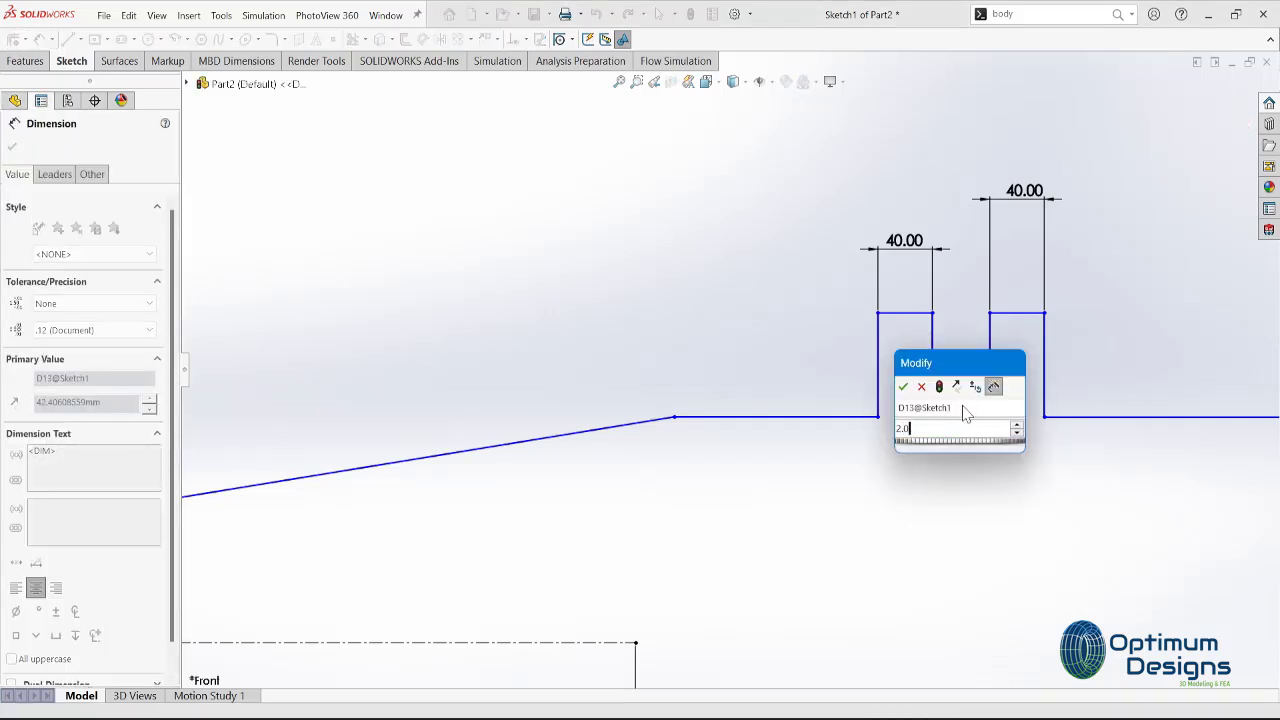
{"action": "key", "text": "Return"}
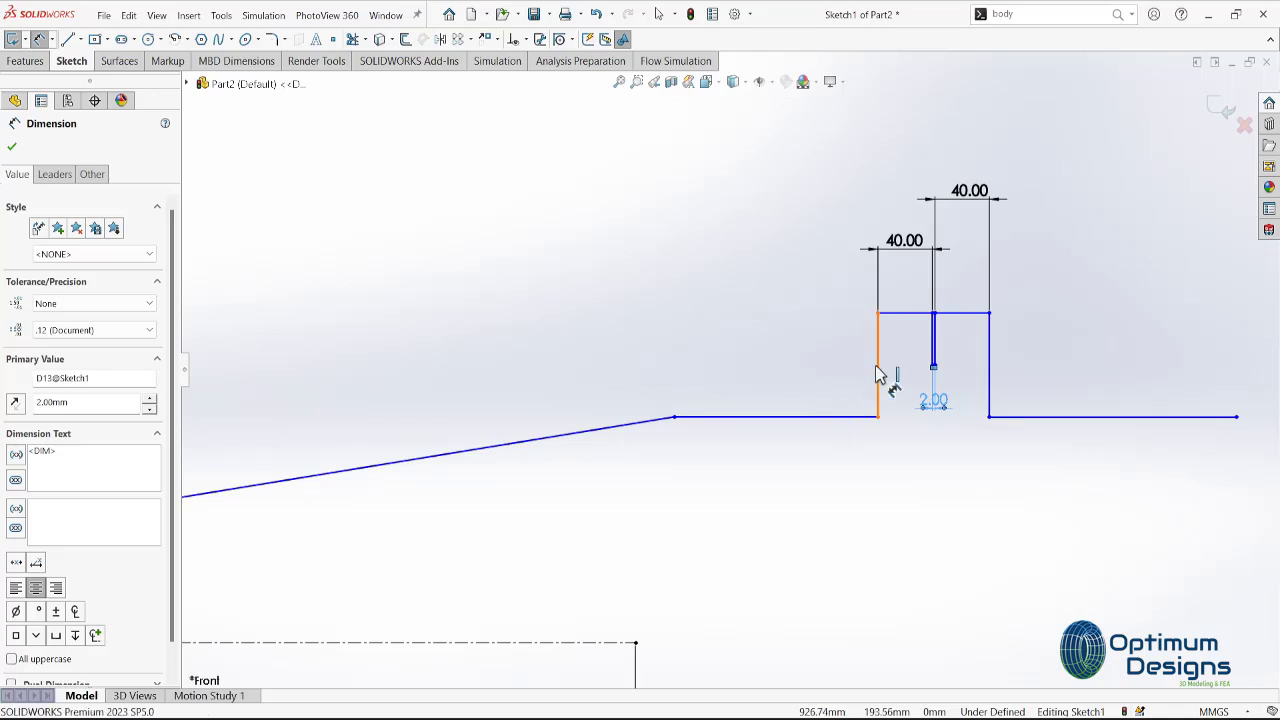
Dimension the outlet step height at 50 mm, then change it to 60 mm.
{"action": "left_click", "coordinate": [876, 385]}
{"action": "left_click", "coordinate": [822, 368]}
{"action": "type", "text": "5"}
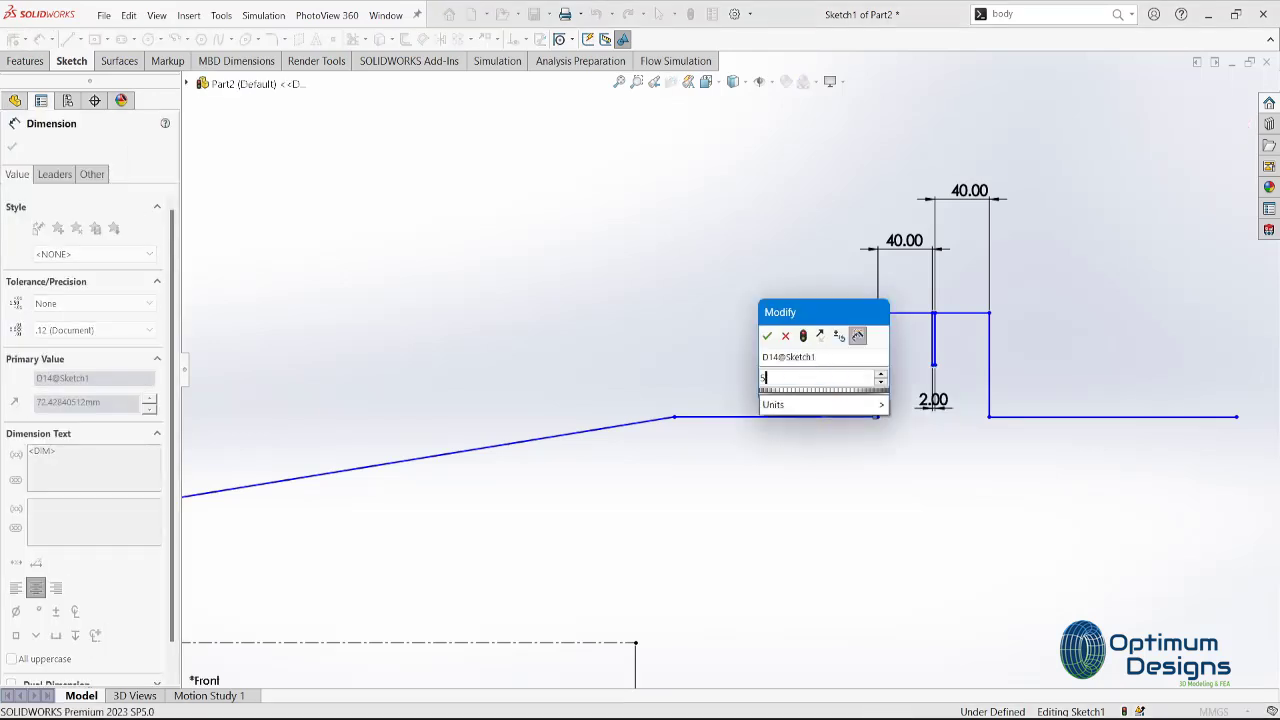
{"action": "type", "text": "0"}
{"action": "key", "text": "Return"}
{"action": "scroll", "coordinate": [810, 400], "scroll_direction": "up", "scroll_amount": 5}
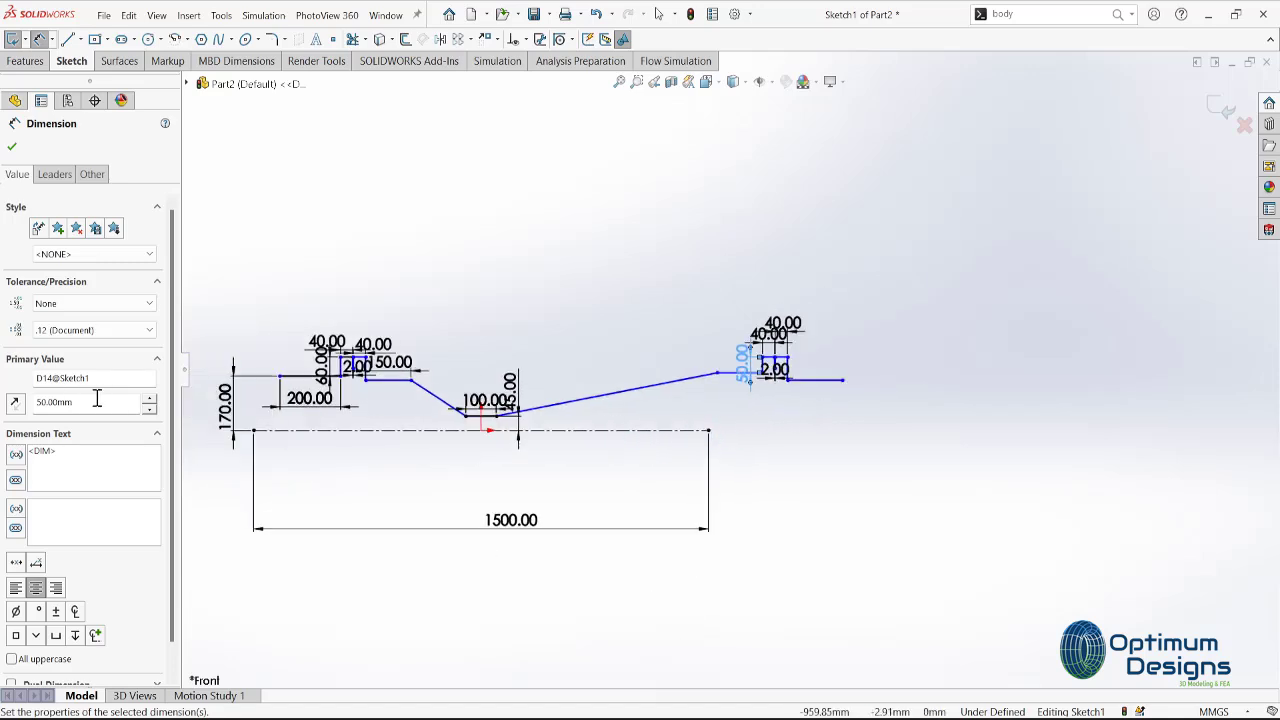
{"action": "type", "text": "60"}
{"action": "key", "text": "Return"}
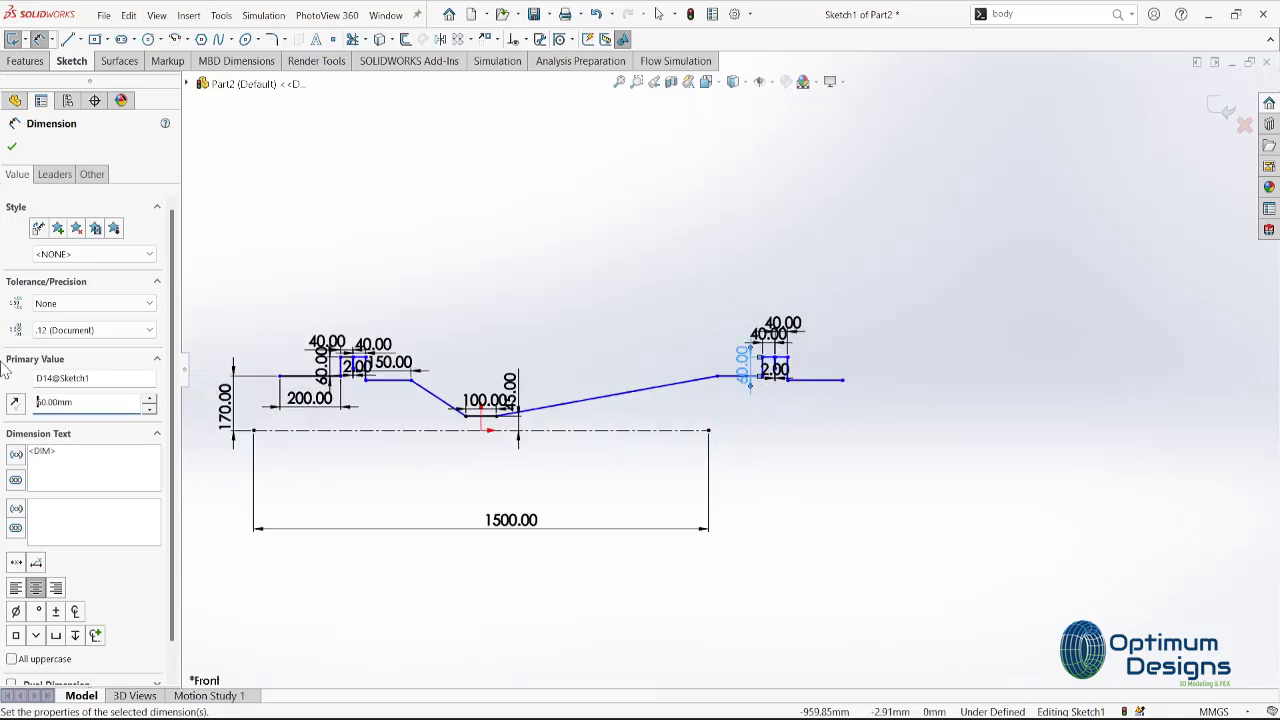
{"action": "scroll", "coordinate": [813, 418], "scroll_direction": "down", "scroll_amount": 3}
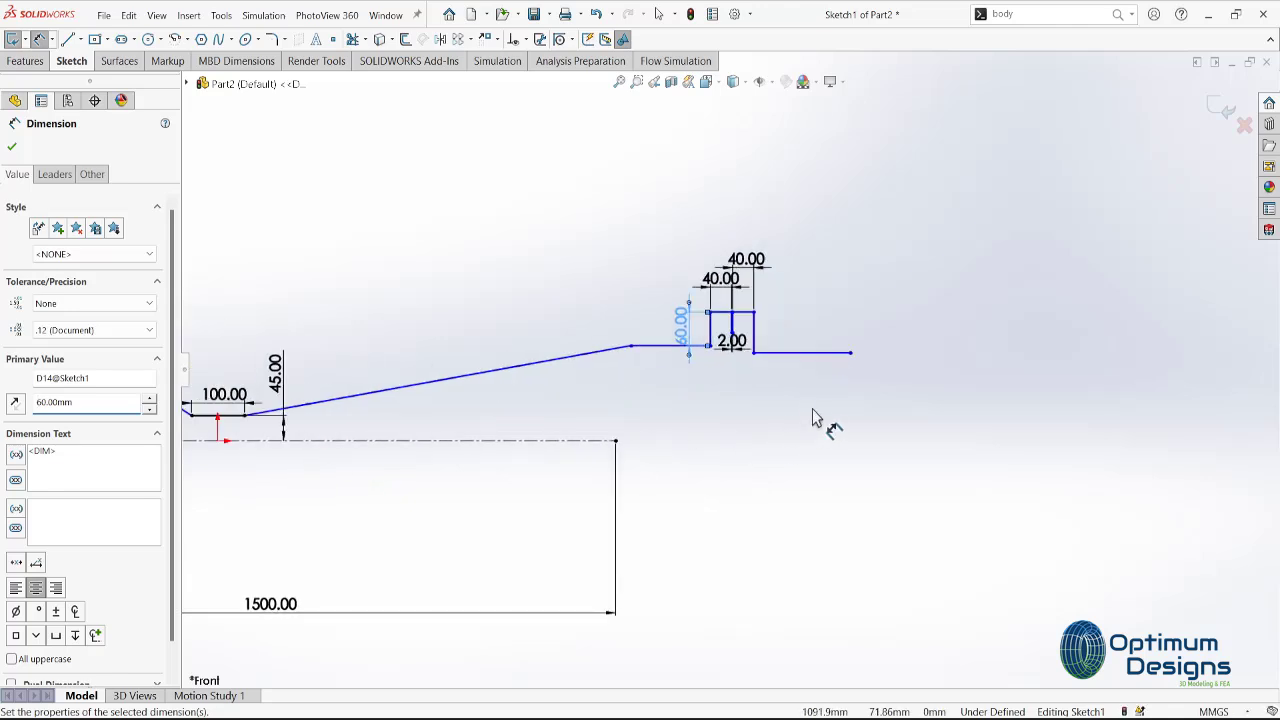
{"action": "key", "text": "Escape"}
Add a Horizontal relation between the two outlet end points.
{"action": "left_click", "coordinate": [754, 353]}
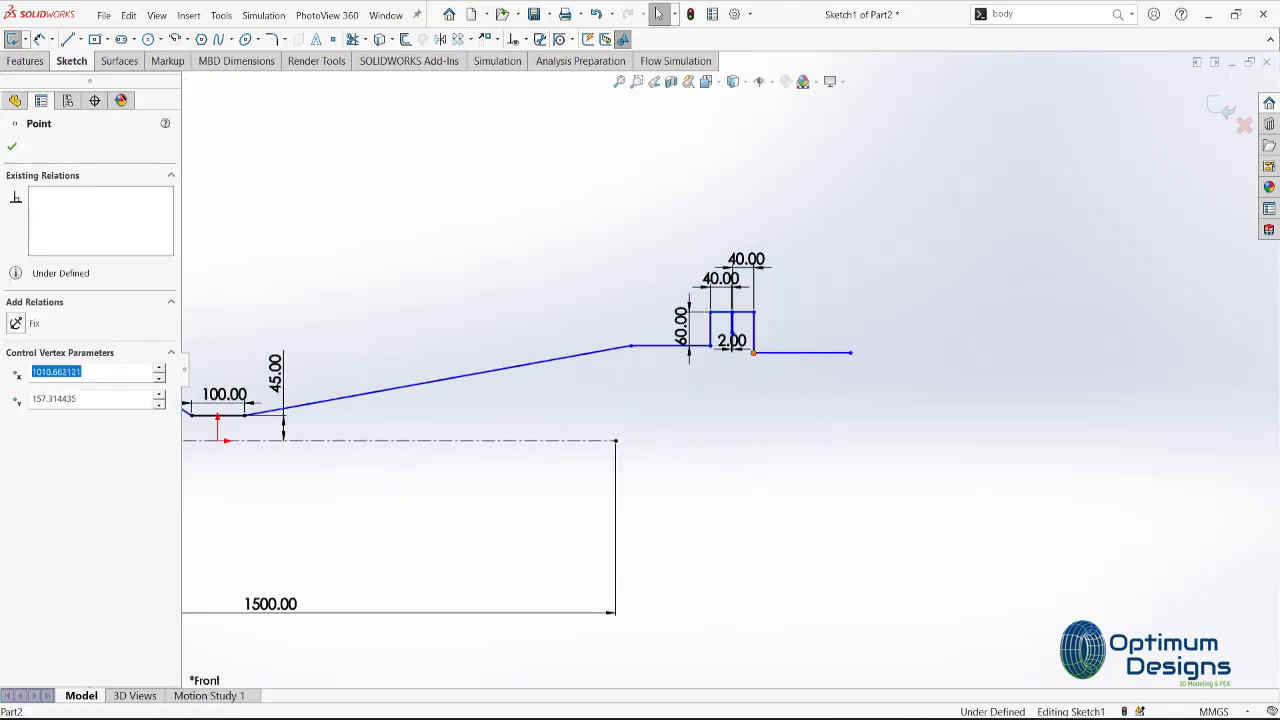
{"action": "left_click", "coordinate": [709, 346], "text": "ctrl"}
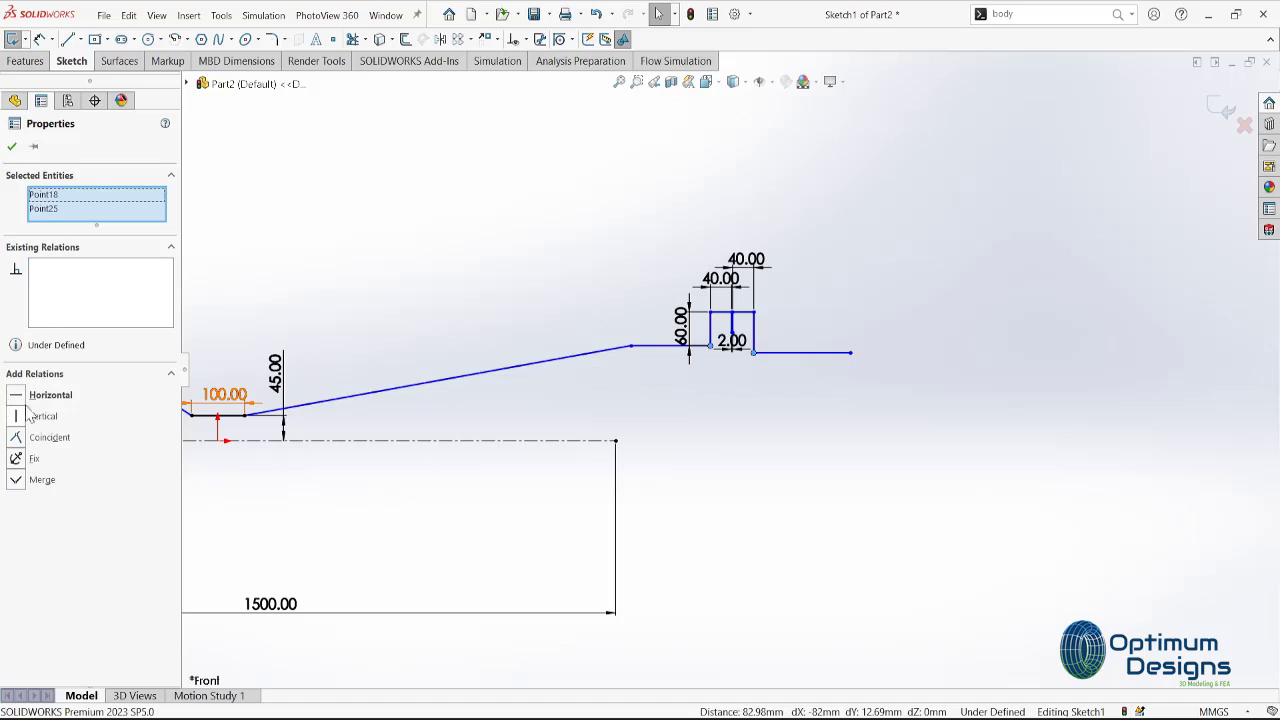
{"action": "left_click", "coordinate": [24, 395]}
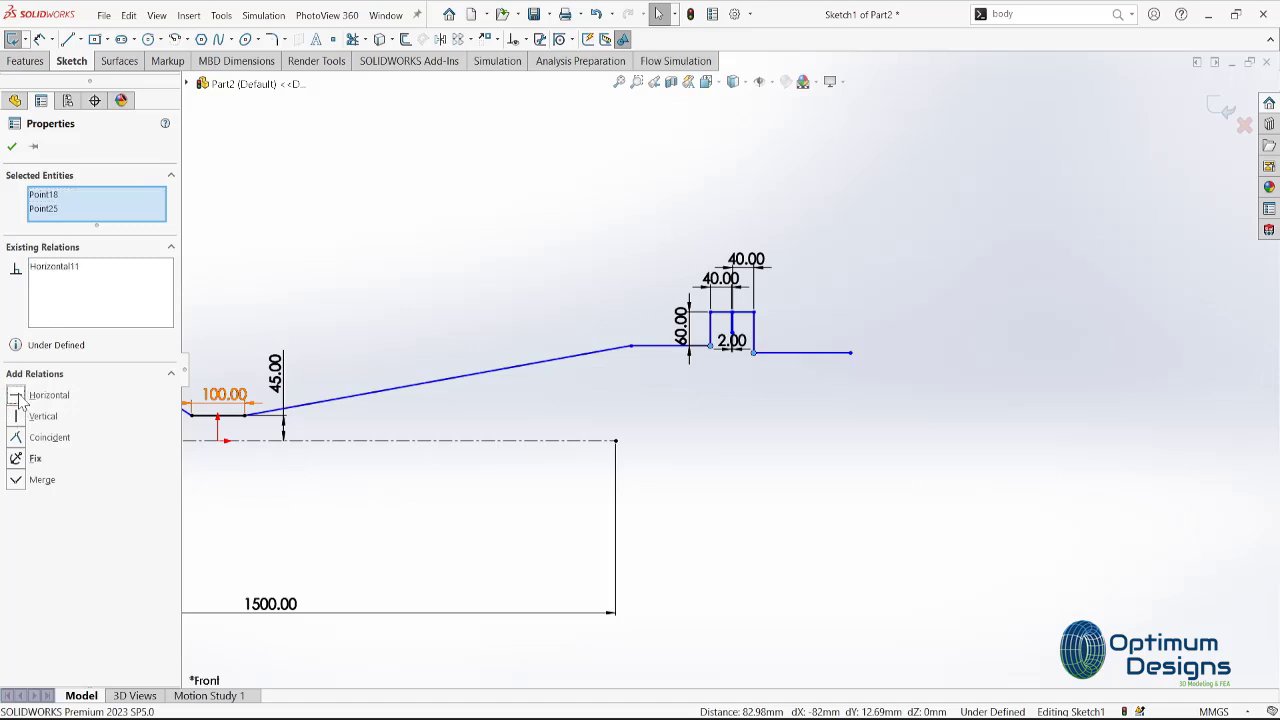
Dimension the right-hand outlet end line to 200 mm.
{"action": "left_click", "coordinate": [40, 38]}
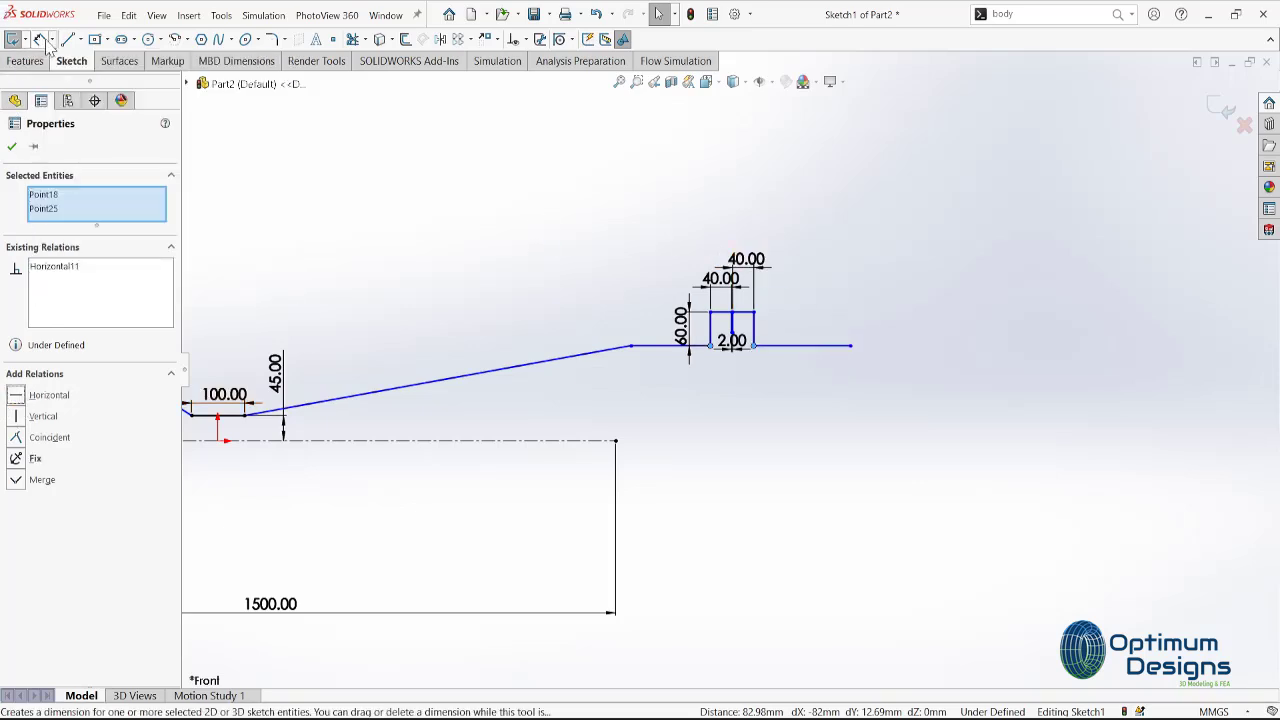
{"action": "left_click", "coordinate": [822, 344]}
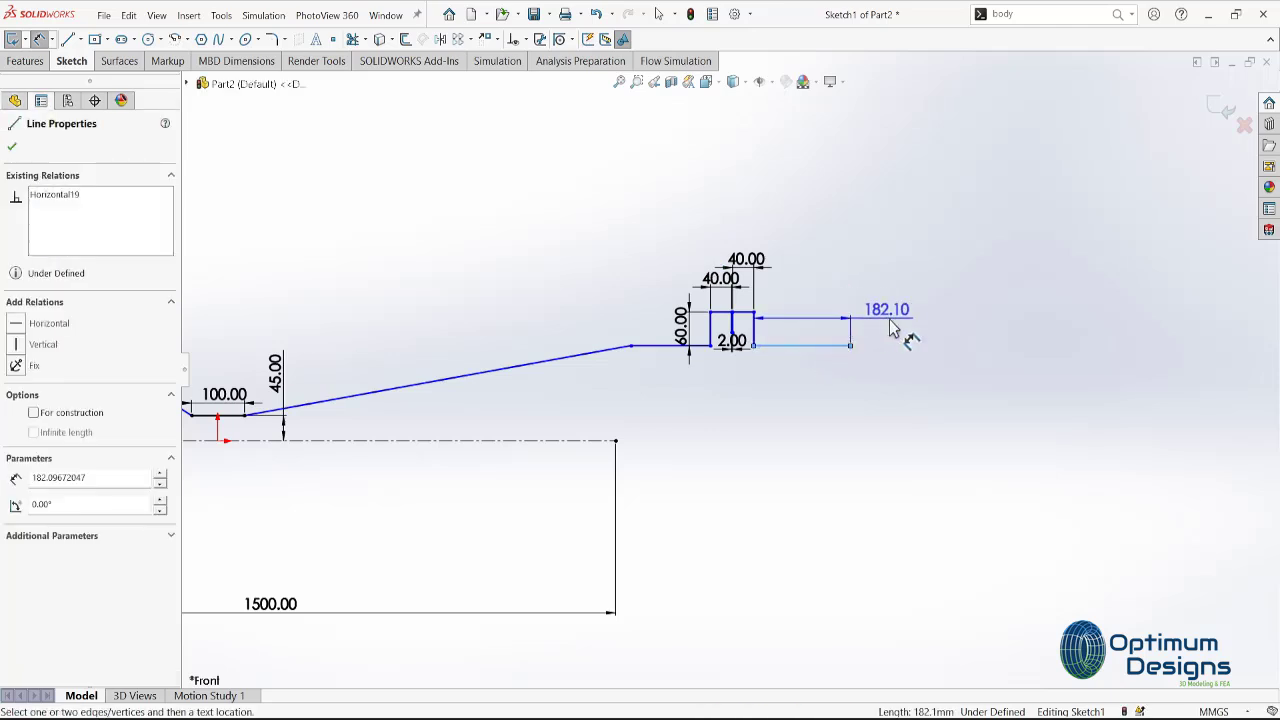
{"action": "left_click", "coordinate": [912, 320]}
{"action": "type", "text": "2"}
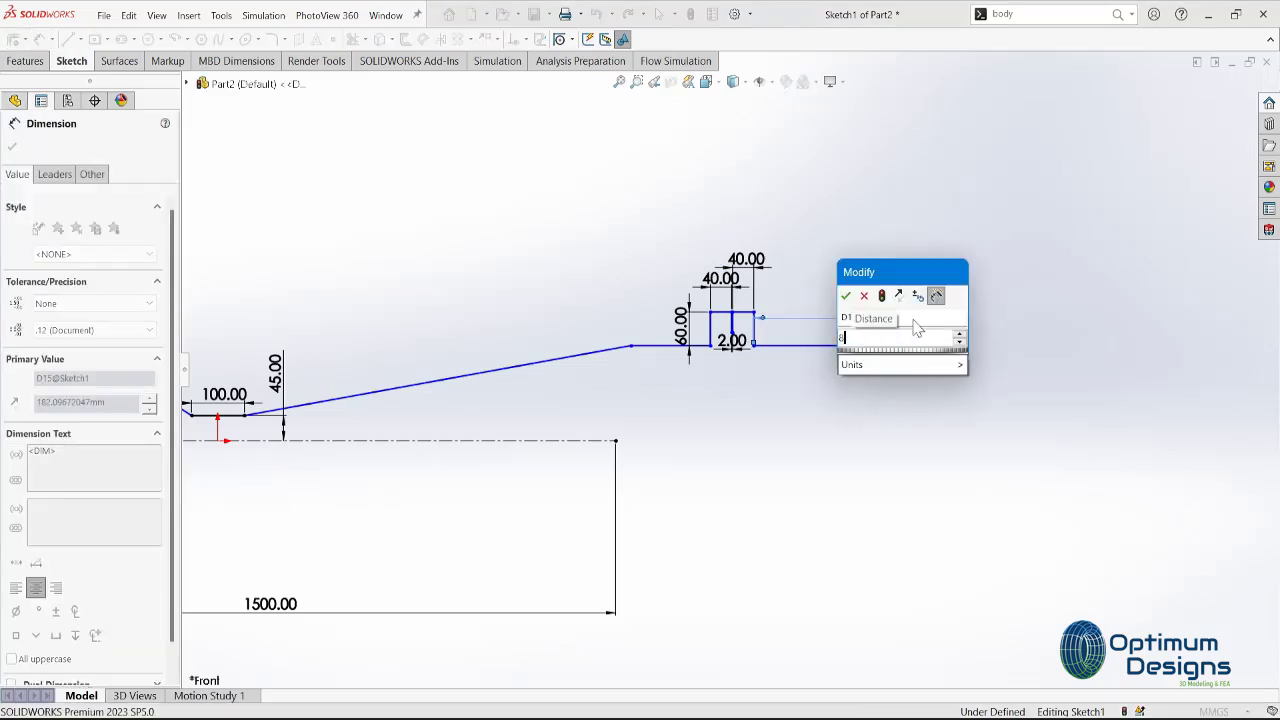
{"action": "type", "text": "00"}
{"action": "key", "text": "Return"}
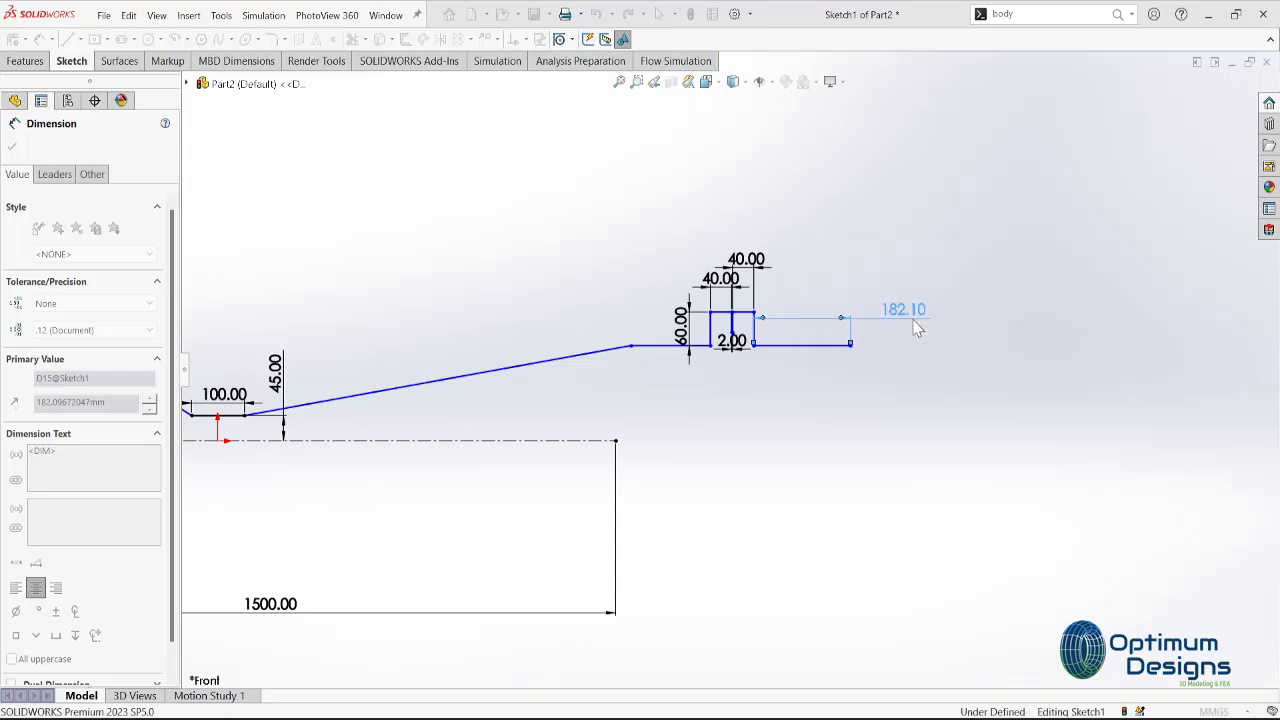
{"action": "scroll", "coordinate": [767, 460], "scroll_direction": "up", "scroll_amount": 2}
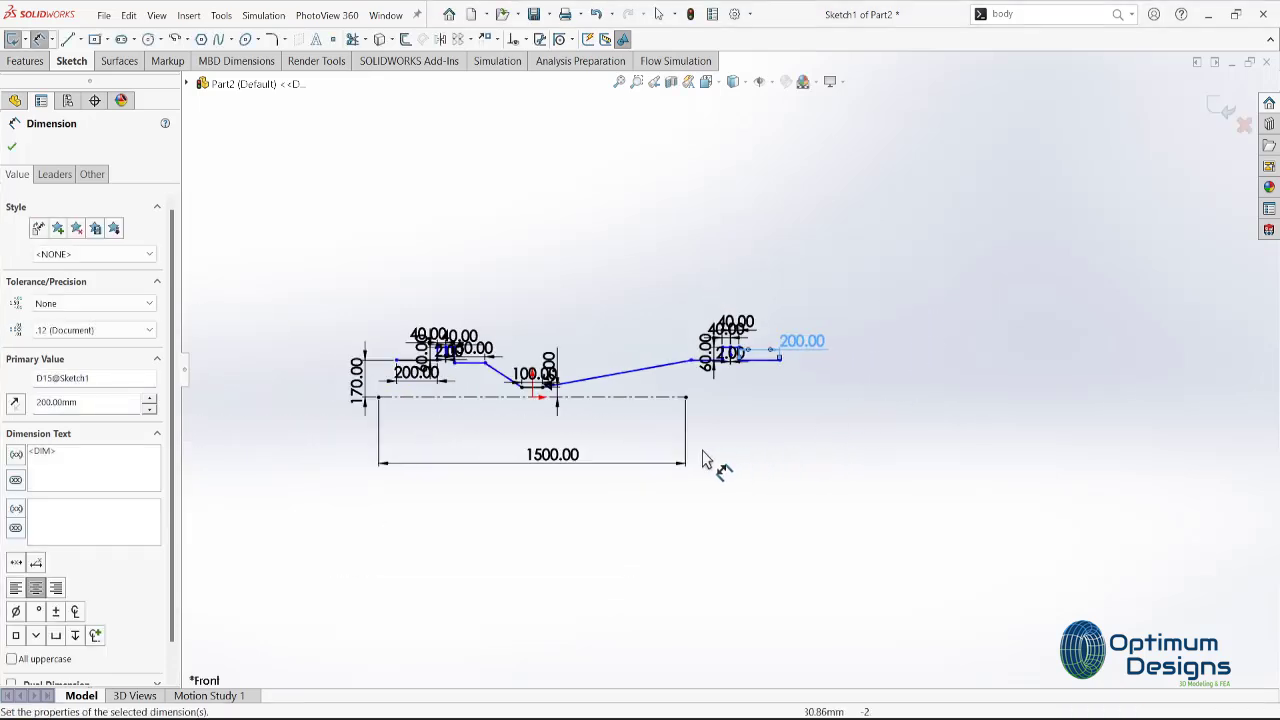
{"action": "scroll", "coordinate": [709, 457], "scroll_direction": "down", "scroll_amount": 3}
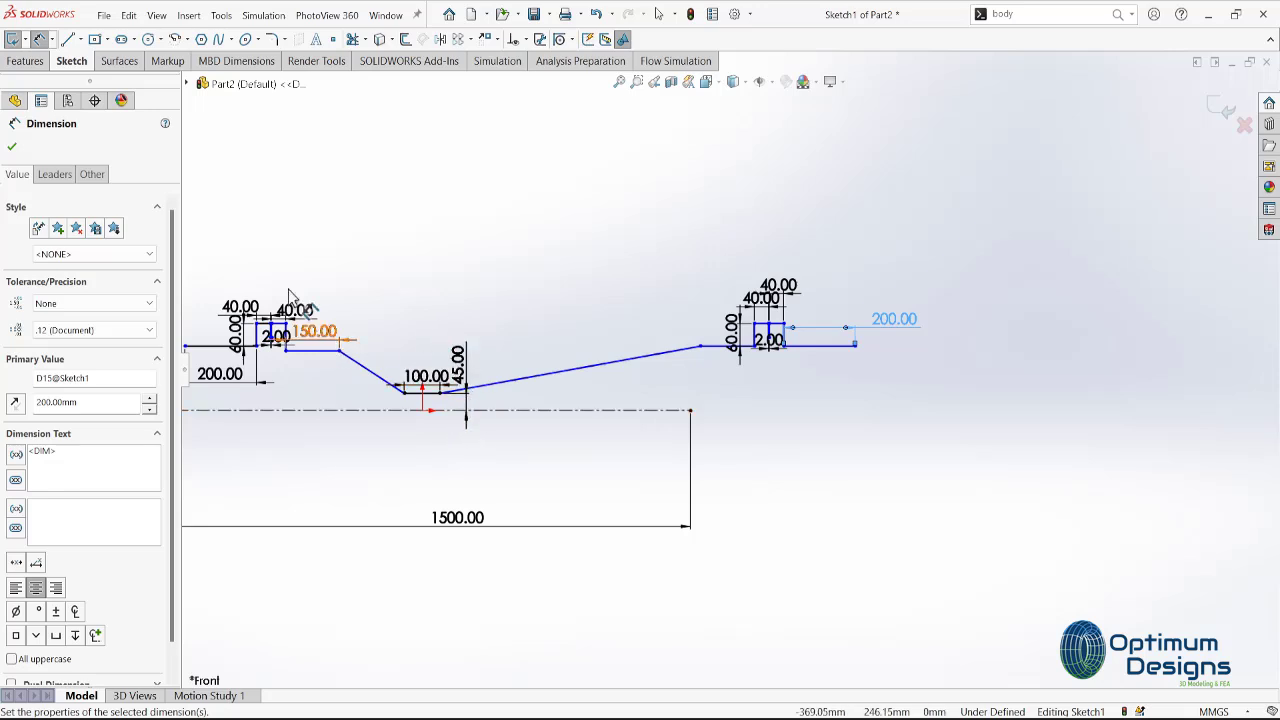
Revolve the auto-closed profile 360° as a 10 mm thin feature, creating Revolve-Thin1.
{"action": "left_click", "coordinate": [25, 61]}
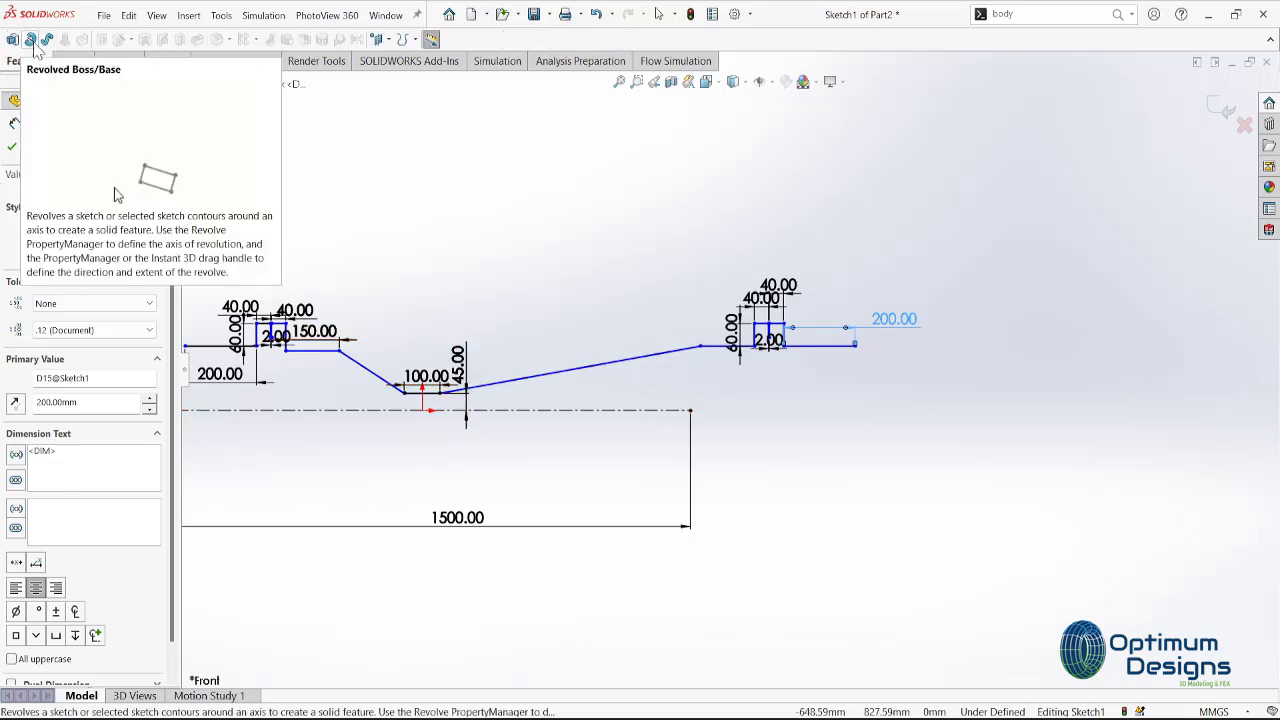
{"action": "left_click", "coordinate": [31, 44]}
{"action": "left_click", "coordinate": [688, 382]}
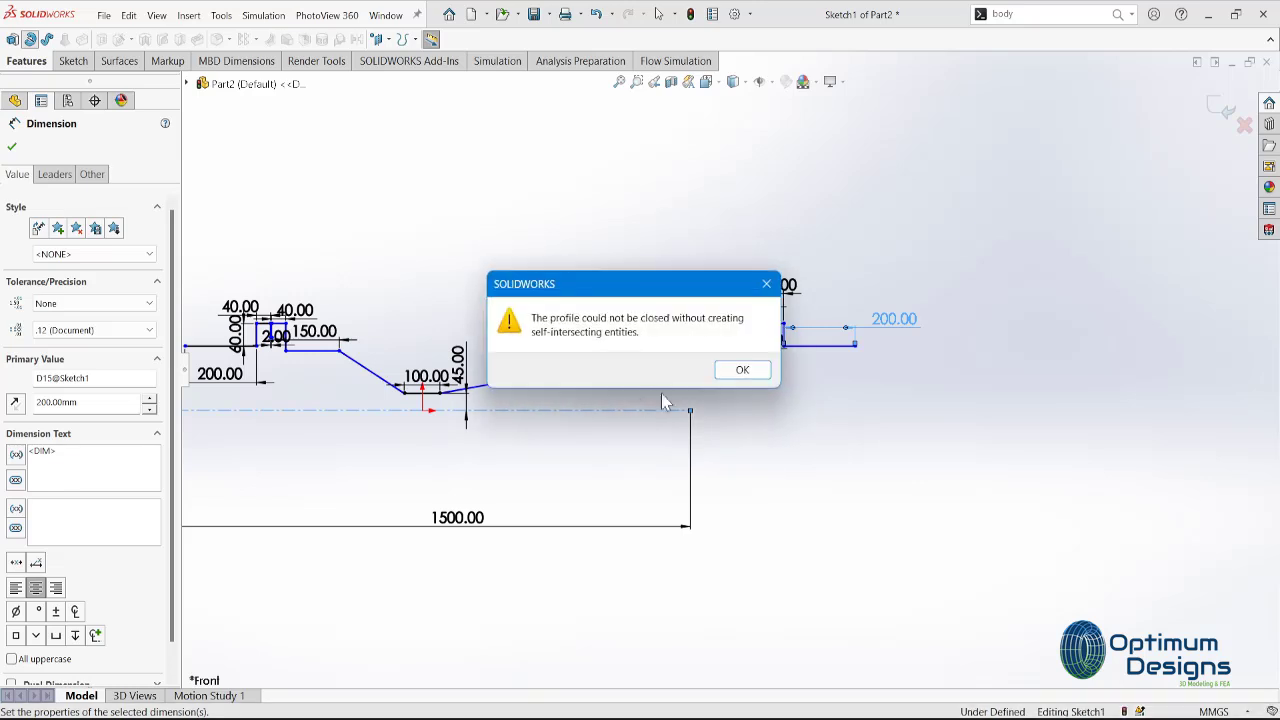
{"action": "left_click", "coordinate": [735, 372]}
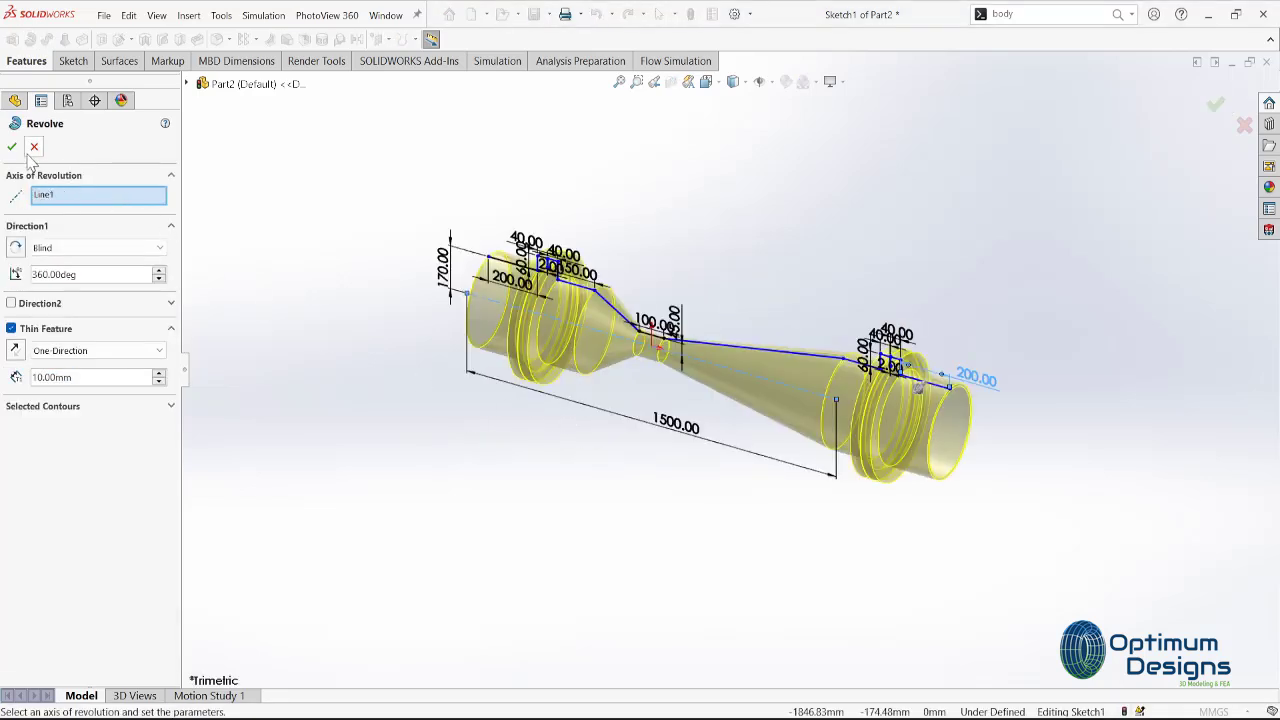
{"action": "left_click", "coordinate": [12, 148]}
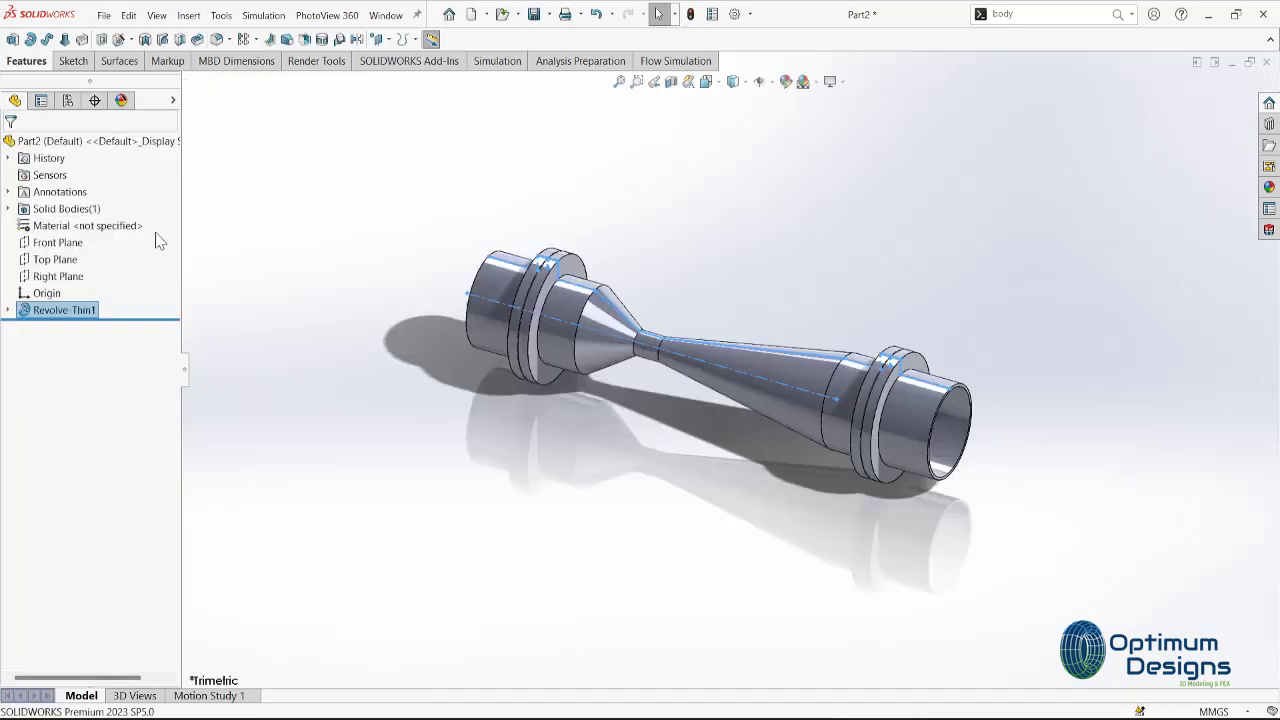
Snap to the Front view and start Sketch2 on the Front Plane.
{"action": "middle_click_drag", "start_coordinate": [705, 450], "coordinate": [790, 408]}
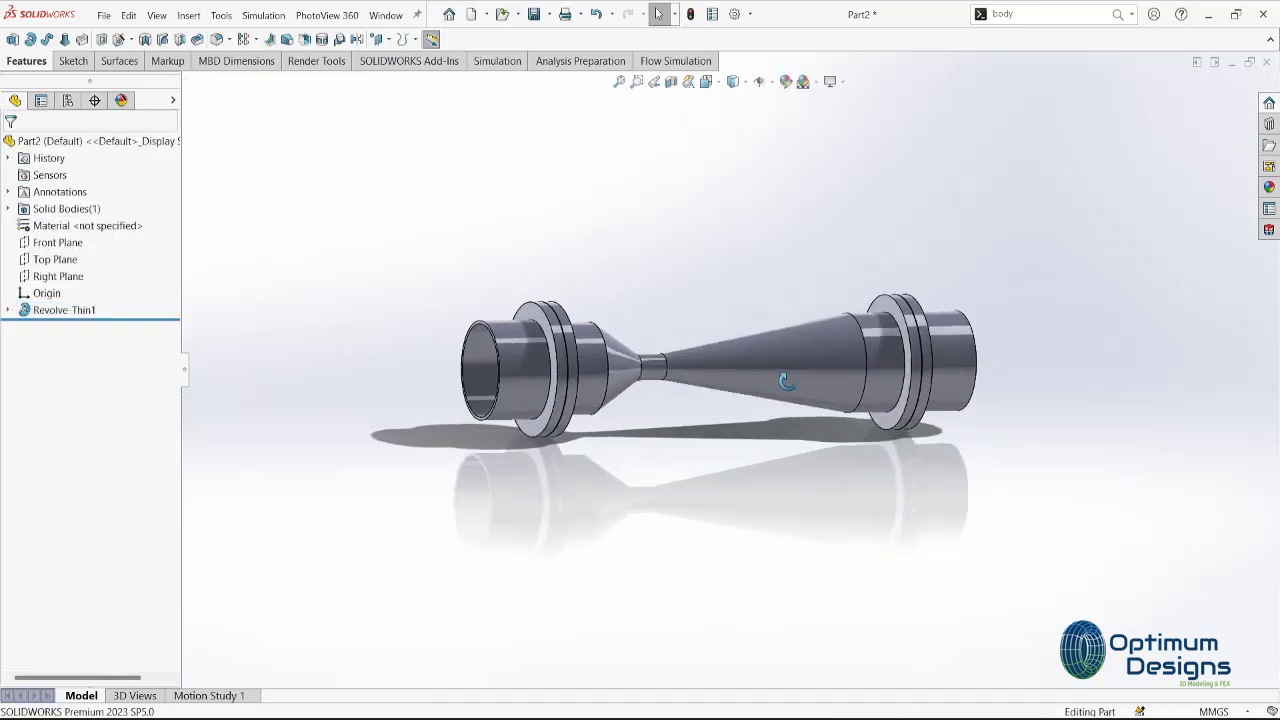
{"action": "key", "text": "space"}
{"action": "left_click", "coordinate": [595, 406]}
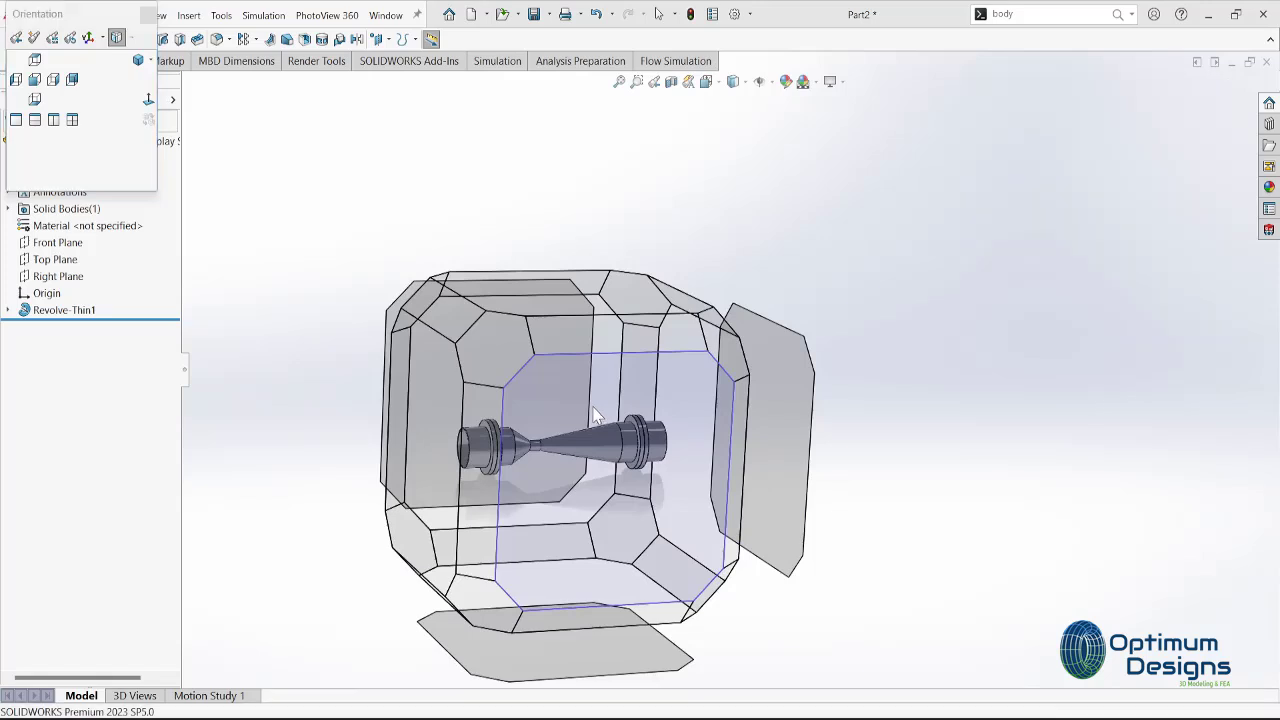
{"action": "right_click", "coordinate": [72, 242]}
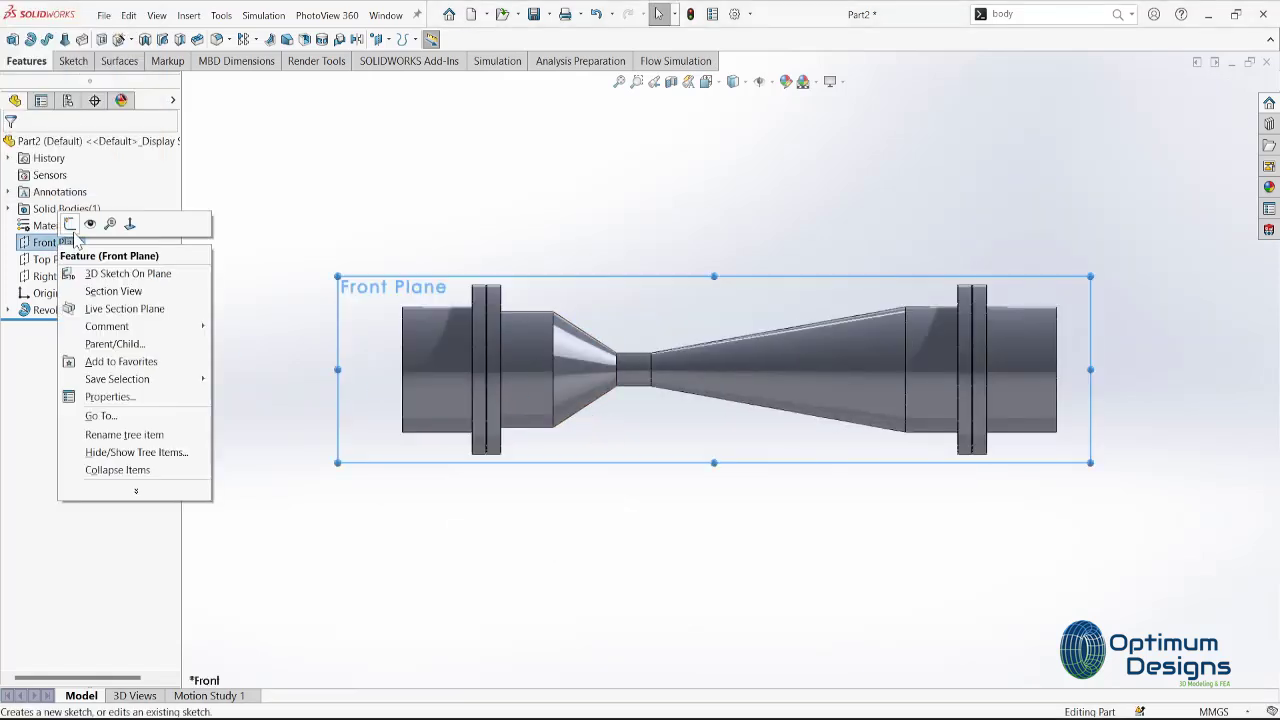
{"action": "left_click", "coordinate": [84, 221]}
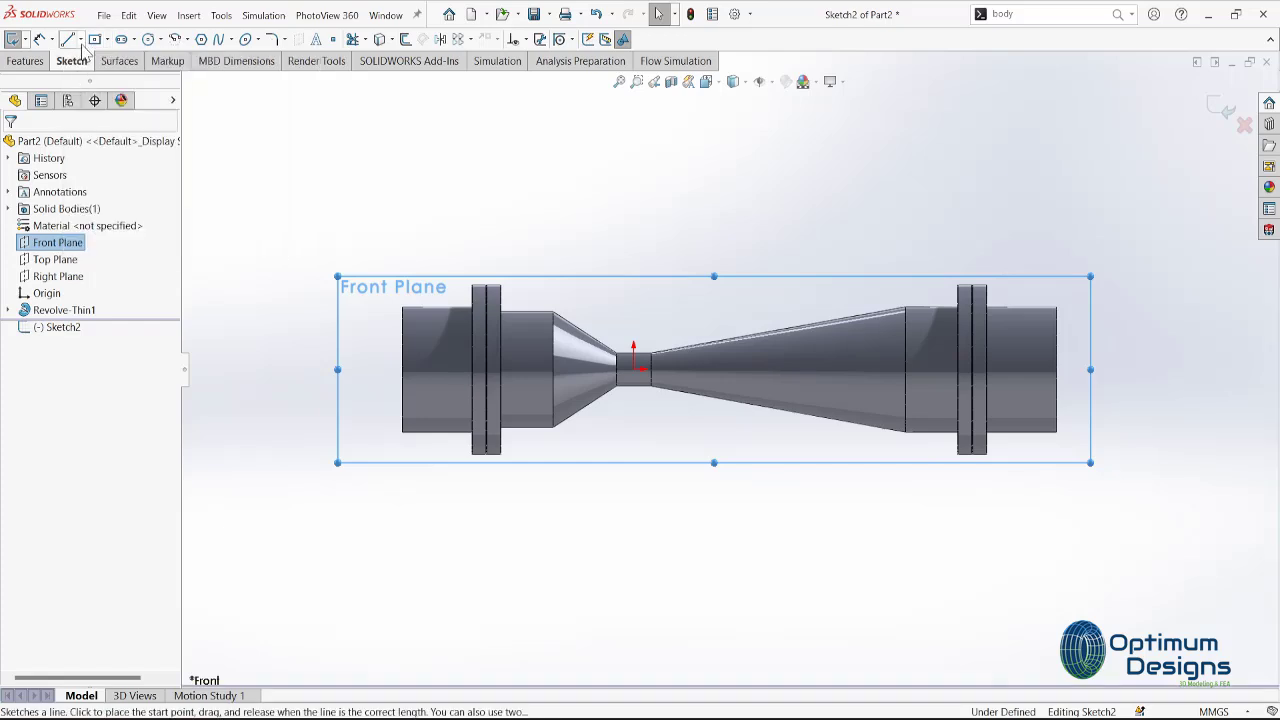
Draw three connected centerlines from the origin: down, left along the bottom, back up under the inlet.
{"action": "left_click", "coordinate": [80, 39]}
{"action": "left_click", "coordinate": [90, 74]}
{"action": "scroll", "coordinate": [677, 405], "scroll_direction": "down", "scroll_amount": 5}
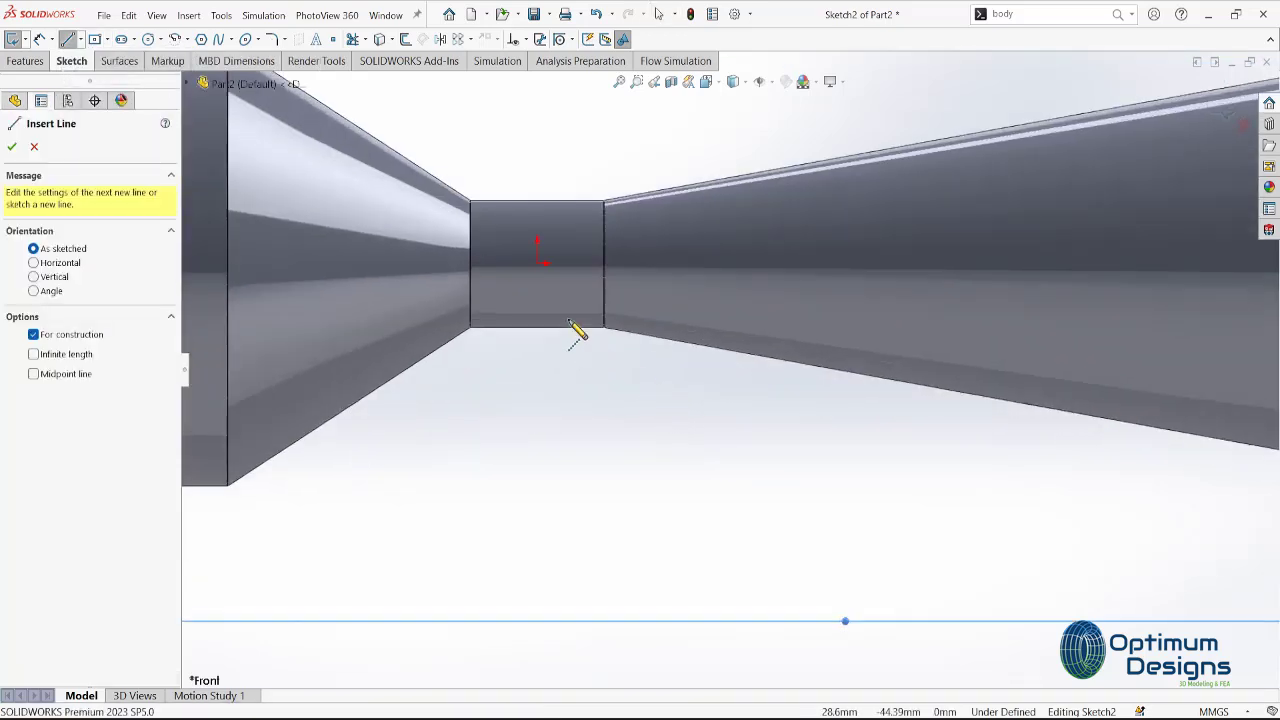
{"action": "left_click", "coordinate": [538, 264]}
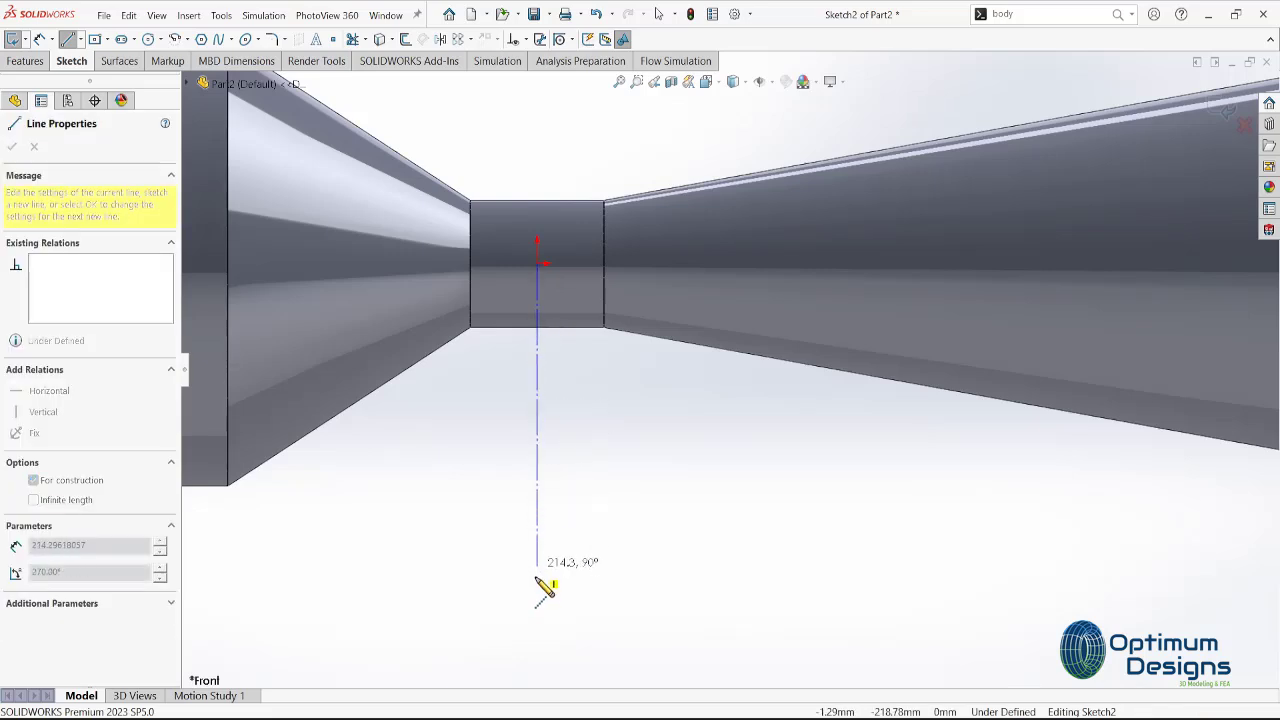
{"action": "scroll", "coordinate": [543, 648], "scroll_direction": "up", "scroll_amount": 2}
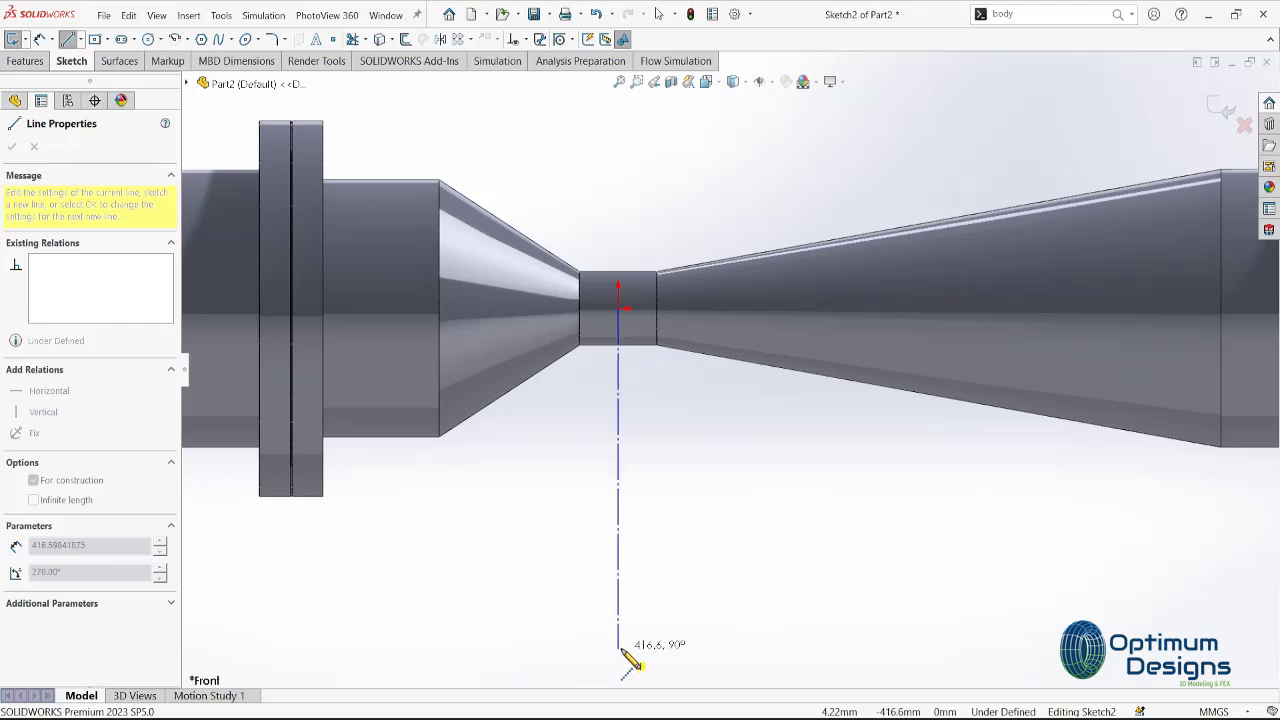
{"action": "left_click", "coordinate": [619, 650]}
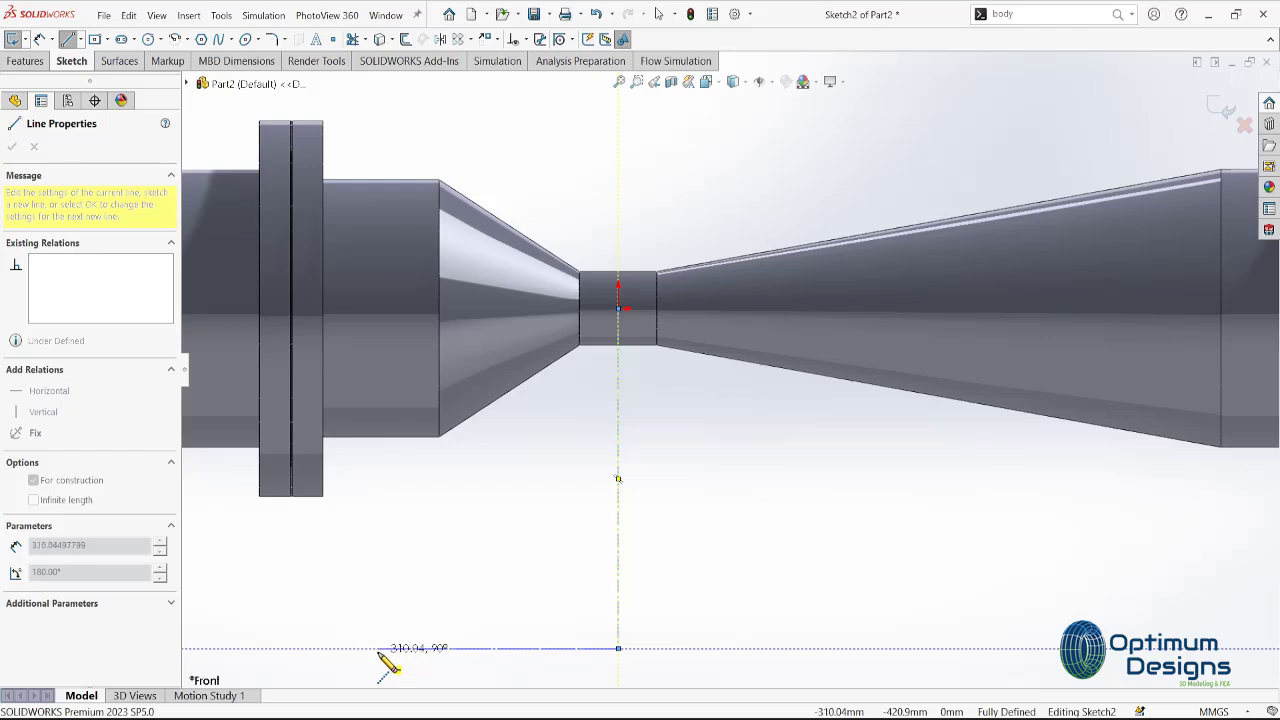
{"action": "left_click", "coordinate": [378, 648]}
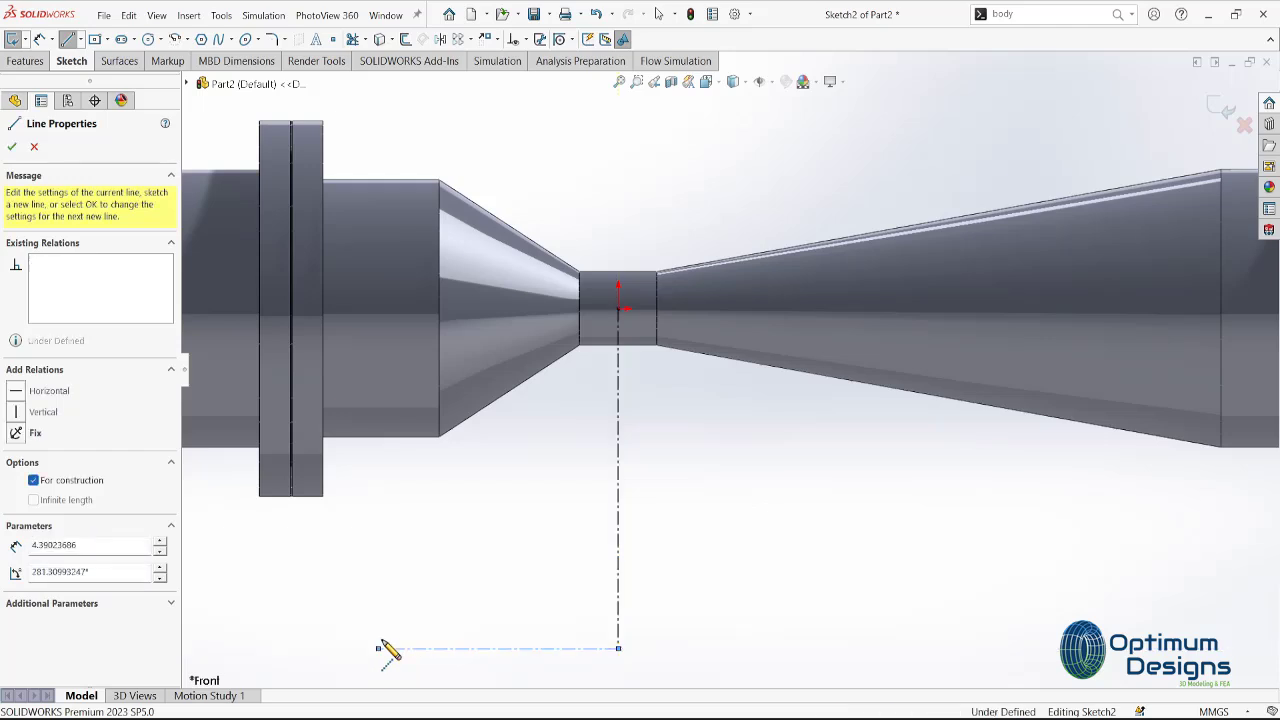
{"action": "left_click", "coordinate": [378, 308]}
{"action": "key", "text": "Escape"}
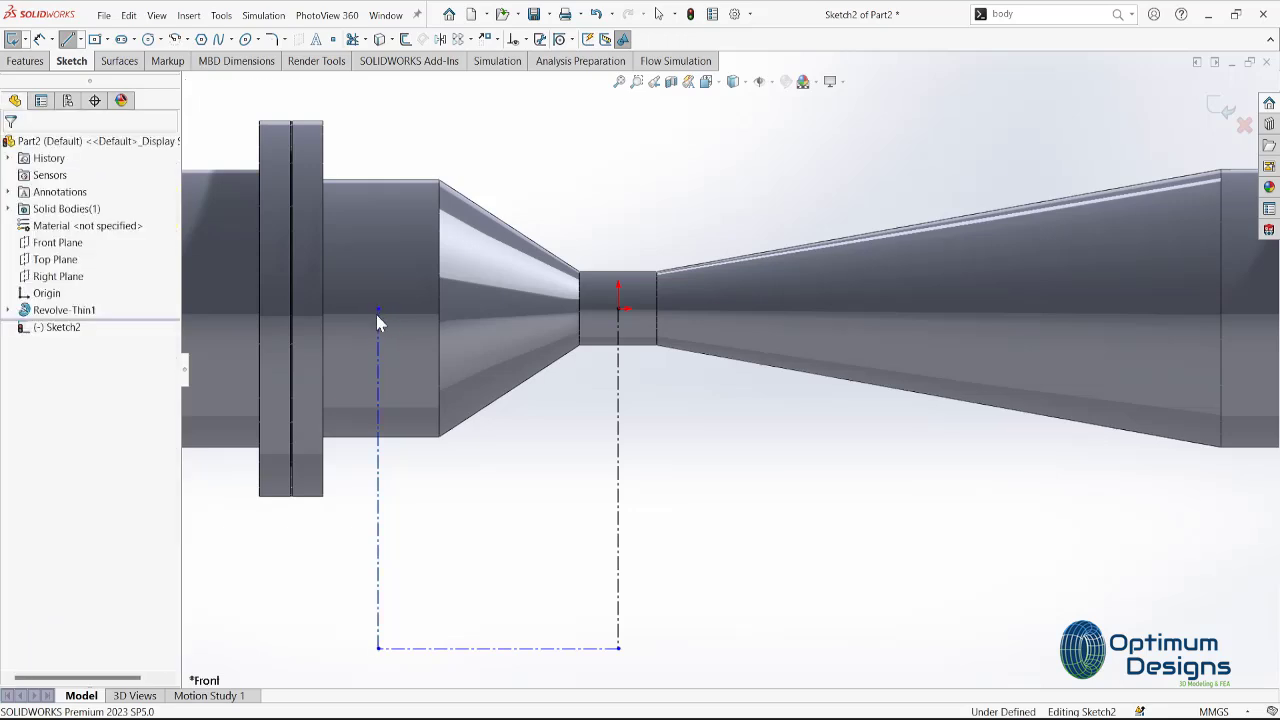
Round the bottom-left and bottom-right corners of the U-path with 50 mm sketch fillets.
{"action": "left_click", "coordinate": [275, 40]}
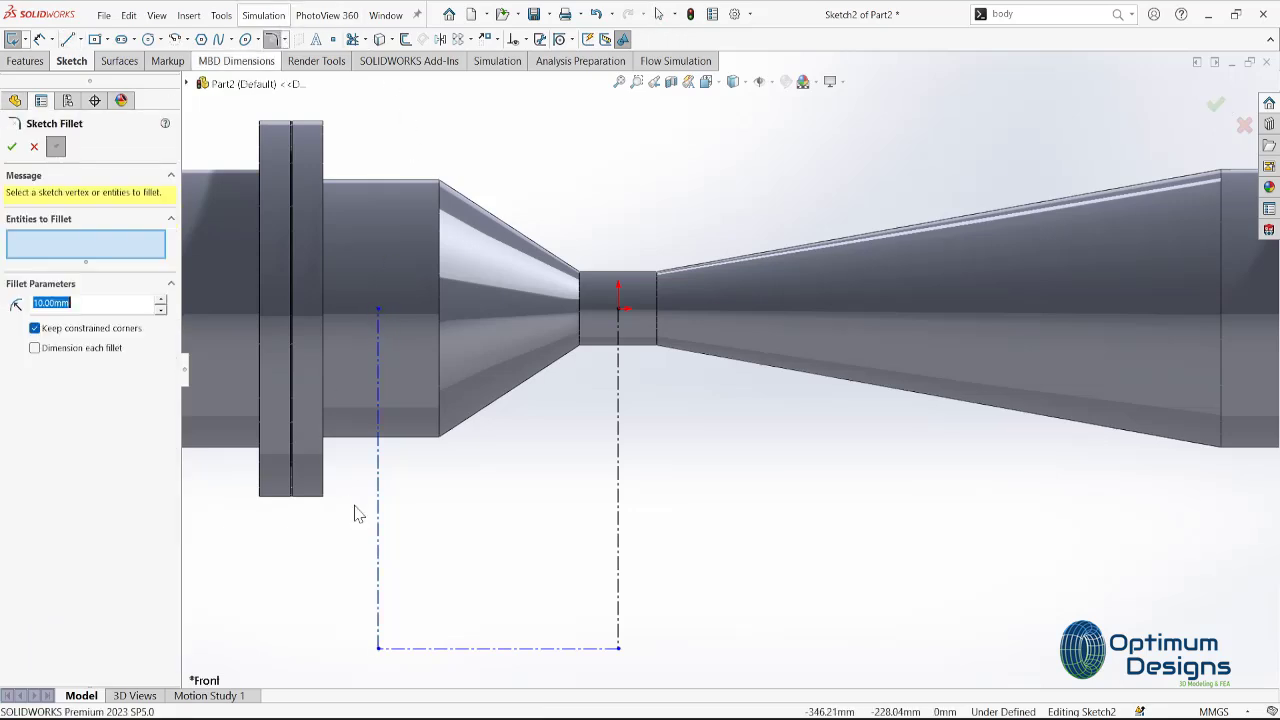
{"action": "left_click", "coordinate": [380, 649]}
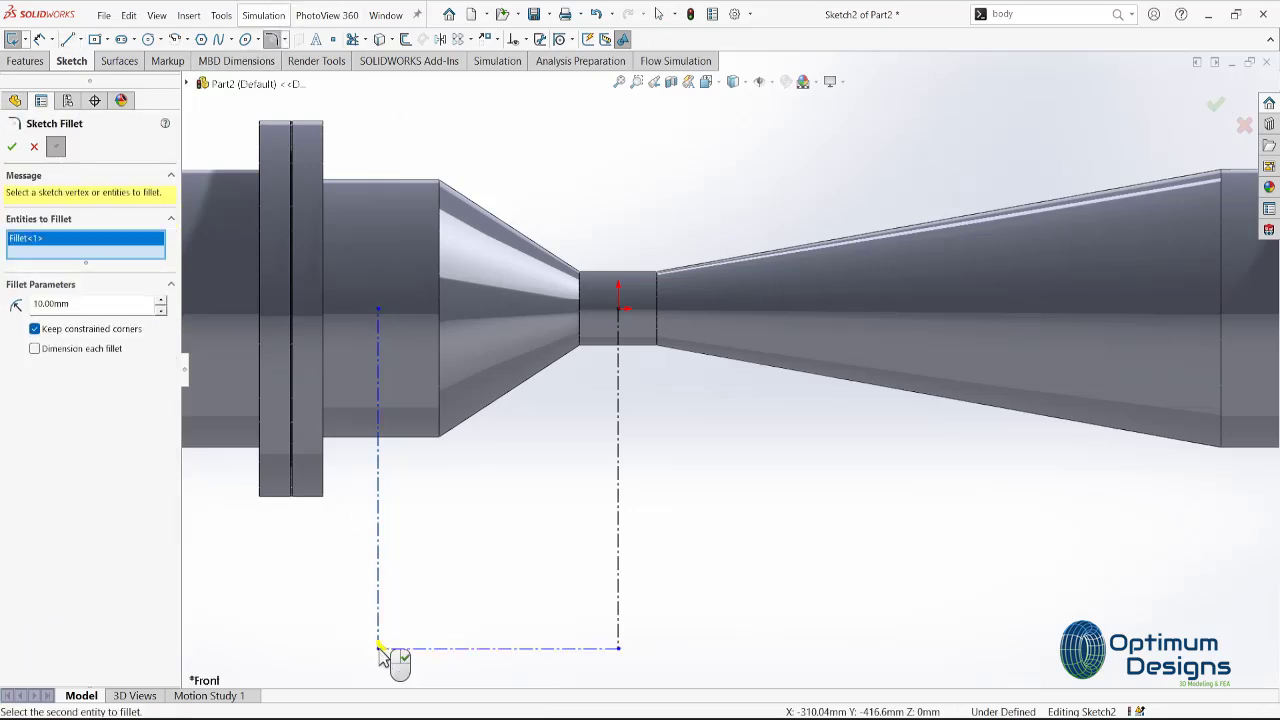
{"action": "left_click", "coordinate": [616, 649]}
{"action": "type", "text": "5"}
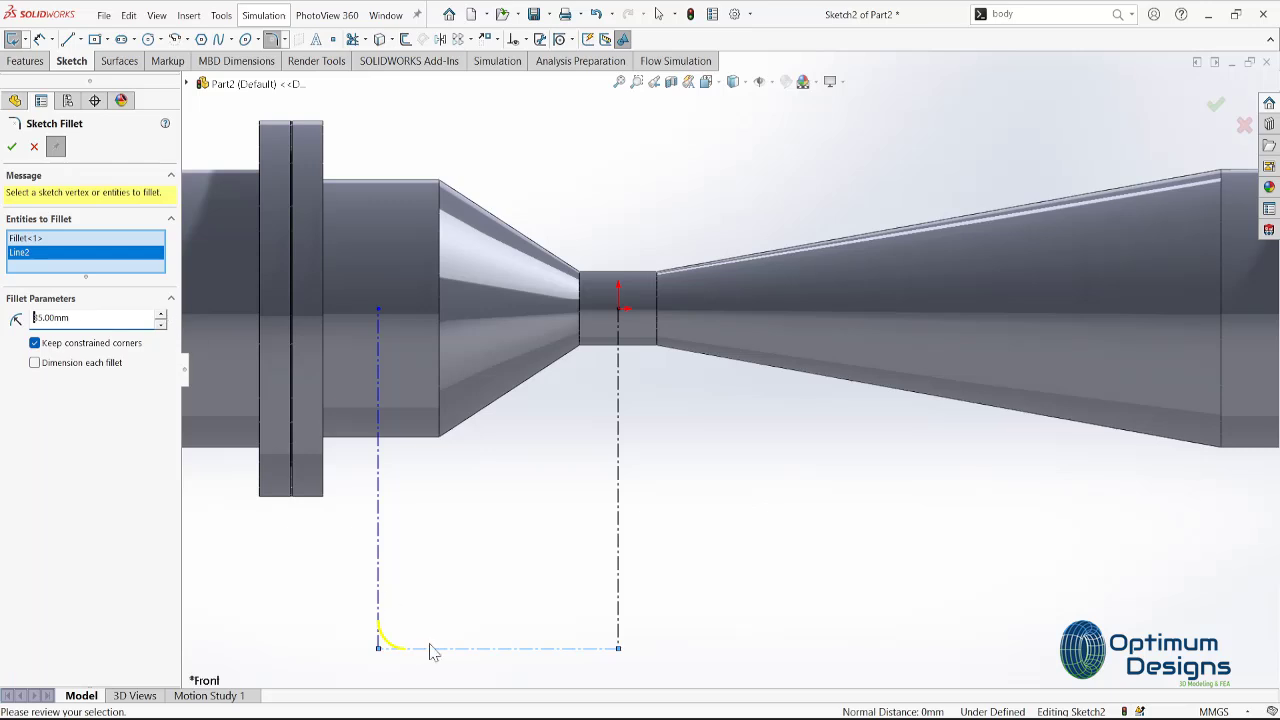
{"action": "left_click", "coordinate": [617, 650]}
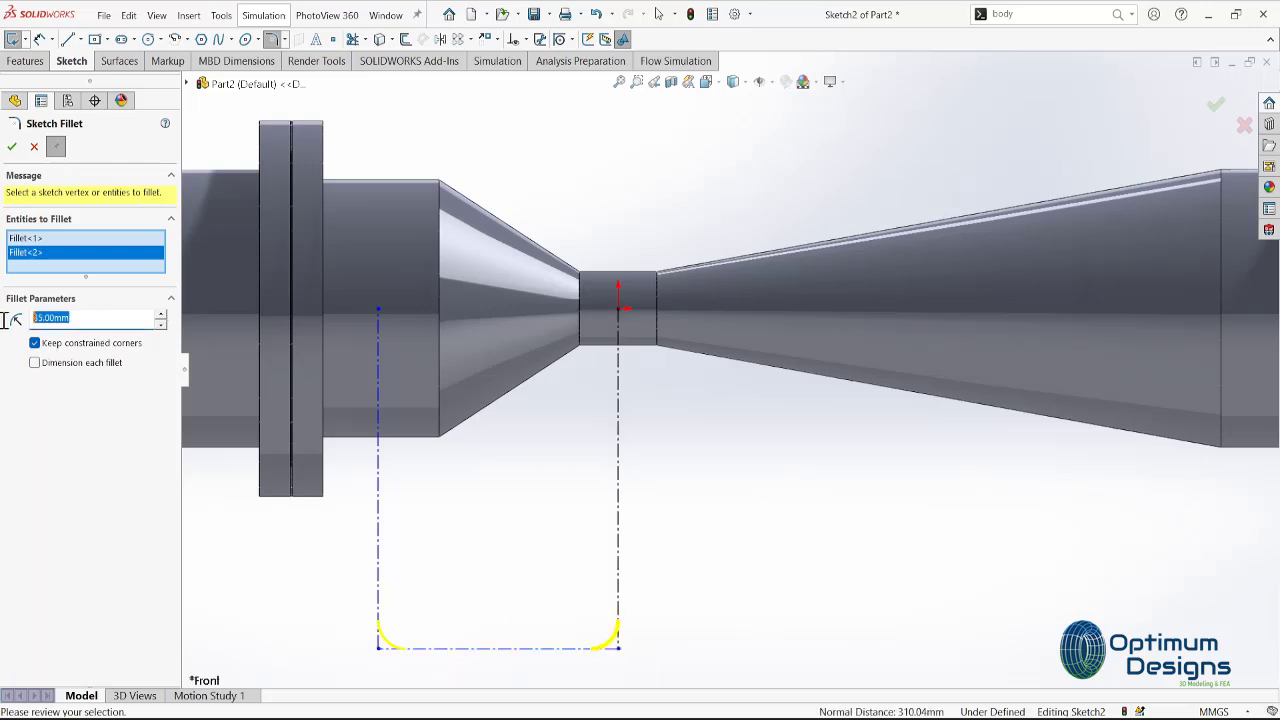
{"action": "type", "text": "50"}
{"action": "key", "text": "Tab"}
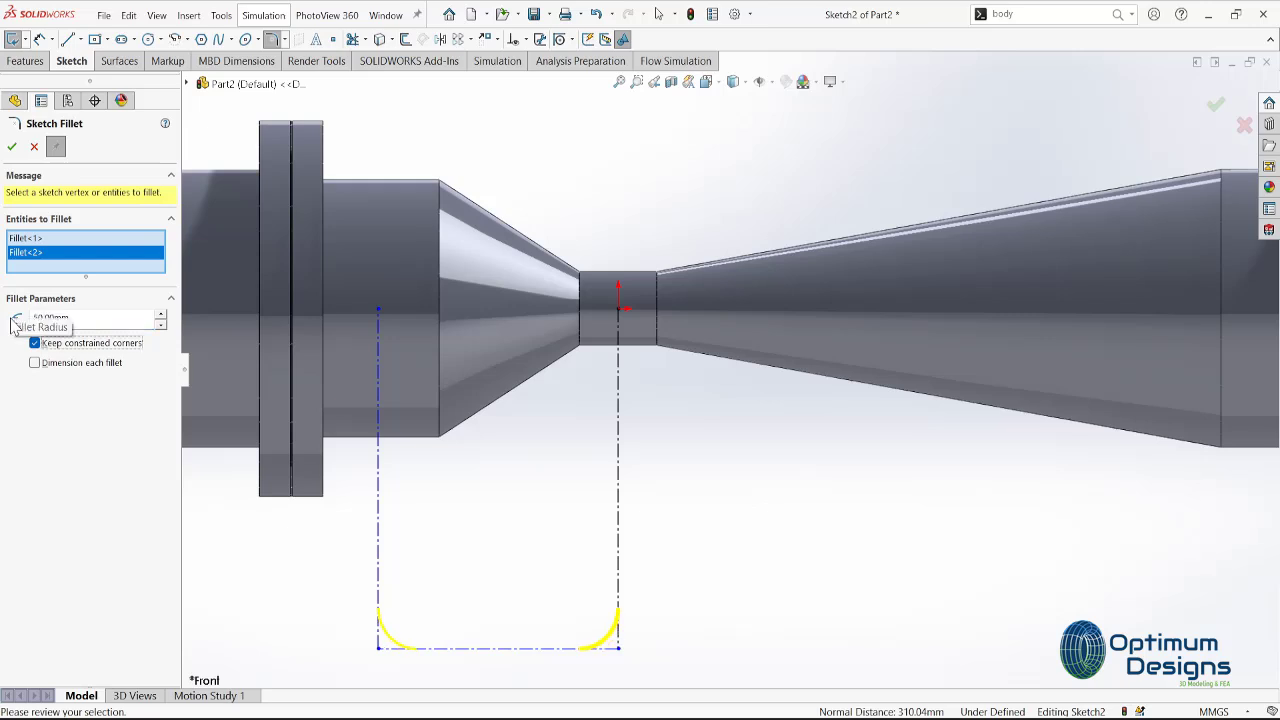
{"action": "left_click", "coordinate": [18, 148]}
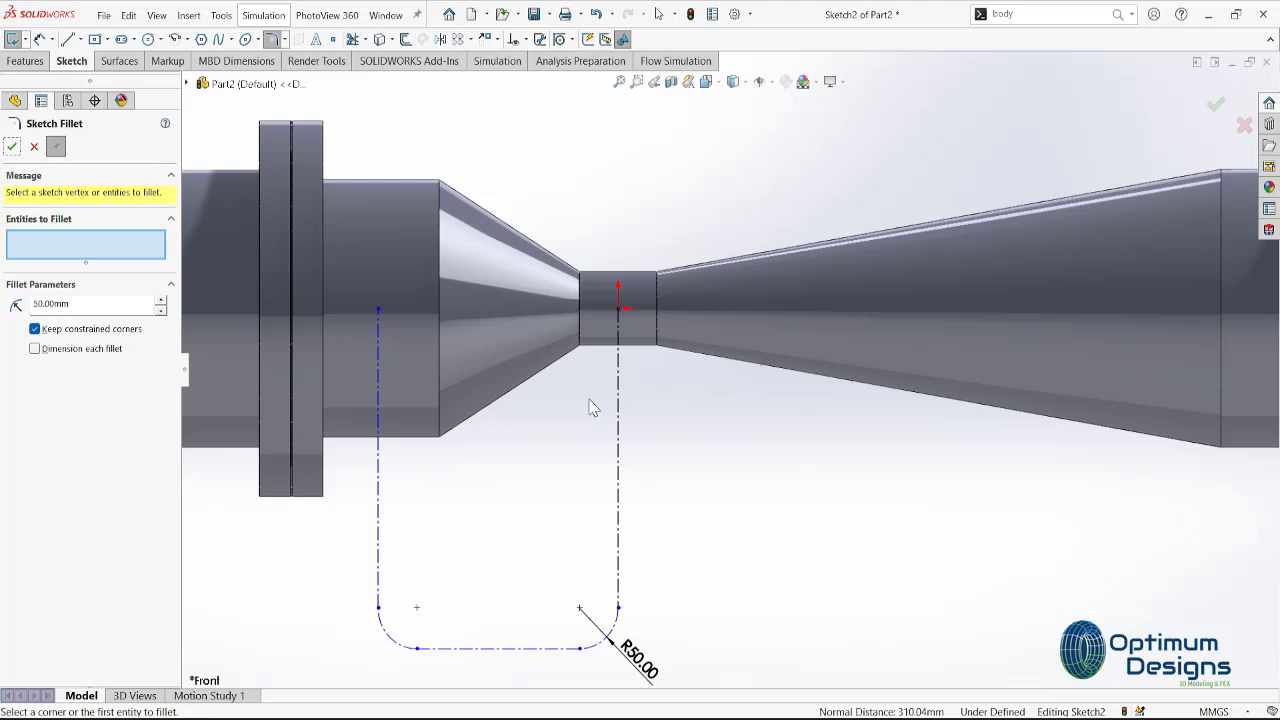
{"action": "scroll", "coordinate": [575, 381], "scroll_direction": "up", "scroll_amount": 2}
{"action": "scroll", "coordinate": [650, 320], "scroll_direction": "up", "scroll_amount": 1}
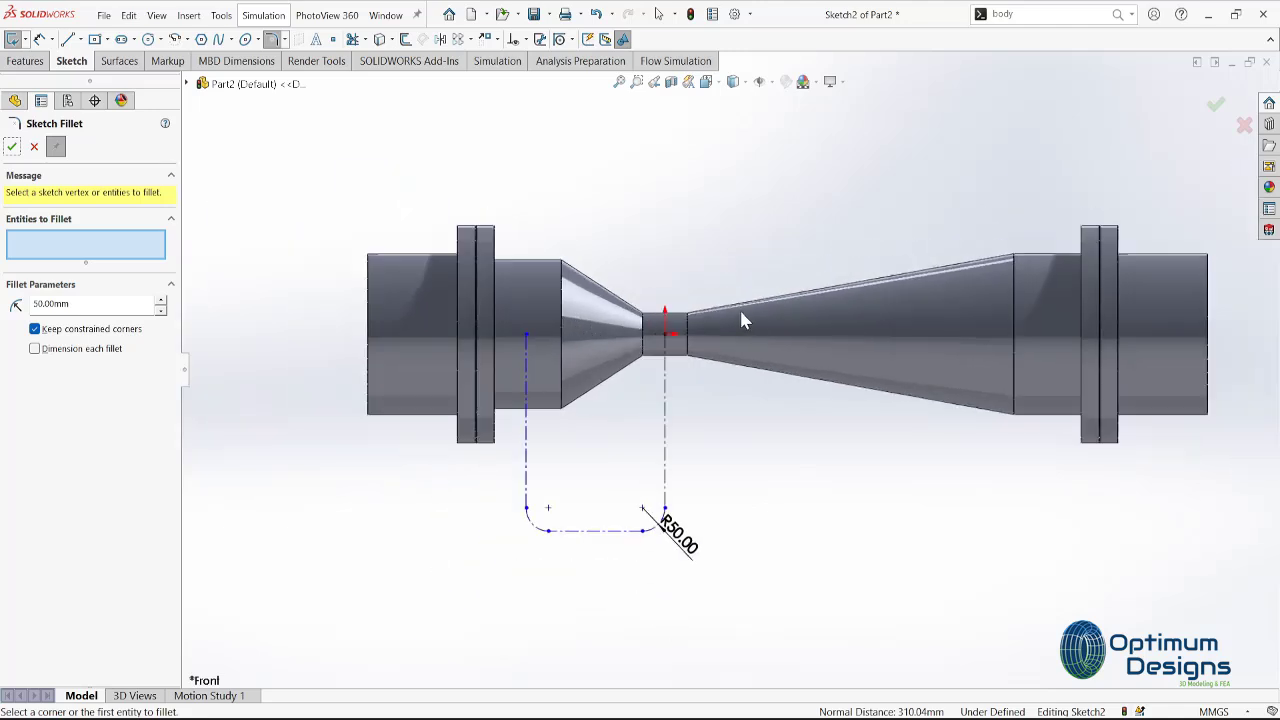
{"action": "scroll", "coordinate": [676, 312], "scroll_direction": "down", "scroll_amount": 1}
{"action": "scroll", "coordinate": [674, 457], "scroll_direction": "down", "scroll_amount": 1}
{"action": "scroll", "coordinate": [700, 442], "scroll_direction": "up", "scroll_amount": 1}
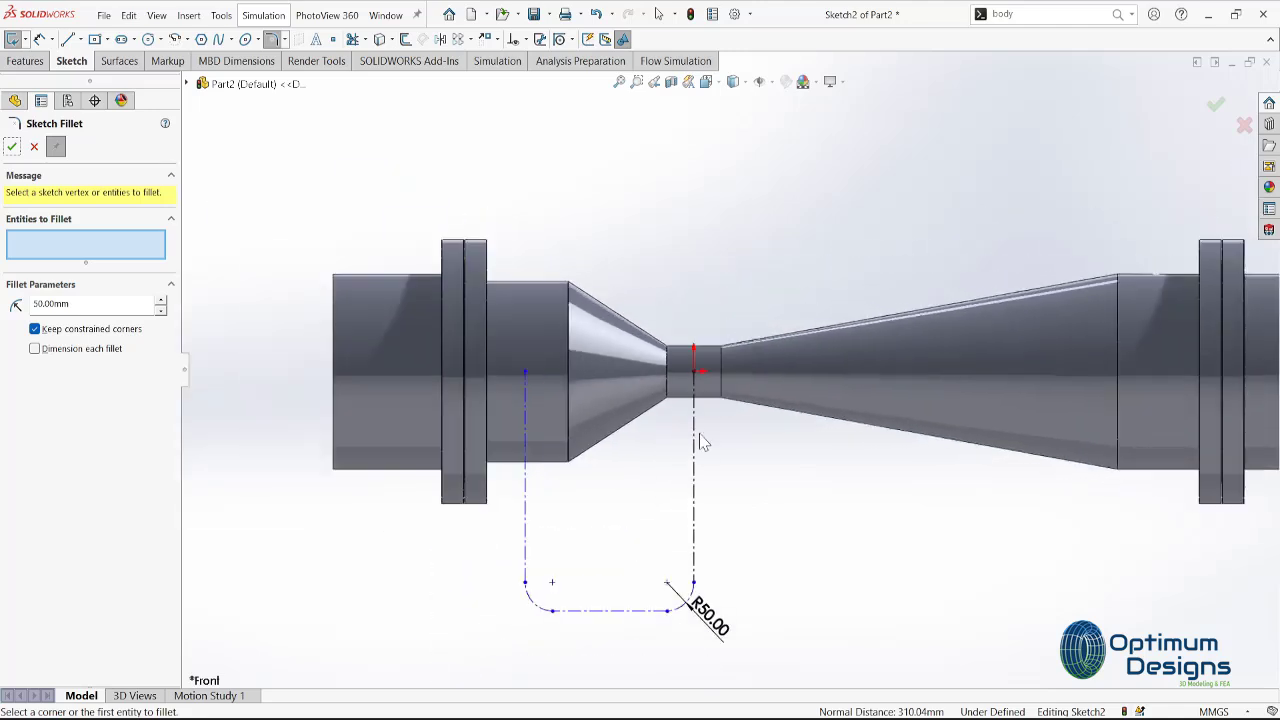
{"action": "left_click", "coordinate": [13, 148]}
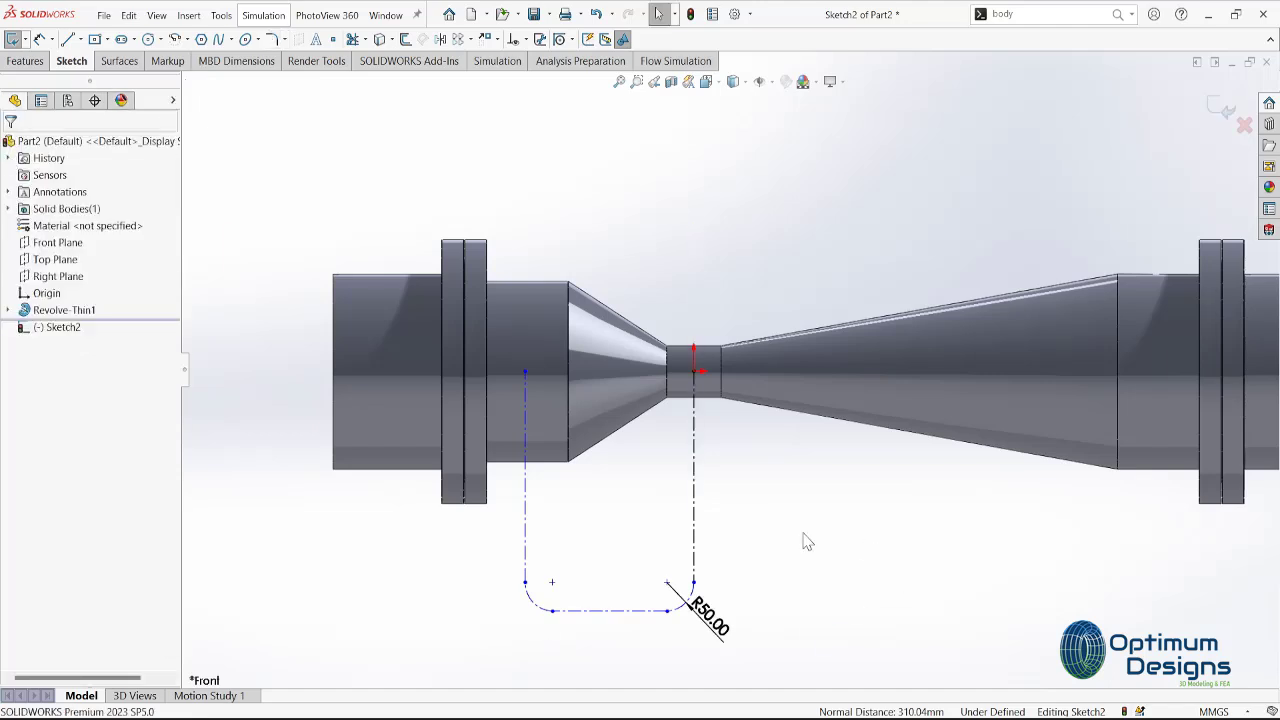
Convert all U-path lines and arcs from construction to regular sketch geometry.
{"action": "left_click_drag", "start_coordinate": [784, 524], "coordinate": [498, 666]}
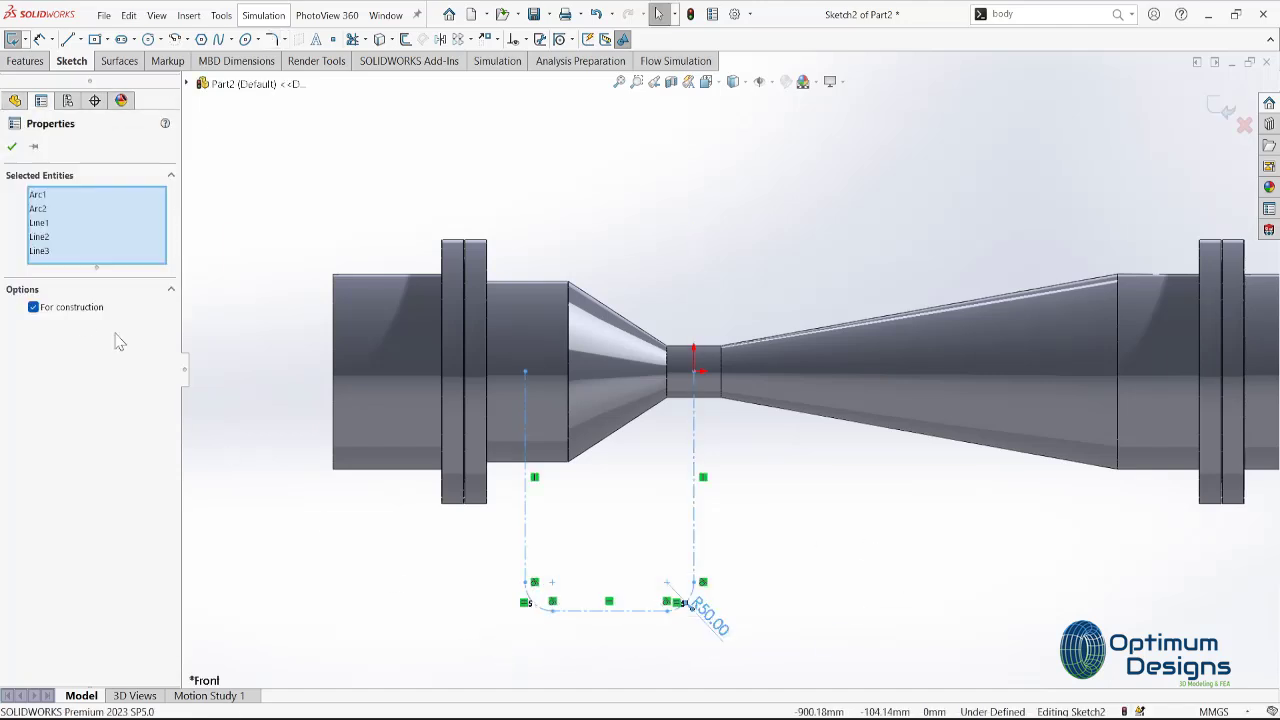
{"action": "left_click", "coordinate": [82, 316]}
{"action": "left_click", "coordinate": [234, 185]}
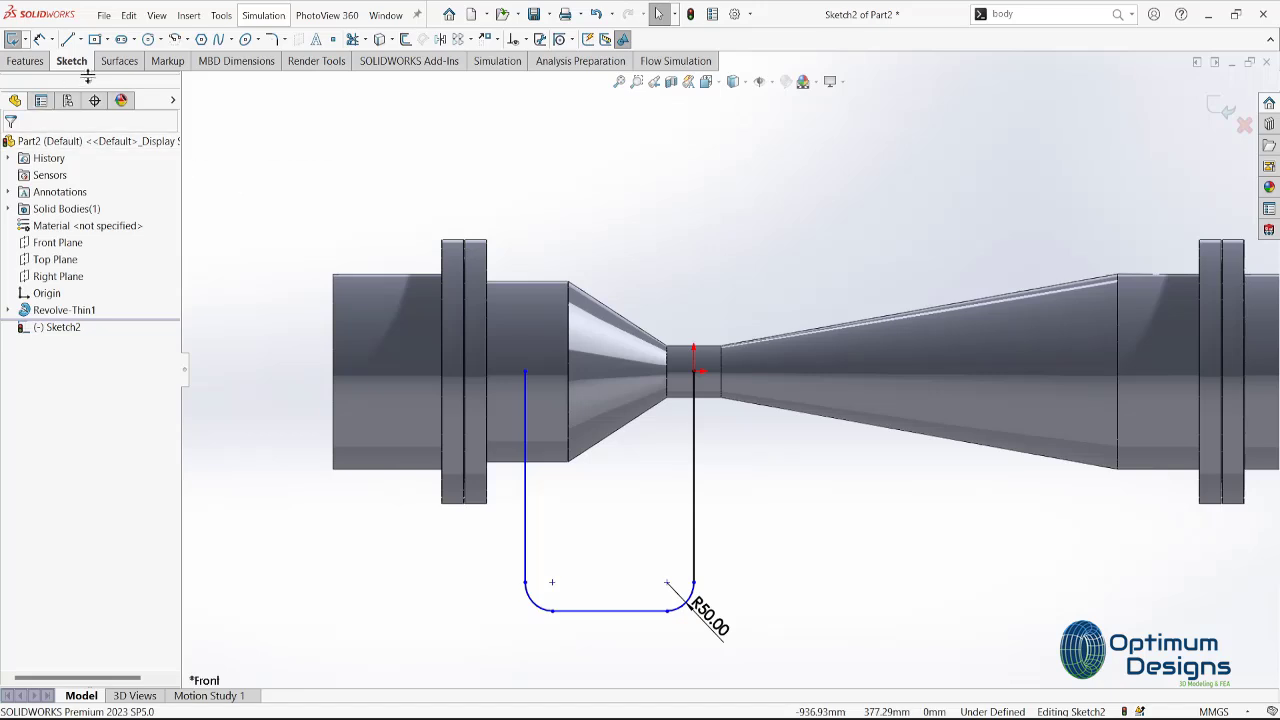
Exit the path sketch and begin inserting a new reference plane.
{"action": "left_click", "coordinate": [200, 16]}
{"action": "mouse_move", "coordinate": [241, 207]}
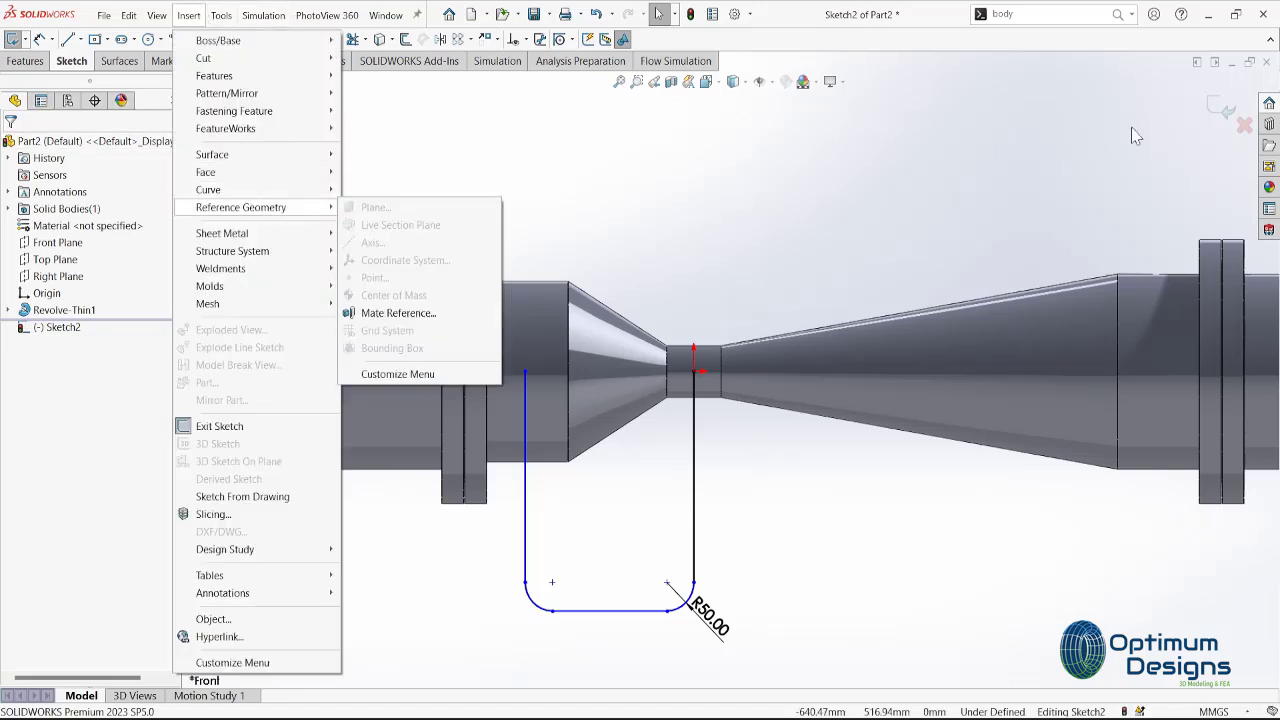
{"action": "left_click", "coordinate": [1209, 120]}
{"action": "left_click", "coordinate": [1220, 108]}
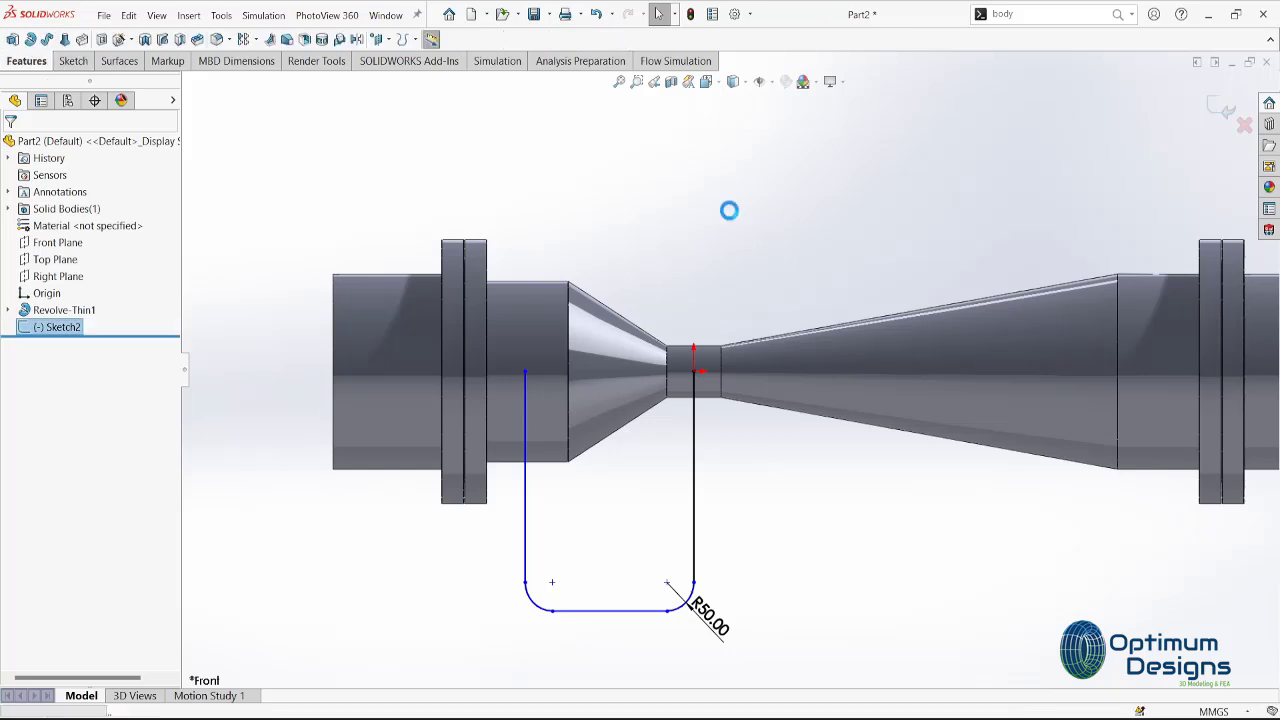
{"action": "left_click", "coordinate": [189, 16]}
Create Plane1 from the path's left leg and its top endpoint, then start Sketch3 on it.
{"action": "left_click", "coordinate": [350, 212]}
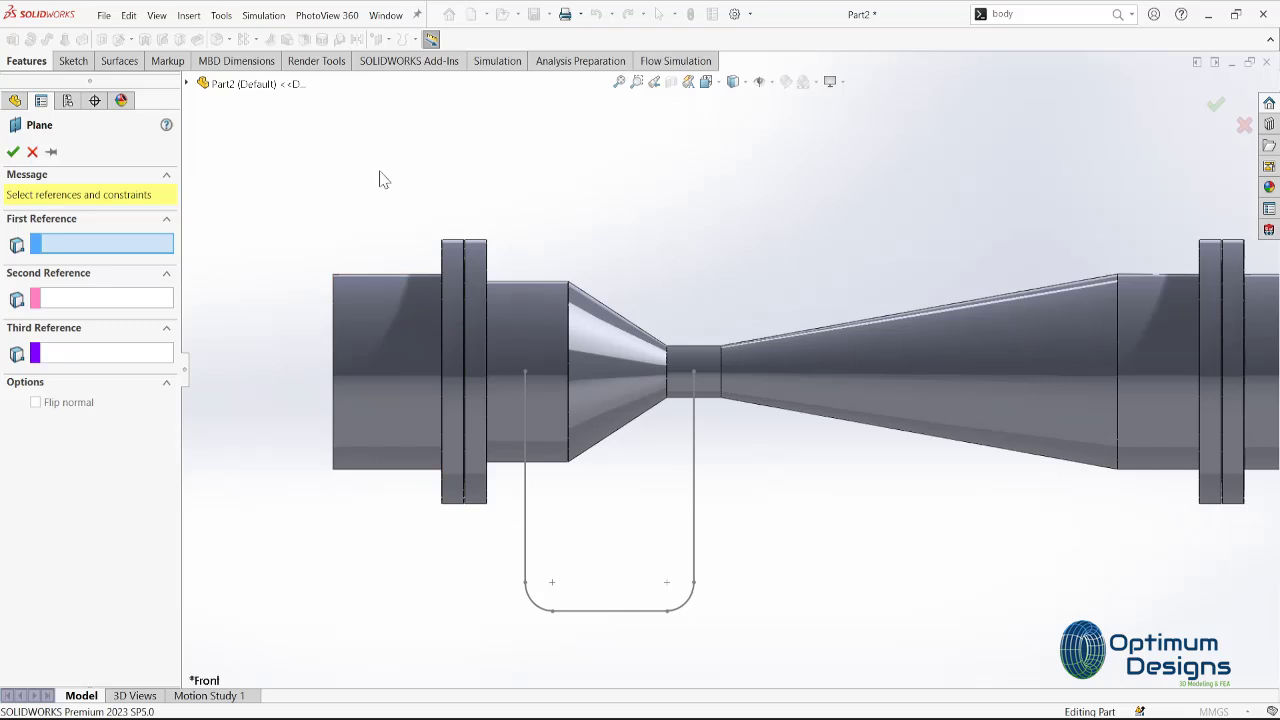
{"action": "left_click", "coordinate": [525, 395]}
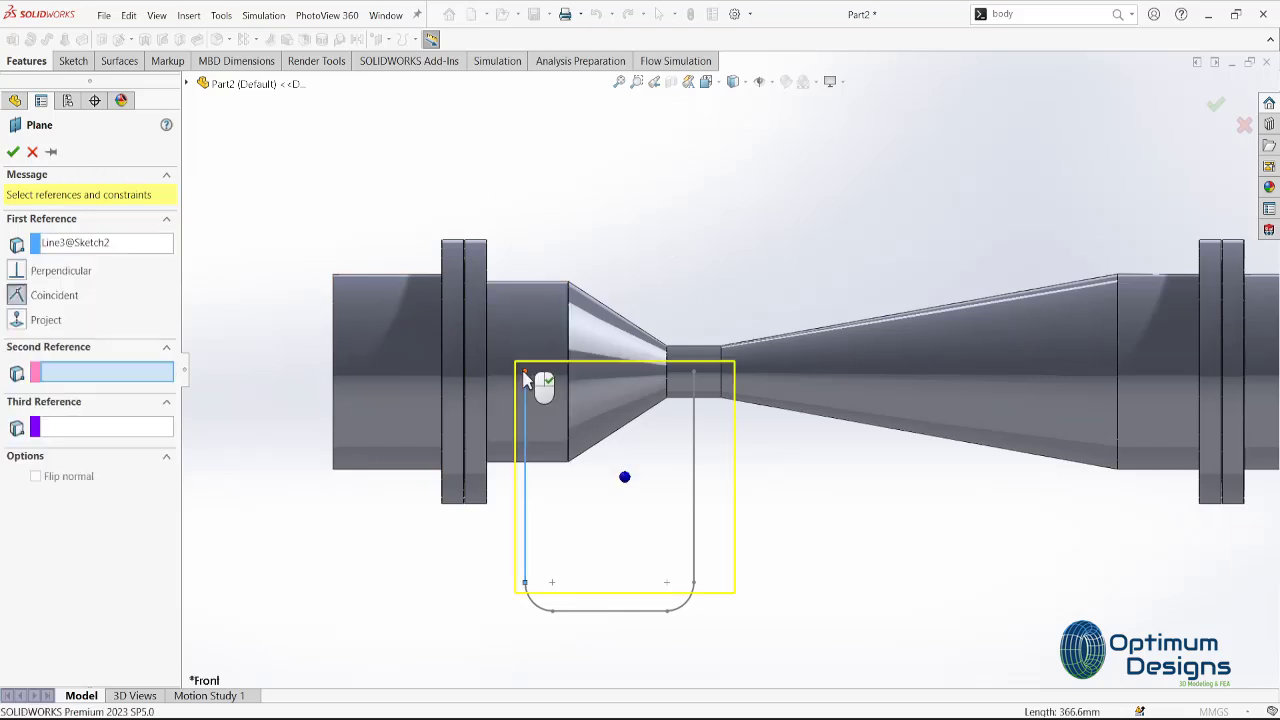
{"action": "left_click", "coordinate": [525, 372]}
{"action": "right_click", "coordinate": [524, 370]}
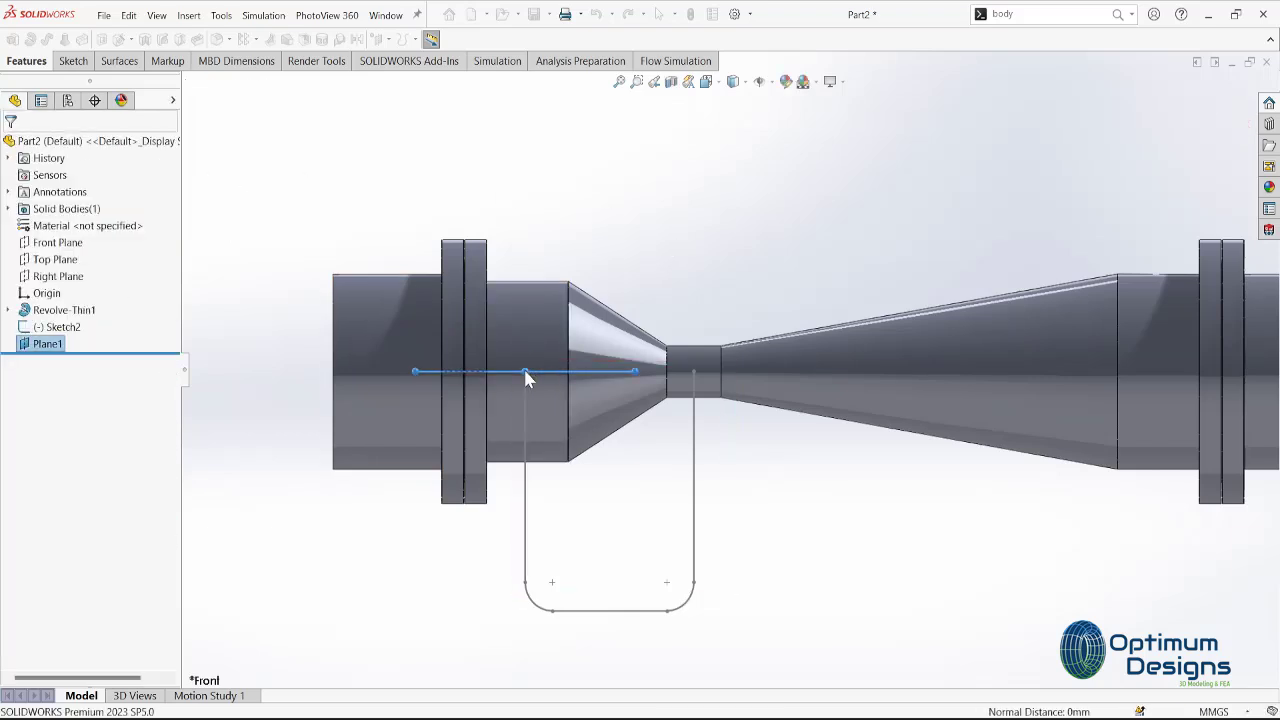
{"action": "right_click", "coordinate": [36, 345]}
{"action": "left_click", "coordinate": [45, 328]}
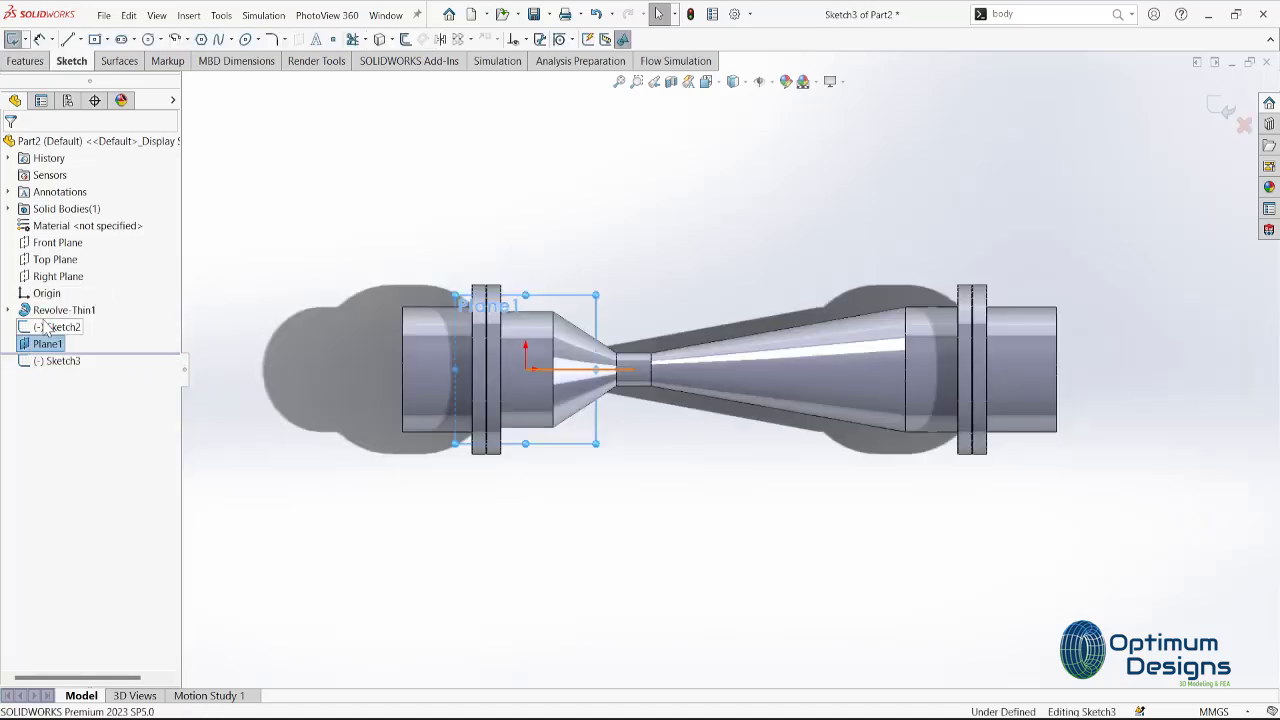
Draw a 15 mm radius circle centred on the Sketch3 origin.
{"action": "left_click", "coordinate": [148, 39]}
{"action": "scroll", "coordinate": [561, 372], "scroll_direction": "down", "scroll_amount": 5}
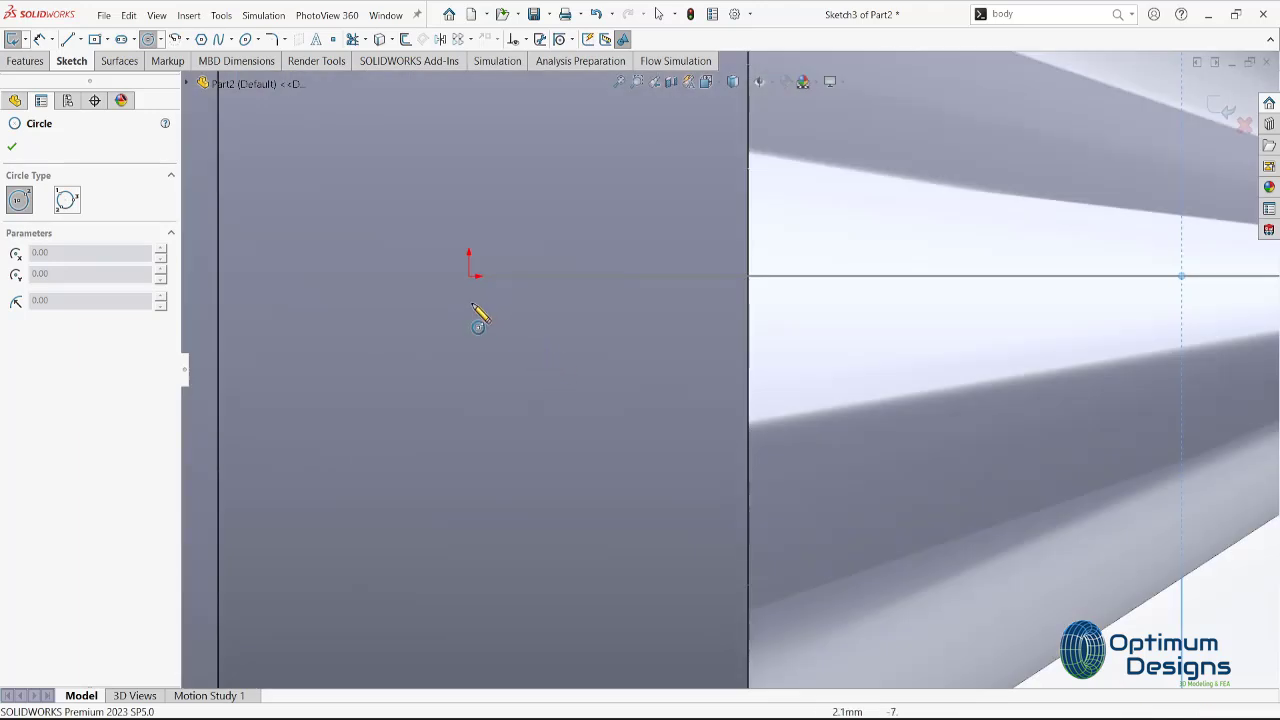
{"action": "left_click", "coordinate": [470, 277]}
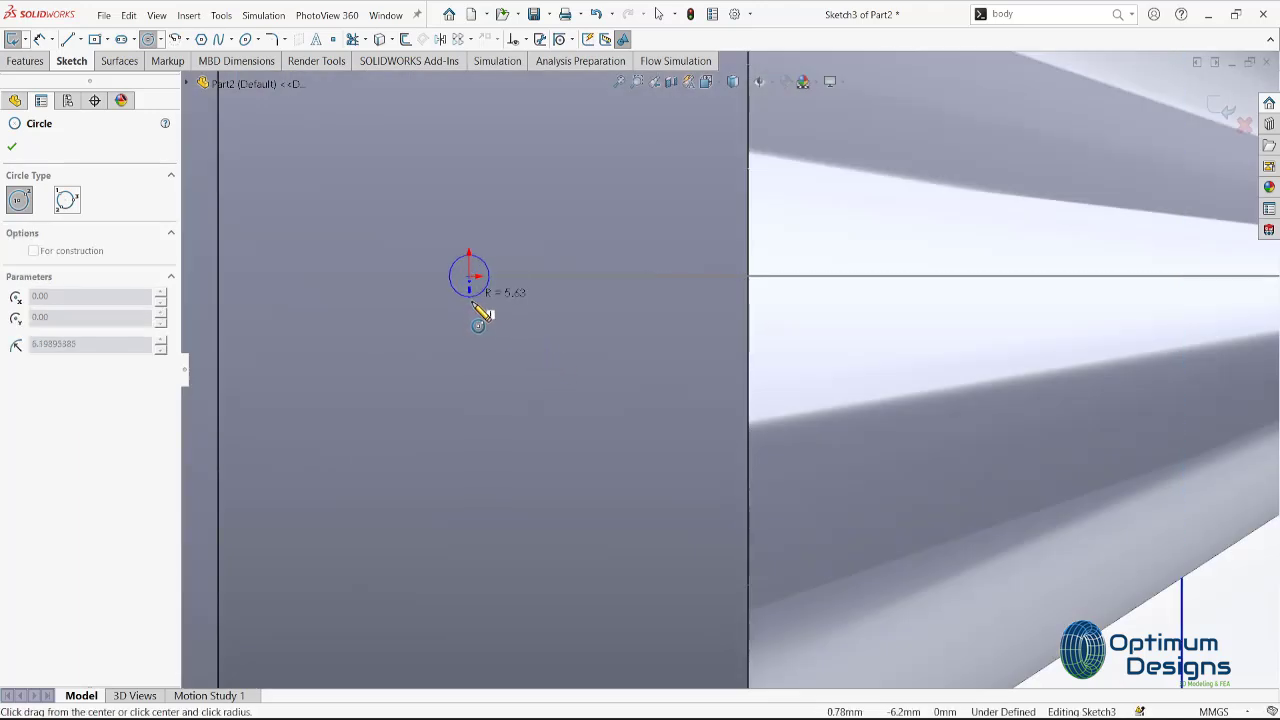
{"action": "left_click", "coordinate": [469, 386]}
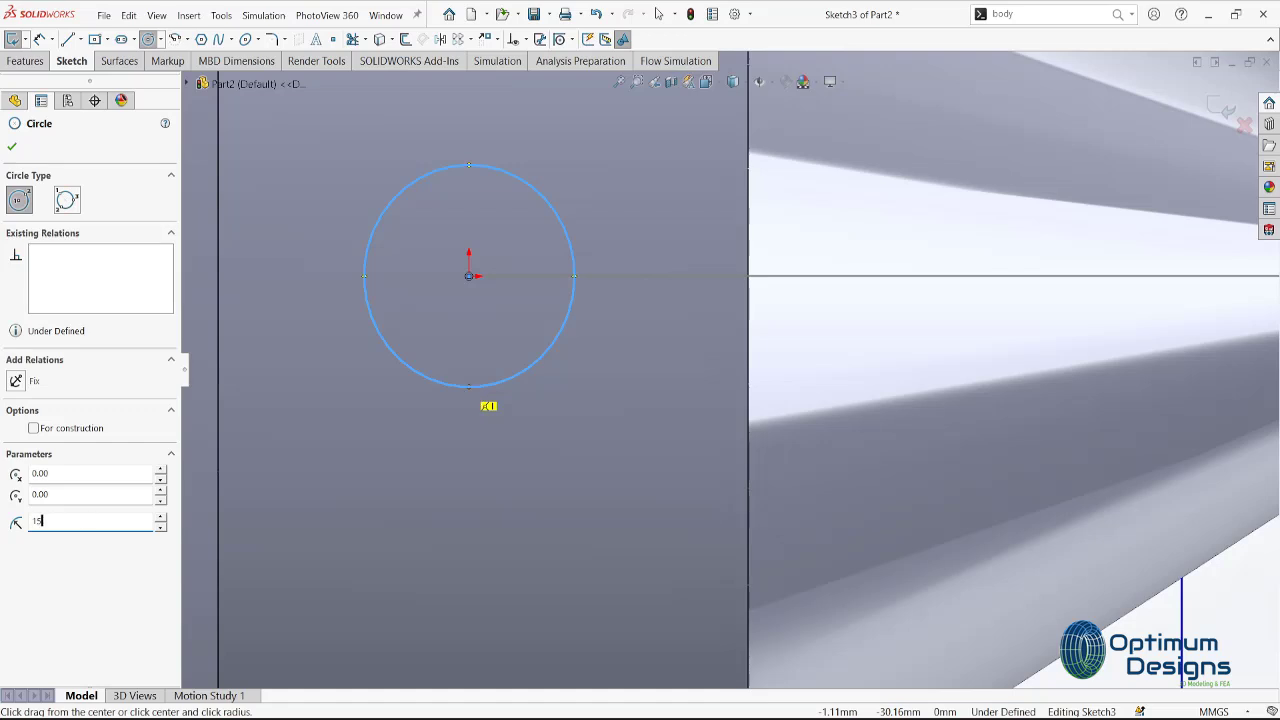
{"action": "key", "text": "Return"}
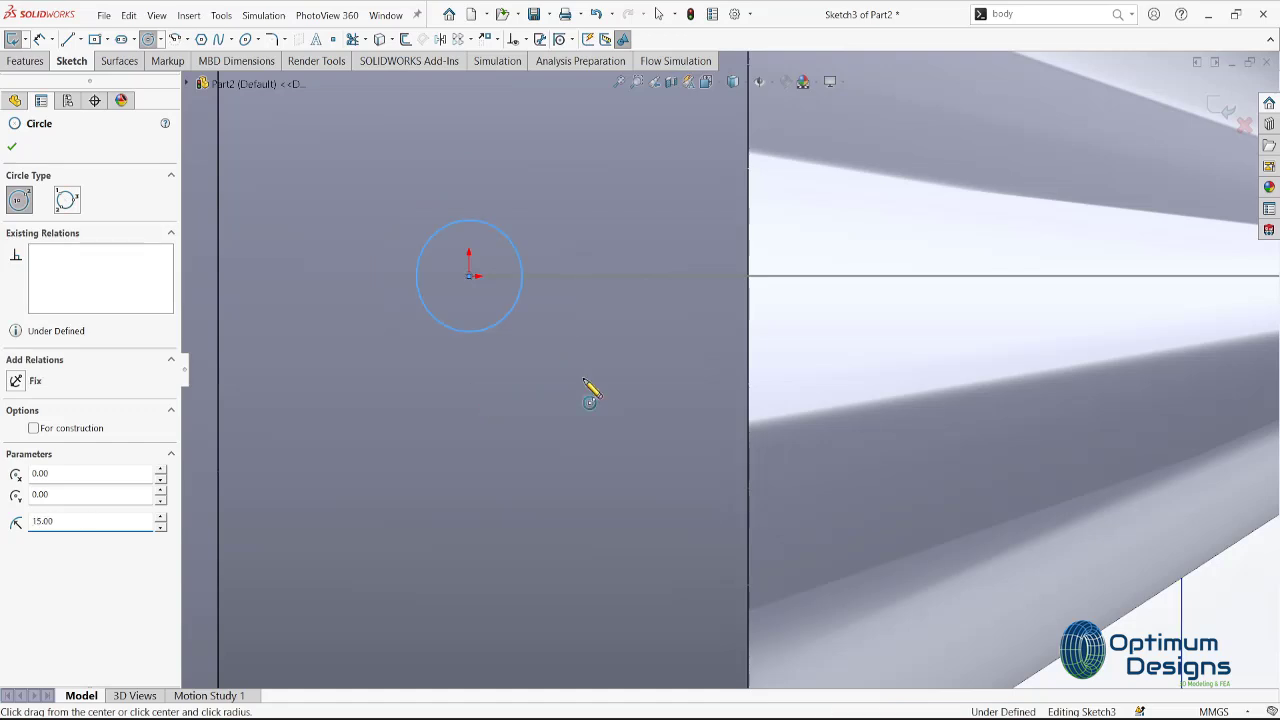
Offset the circle outward by 5 mm to make a concentric ring.
{"action": "left_click", "coordinate": [405, 40]}
{"action": "type", "text": "5"}
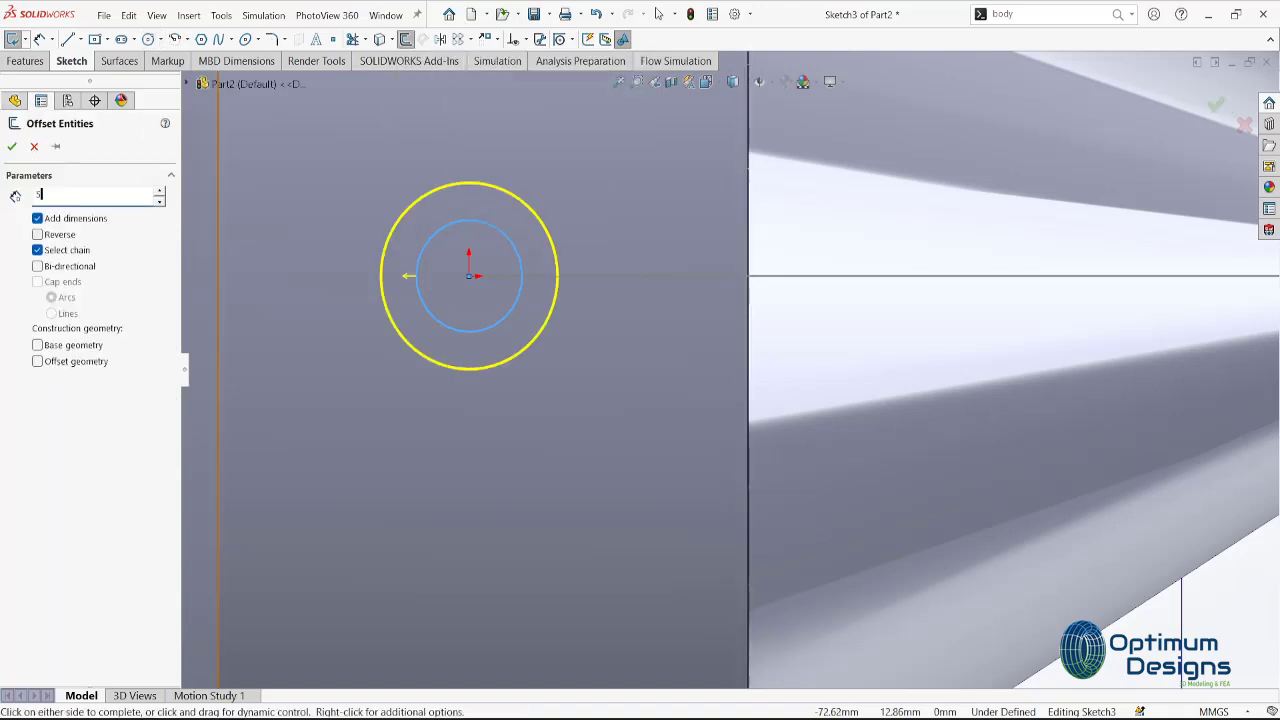
{"action": "key", "text": "Return"}
{"action": "left_click", "coordinate": [12, 146]}
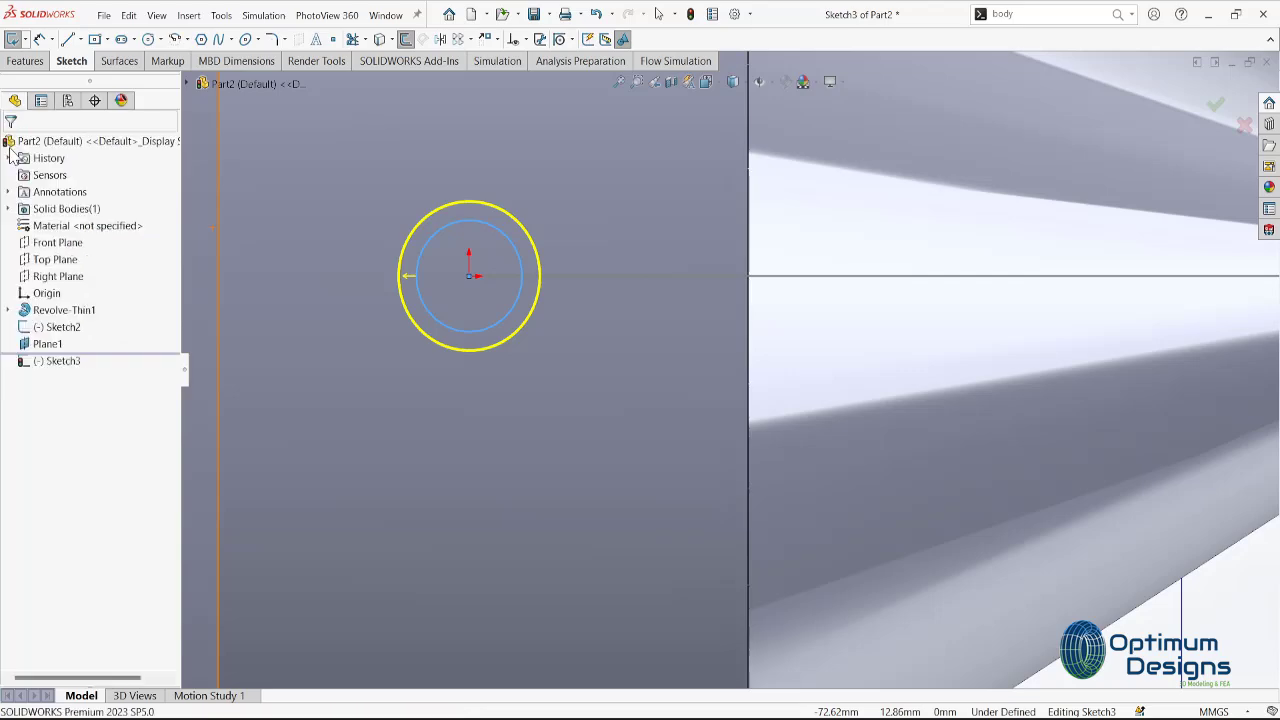
{"action": "scroll", "coordinate": [715, 300], "scroll_direction": "up", "scroll_amount": 5}
{"action": "scroll", "coordinate": [740, 420], "scroll_direction": "up", "scroll_amount": 2}
{"action": "middle_click_drag", "start_coordinate": [753, 452], "coordinate": [767, 188]}
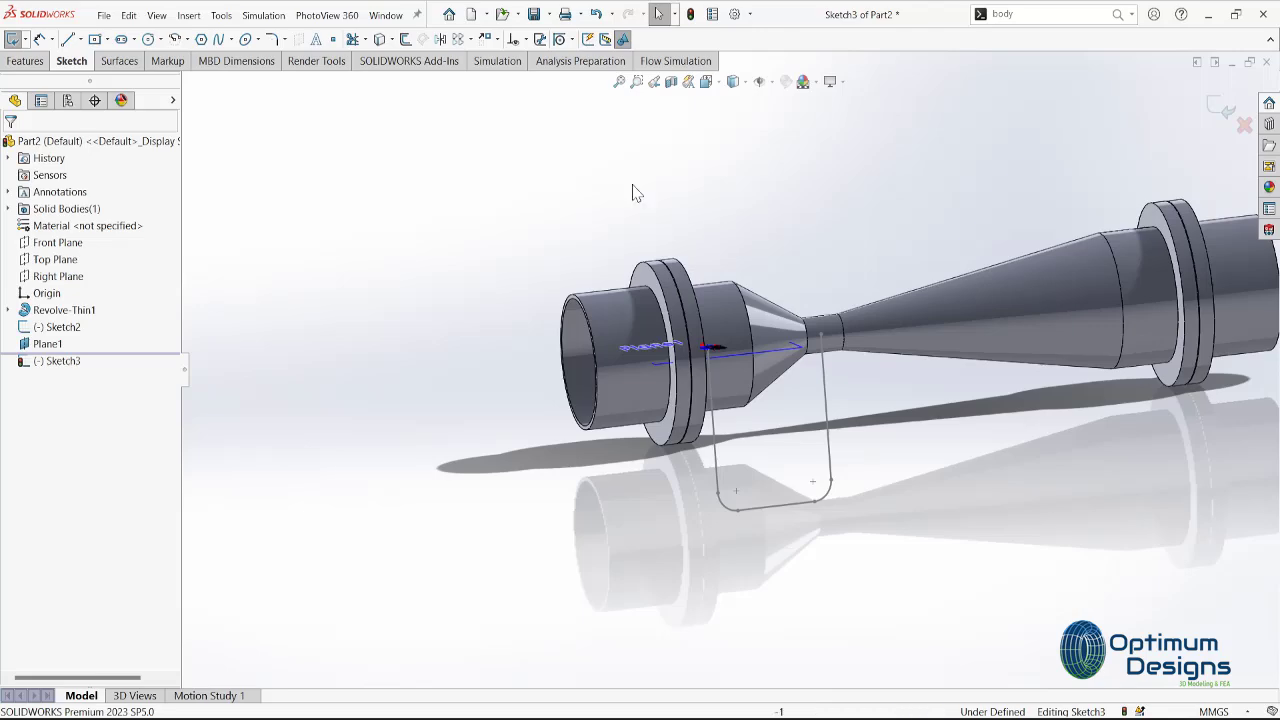
Sweep the Sketch3 ring profile along the Sketch2 U-path to create the Sweep1 tube.
{"action": "left_click", "coordinate": [25, 61]}
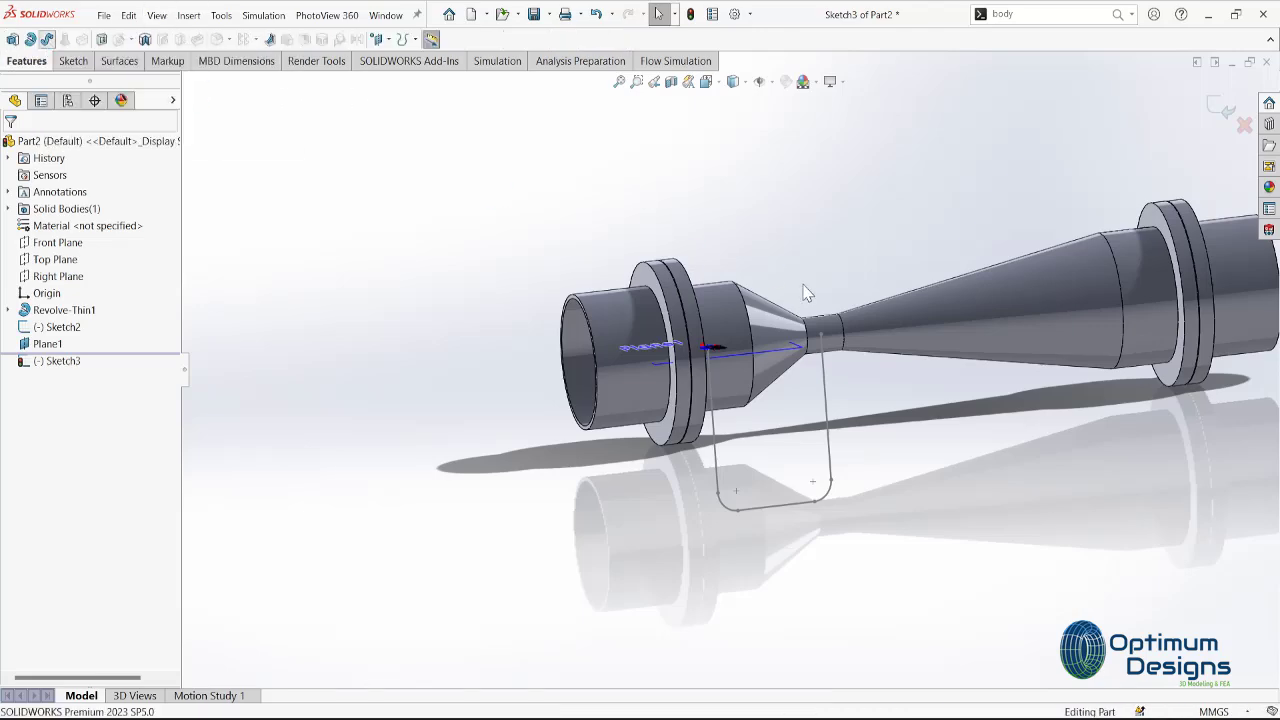
{"action": "left_click", "coordinate": [47, 41]}
{"action": "mouse_move", "coordinate": [640, 380]}
{"action": "middle_mouse_down"}
{"action": "mouse_move", "coordinate": [657, 368]}
{"action": "mouse_move", "coordinate": [763, 432]}
{"action": "middle_mouse_up"}
{"action": "left_click", "coordinate": [779, 422]}
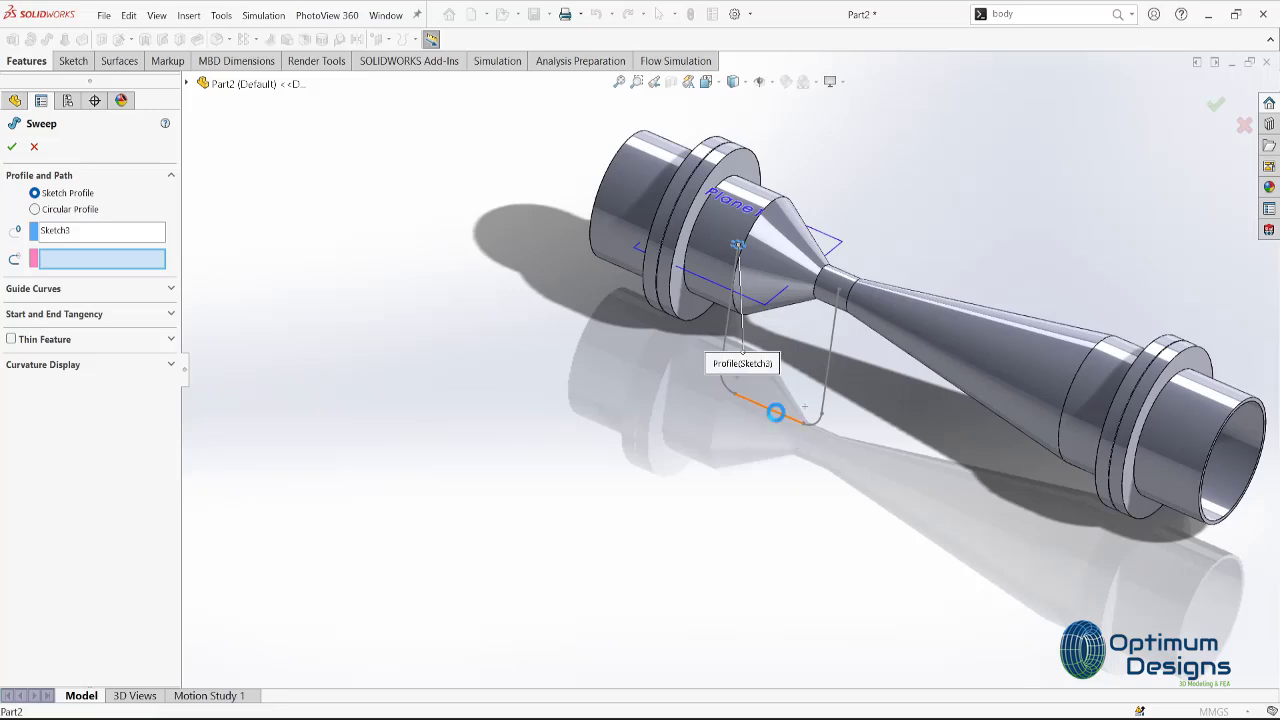
{"action": "right_click", "coordinate": [779, 422]}
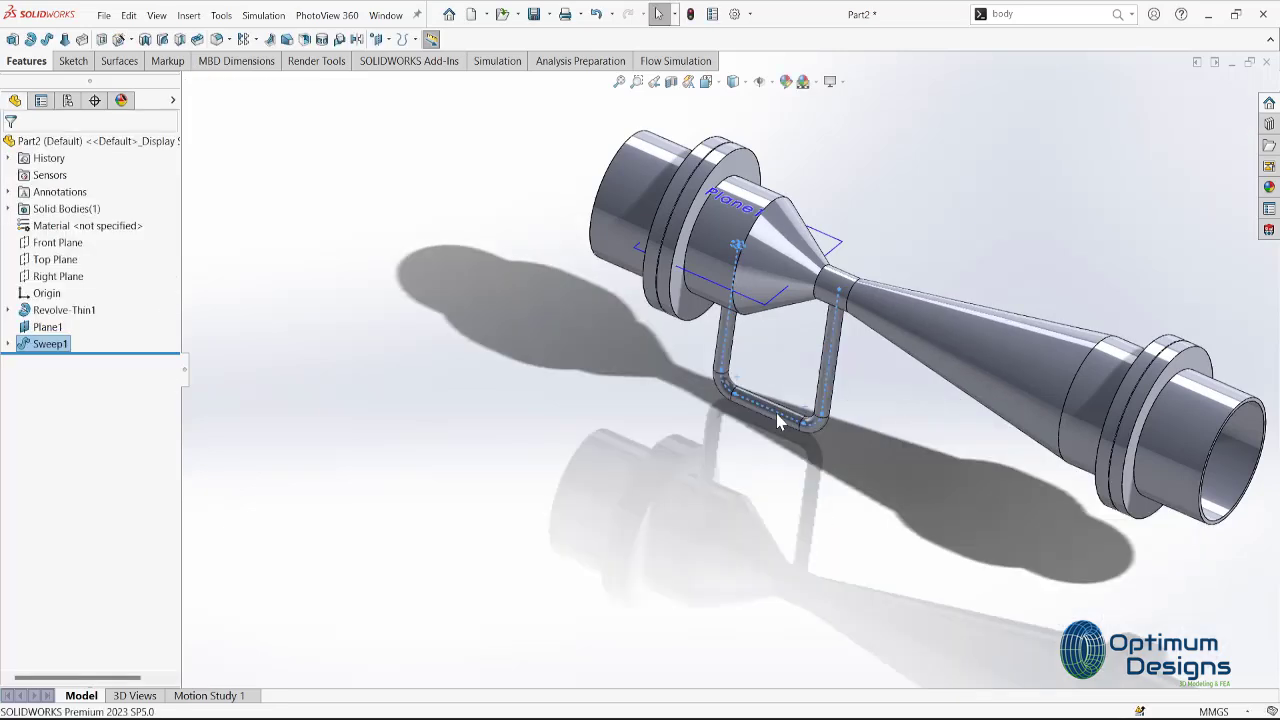
{"action": "mouse_move", "coordinate": [777, 420]}
{"action": "middle_mouse_down"}
{"action": "mouse_move", "coordinate": [843, 247]}
{"action": "mouse_move", "coordinate": [848, 287]}
{"action": "mouse_move", "coordinate": [936, 347]}
{"action": "mouse_move", "coordinate": [686, 413]}
{"action": "middle_mouse_up"}
{"action": "scroll", "coordinate": [849, 386], "scroll_direction": "down", "scroll_amount": 2}
{"action": "scroll", "coordinate": [826, 366], "scroll_direction": "down", "scroll_amount": 3}
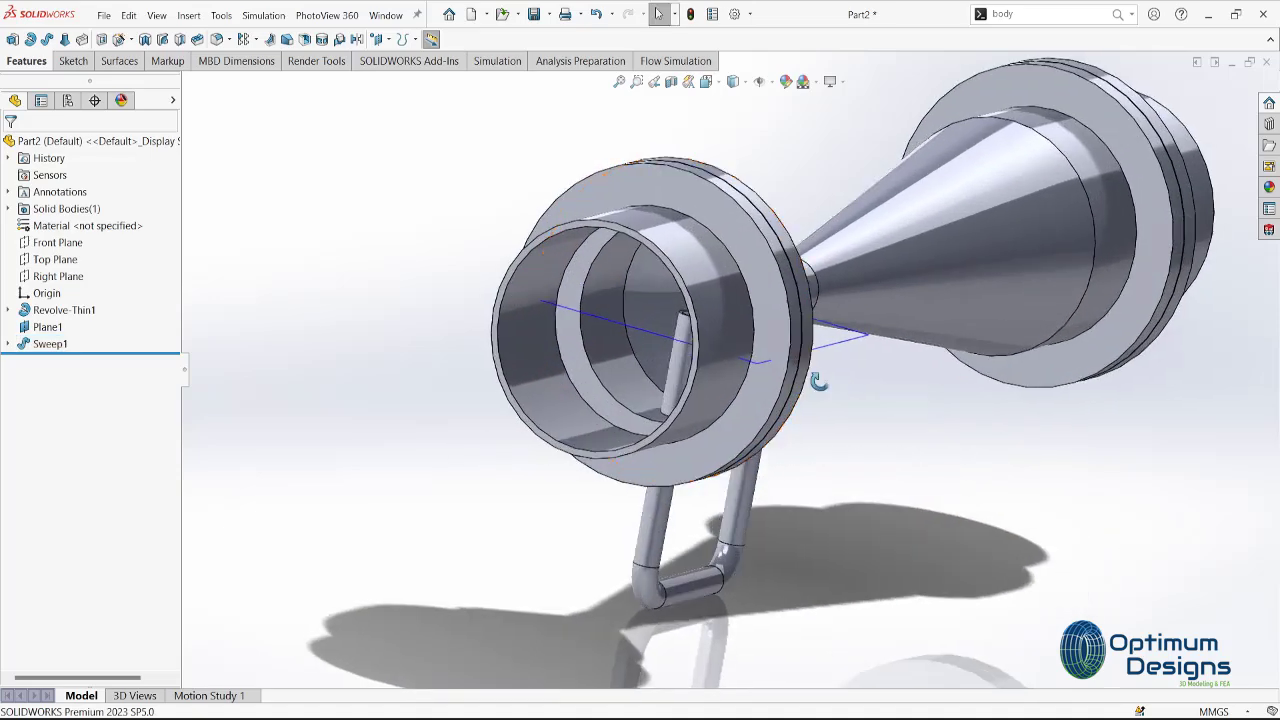
{"action": "mouse_move", "coordinate": [826, 366]}
{"action": "middle_mouse_down"}
{"action": "mouse_move", "coordinate": [853, 366]}
{"action": "mouse_move", "coordinate": [777, 363]}
{"action": "middle_mouse_up"}
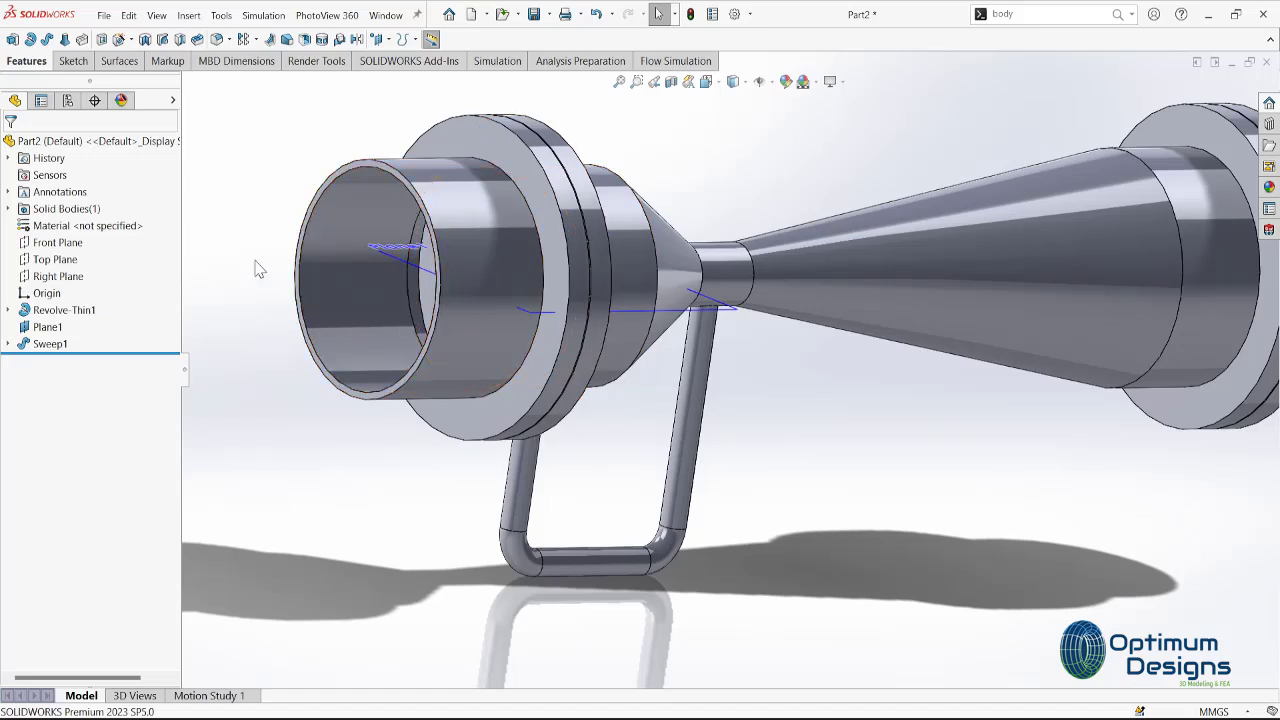
Start an Intersect with the tube body, then cancel it.
{"action": "left_click", "coordinate": [192, 16]}
{"action": "mouse_move", "coordinate": [214, 76]}
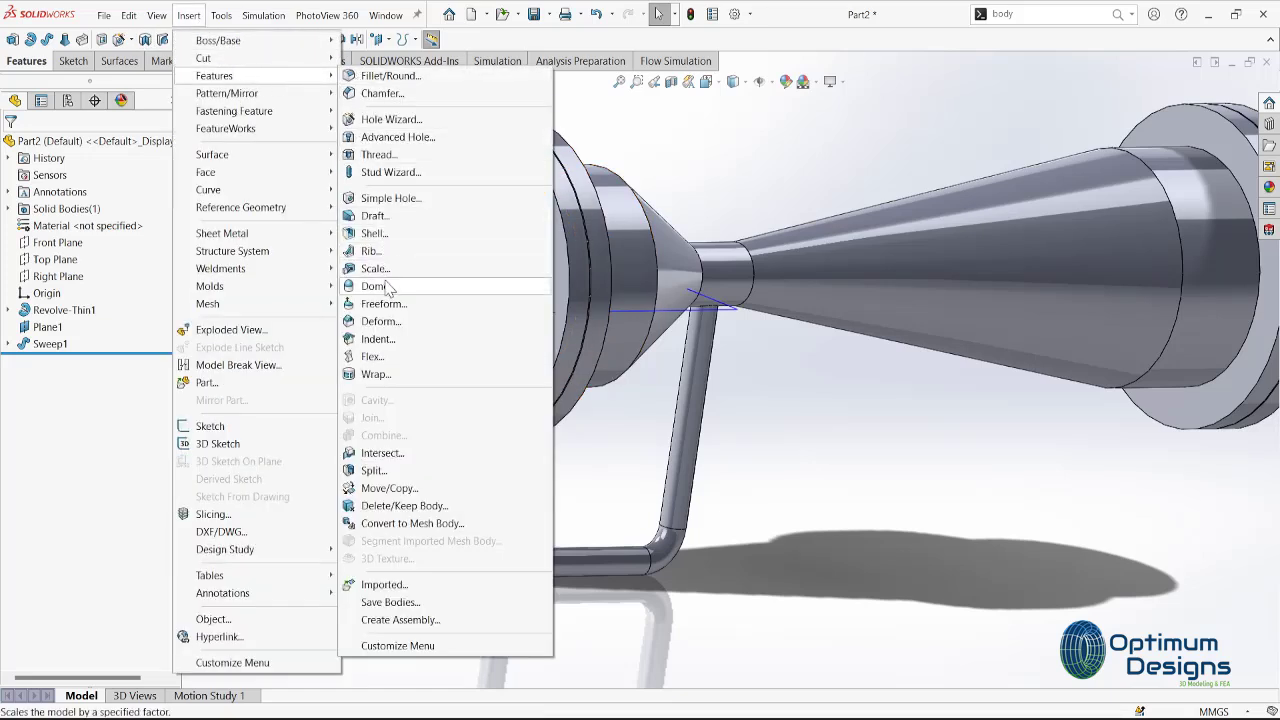
{"action": "left_click", "coordinate": [379, 456]}
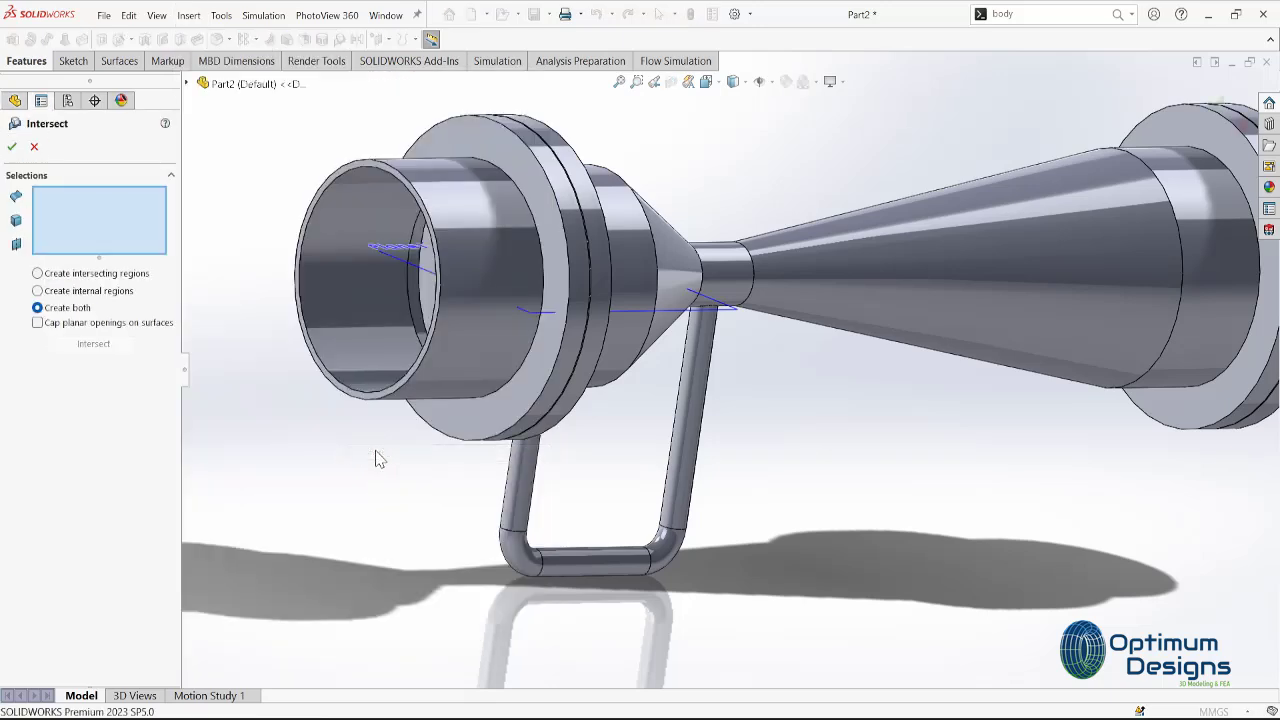
{"action": "left_click", "coordinate": [463, 349]}
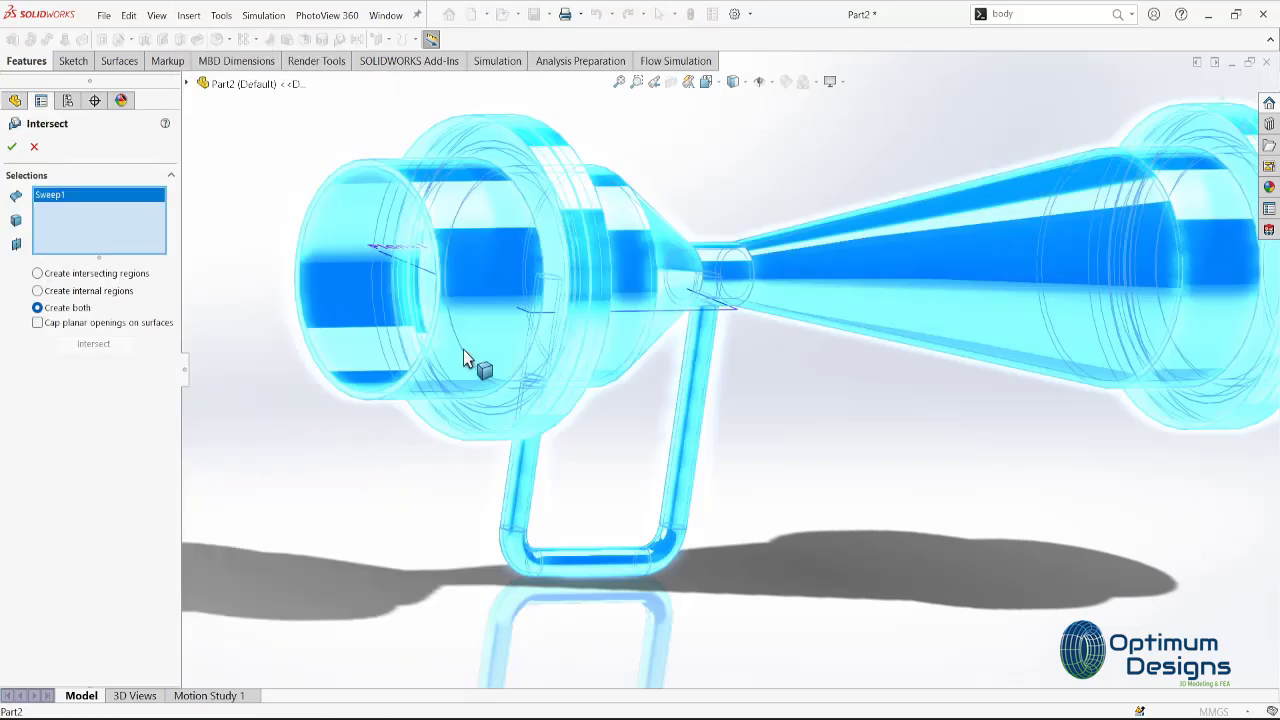
{"action": "mouse_move", "coordinate": [463, 349]}
{"action": "middle_mouse_down"}
{"action": "mouse_move", "coordinate": [505, 357]}
{"action": "mouse_move", "coordinate": [29, 152]}
{"action": "middle_mouse_up"}
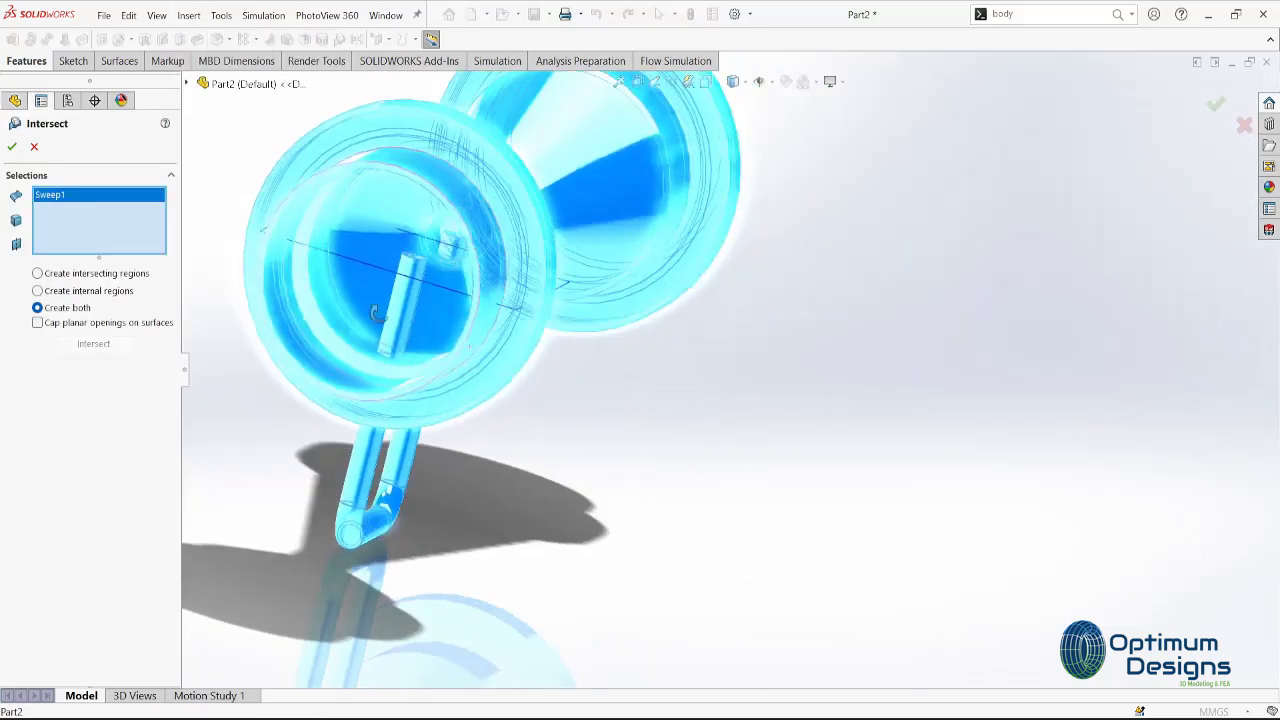
{"action": "left_click", "coordinate": [40, 150]}
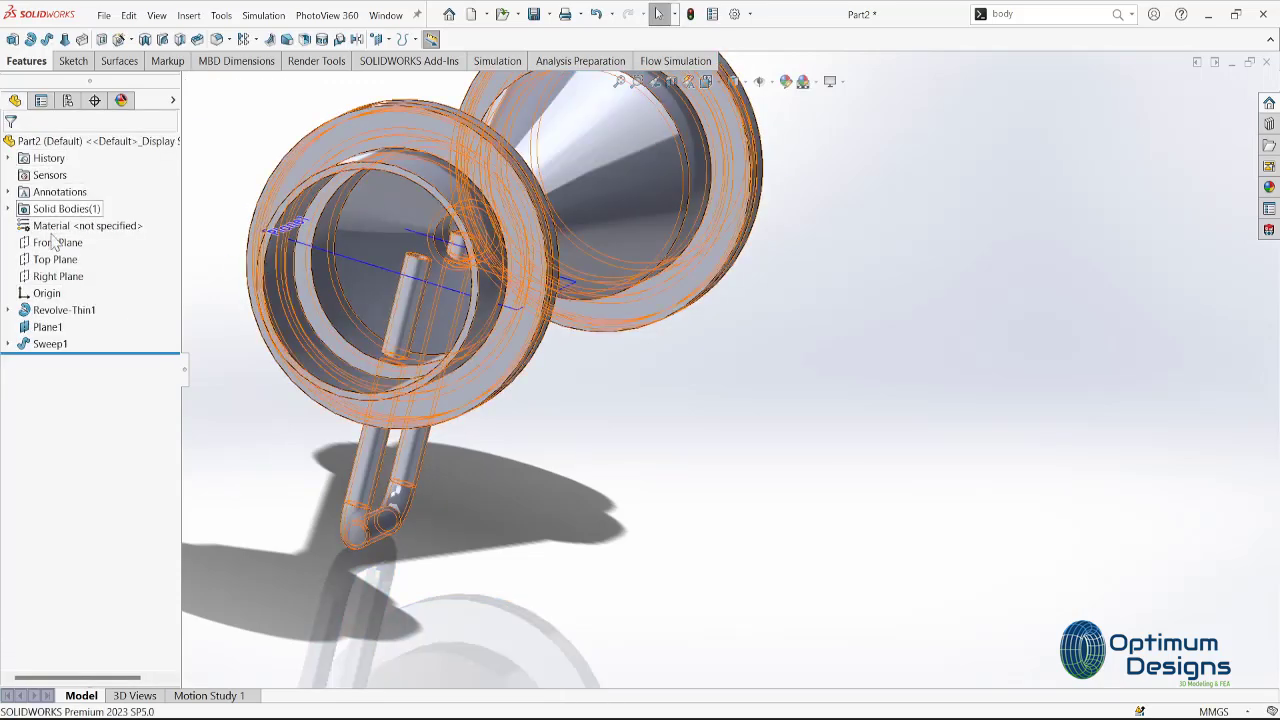
Re-edit Sweep1 with Merge result turned off so the tube stays a separate body.
{"action": "right_click", "coordinate": [45, 343]}
{"action": "left_click", "coordinate": [63, 300]}
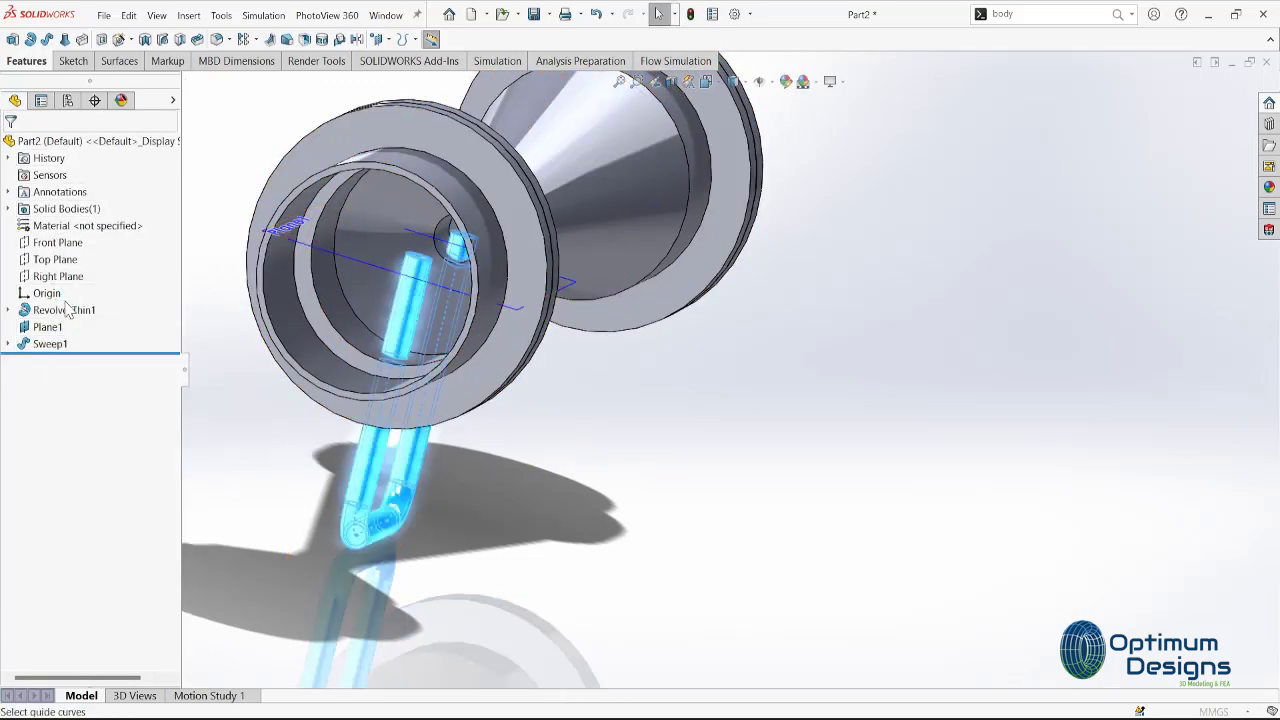
{"action": "left_click", "coordinate": [62, 316]}
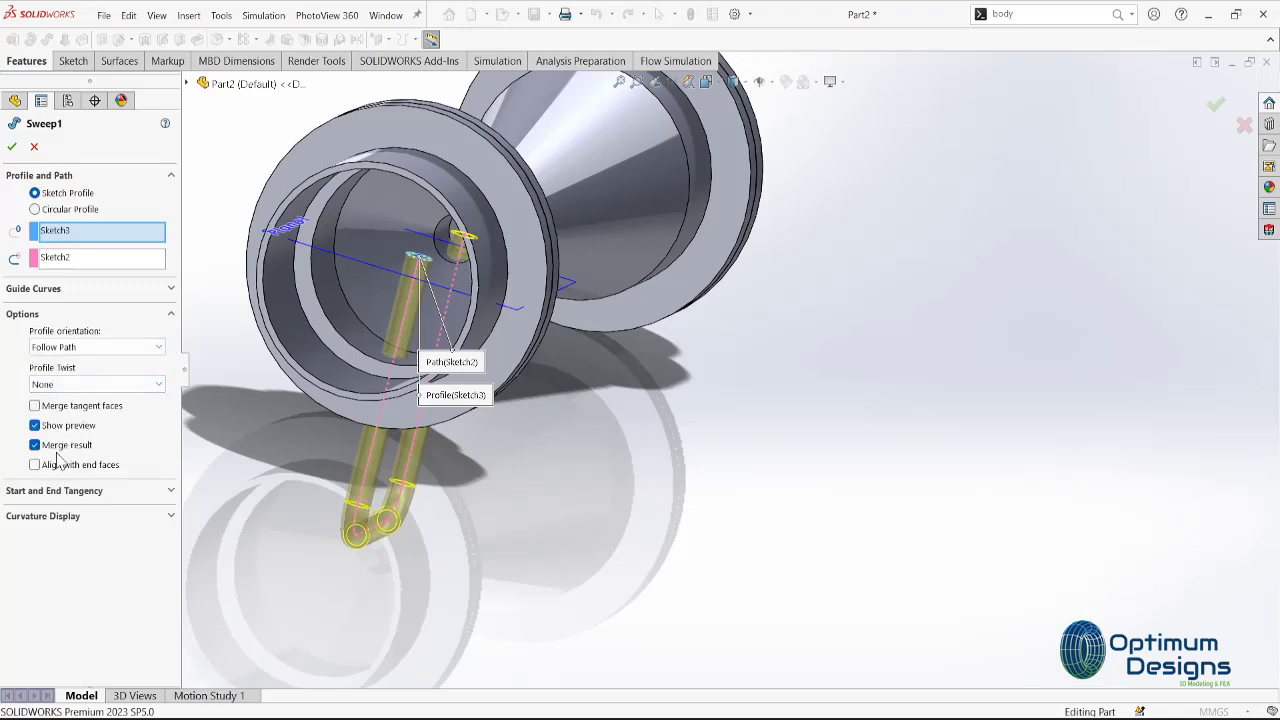
{"action": "left_click", "coordinate": [12, 147]}
Intersect the tube with Revolve-Thin1 using Create both, and calculate the regions.
{"action": "left_click", "coordinate": [188, 14]}
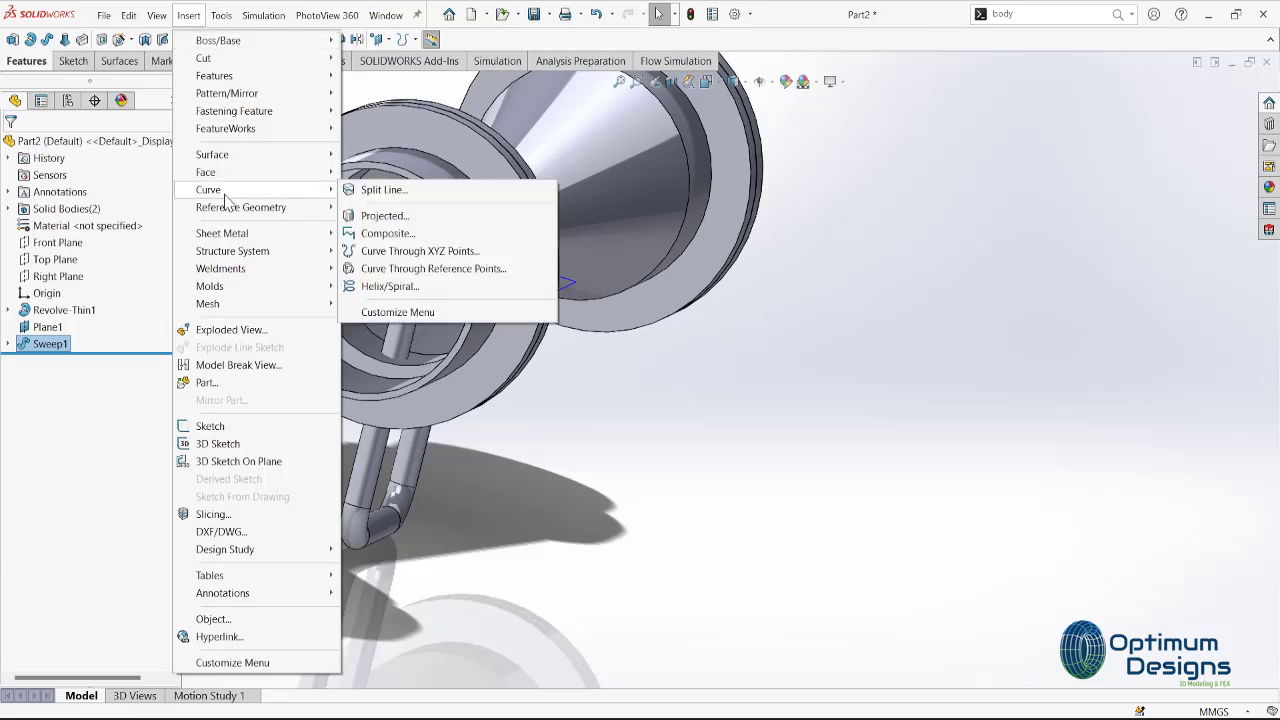
{"action": "mouse_move", "coordinate": [214, 75]}
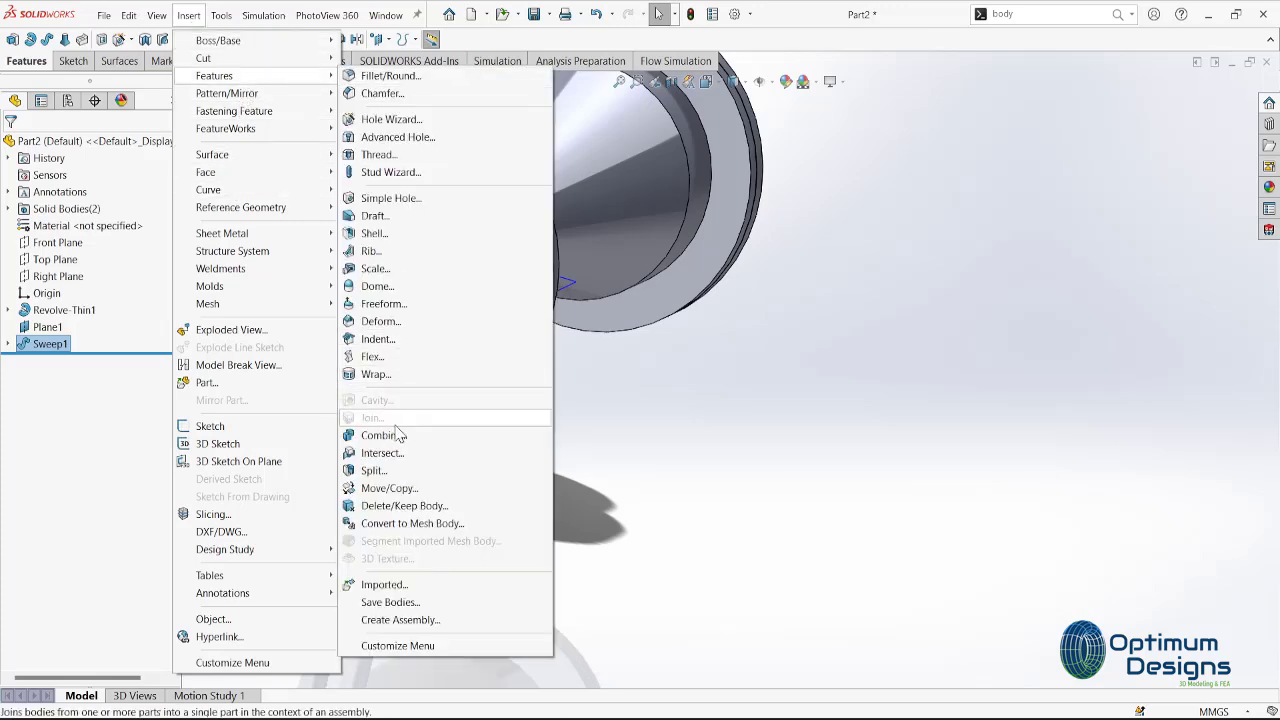
{"action": "left_click", "coordinate": [393, 453]}
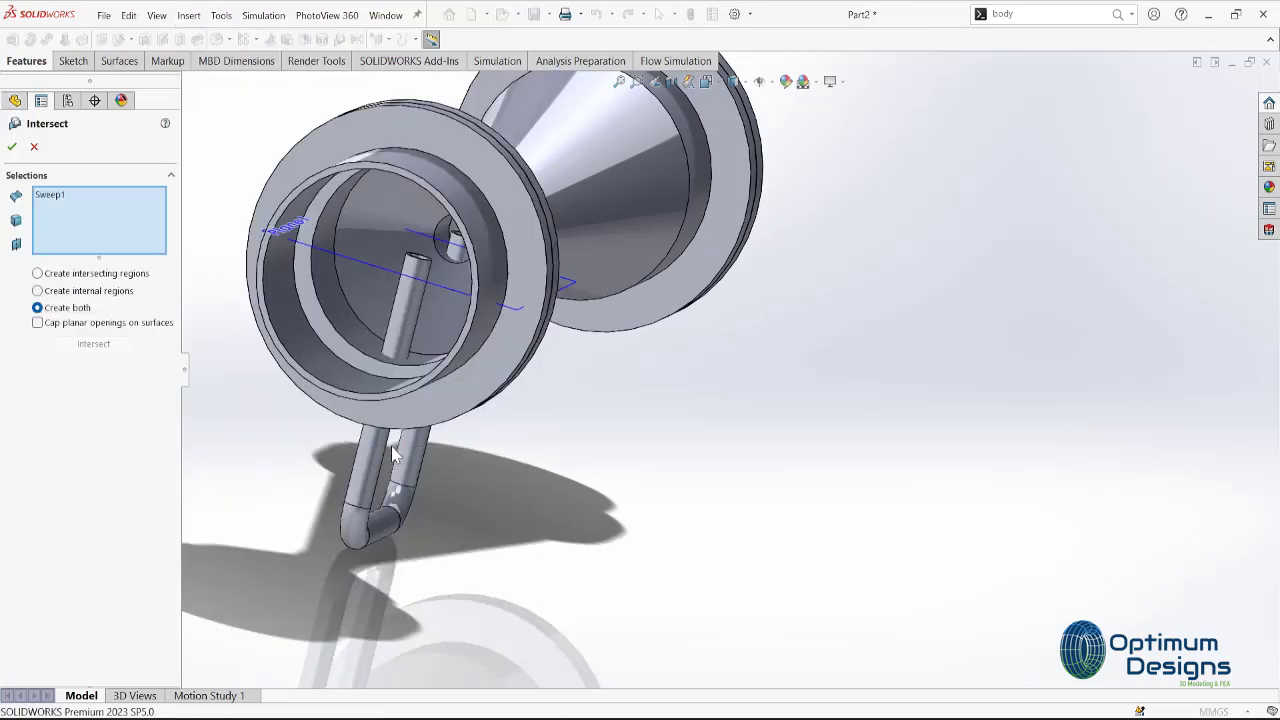
{"action": "left_click", "coordinate": [310, 345]}
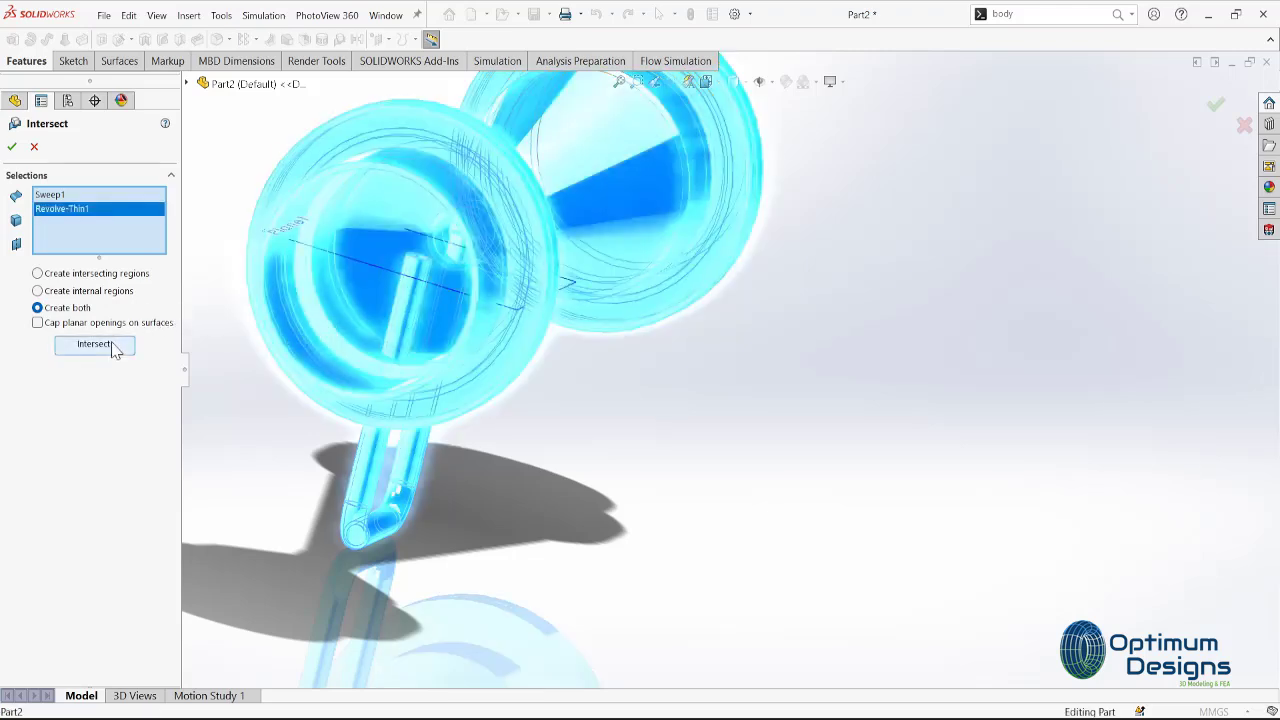
{"action": "left_click", "coordinate": [117, 277]}
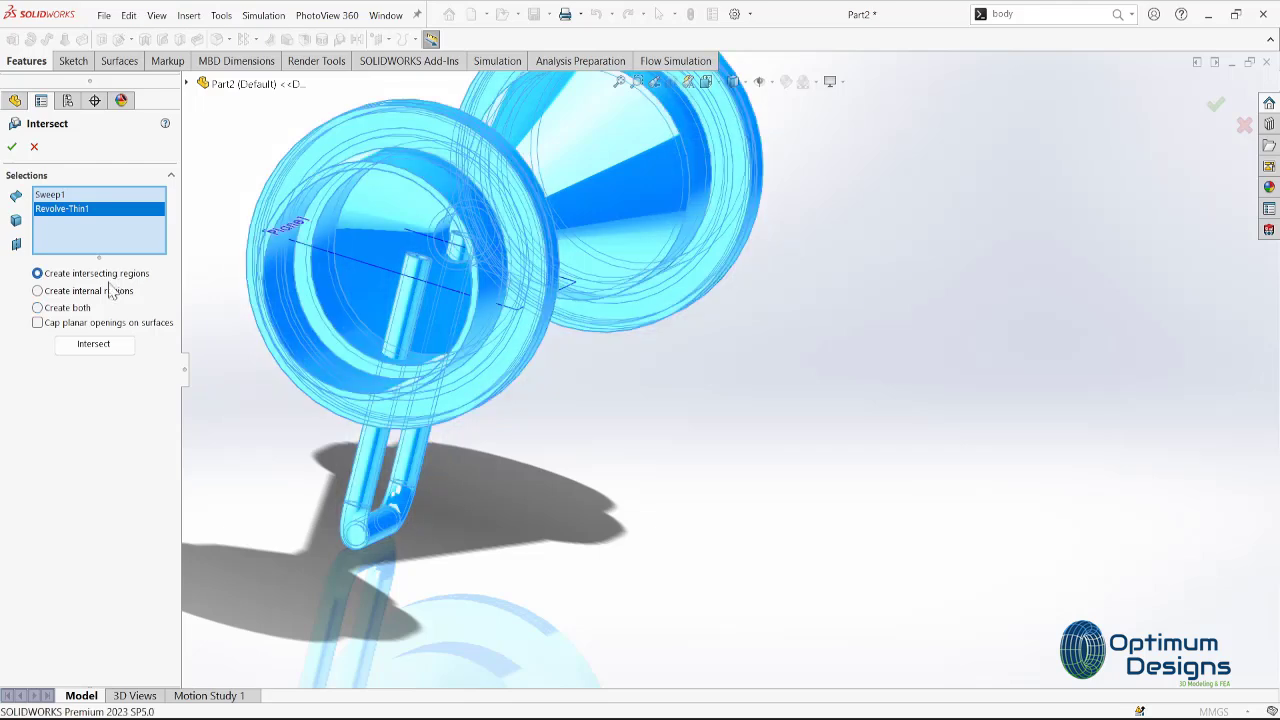
{"action": "left_click", "coordinate": [107, 292]}
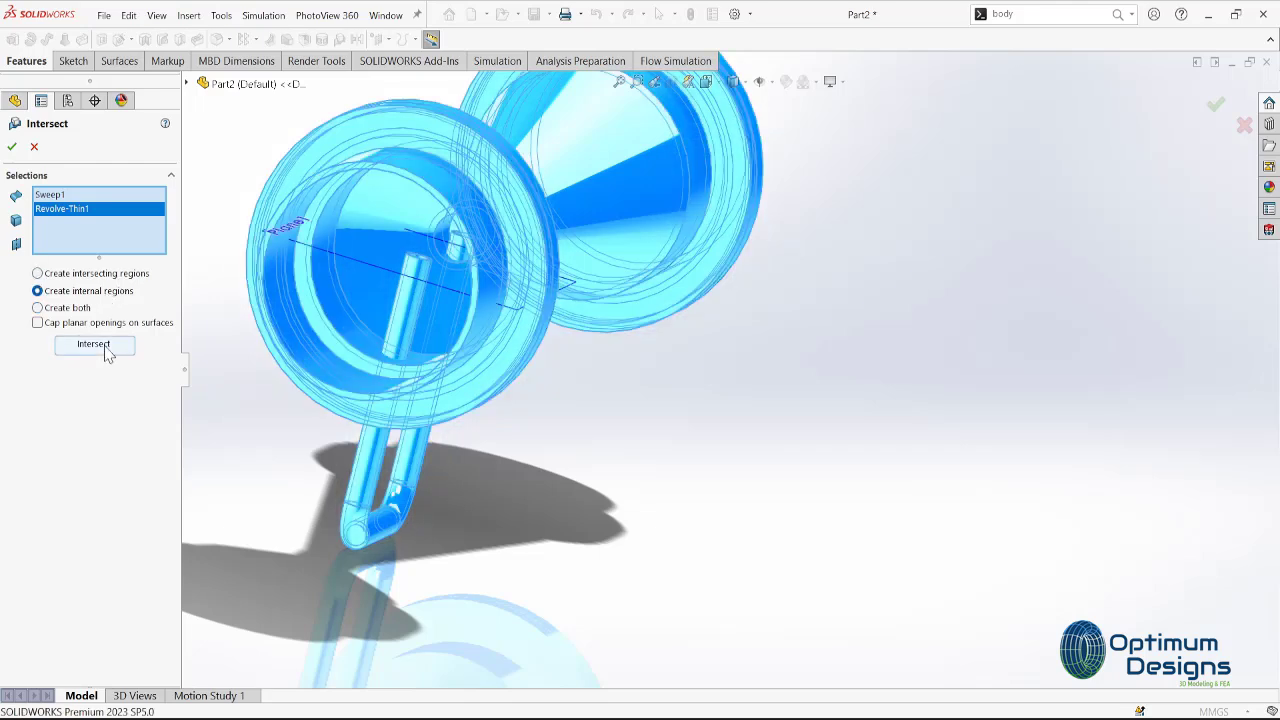
{"action": "left_click", "coordinate": [86, 308]}
{"action": "left_click", "coordinate": [90, 346]}
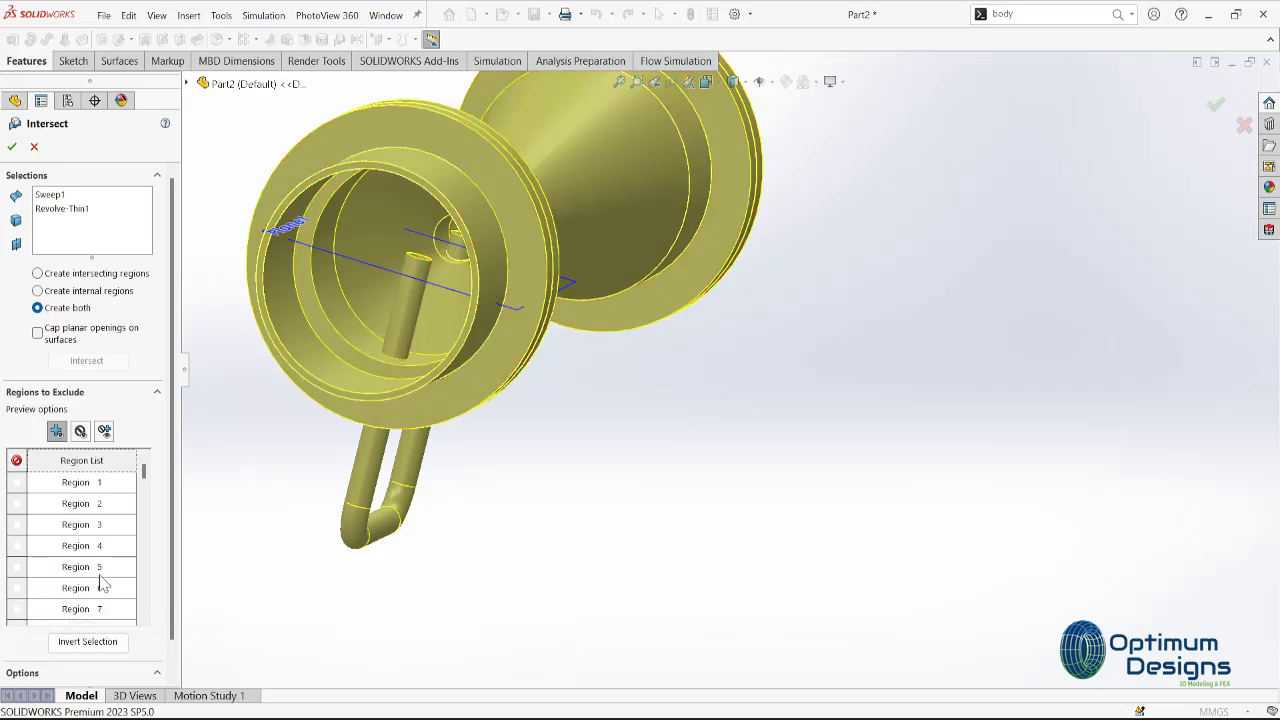
Review the region list from a side-on view, previewing Region 9 in the model.
{"action": "scroll", "coordinate": [100, 578], "scroll_direction": "down", "scroll_amount": 1}
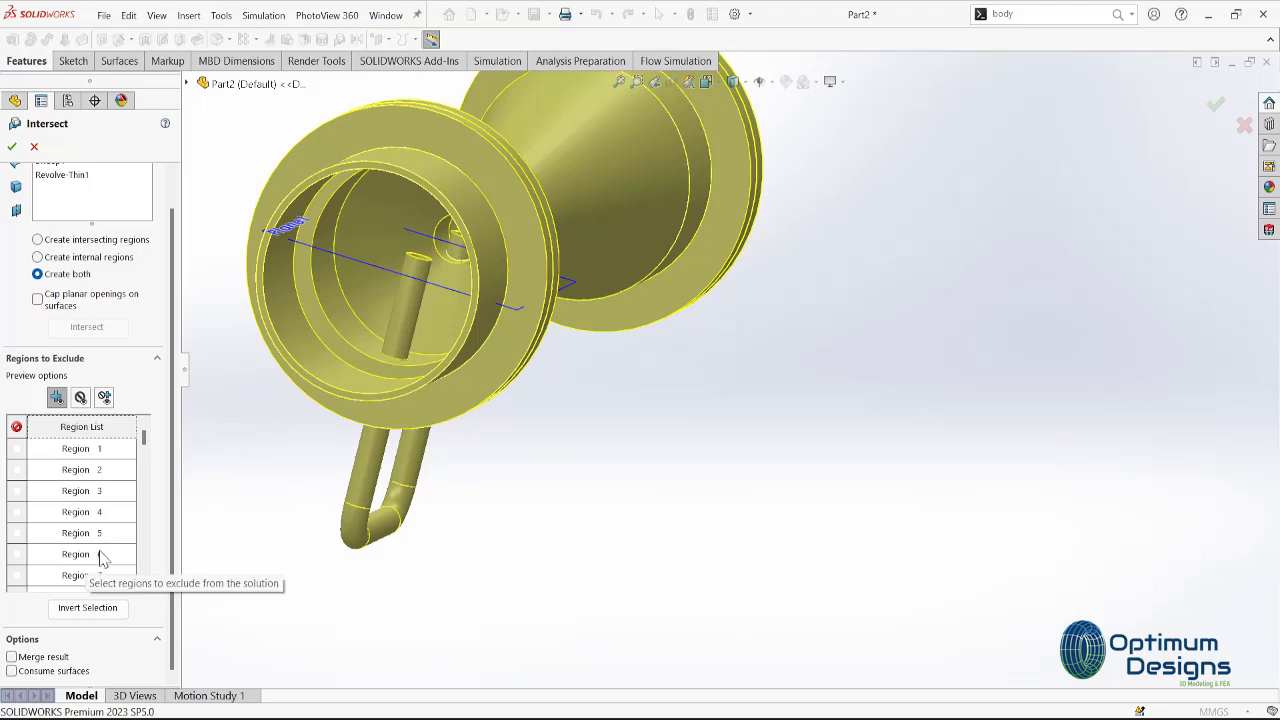
{"action": "scroll", "coordinate": [600, 515], "scroll_direction": "up", "scroll_amount": 4}
{"action": "mouse_move", "coordinate": [608, 514]}
{"action": "middle_mouse_down"}
{"action": "mouse_move", "coordinate": [557, 456]}
{"action": "mouse_move", "coordinate": [620, 491]}
{"action": "middle_mouse_up"}
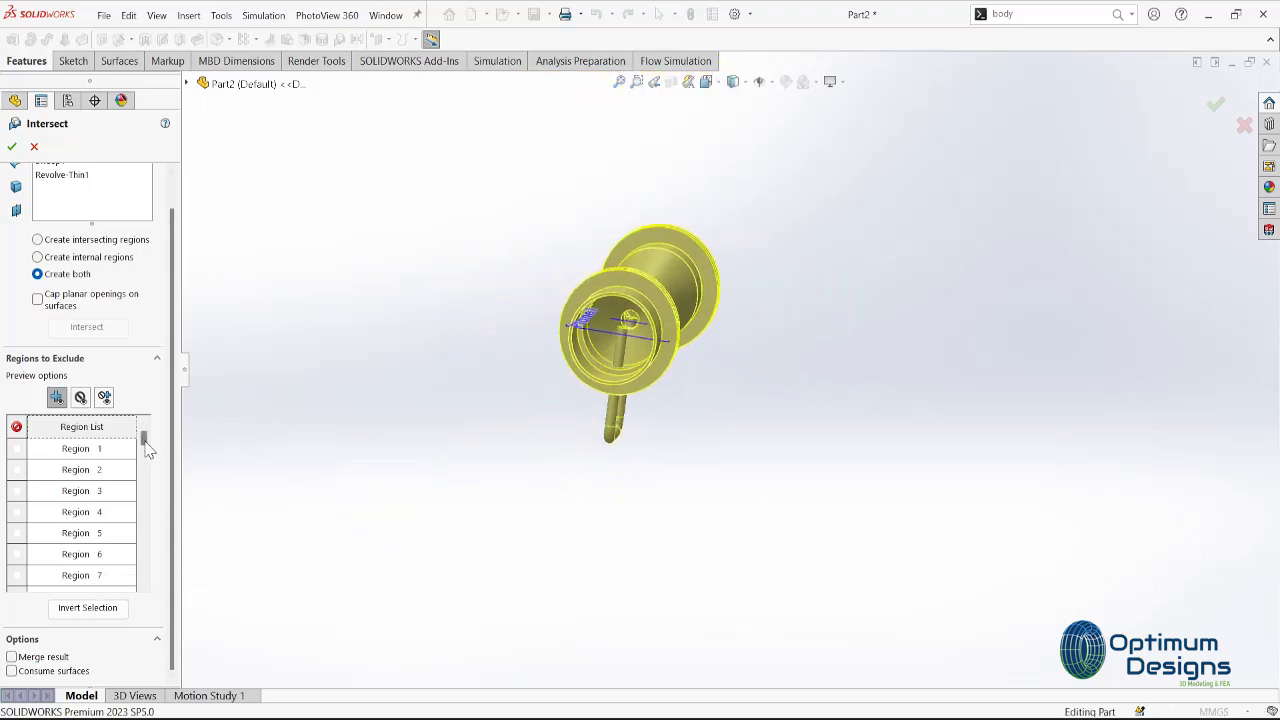
{"action": "left_click_drag", "start_coordinate": [152, 538], "coordinate": [137, 588]}
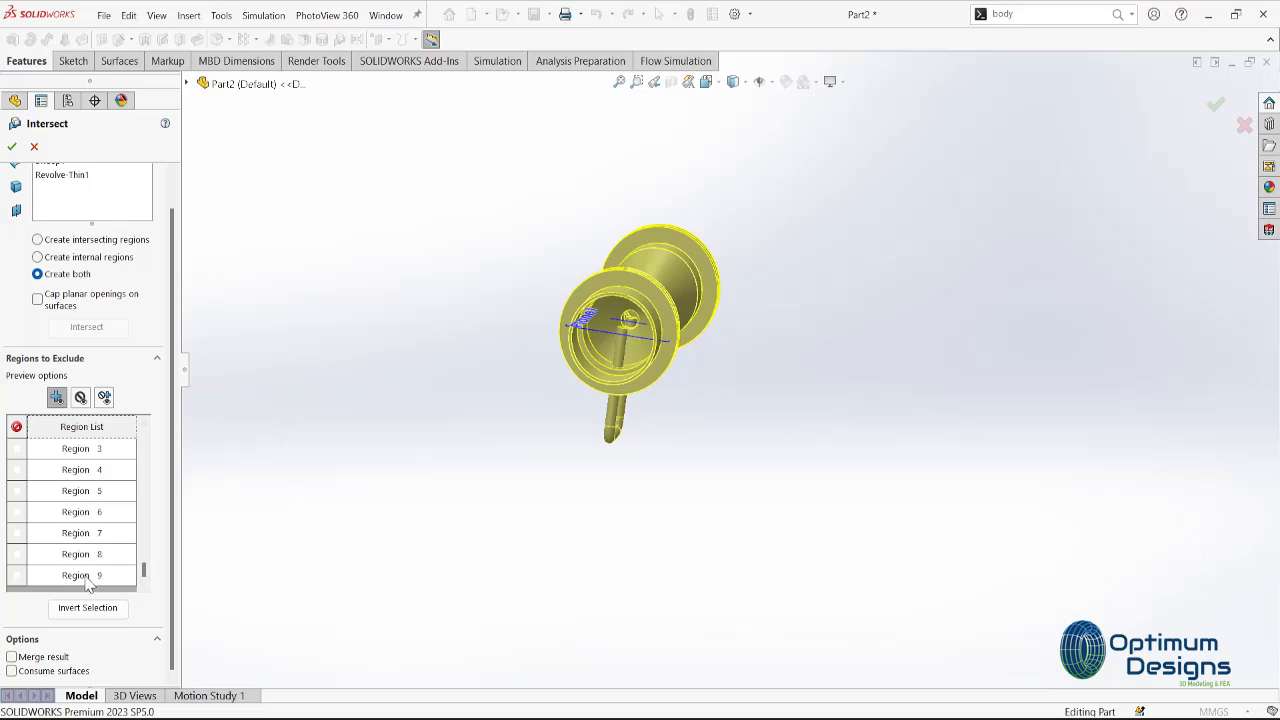
{"action": "left_click", "coordinate": [88, 578]}
{"action": "left_click", "coordinate": [17, 575]}
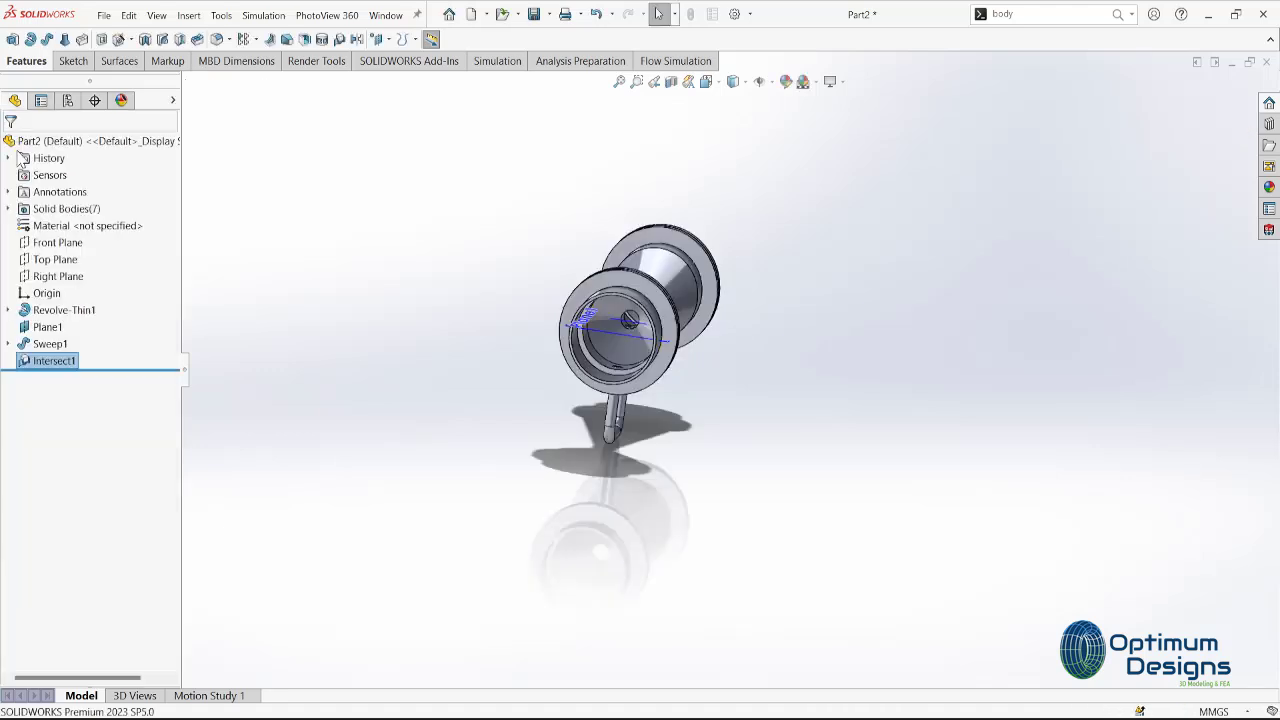
Turn on a section view and open a new sketch on the Top Plane, viewed normal to it.
{"action": "left_click", "coordinate": [686, 82]}
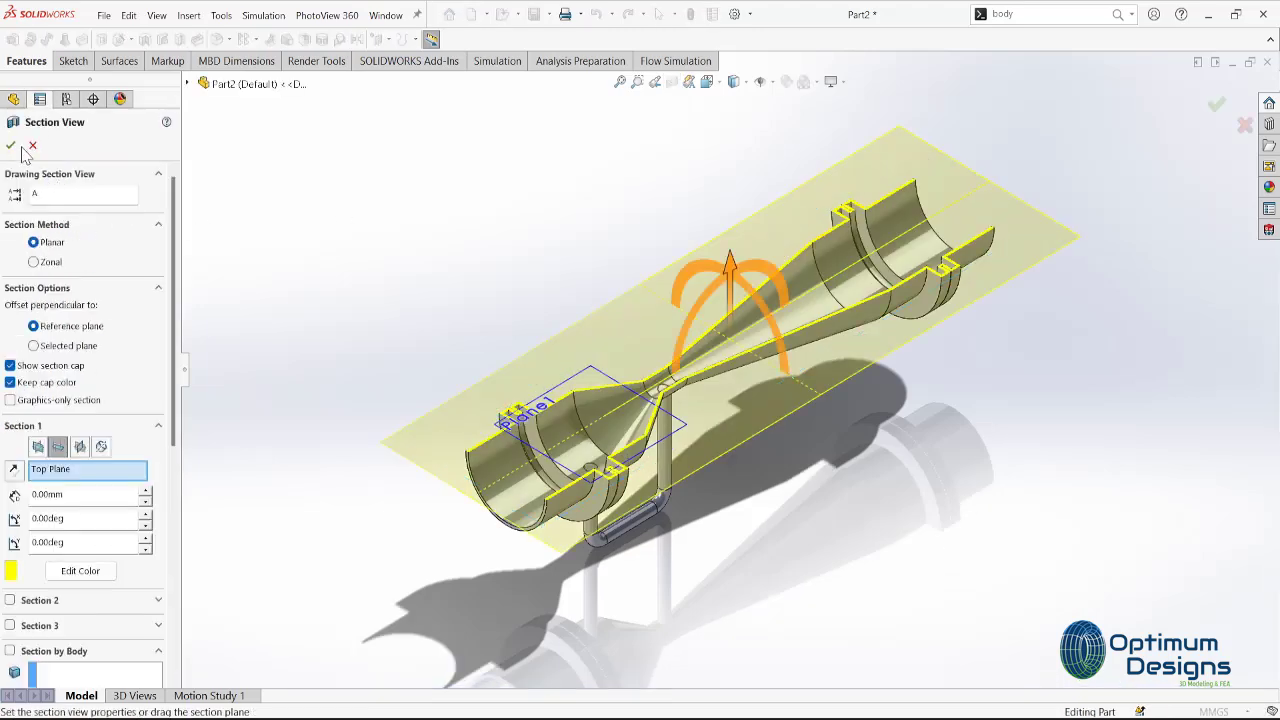
{"action": "left_click", "coordinate": [10, 145]}
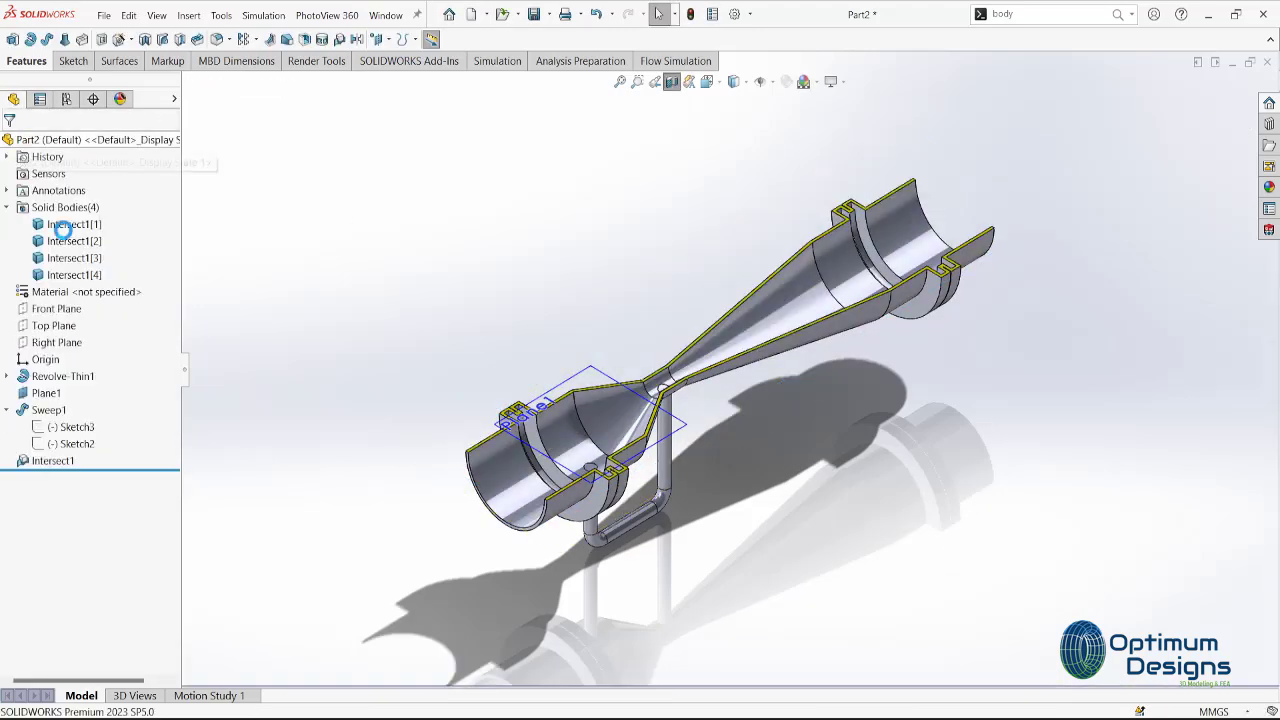
{"action": "right_click", "coordinate": [55, 326]}
{"action": "left_click", "coordinate": [141, 318]}
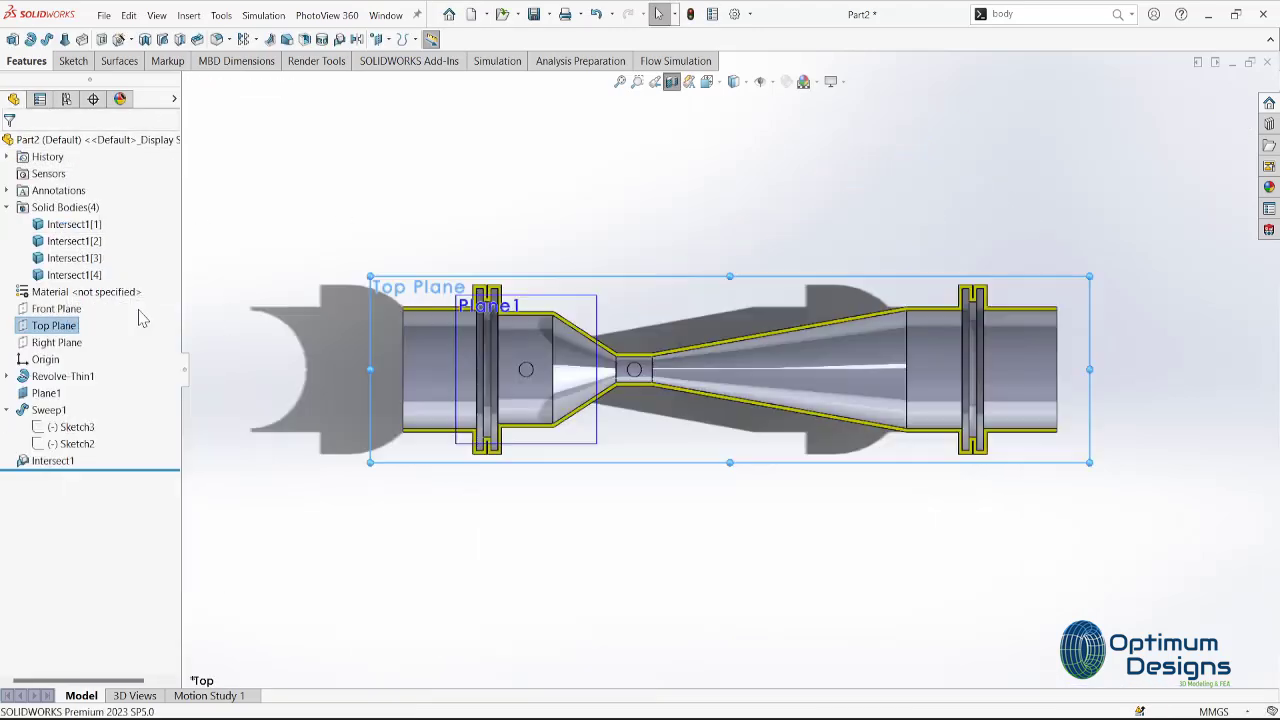
{"action": "right_click", "coordinate": [52, 328]}
{"action": "left_click", "coordinate": [60, 303]}
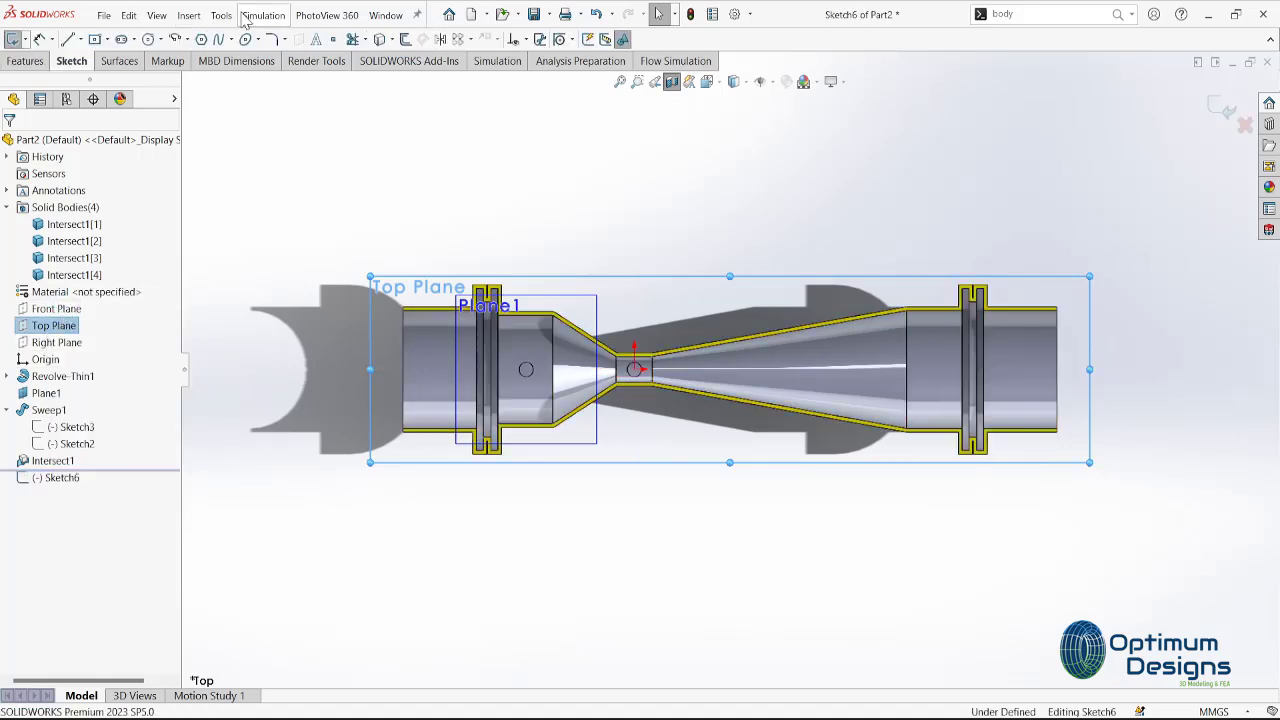
Draw a 16 mm radius circle concentric with the existing small circle and exit the sketch.
{"action": "left_click", "coordinate": [148, 39]}
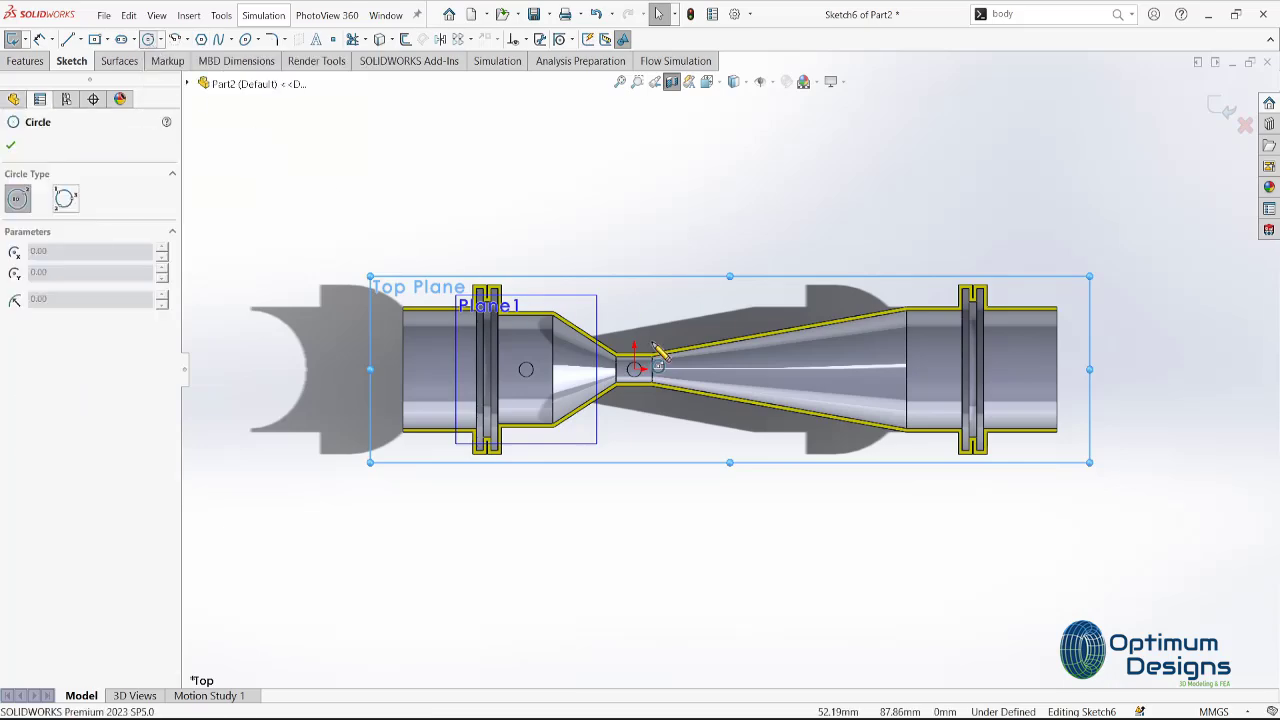
{"action": "scroll", "coordinate": [640, 372], "scroll_direction": "down", "scroll_amount": 2}
{"action": "scroll", "coordinate": [514, 386], "scroll_direction": "down", "scroll_amount": 3}
{"action": "scroll", "coordinate": [528, 371], "scroll_direction": "down", "scroll_amount": 2}
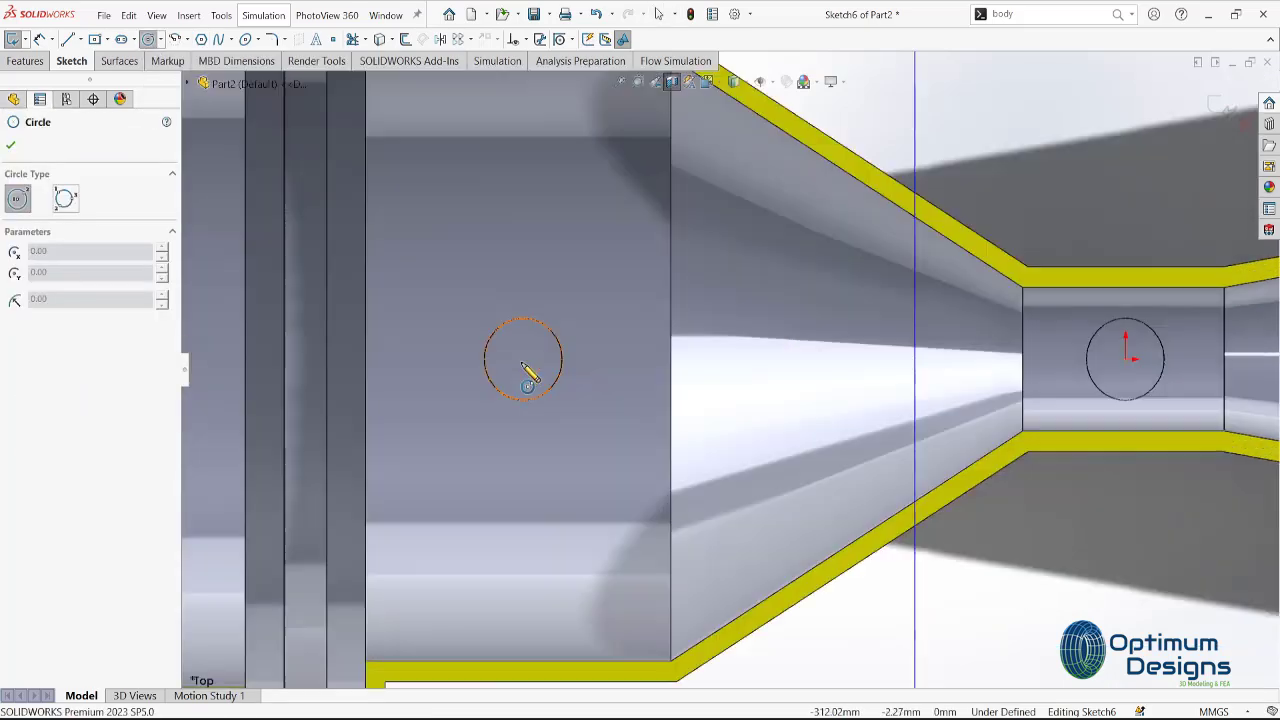
{"action": "scroll", "coordinate": [543, 385], "scroll_direction": "down", "scroll_amount": 2}
{"action": "left_click", "coordinate": [547, 358]}
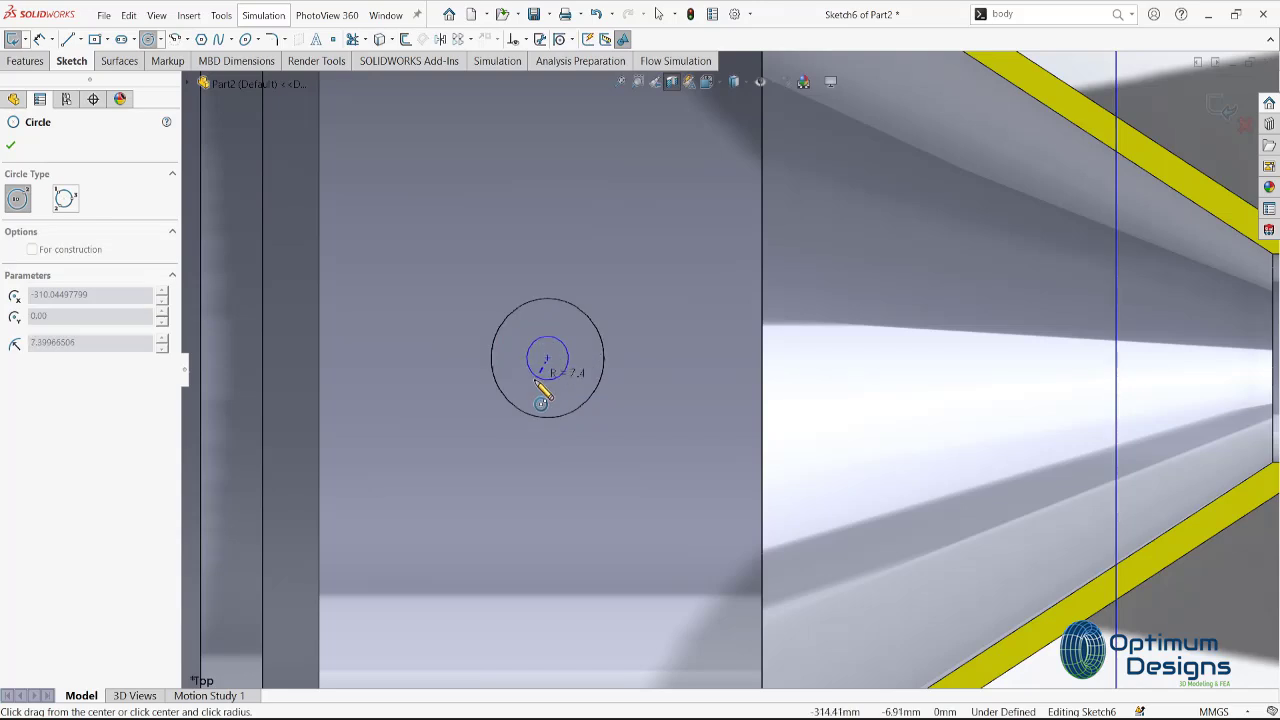
{"action": "left_click", "coordinate": [528, 398]}
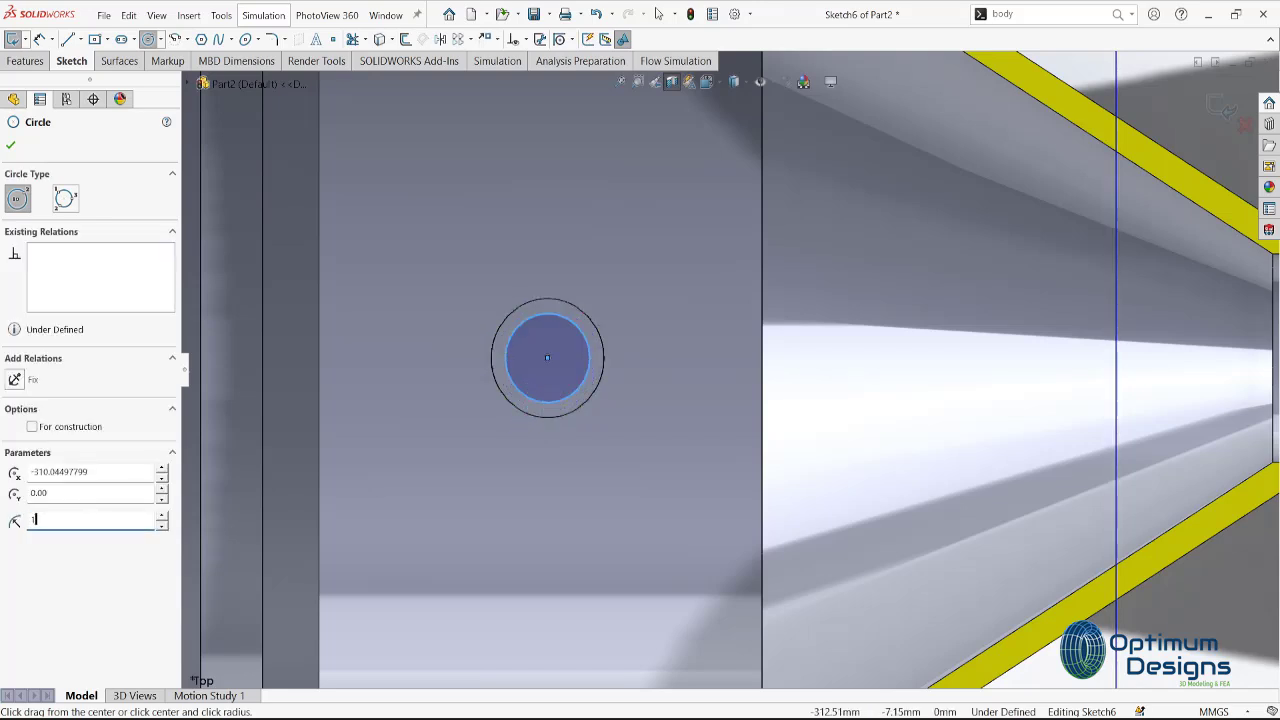
{"action": "left_click", "coordinate": [91, 520]}
{"action": "type", "text": "7.5"}
{"action": "type", "text": "16"}
{"action": "key", "text": "Return"}
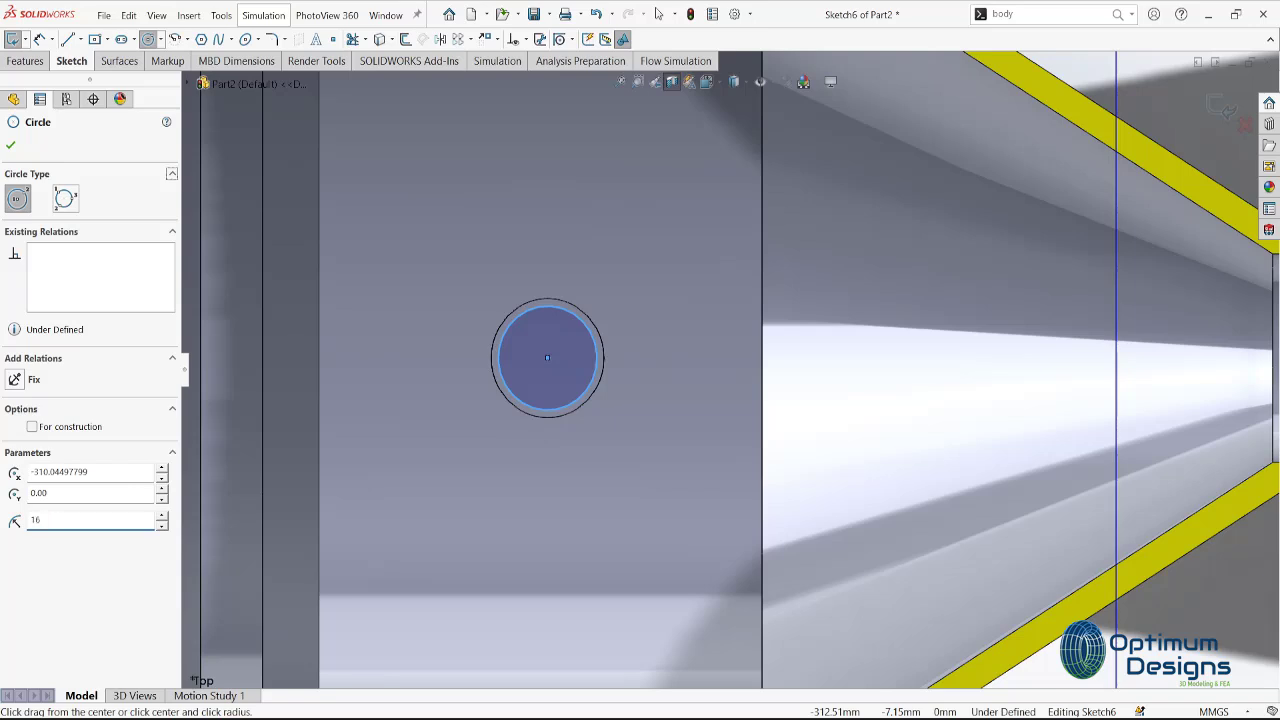
{"action": "key", "text": "Return"}
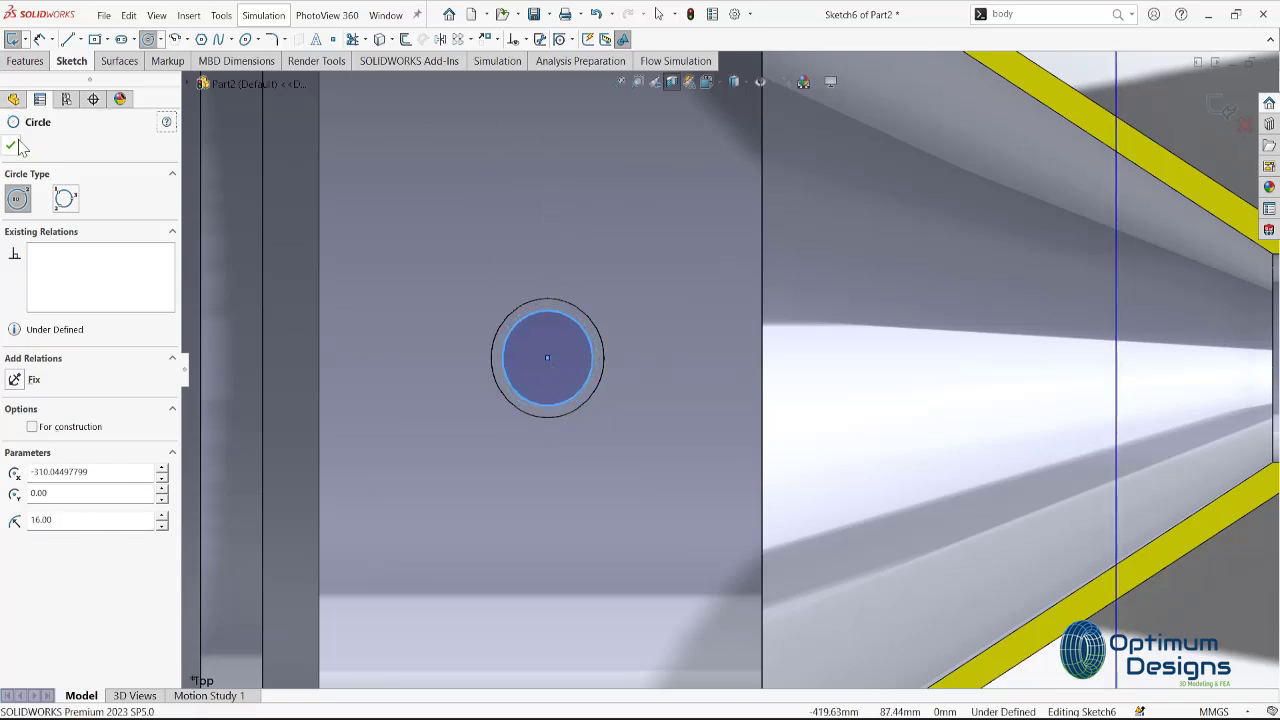
{"action": "left_click", "coordinate": [12, 146]}
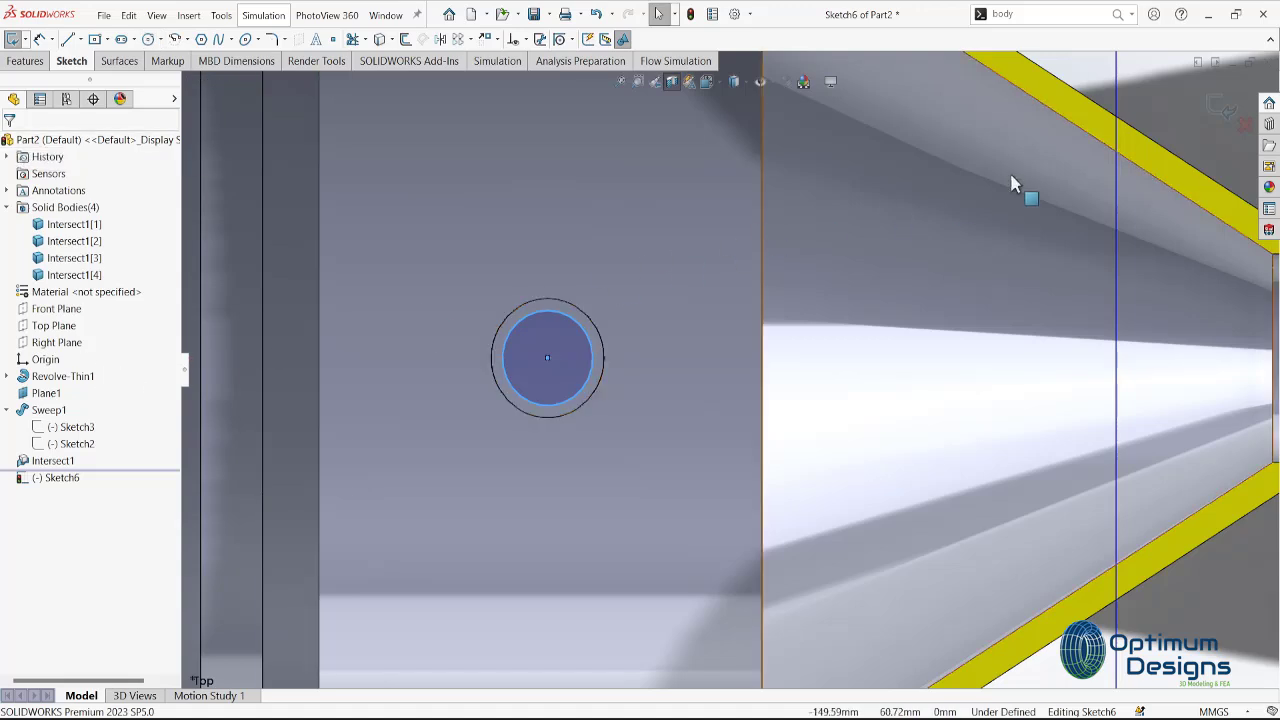
{"action": "left_click", "coordinate": [1230, 110]}
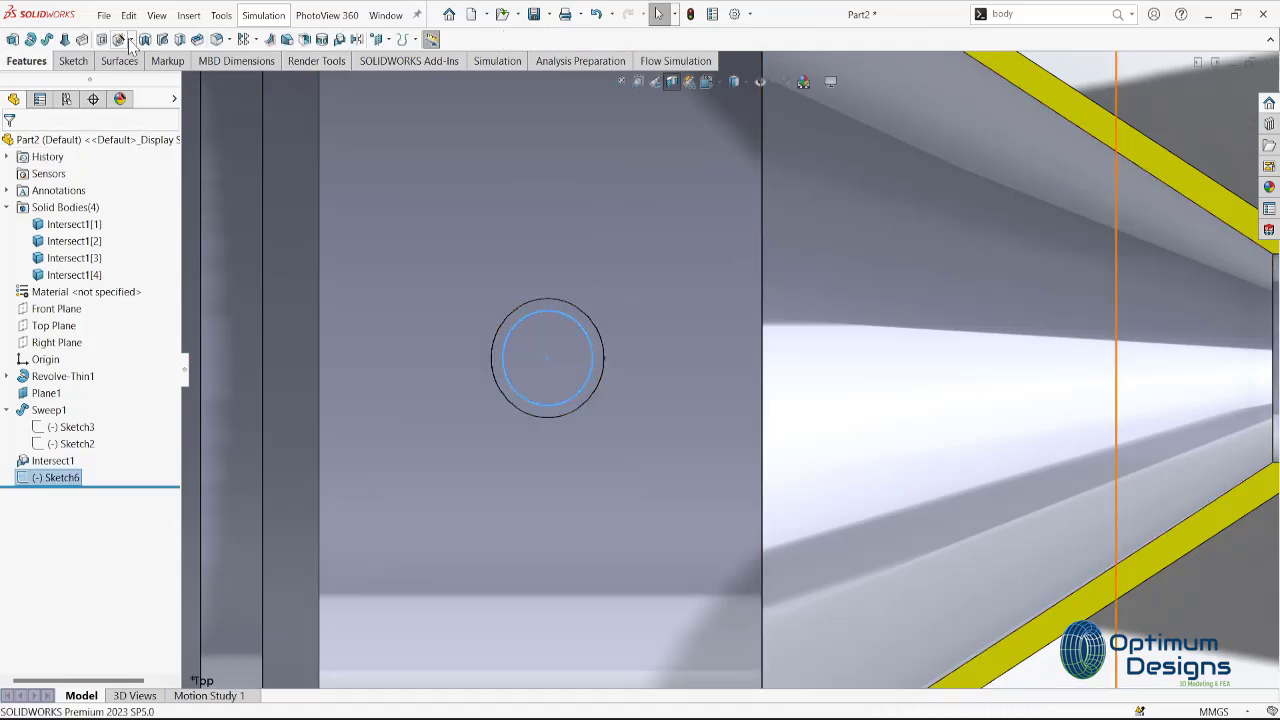
Create Cut-Sweep4 with Sketch6 as profile and Sketch2 under Sweep1 as path, then turn off Section View.
{"action": "left_click", "coordinate": [163, 39]}
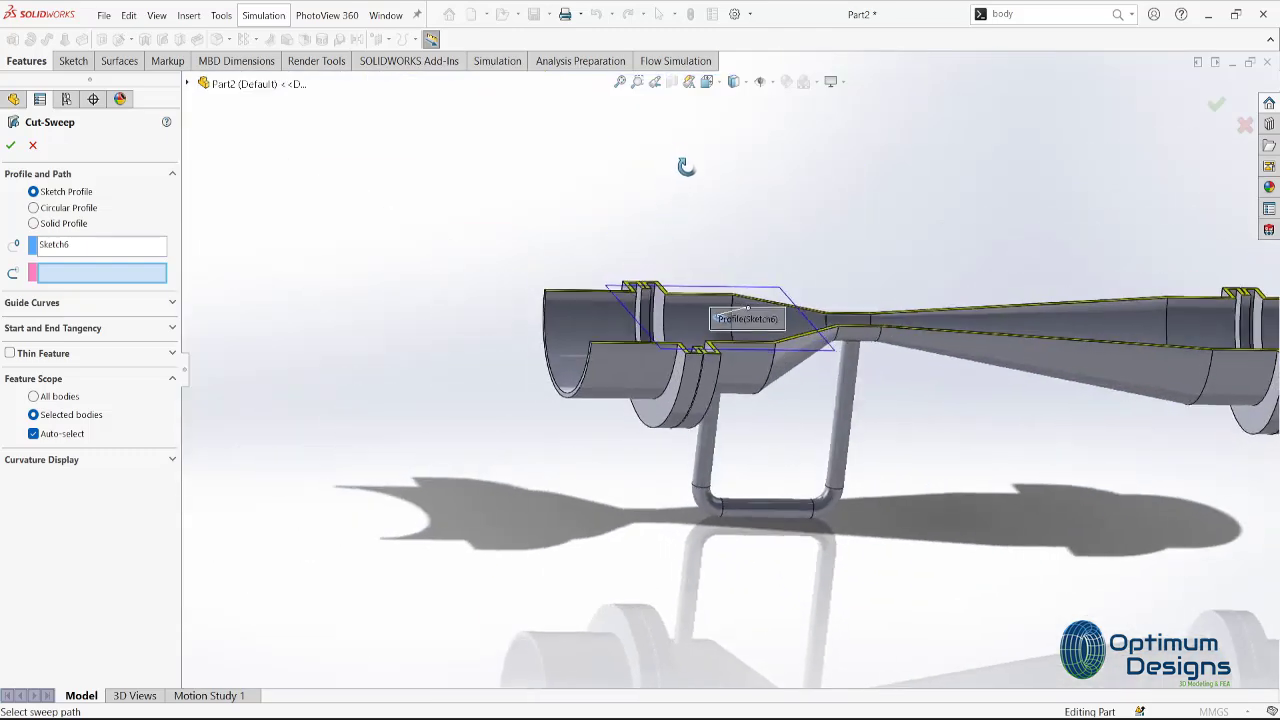
{"action": "left_click", "coordinate": [188, 84]}
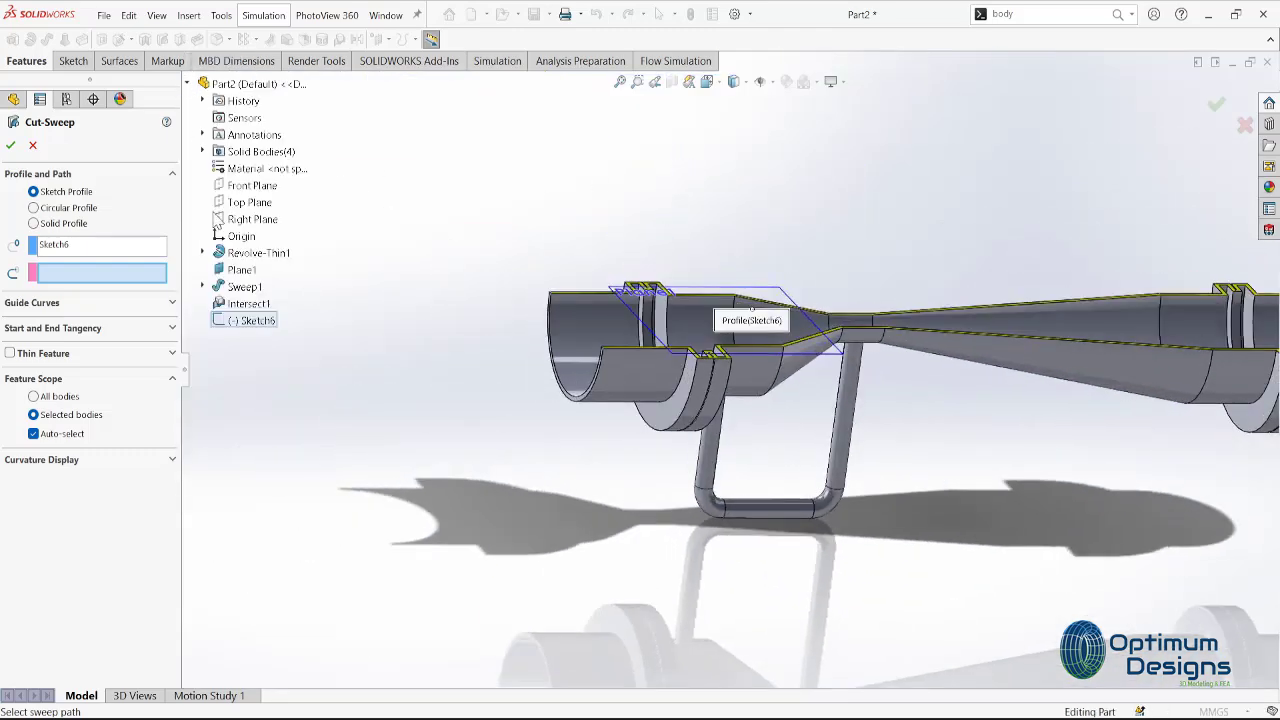
{"action": "left_click", "coordinate": [203, 287]}
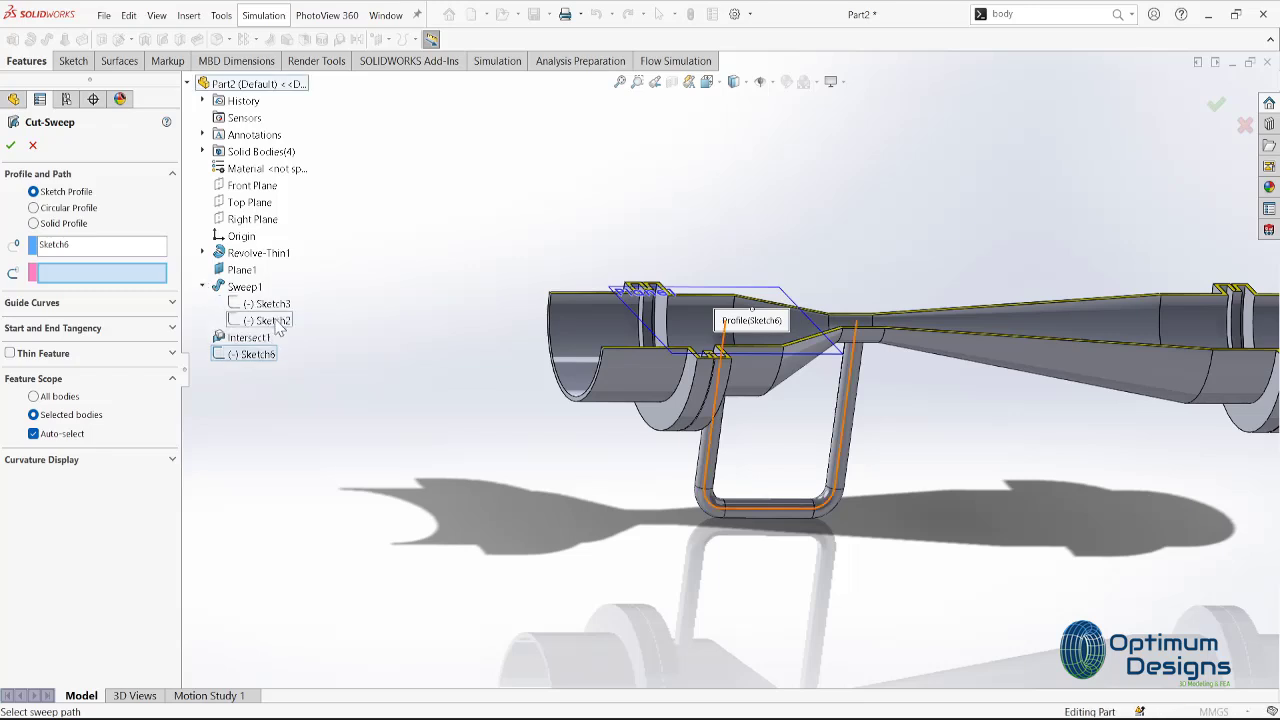
{"action": "left_click", "coordinate": [279, 328]}
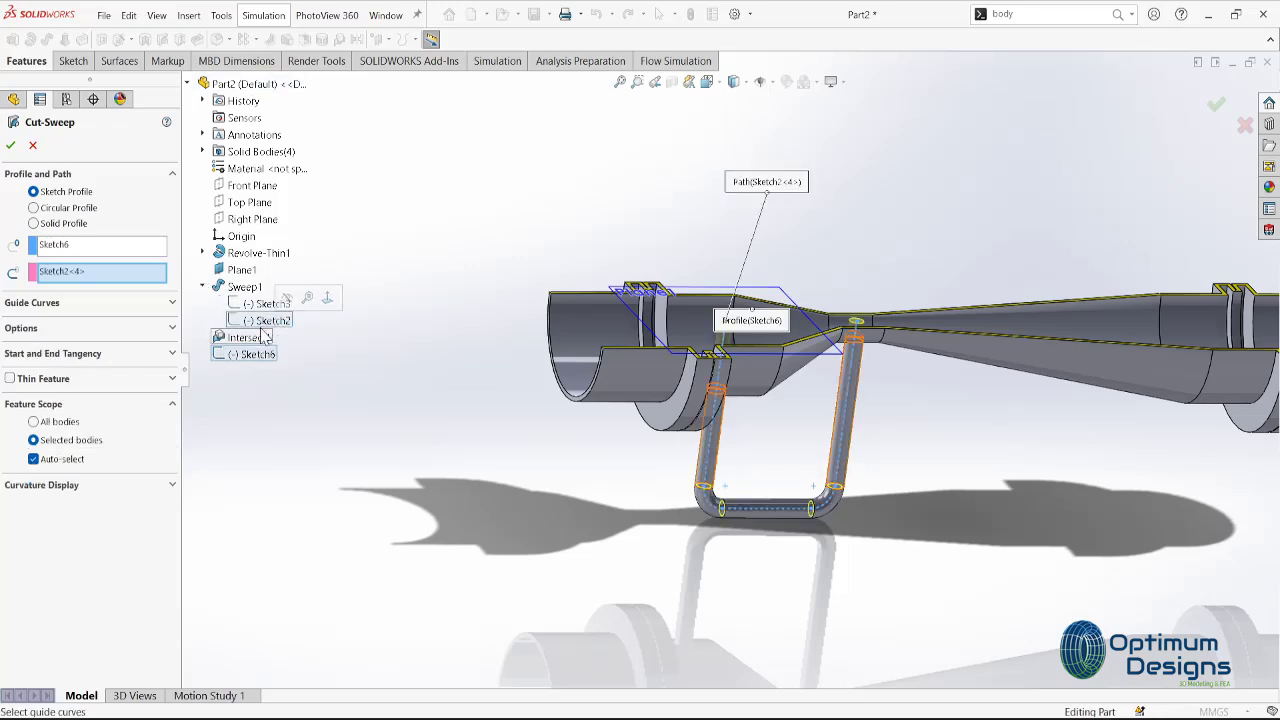
{"action": "left_click", "coordinate": [11, 147]}
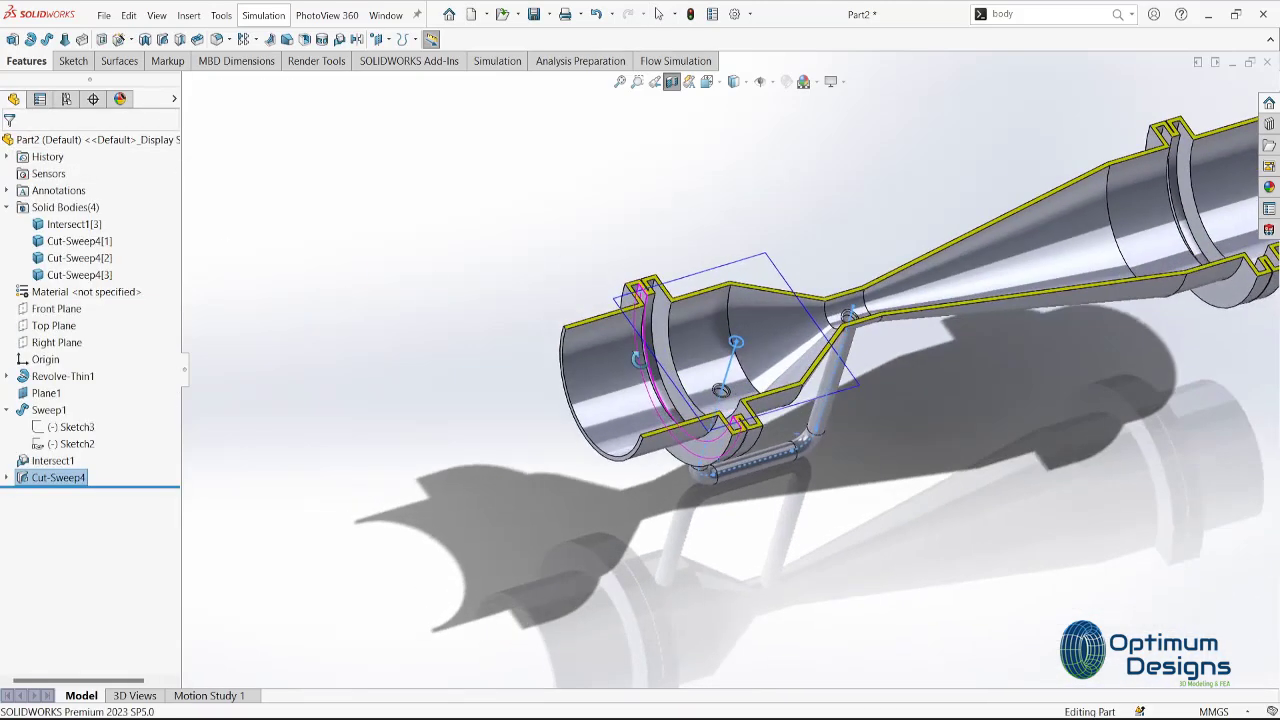
{"action": "left_click", "coordinate": [672, 82]}
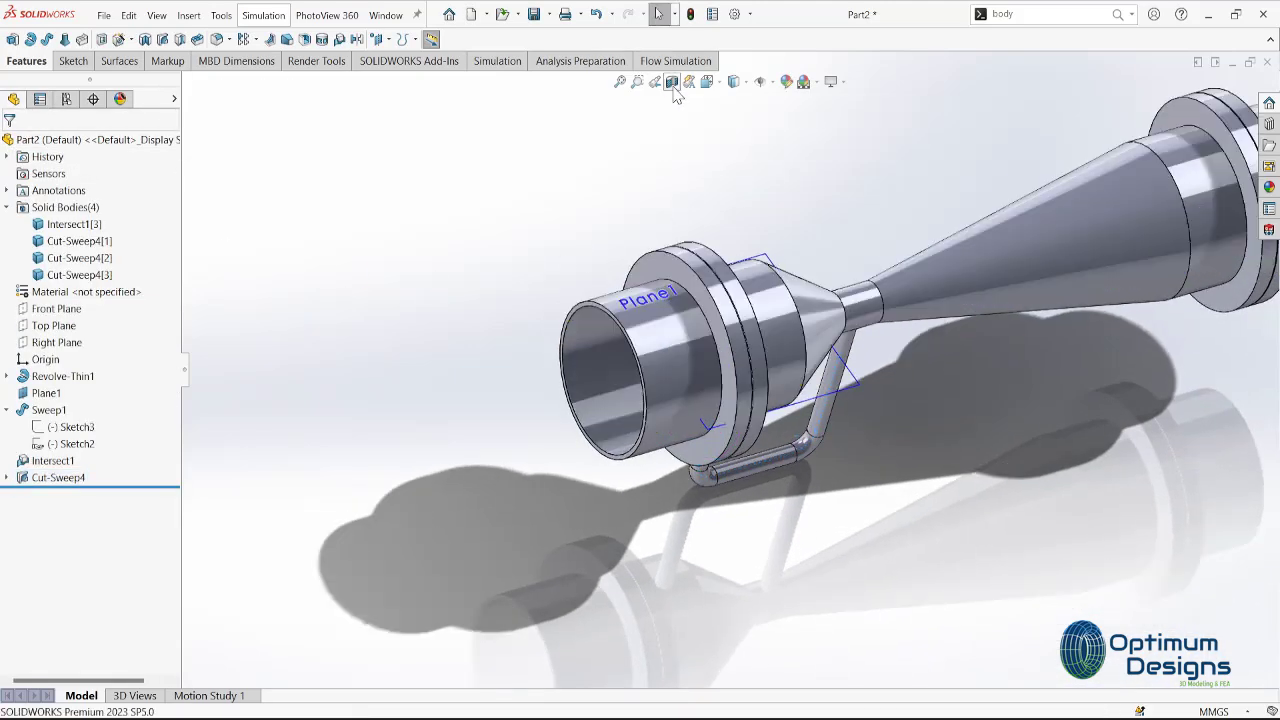
Section the model along the Front Plane and hide Plane1.
{"action": "left_click", "coordinate": [672, 82]}
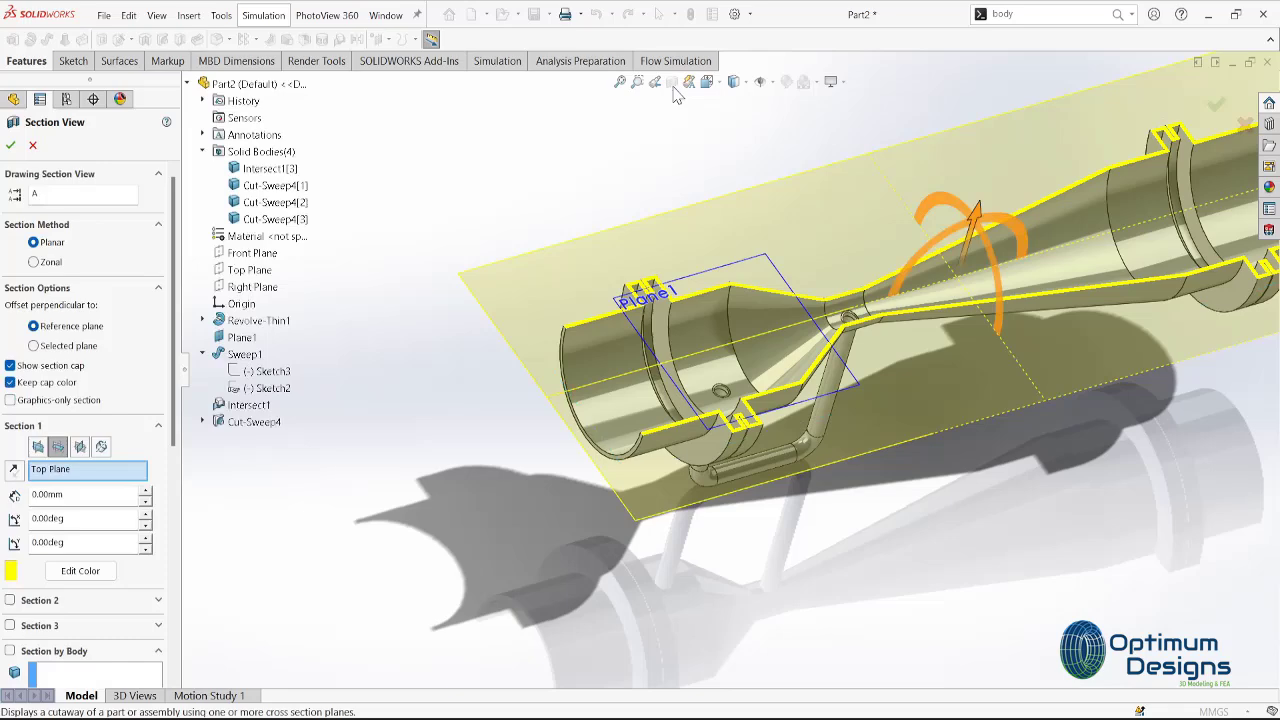
{"action": "left_click", "coordinate": [38, 447]}
{"action": "left_click", "coordinate": [11, 145]}
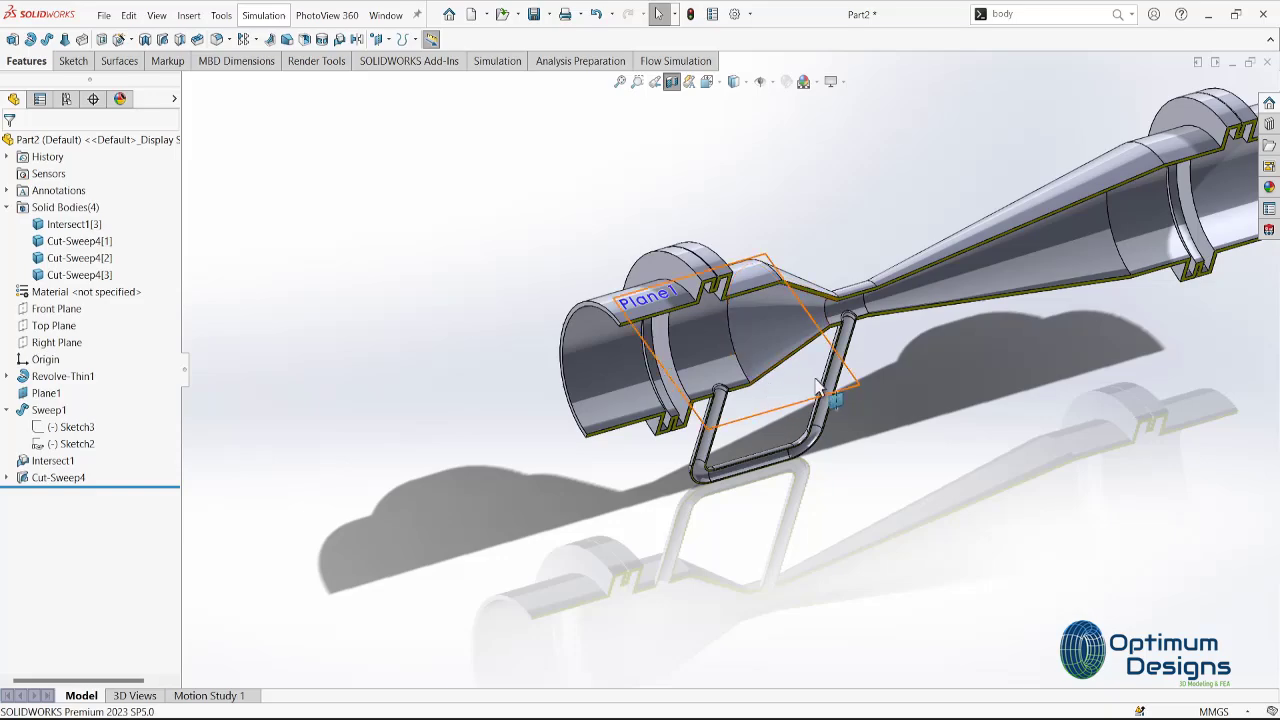
{"action": "right_click", "coordinate": [815, 323]}
{"action": "left_click", "coordinate": [868, 364]}
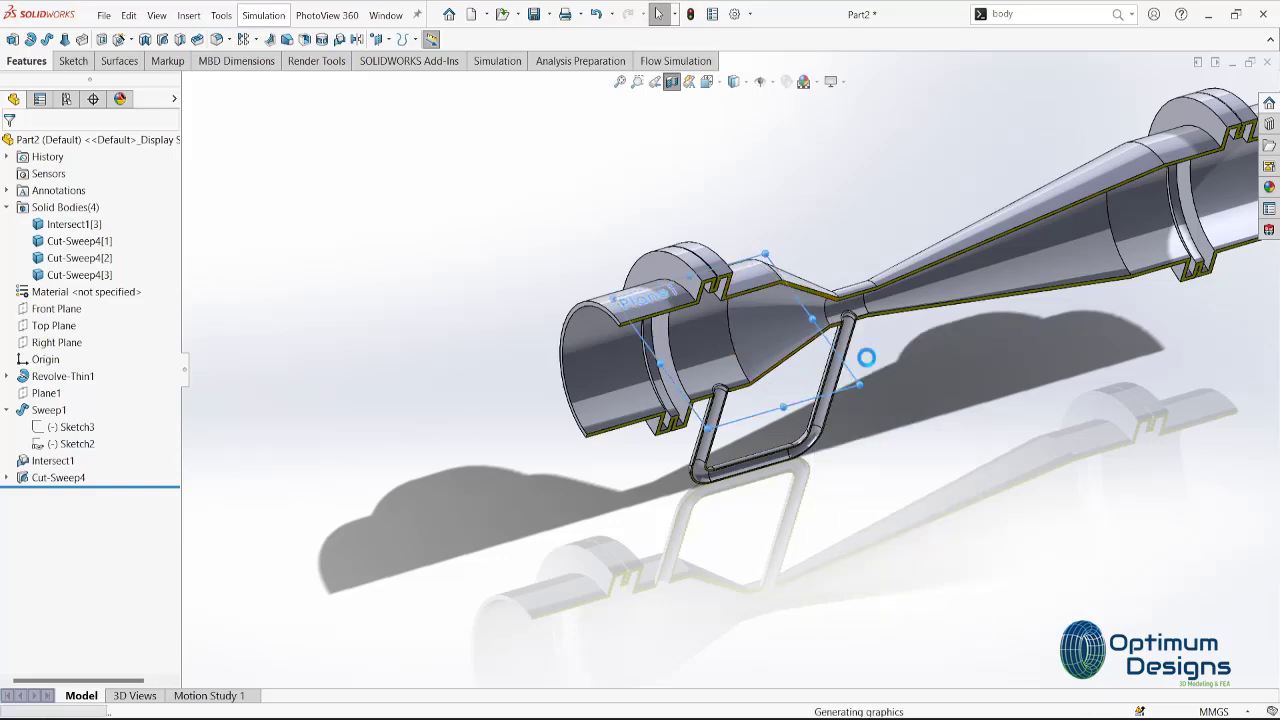
Switch to the Front view and zoom in to inspect the hollow U-tube.
{"action": "middle_click_drag", "start_coordinate": [867, 392], "coordinate": [822, 345]}
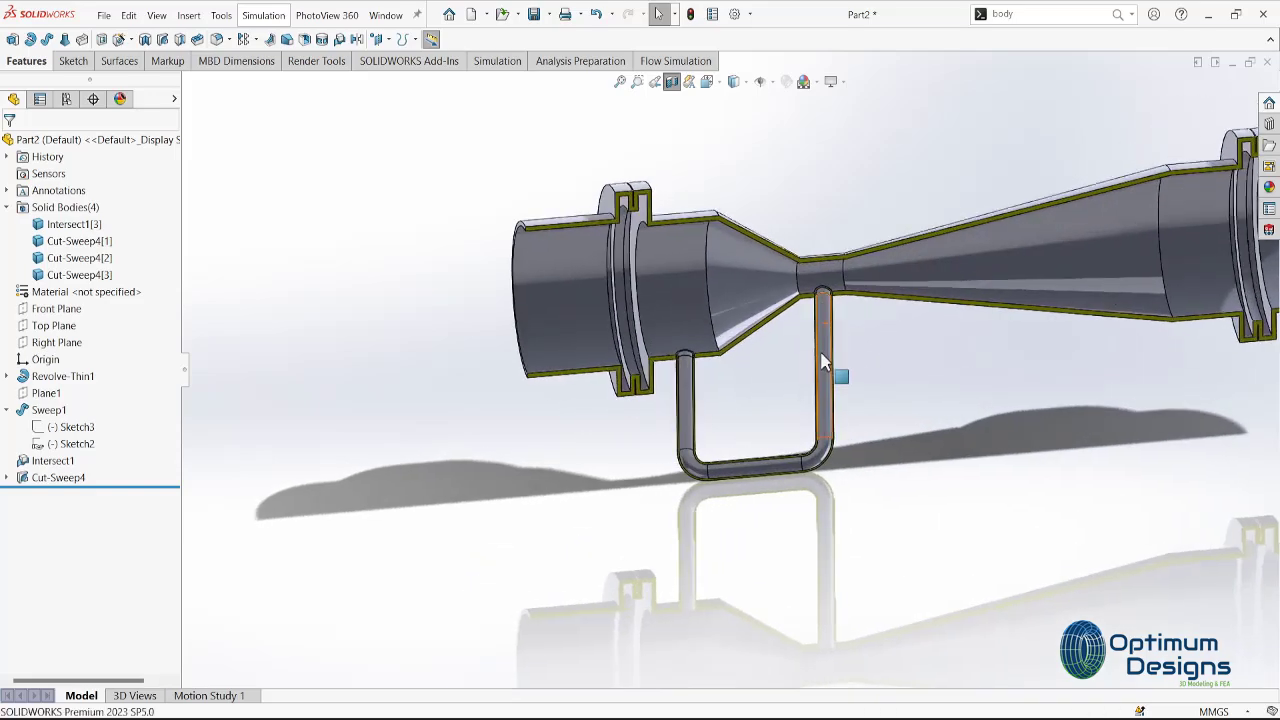
{"action": "key", "text": "space"}
{"action": "left_click", "coordinate": [640, 447]}
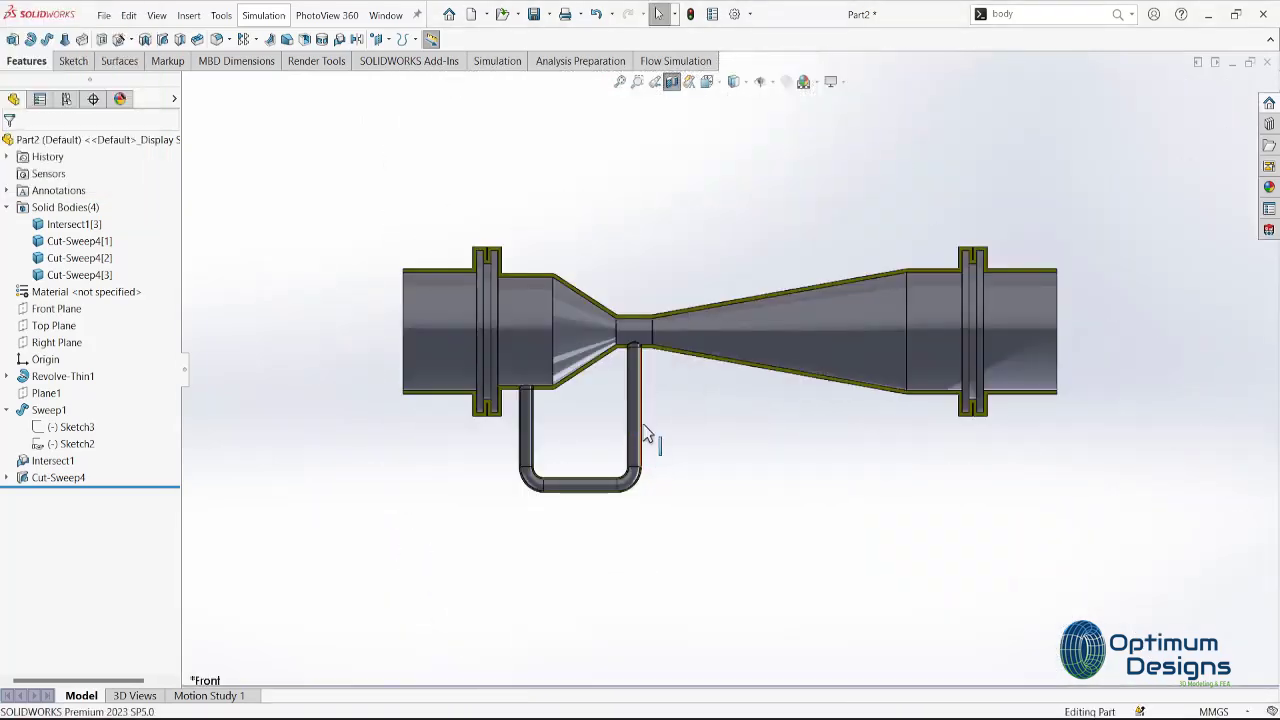
{"action": "scroll", "coordinate": [651, 437], "scroll_direction": "down", "scroll_amount": 3}
{"action": "scroll", "coordinate": [651, 360], "scroll_direction": "down", "scroll_amount": 3}
{"action": "scroll", "coordinate": [655, 370], "scroll_direction": "down", "scroll_amount": 3}
{"action": "scroll", "coordinate": [647, 318], "scroll_direction": "down", "scroll_amount": 1}
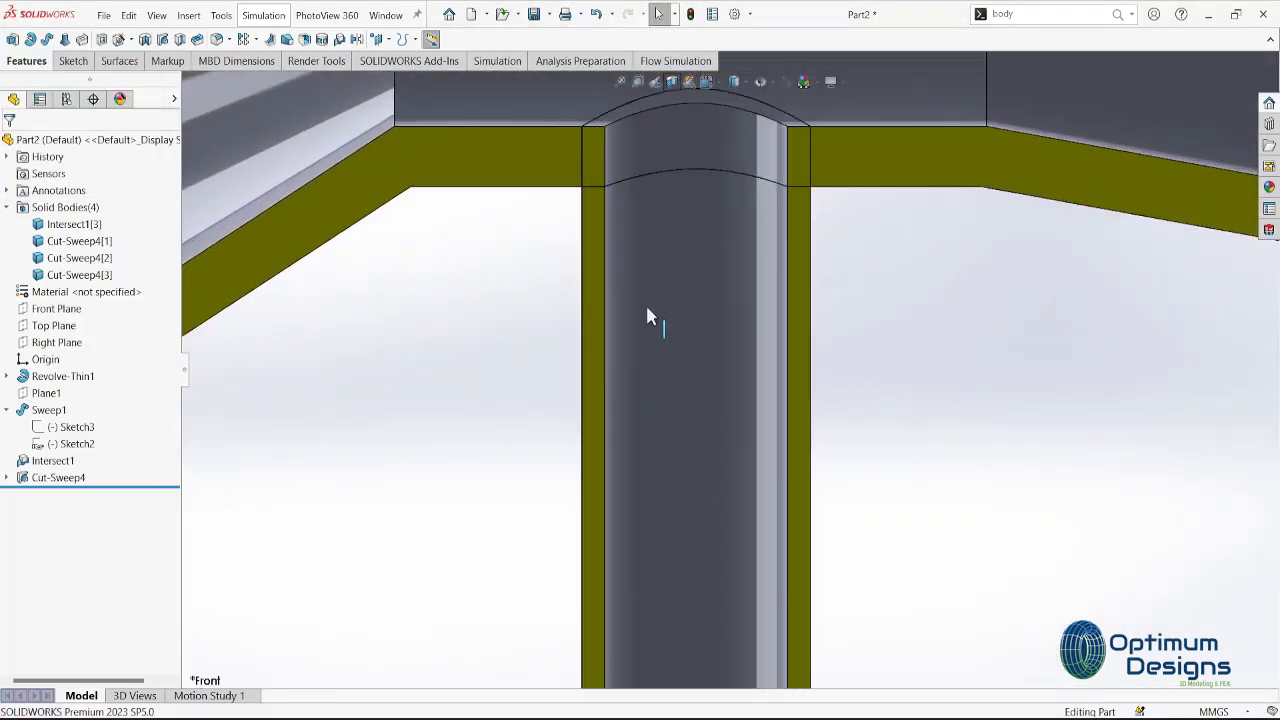
{"action": "scroll", "coordinate": [548, 378], "scroll_direction": "up", "scroll_amount": 3}
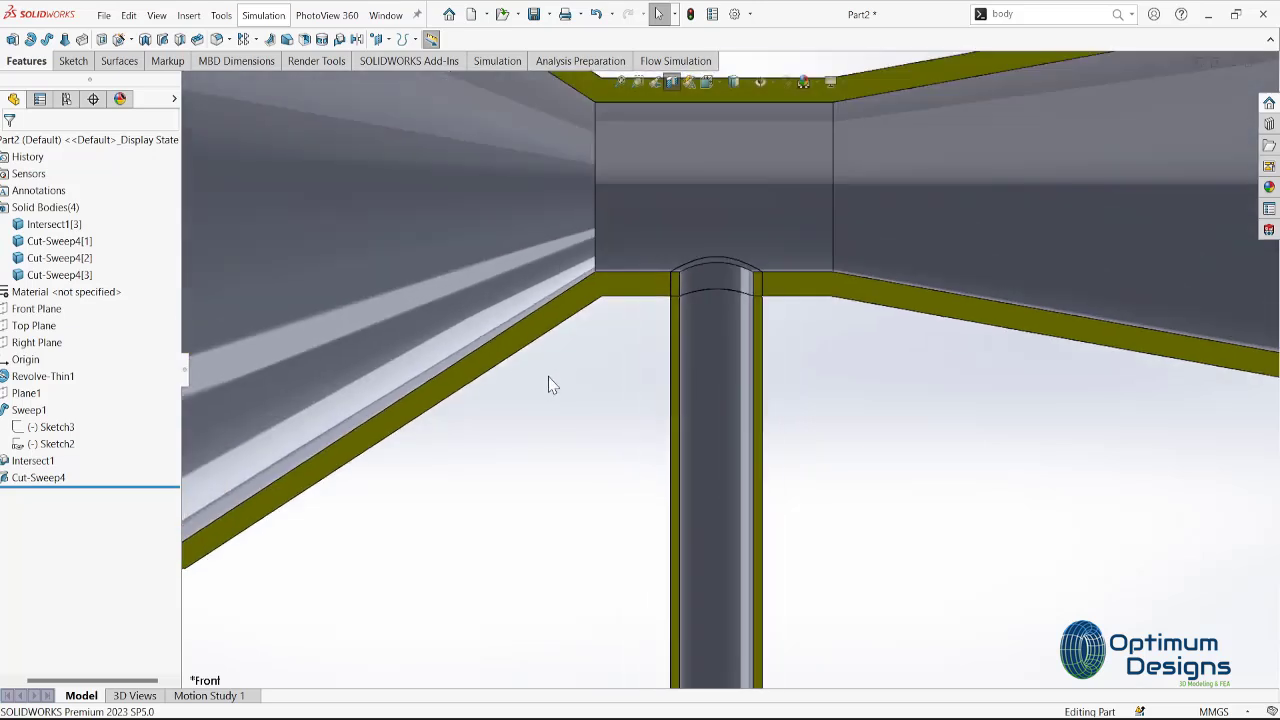
{"action": "scroll", "coordinate": [548, 378], "scroll_direction": "up", "scroll_amount": 5}
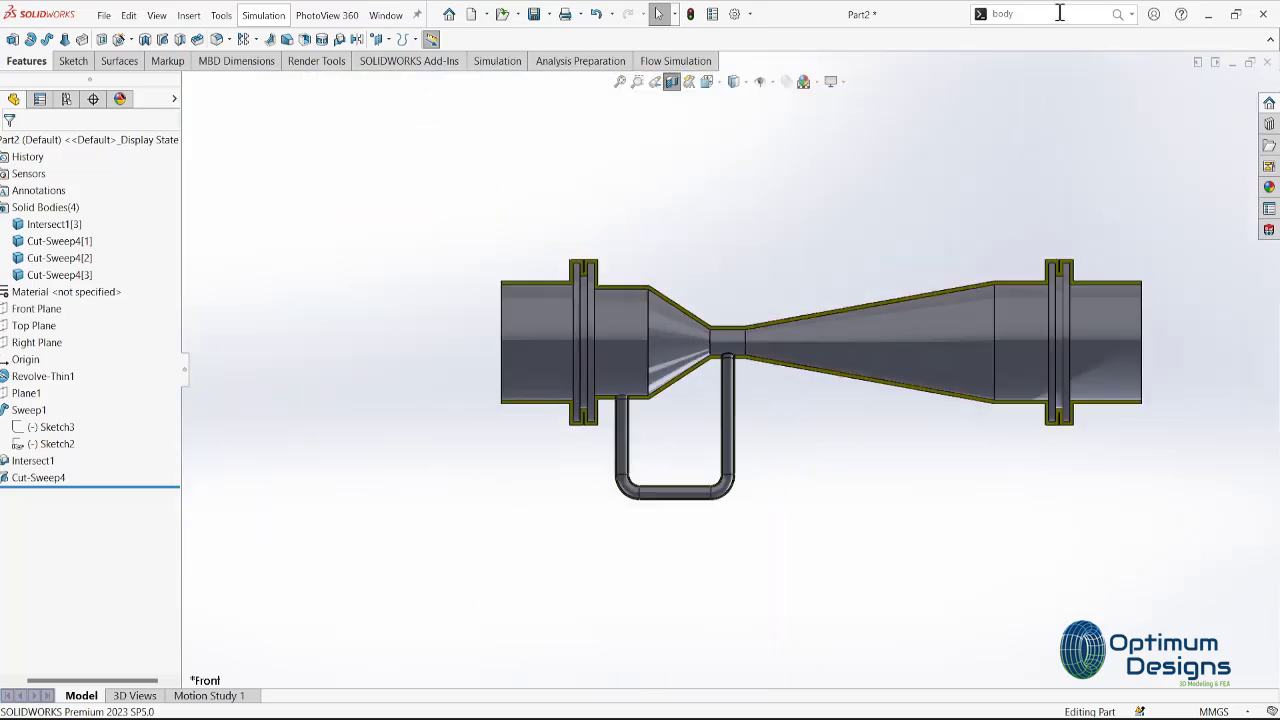
{"action": "left_click", "coordinate": [1062, 14]}
Combine Intersect1[3] with Cut-Sweep4[1], [2] and [3] using Add into one body.
{"action": "type", "text": "domb"}
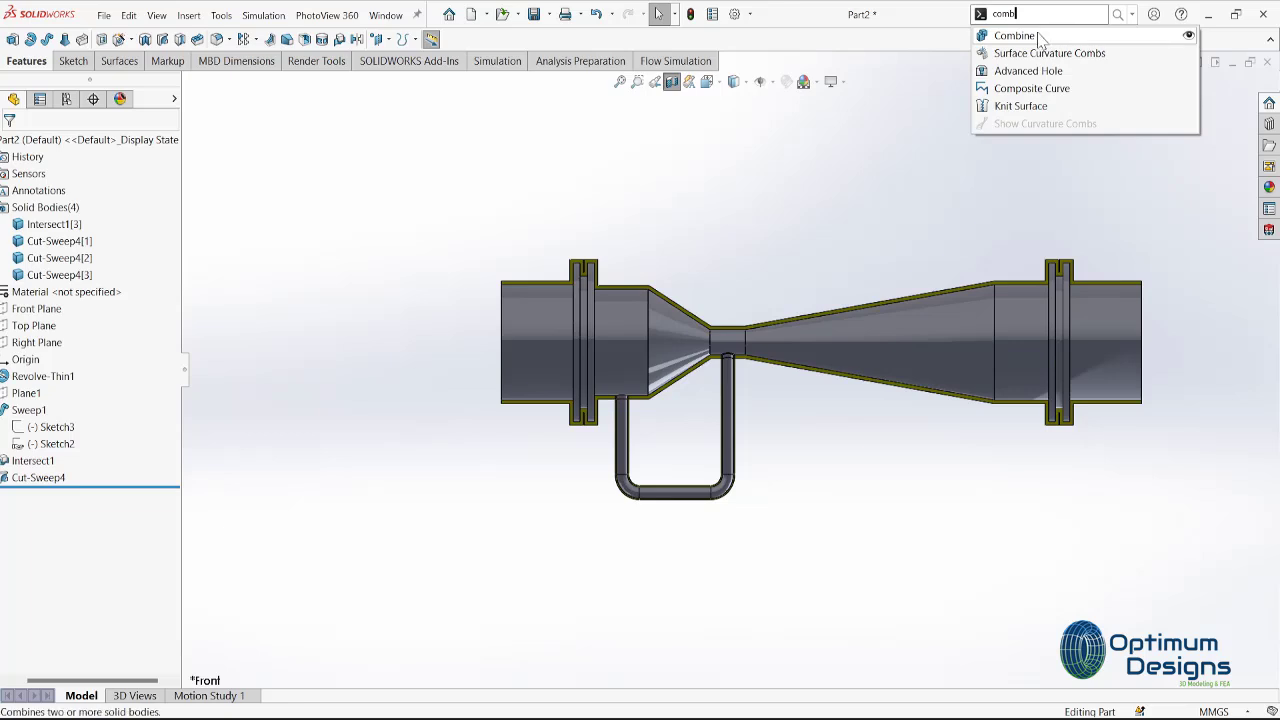
{"action": "left_click", "coordinate": [1038, 36]}
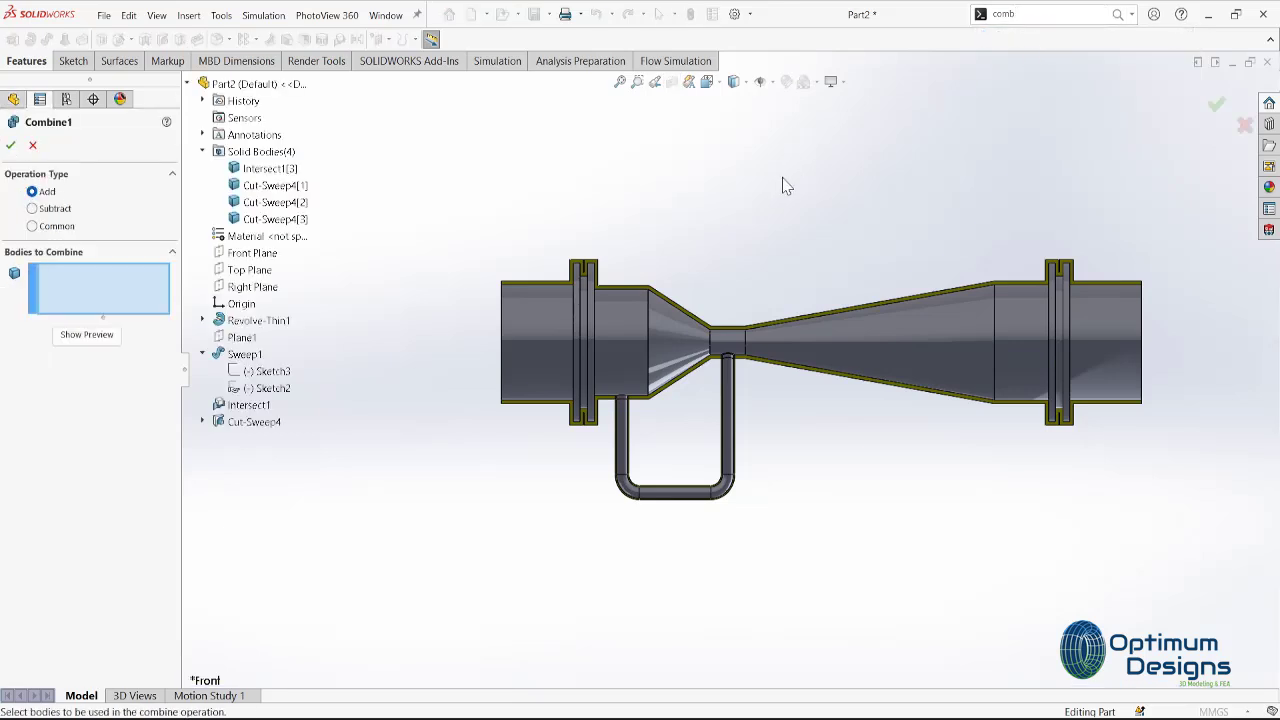
{"action": "left_click", "coordinate": [286, 169]}
{"action": "left_click", "coordinate": [289, 186]}
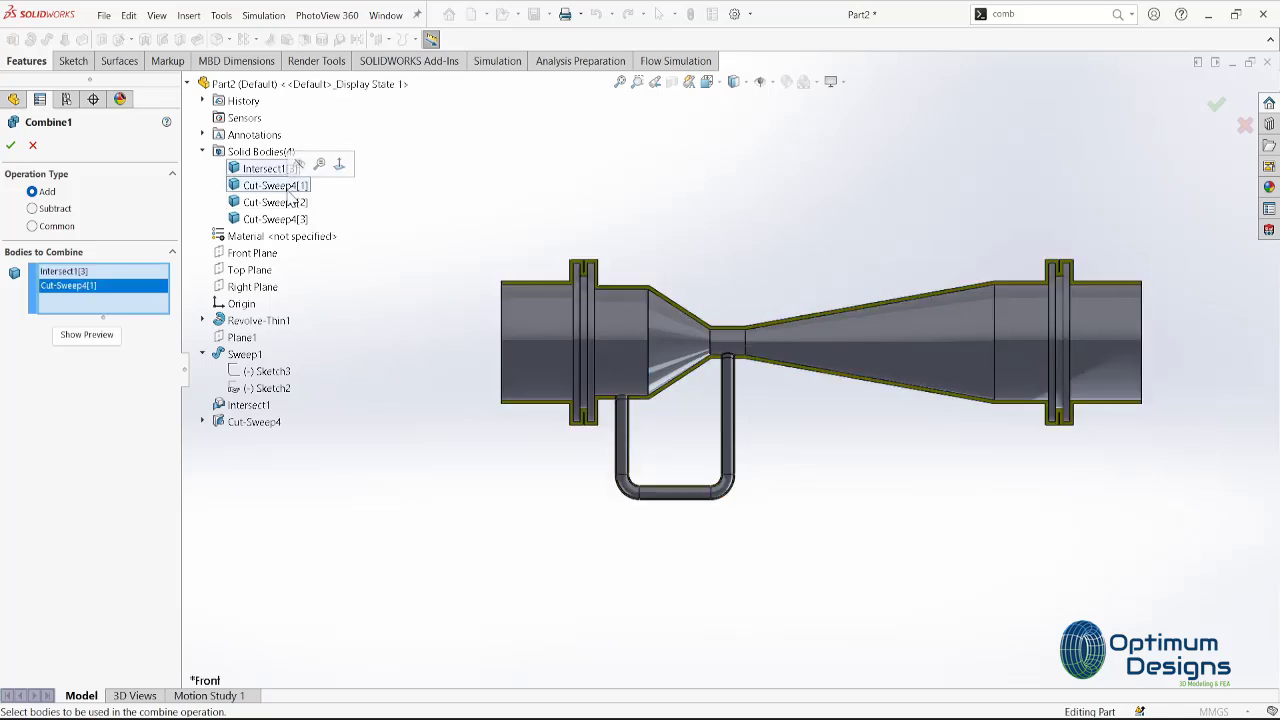
{"action": "left_click", "coordinate": [288, 202]}
{"action": "left_click", "coordinate": [284, 219]}
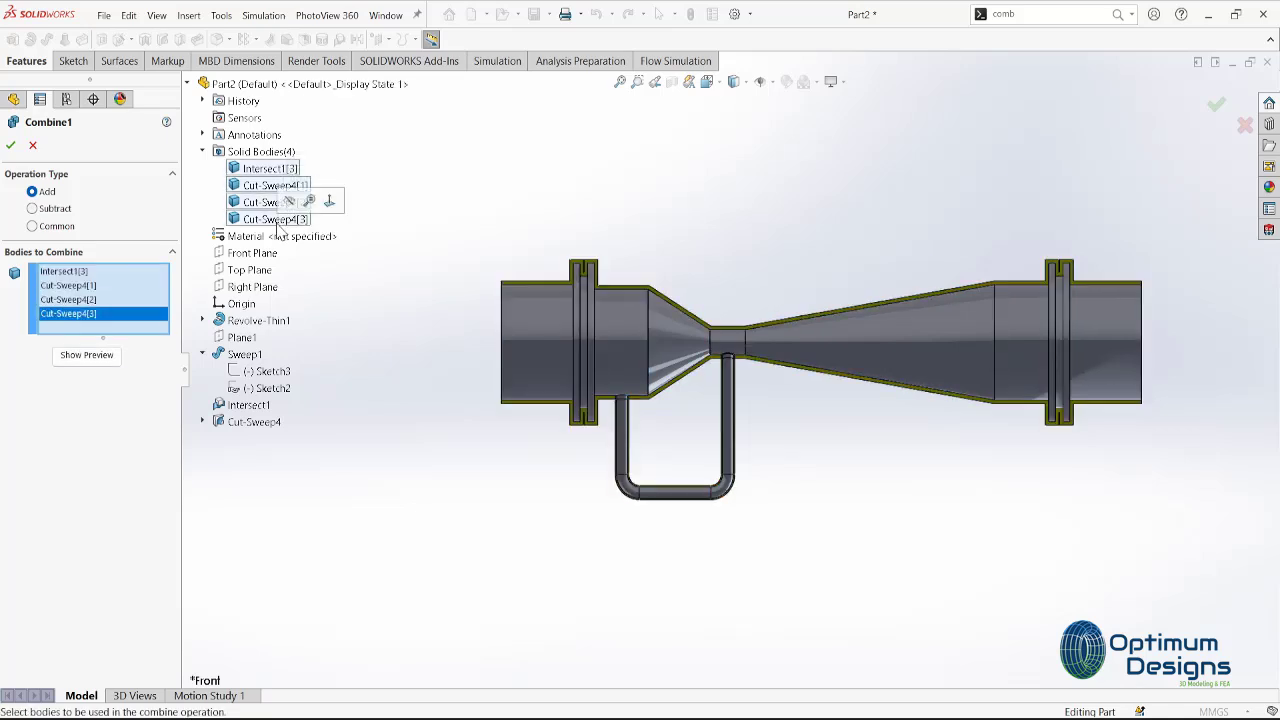
{"action": "left_click", "coordinate": [11, 146]}
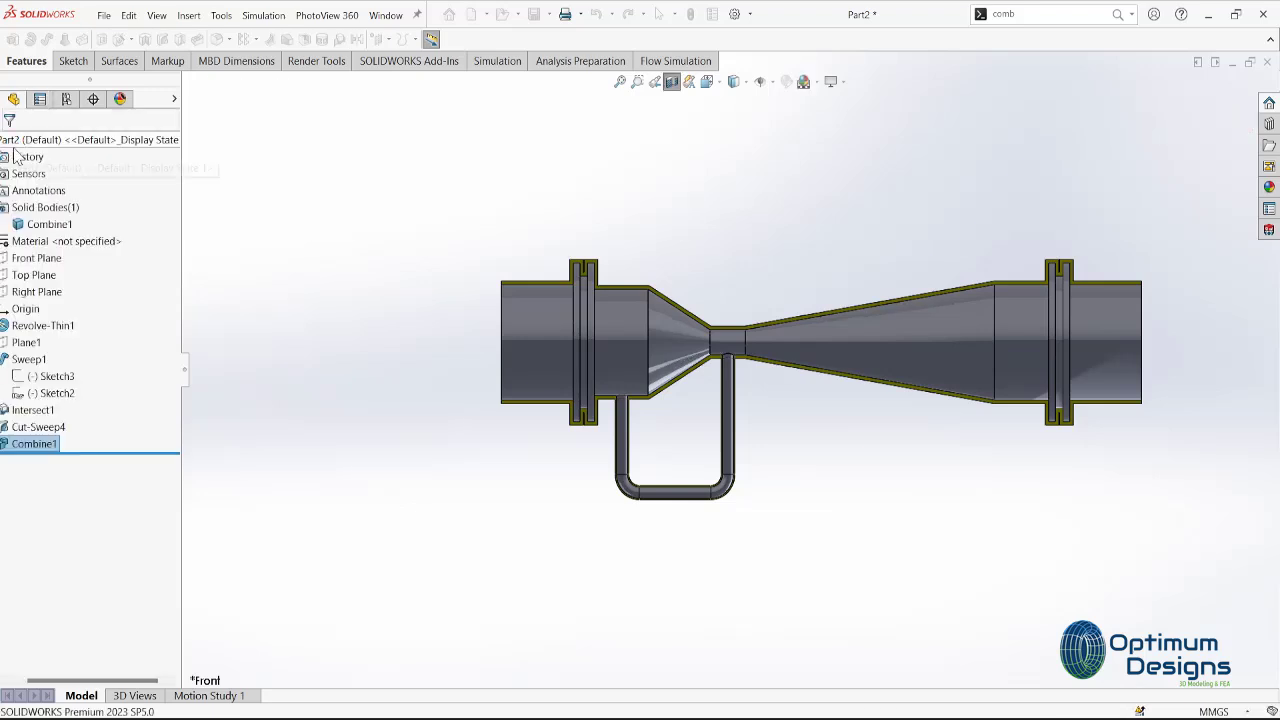
Zoom out and look over the Combine1 body's context menu options.
{"action": "key", "text": "z"}
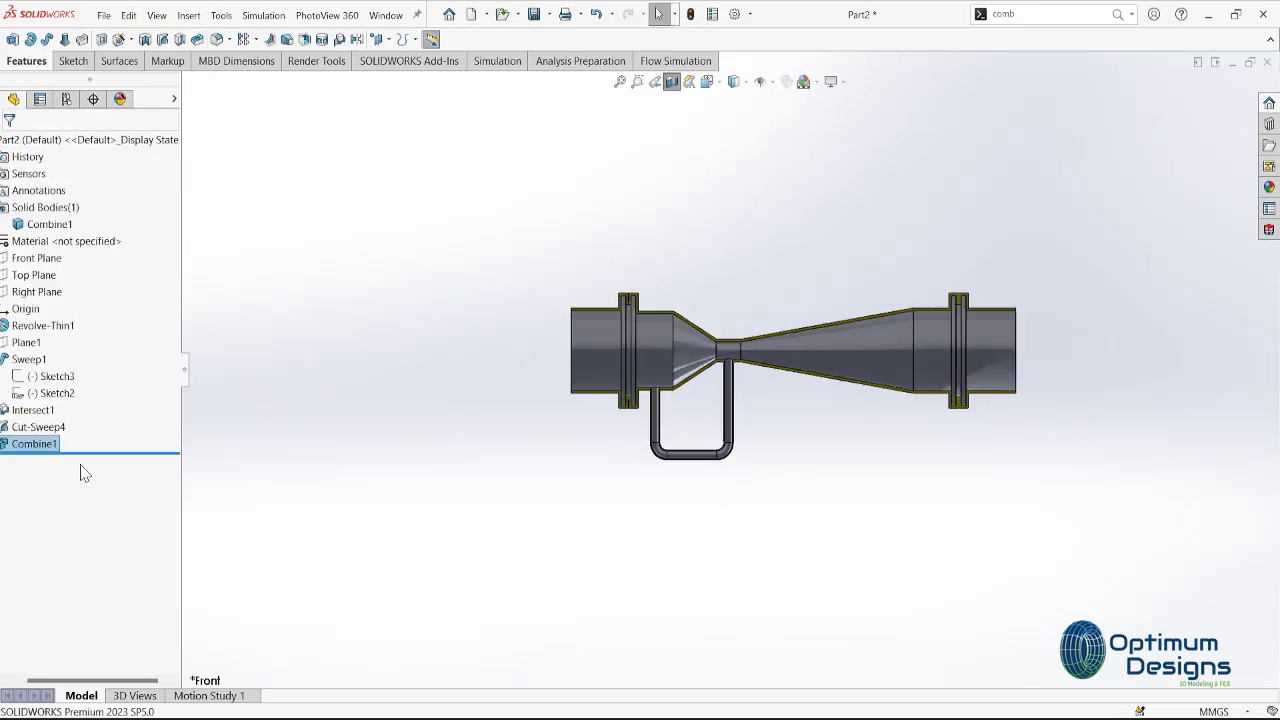
{"action": "left_click", "coordinate": [64, 226]}
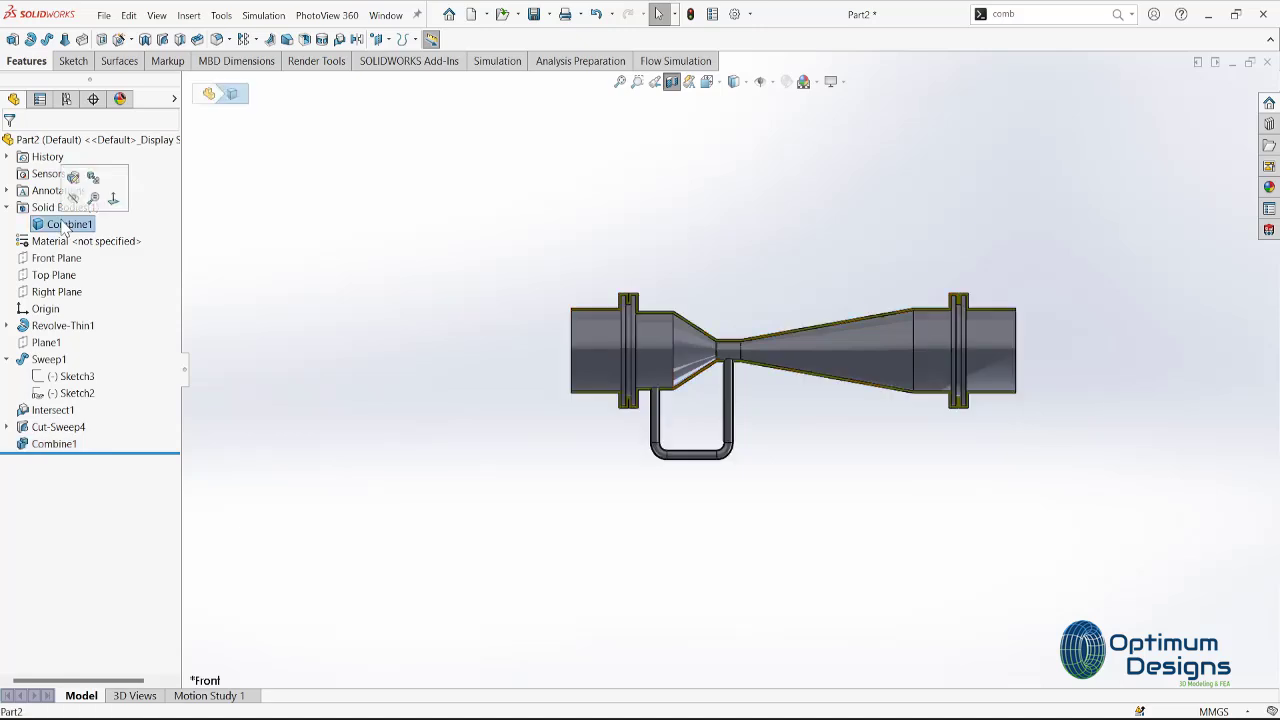
{"action": "right_click", "coordinate": [64, 228]}
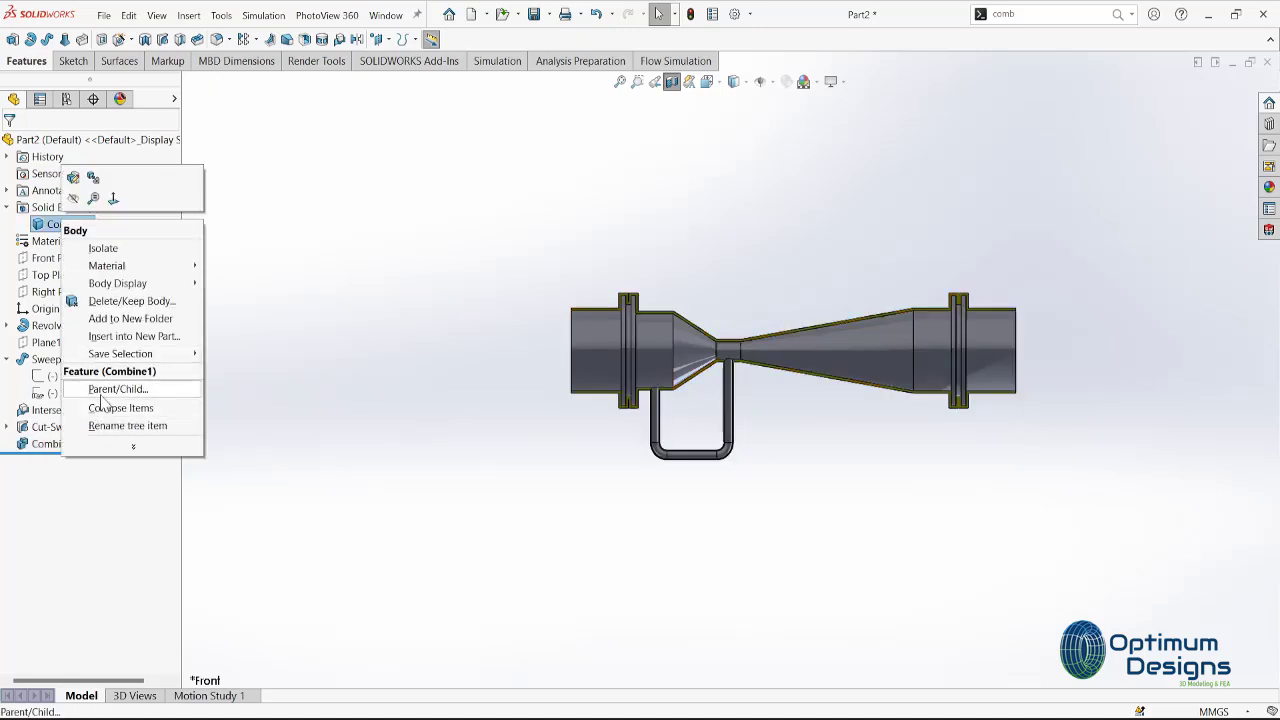
{"action": "left_click", "coordinate": [133, 446]}
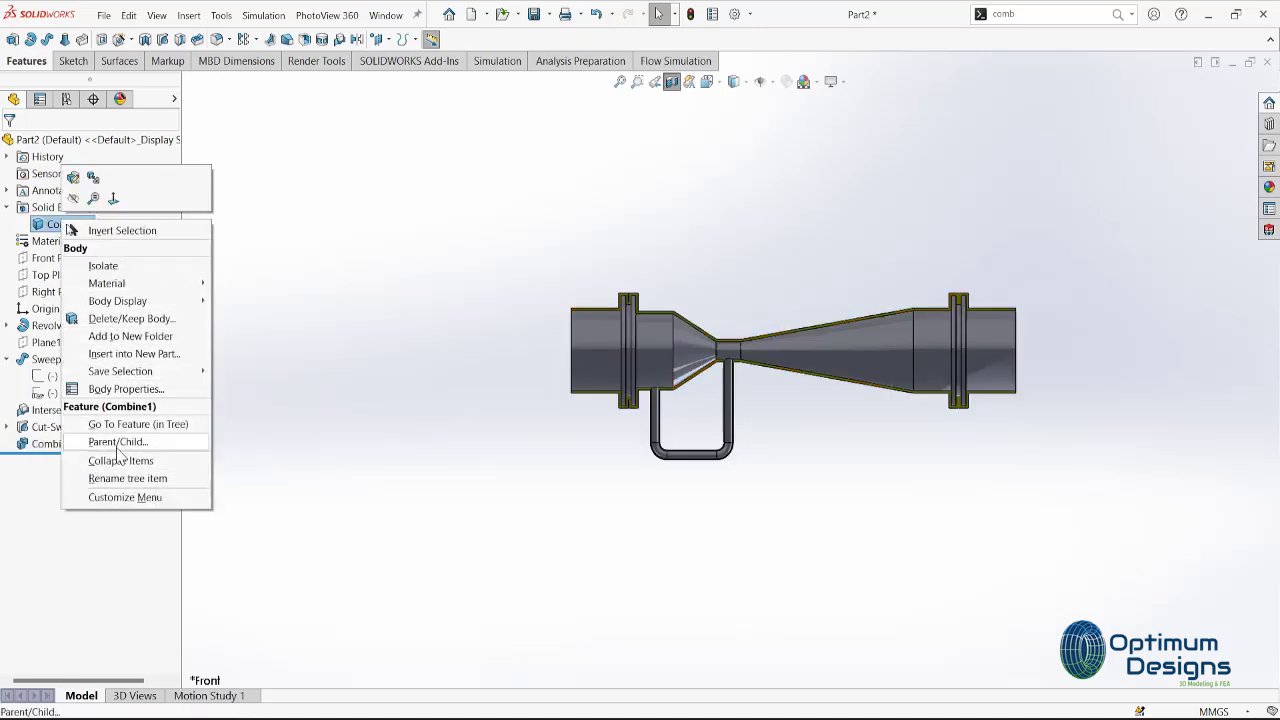
{"action": "left_click", "coordinate": [290, 397]}
Set a standard isometric view, turn off the section cut, and show the Flow Simulation tools.
{"action": "mouse_move", "coordinate": [465, 393]}
{"action": "middle_mouse_down"}
{"action": "mouse_move", "coordinate": [500, 423]}
{"action": "mouse_move", "coordinate": [480, 451]}
{"action": "middle_mouse_up"}
{"action": "scroll", "coordinate": [480, 451], "scroll_direction": "down", "scroll_amount": 4}
{"action": "scroll", "coordinate": [631, 378], "scroll_direction": "down", "scroll_amount": 2}
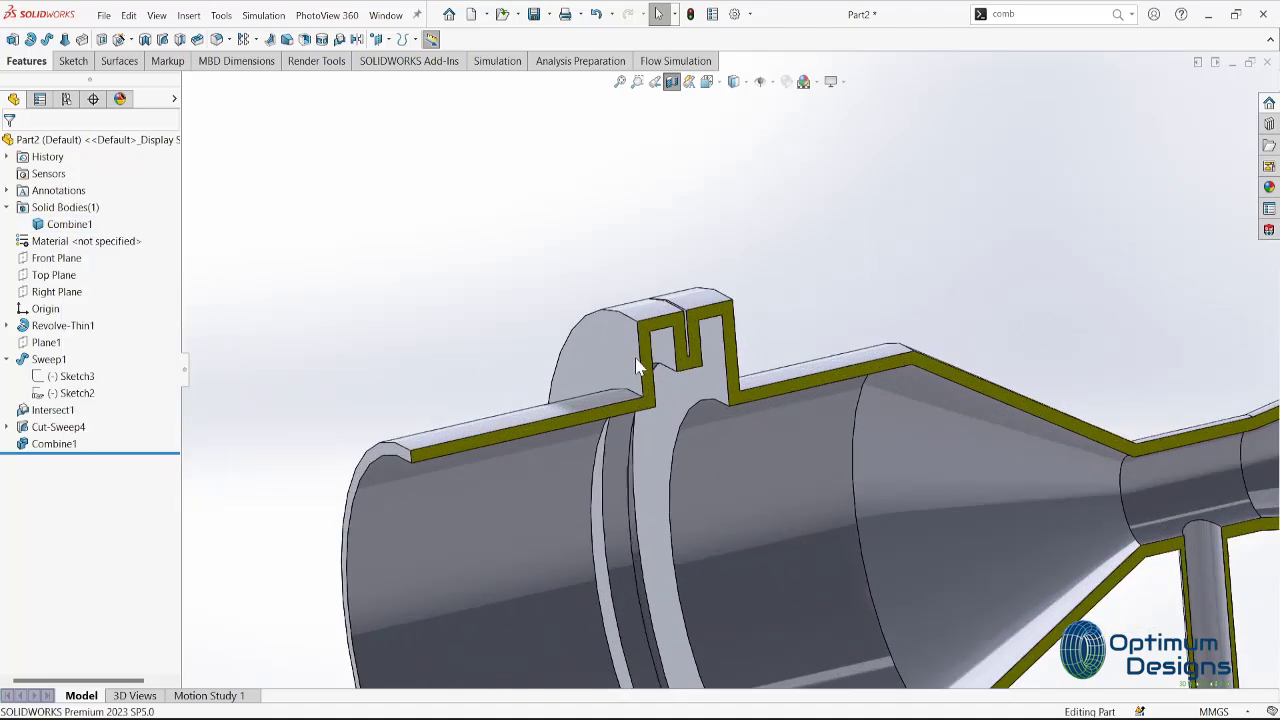
{"action": "scroll", "coordinate": [713, 349], "scroll_direction": "down", "scroll_amount": 2}
{"action": "scroll", "coordinate": [713, 349], "scroll_direction": "up", "scroll_amount": 3}
{"action": "scroll", "coordinate": [716, 352], "scroll_direction": "up", "scroll_amount": 4}
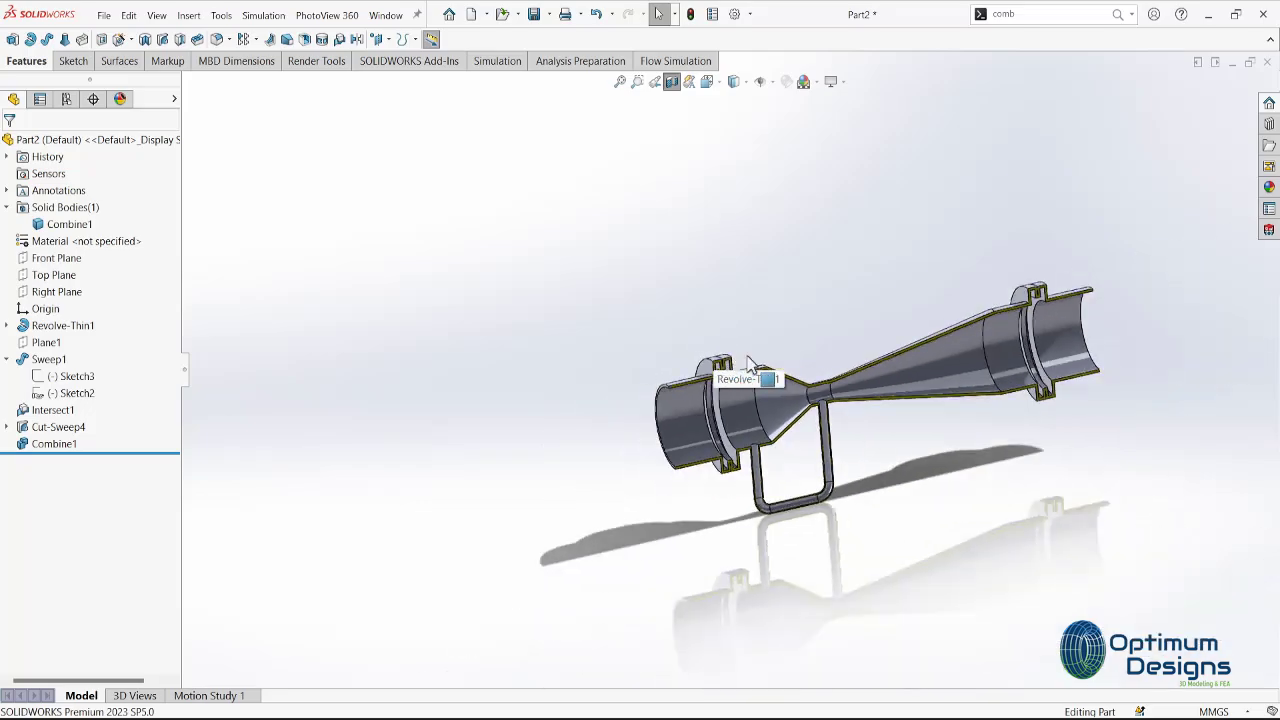
{"action": "scroll", "coordinate": [1048, 333], "scroll_direction": "down", "scroll_amount": 3}
{"action": "scroll", "coordinate": [859, 360], "scroll_direction": "down", "scroll_amount": 2}
{"action": "key", "text": "space"}
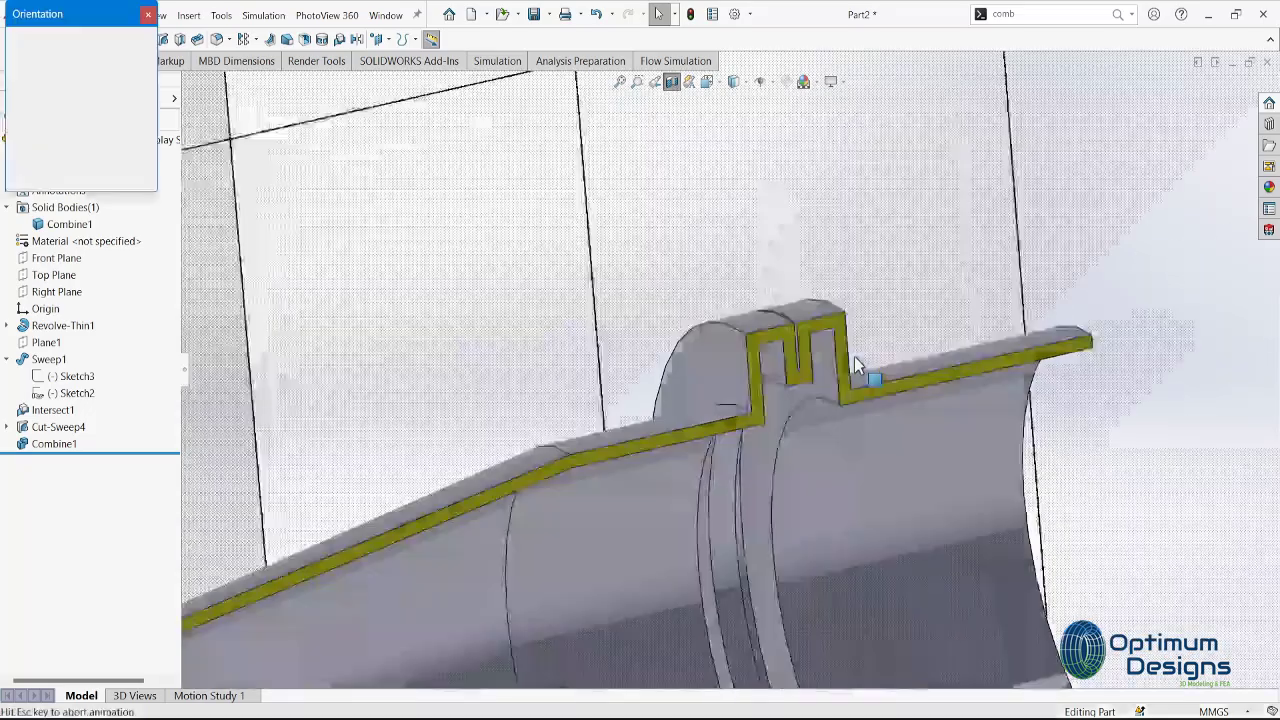
{"action": "left_click", "coordinate": [474, 400]}
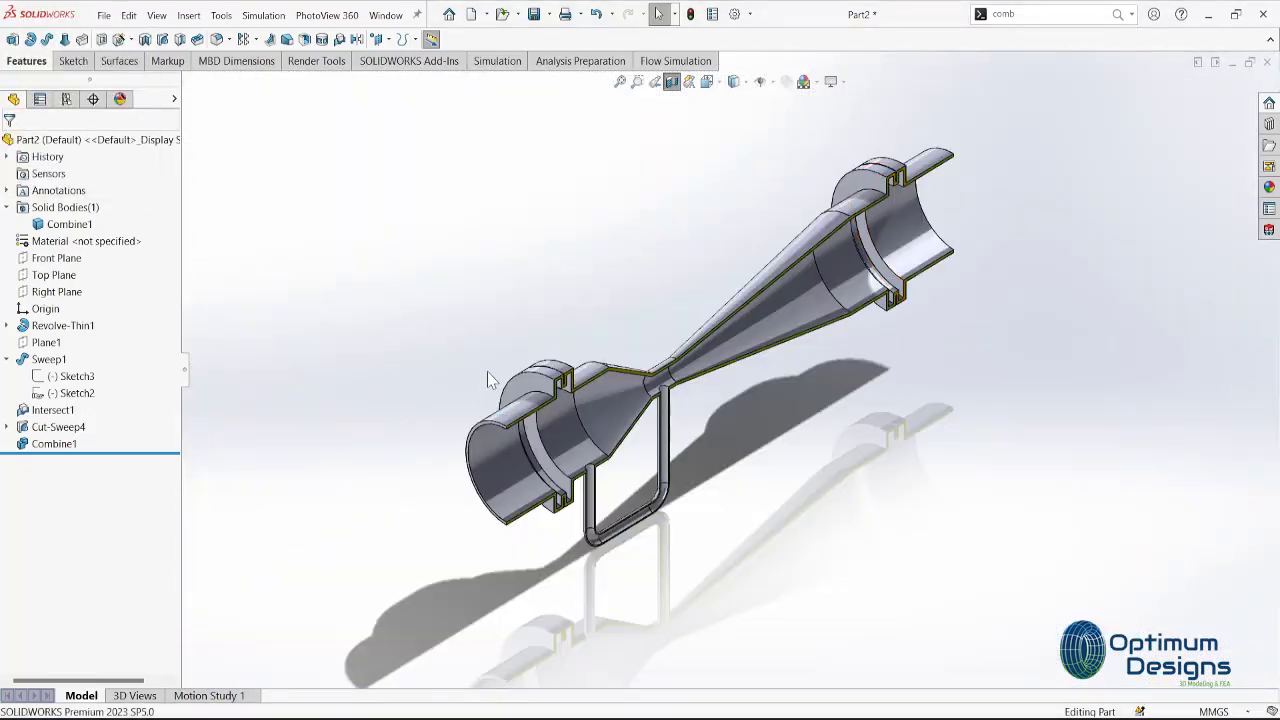
{"action": "left_click", "coordinate": [671, 84]}
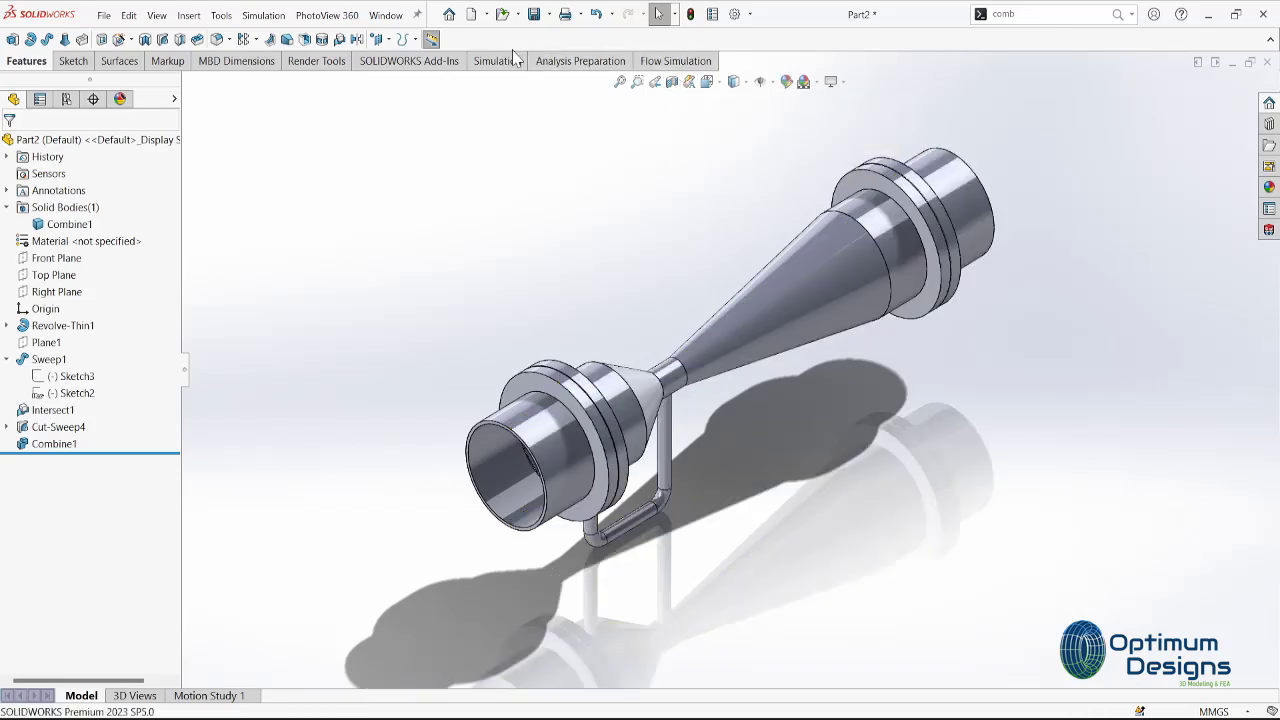
{"action": "left_click", "coordinate": [676, 61]}
Start Create Lids and select the inlet and outlet end faces.
{"action": "left_click", "coordinate": [519, 46]}
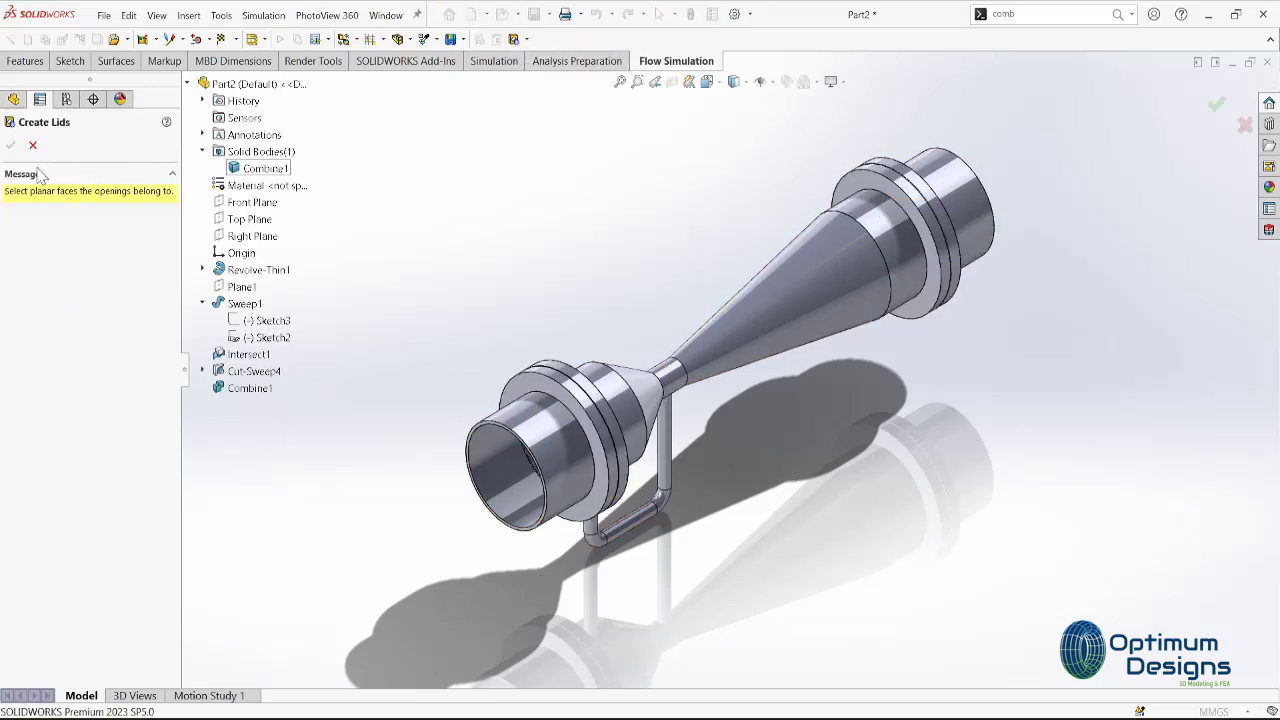
{"action": "scroll", "coordinate": [460, 400], "scroll_direction": "down", "scroll_amount": 5}
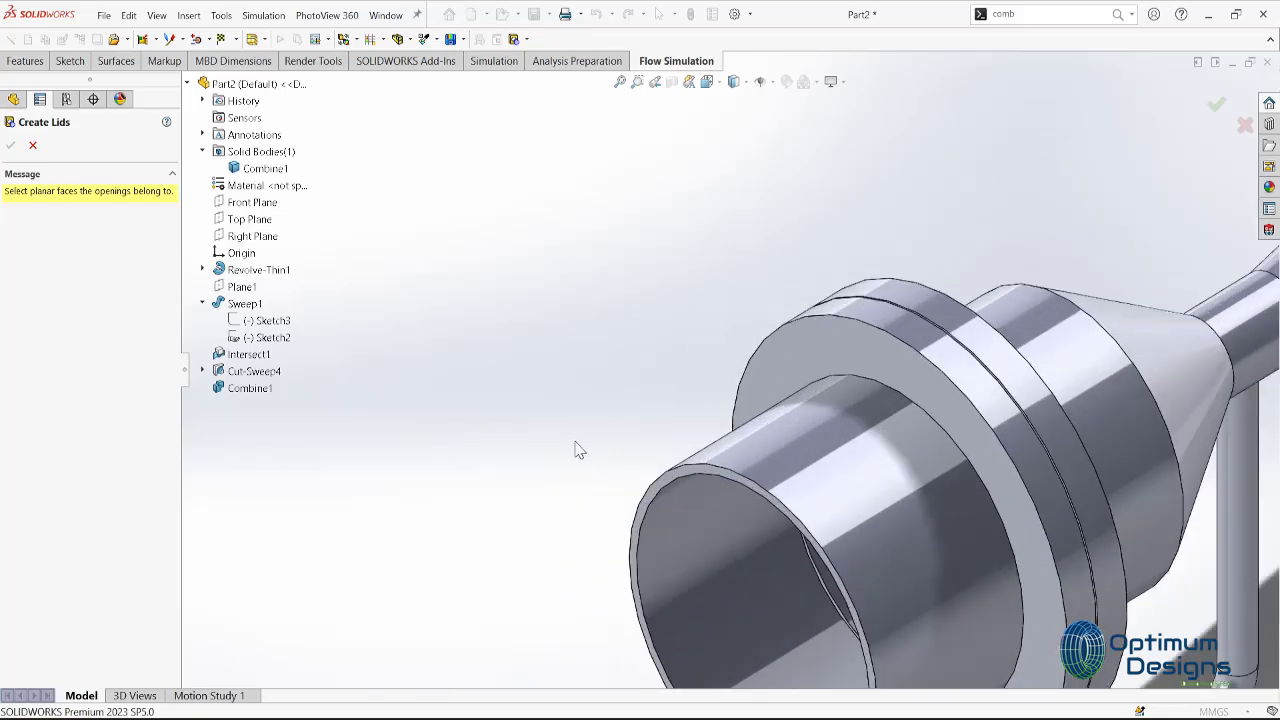
{"action": "left_click", "coordinate": [654, 493]}
{"action": "scroll", "coordinate": [764, 370], "scroll_direction": "up", "scroll_amount": 2}
{"action": "scroll", "coordinate": [764, 370], "scroll_direction": "up", "scroll_amount": 5}
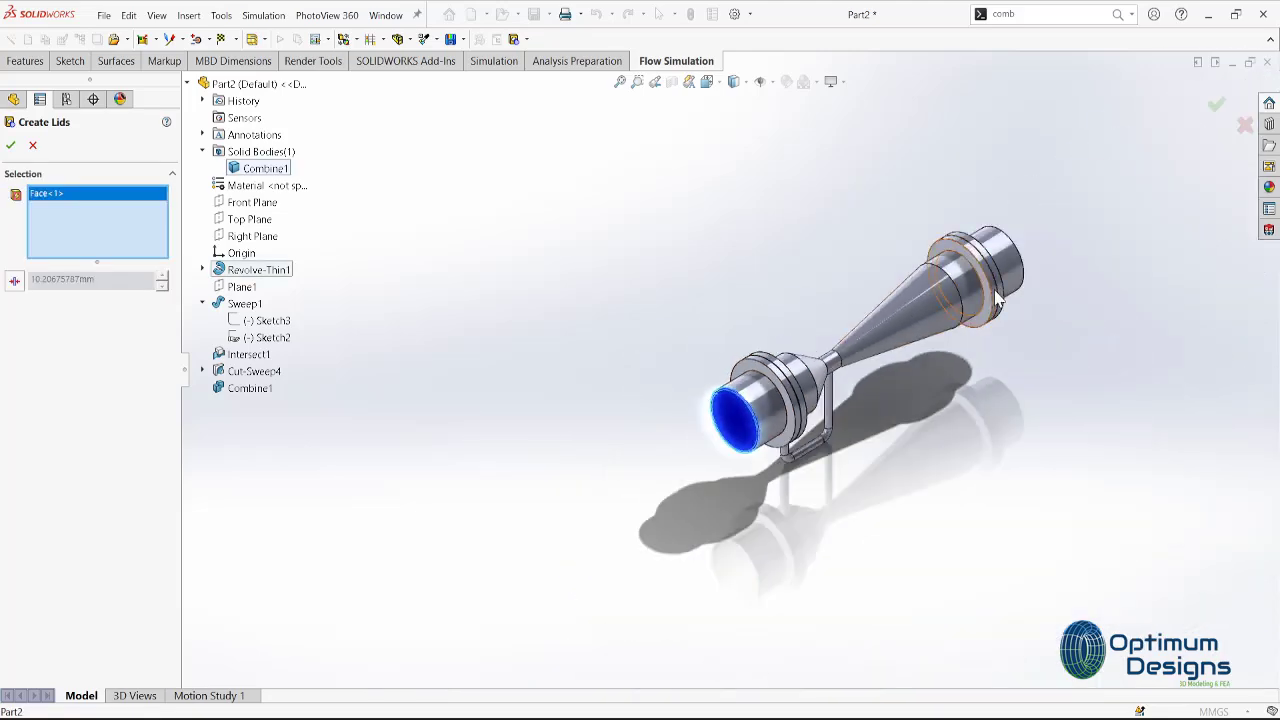
{"action": "middle_click_drag", "start_coordinate": [764, 370], "coordinate": [996, 280]}
{"action": "scroll", "coordinate": [920, 331], "scroll_direction": "down", "scroll_amount": 2}
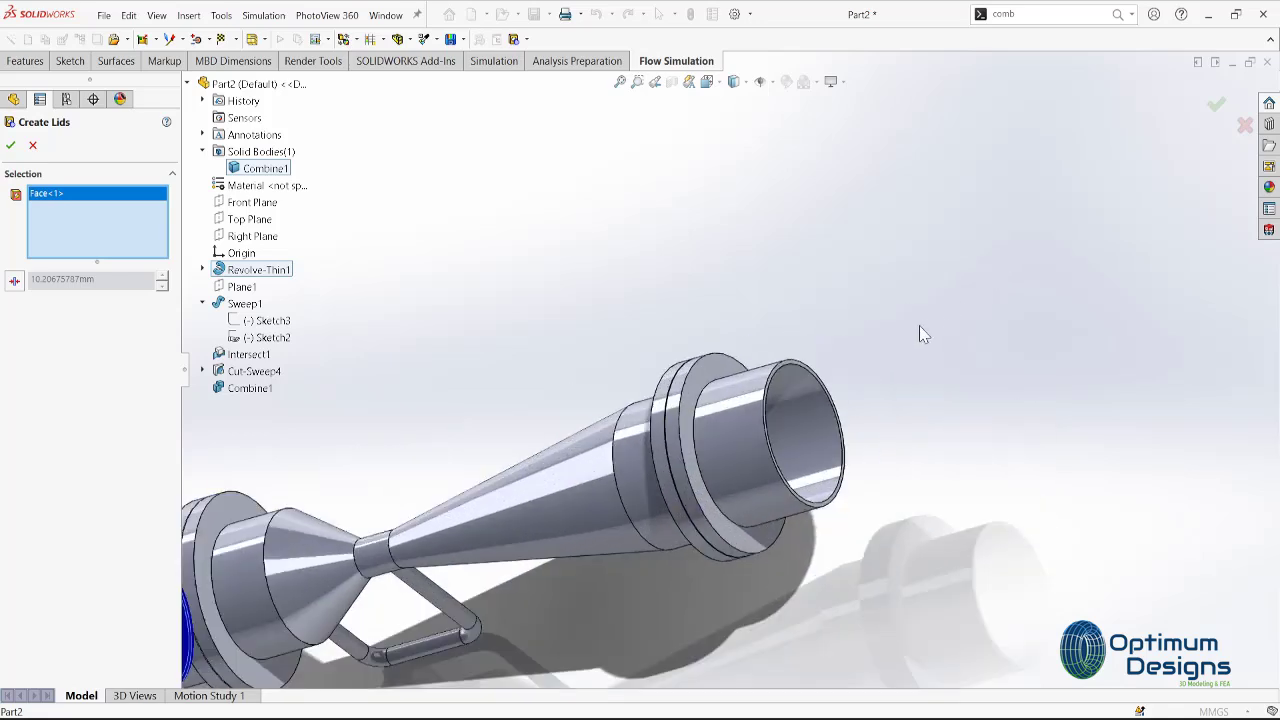
{"action": "scroll", "coordinate": [666, 389], "scroll_direction": "down", "scroll_amount": 2}
{"action": "scroll", "coordinate": [666, 410], "scroll_direction": "down", "scroll_amount": 2}
{"action": "left_click", "coordinate": [665, 418]}
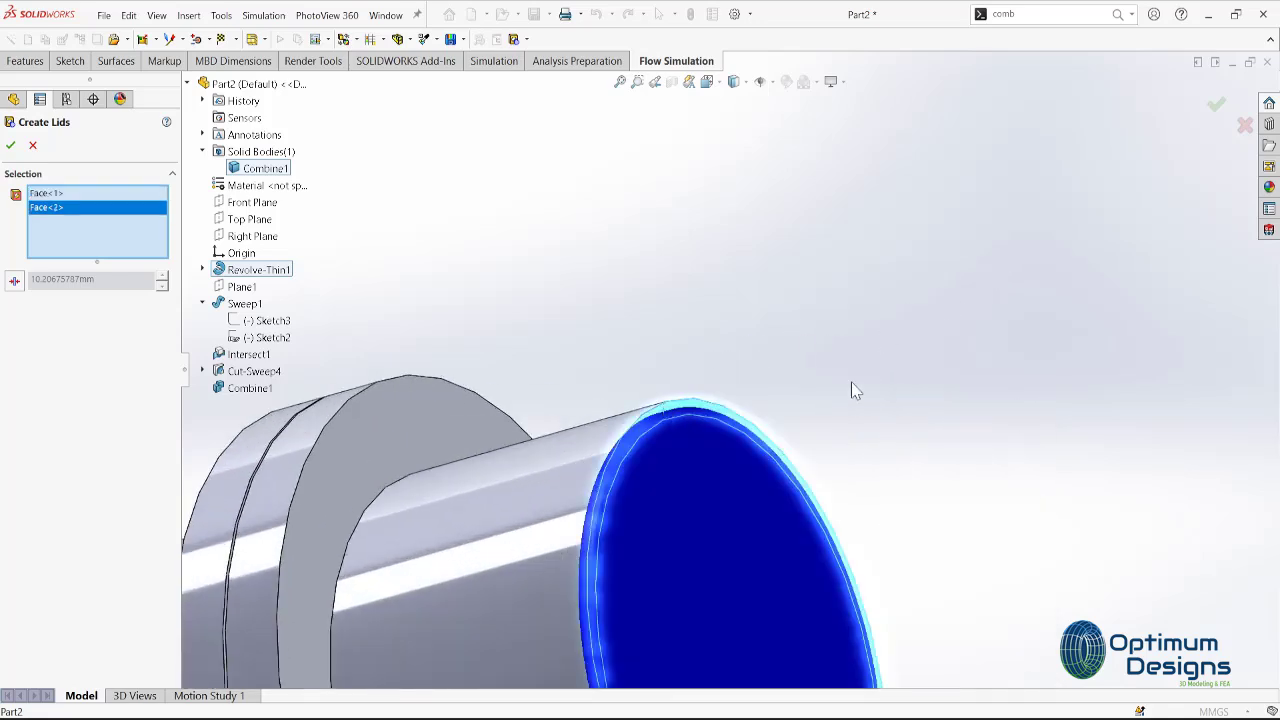
Set a custom lid thickness of 5 mm and create both lids.
{"action": "left_click", "coordinate": [14, 281]}
{"action": "double_click", "coordinate": [58, 280]}
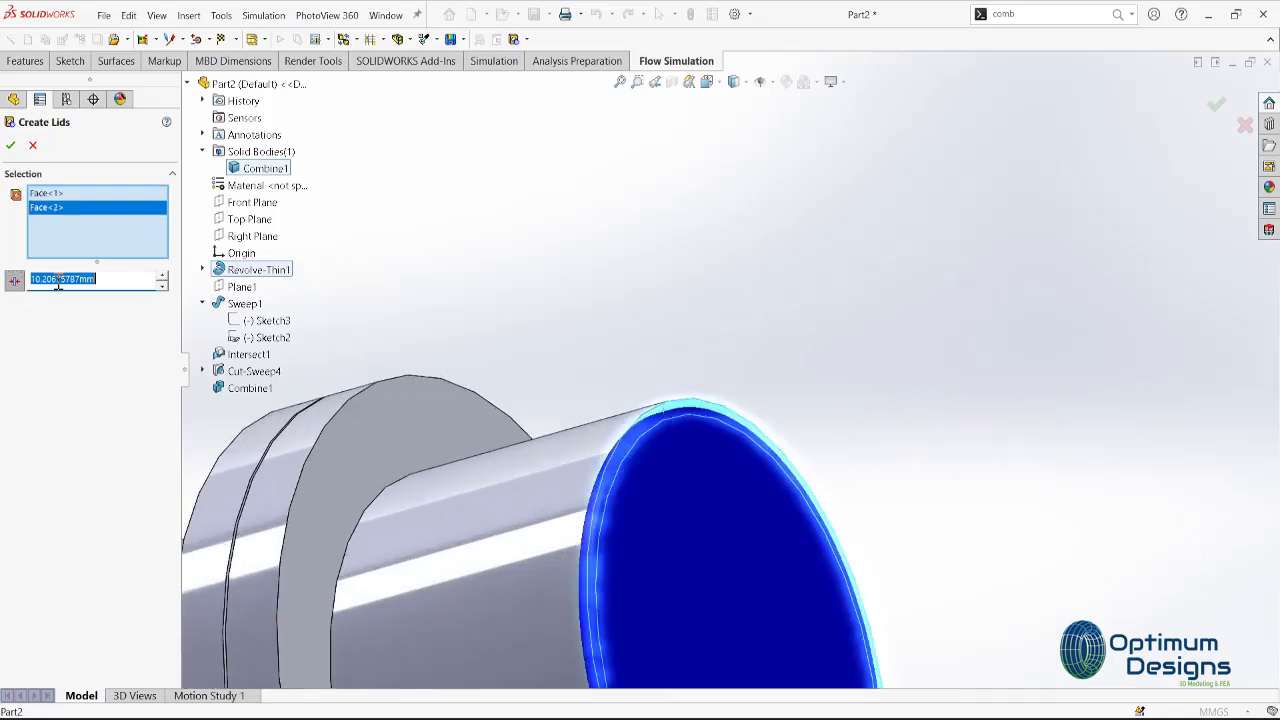
{"action": "type", "text": "27.0"}
{"action": "key", "text": "Return"}
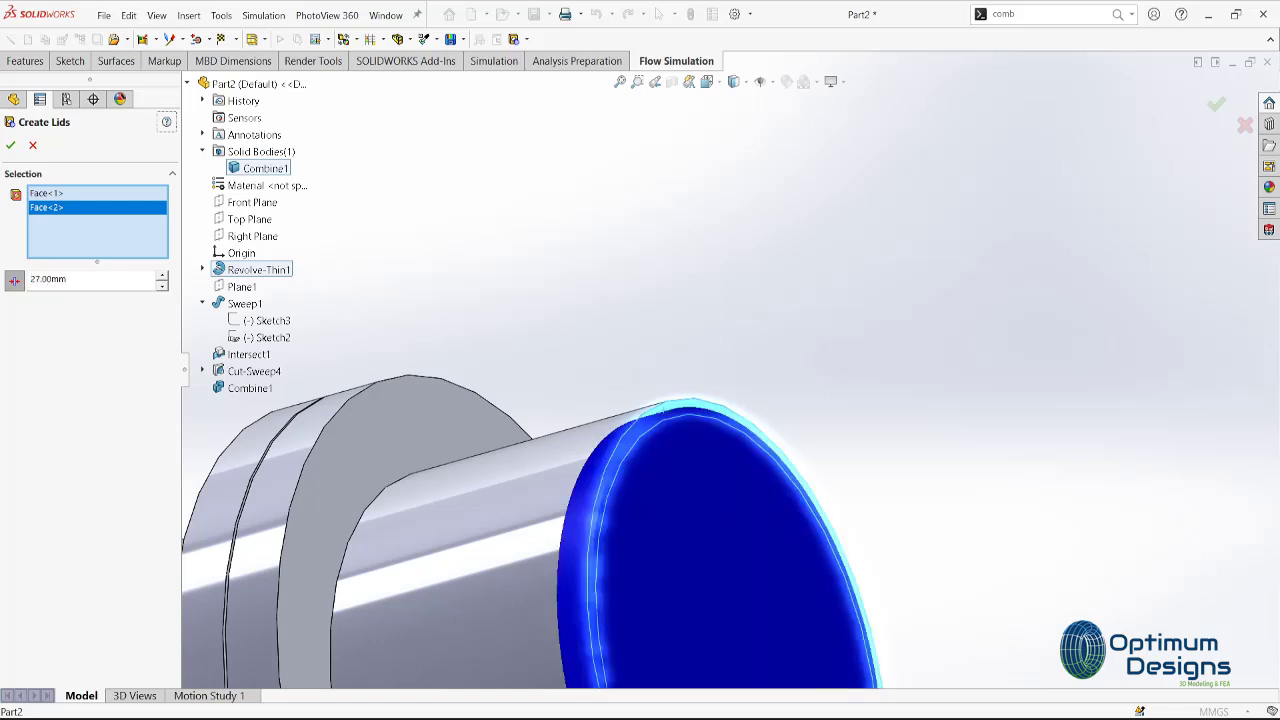
{"action": "double_click", "coordinate": [63, 281]}
{"action": "type", "text": "5"}
{"action": "key", "text": "Return"}
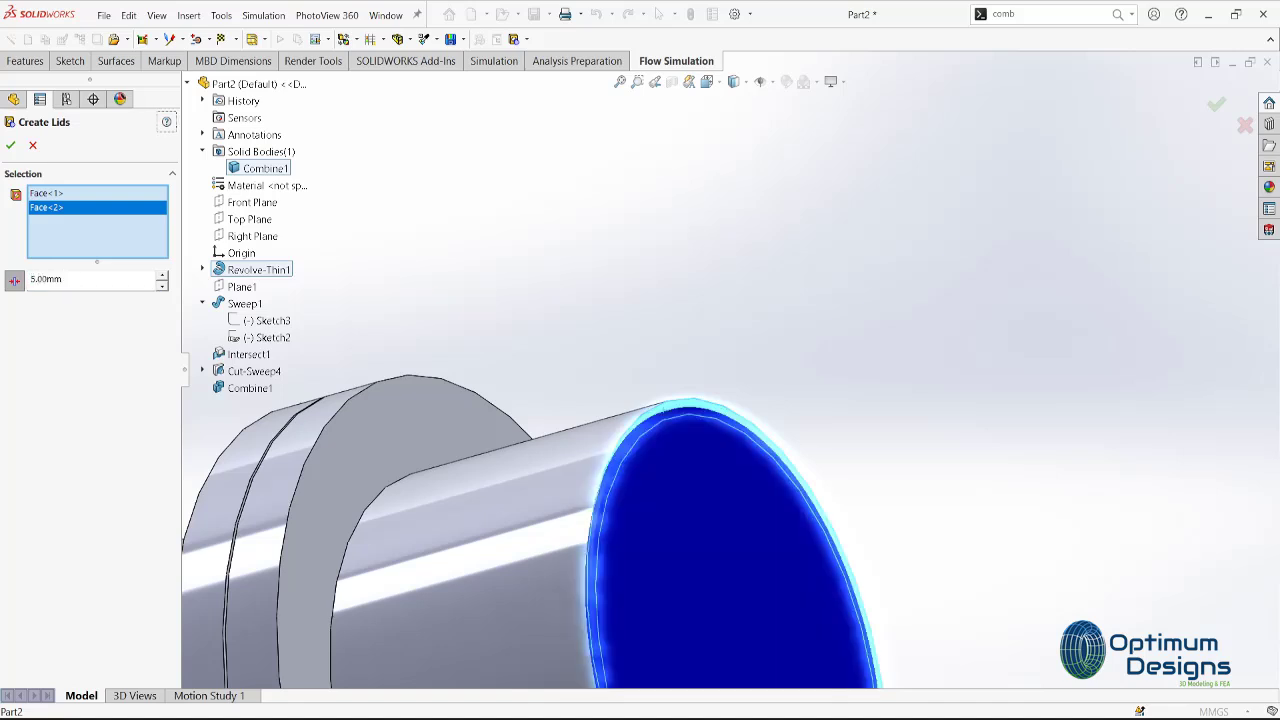
{"action": "left_click", "coordinate": [10, 145]}
Orbit to view the whole lidded venturi and launch the Flow Simulation Wizard.
{"action": "scroll", "coordinate": [505, 232], "scroll_direction": "up", "scroll_amount": 5}
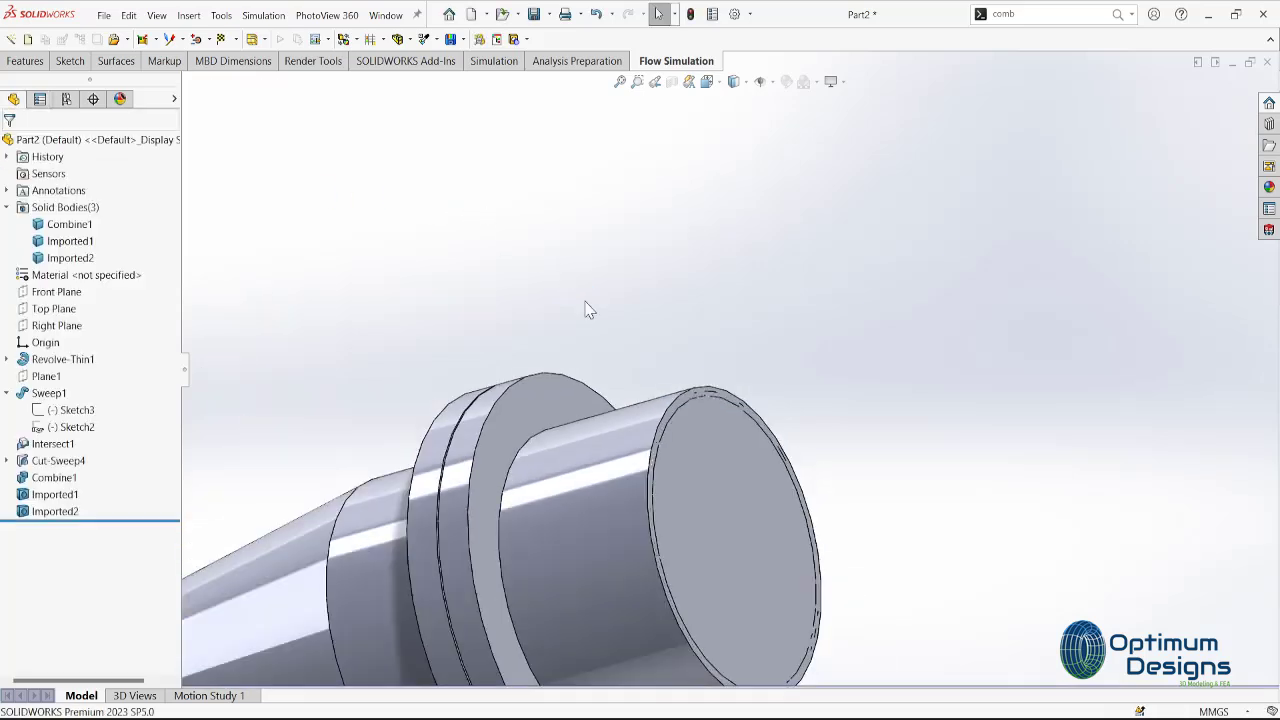
{"action": "mouse_move", "coordinate": [589, 314]}
{"action": "middle_mouse_down"}
{"action": "mouse_move", "coordinate": [645, 326]}
{"action": "mouse_move", "coordinate": [677, 294]}
{"action": "middle_mouse_up"}
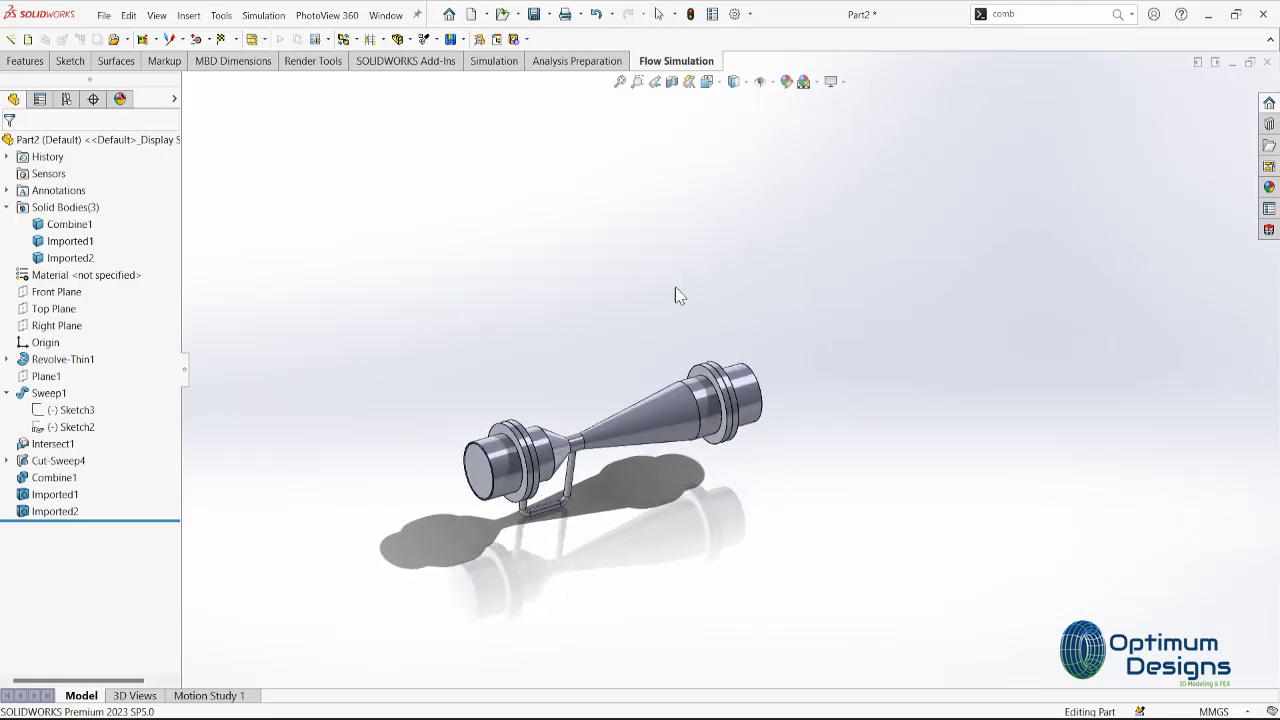
{"action": "key", "text": "space"}
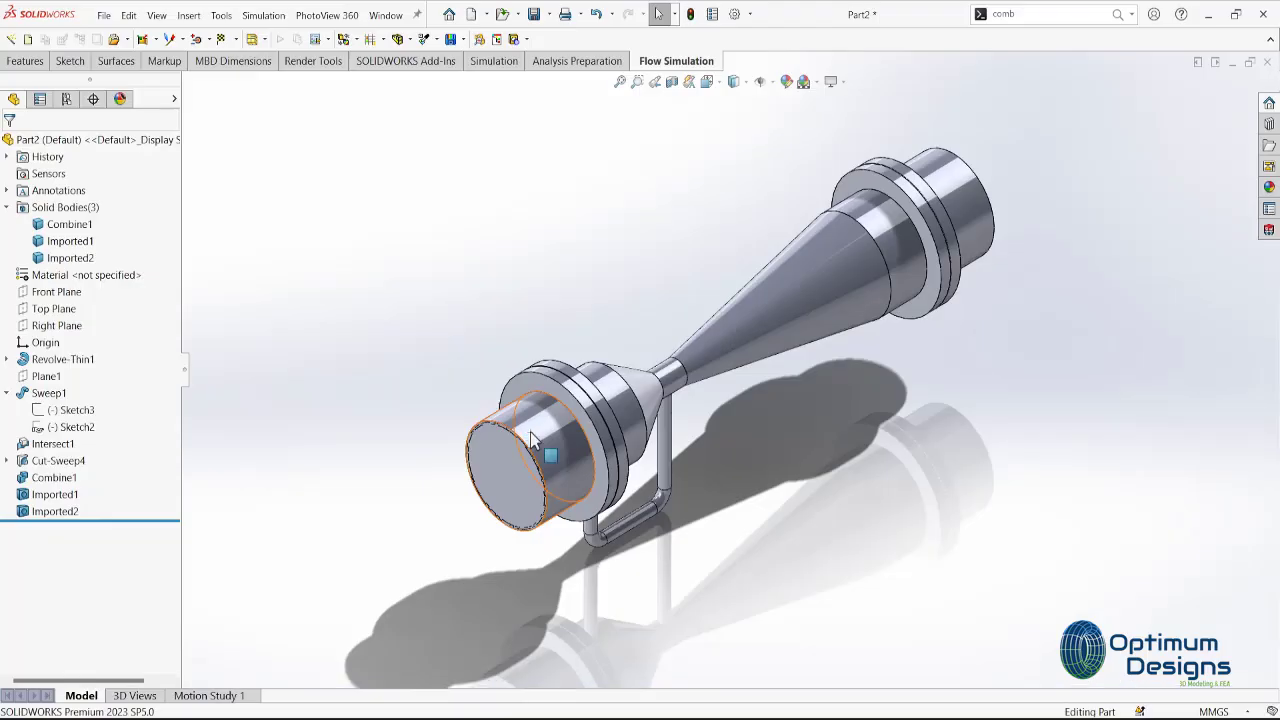
{"action": "left_click", "coordinate": [11, 39]}
Accept the save prompt and save the part as Venturi-CFD.SLDPRT in the Desktop Venturi folder.
{"action": "left_click", "coordinate": [729, 402]}
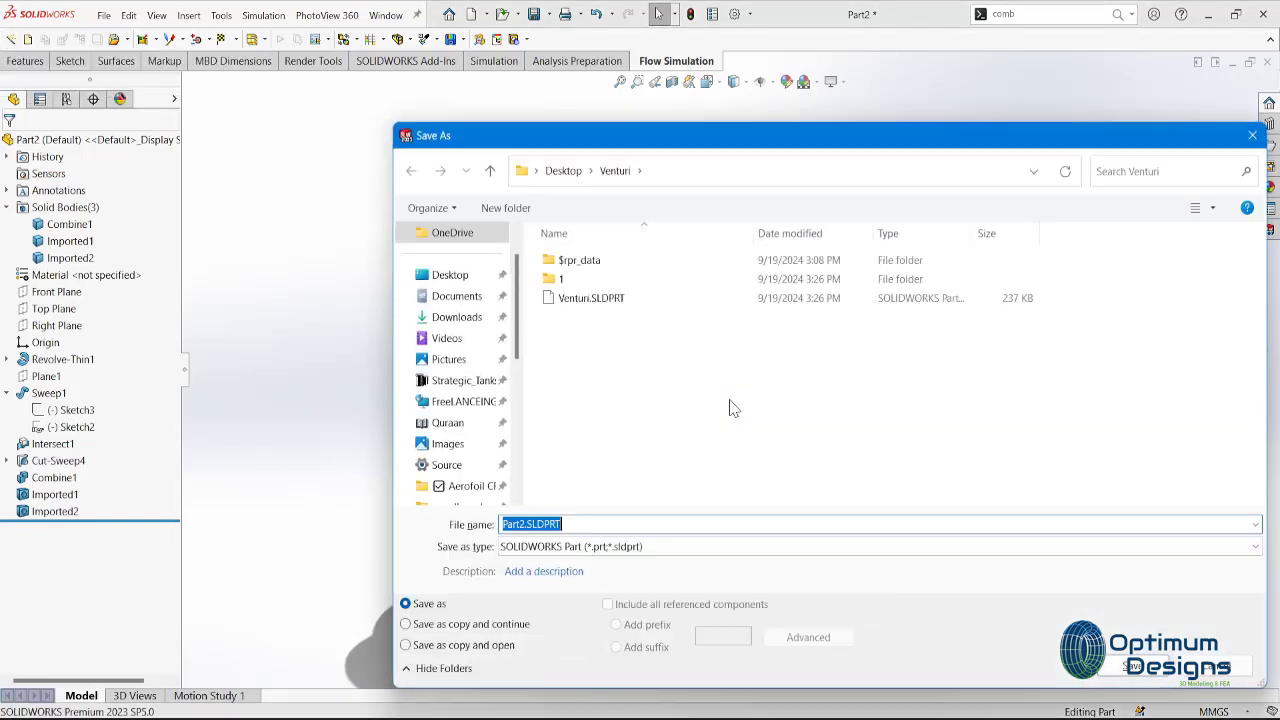
{"action": "left_click", "coordinate": [600, 300]}
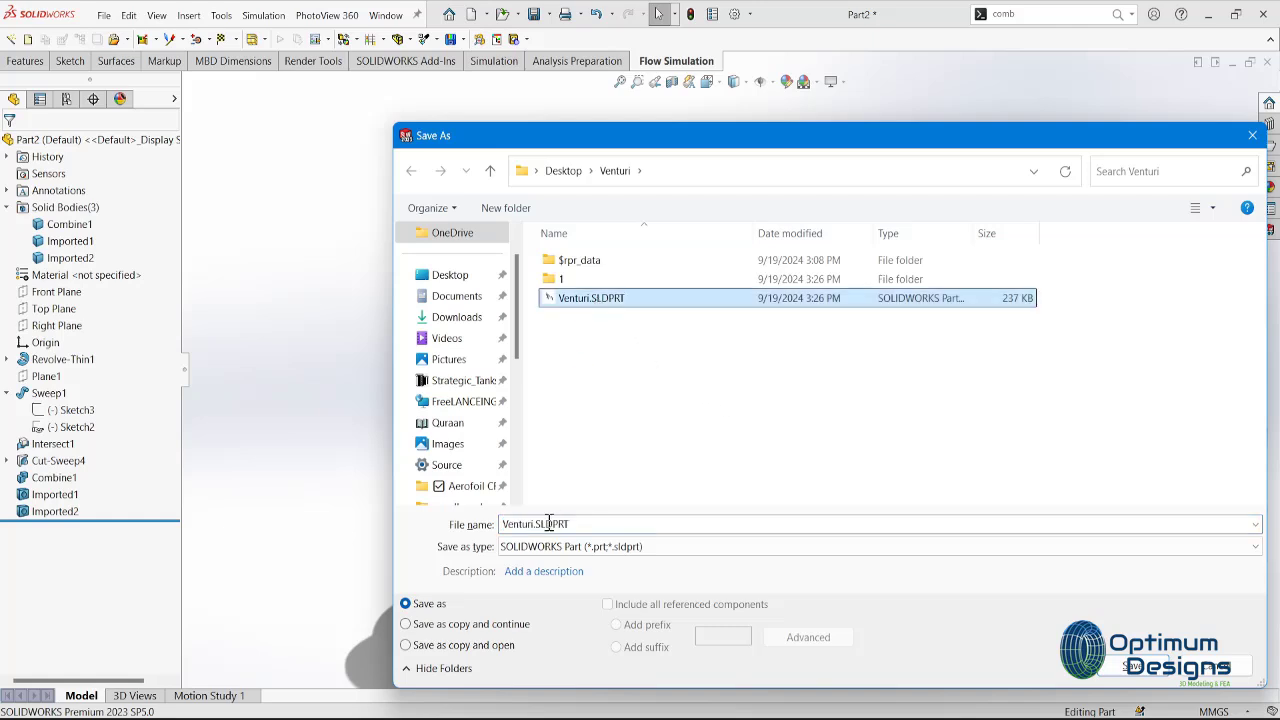
{"action": "double_click", "coordinate": [530, 527]}
{"action": "left_click", "coordinate": [535, 525]}
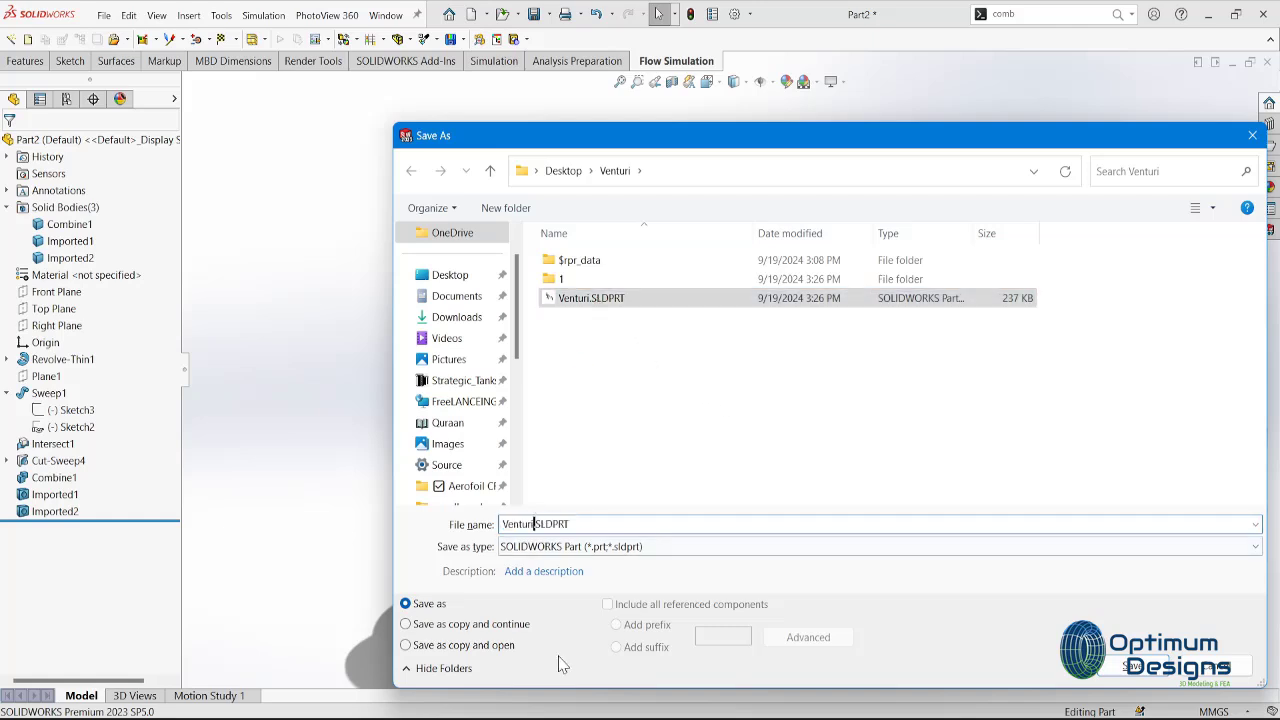
{"action": "type", "text": "01"}
{"action": "key", "text": "Return"}
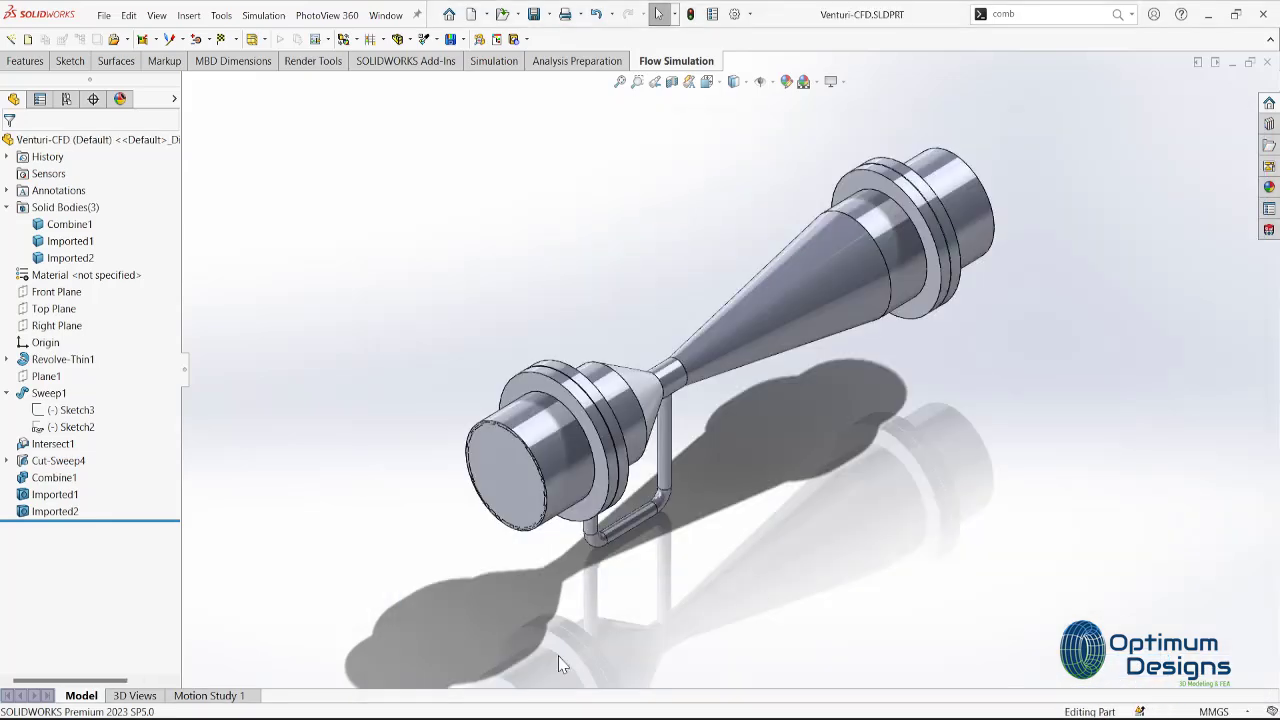
Name the new Flow Simulation project 'Venturi-CFD-Transient Flow' in the wizard, replacing Project(1).
{"action": "left_click", "coordinate": [10, 38]}
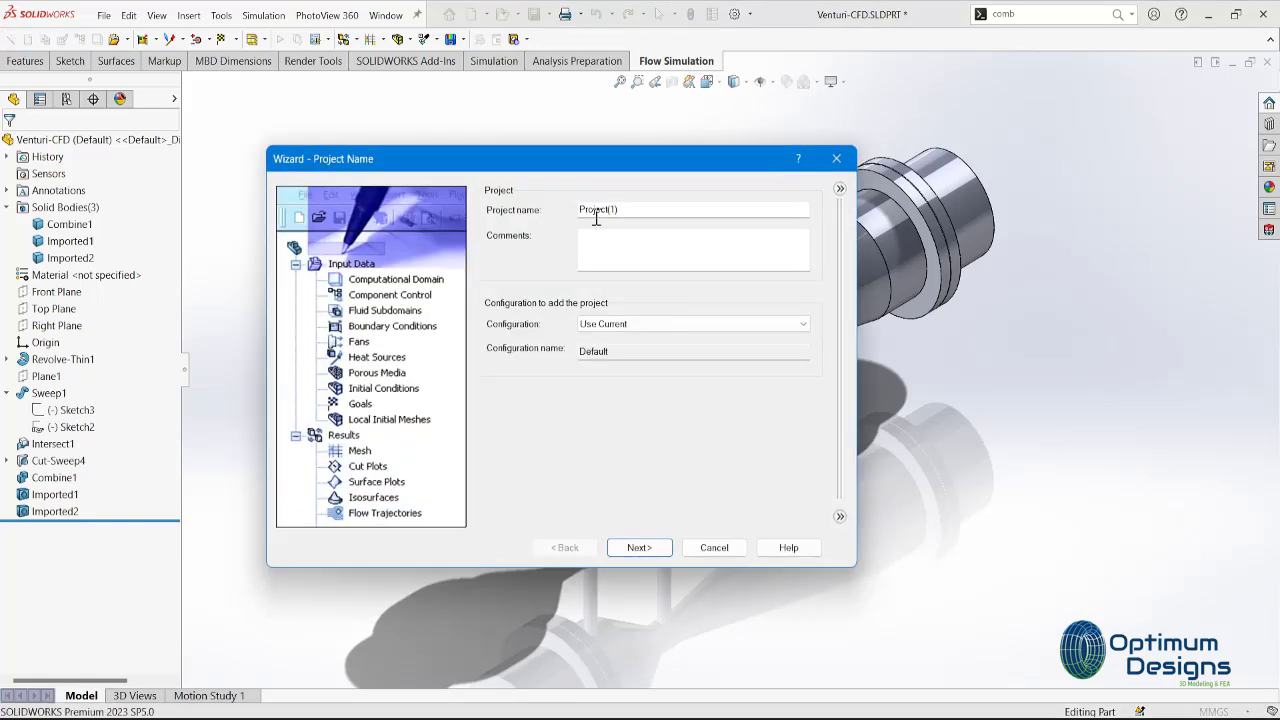
{"action": "left_click_drag", "start_coordinate": [624, 213], "coordinate": [527, 203]}
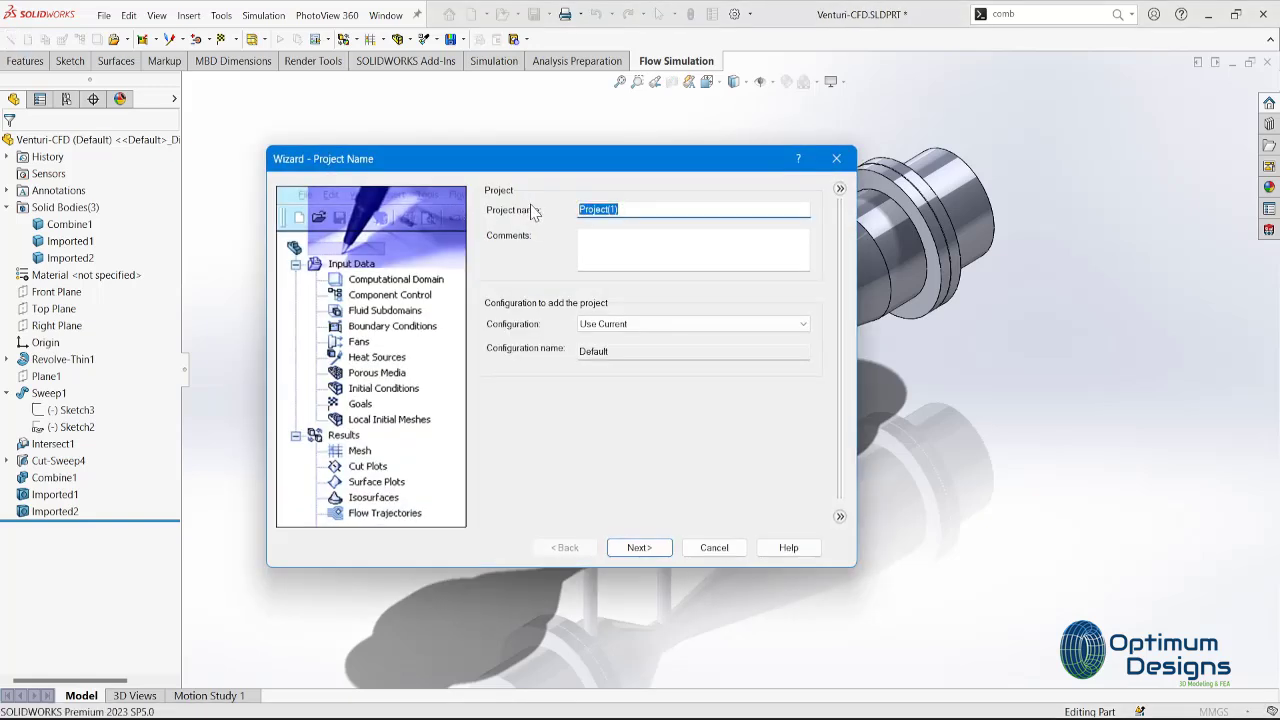
{"action": "type", "text": "V"}
{"action": "type", "text": "entury-"}
{"action": "type", "text": "CFD-Transient Flow"}
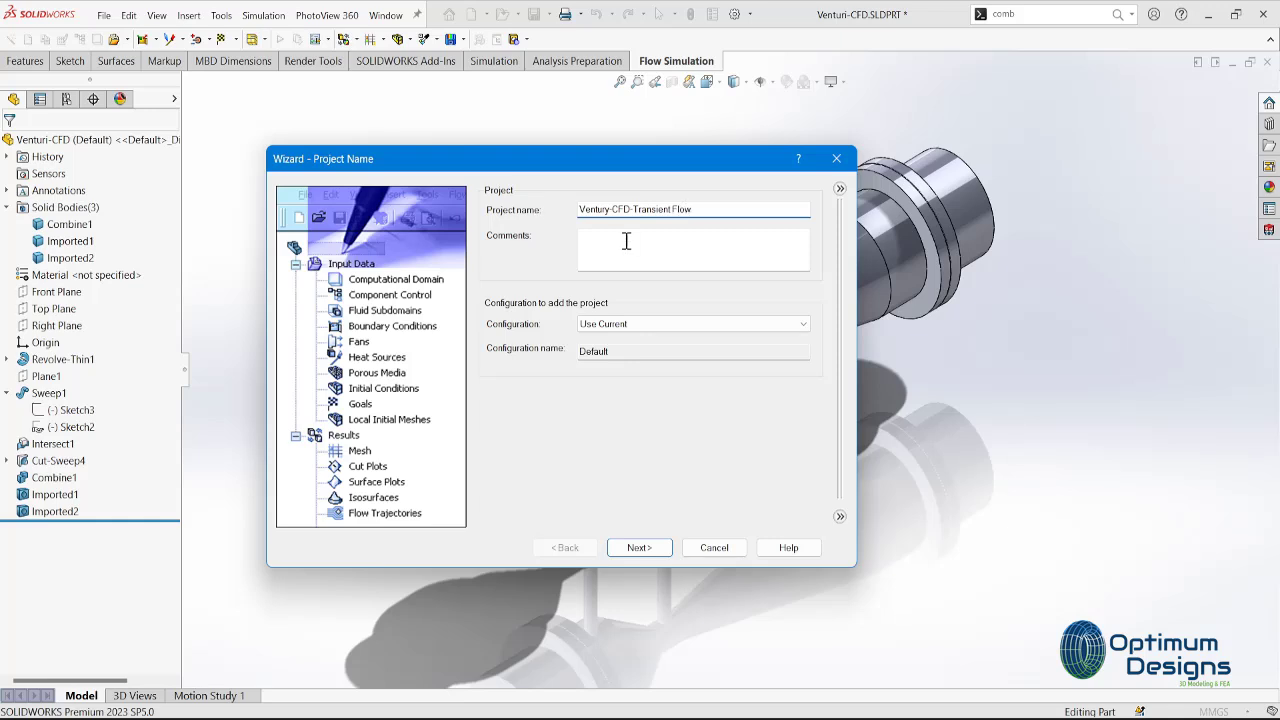
{"action": "left_click", "coordinate": [641, 552]}
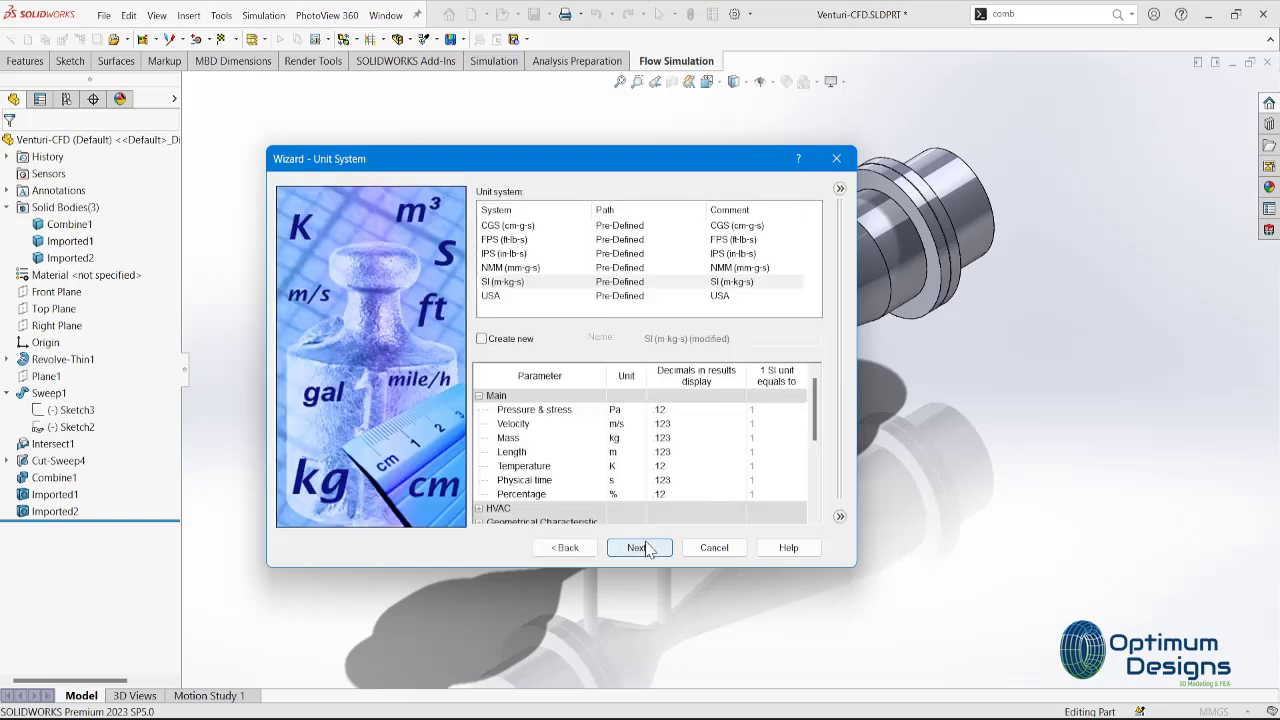
Keep SI units and make the analysis time-dependent: 10 s total, 0.0333333333 s output step.
{"action": "left_click", "coordinate": [648, 550]}
{"action": "left_click", "coordinate": [659, 240]}
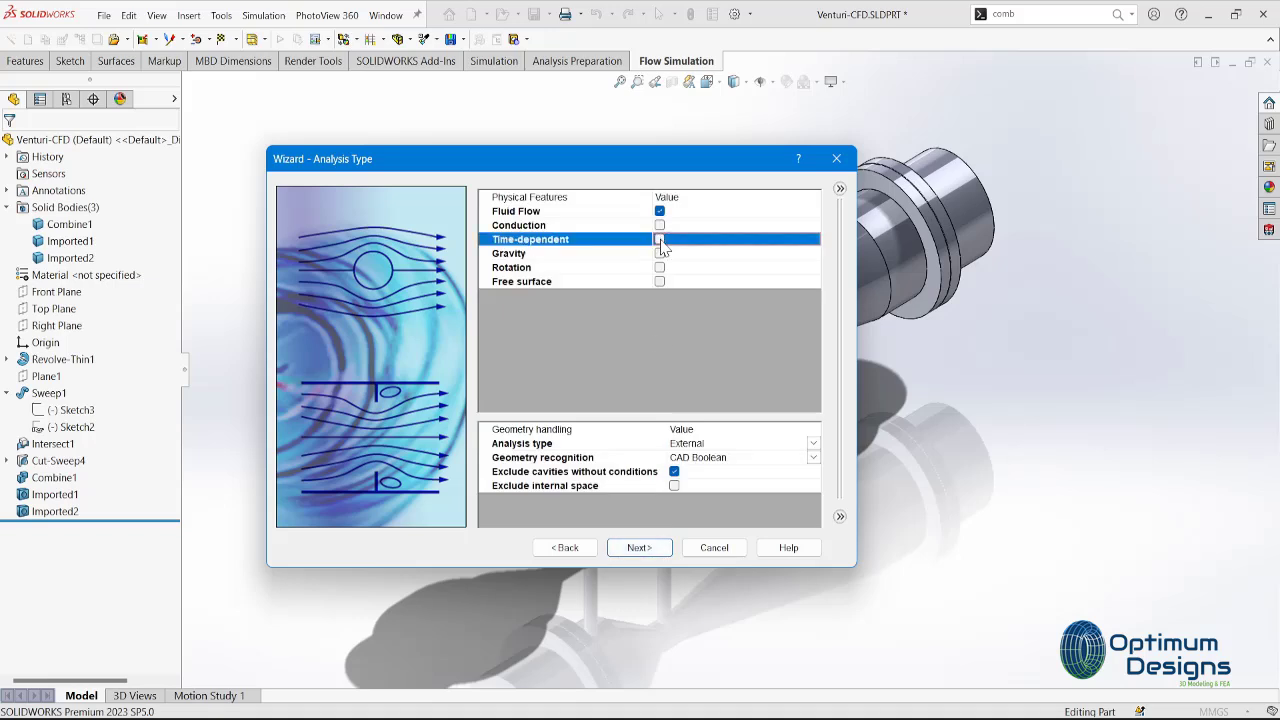
{"action": "left_click", "coordinate": [660, 240]}
{"action": "left_click", "coordinate": [660, 255]}
{"action": "left_click", "coordinate": [659, 256]}
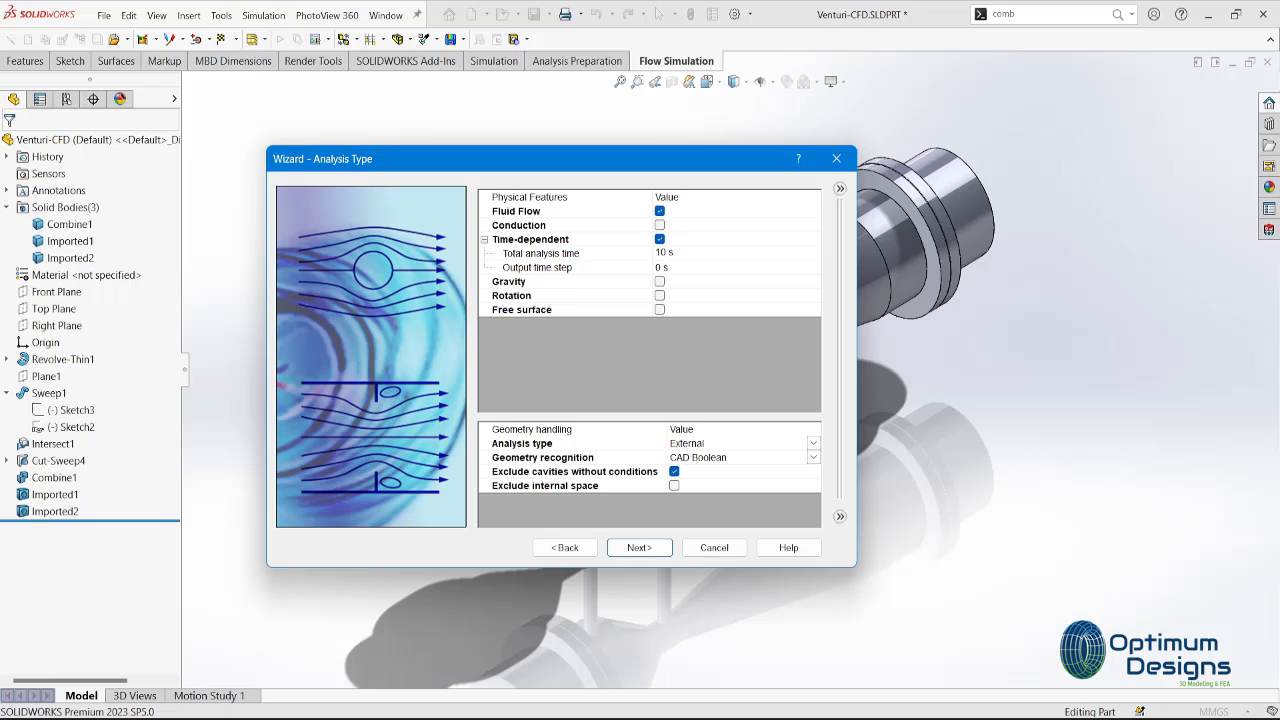
{"action": "left_click", "coordinate": [676, 268]}
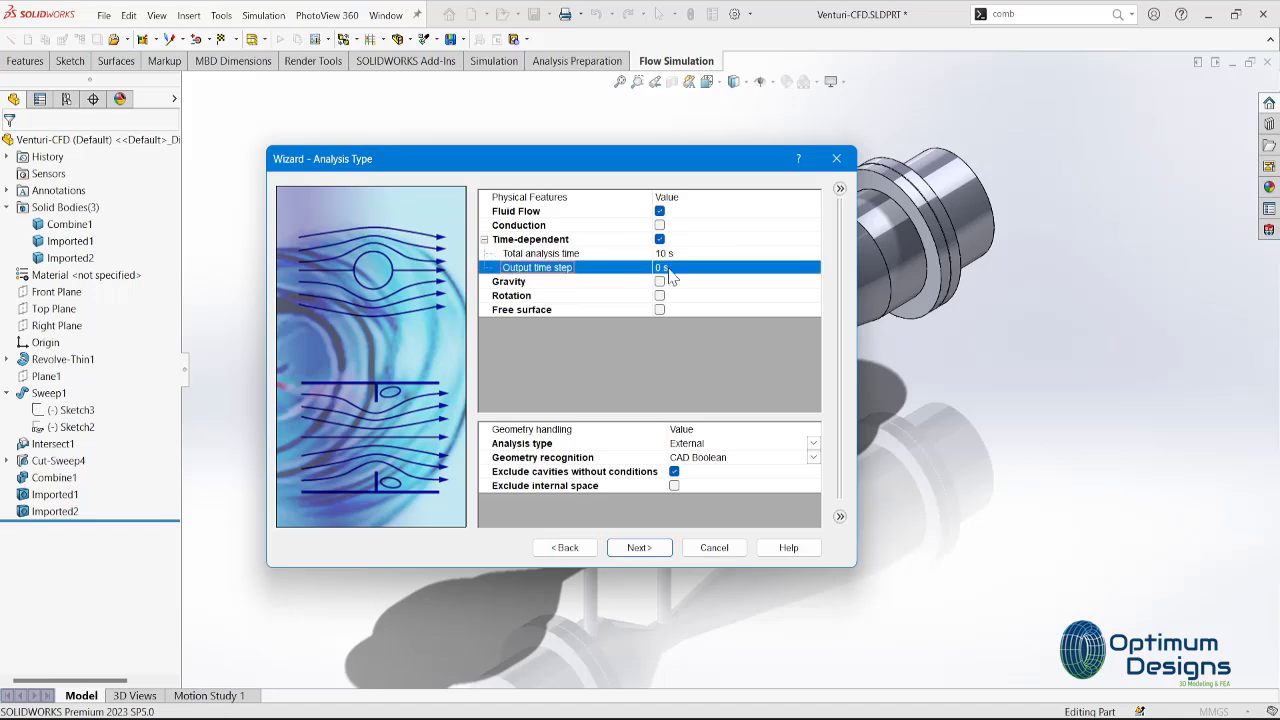
{"action": "left_click", "coordinate": [666, 269]}
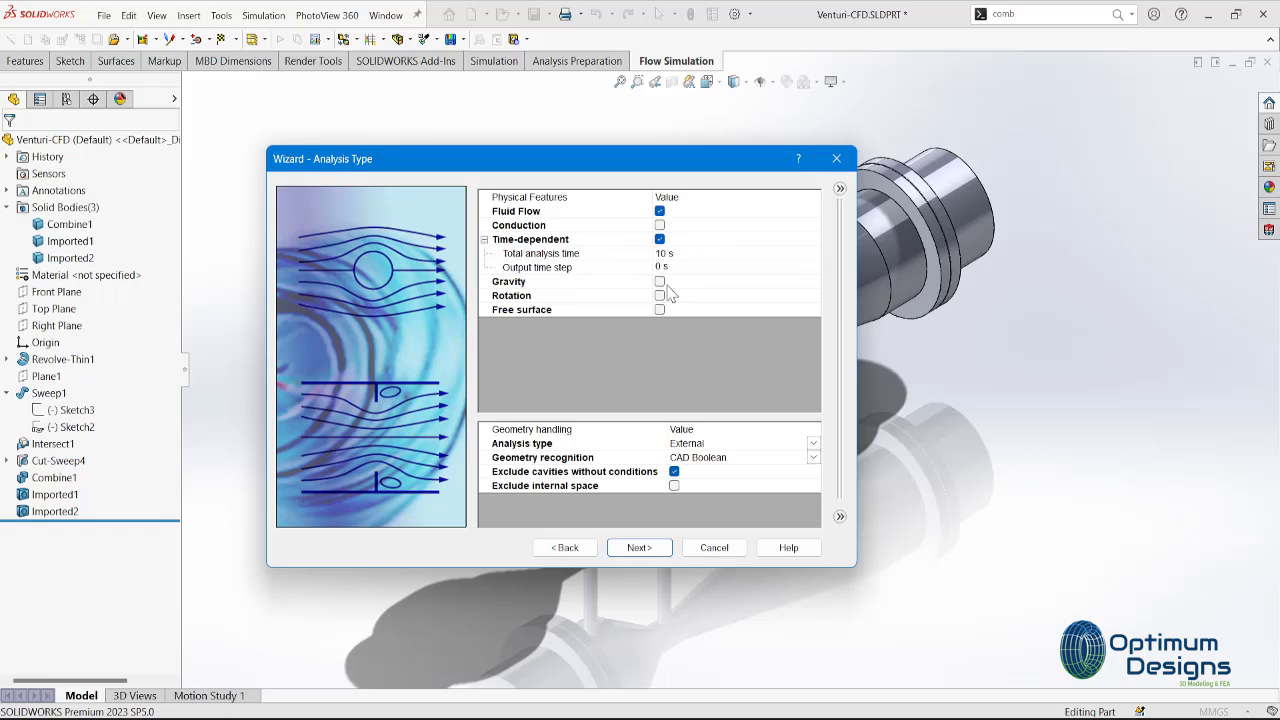
{"action": "type", "text": "1/3"}
{"action": "key", "text": "Return"}
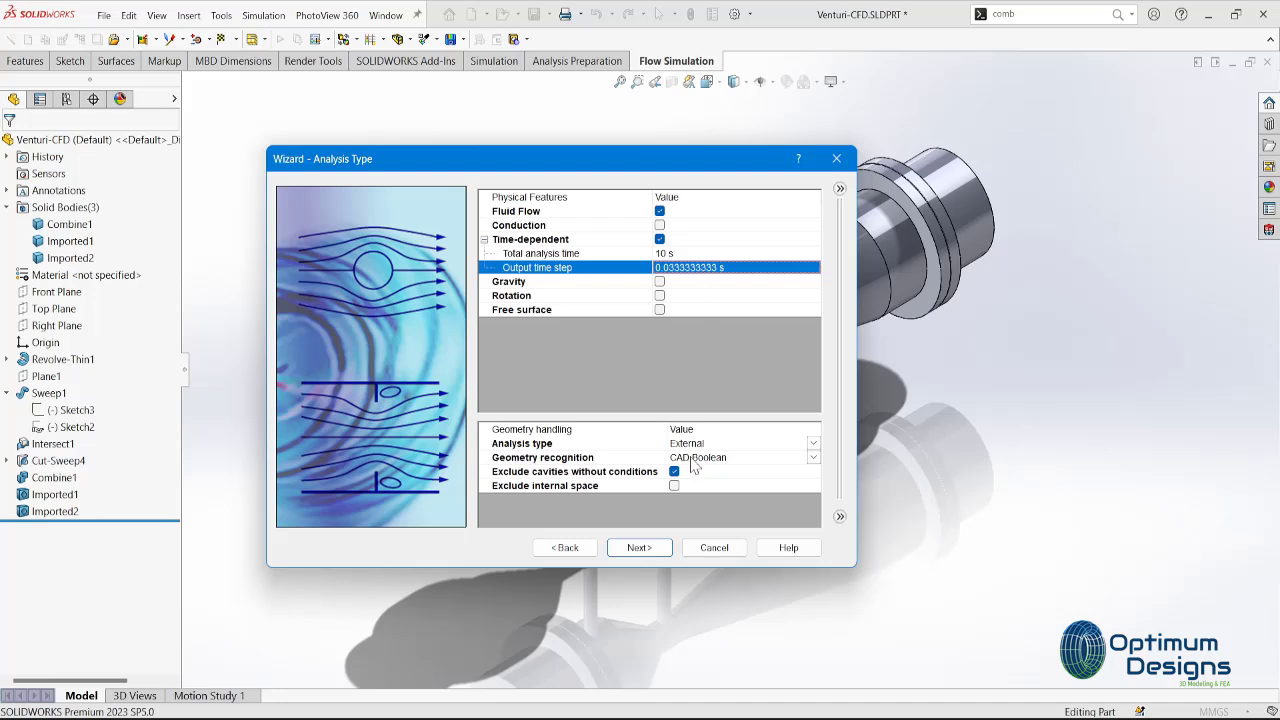
Set the analysis type to Internal and proceed to fluid selection.
{"action": "left_click", "coordinate": [693, 447]}
{"action": "left_click", "coordinate": [693, 447]}
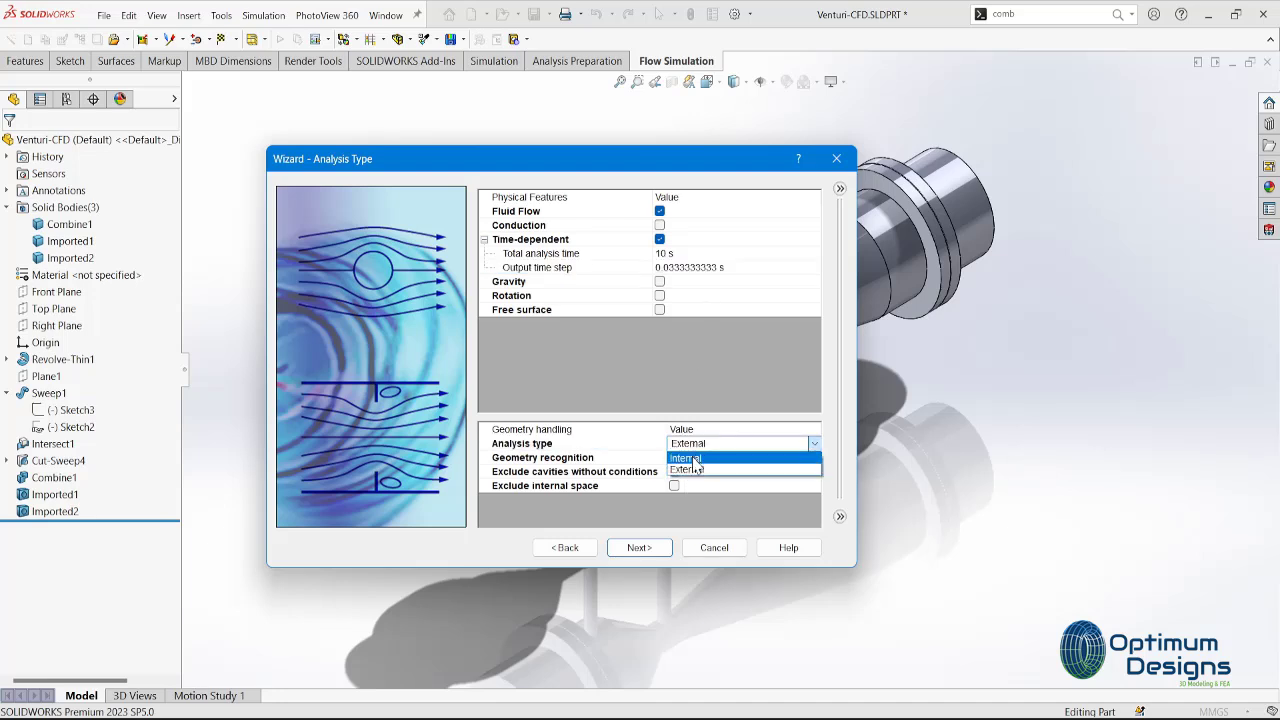
{"action": "left_click", "coordinate": [697, 470]}
{"action": "left_click", "coordinate": [646, 556]}
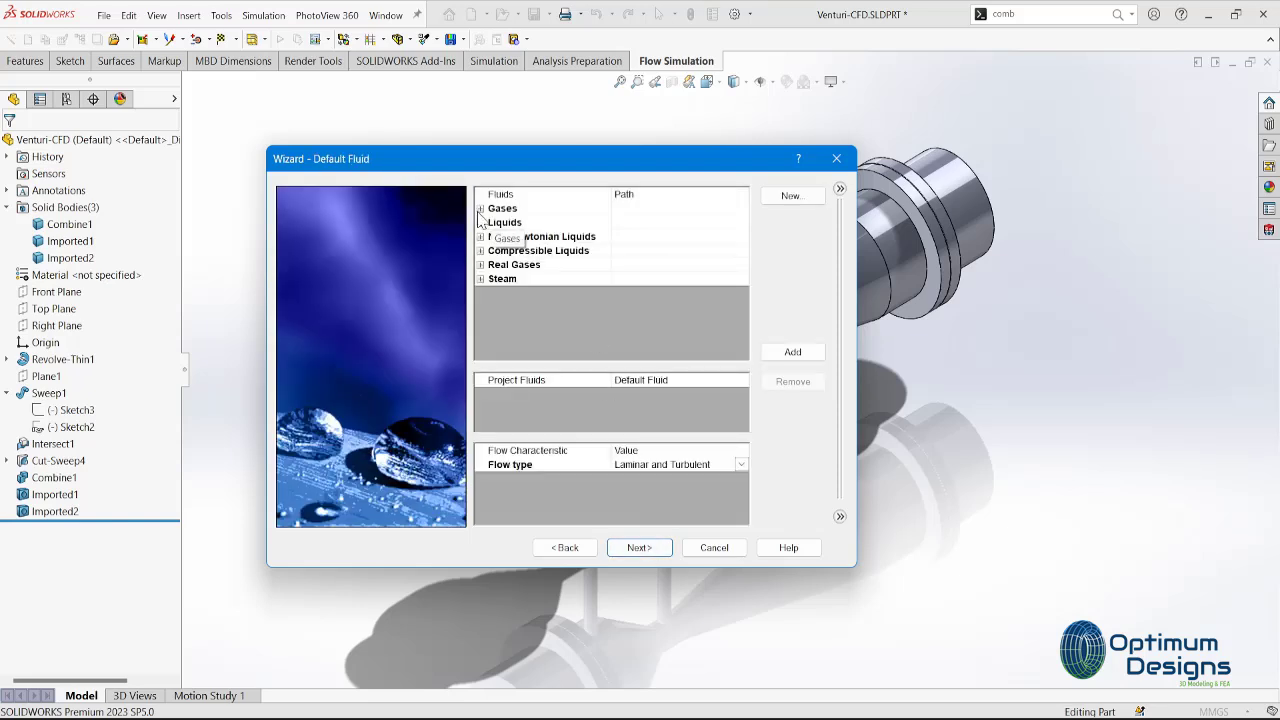
Add Air from Gases as the project fluid and accept the default wall conditions.
{"action": "left_click", "coordinate": [481, 212]}
{"action": "double_click", "coordinate": [516, 250]}
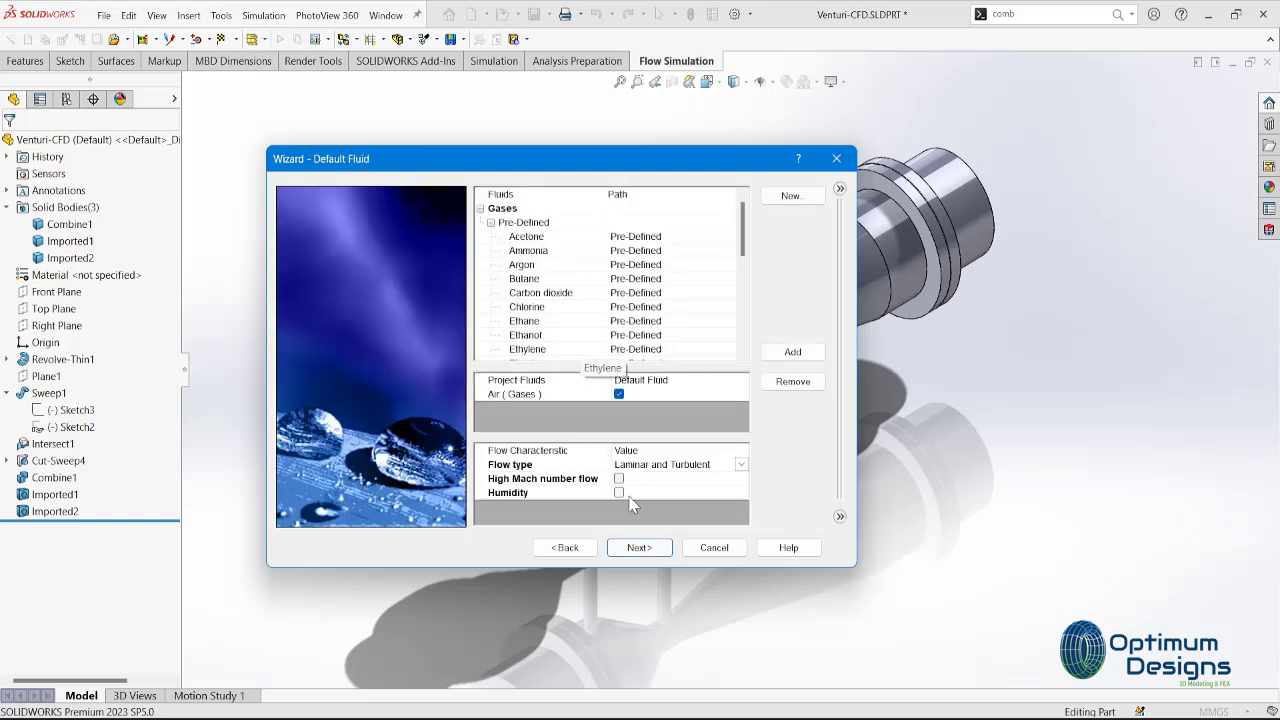
{"action": "left_click", "coordinate": [641, 548]}
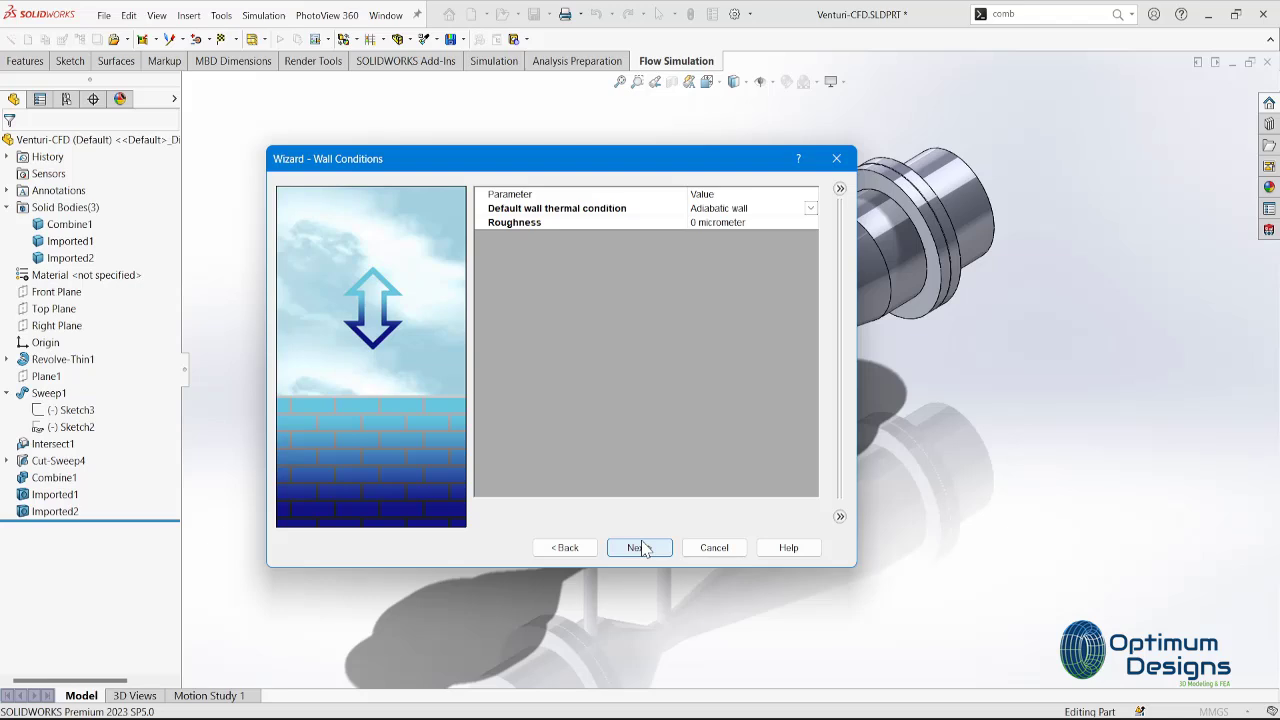
{"action": "left_click", "coordinate": [641, 548]}
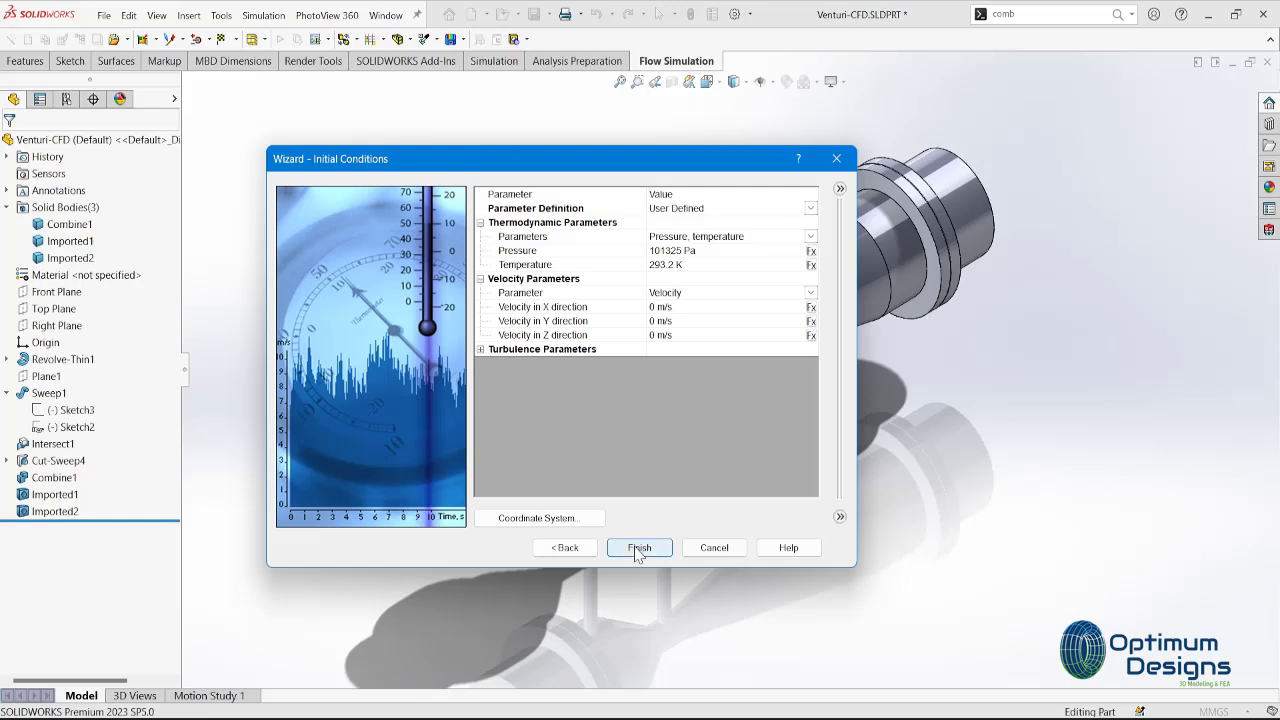
Keep X as the coordinate system reference axis and finish creating the project.
{"action": "left_click_drag", "start_coordinate": [657, 174], "coordinate": [310, 90]}
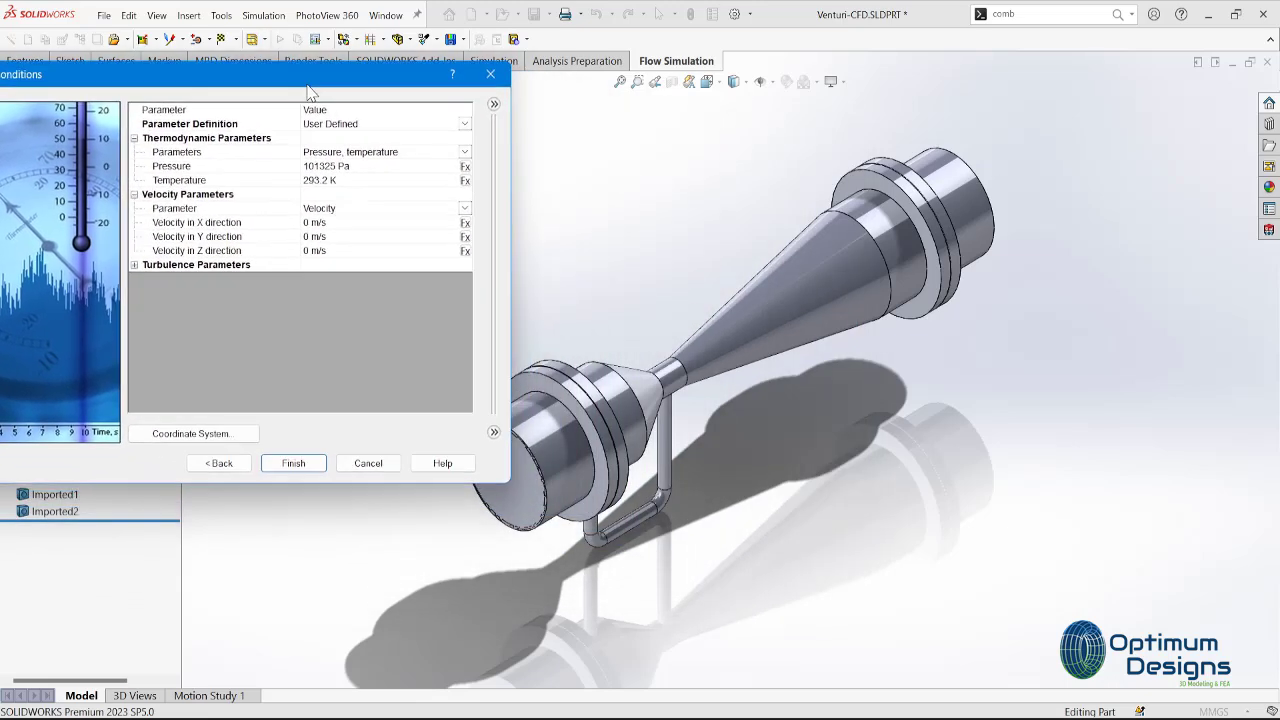
{"action": "left_click", "coordinate": [192, 433]}
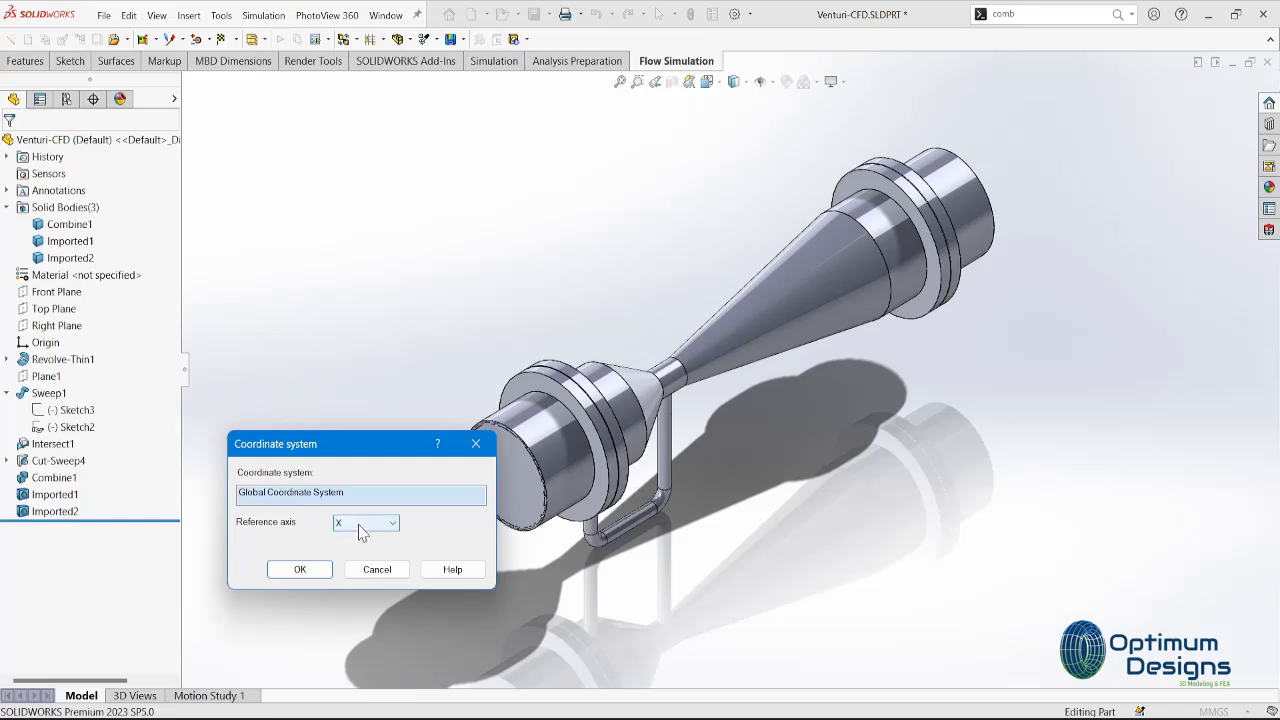
{"action": "left_click_drag", "start_coordinate": [362, 447], "coordinate": [250, 275]}
{"action": "left_click", "coordinate": [268, 351]}
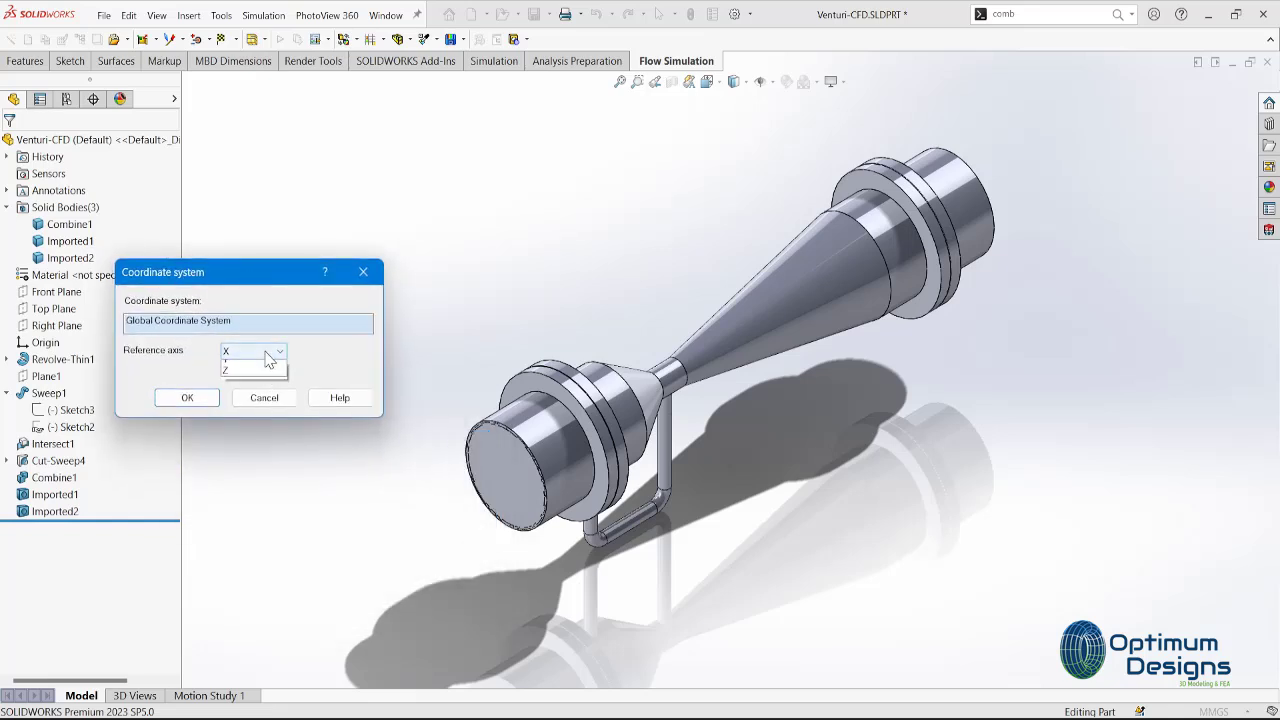
{"action": "left_click", "coordinate": [255, 377]}
{"action": "left_click", "coordinate": [252, 354]}
{"action": "left_click", "coordinate": [251, 369]}
{"action": "left_click", "coordinate": [253, 351]}
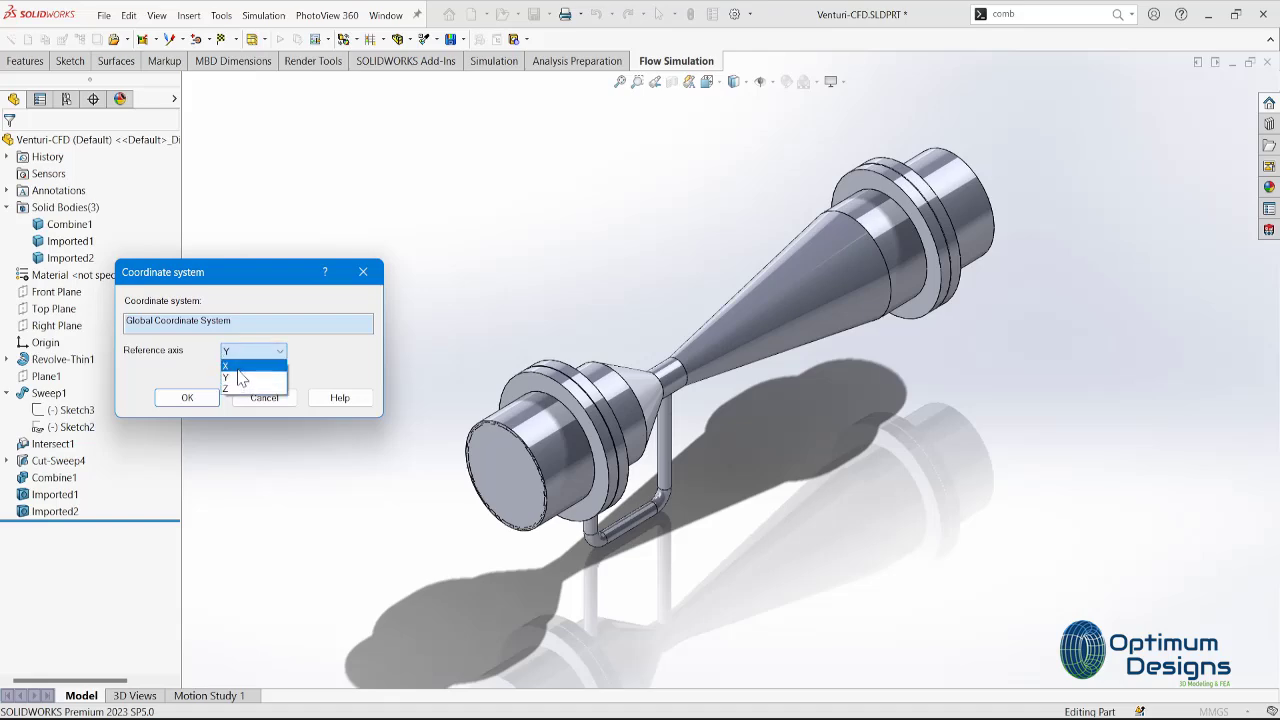
{"action": "left_click", "coordinate": [240, 366]}
{"action": "left_click", "coordinate": [209, 397]}
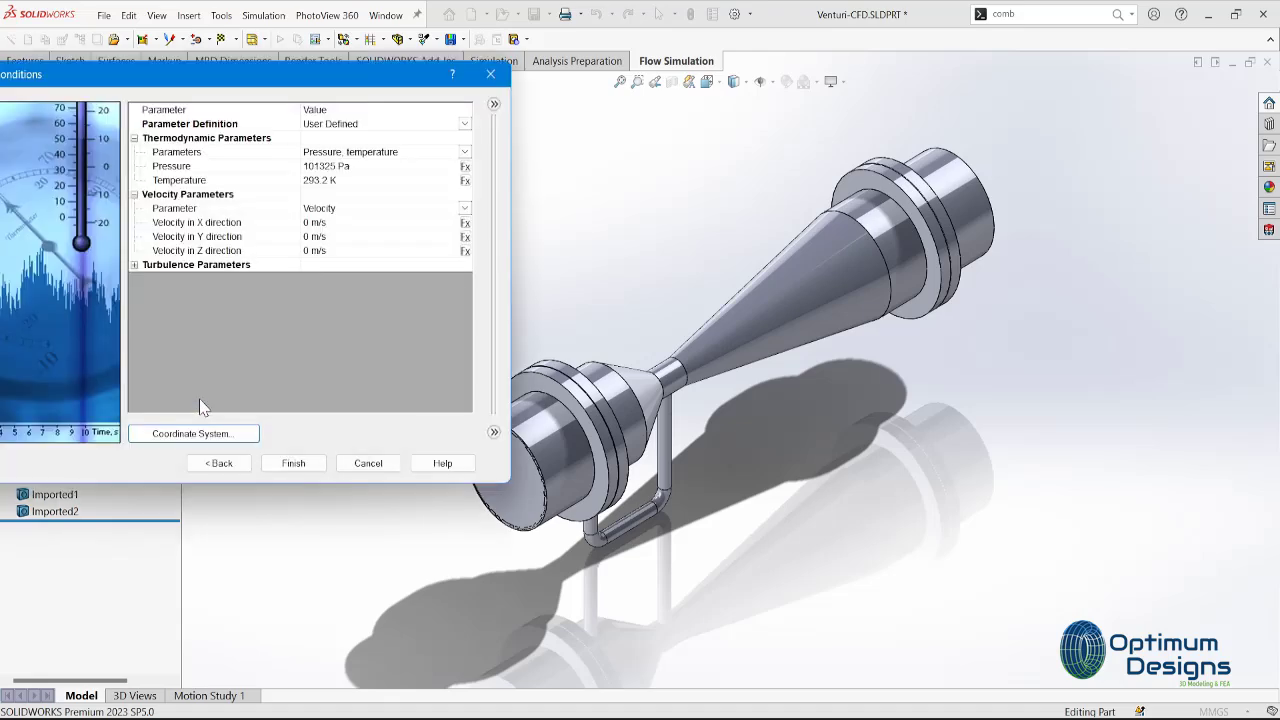
{"action": "left_click", "coordinate": [287, 465]}
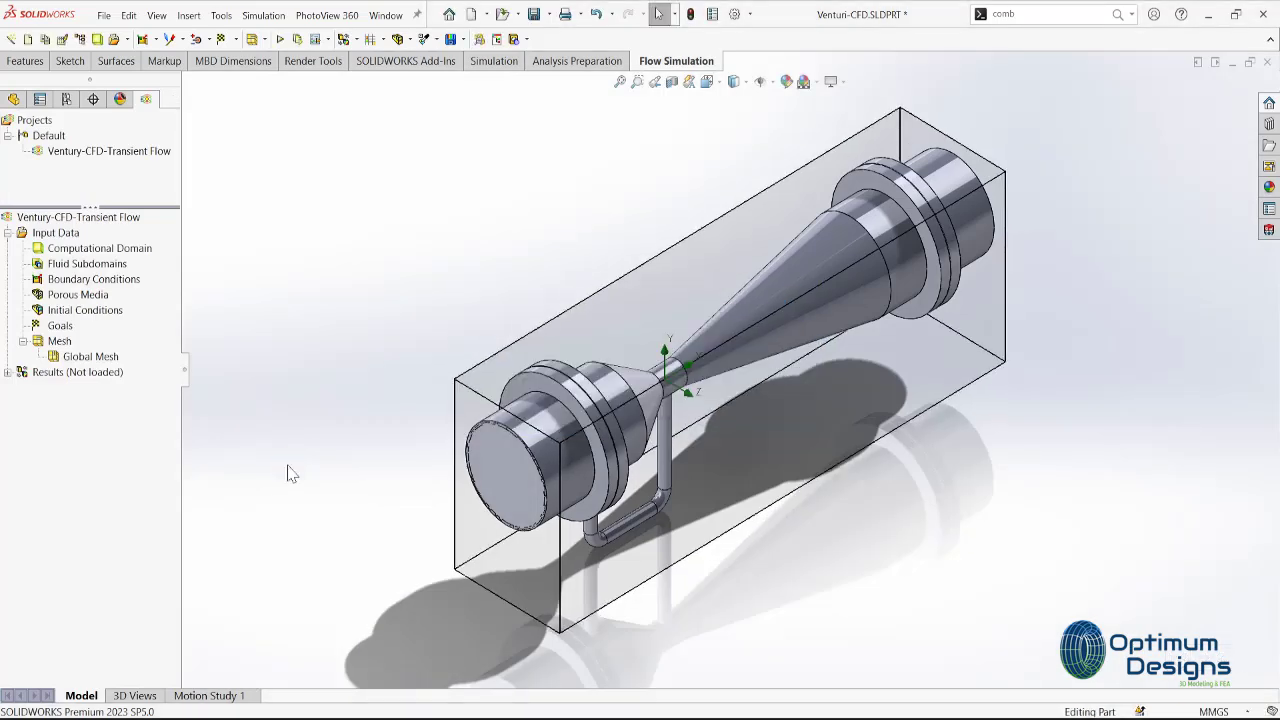
Insert an Inlet Volume Flow boundary condition with a 0.0025 m^3/s flow rate.
{"action": "scroll", "coordinate": [688, 365], "scroll_direction": "up", "scroll_amount": 3}
{"action": "scroll", "coordinate": [694, 350], "scroll_direction": "up", "scroll_amount": 4}
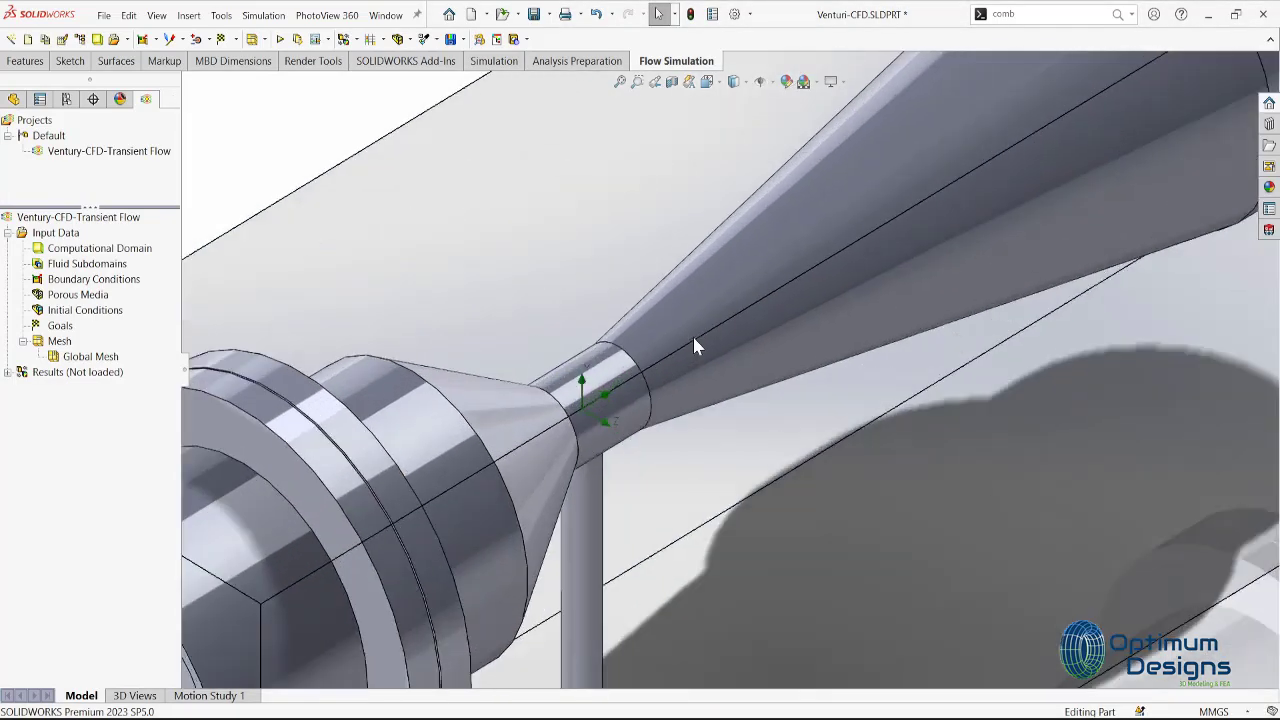
{"action": "key", "text": "f"}
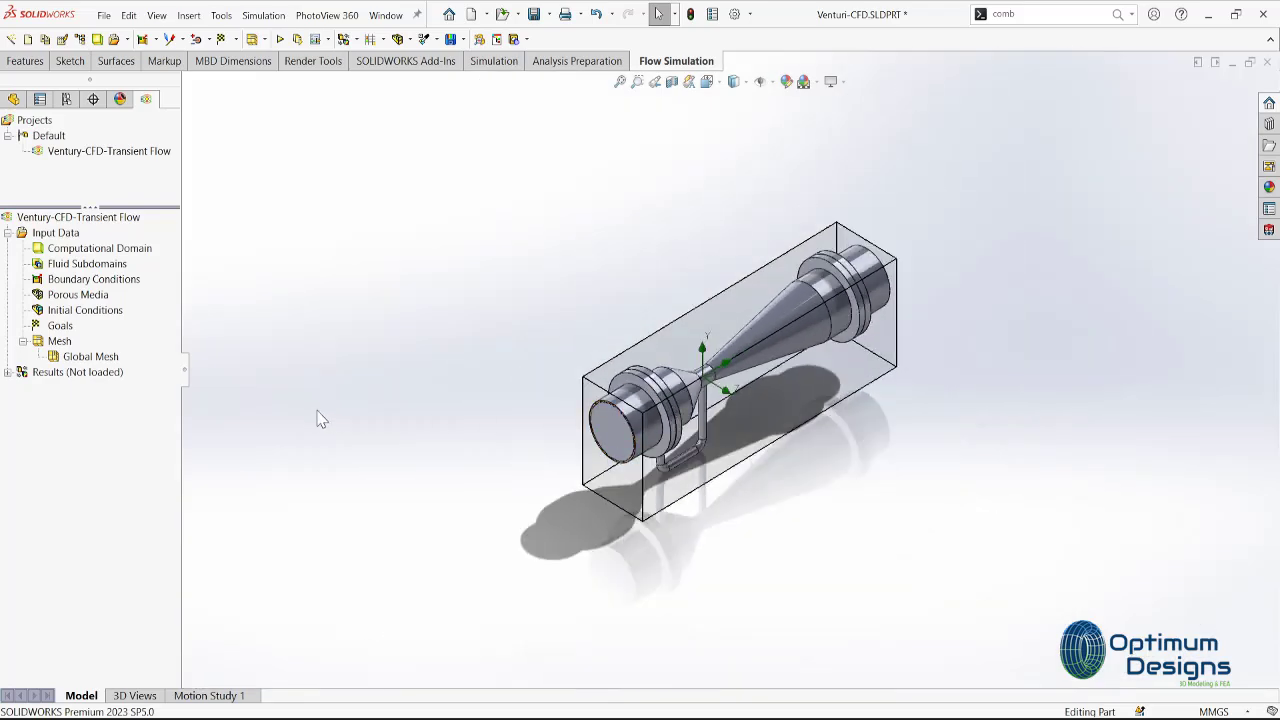
{"action": "right_click", "coordinate": [106, 280]}
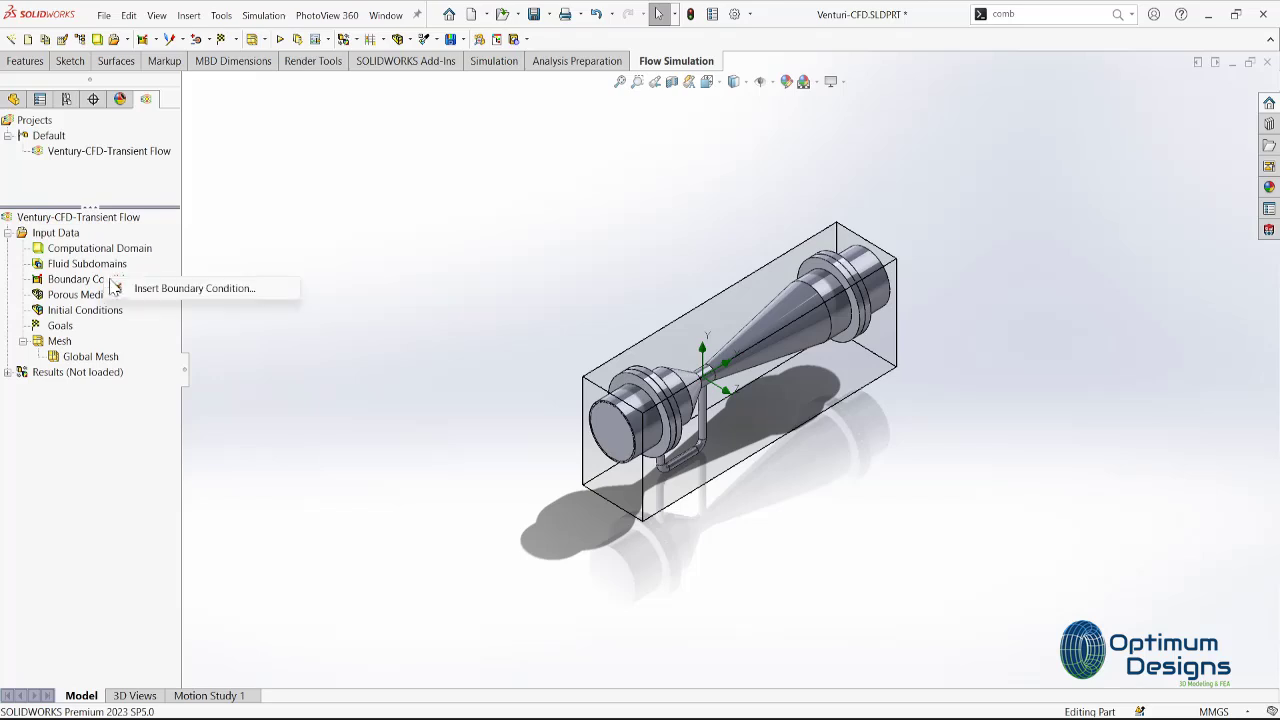
{"action": "left_click", "coordinate": [150, 290]}
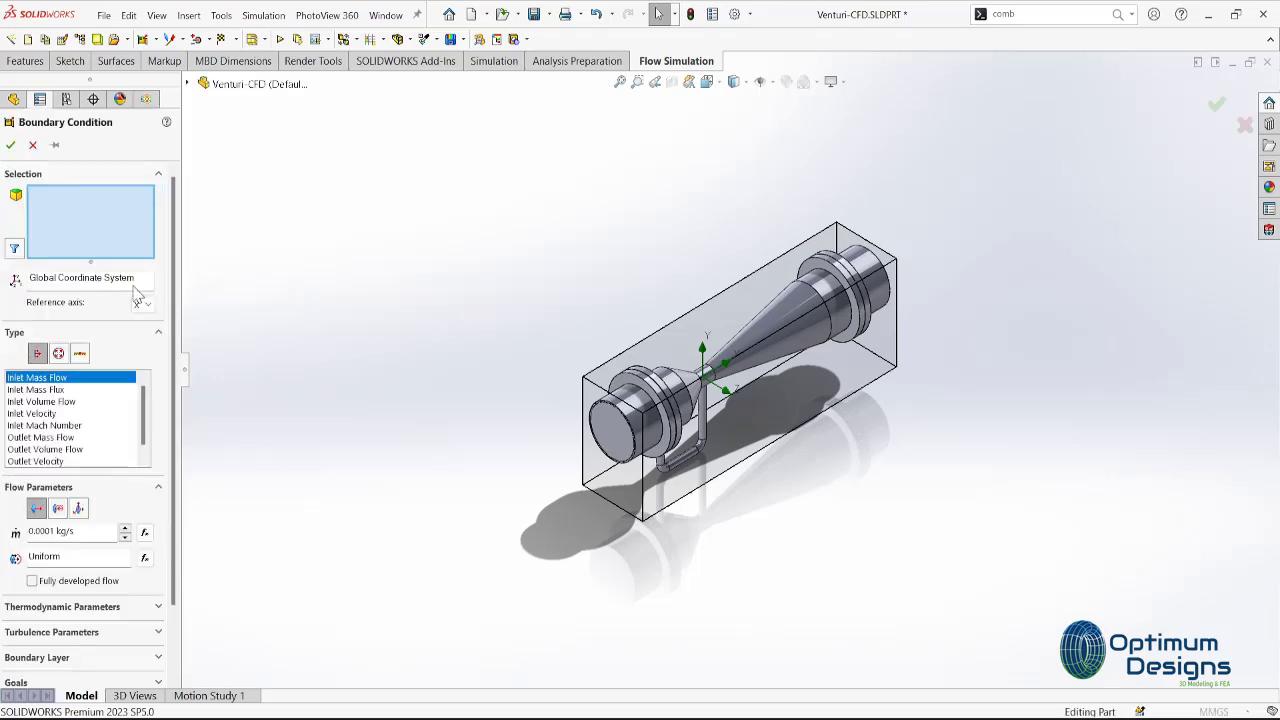
{"action": "left_click", "coordinate": [56, 402]}
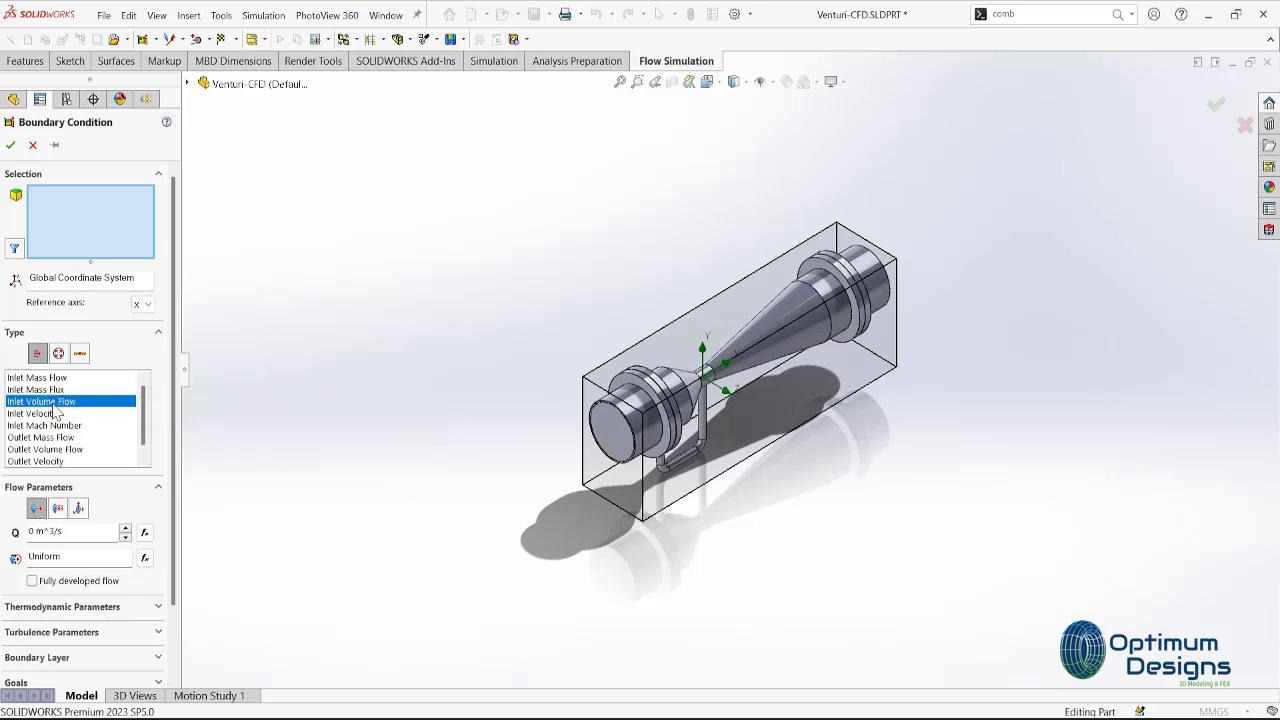
{"action": "left_click", "coordinate": [31, 531]}
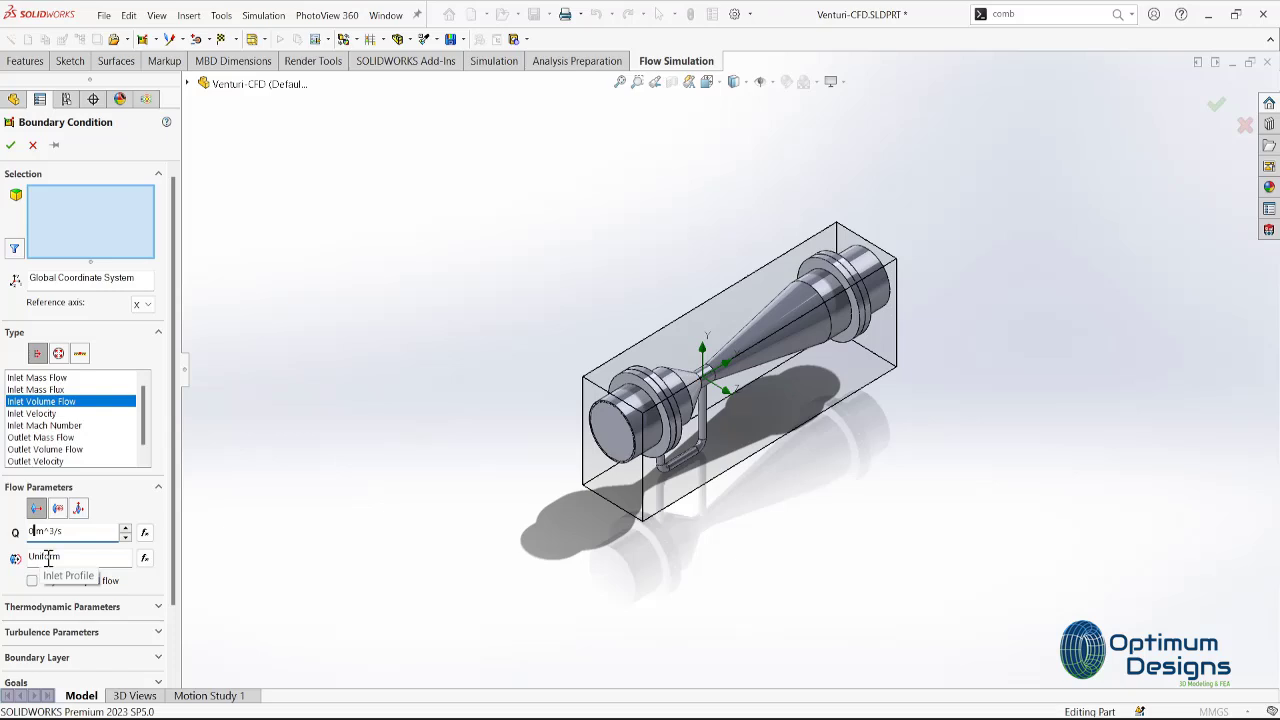
{"action": "type", "text": "0.0025"}
{"action": "key", "text": "Return"}
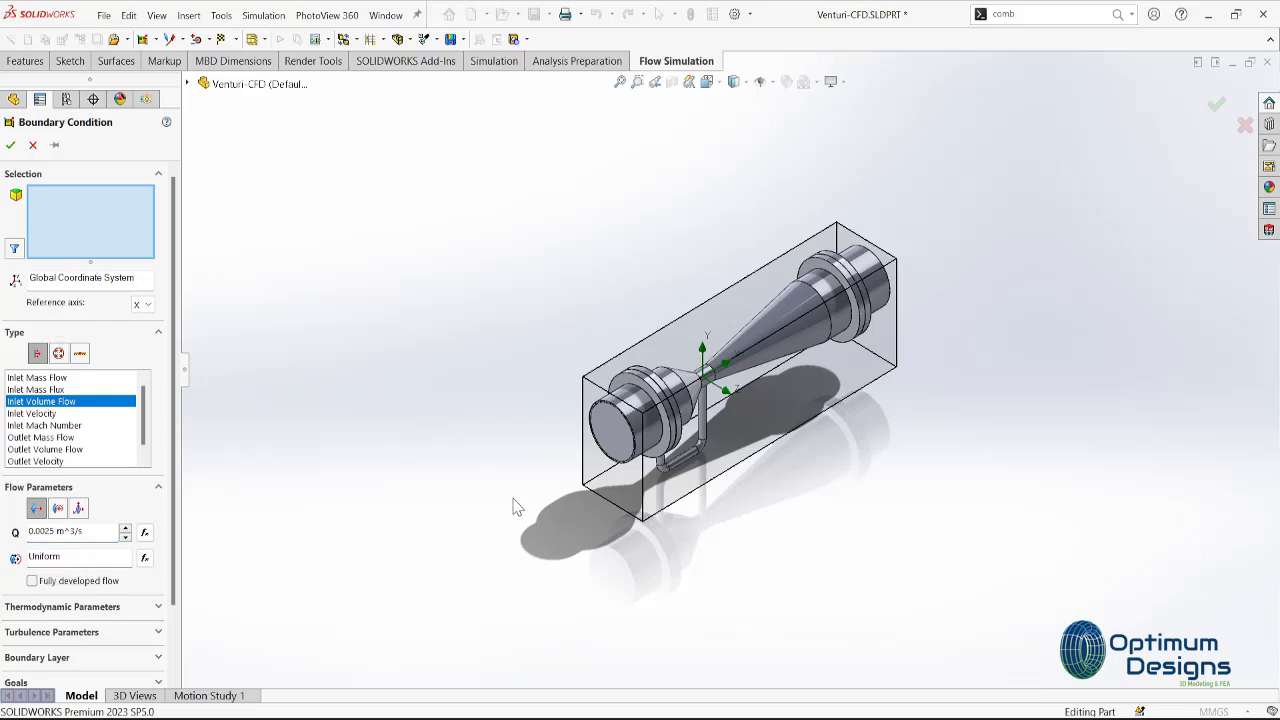
Assign the condition to the venturi inlet face via Select Other and confirm Inlet Volume Flow 1.
{"action": "mouse_move", "coordinate": [508, 500]}
{"action": "middle_mouse_down"}
{"action": "mouse_move", "coordinate": [400, 425]}
{"action": "mouse_move", "coordinate": [366, 490]}
{"action": "mouse_move", "coordinate": [385, 540]}
{"action": "mouse_move", "coordinate": [433, 465]}
{"action": "middle_mouse_up"}
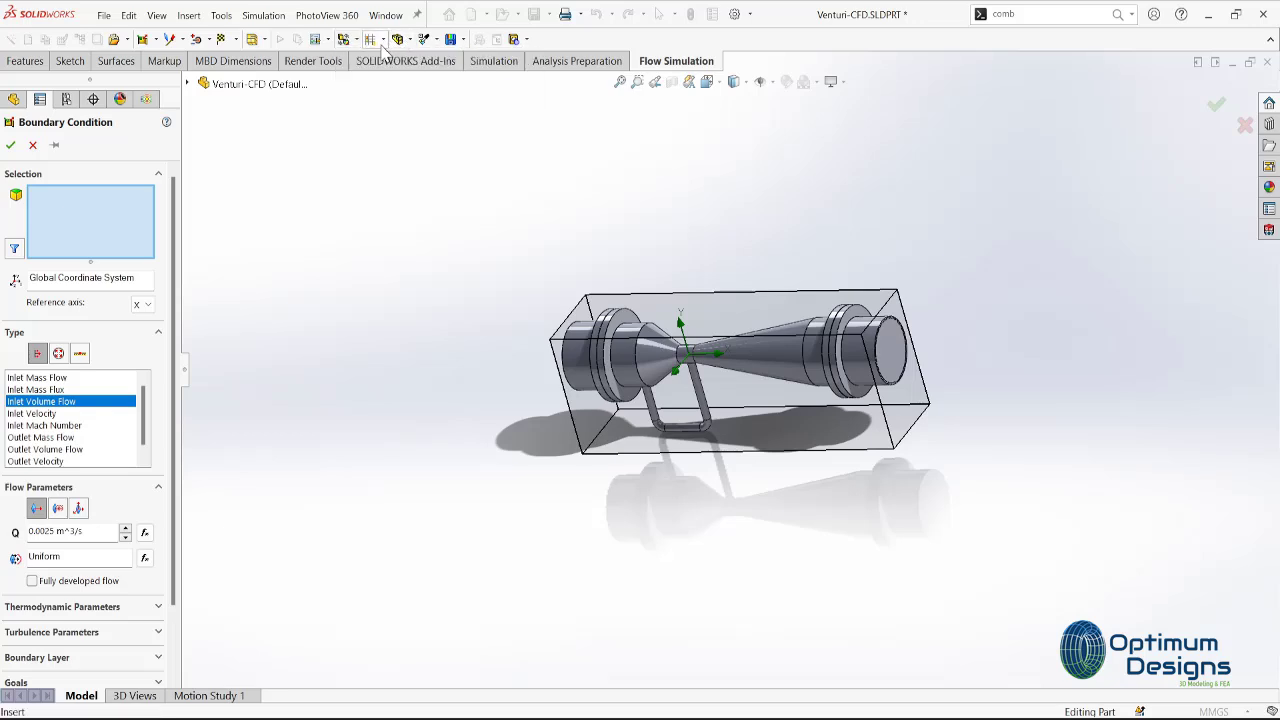
{"action": "left_click", "coordinate": [399, 40]}
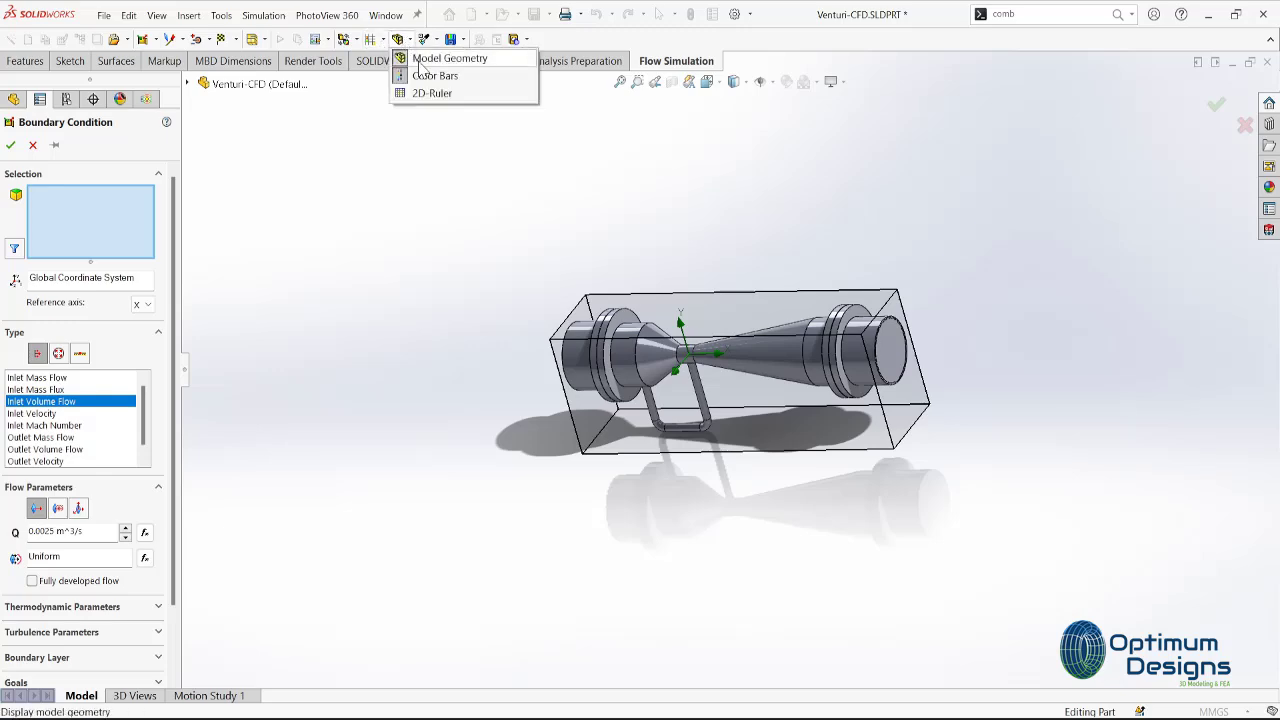
{"action": "left_click", "coordinate": [658, 216]}
{"action": "scroll", "coordinate": [605, 392], "scroll_direction": "down", "scroll_amount": 3}
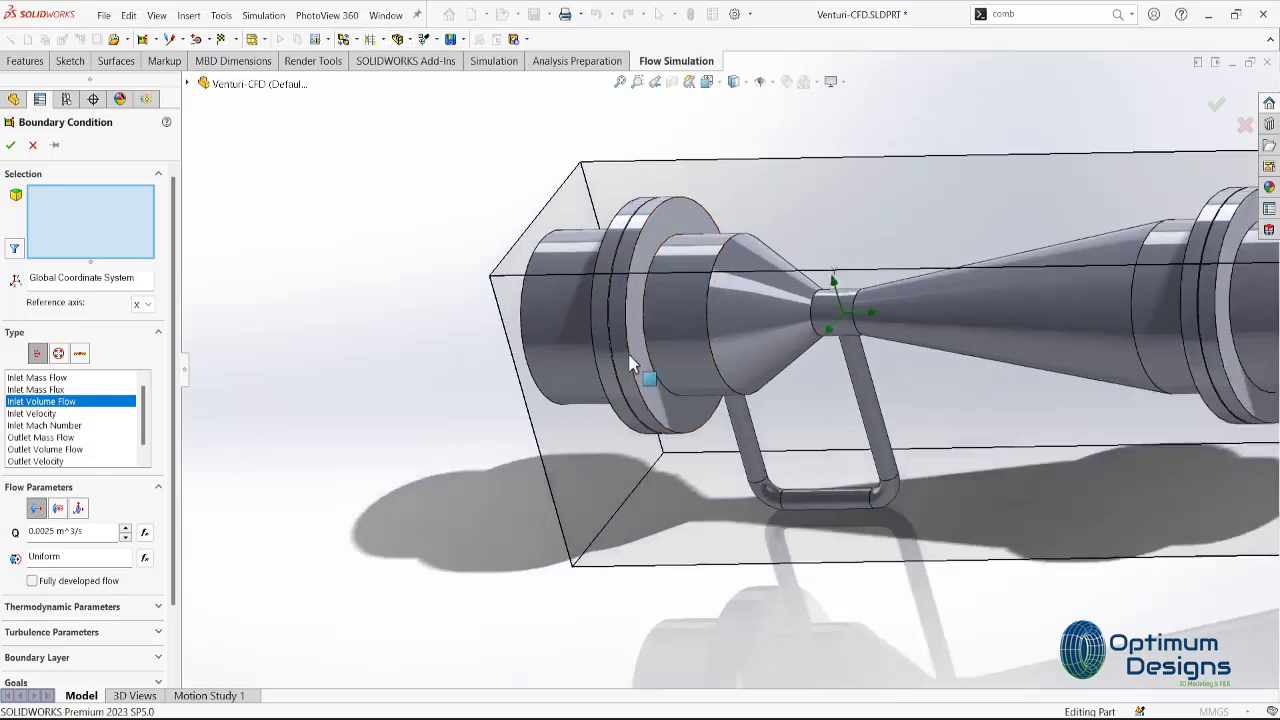
{"action": "scroll", "coordinate": [517, 280], "scroll_direction": "down", "scroll_amount": 3}
{"action": "right_click", "coordinate": [517, 280]}
{"action": "left_click", "coordinate": [566, 330]}
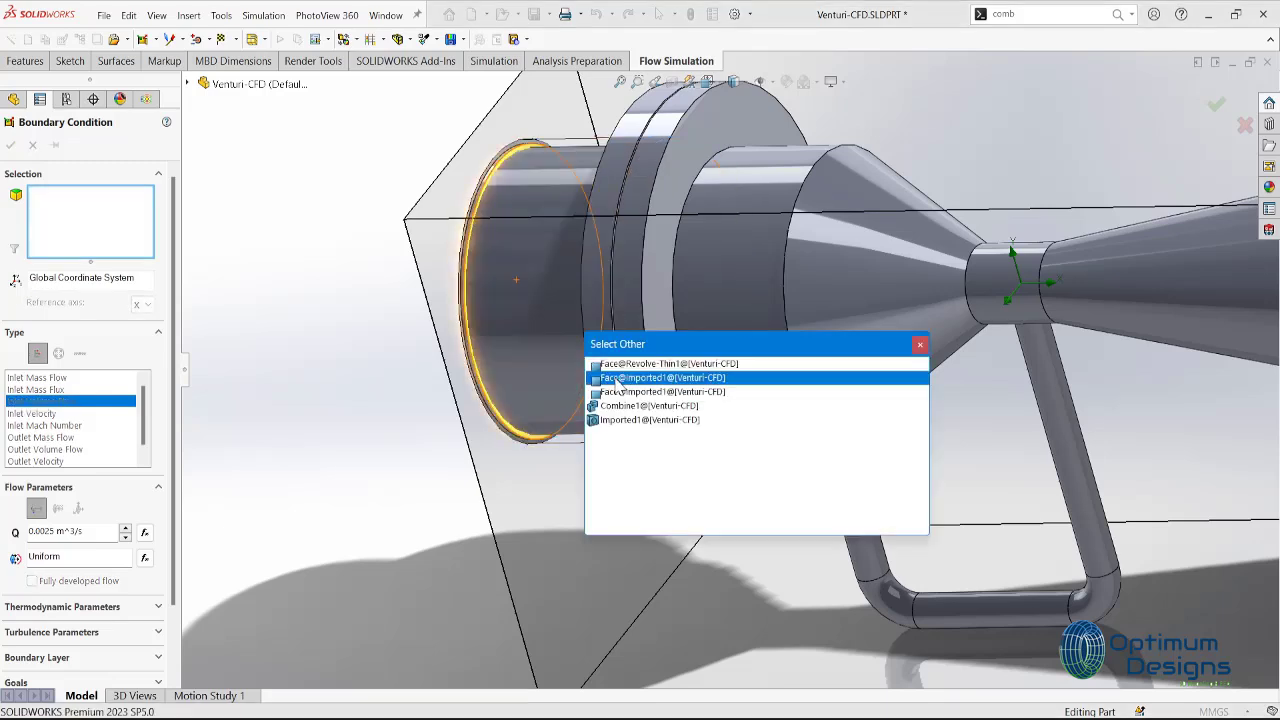
{"action": "left_click", "coordinate": [618, 381]}
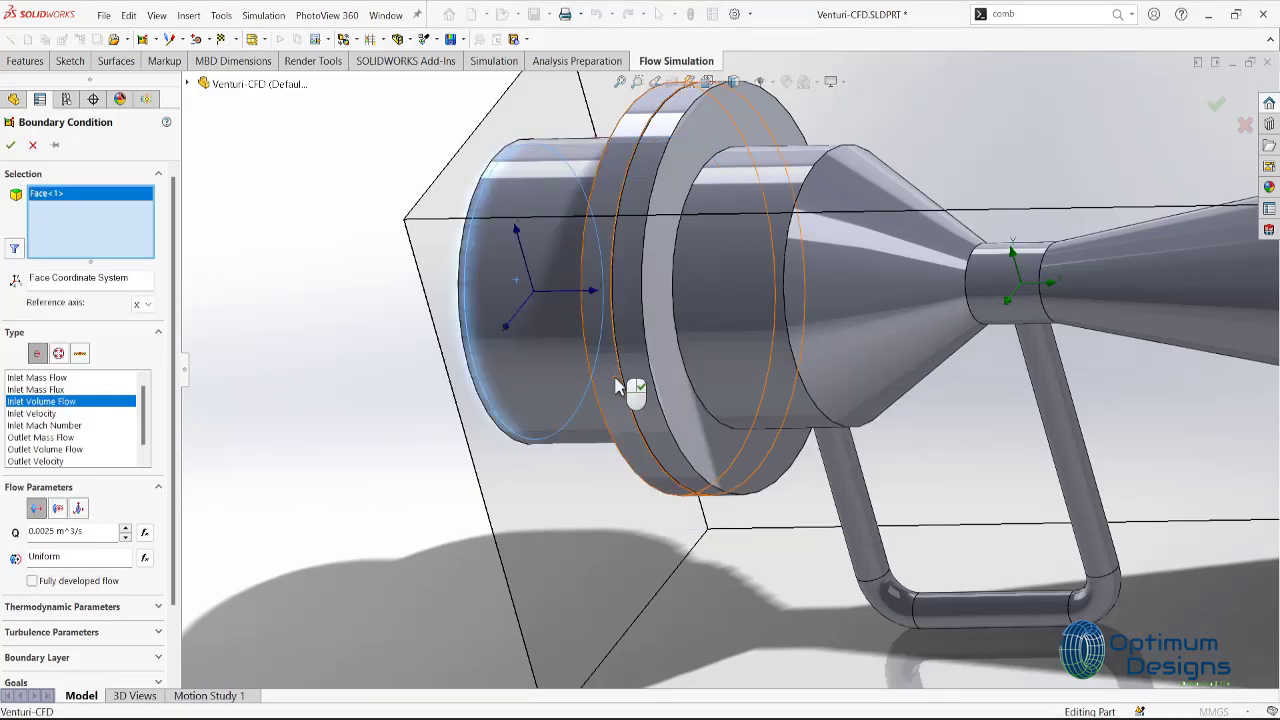
{"action": "left_click", "coordinate": [8, 146]}
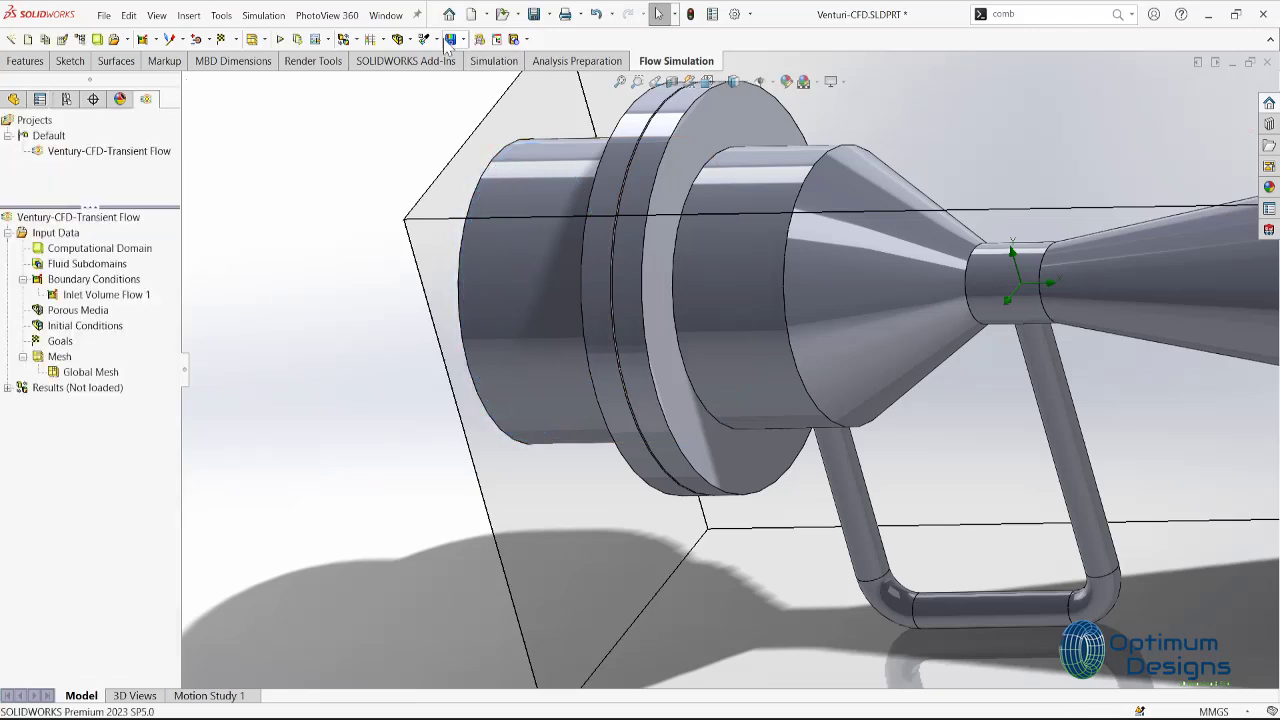
Make the model more transparent and hide the computational domain box.
{"action": "left_click", "coordinate": [410, 42]}
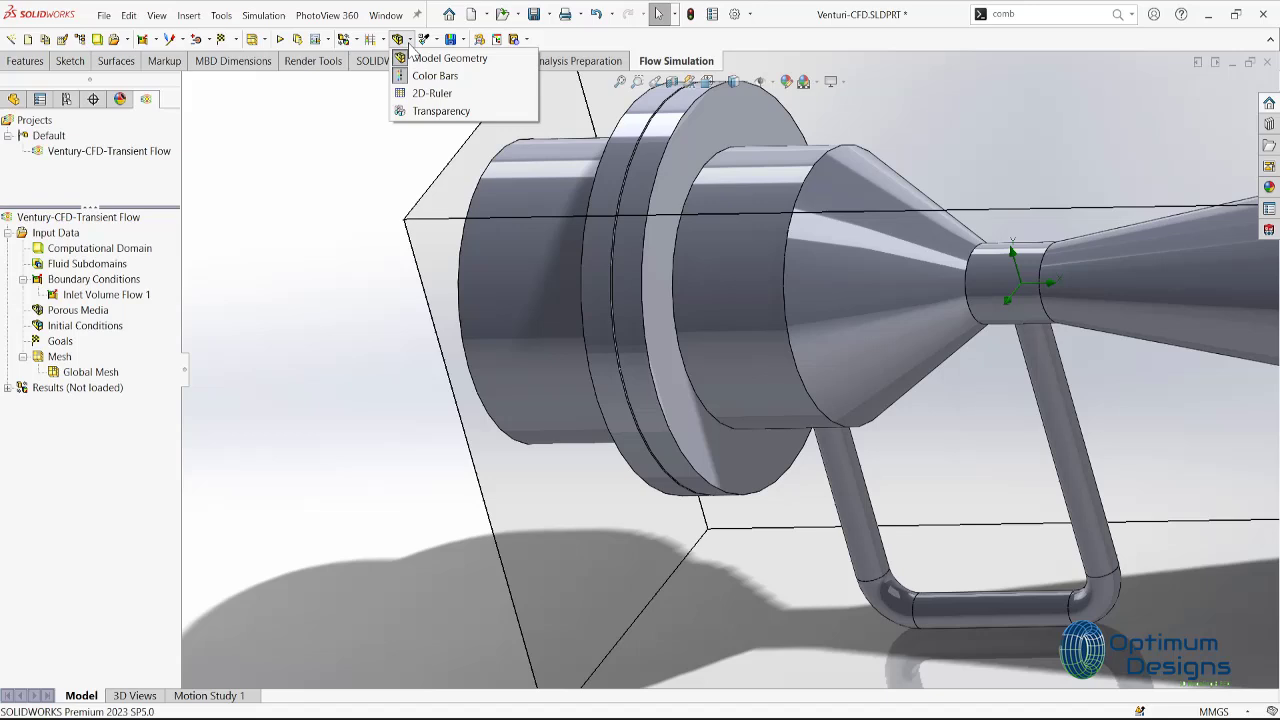
{"action": "left_click", "coordinate": [445, 112]}
{"action": "left_click", "coordinate": [675, 368]}
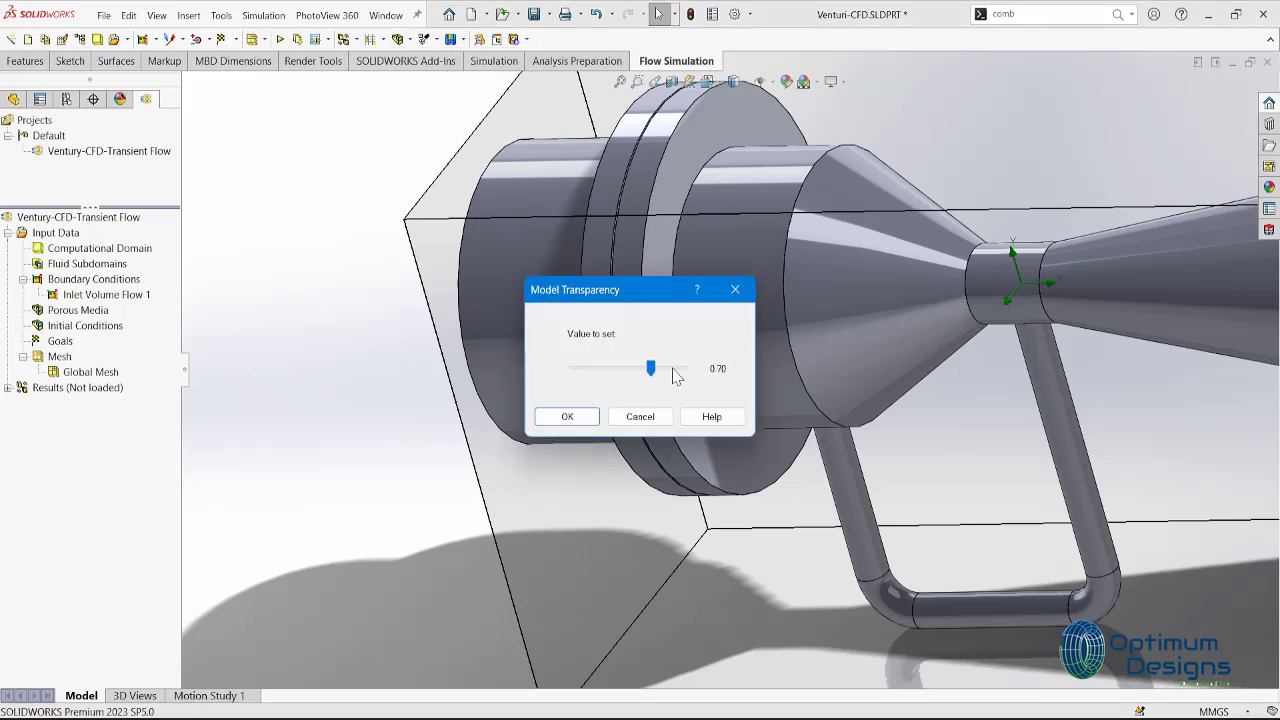
{"action": "left_click", "coordinate": [675, 368]}
{"action": "left_click", "coordinate": [567, 414]}
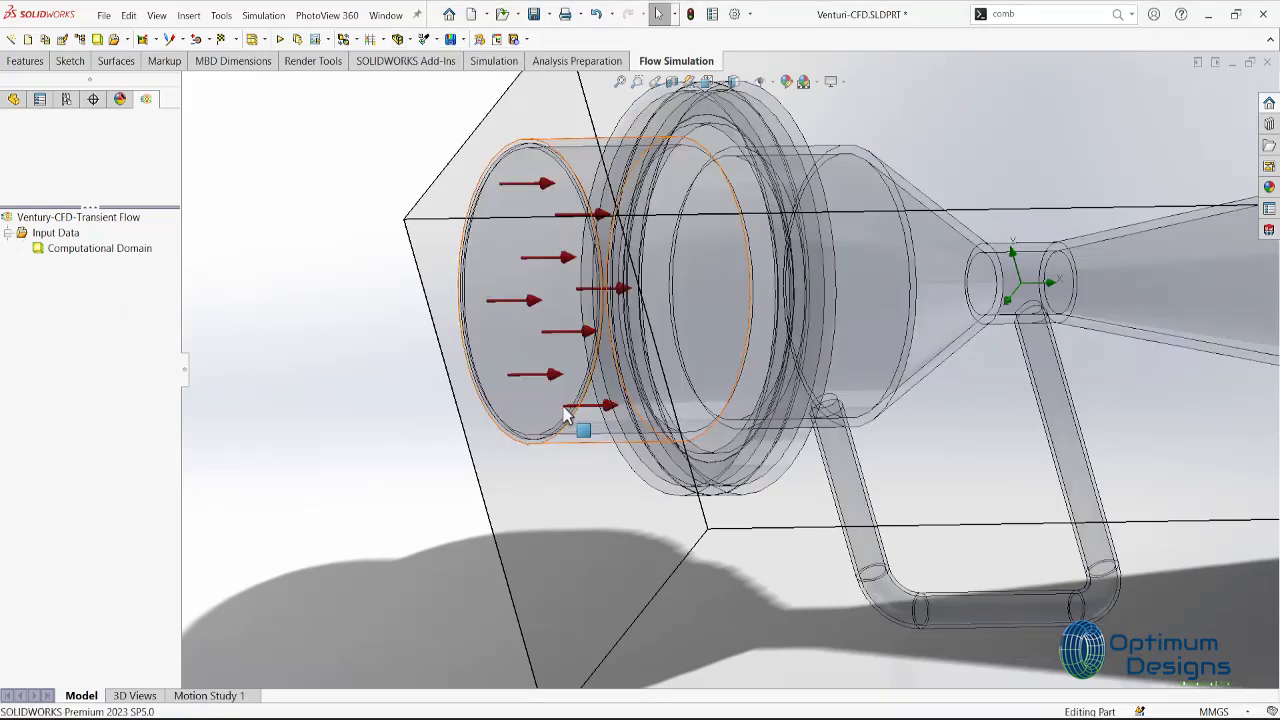
{"action": "left_click", "coordinate": [106, 250]}
{"action": "left_click", "coordinate": [145, 283]}
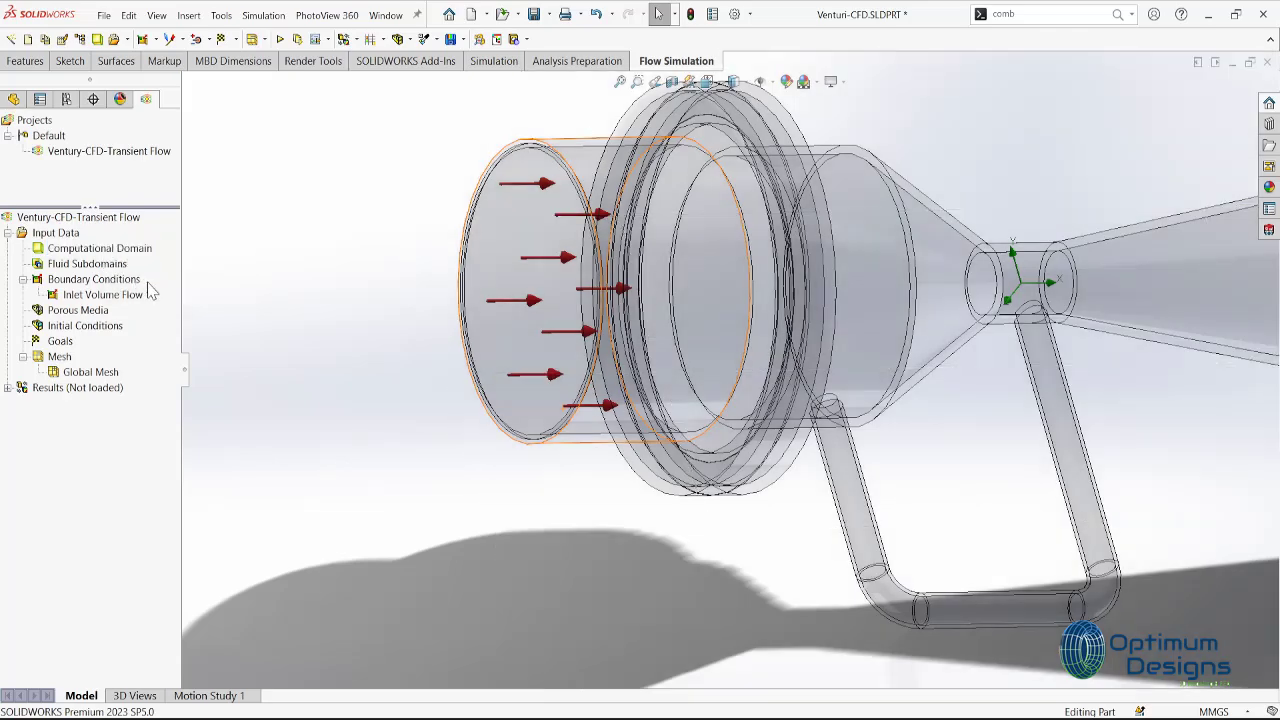
Edit Inlet Volume Flow 1, replacing Face<1> with the inner inlet face, and confirm.
{"action": "scroll", "coordinate": [595, 368], "scroll_direction": "up", "scroll_amount": 3}
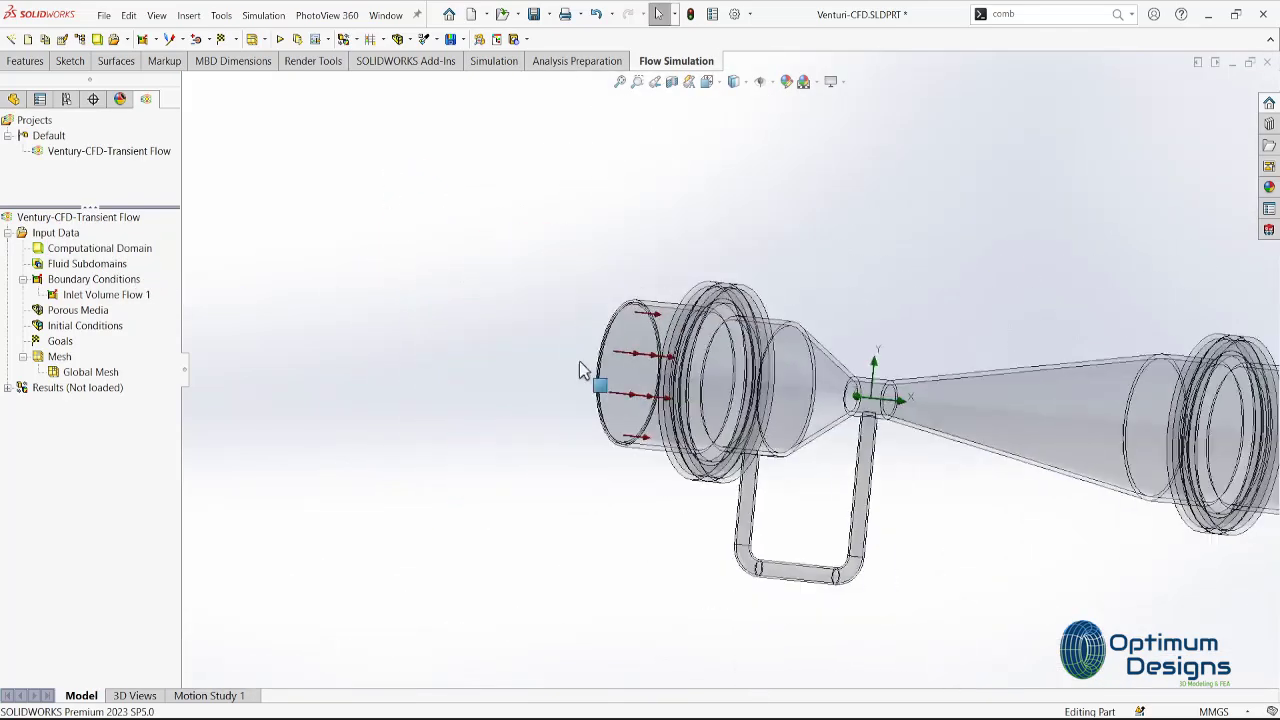
{"action": "scroll", "coordinate": [612, 358], "scroll_direction": "down", "scroll_amount": 3}
{"action": "scroll", "coordinate": [612, 358], "scroll_direction": "down", "scroll_amount": 2}
{"action": "right_click", "coordinate": [112, 297]}
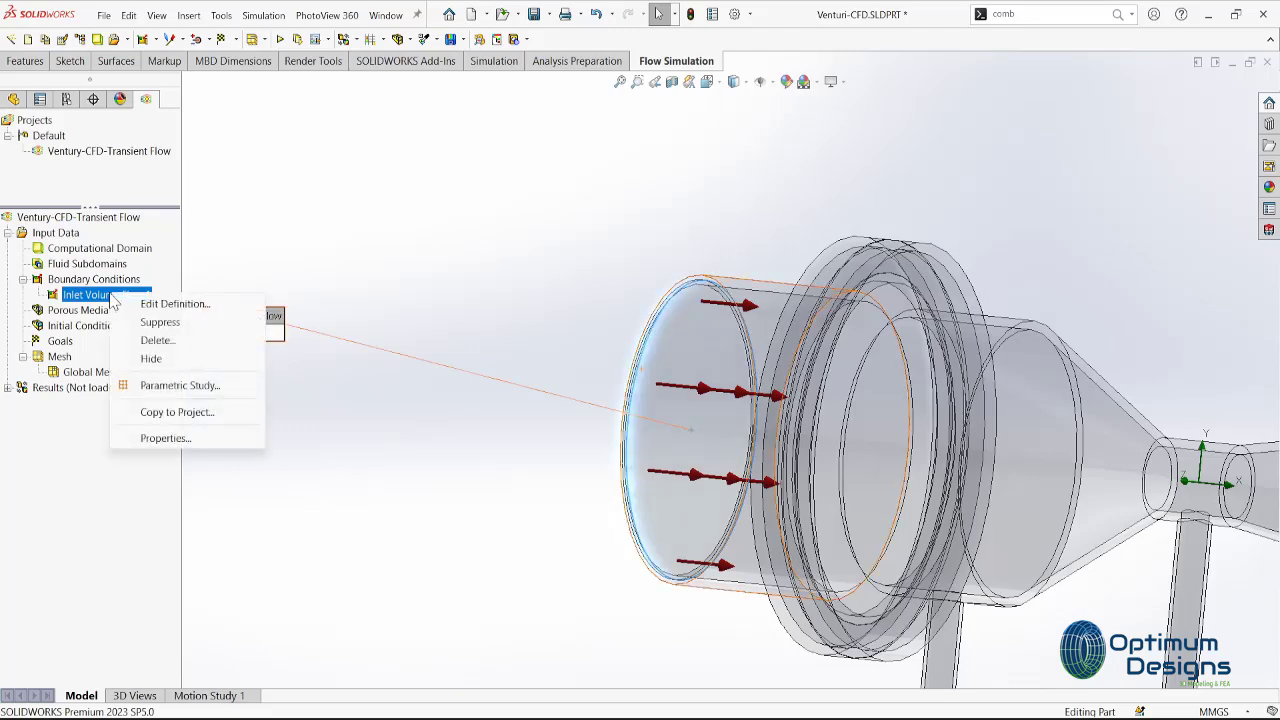
{"action": "key", "text": "Escape"}
{"action": "double_click", "coordinate": [106, 295]}
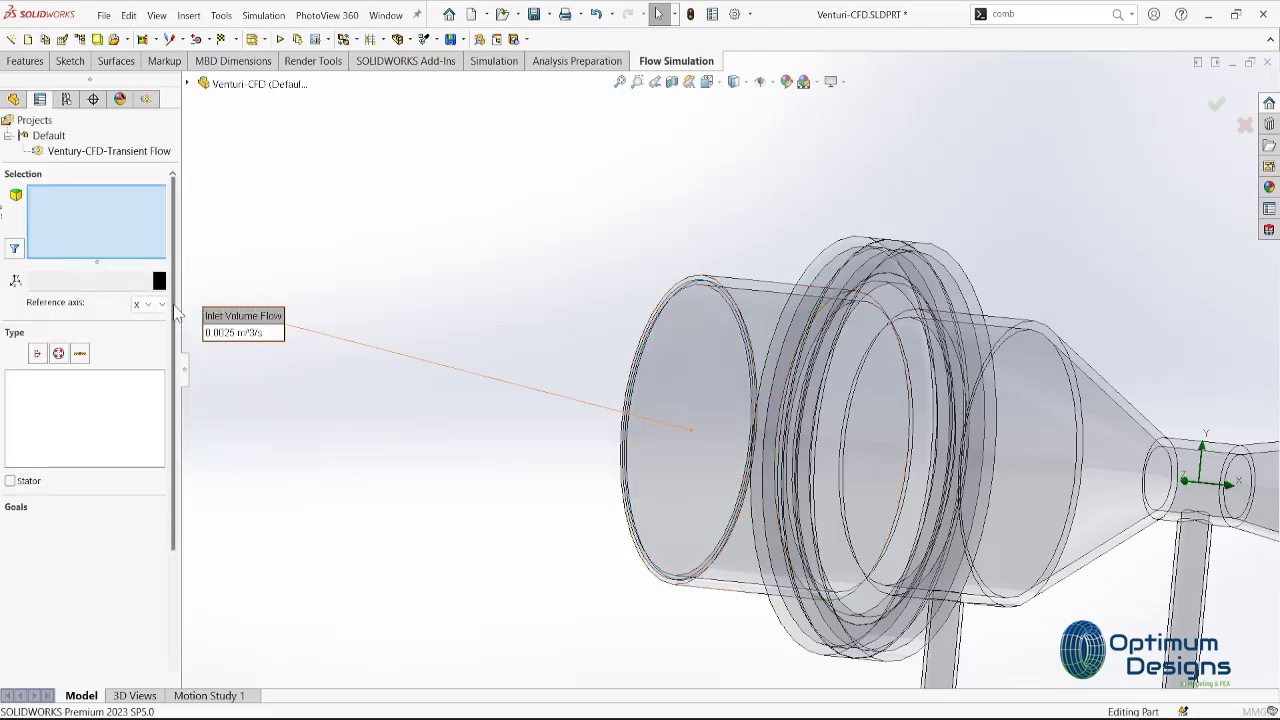
{"action": "scroll", "coordinate": [616, 298], "scroll_direction": "down", "scroll_amount": 2}
{"action": "scroll", "coordinate": [616, 298], "scroll_direction": "down", "scroll_amount": 2}
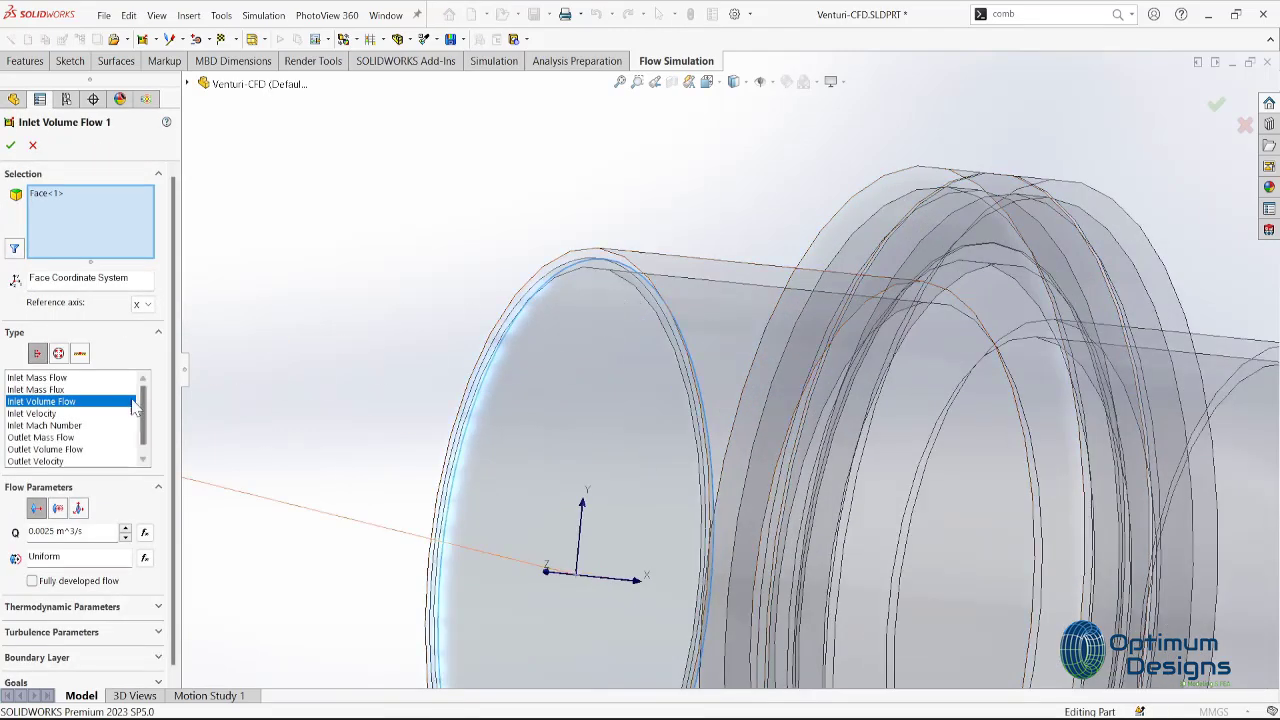
{"action": "left_click", "coordinate": [55, 200]}
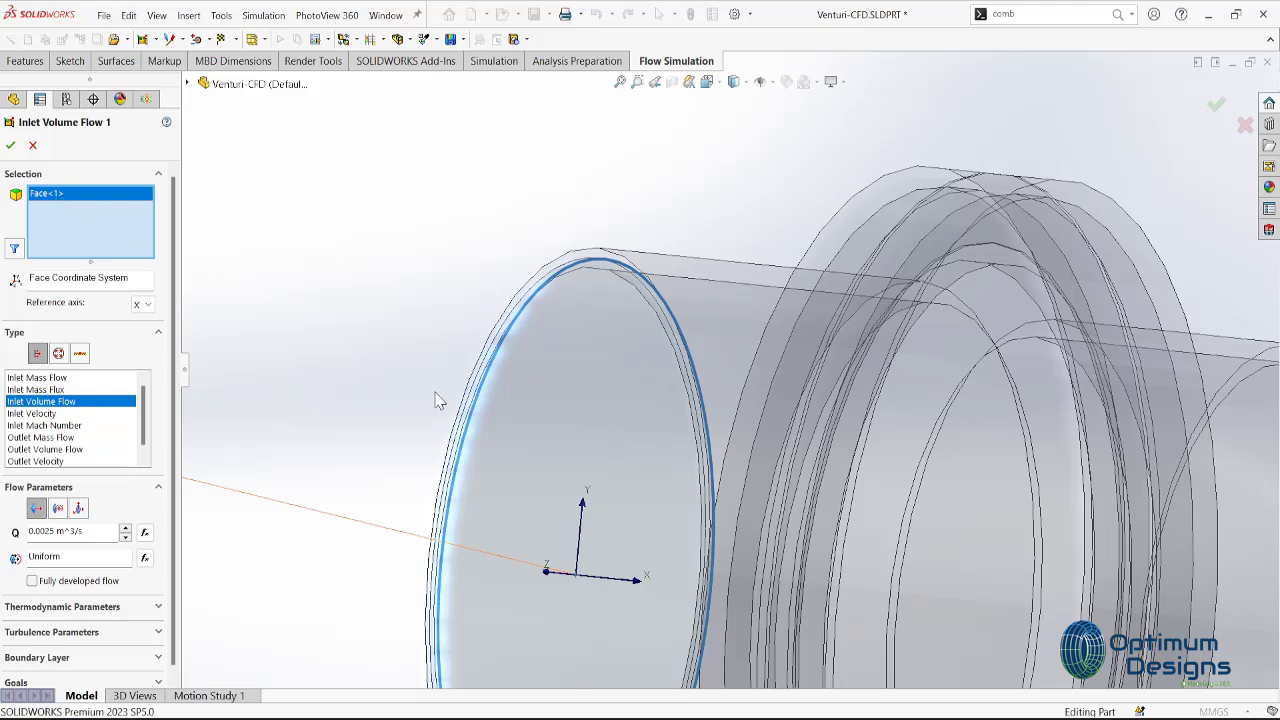
{"action": "key", "text": "Delete"}
{"action": "right_click", "coordinate": [560, 400]}
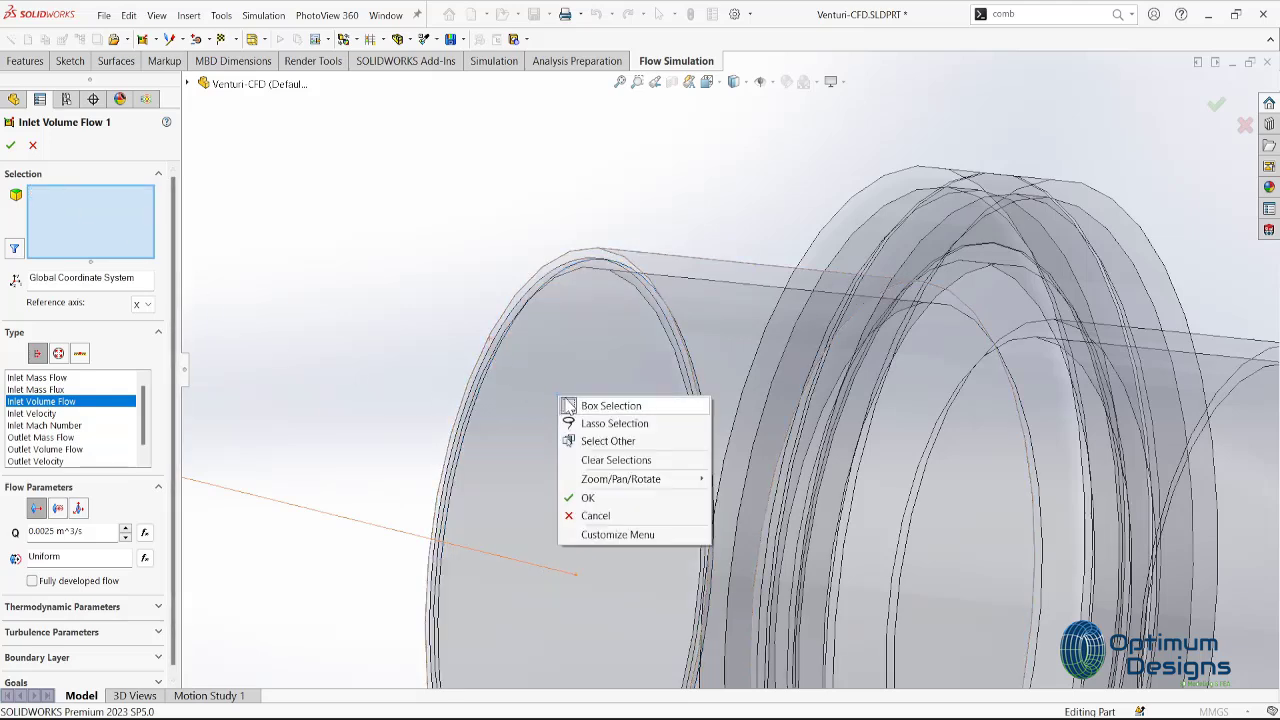
{"action": "left_click", "coordinate": [628, 441]}
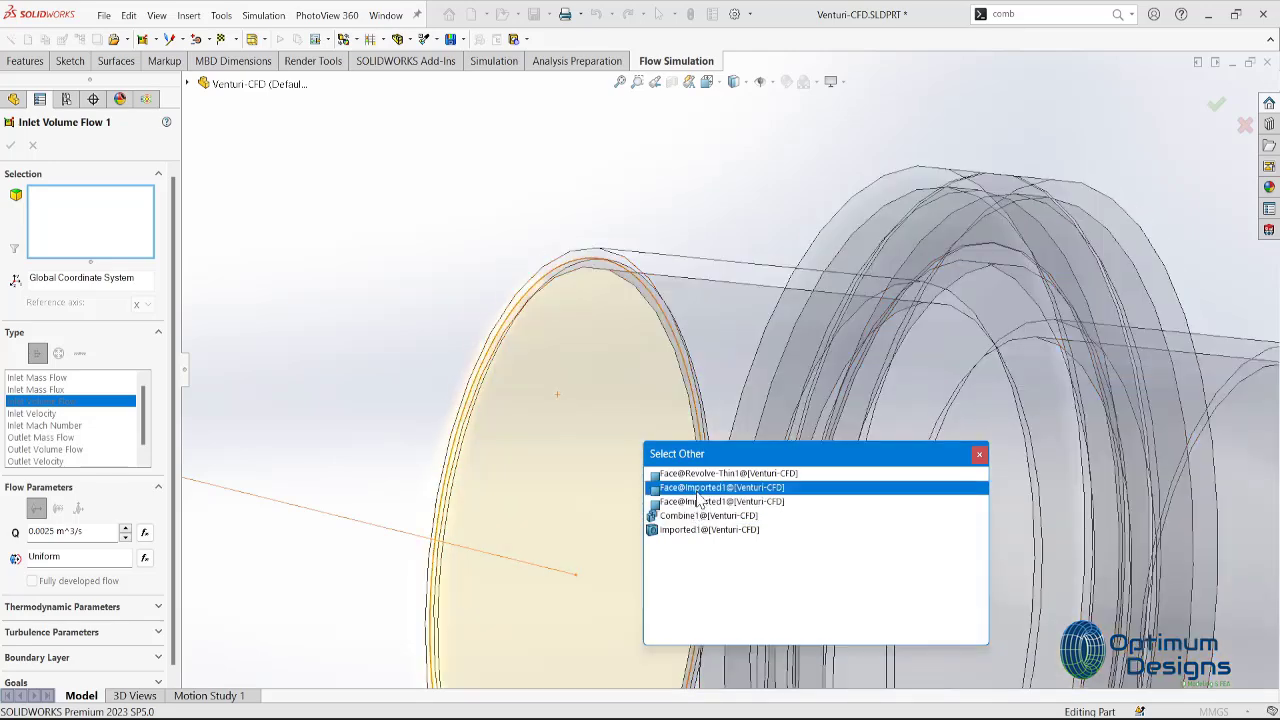
{"action": "left_click", "coordinate": [698, 490]}
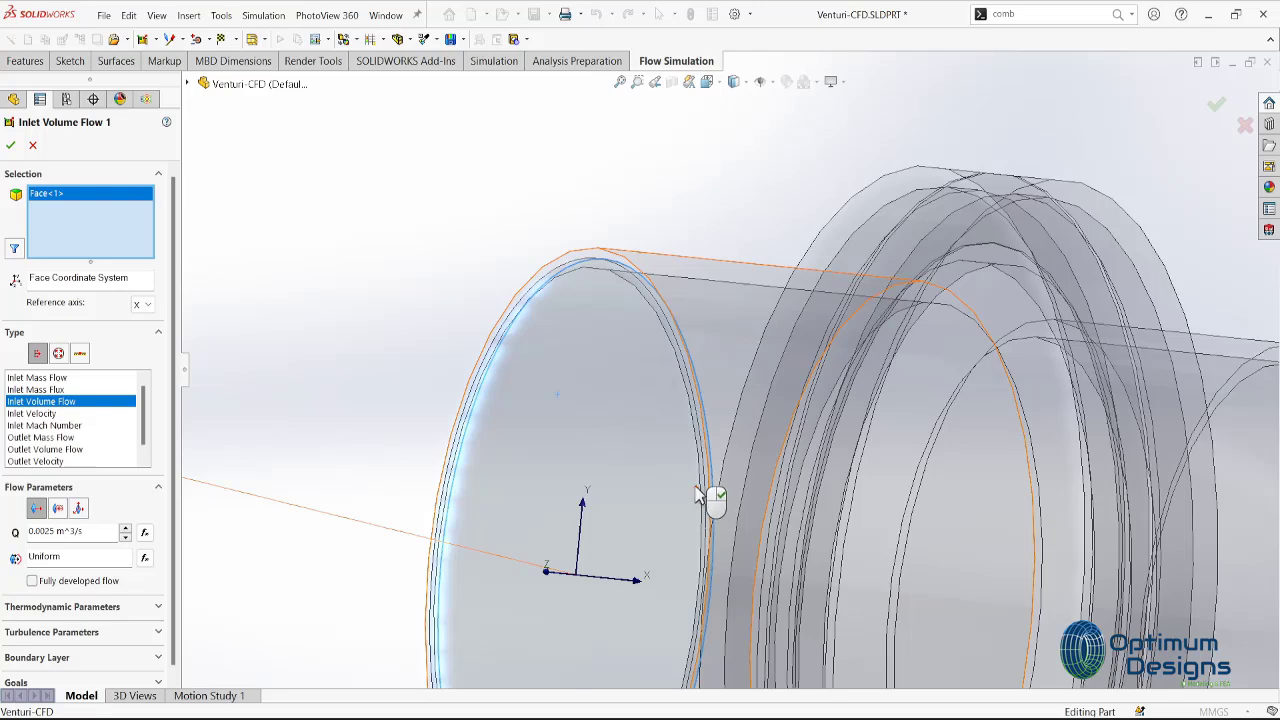
{"action": "left_click", "coordinate": [10, 148]}
Orbit the venturi and select its outlet end face.
{"action": "scroll", "coordinate": [594, 367], "scroll_direction": "up", "scroll_amount": 5}
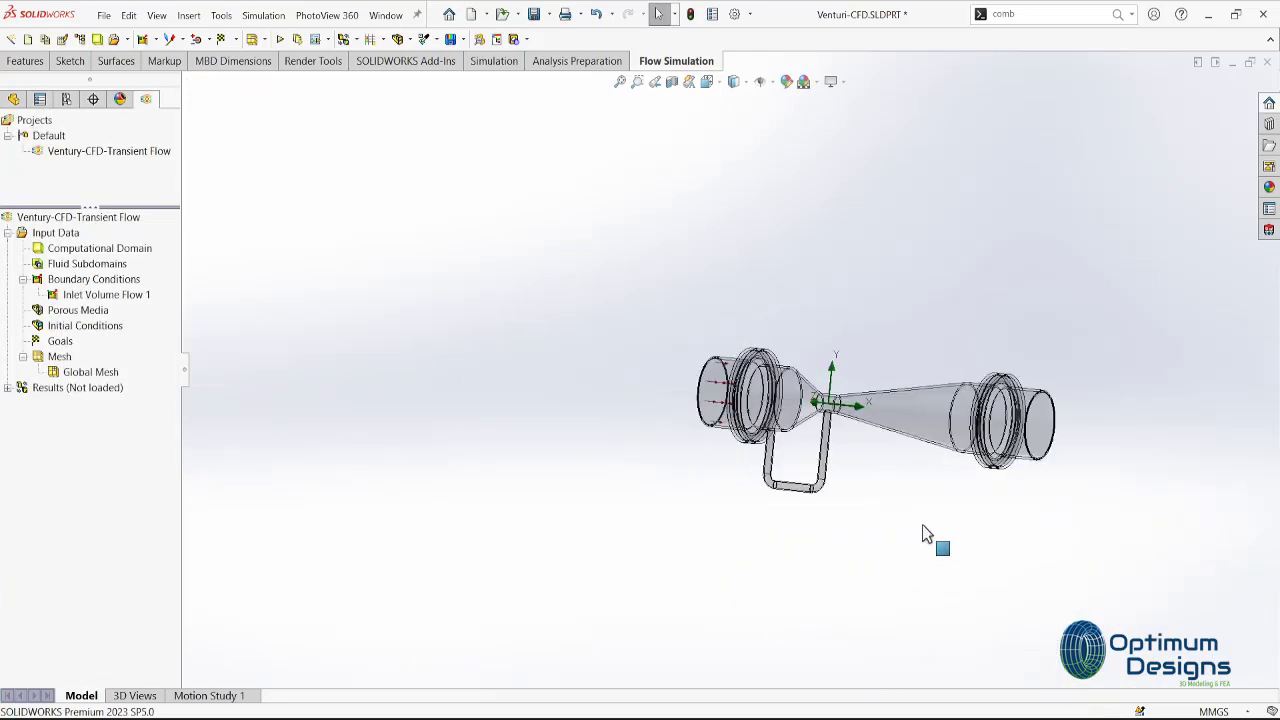
{"action": "middle_click_drag", "start_coordinate": [922, 527], "coordinate": [1046, 428]}
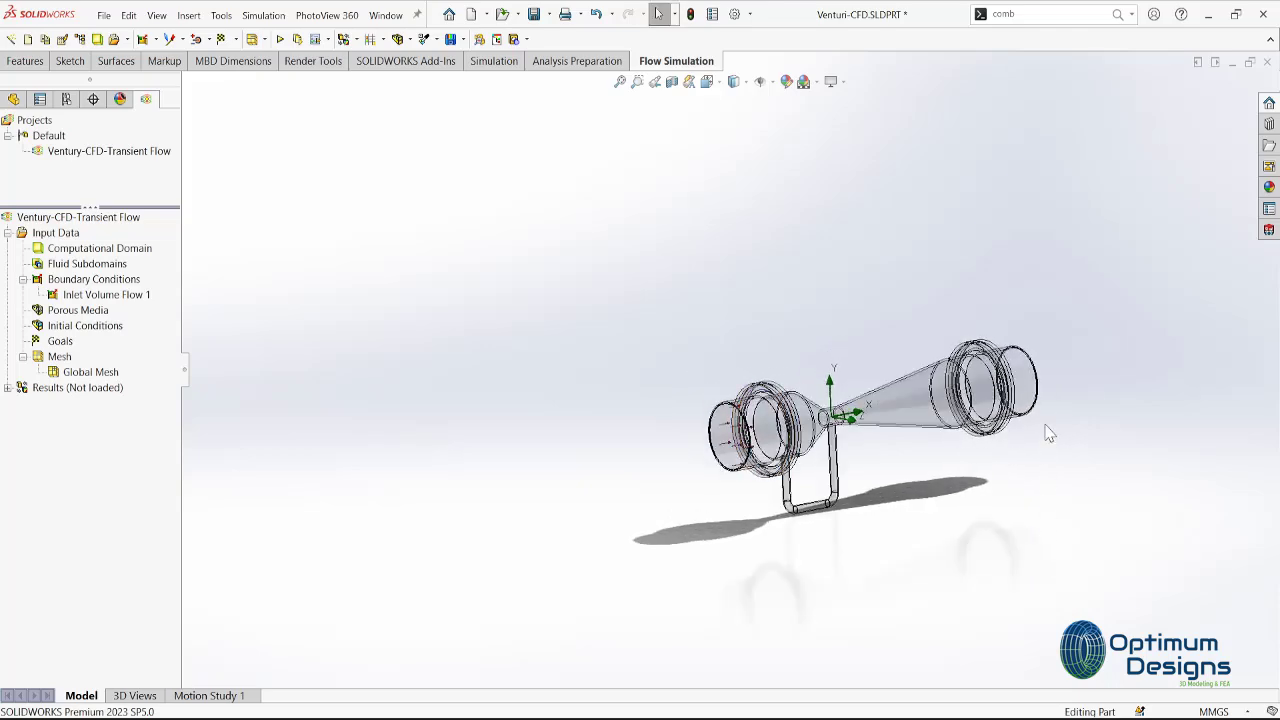
{"action": "scroll", "coordinate": [963, 400], "scroll_direction": "down", "scroll_amount": 3}
{"action": "scroll", "coordinate": [837, 354], "scroll_direction": "down", "scroll_amount": 3}
{"action": "scroll", "coordinate": [837, 354], "scroll_direction": "down", "scroll_amount": 3}
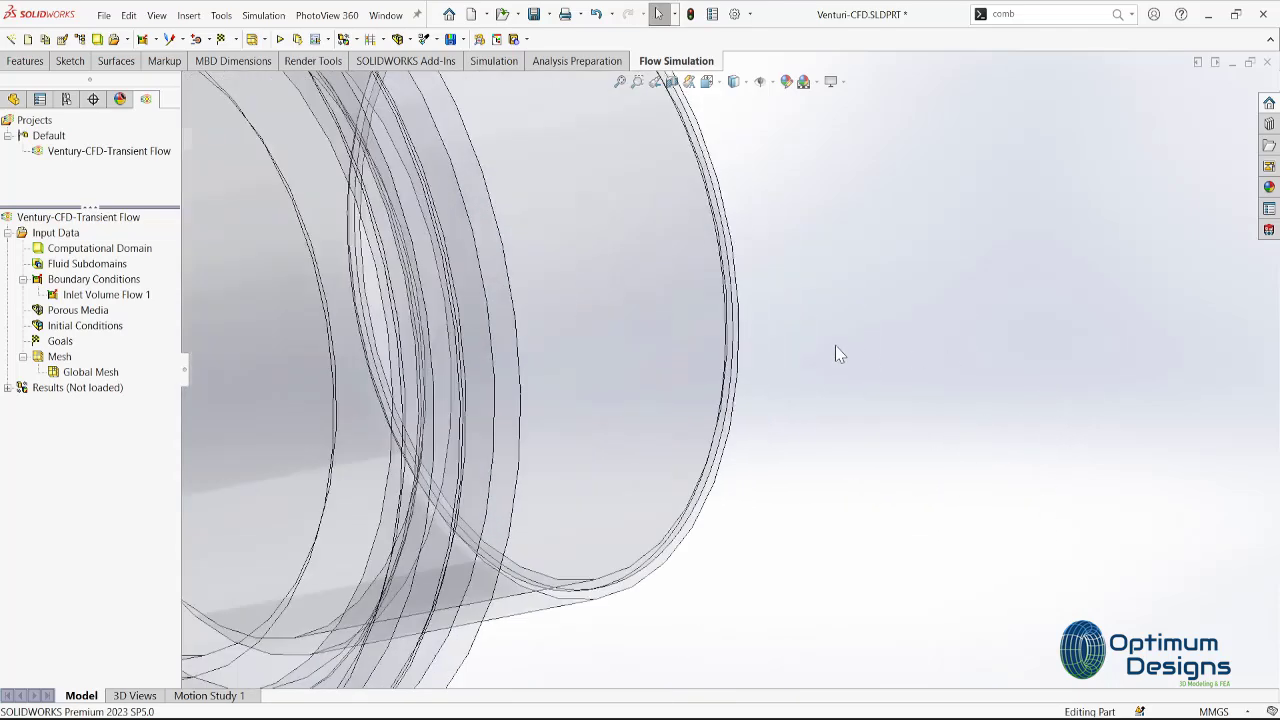
{"action": "left_click", "coordinate": [713, 278]}
Start a Static Pressure opening condition at the outlet (101325 Pa, 293.2 K).
{"action": "right_click", "coordinate": [713, 278]}
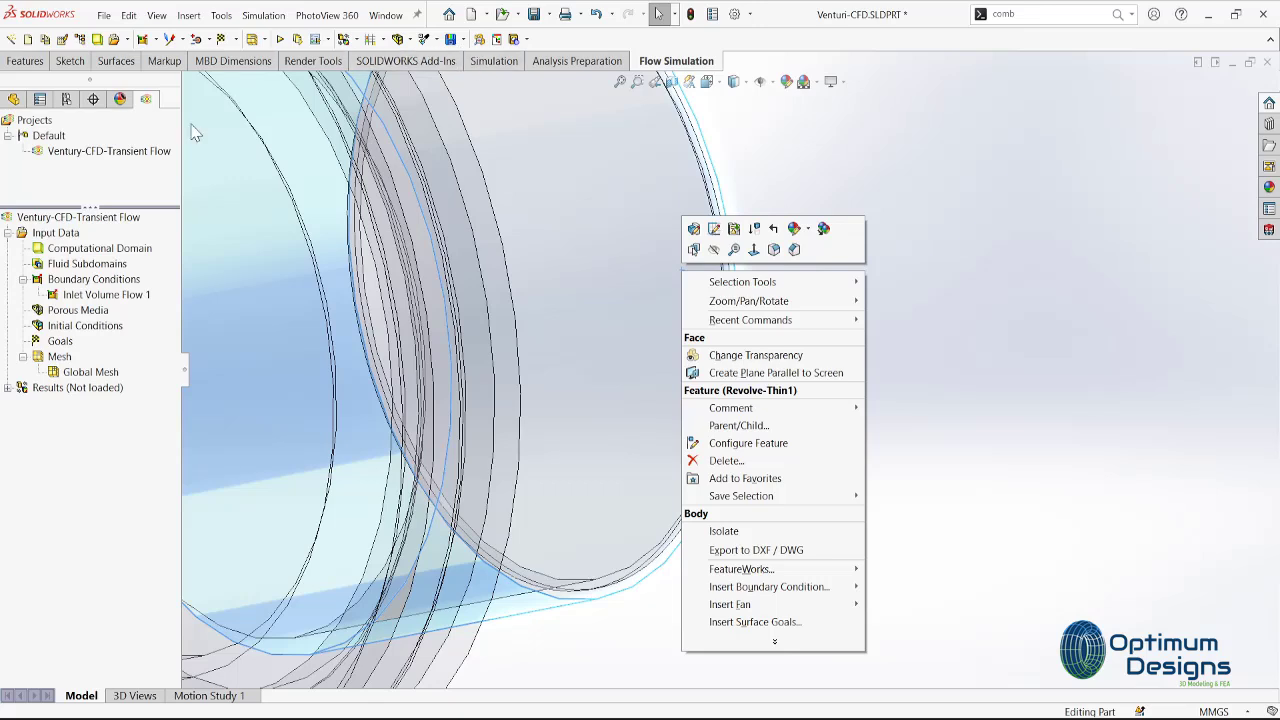
{"action": "right_click", "coordinate": [100, 290]}
{"action": "left_click", "coordinate": [145, 297]}
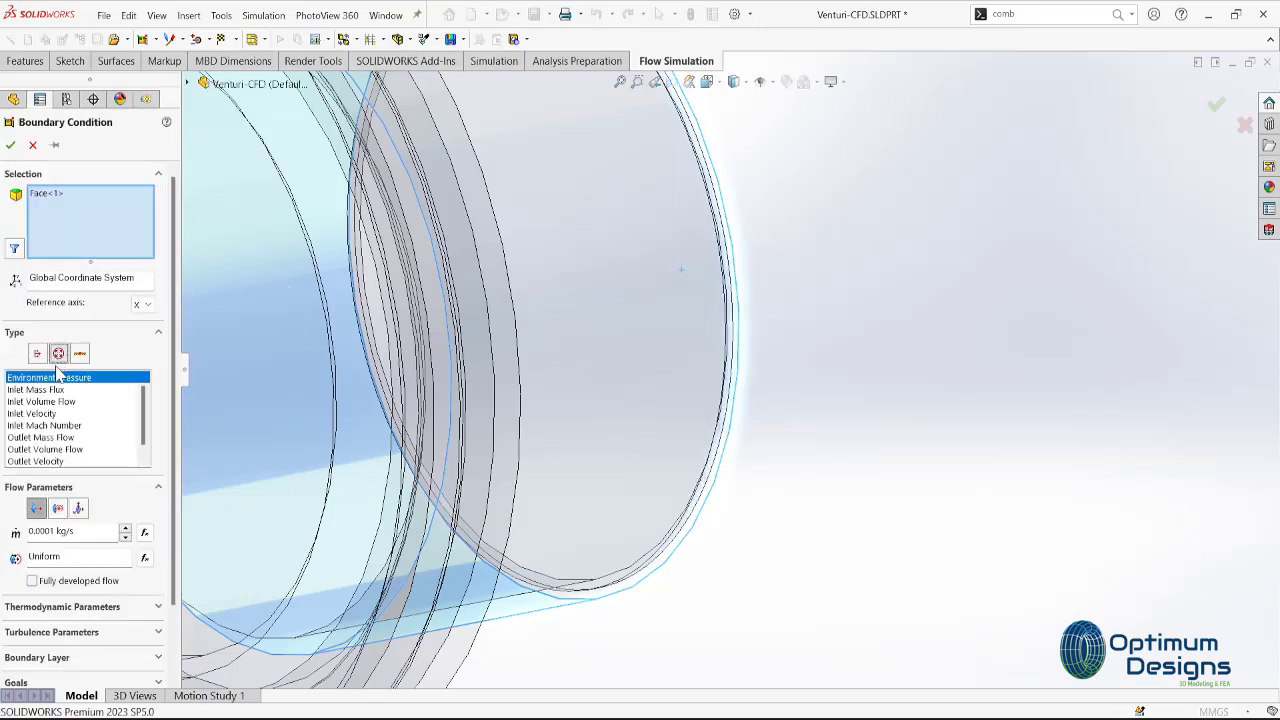
{"action": "left_click", "coordinate": [58, 353]}
{"action": "left_click", "coordinate": [50, 390]}
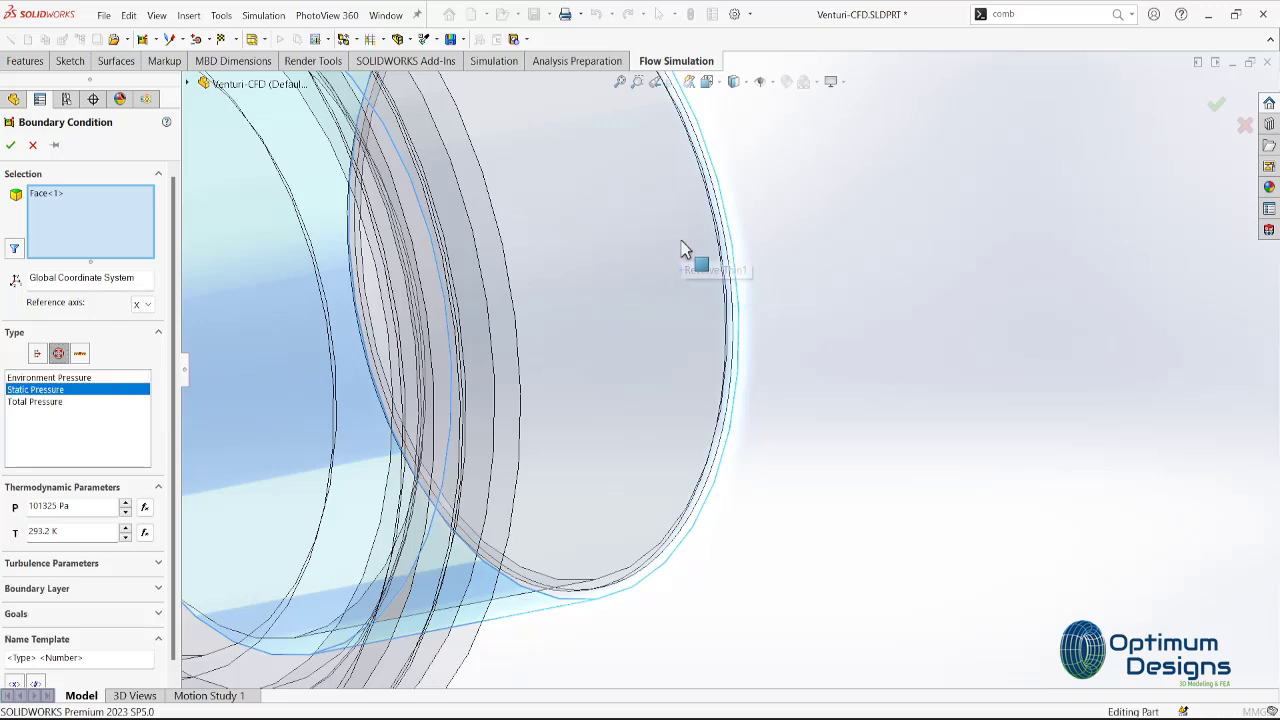
Pick the outlet face via Select Other, clearing wrongly added faces and listing faces at the rim.
{"action": "right_click", "coordinate": [684, 246]}
{"action": "left_click", "coordinate": [730, 286]}
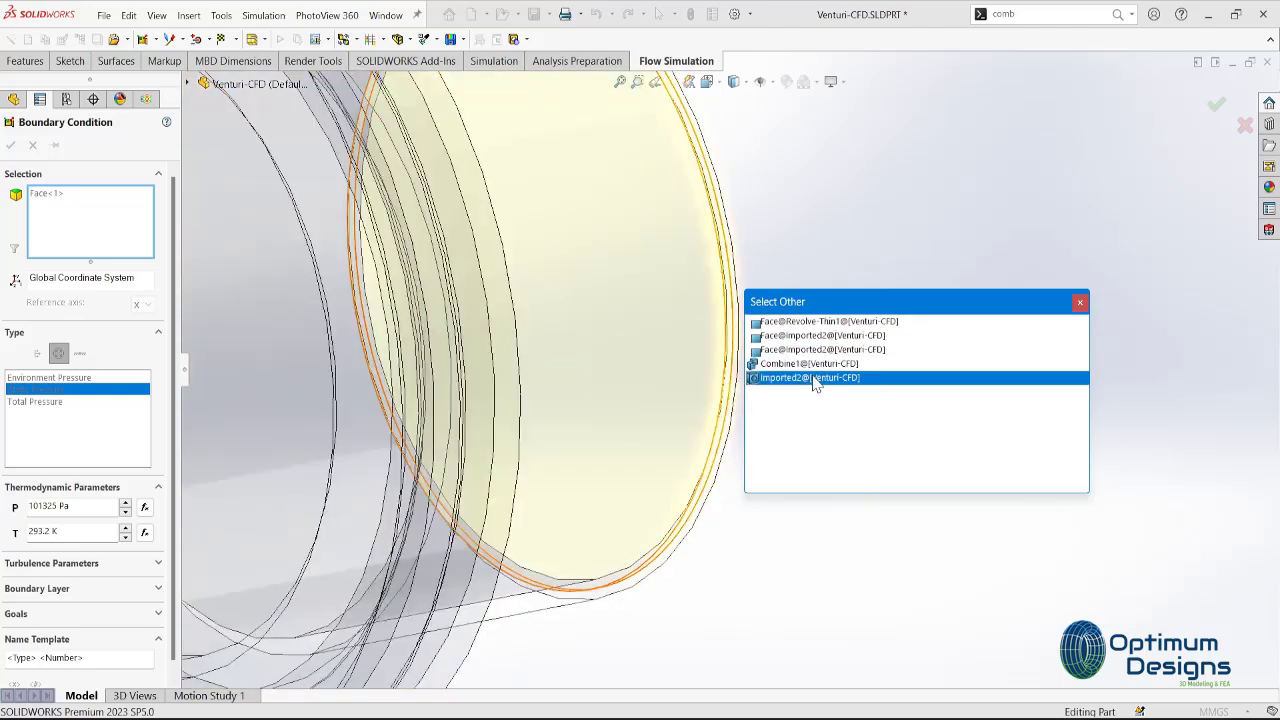
{"action": "left_click", "coordinate": [821, 349]}
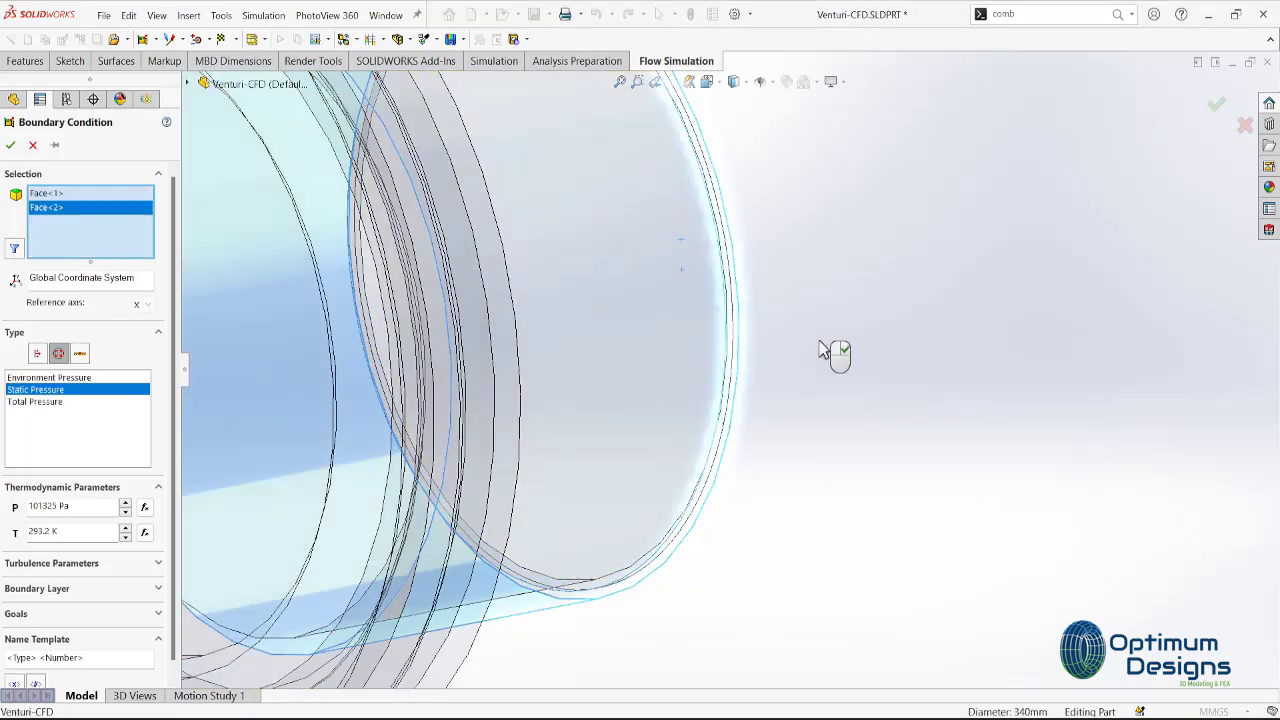
{"action": "scroll", "coordinate": [821, 349], "scroll_direction": "up", "scroll_amount": 4}
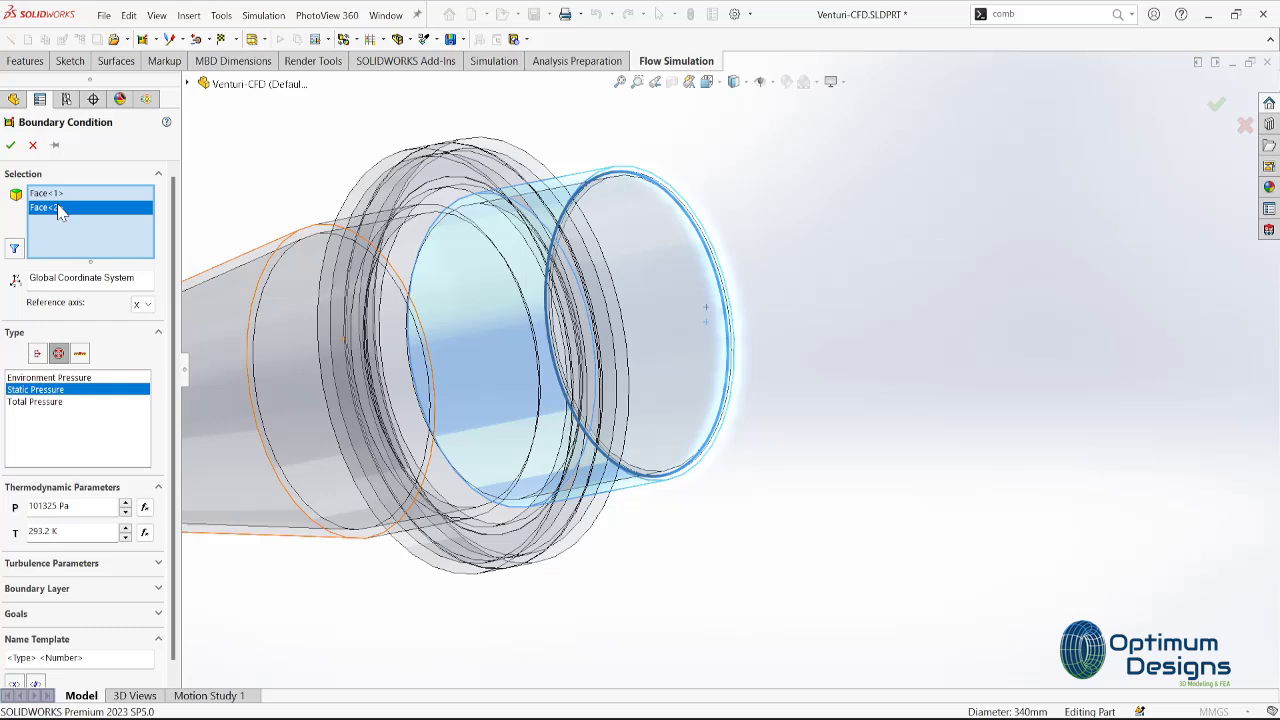
{"action": "key", "text": "Delete"}
{"action": "left_click", "coordinate": [58, 196]}
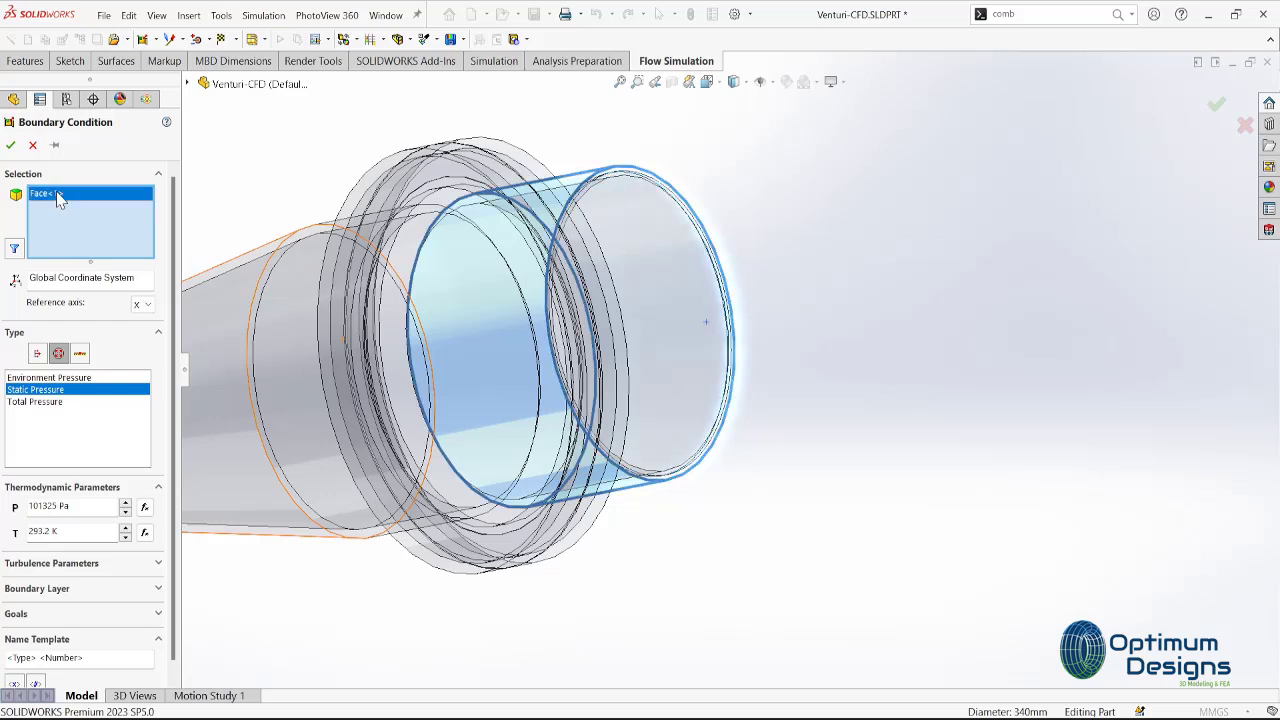
{"action": "key", "text": "Delete"}
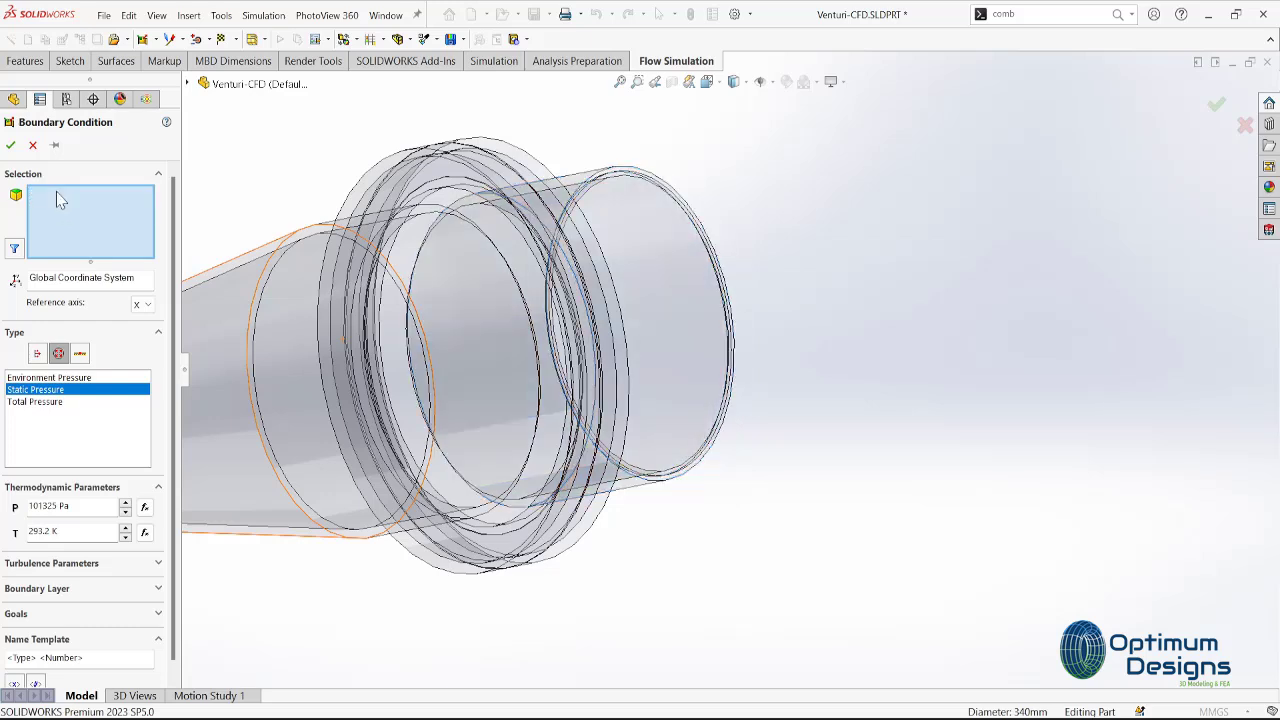
{"action": "scroll", "coordinate": [660, 295], "scroll_direction": "down", "scroll_amount": 5}
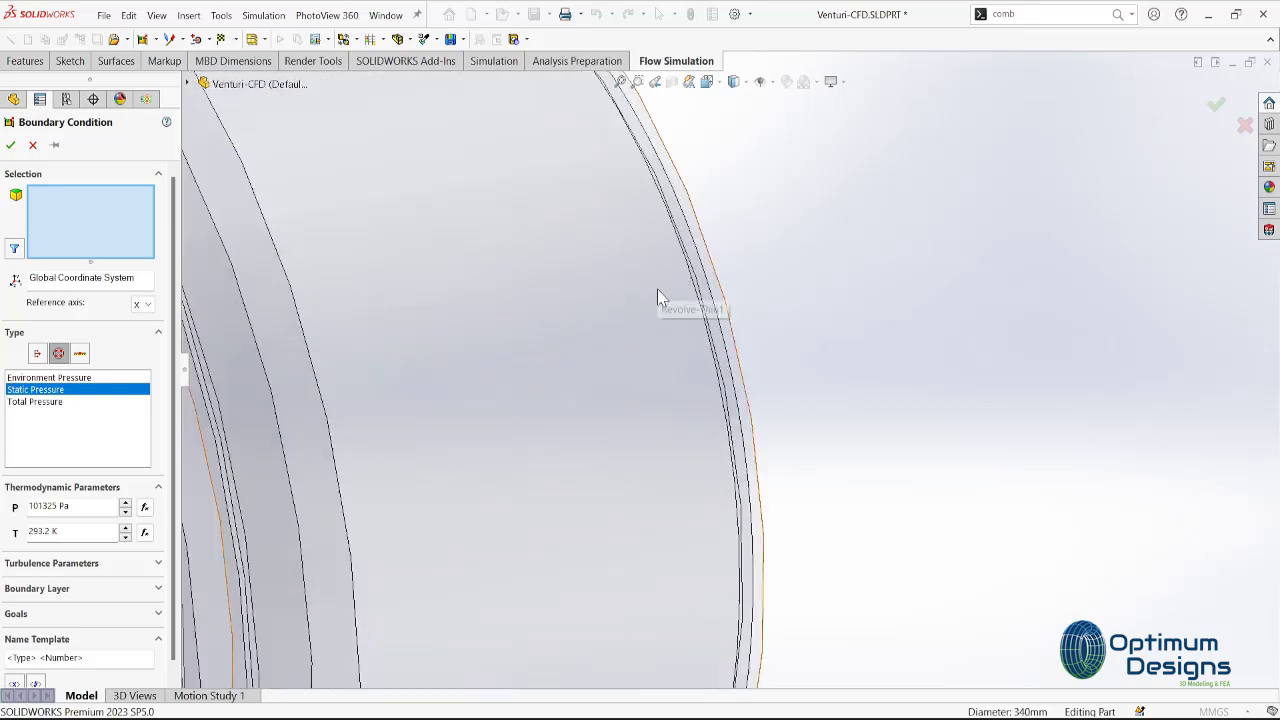
{"action": "right_click", "coordinate": [618, 288]}
{"action": "left_click", "coordinate": [690, 336]}
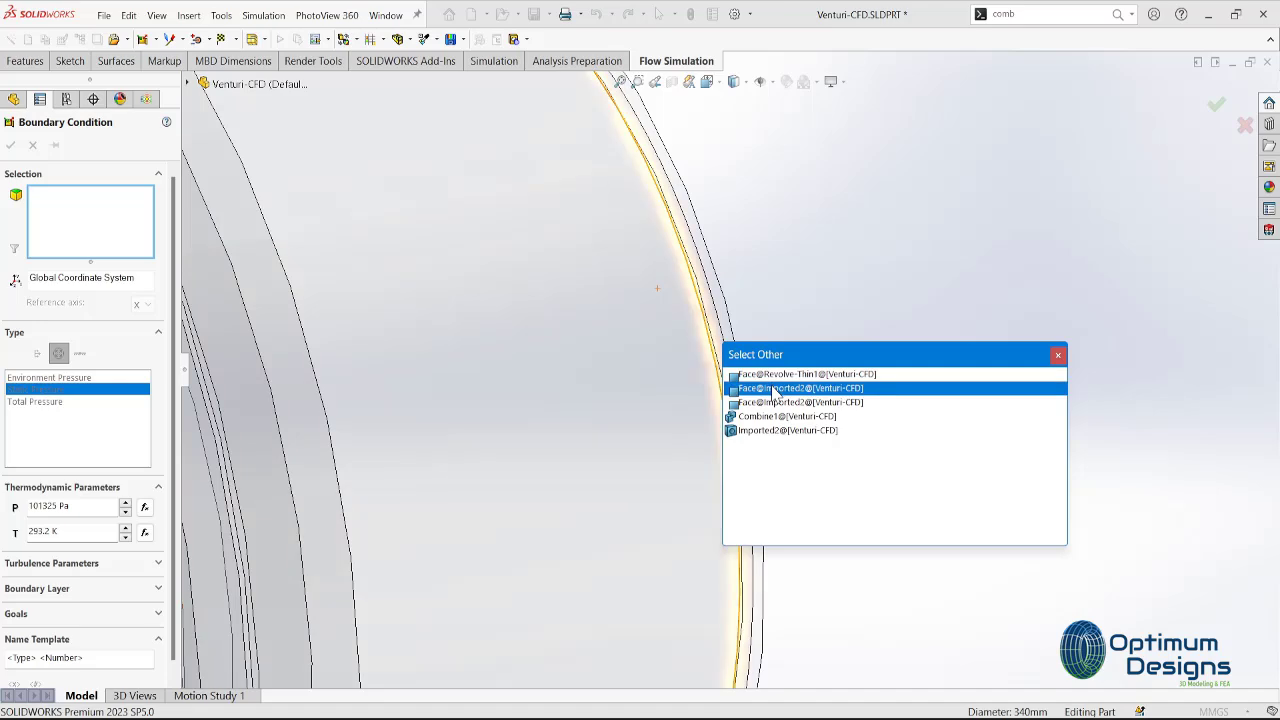
{"action": "scroll", "coordinate": [870, 264], "scroll_direction": "up", "scroll_amount": 2}
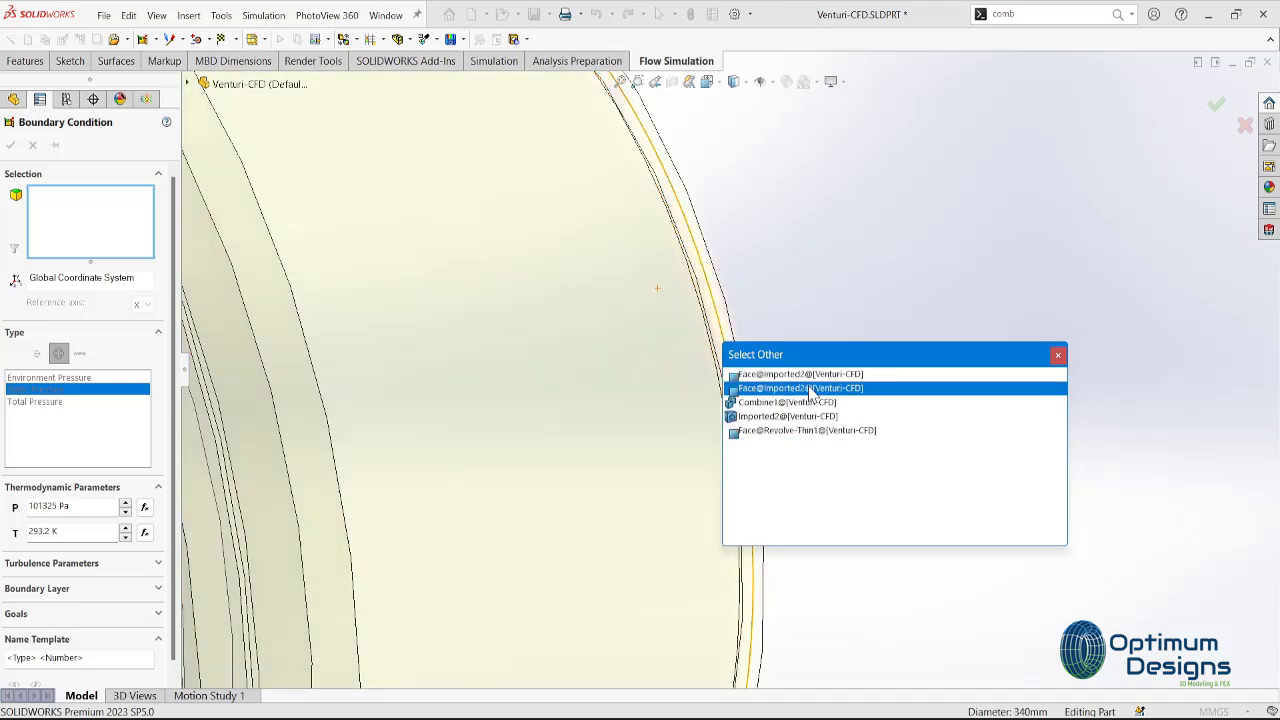
{"action": "scroll", "coordinate": [871, 263], "scroll_direction": "up", "scroll_amount": 2}
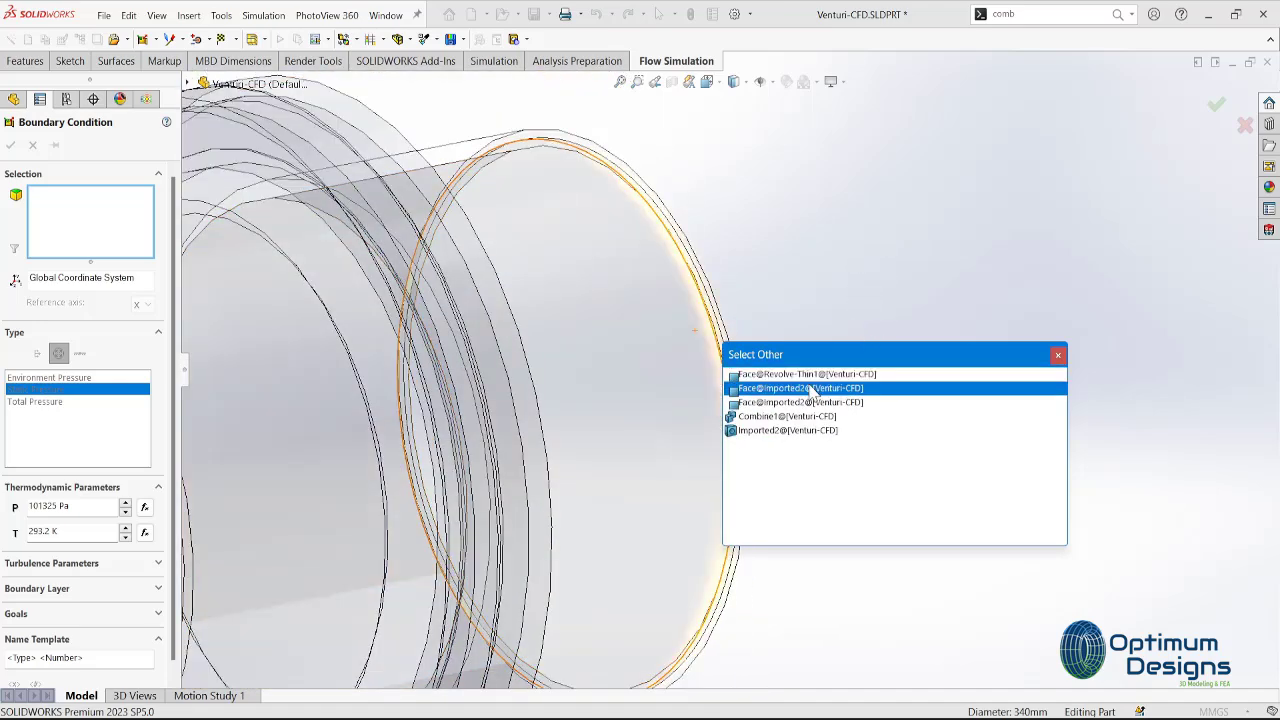
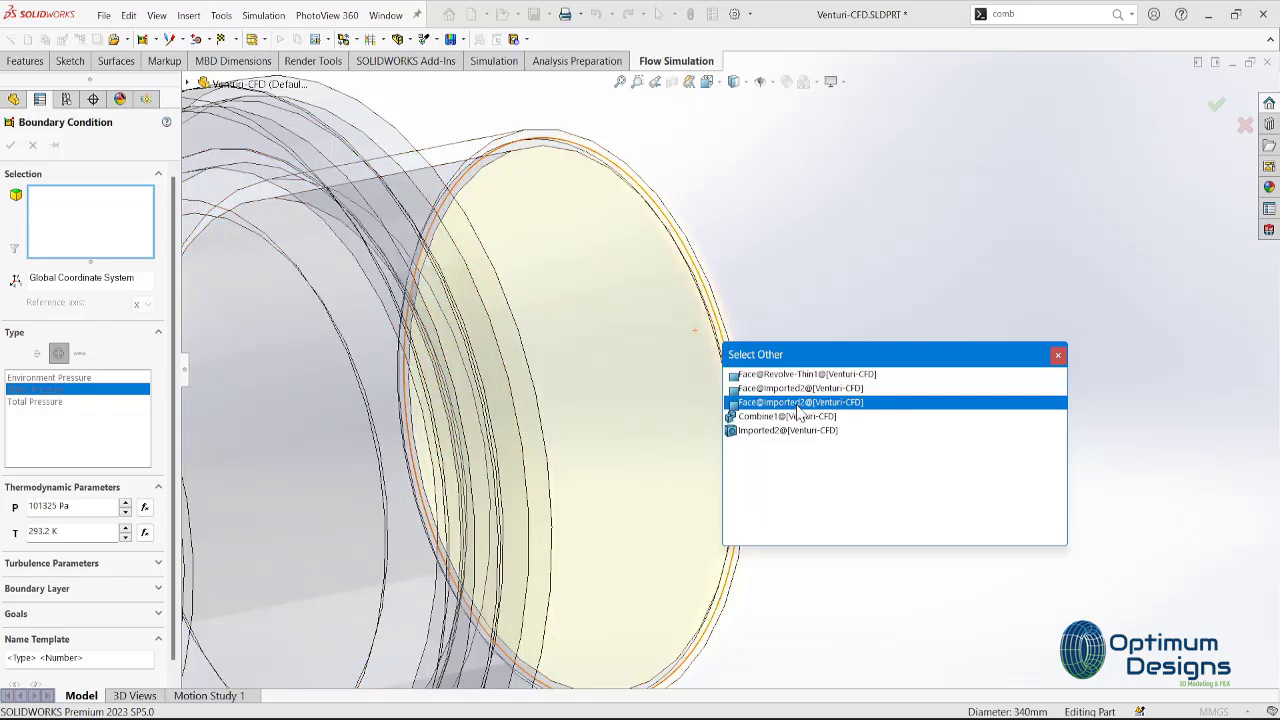
Apply a 101325 Pa static pressure condition to the venturi outlet face, picked via Select Other.
{"action": "left_click", "coordinate": [797, 389]}
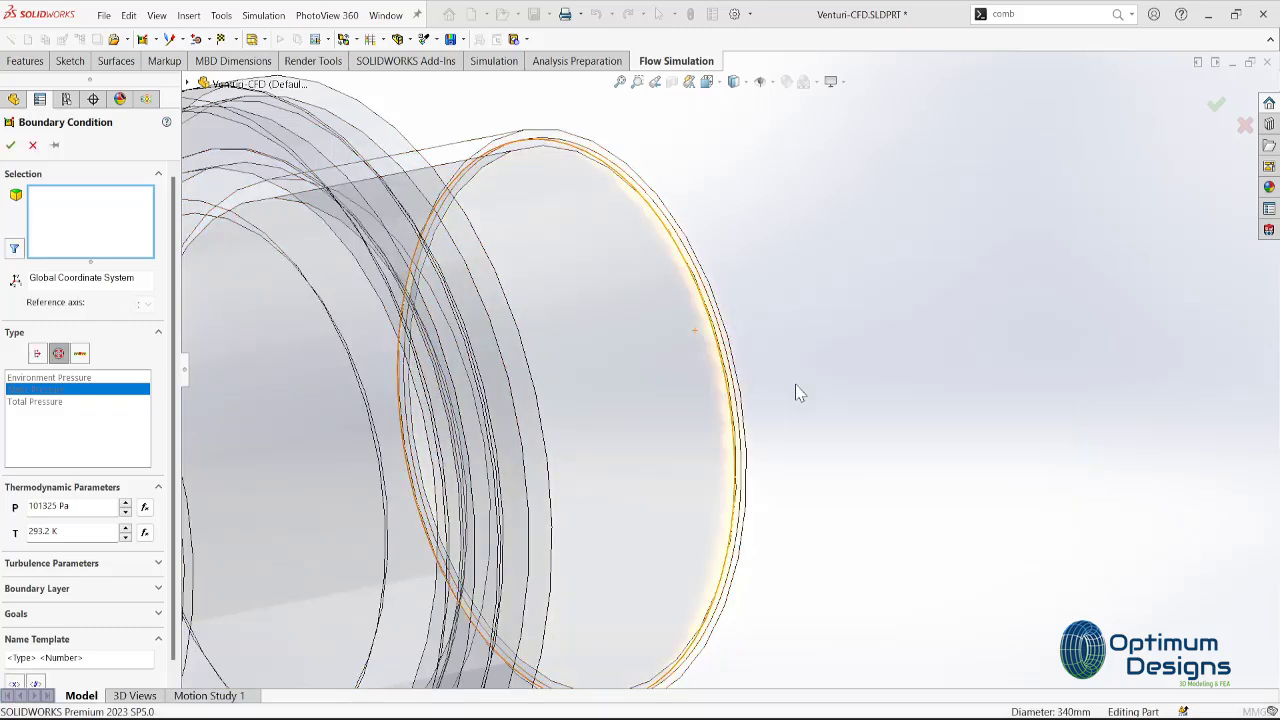
{"action": "left_click", "coordinate": [10, 145]}
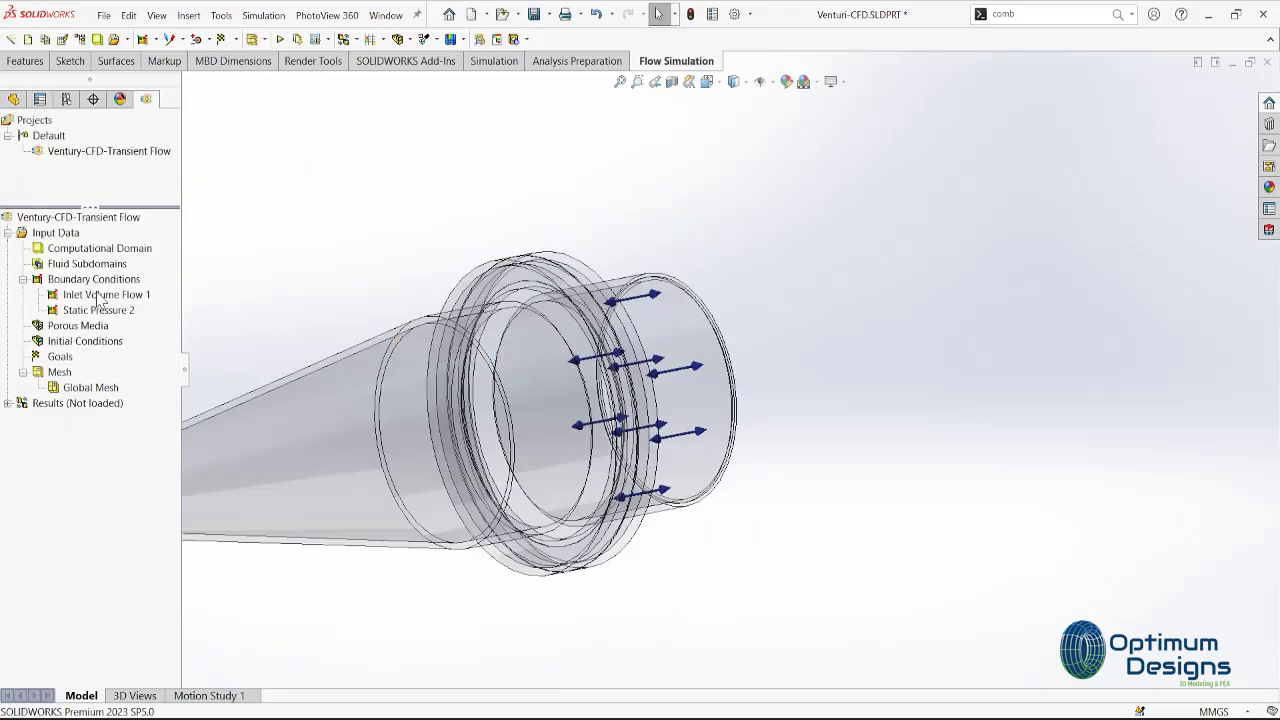
{"action": "scroll", "coordinate": [657, 366], "scroll_direction": "down", "scroll_amount": 5}
{"action": "middle_click_drag", "start_coordinate": [657, 366], "coordinate": [538, 430]}
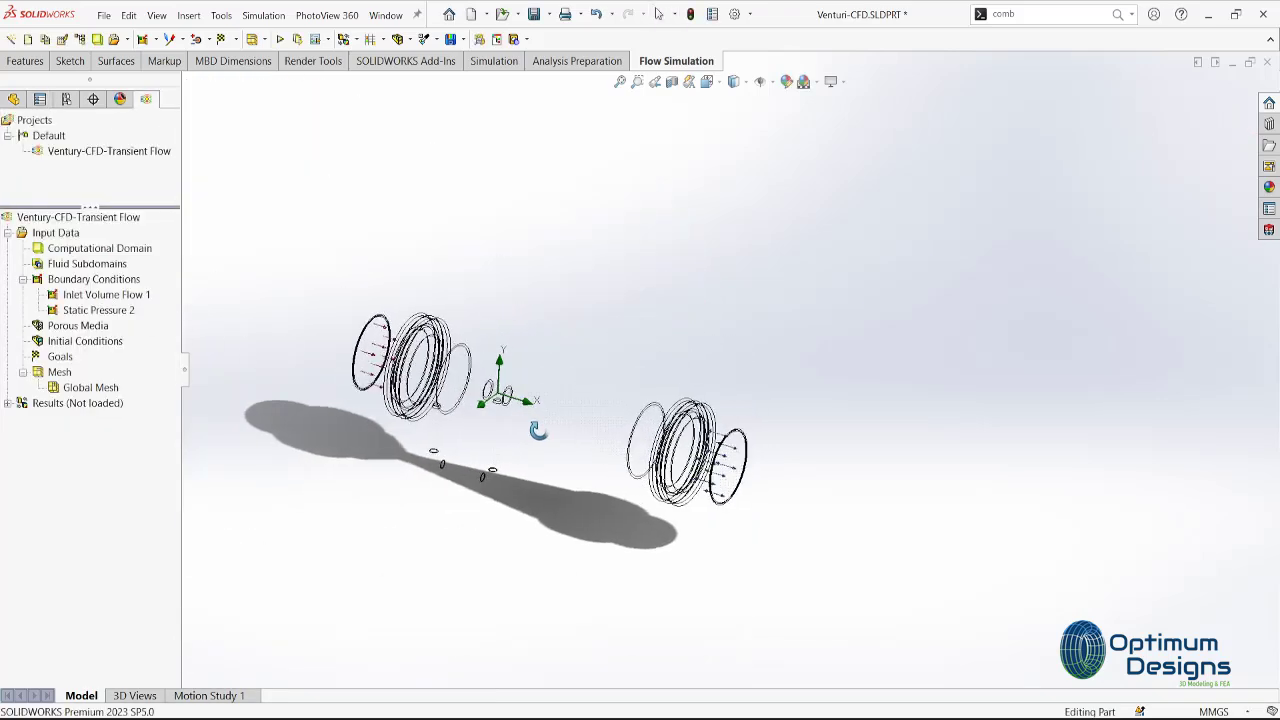
{"action": "scroll", "coordinate": [300, 308], "scroll_direction": "up", "scroll_amount": 3}
{"action": "scroll", "coordinate": [300, 308], "scroll_direction": "up", "scroll_amount": 4}
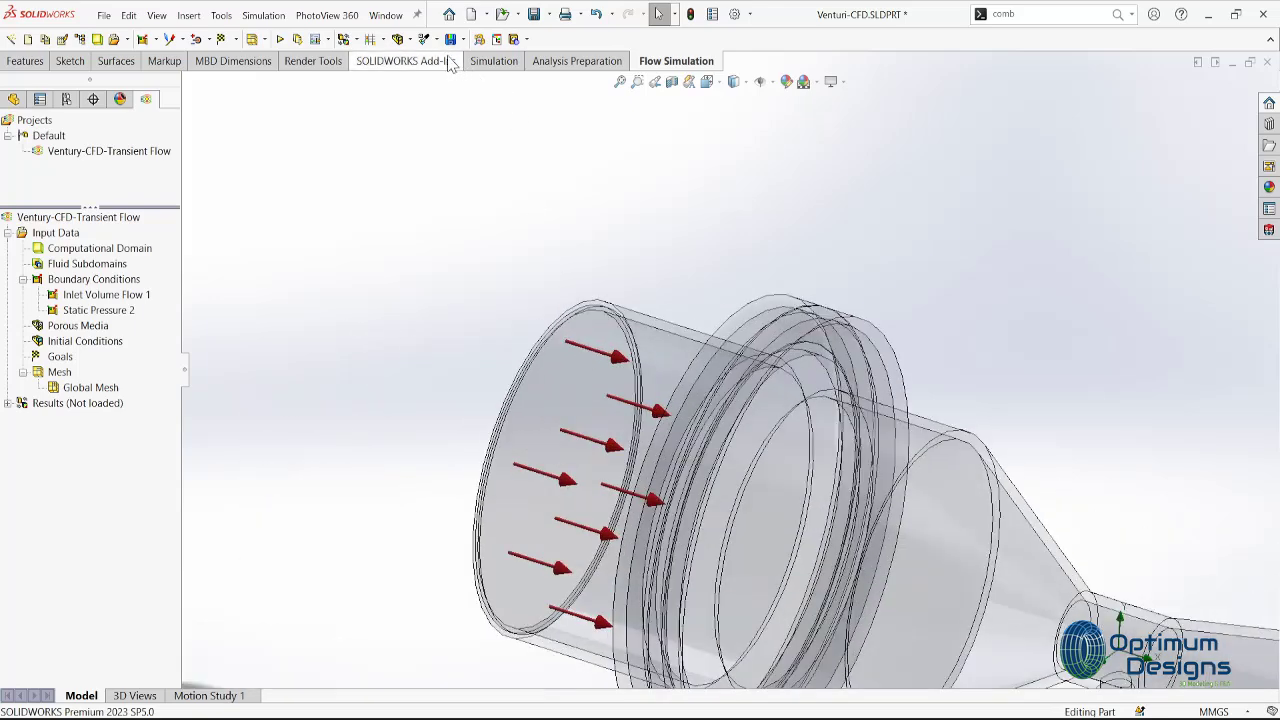
Section the venturi along the Front Plane and suppress Inlet Volume Flow 1.
{"action": "left_click", "coordinate": [671, 82]}
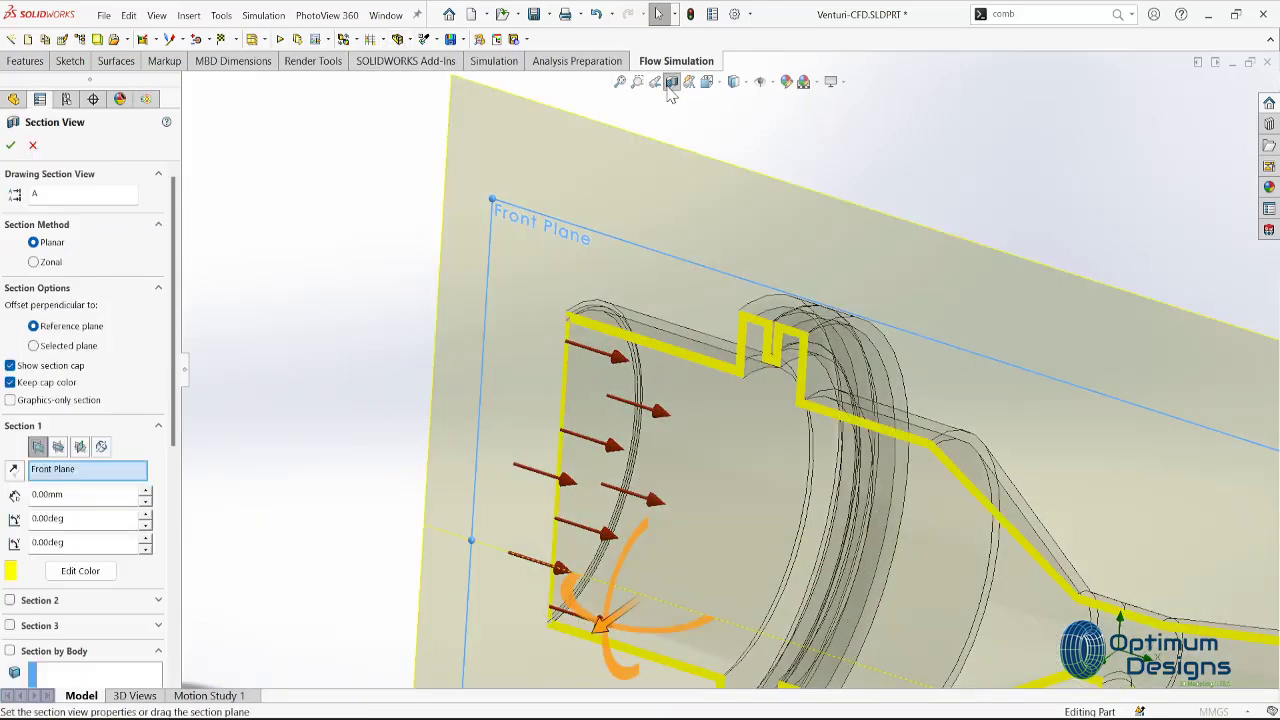
{"action": "left_click", "coordinate": [10, 145]}
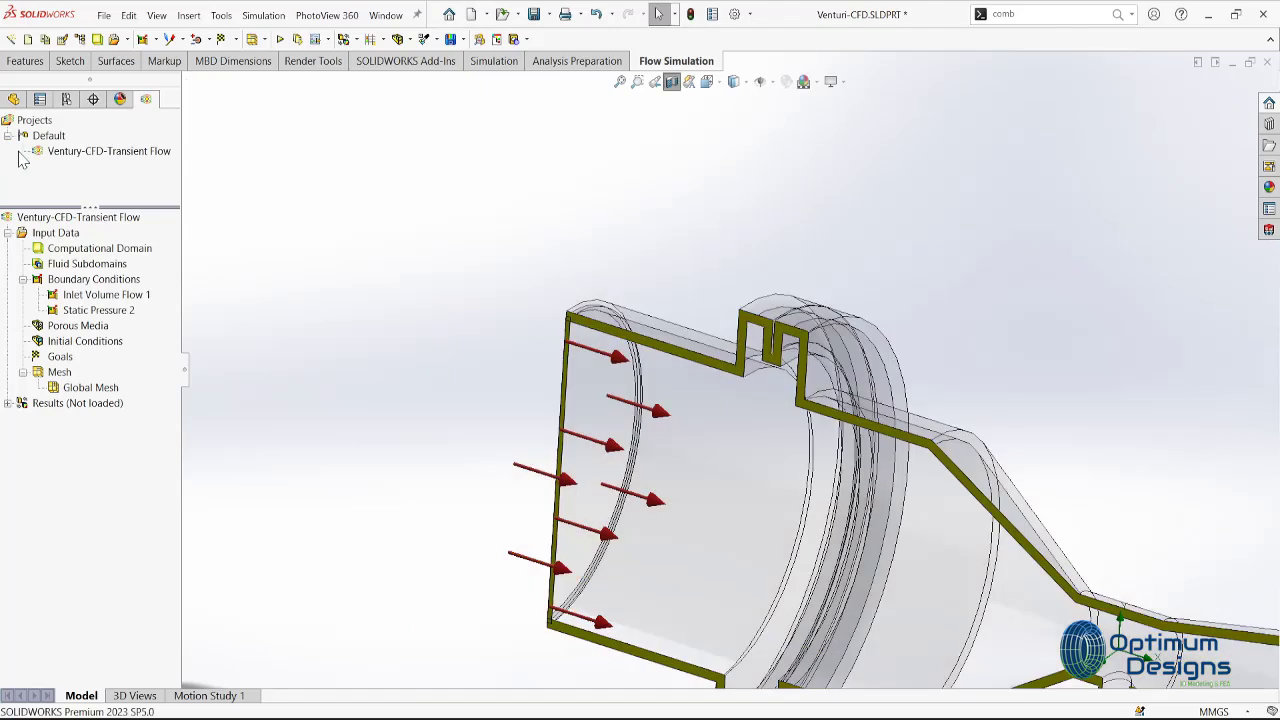
{"action": "scroll", "coordinate": [583, 330], "scroll_direction": "down", "scroll_amount": 2}
{"action": "right_click", "coordinate": [134, 298]}
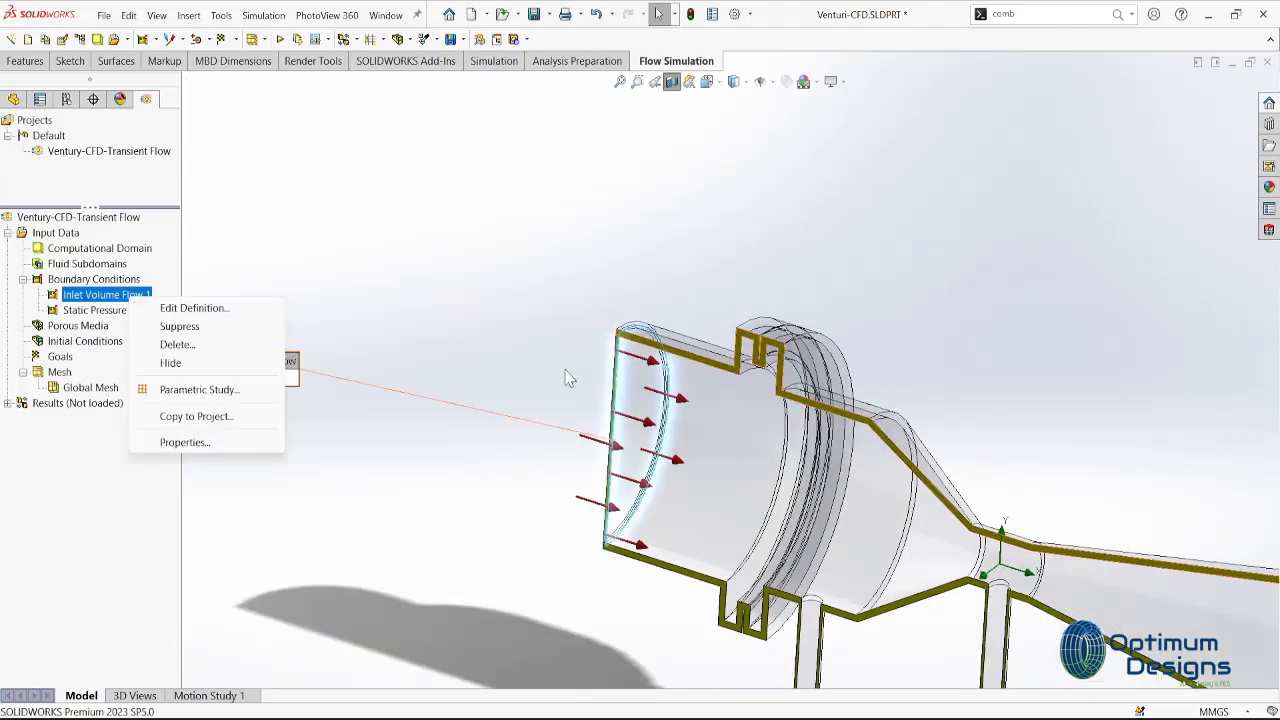
{"action": "left_click", "coordinate": [241, 326]}
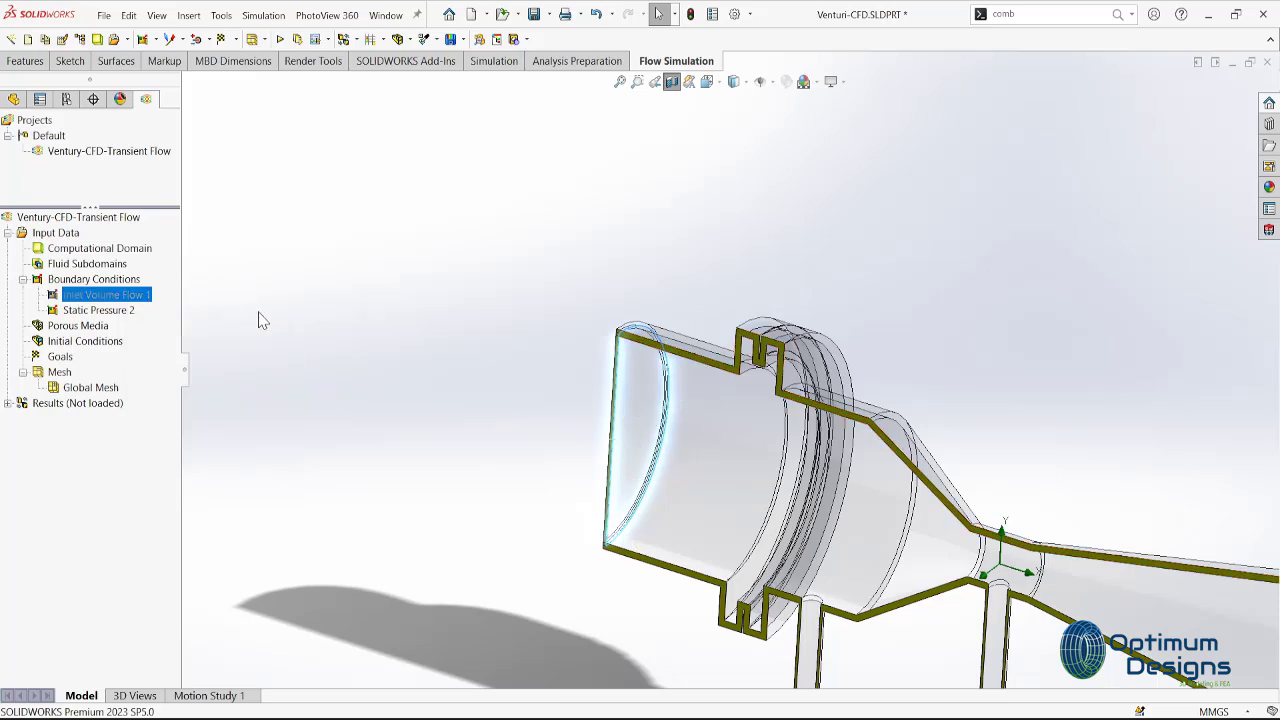
Set the model display transparency to 0.70.
{"action": "left_click", "coordinate": [352, 45]}
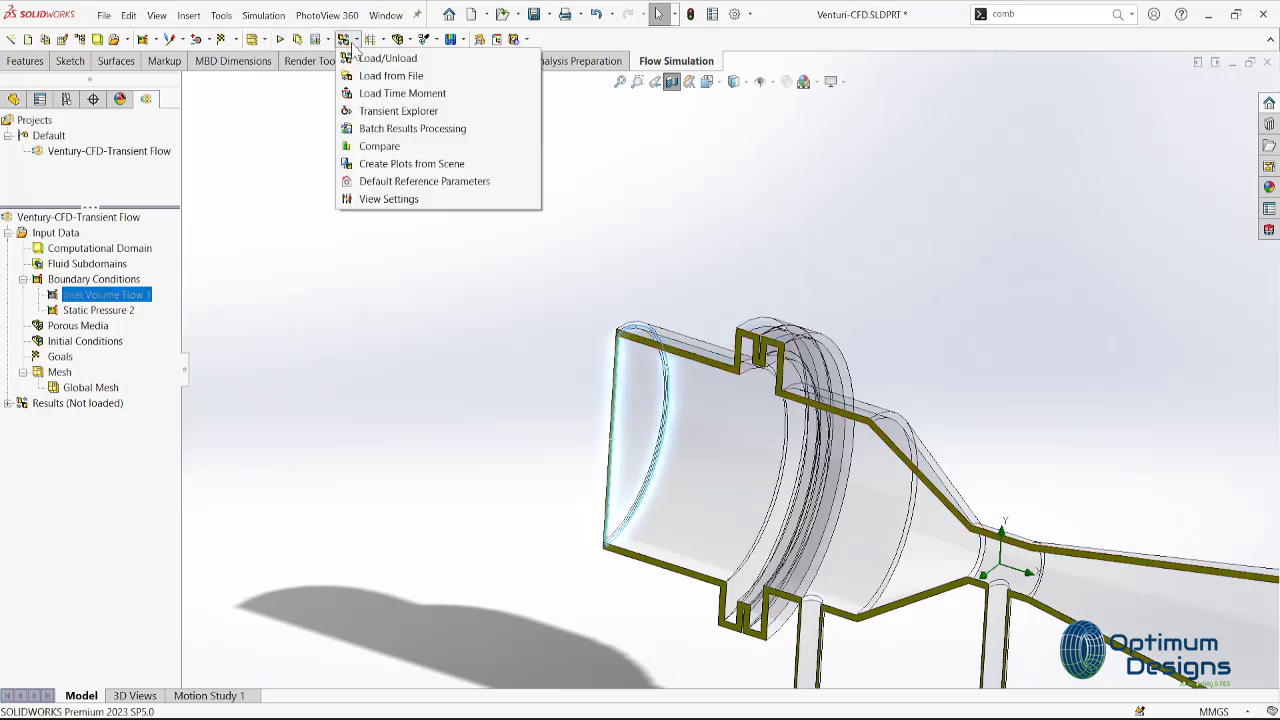
{"action": "left_click", "coordinate": [370, 45]}
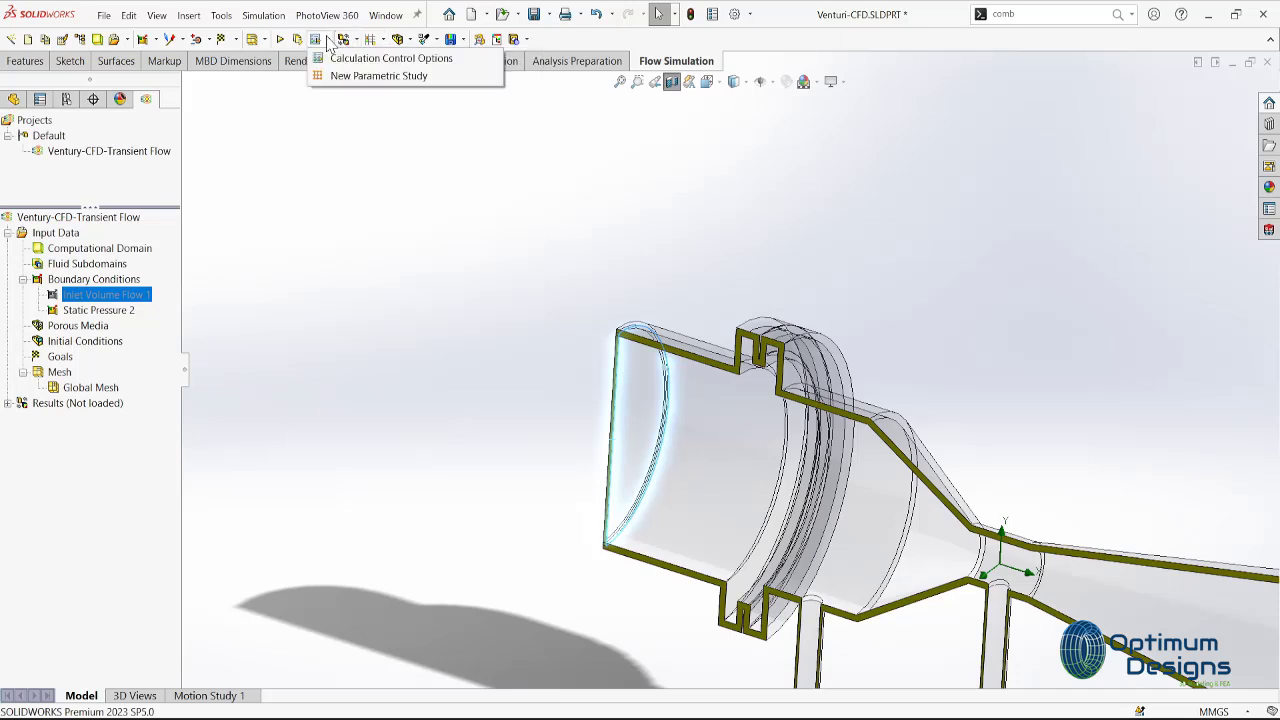
{"action": "mouse_move", "coordinate": [398, 39]}
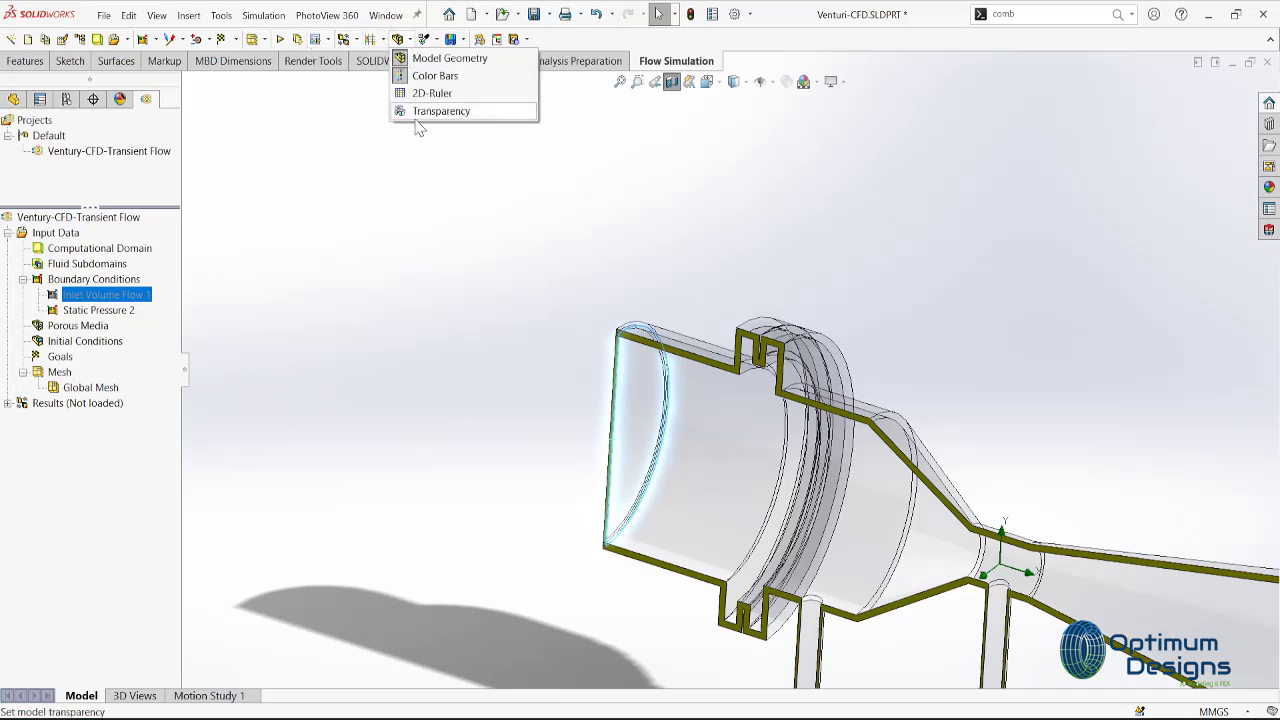
{"action": "left_click", "coordinate": [420, 112]}
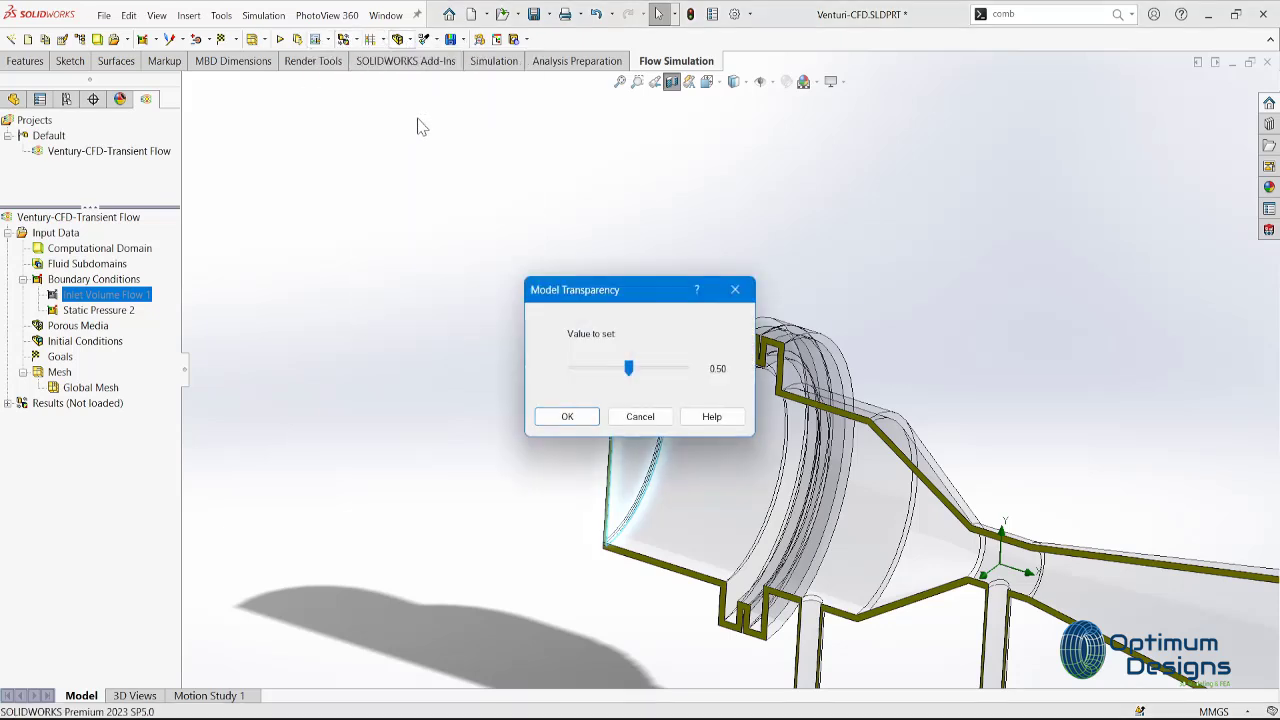
{"action": "left_click", "coordinate": [567, 416]}
{"action": "scroll", "coordinate": [604, 360], "scroll_direction": "down", "scroll_amount": 5}
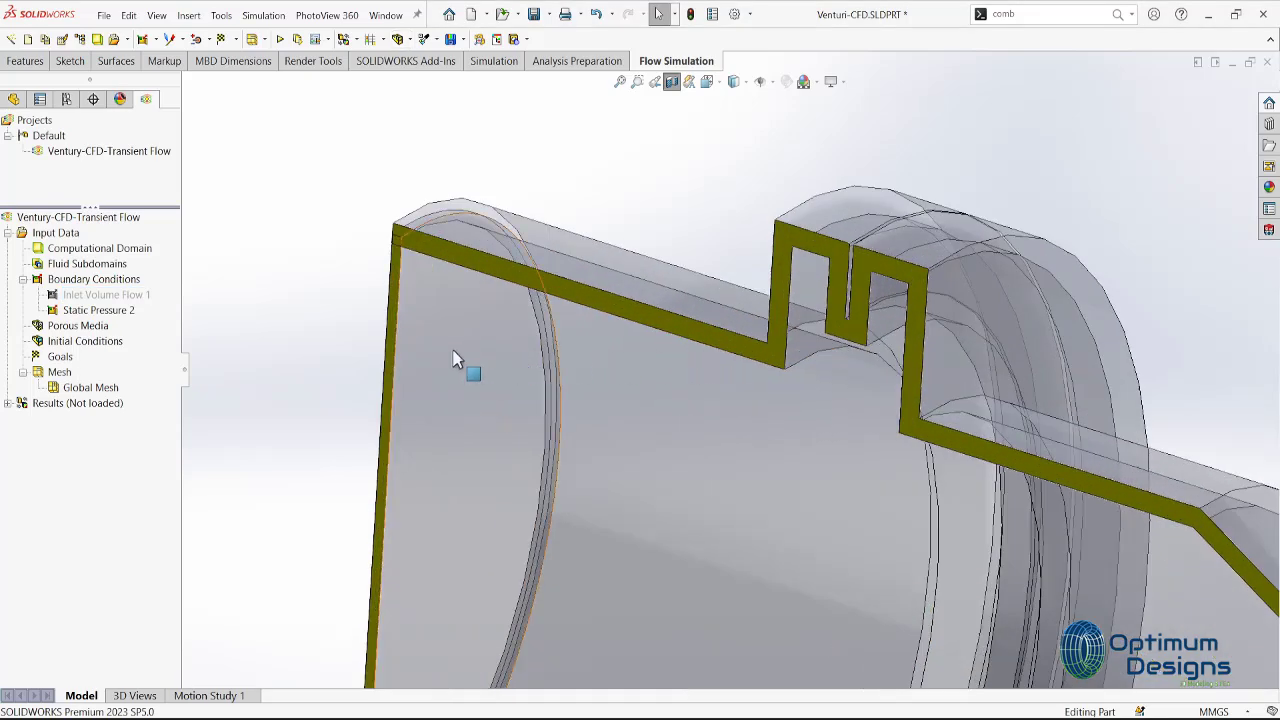
Delete the Inlet Volume Flow 1 boundary condition.
{"action": "right_click", "coordinate": [110, 295]}
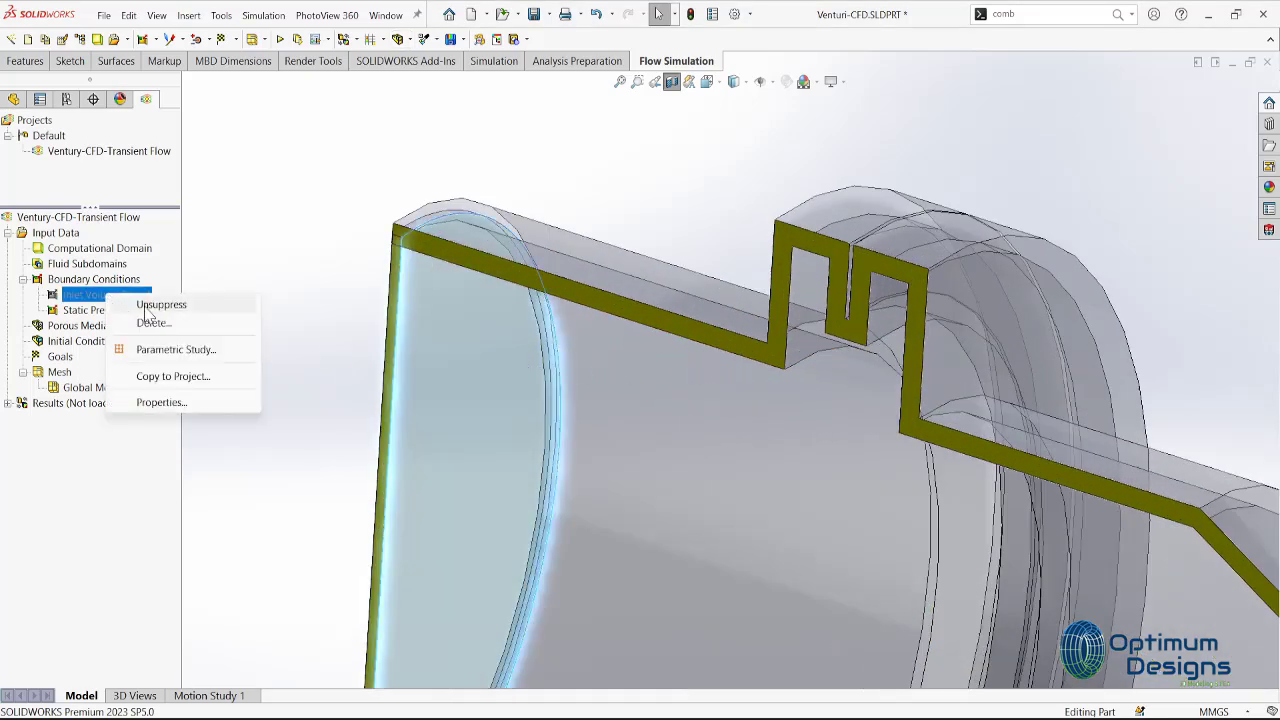
{"action": "left_click", "coordinate": [345, 221]}
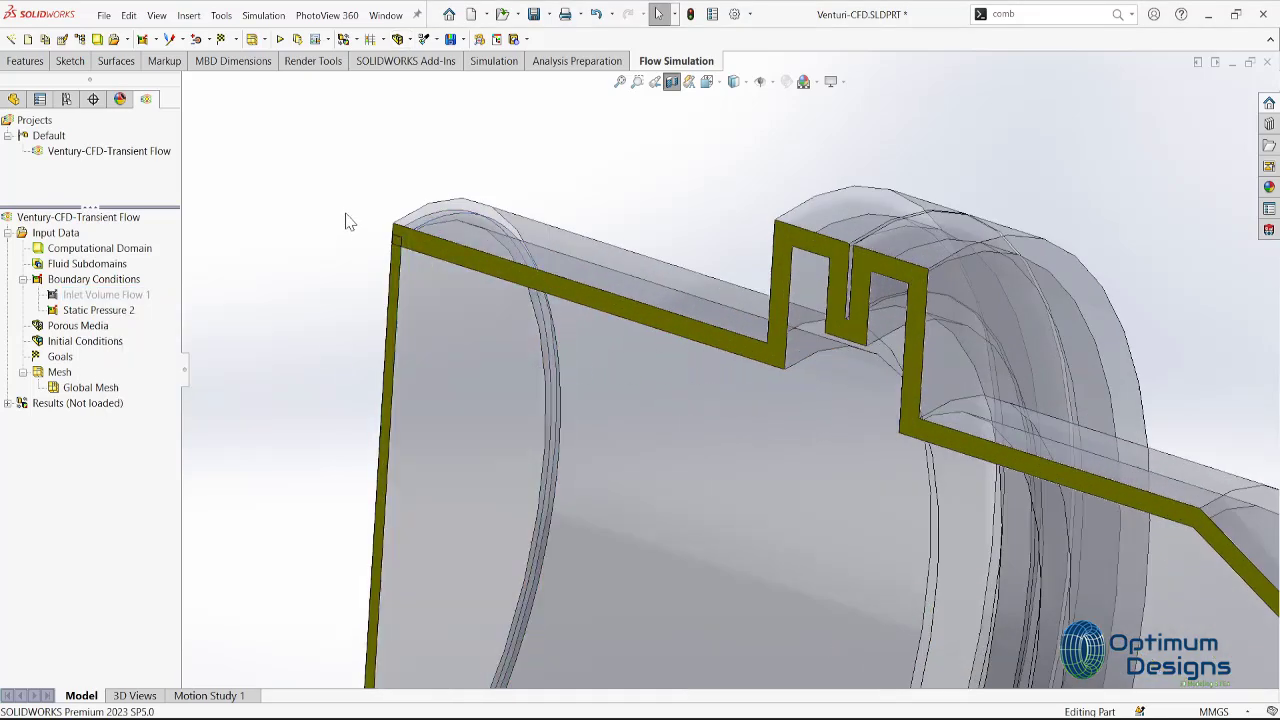
{"action": "right_click", "coordinate": [141, 303]}
{"action": "left_click", "coordinate": [183, 323]}
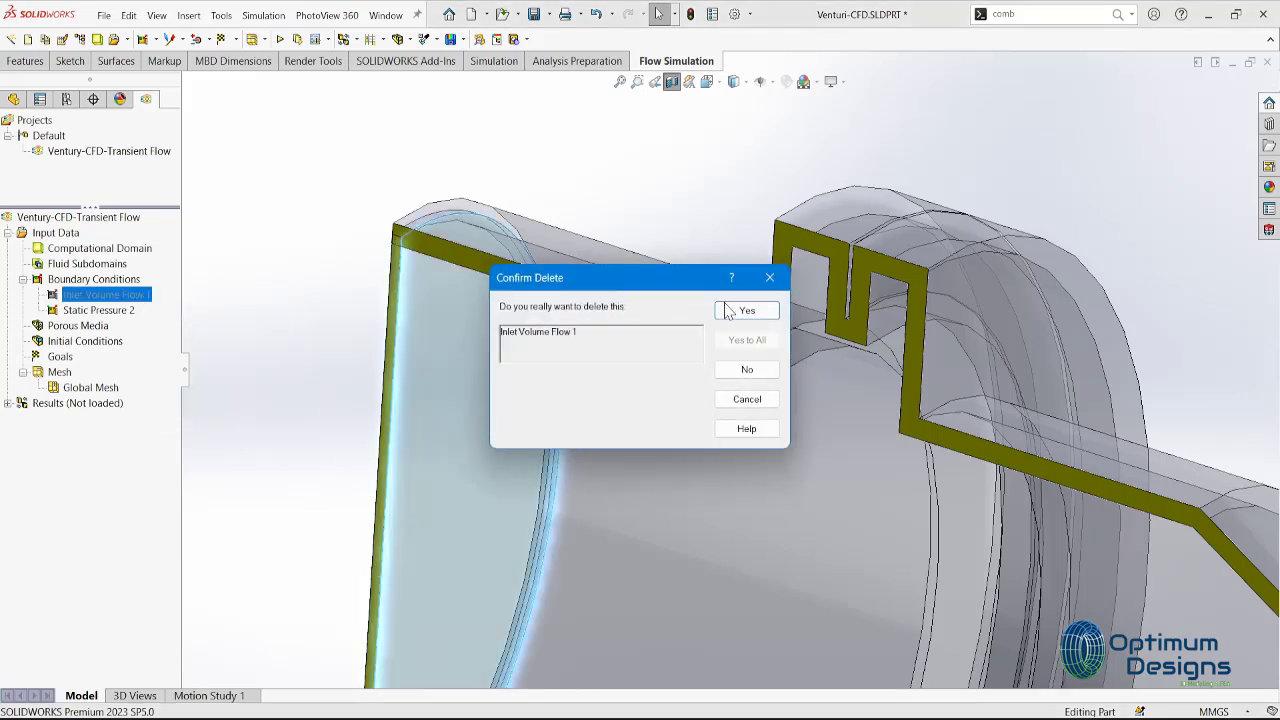
{"action": "left_click", "coordinate": [747, 311]}
Insert an Inlet Volume Flow condition of 0.0025 m^3/s on the inlet face.
{"action": "right_click", "coordinate": [115, 292]}
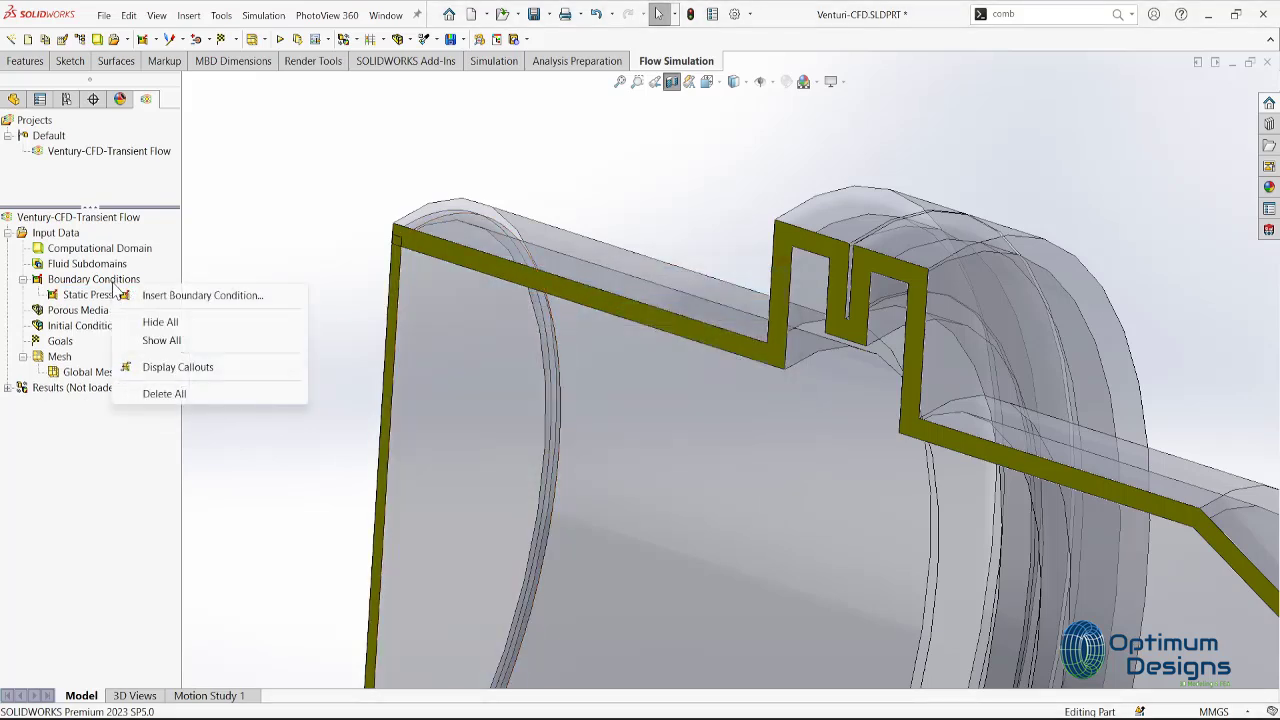
{"action": "left_click", "coordinate": [165, 305]}
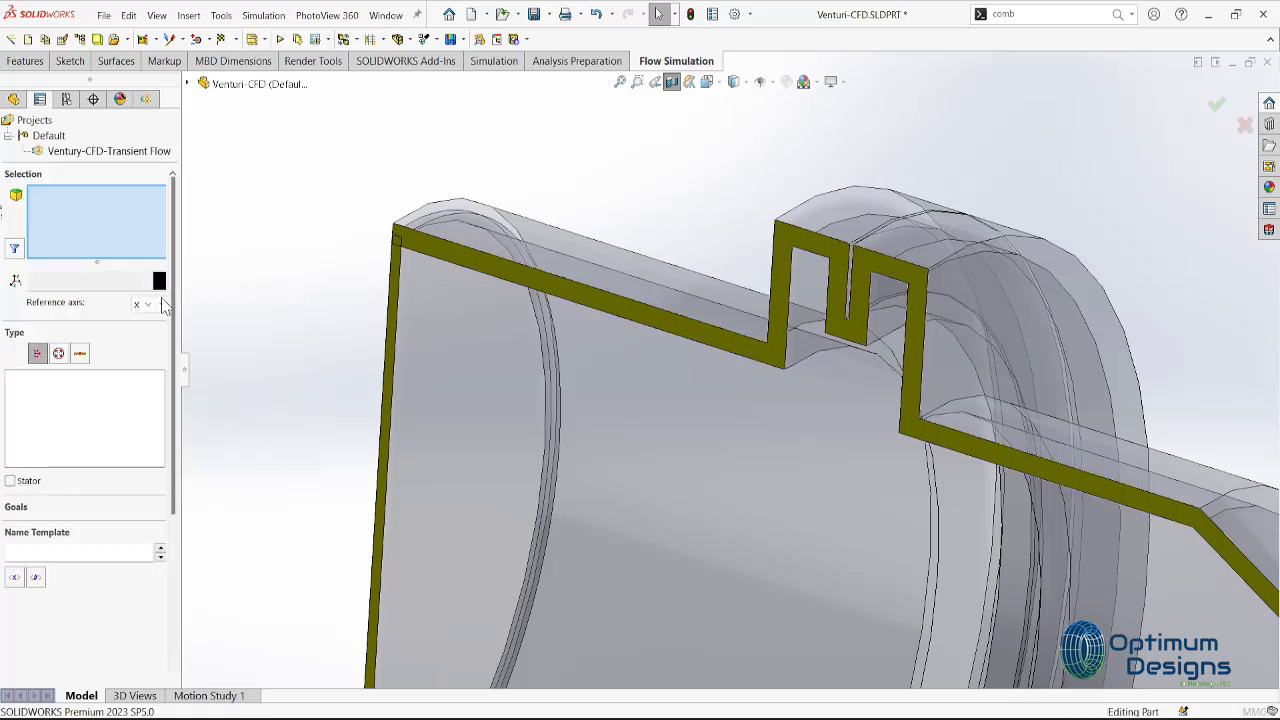
{"action": "left_click", "coordinate": [63, 402]}
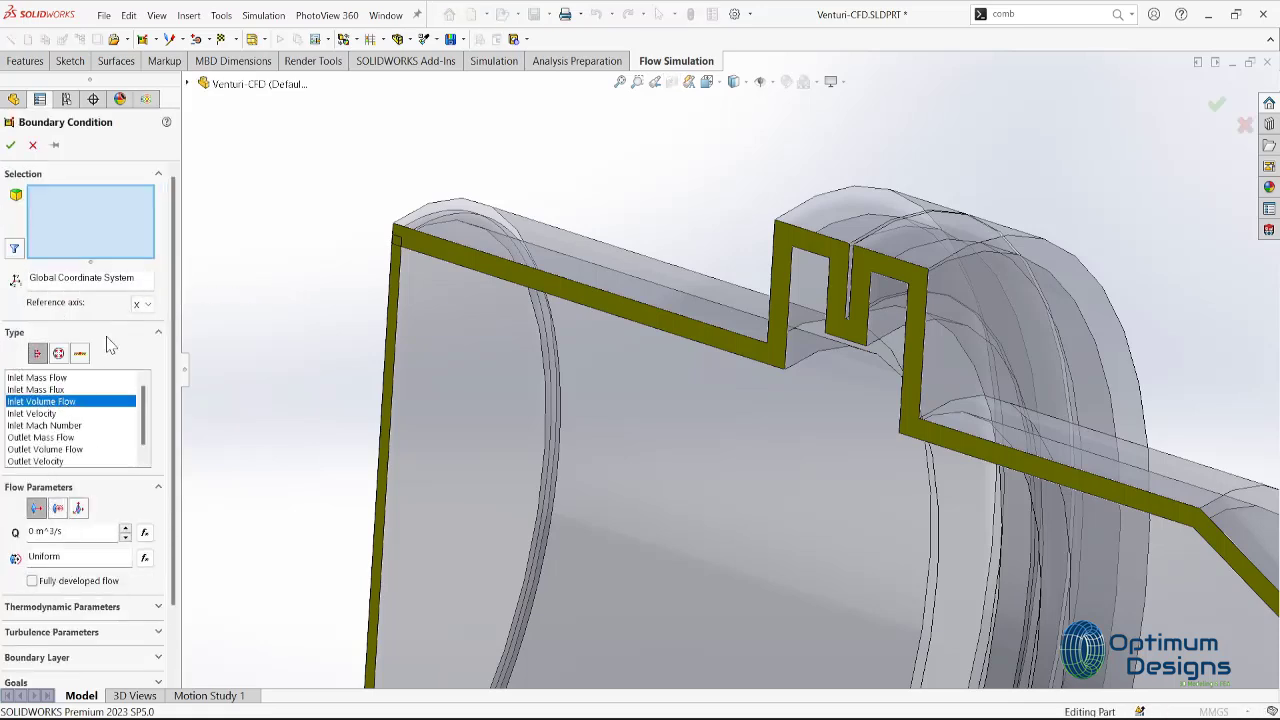
{"action": "left_click", "coordinate": [419, 322]}
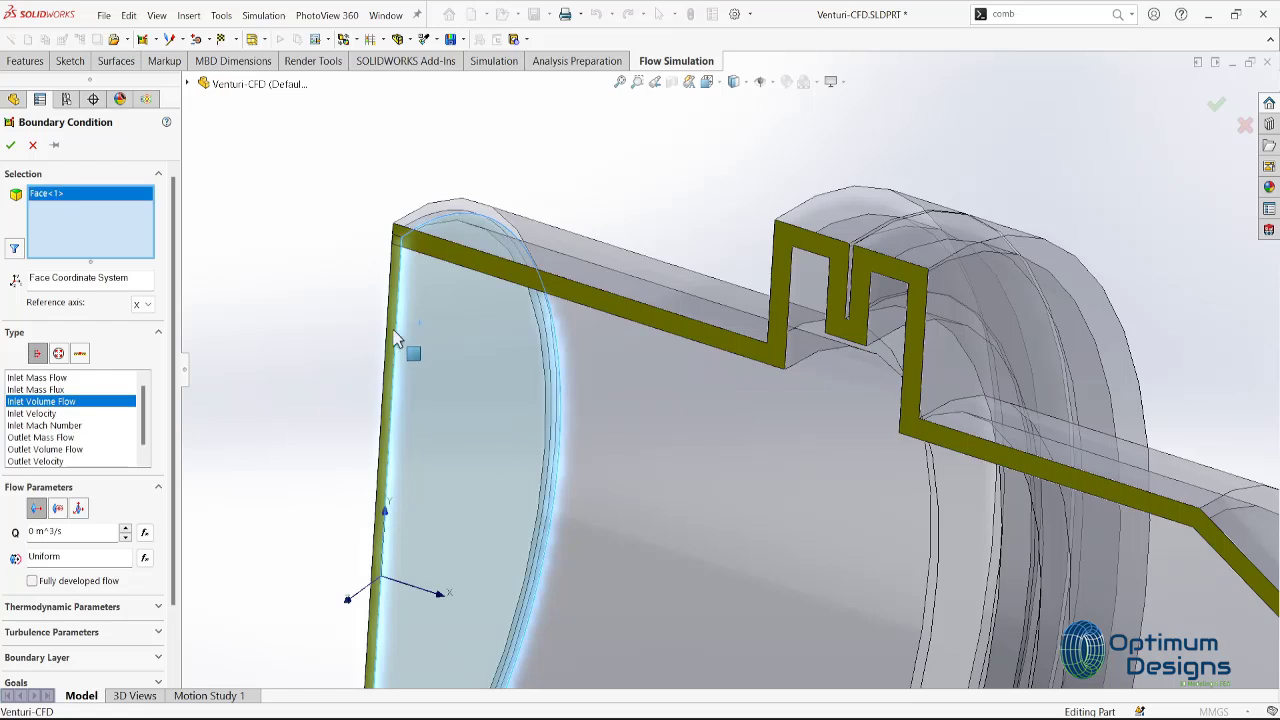
{"action": "double_click", "coordinate": [52, 531]}
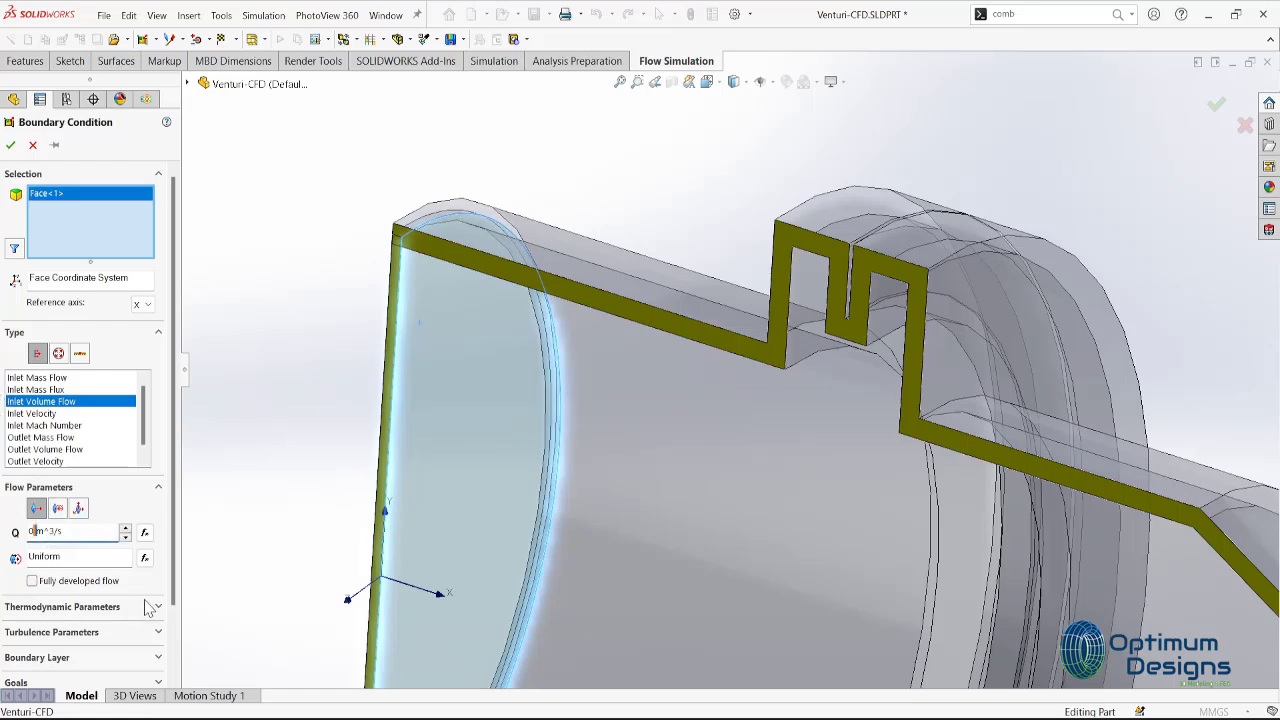
{"action": "type", "text": "0.0025"}
{"action": "key", "text": "Return"}
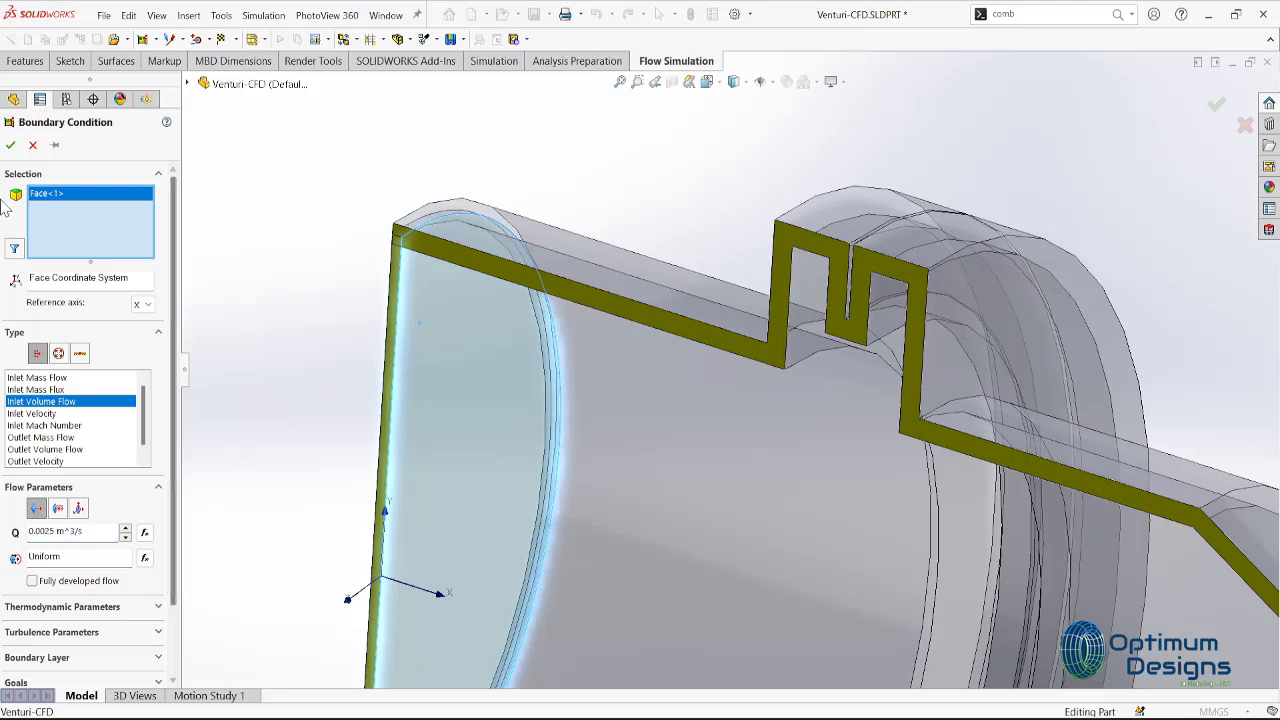
{"action": "left_click", "coordinate": [10, 145]}
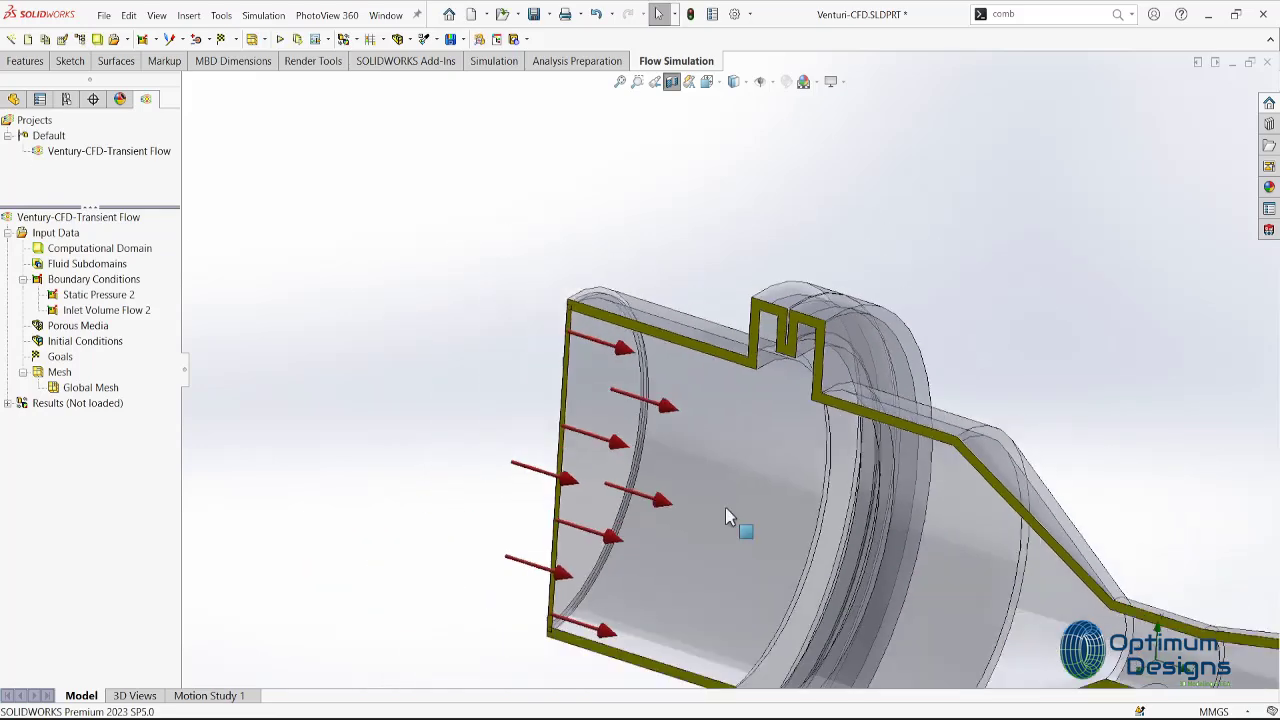
Inspect the Inlet Volume Flow 2 and Static Pressure 2 conditions in the tree.
{"action": "scroll", "coordinate": [737, 523], "scroll_direction": "up", "scroll_amount": 5}
{"action": "middle_click_drag", "start_coordinate": [1123, 543], "coordinate": [1118, 550]}
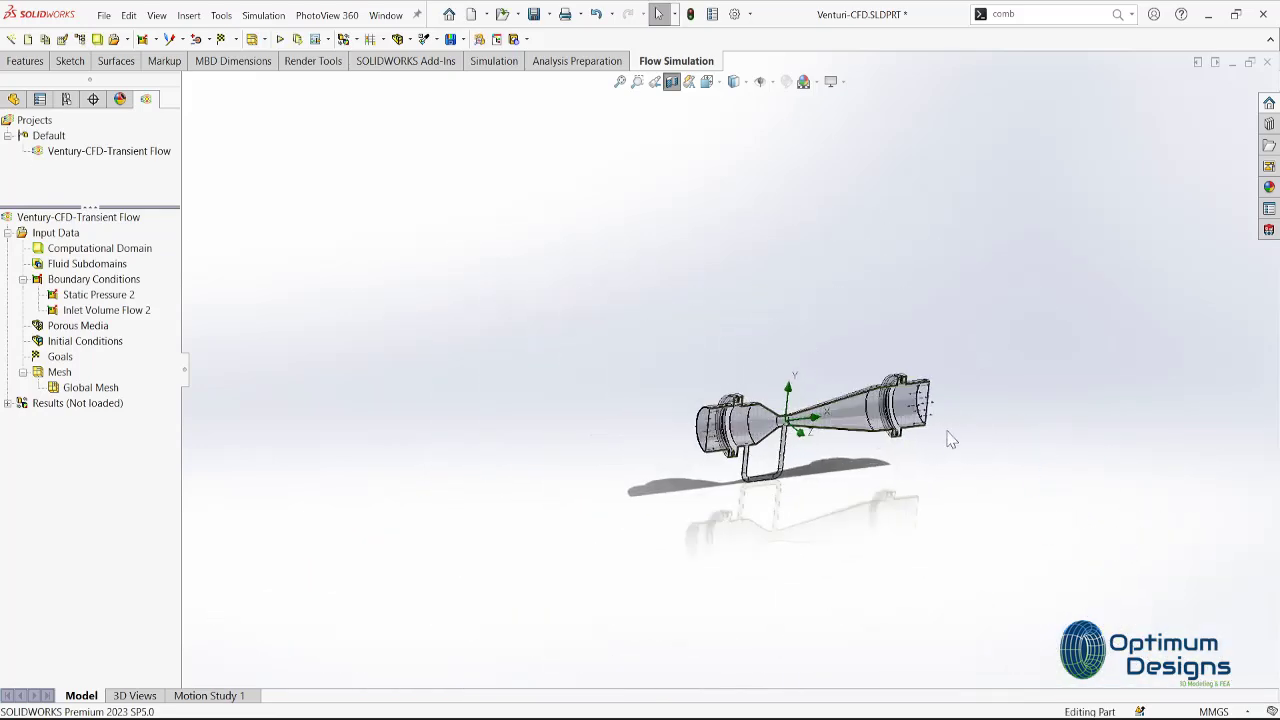
{"action": "scroll", "coordinate": [949, 437], "scroll_direction": "down", "scroll_amount": 3}
{"action": "scroll", "coordinate": [906, 329], "scroll_direction": "down", "scroll_amount": 4}
{"action": "scroll", "coordinate": [881, 400], "scroll_direction": "down", "scroll_amount": 3}
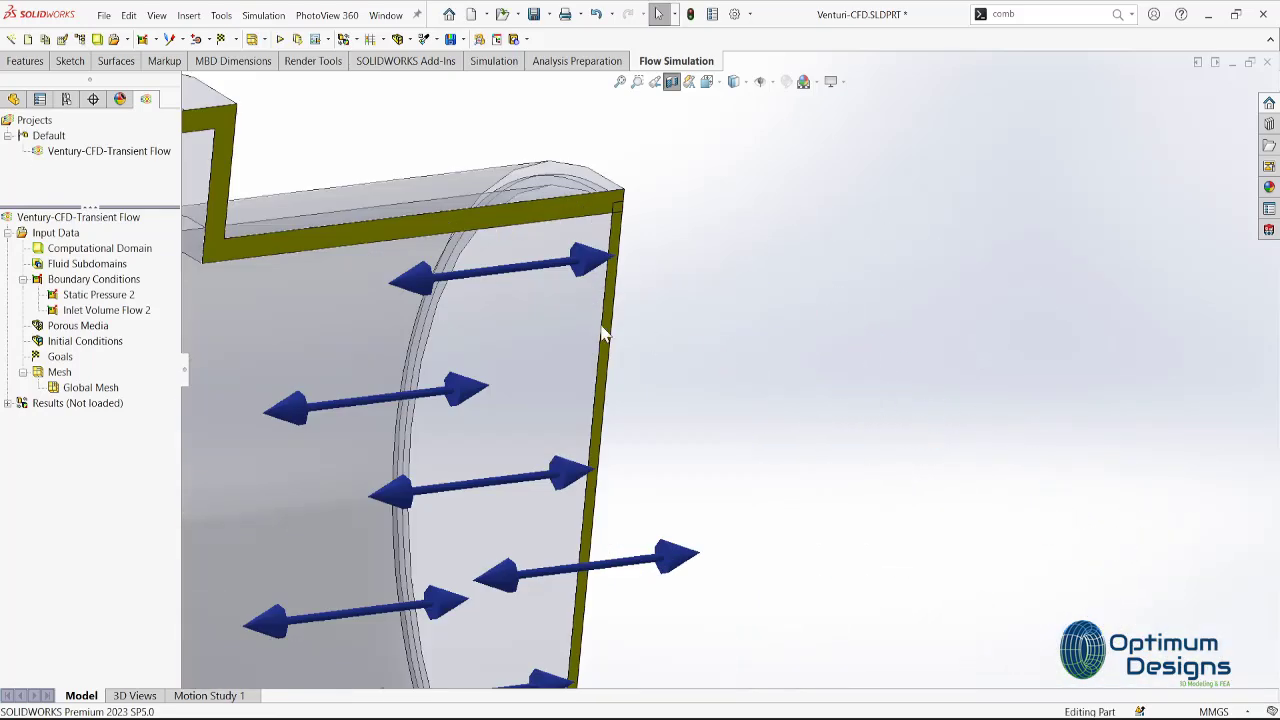
{"action": "left_click", "coordinate": [106, 311]}
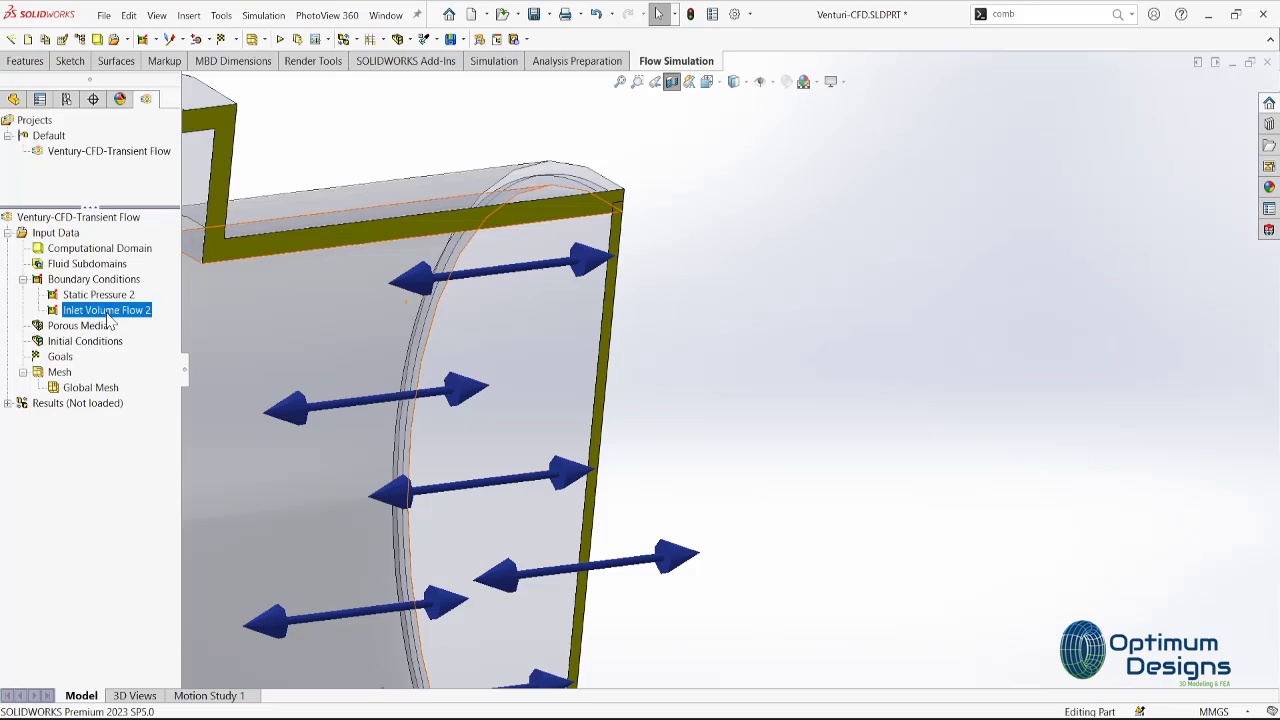
{"action": "right_click", "coordinate": [110, 317]}
{"action": "left_click", "coordinate": [110, 298]}
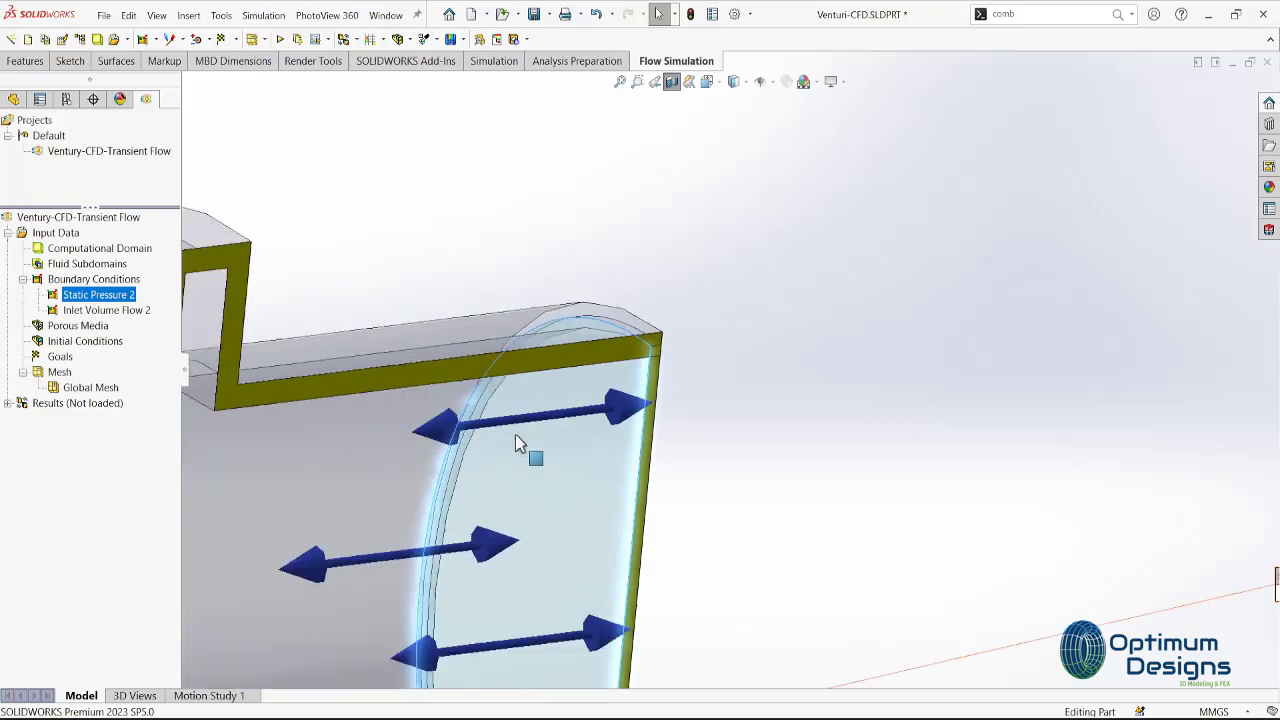
Orient the venturi to the Front view.
{"action": "scroll", "coordinate": [510, 420], "scroll_direction": "up", "scroll_amount": 5}
{"action": "scroll", "coordinate": [505, 411], "scroll_direction": "up", "scroll_amount": 3}
{"action": "middle_click_drag", "start_coordinate": [540, 420], "coordinate": [523, 388]}
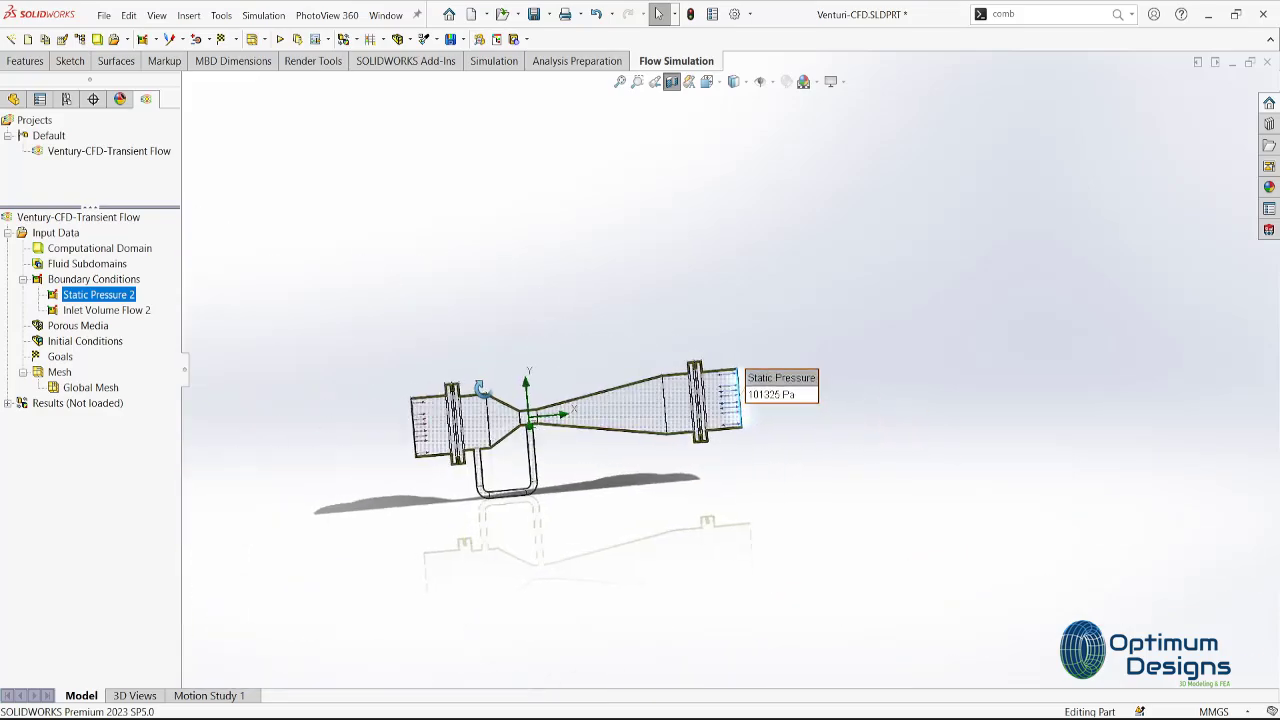
{"action": "key", "text": "space"}
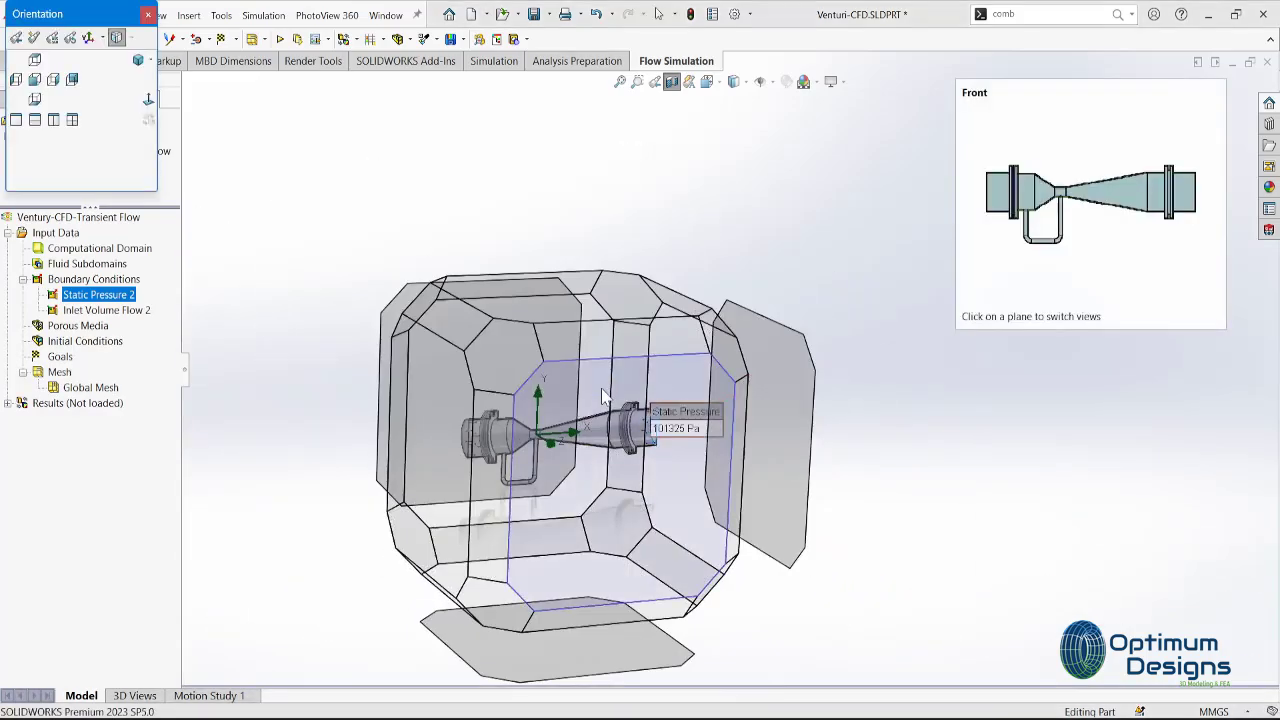
{"action": "left_click", "coordinate": [600, 388]}
Review the project's General Settings twice, closing them without changes.
{"action": "right_click", "coordinate": [55, 236]}
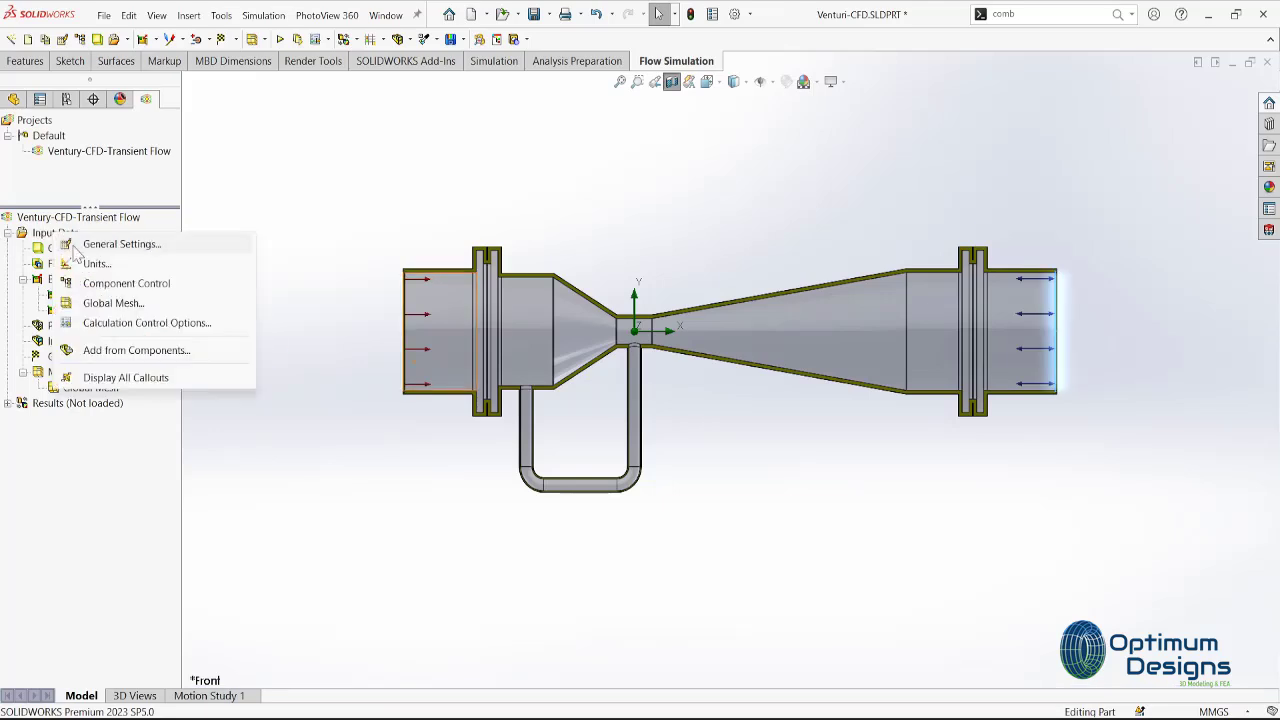
{"action": "left_click", "coordinate": [120, 247]}
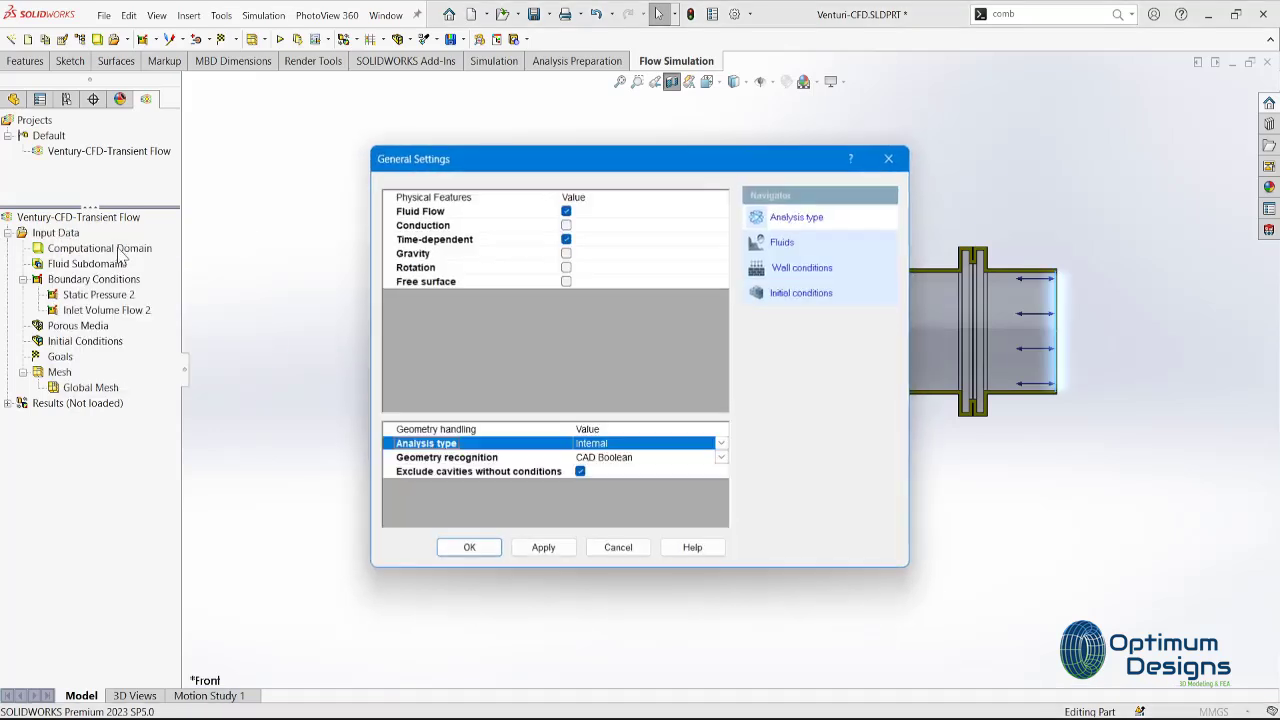
{"action": "left_click", "coordinate": [590, 547]}
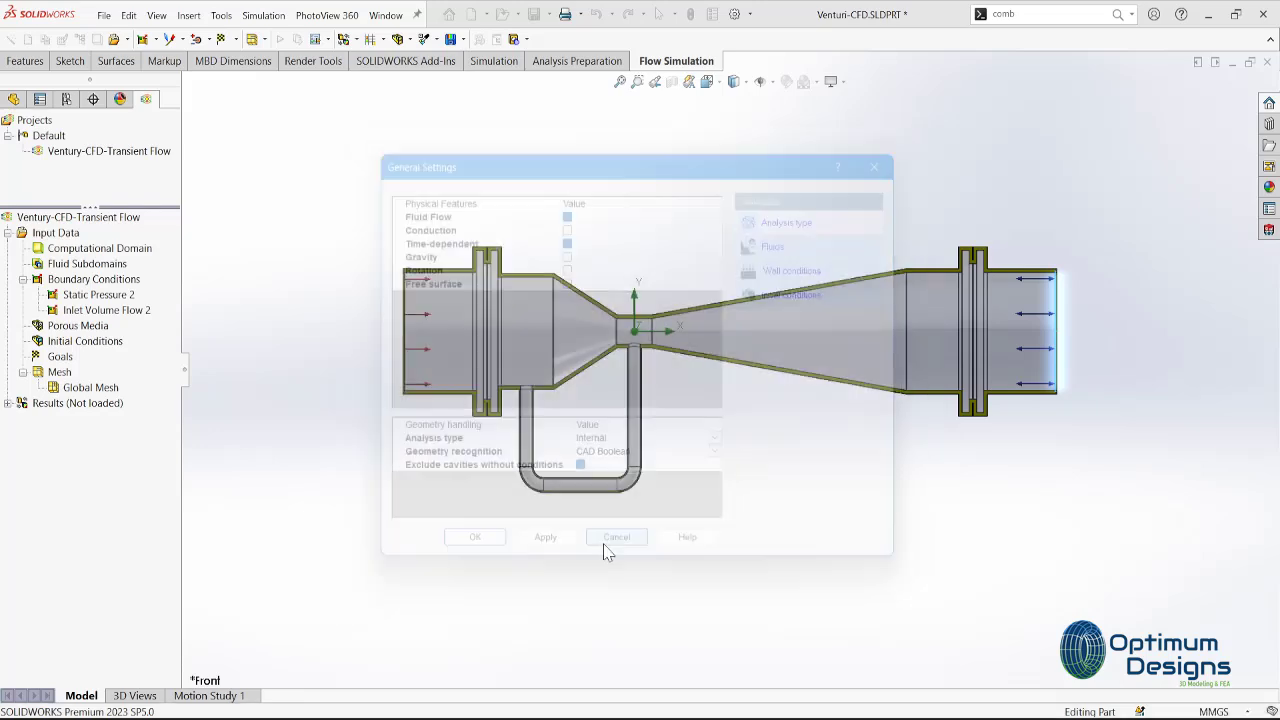
{"action": "right_click", "coordinate": [60, 236]}
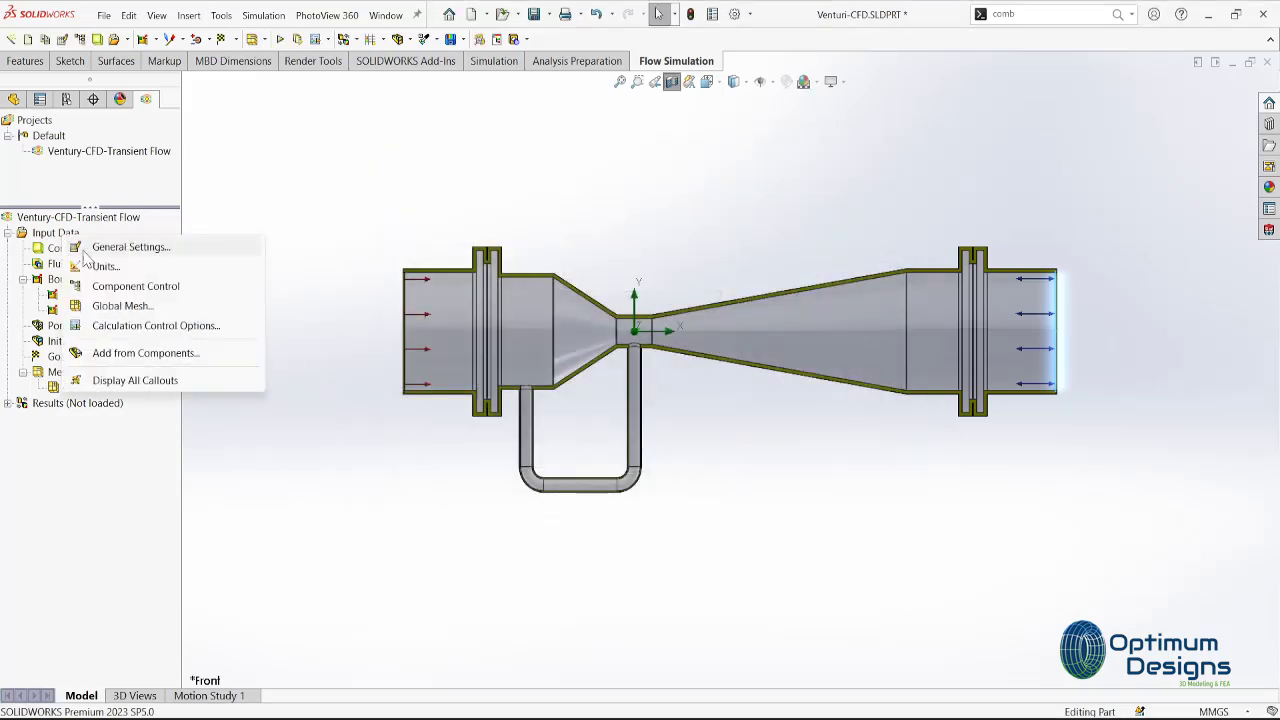
{"action": "left_click", "coordinate": [112, 248]}
{"action": "left_click", "coordinate": [616, 545]}
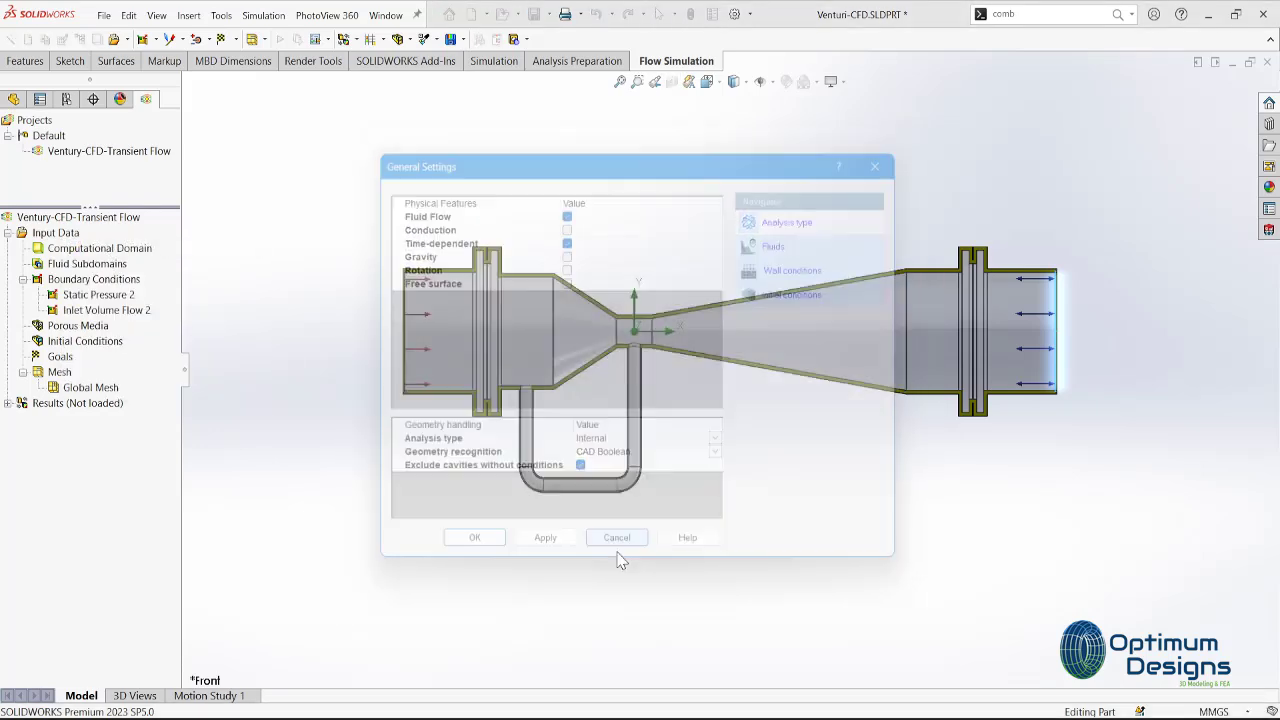
{"action": "right_click", "coordinate": [68, 238]}
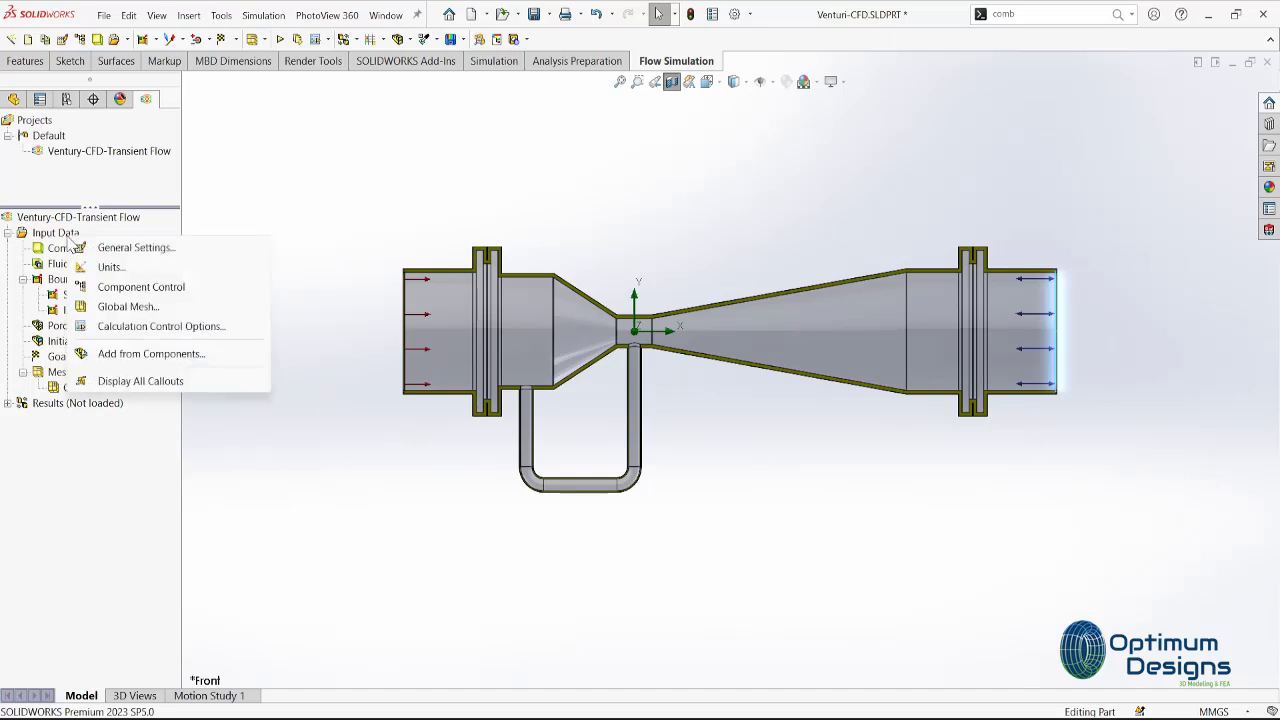
Set Global Domain mesh refinement to level 1 in Calculation Control Options.
{"action": "left_click", "coordinate": [150, 326]}
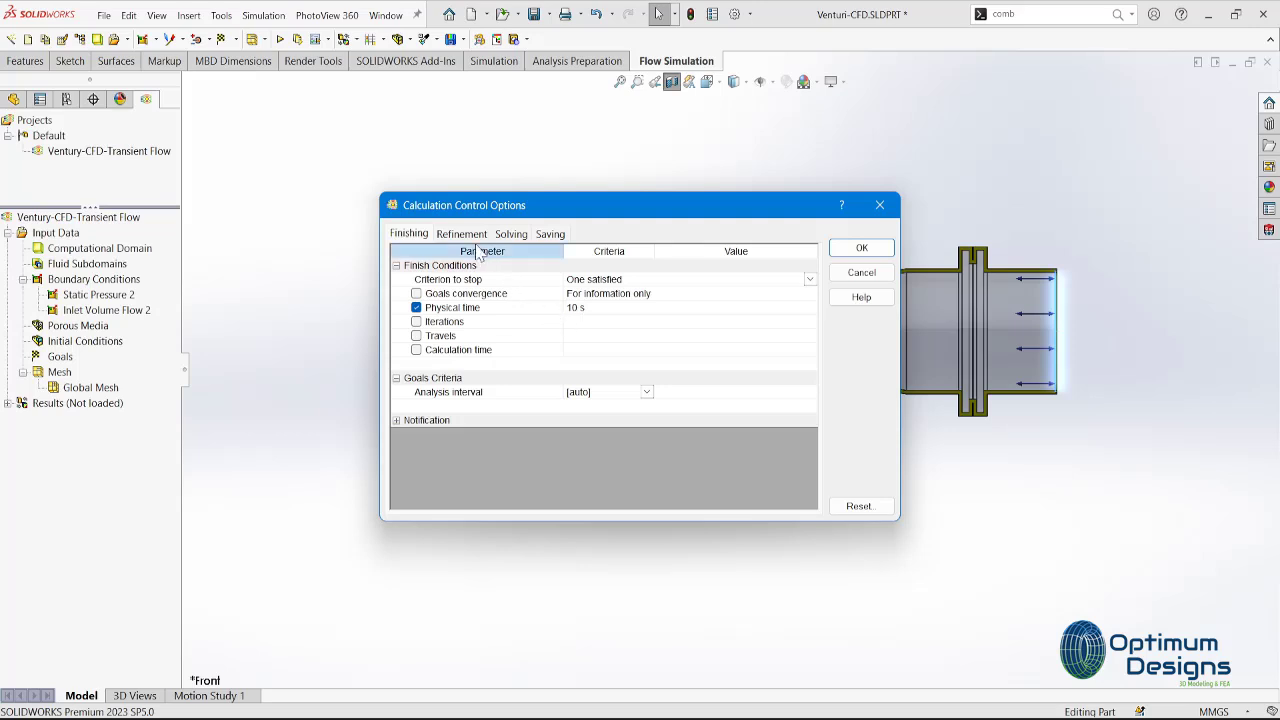
{"action": "left_click", "coordinate": [468, 236]}
{"action": "left_click", "coordinate": [642, 265]}
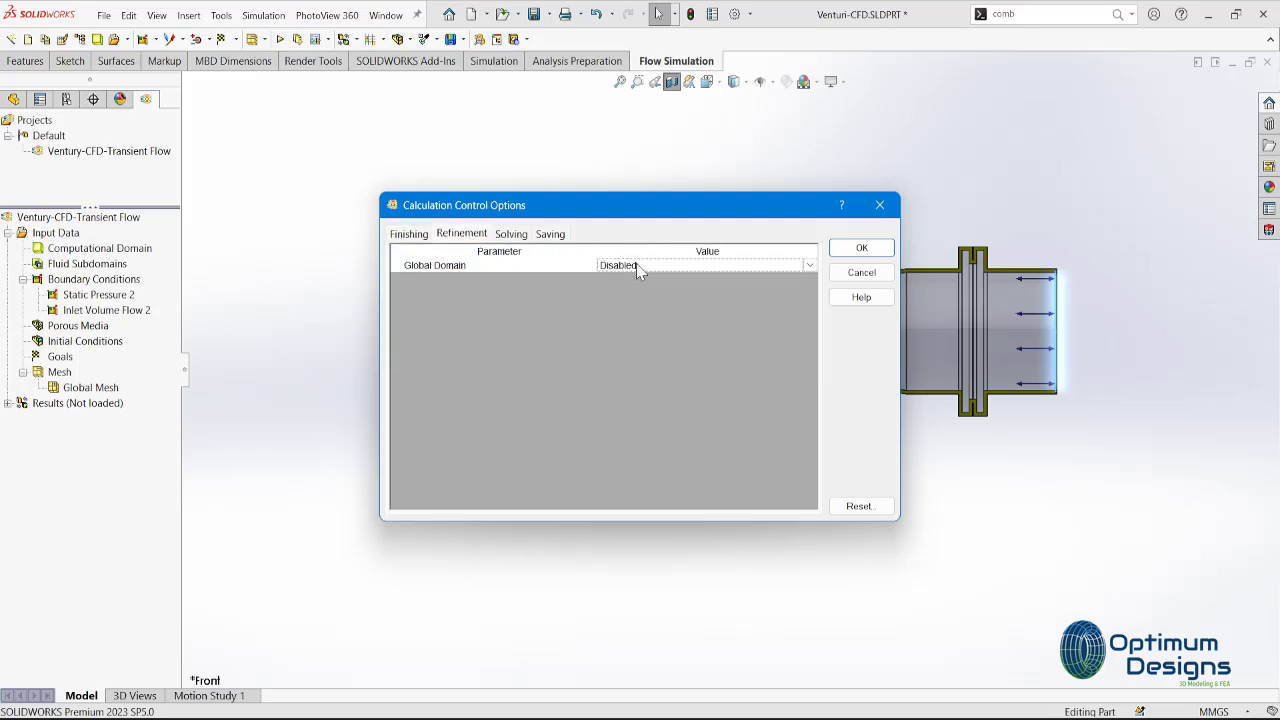
{"action": "left_click", "coordinate": [810, 265]}
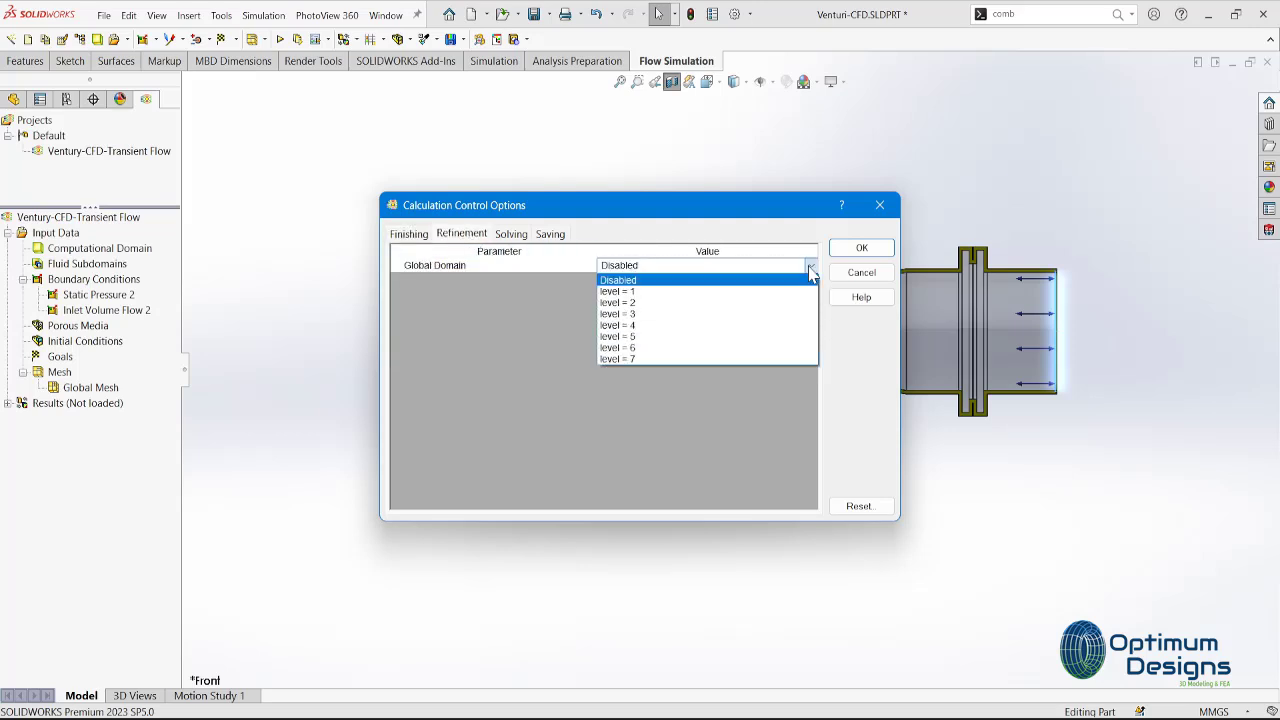
{"action": "left_click", "coordinate": [689, 293]}
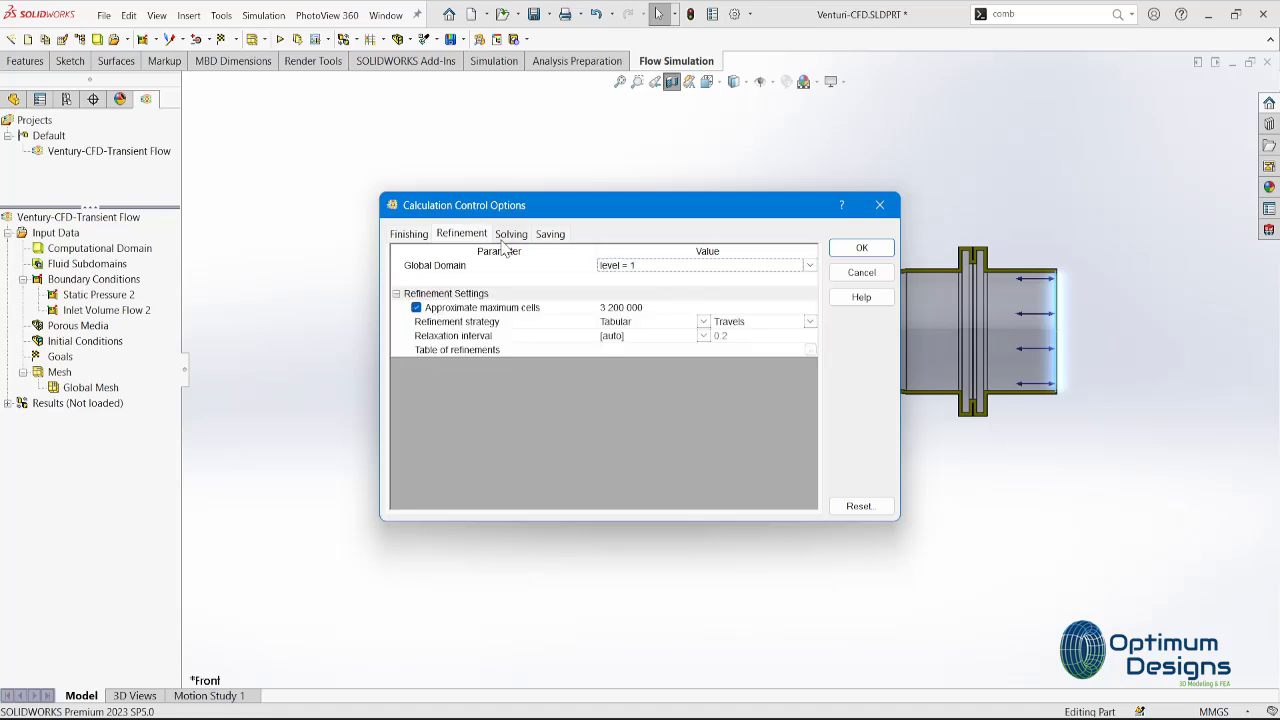
Add an Iterations finishing criterion with value 1 and accept the calculation control settings.
{"action": "left_click", "coordinate": [512, 236]}
{"action": "left_click", "coordinate": [543, 236]}
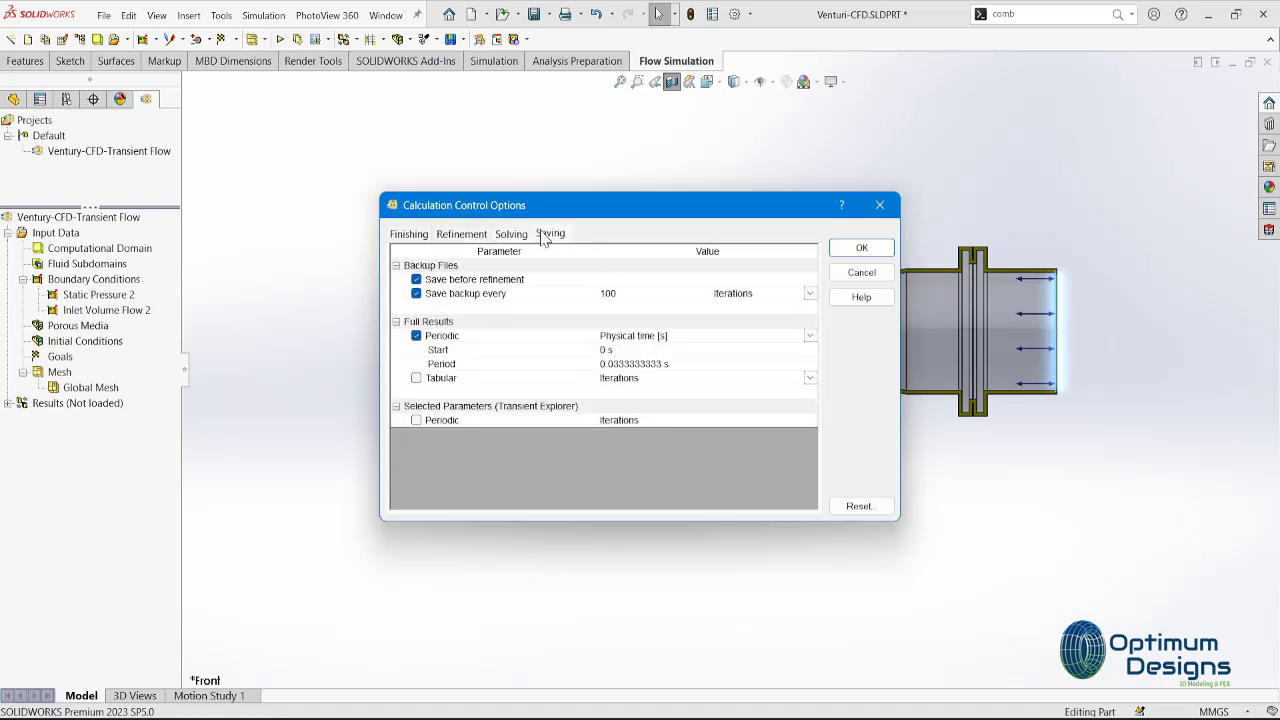
{"action": "left_click", "coordinate": [440, 236]}
{"action": "left_click", "coordinate": [408, 236]}
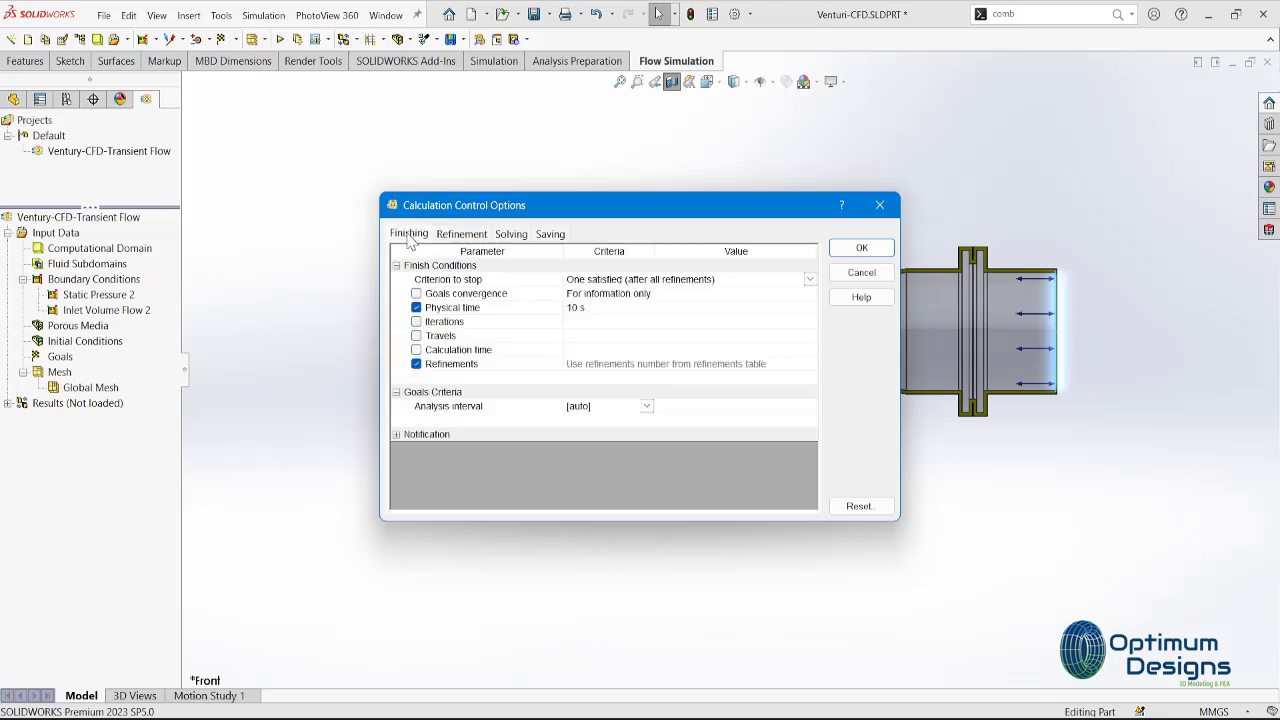
{"action": "left_click", "coordinate": [417, 322]}
{"action": "left_click", "coordinate": [595, 322]}
{"action": "type", "text": "1500"}
{"action": "left_click", "coordinate": [861, 248]}
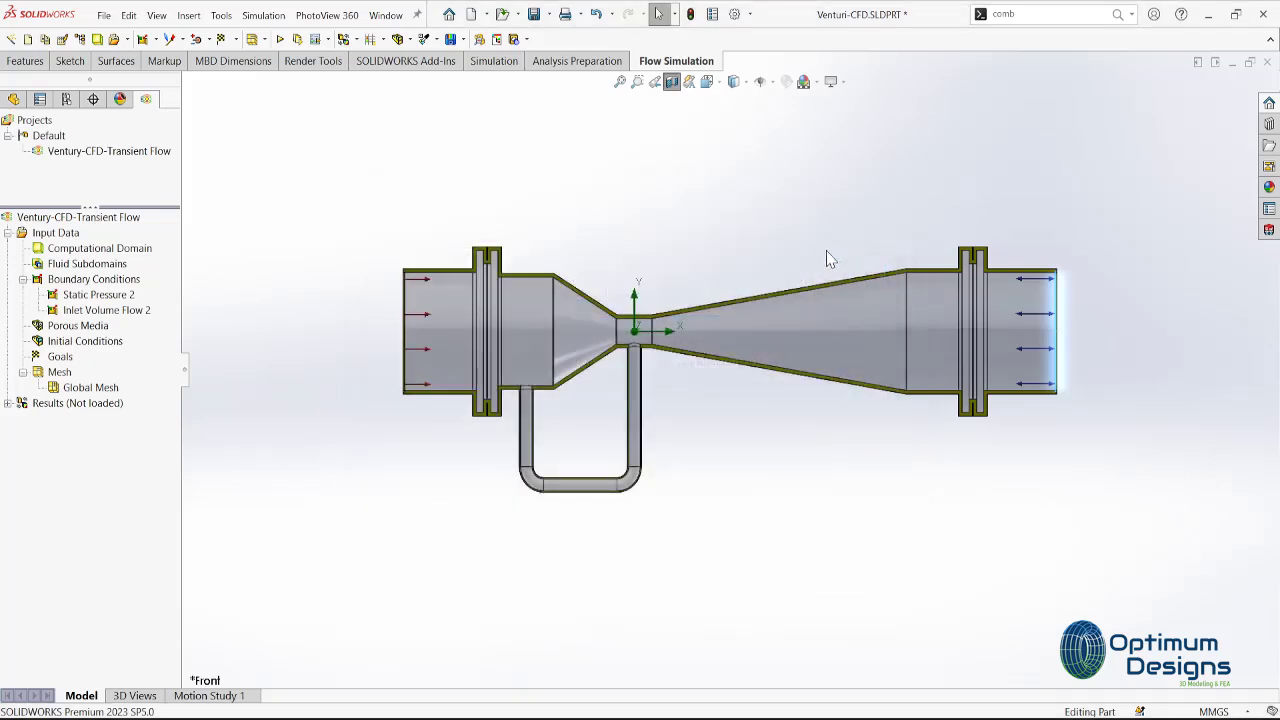
Review the Global Mesh definition without changing it.
{"action": "right_click", "coordinate": [70, 395]}
{"action": "left_click", "coordinate": [95, 398]}
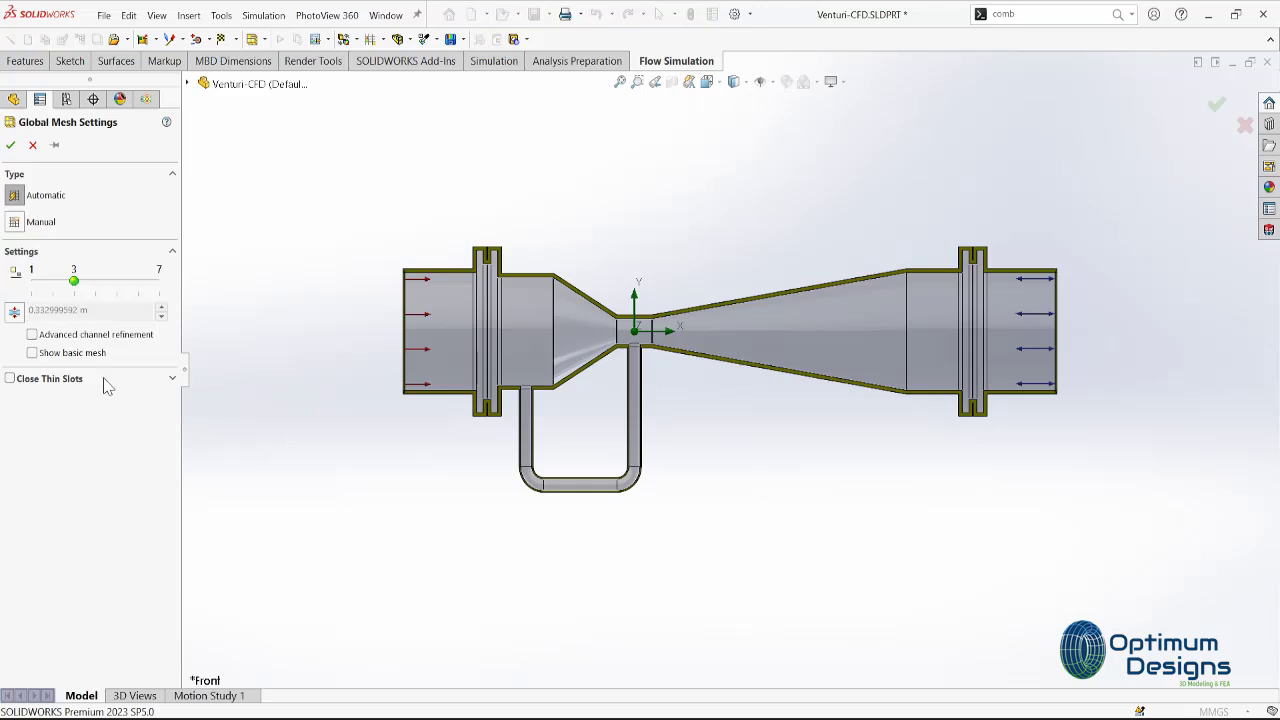
{"action": "left_click", "coordinate": [10, 145]}
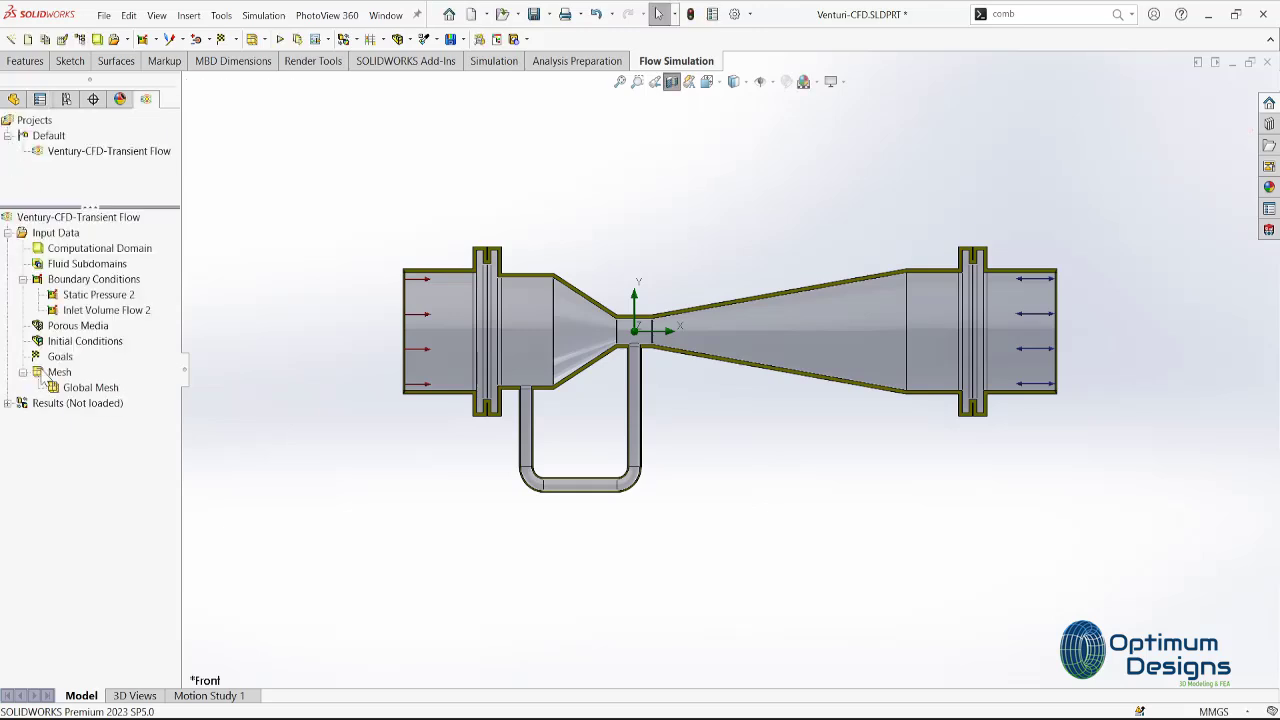
Run the calculation using 8 cores.
{"action": "left_click", "coordinate": [286, 46]}
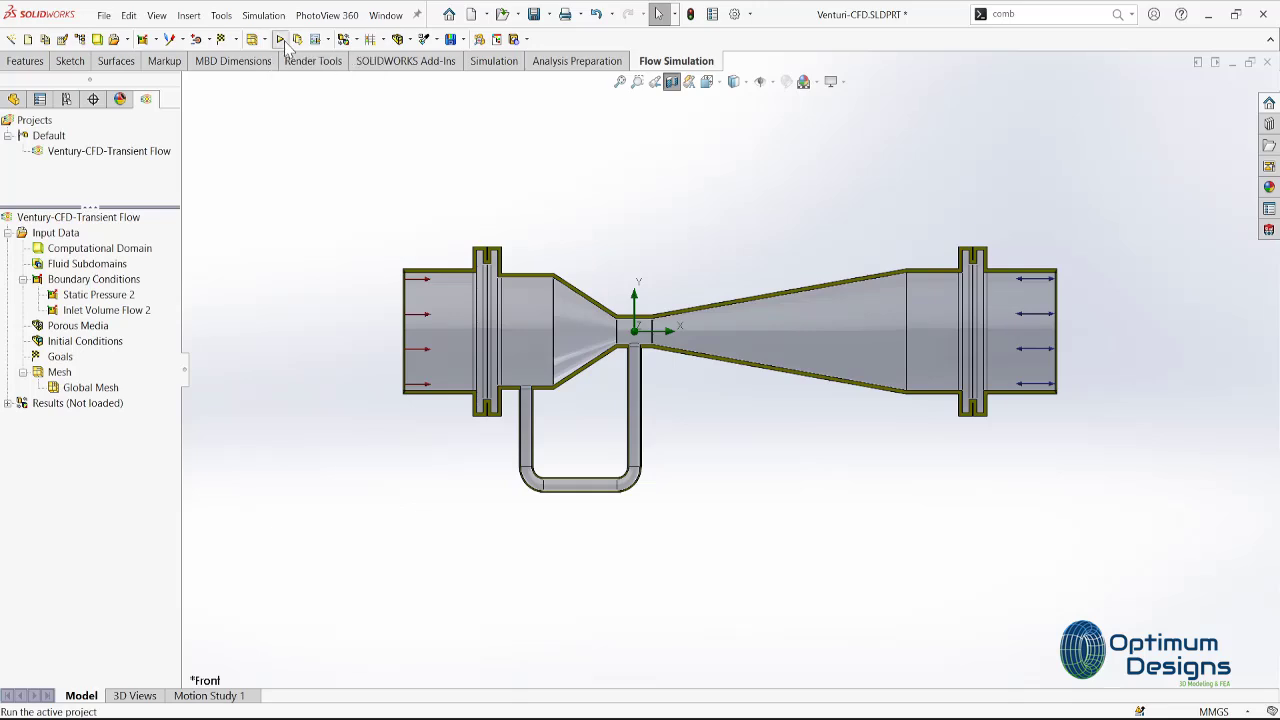
{"action": "left_click", "coordinate": [540, 413]}
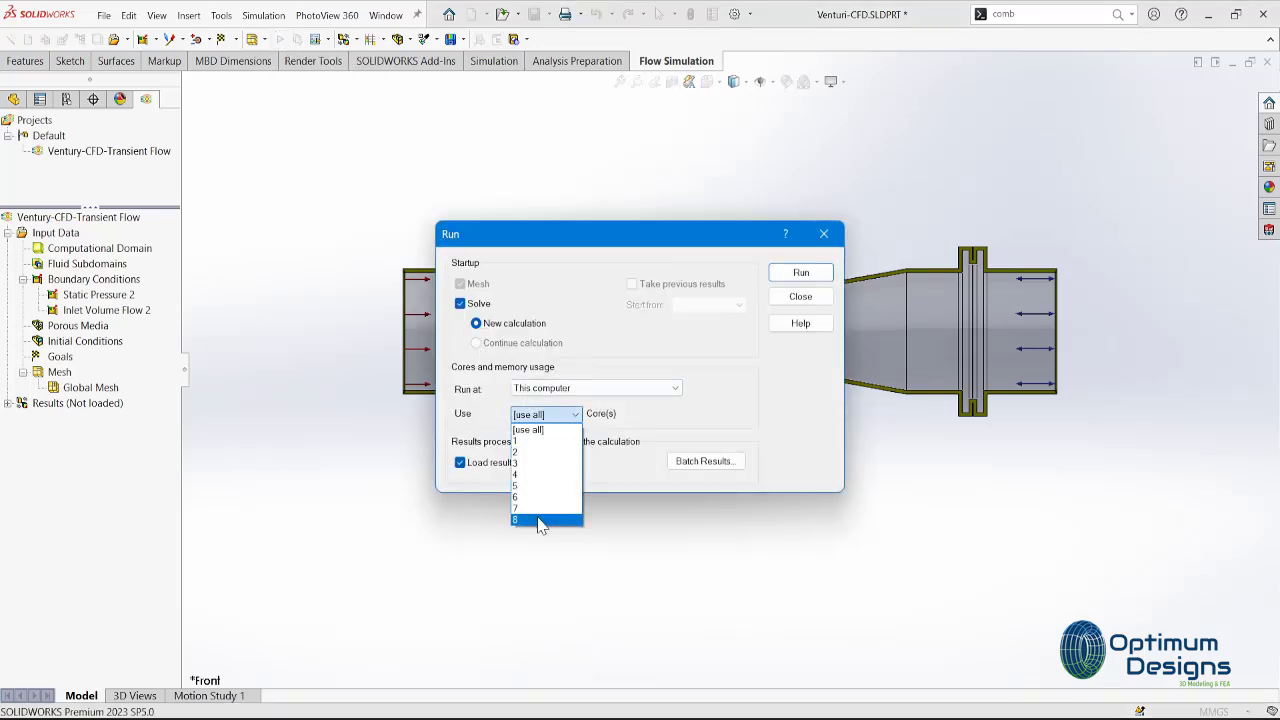
{"action": "left_click", "coordinate": [540, 521]}
{"action": "left_click", "coordinate": [820, 278]}
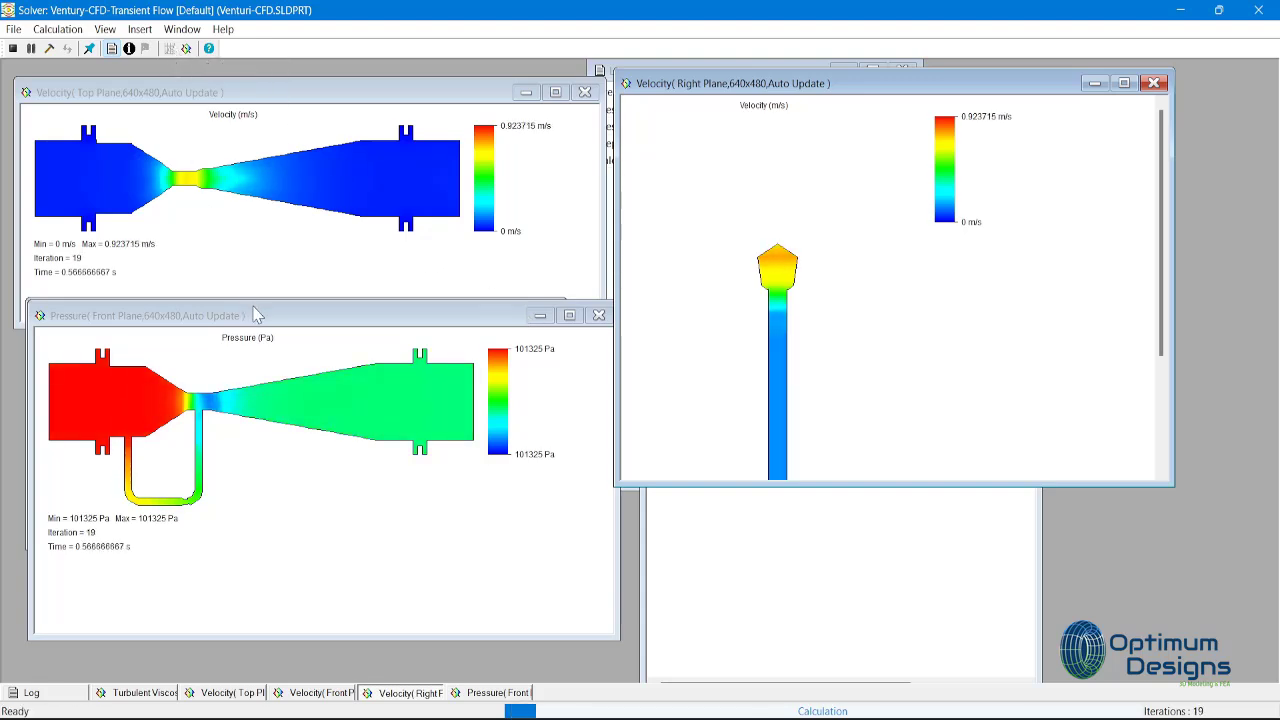
Add a live pressure preview recorded as video and move it aside.
{"action": "left_click_drag", "start_coordinate": [261, 316], "coordinate": [247, 318]}
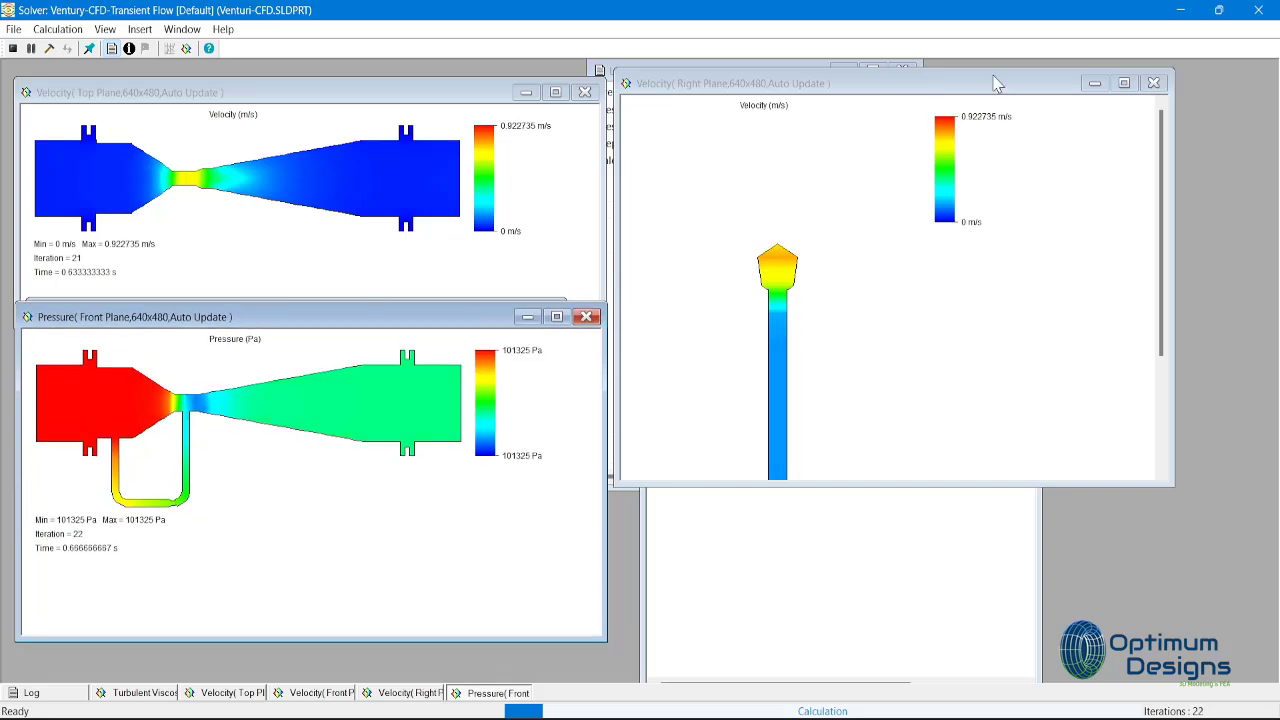
{"action": "left_click", "coordinate": [187, 52]}
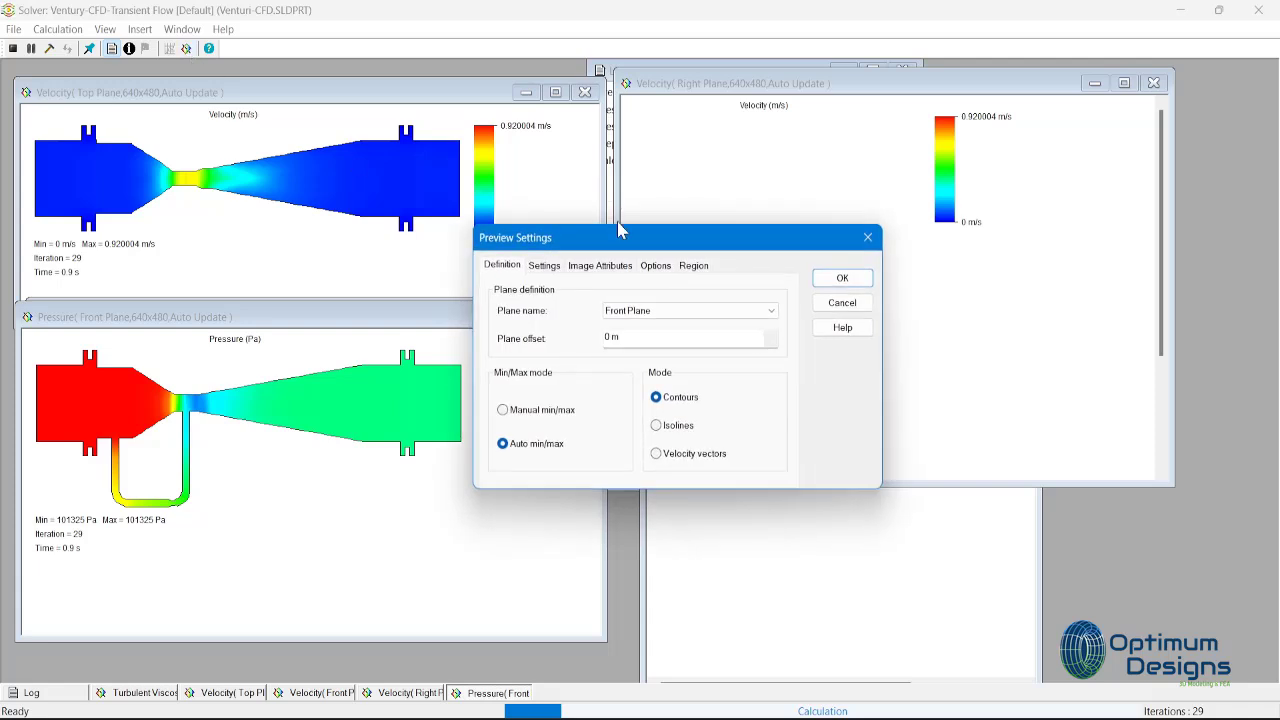
{"action": "left_click", "coordinate": [656, 266]}
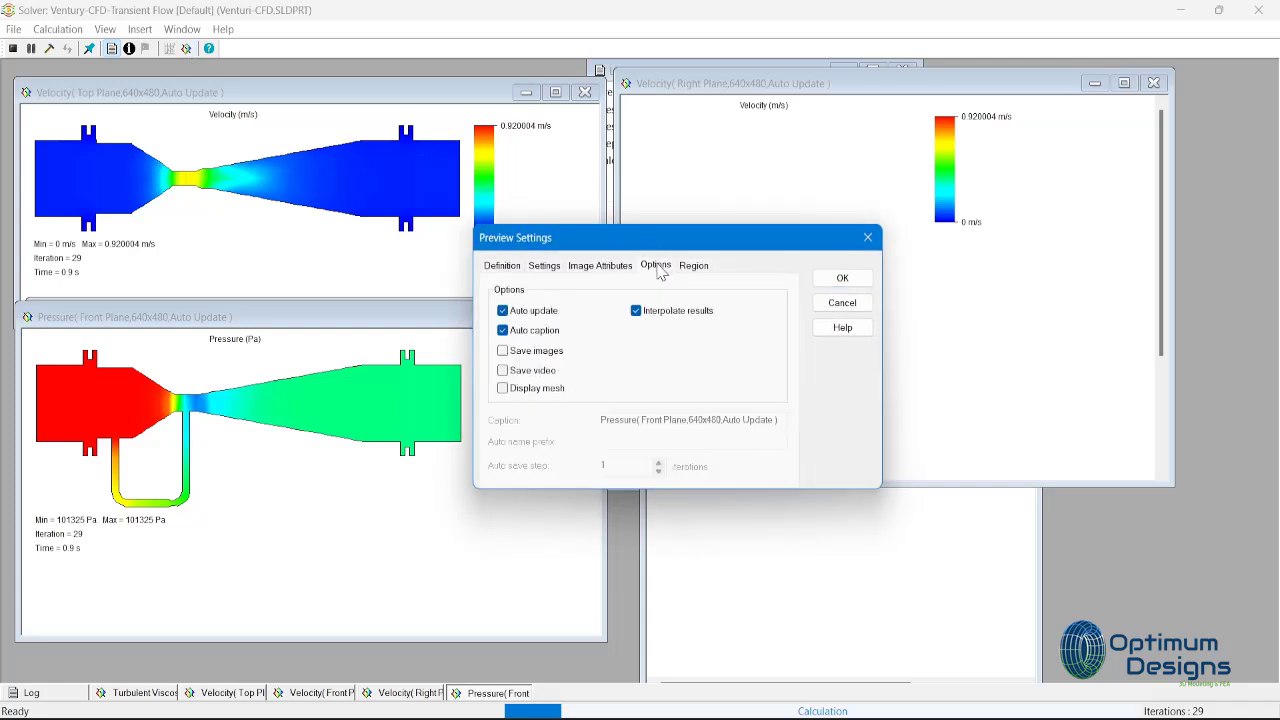
{"action": "left_click", "coordinate": [518, 369]}
{"action": "left_click", "coordinate": [546, 267]}
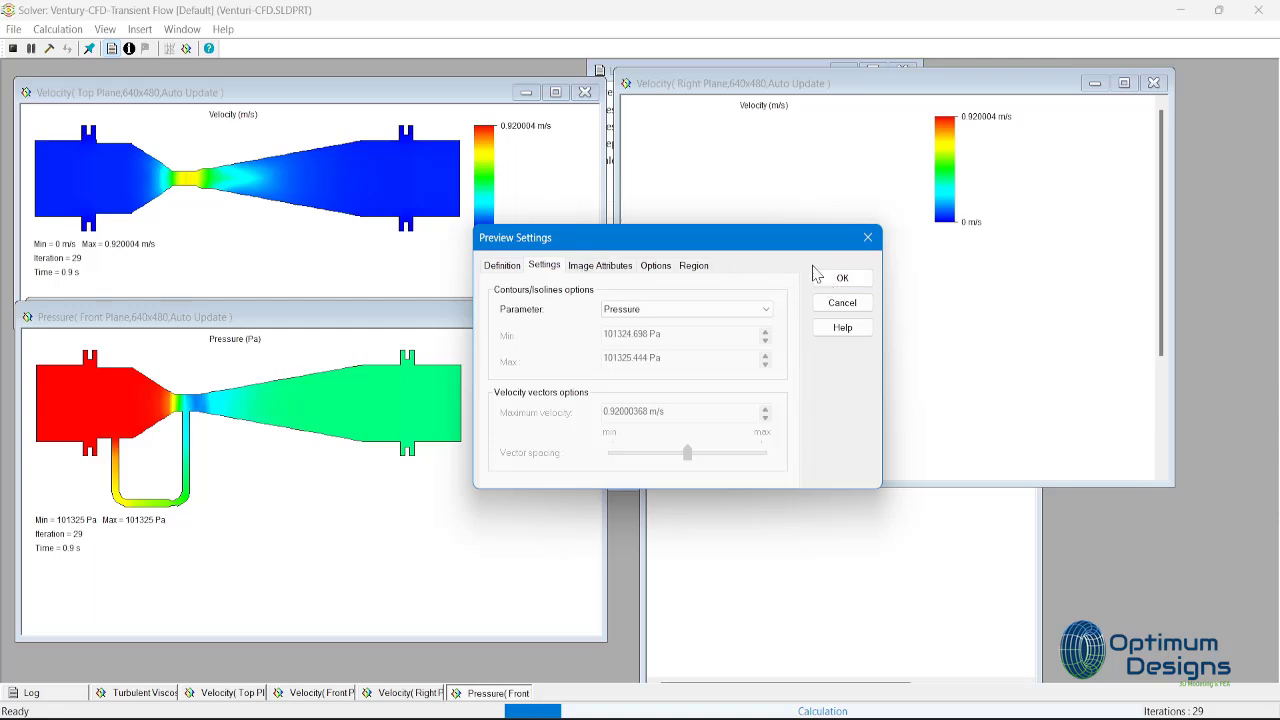
{"action": "left_click", "coordinate": [843, 278]}
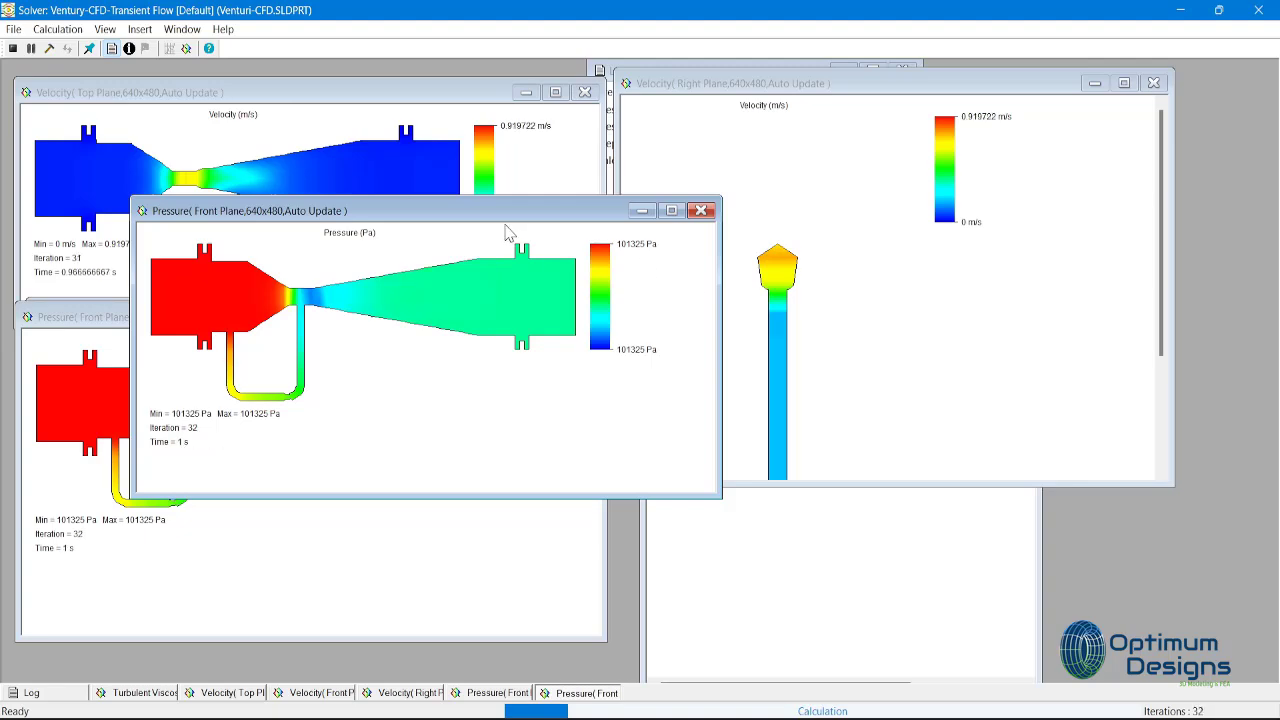
{"action": "mouse_move", "coordinate": [432, 211]}
{"action": "left_mouse_down"}
{"action": "mouse_move", "coordinate": [920, 358]}
{"action": "mouse_move", "coordinate": [322, 321]}
{"action": "left_mouse_up"}
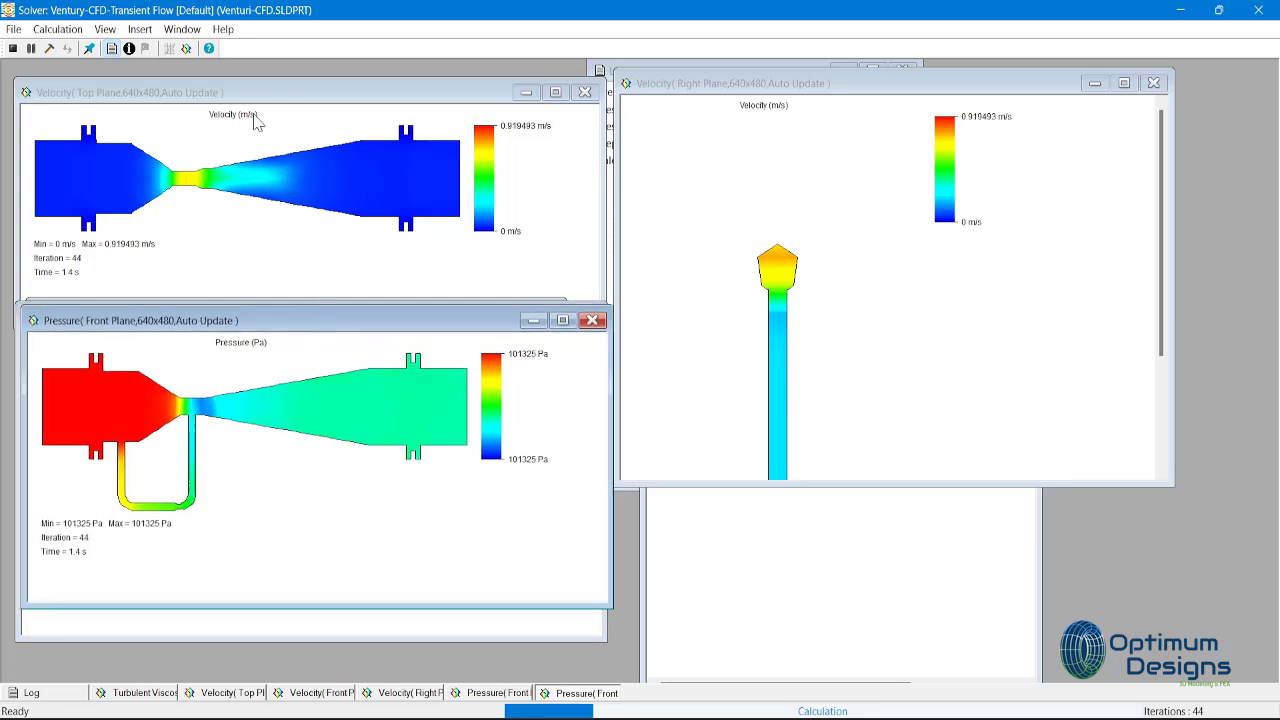
Add a Velocity (X) Front Plane live preview and arrange it beside the pressure preview.
{"action": "left_click", "coordinate": [186, 48]}
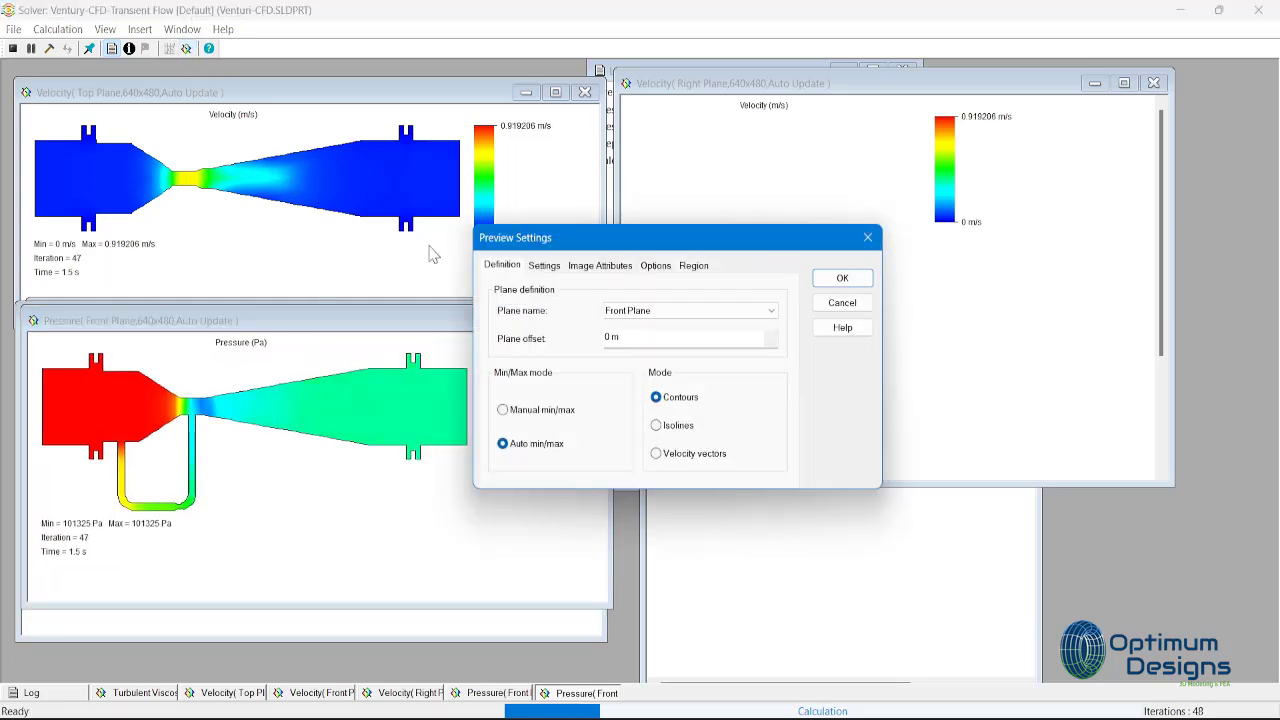
{"action": "left_click", "coordinate": [544, 266]}
{"action": "left_click", "coordinate": [667, 311]}
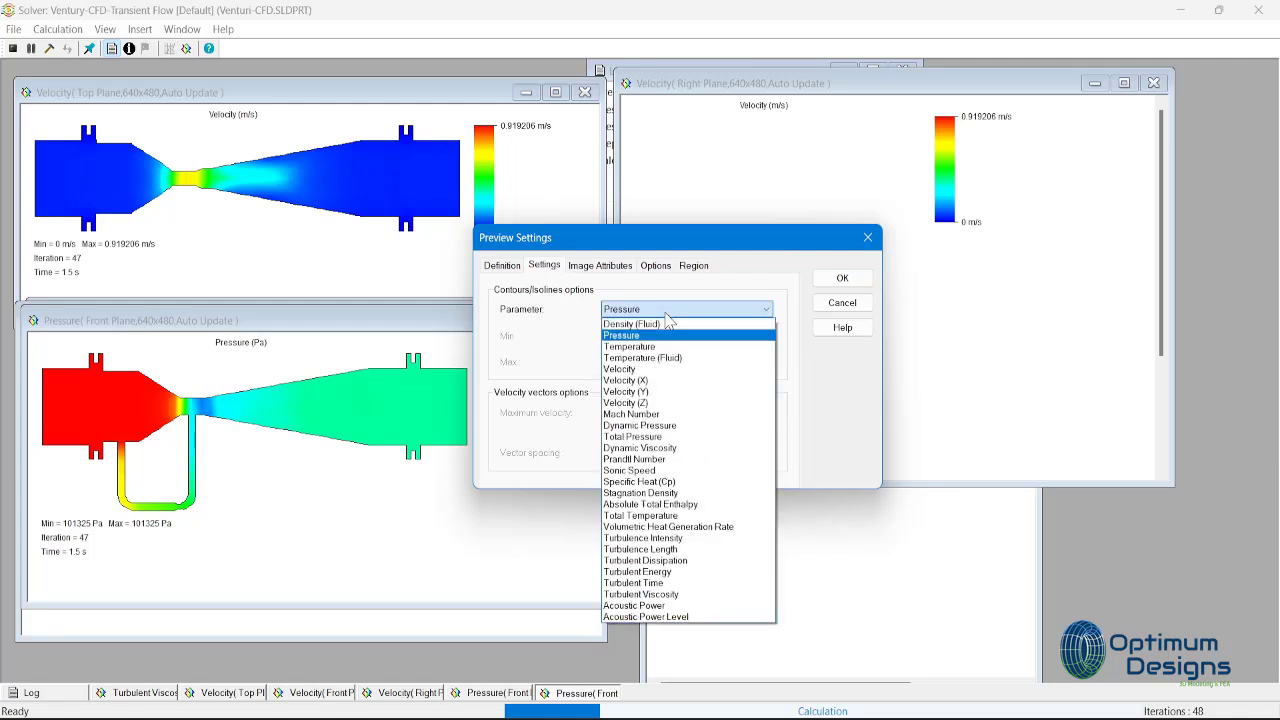
{"action": "left_click", "coordinate": [655, 382]}
{"action": "left_click", "coordinate": [612, 265]}
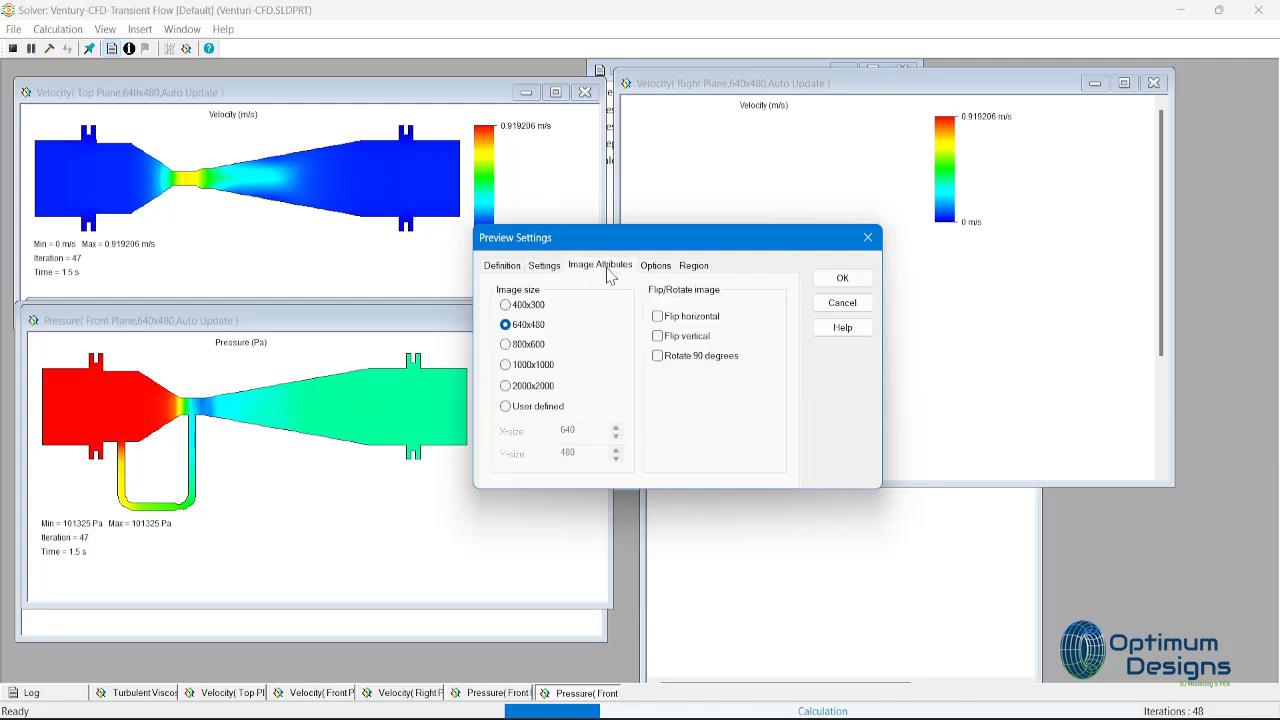
{"action": "left_click", "coordinate": [652, 267]}
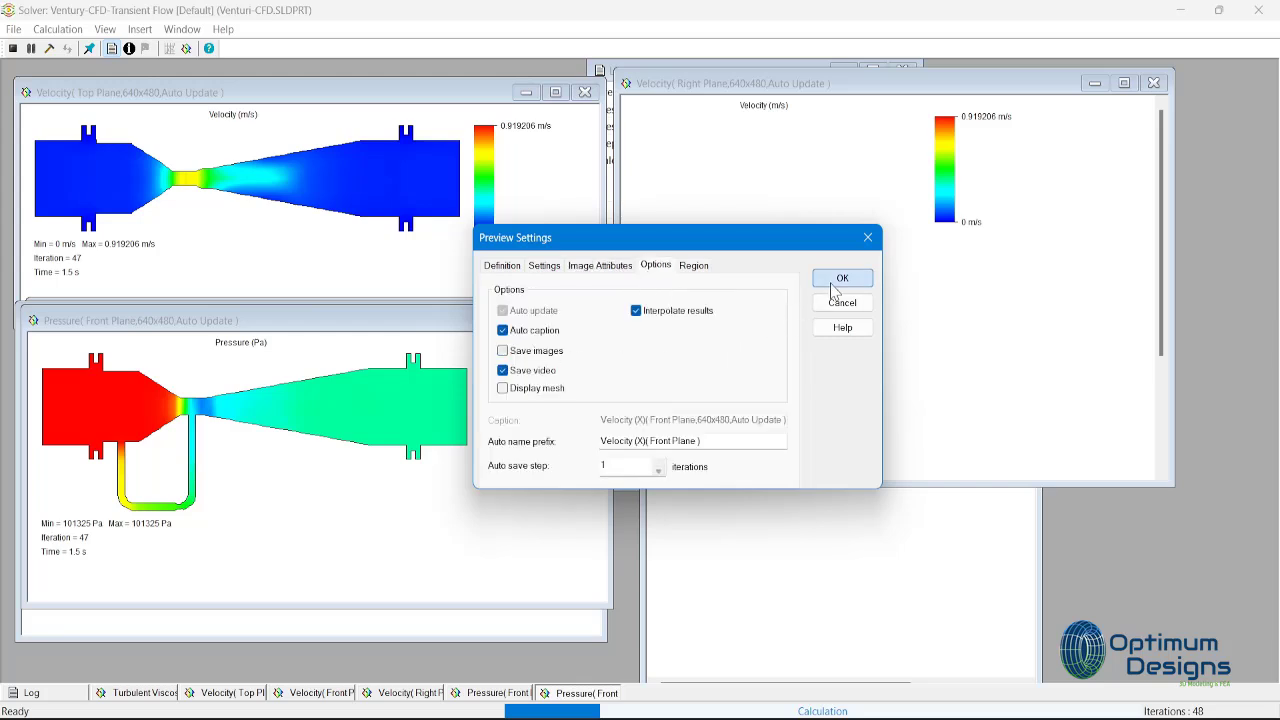
{"action": "left_click", "coordinate": [842, 278]}
{"action": "left_click_drag", "start_coordinate": [546, 242], "coordinate": [395, 83]}
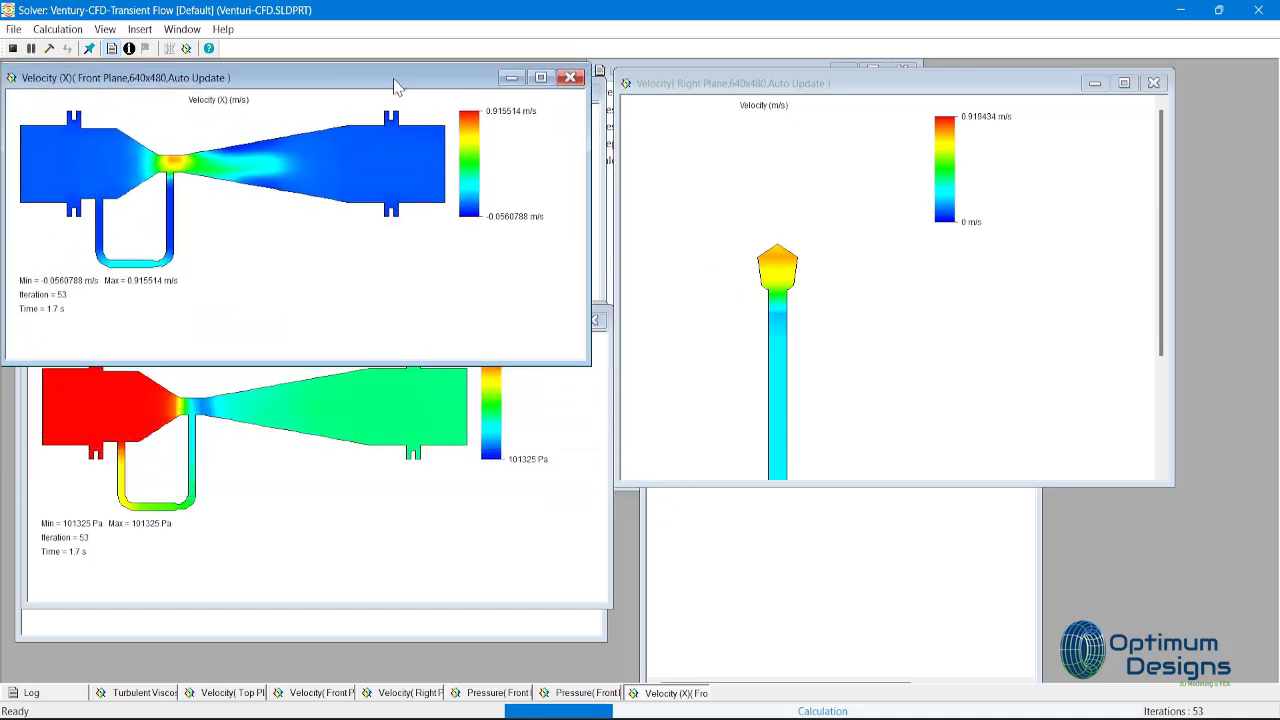
{"action": "left_click", "coordinate": [449, 541]}
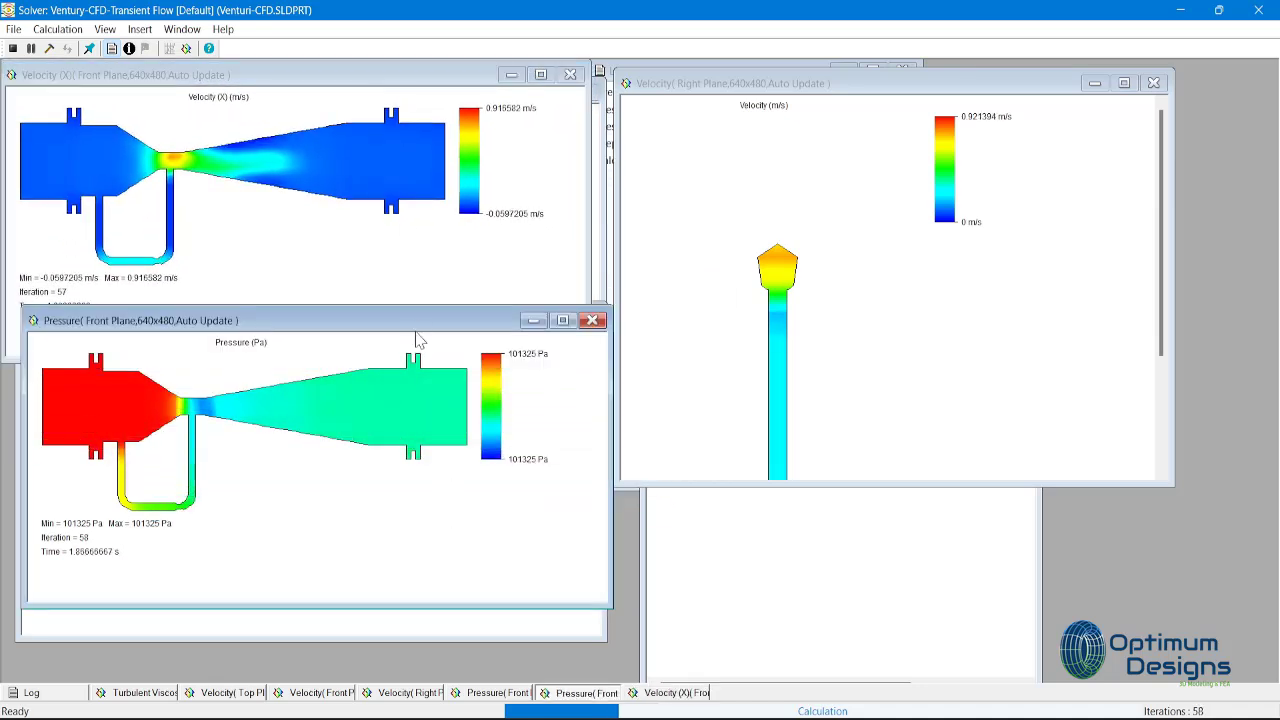
{"action": "left_click_drag", "start_coordinate": [416, 320], "coordinate": [398, 343]}
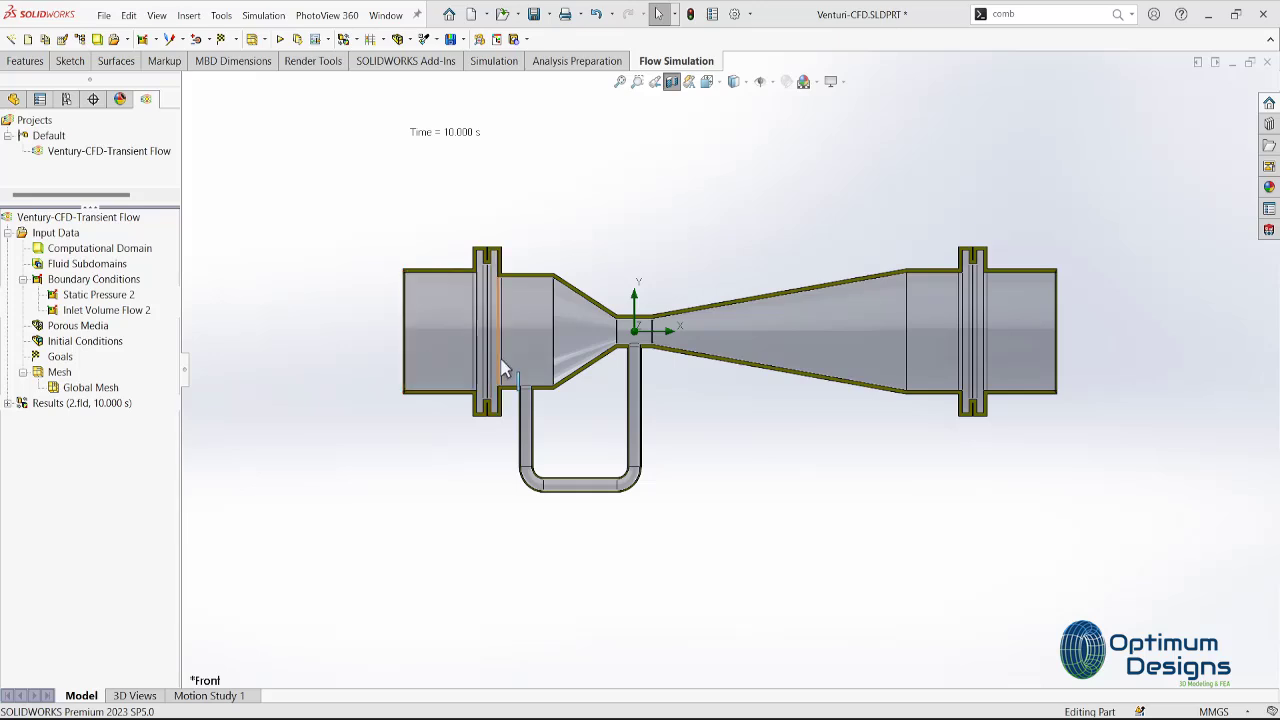
Create Cut Plot 1 showing Front Plane pressure contours with 167 levels.
{"action": "left_click", "coordinate": [8, 403]}
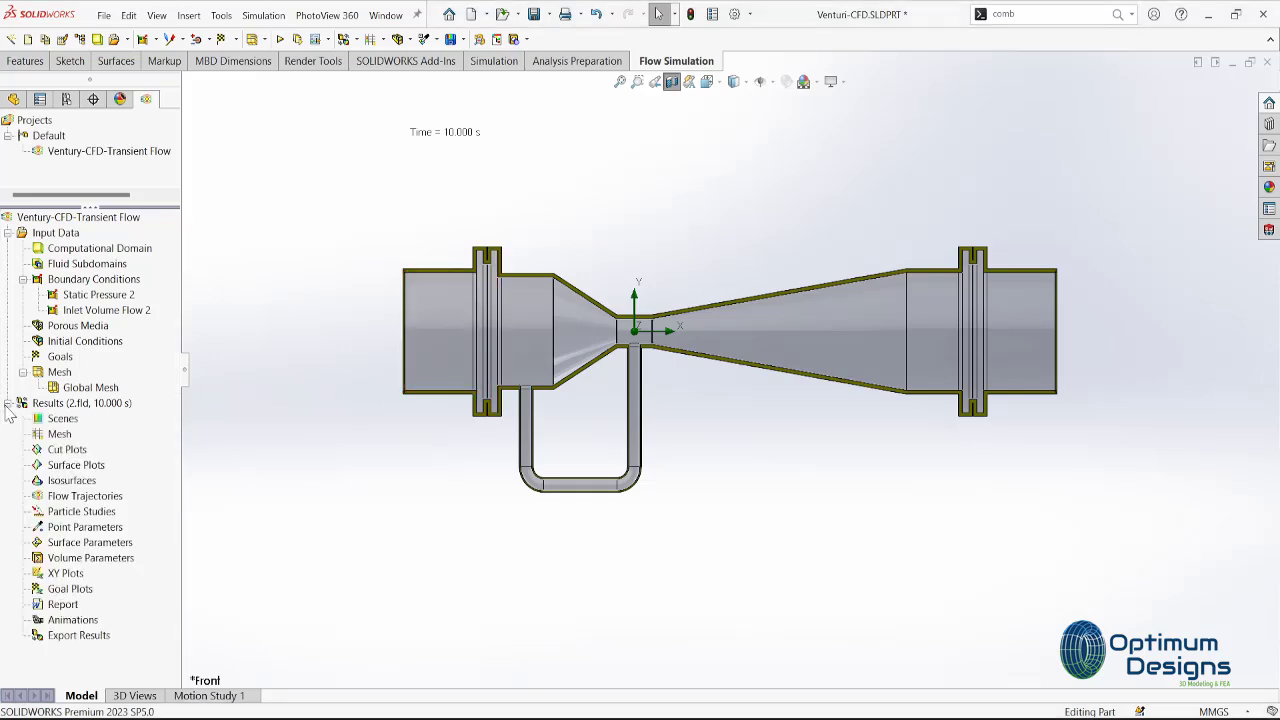
{"action": "left_click", "coordinate": [100, 466]}
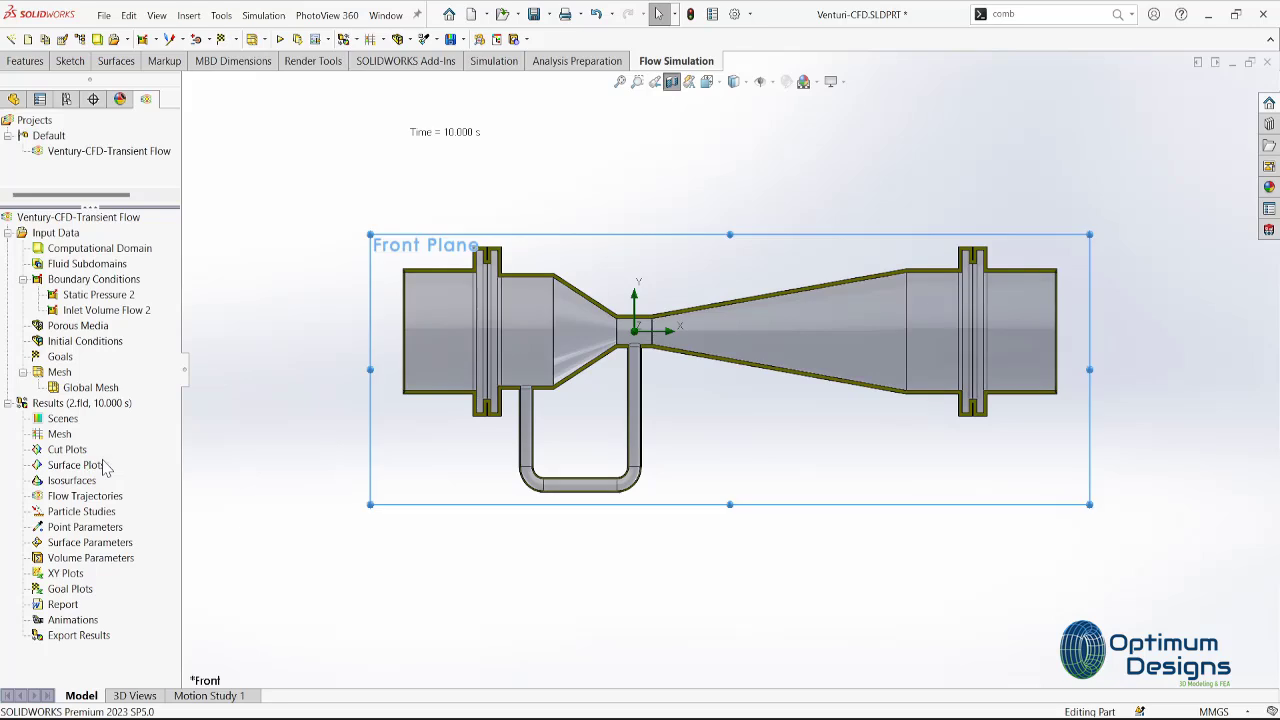
{"action": "double_click", "coordinate": [112, 449]}
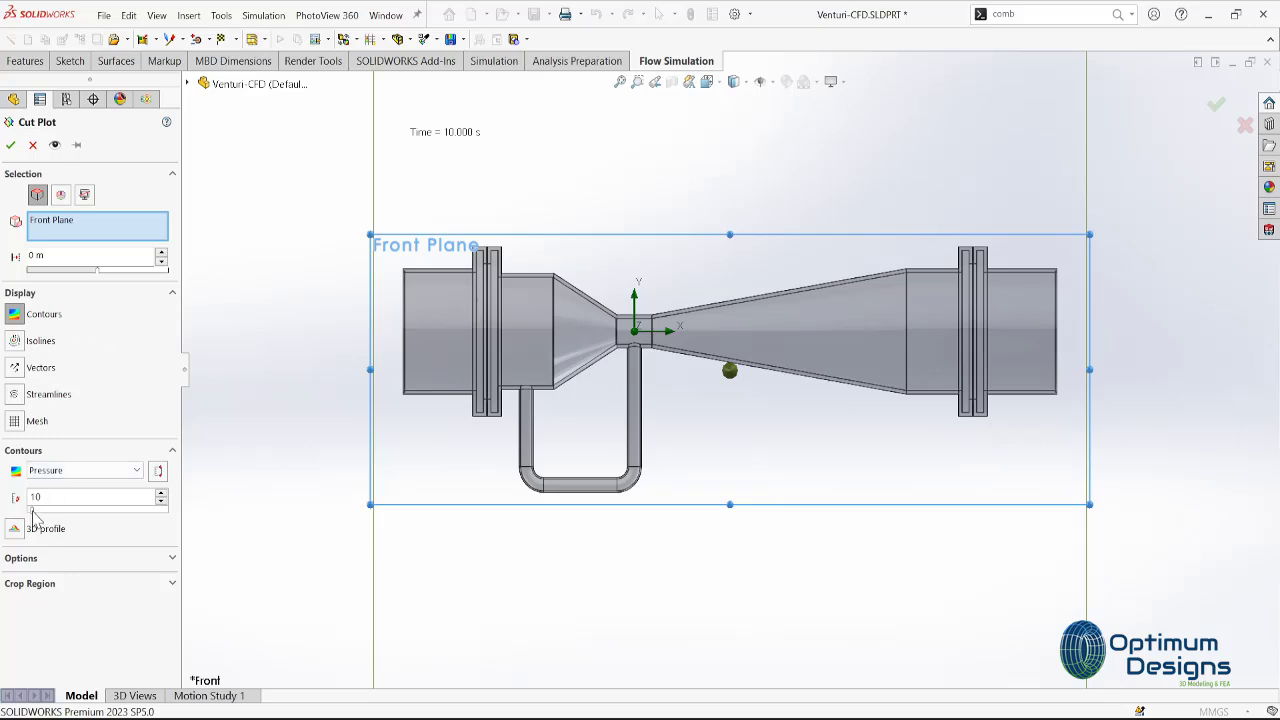
{"action": "left_click_drag", "start_coordinate": [33, 512], "coordinate": [118, 517]}
{"action": "left_click", "coordinate": [11, 146]}
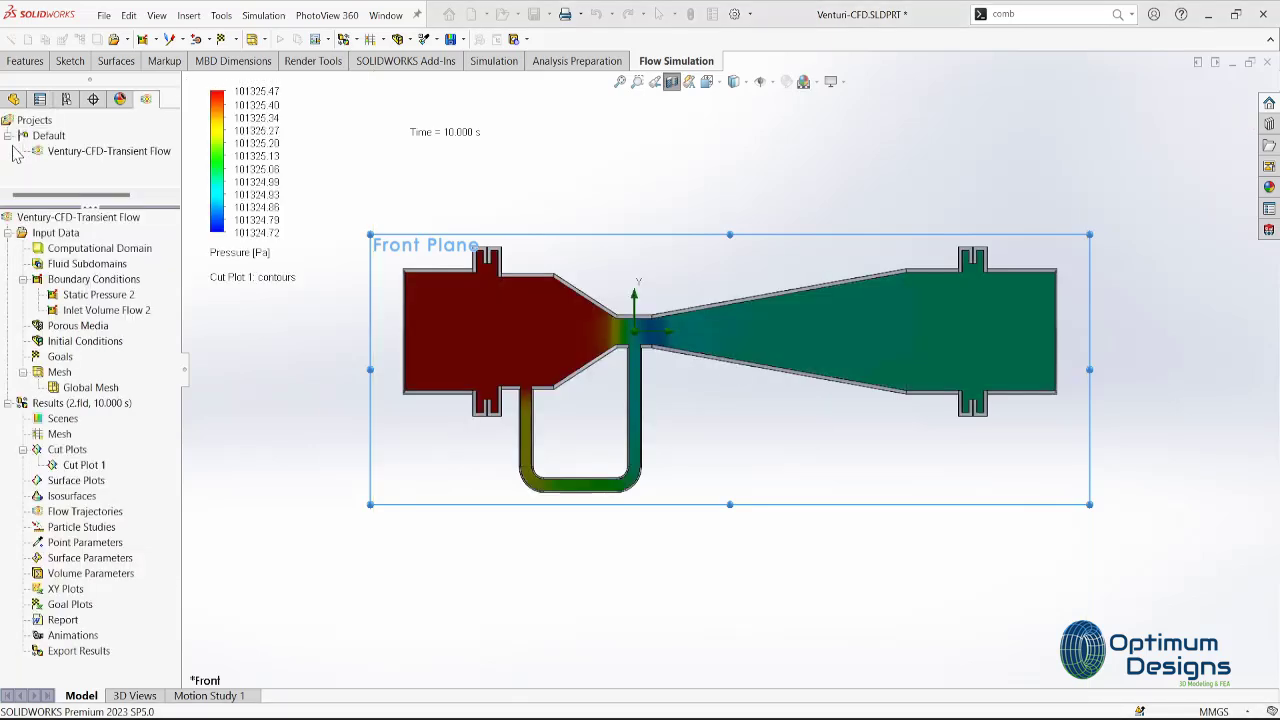
{"action": "scroll", "coordinate": [700, 340], "scroll_direction": "down", "scroll_amount": 3}
{"action": "scroll", "coordinate": [698, 340], "scroll_direction": "up", "scroll_amount": 2}
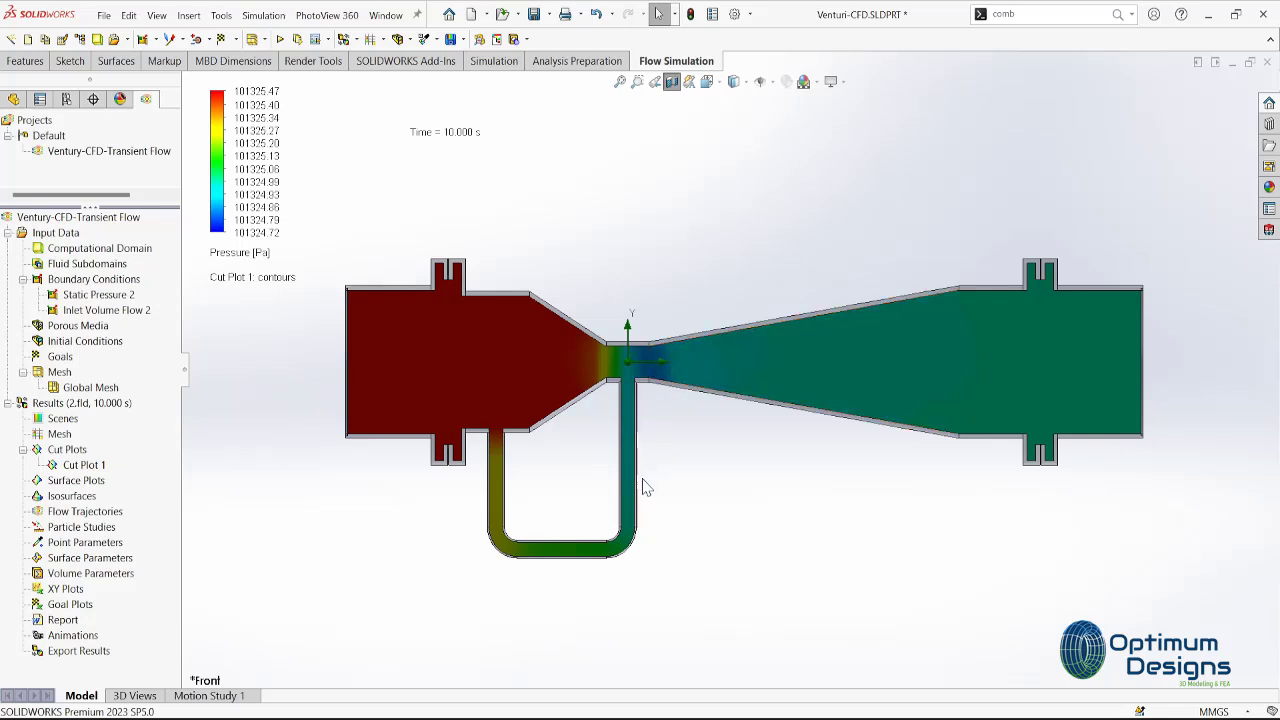
Edit Cut Plot 1 to add Velocity streamlines and 200 contour levels.
{"action": "right_click", "coordinate": [91, 468]}
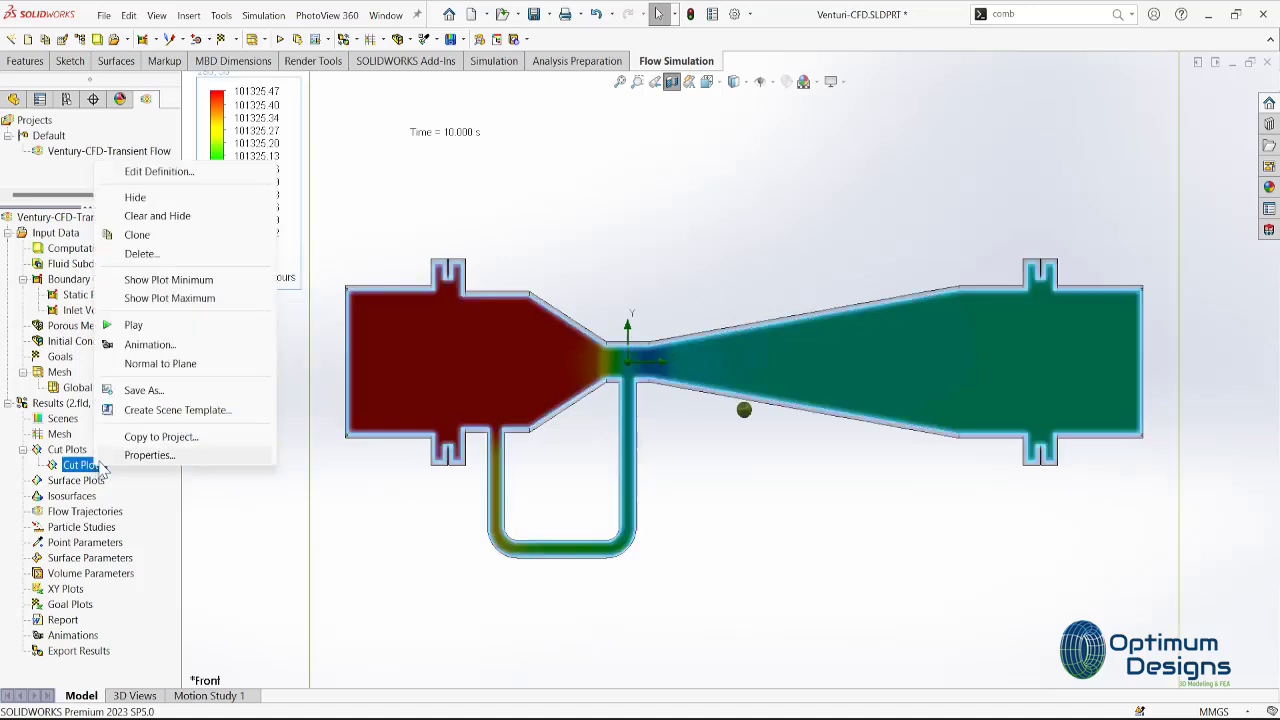
{"action": "left_click", "coordinate": [160, 176]}
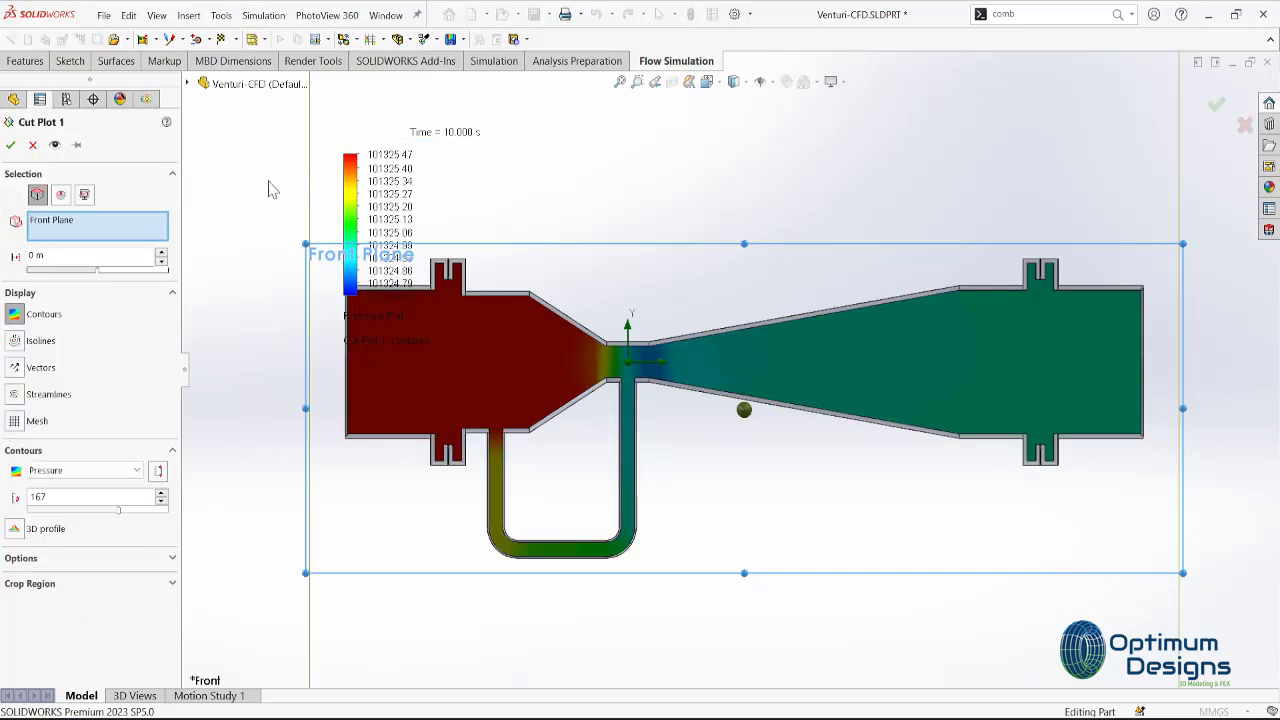
{"action": "left_click", "coordinate": [11, 144]}
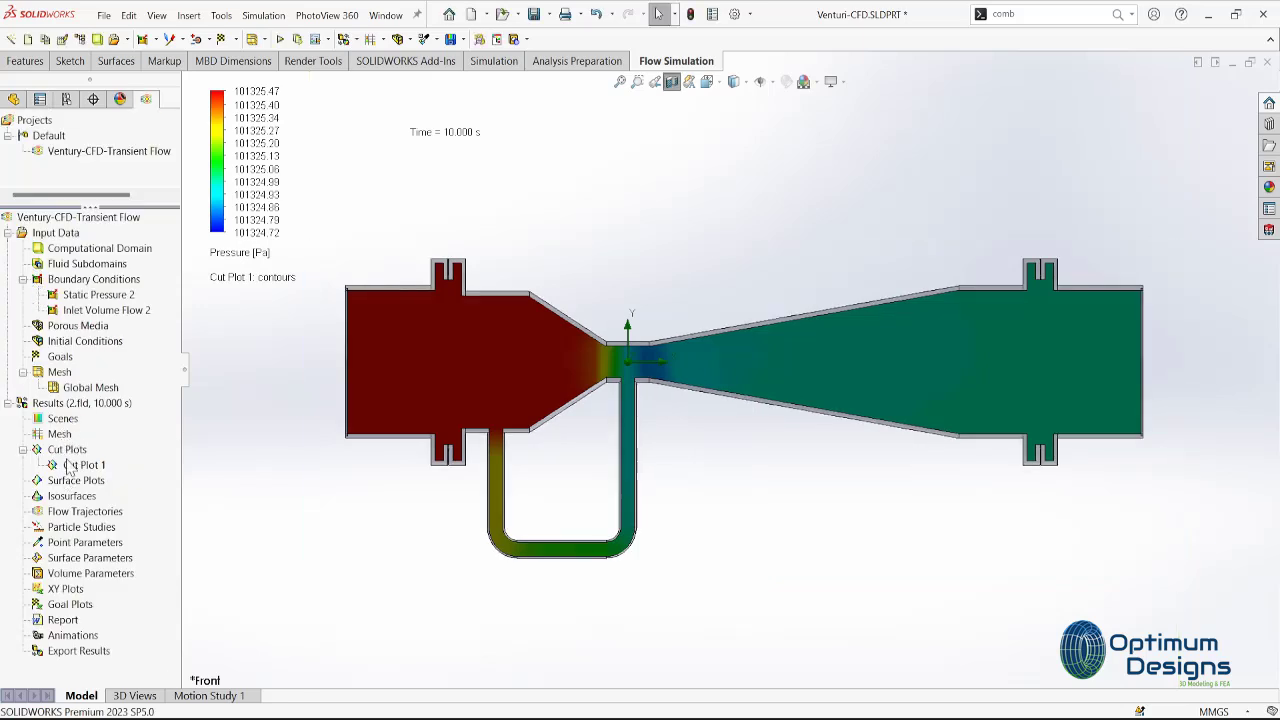
{"action": "right_click", "coordinate": [68, 464]}
{"action": "left_click", "coordinate": [125, 166]}
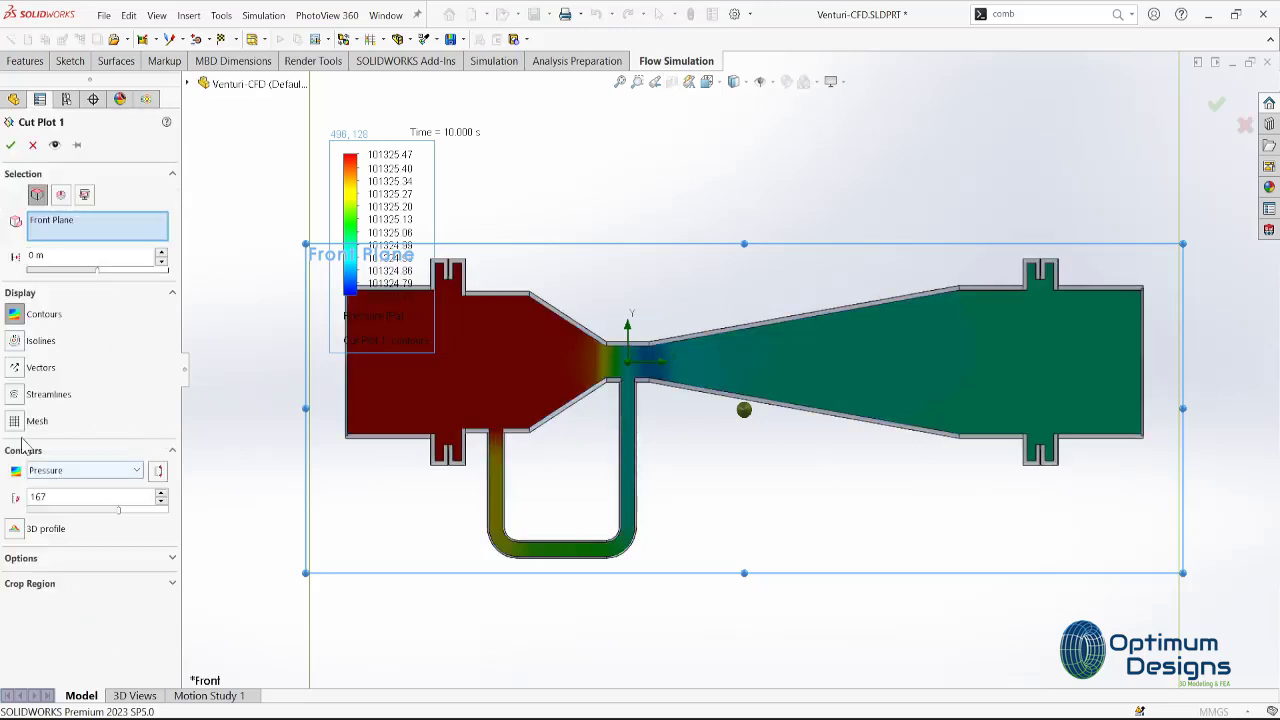
{"action": "left_click", "coordinate": [14, 394]}
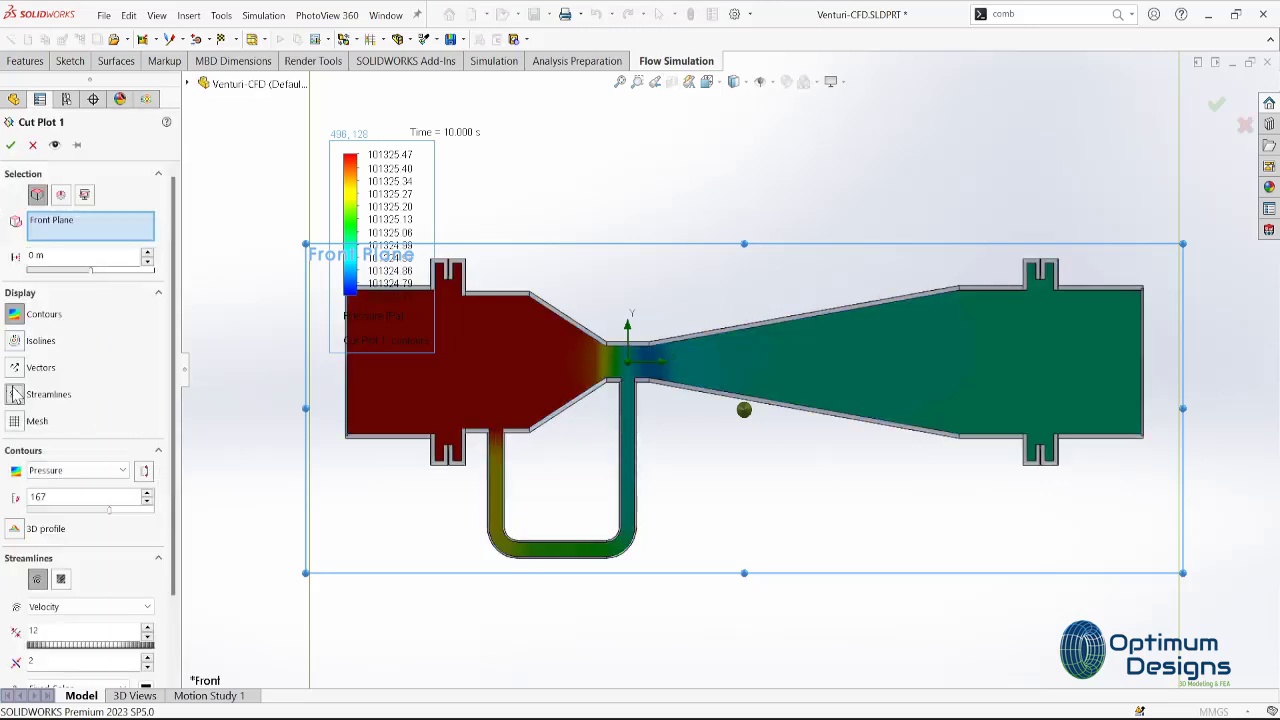
{"action": "left_click", "coordinate": [70, 607]}
{"action": "left_click", "coordinate": [85, 612]}
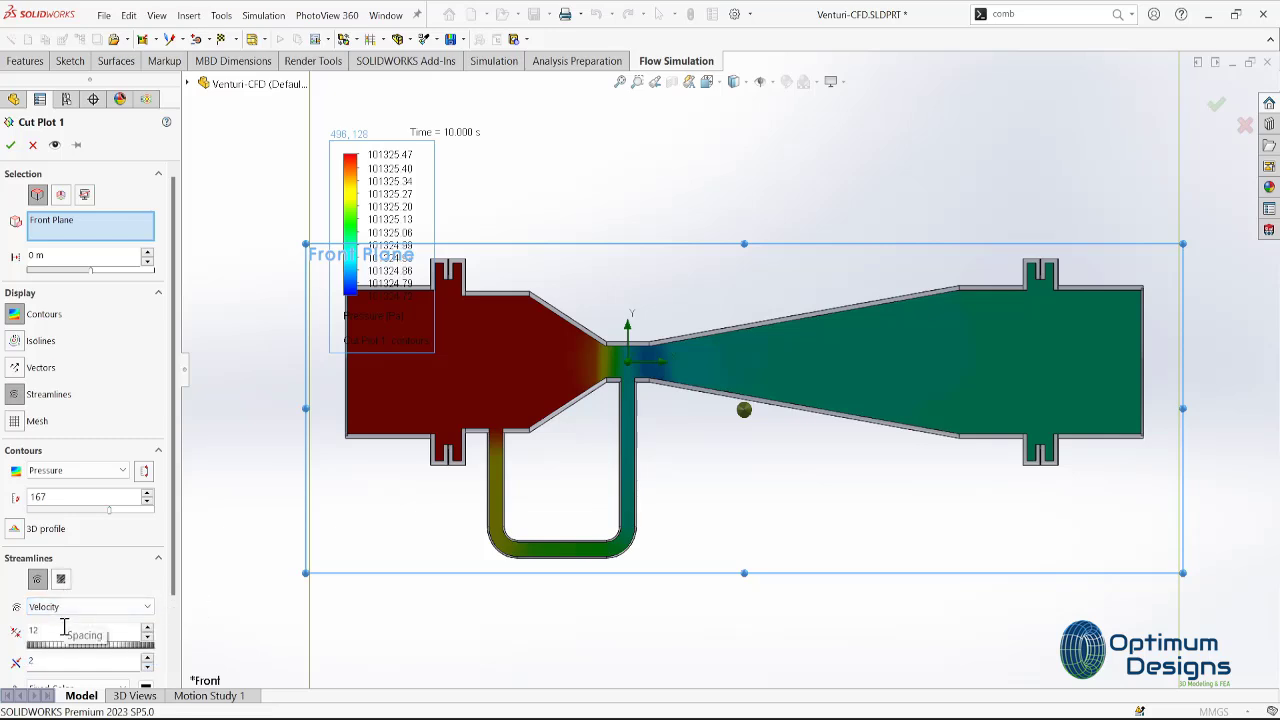
{"action": "left_click_drag", "start_coordinate": [93, 496], "coordinate": [5, 497]}
{"action": "type", "text": "200"}
{"action": "left_click", "coordinate": [11, 146]}
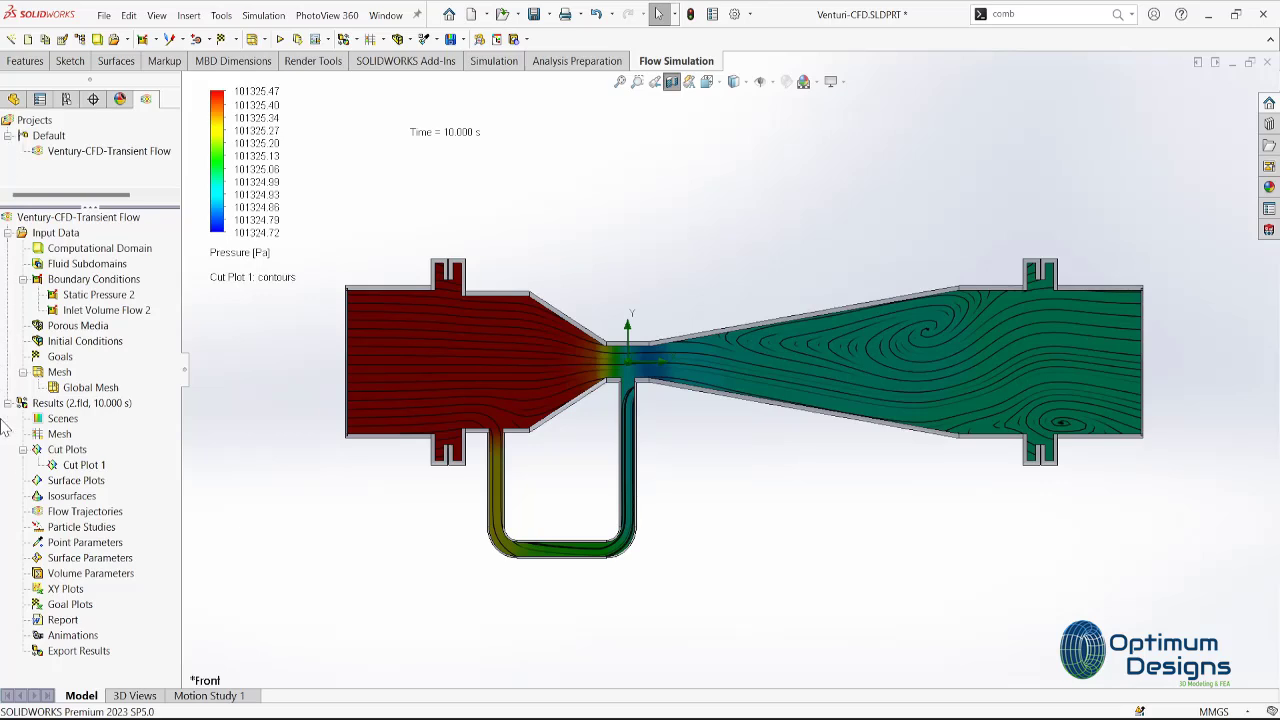
Insert Cut Plot 2 on the Top Plane instead of Front Plane, with streamlines enabled.
{"action": "right_click", "coordinate": [72, 472]}
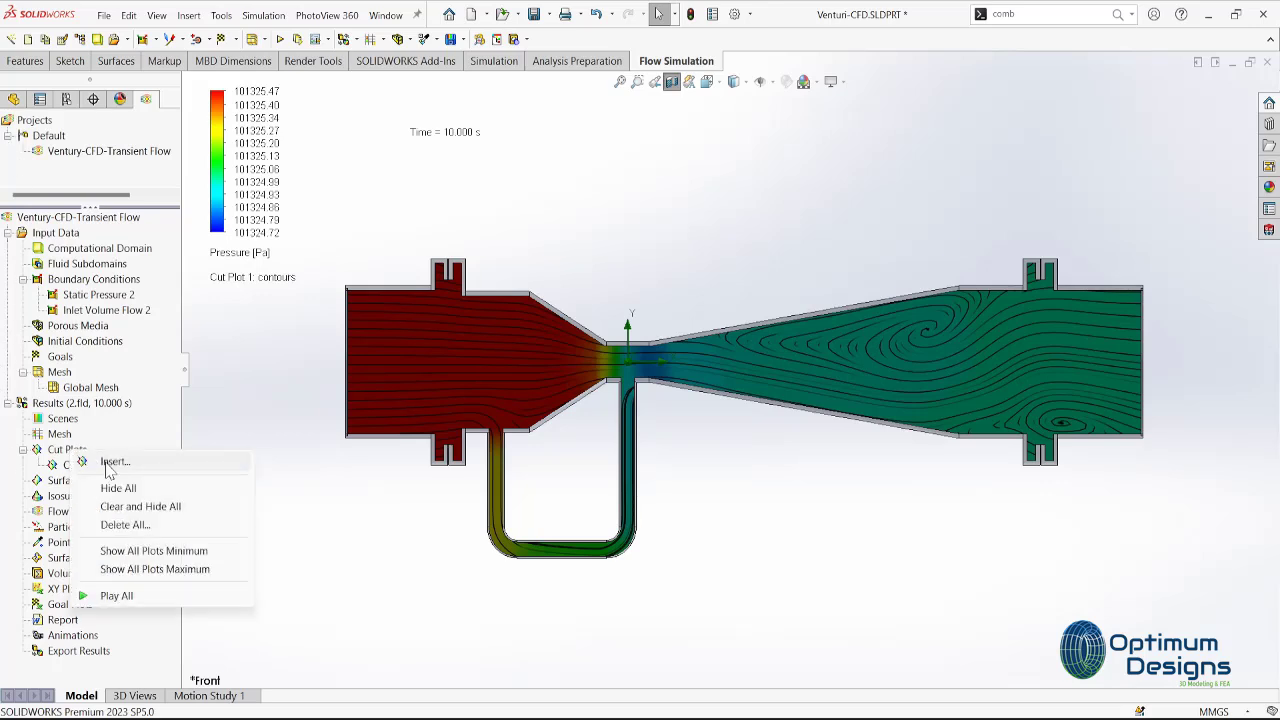
{"action": "left_click", "coordinate": [106, 464]}
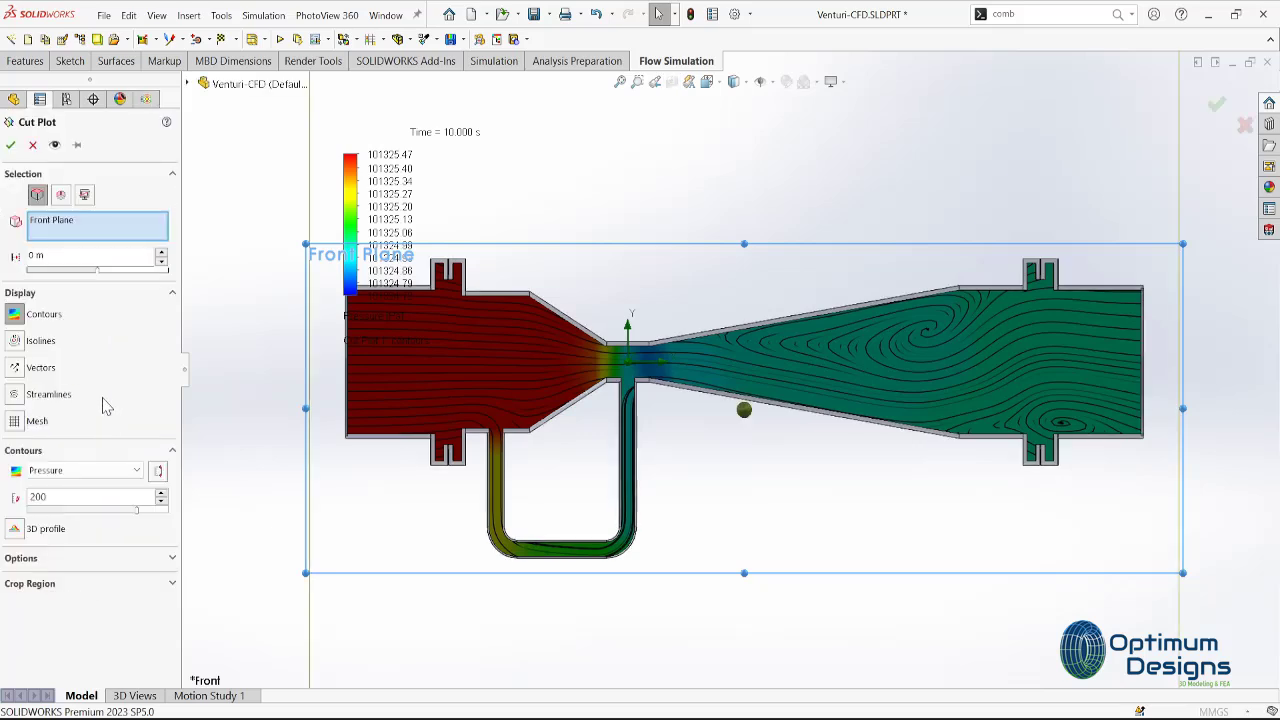
{"action": "left_click", "coordinate": [72, 228]}
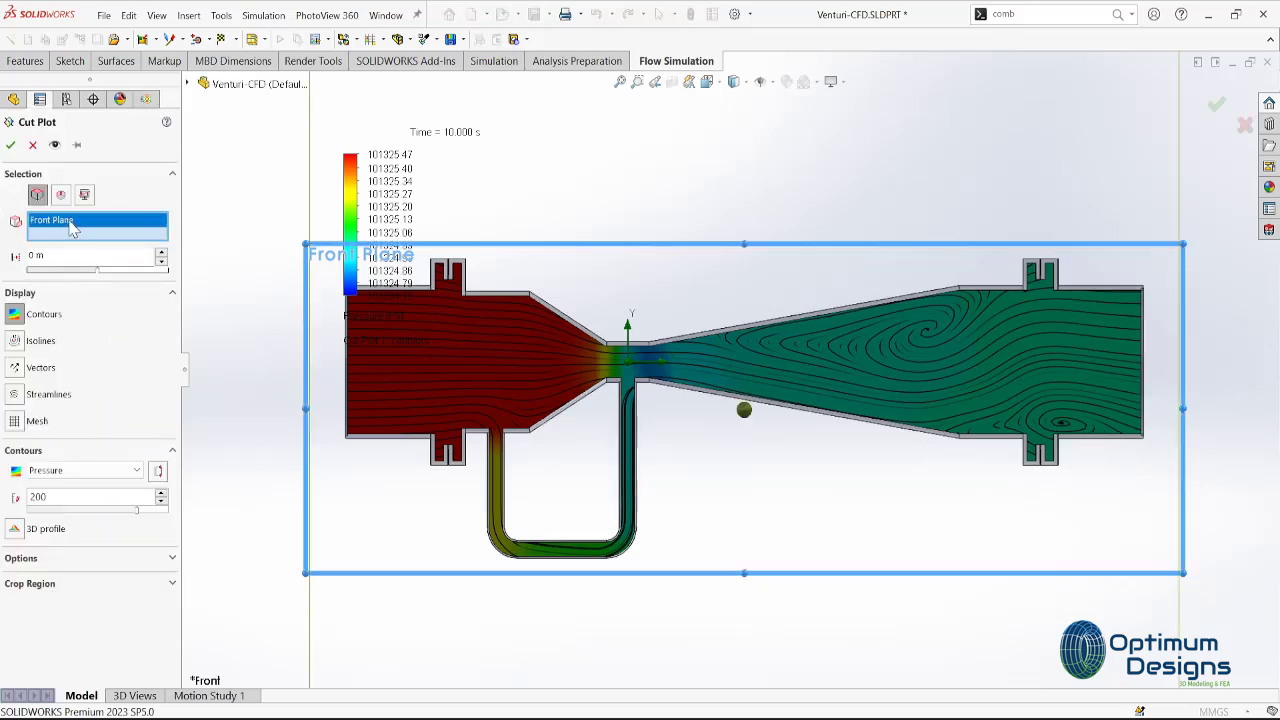
{"action": "key", "text": "Delete"}
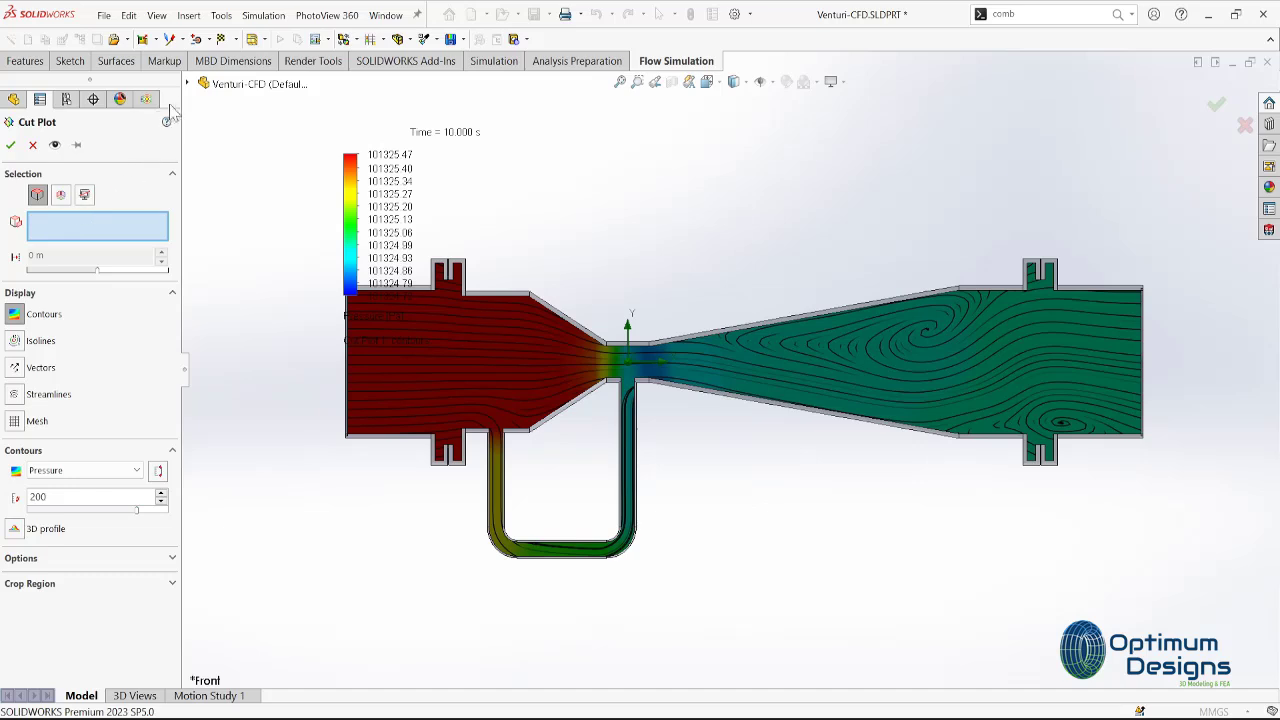
{"action": "left_click", "coordinate": [190, 85]}
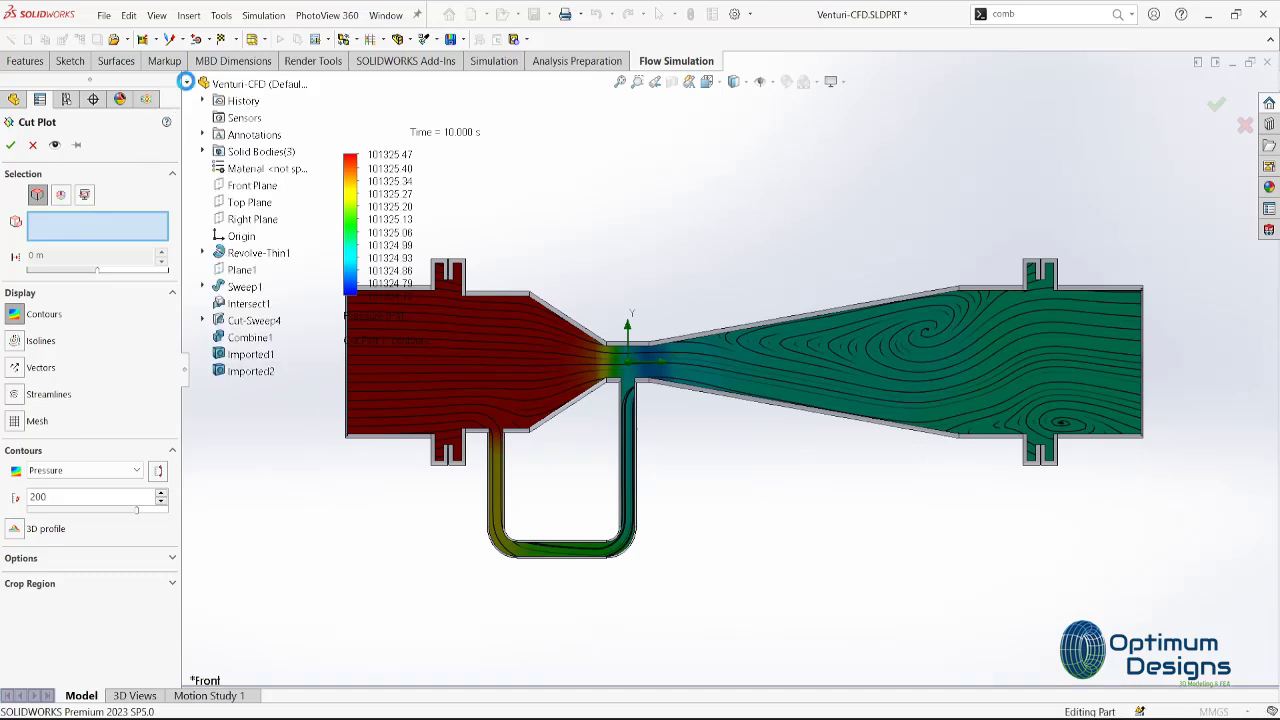
{"action": "left_click", "coordinate": [250, 203]}
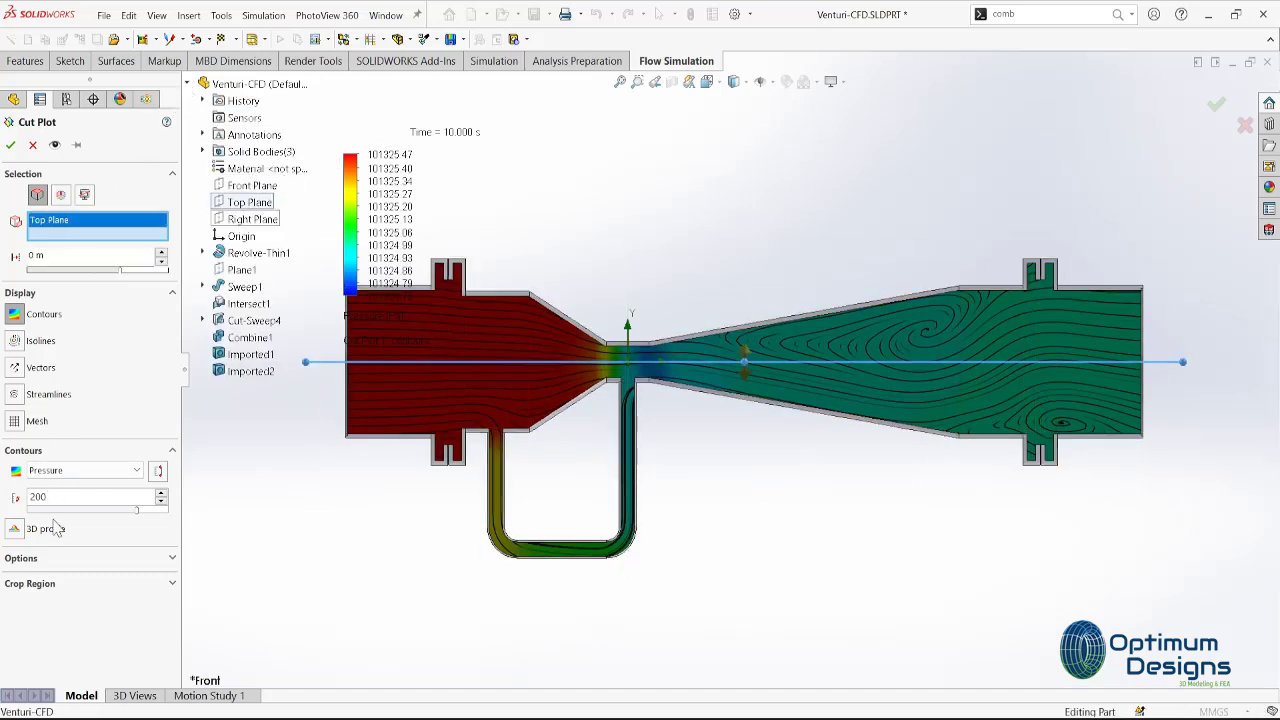
{"action": "left_click", "coordinate": [18, 396]}
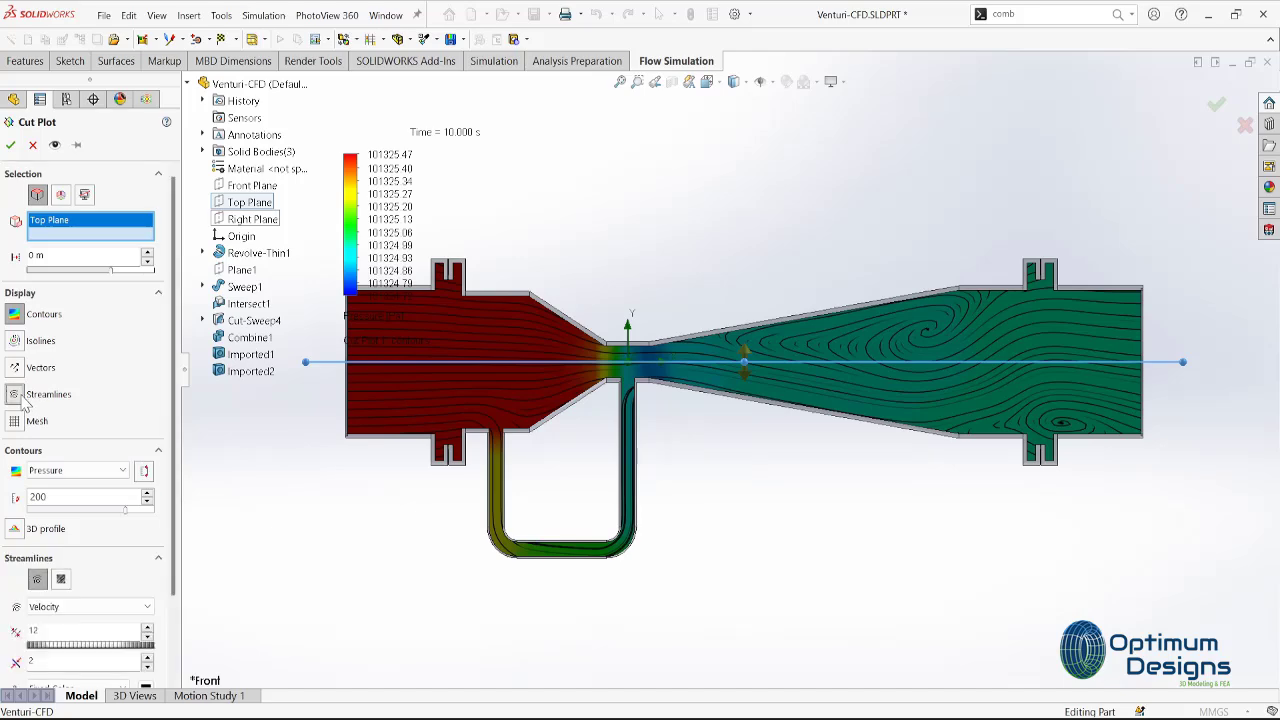
{"action": "left_click", "coordinate": [12, 146]}
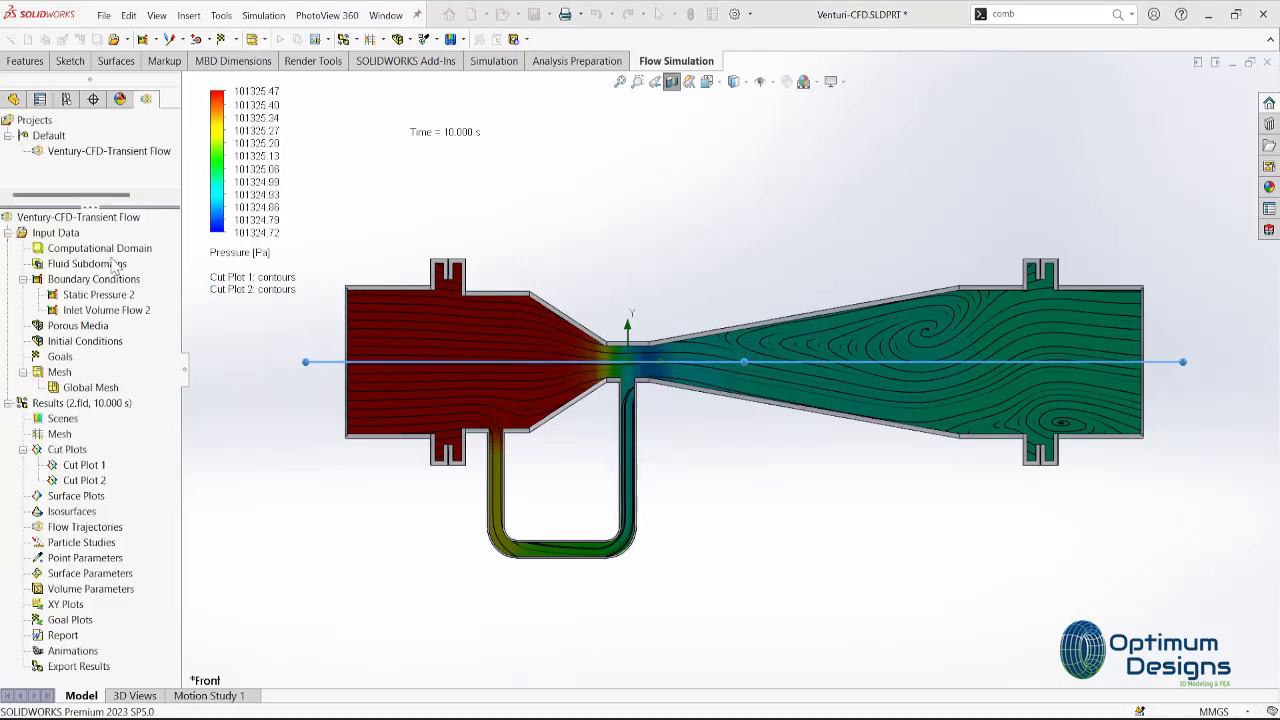
{"action": "mouse_move", "coordinate": [366, 362]}
{"action": "middle_mouse_down"}
{"action": "mouse_move", "coordinate": [392, 435]}
{"action": "mouse_move", "coordinate": [398, 545]}
{"action": "middle_mouse_up"}
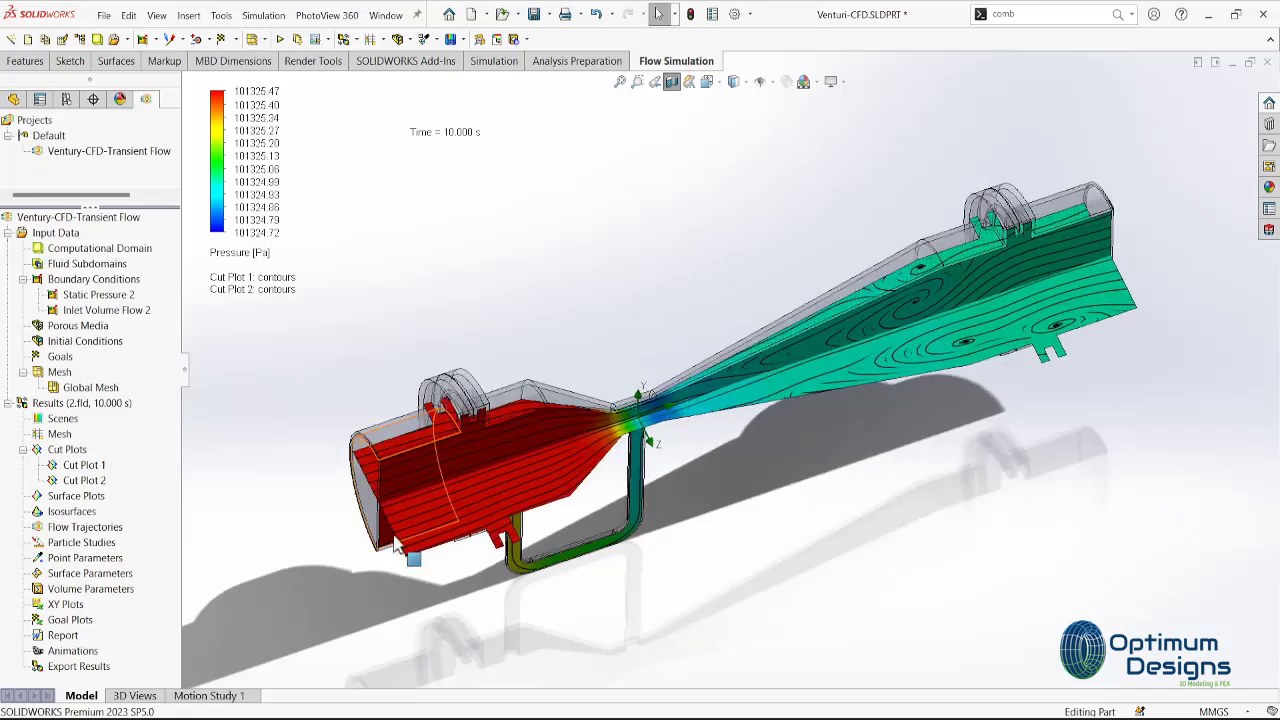
Show the whole transparent venturi body uncut and snap it to the front view.
{"action": "left_click", "coordinate": [675, 85]}
{"action": "key", "text": "space"}
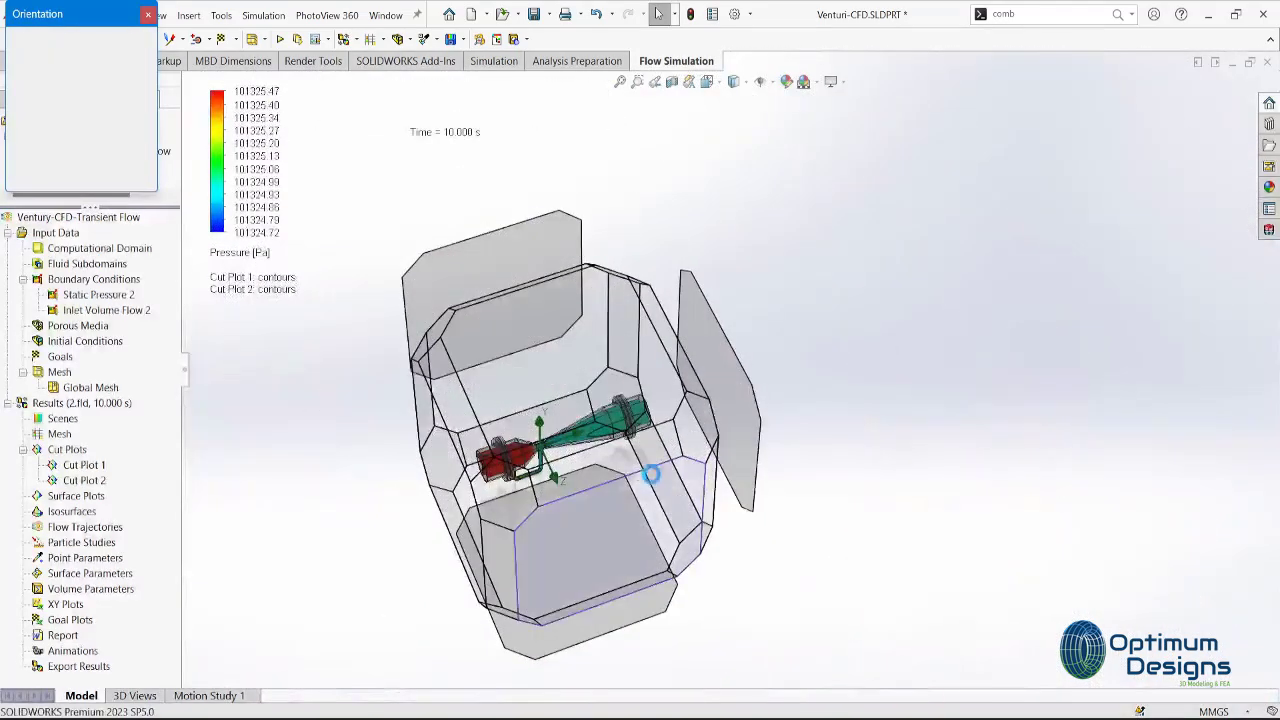
{"action": "left_click", "coordinate": [632, 466]}
{"action": "scroll", "coordinate": [672, 306], "scroll_direction": "down", "scroll_amount": 5}
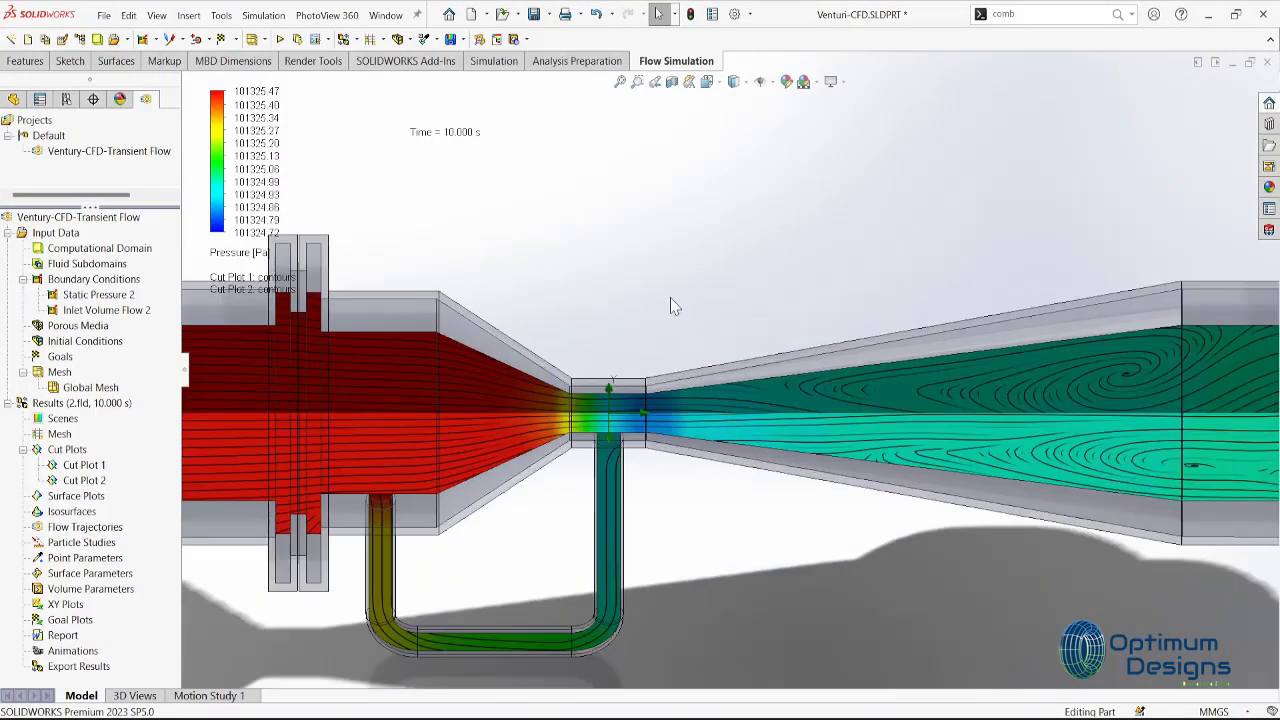
{"action": "scroll", "coordinate": [655, 383], "scroll_direction": "up", "scroll_amount": 2}
{"action": "scroll", "coordinate": [680, 380], "scroll_direction": "up", "scroll_amount": 2}
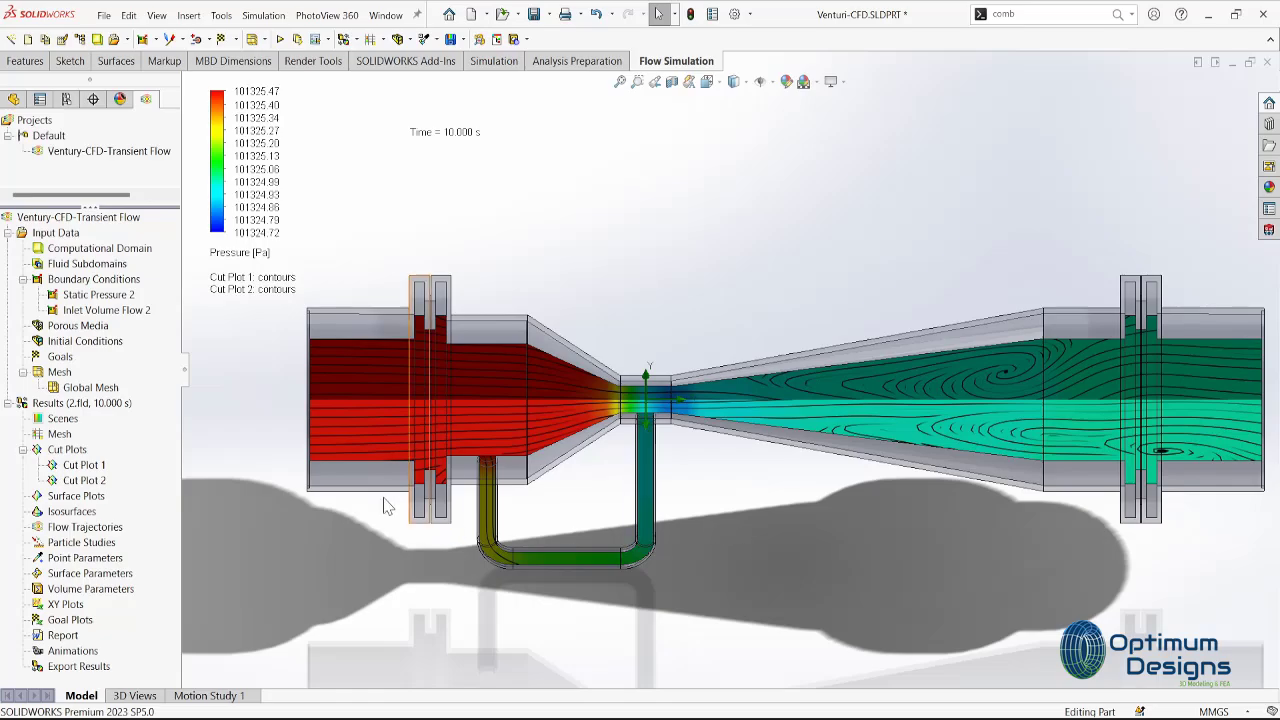
View the pressure cut plot from the top and a tilted 3-D angle, then return to Front.
{"action": "key", "text": "space"}
{"action": "left_click", "coordinate": [532, 341]}
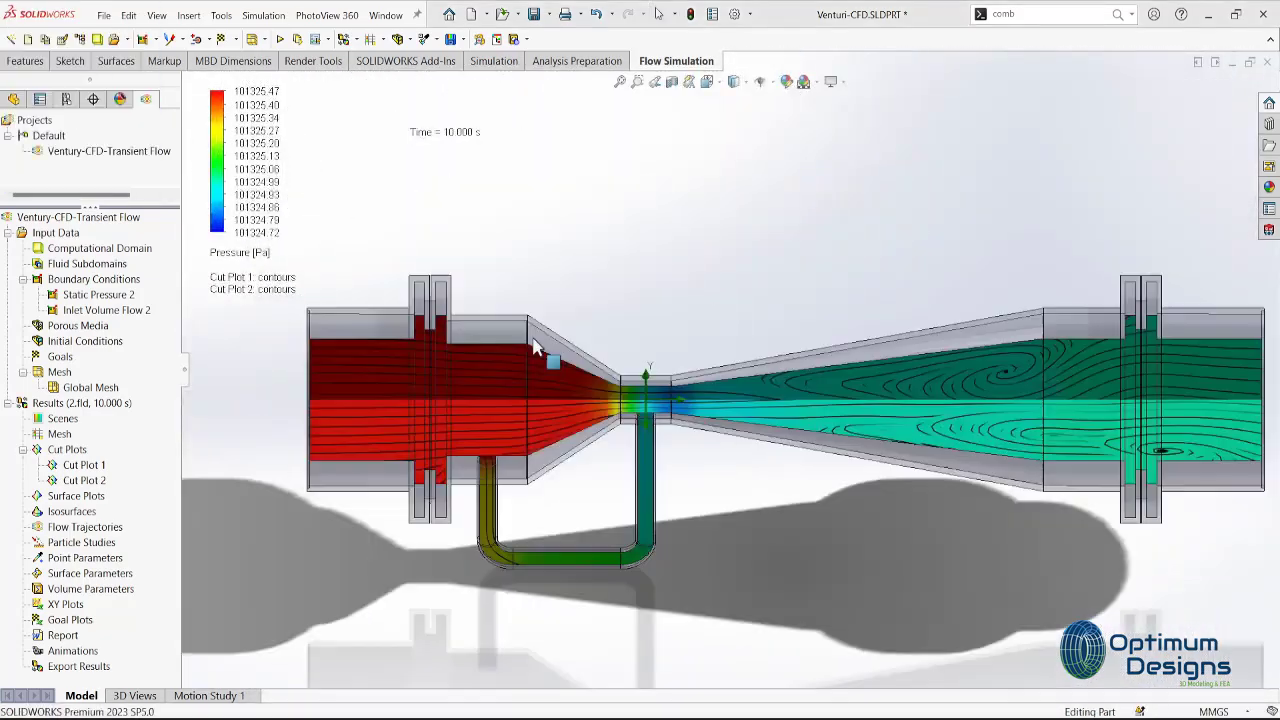
{"action": "key", "text": "space"}
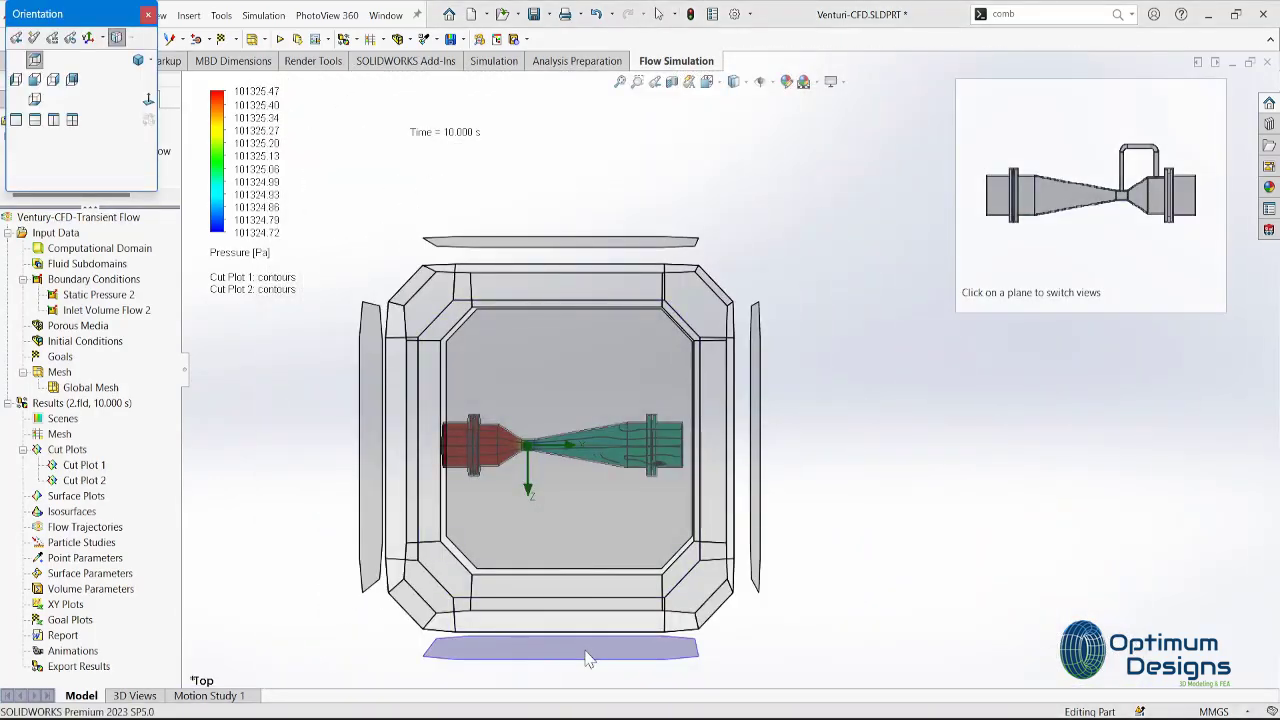
{"action": "left_click", "coordinate": [583, 632]}
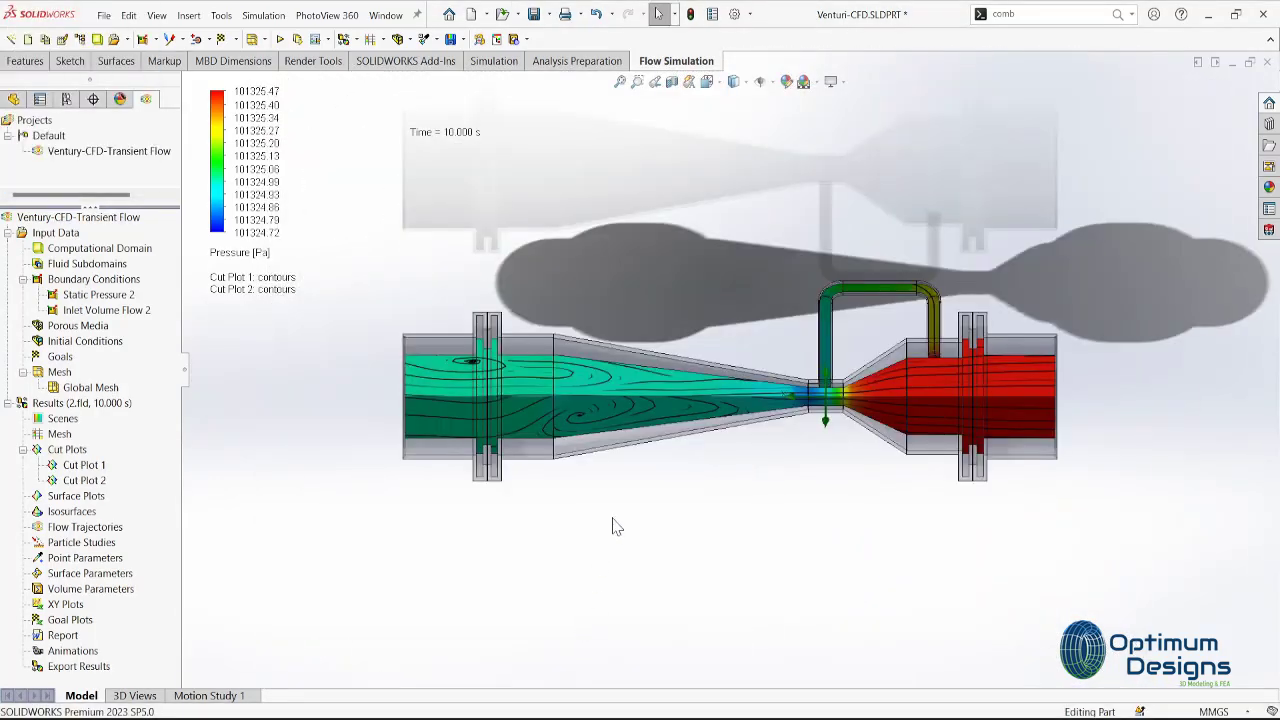
{"action": "mouse_move", "coordinate": [614, 522]}
{"action": "middle_mouse_down"}
{"action": "mouse_move", "coordinate": [590, 225]}
{"action": "mouse_move", "coordinate": [503, 153]}
{"action": "mouse_move", "coordinate": [309, 217]}
{"action": "middle_mouse_up"}
{"action": "key", "text": "space"}
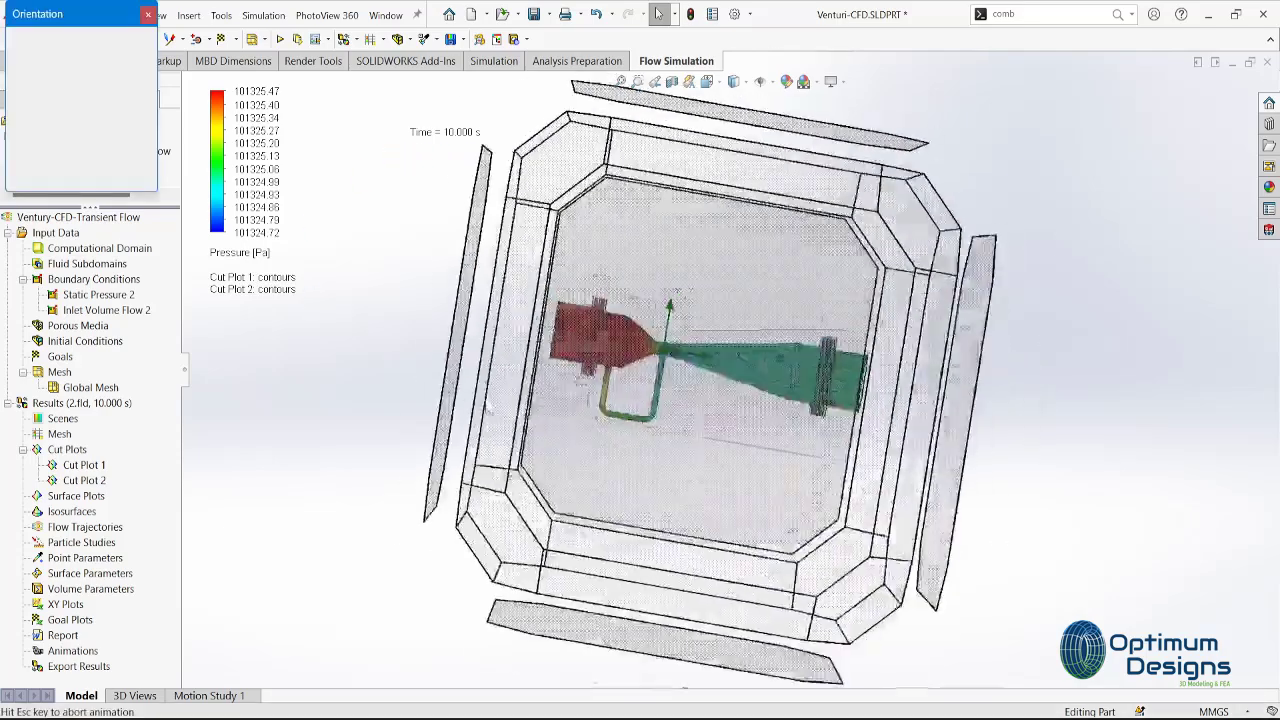
{"action": "left_click", "coordinate": [567, 400]}
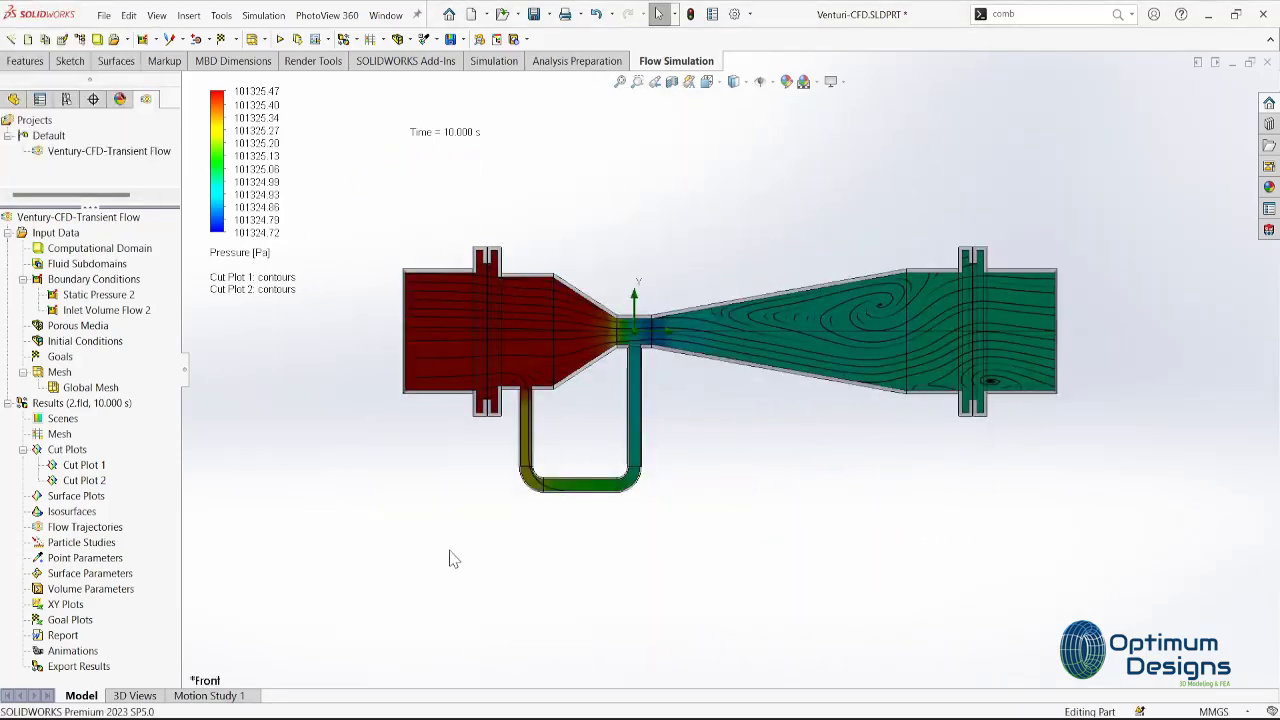
Hide both Cut Plot 1 and Cut Plot 2.
{"action": "left_click", "coordinate": [84, 465]}
{"action": "left_click", "coordinate": [84, 481], "text": "shift"}
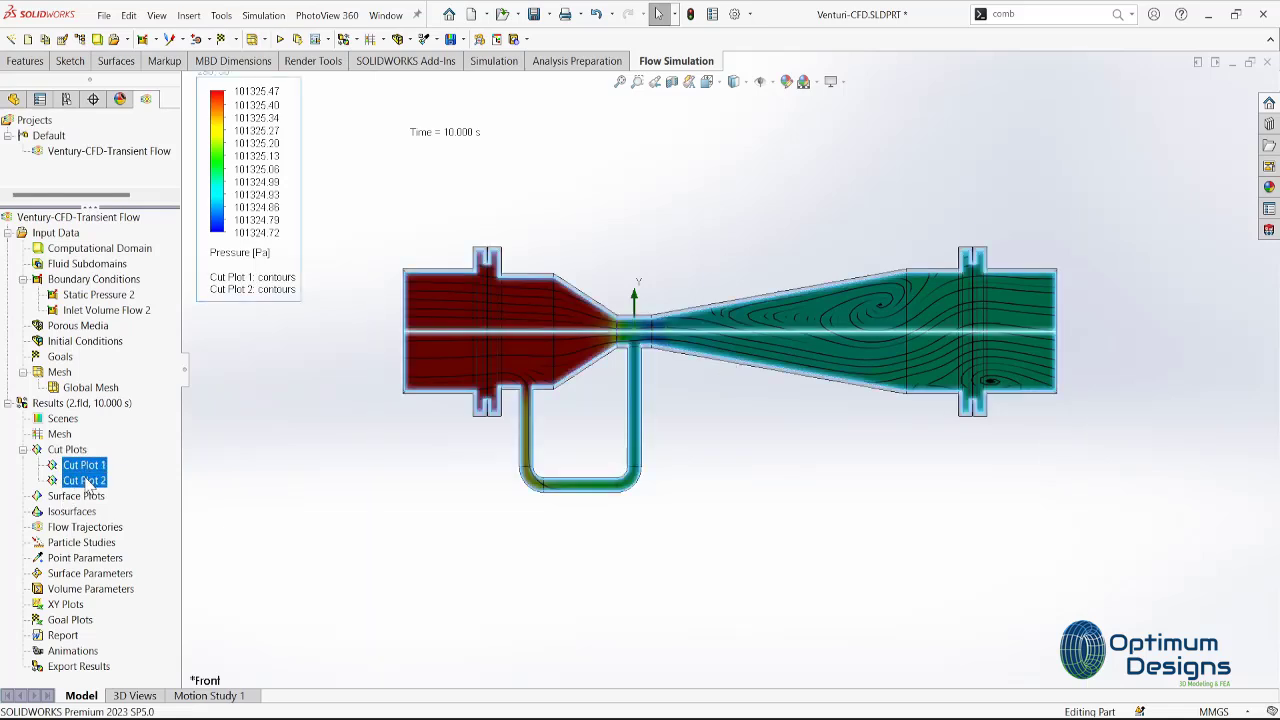
{"action": "right_click", "coordinate": [90, 482]}
{"action": "left_click", "coordinate": [110, 489]}
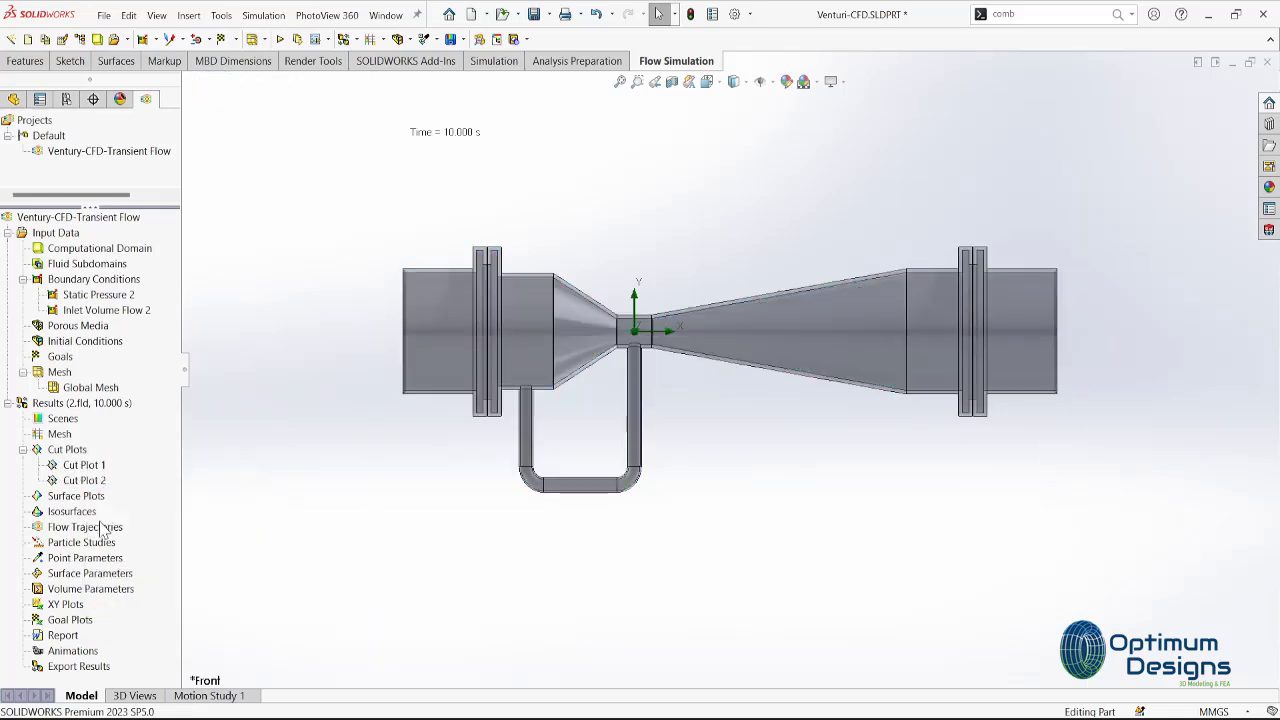
Show Cut Plot 1 again and start creating an animation of it.
{"action": "right_click", "coordinate": [83, 457]}
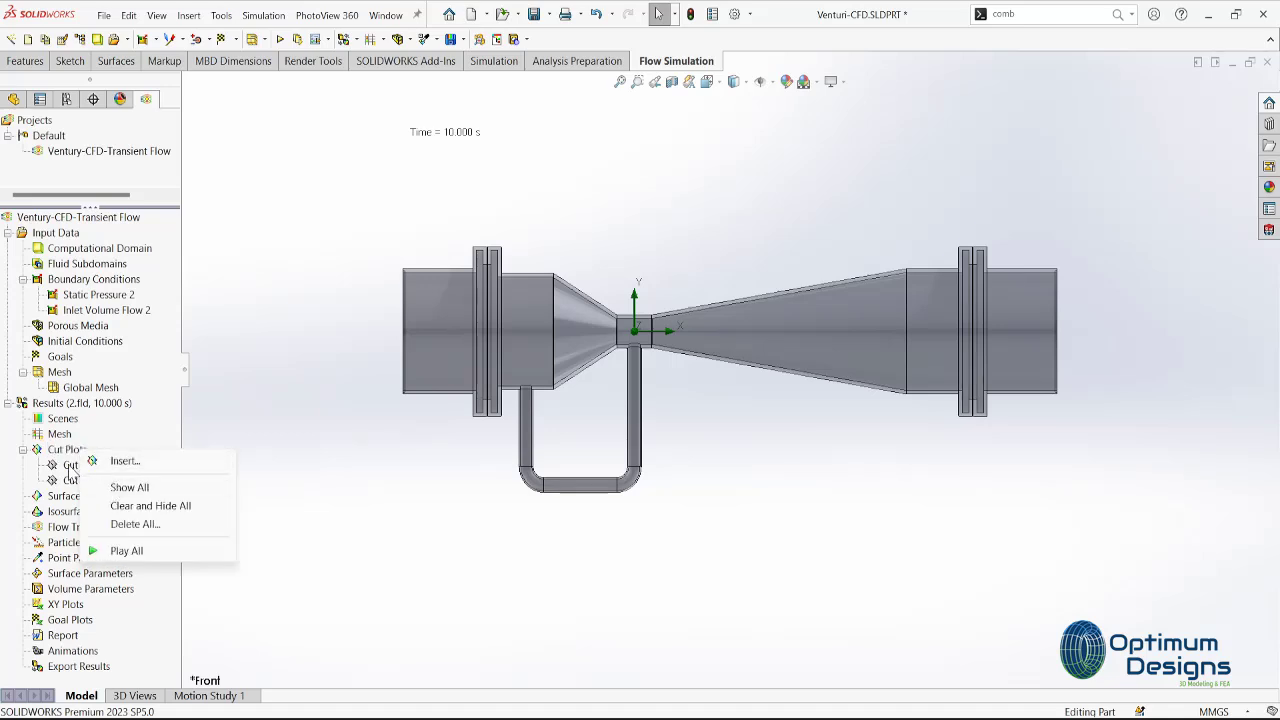
{"action": "right_click", "coordinate": [90, 466]}
{"action": "left_click", "coordinate": [111, 240]}
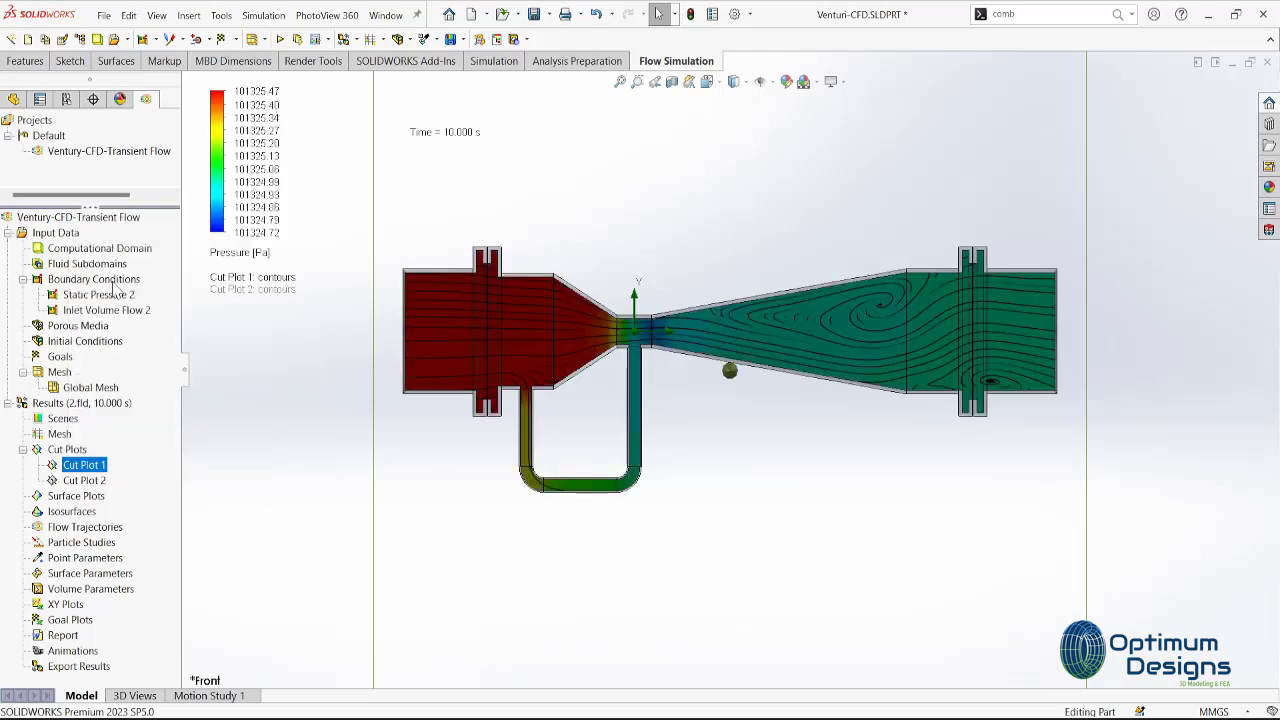
{"action": "right_click", "coordinate": [86, 468]}
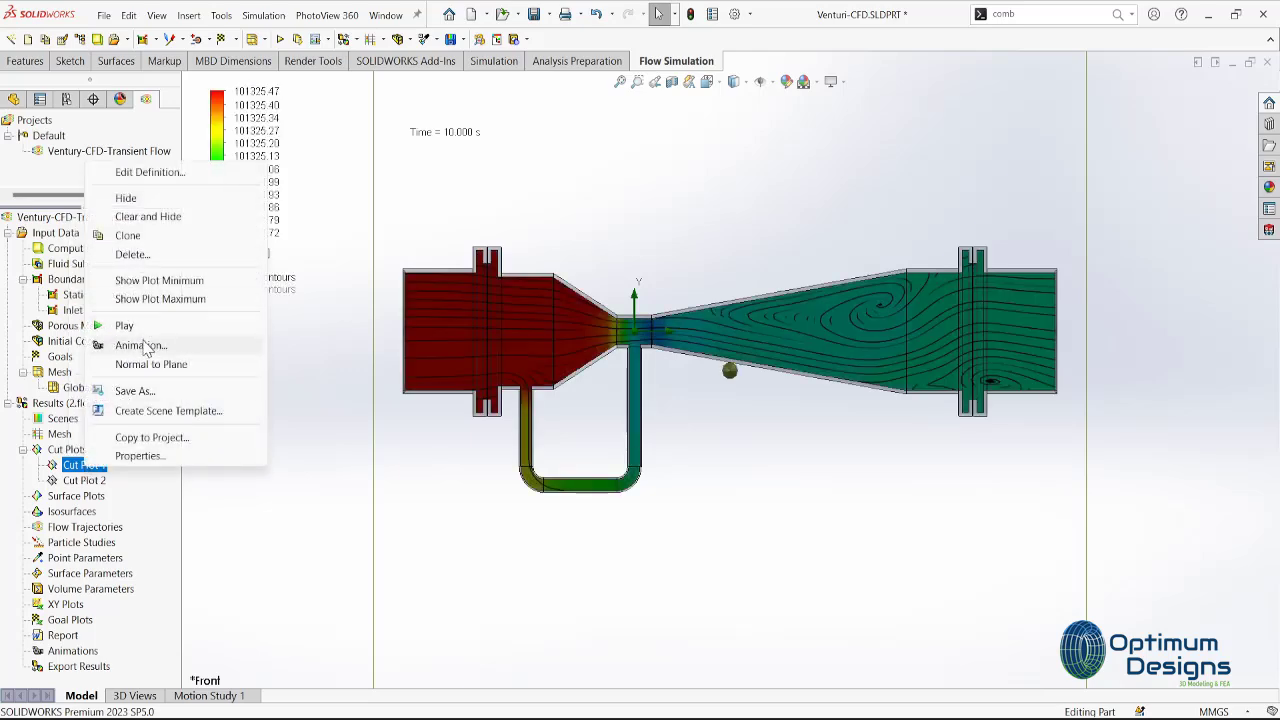
{"action": "left_click", "coordinate": [150, 350]}
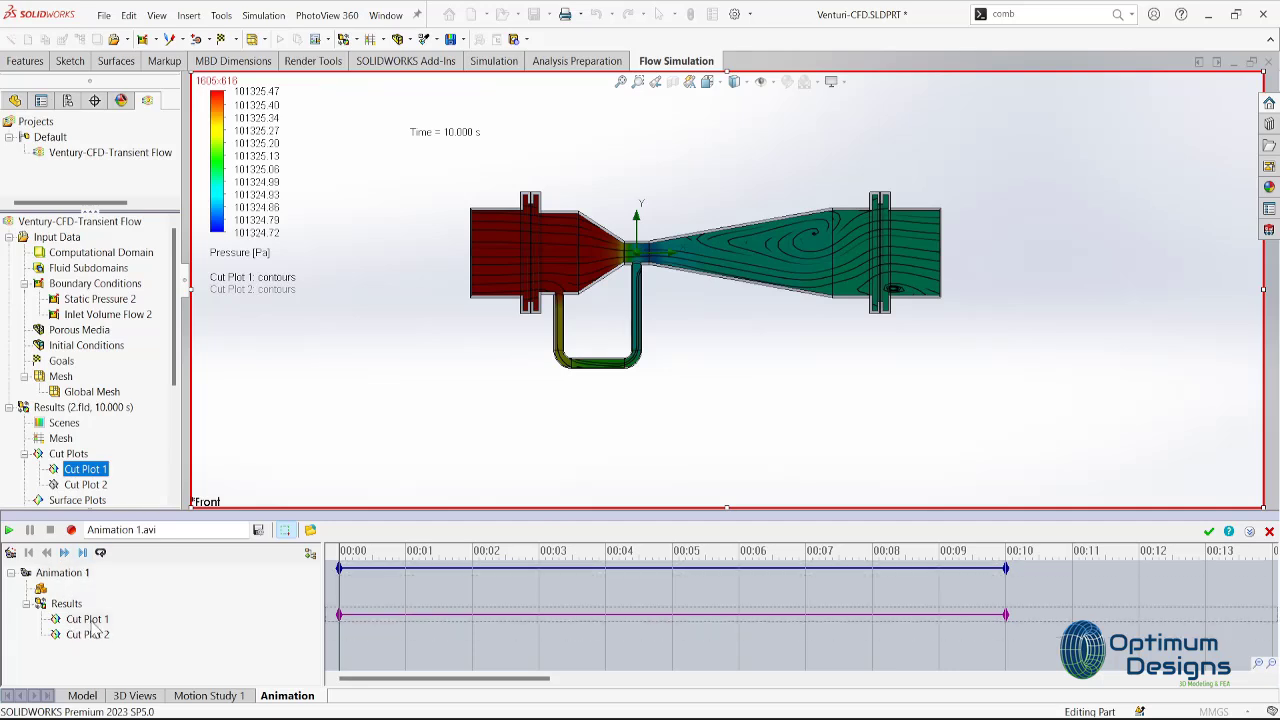
Insert a timeline control point and move the Cut Plot 2 key to about 00:00.2.
{"action": "right_click", "coordinate": [340, 632]}
{"action": "left_click", "coordinate": [380, 666]}
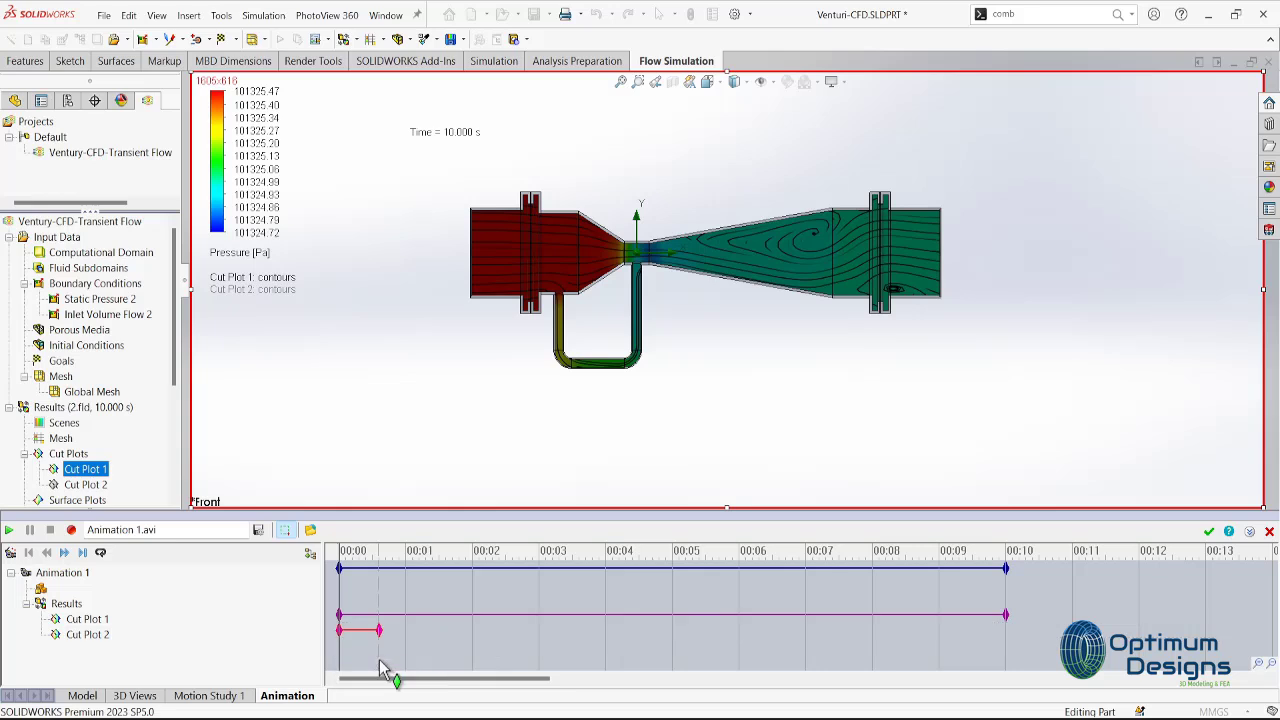
{"action": "left_click_drag", "start_coordinate": [376, 652], "coordinate": [148, 560]}
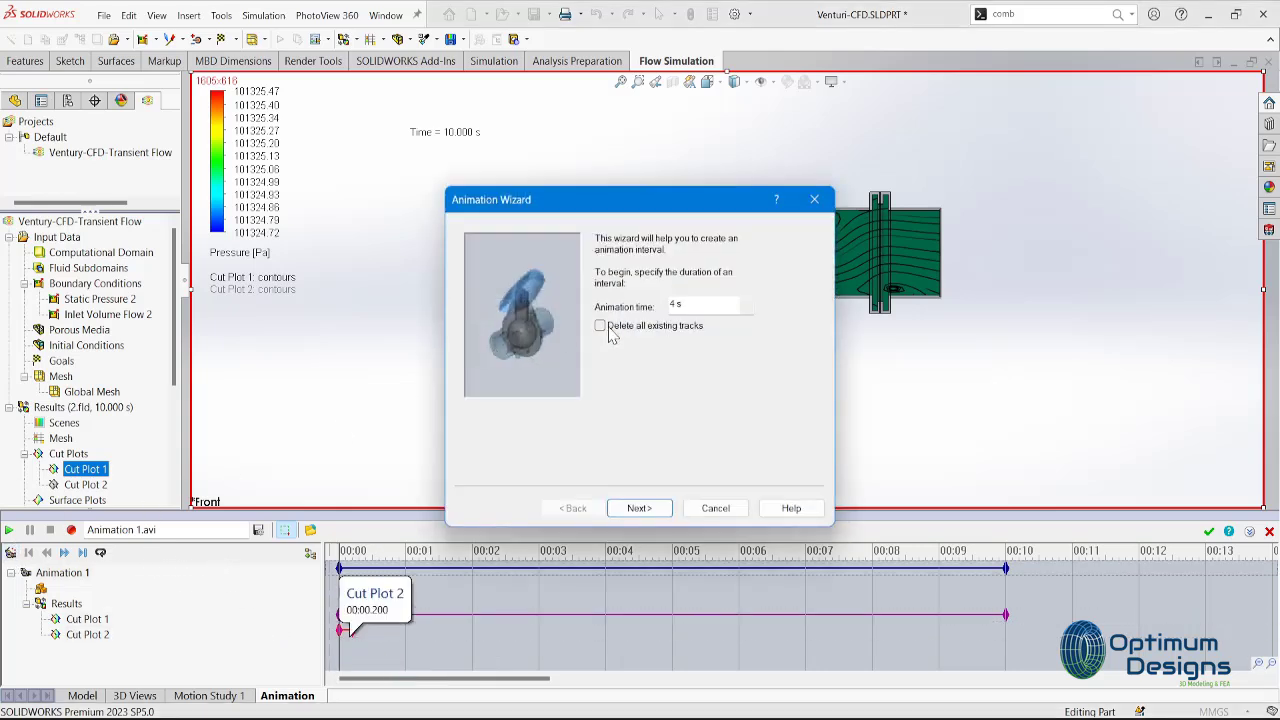
Build a 4 s, non-rotating Scenario animation over time in the Animation Wizard.
{"action": "left_click", "coordinate": [640, 508]}
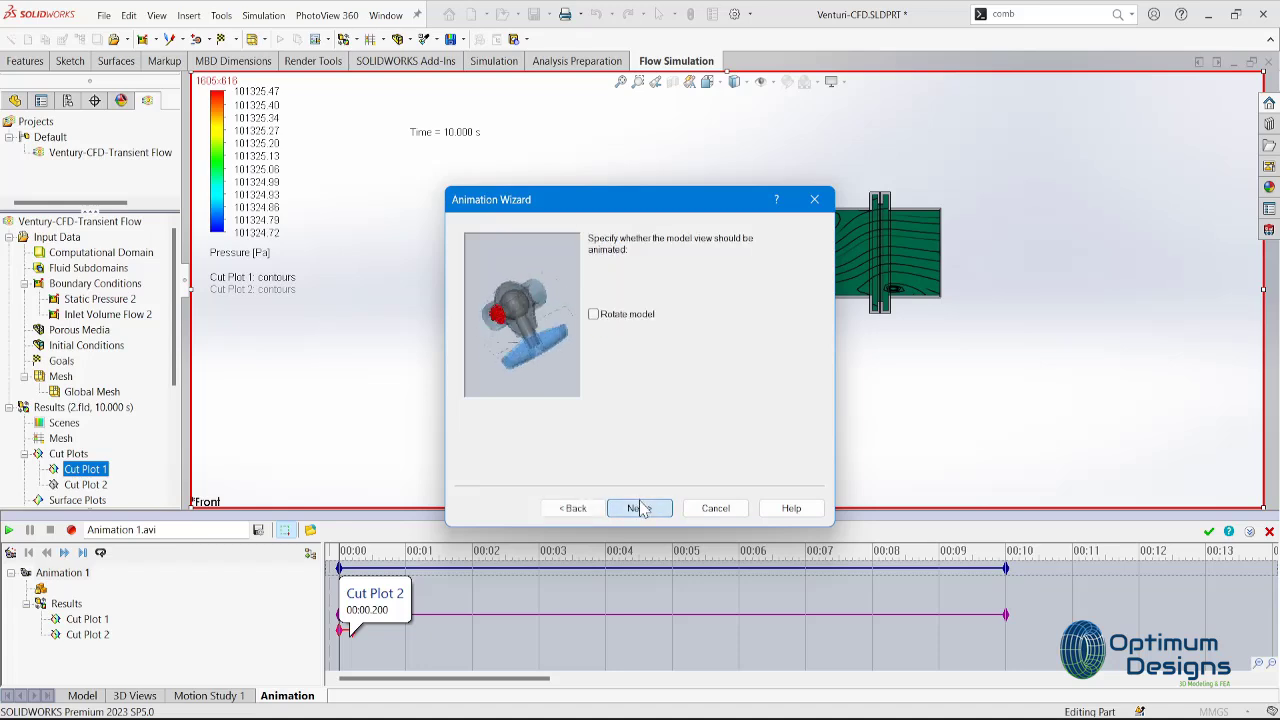
{"action": "left_click", "coordinate": [640, 508]}
{"action": "left_click", "coordinate": [618, 276]}
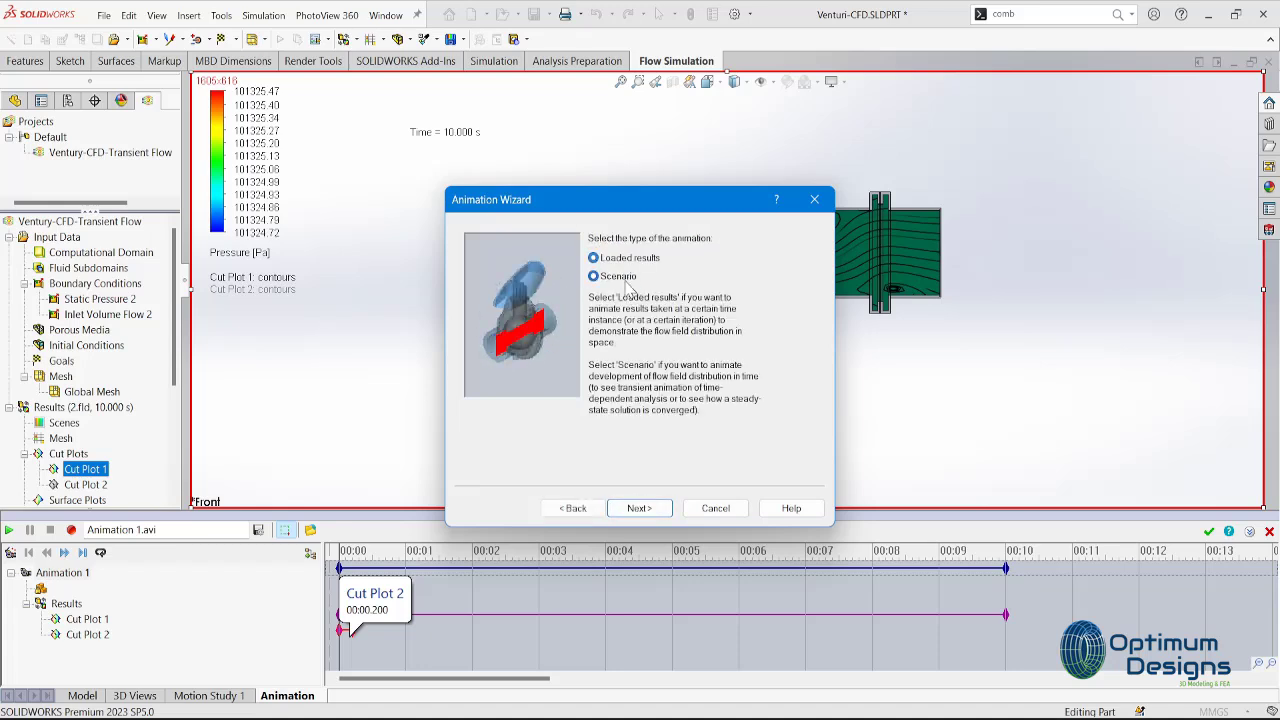
{"action": "left_click", "coordinate": [628, 508]}
{"action": "left_click", "coordinate": [638, 508]}
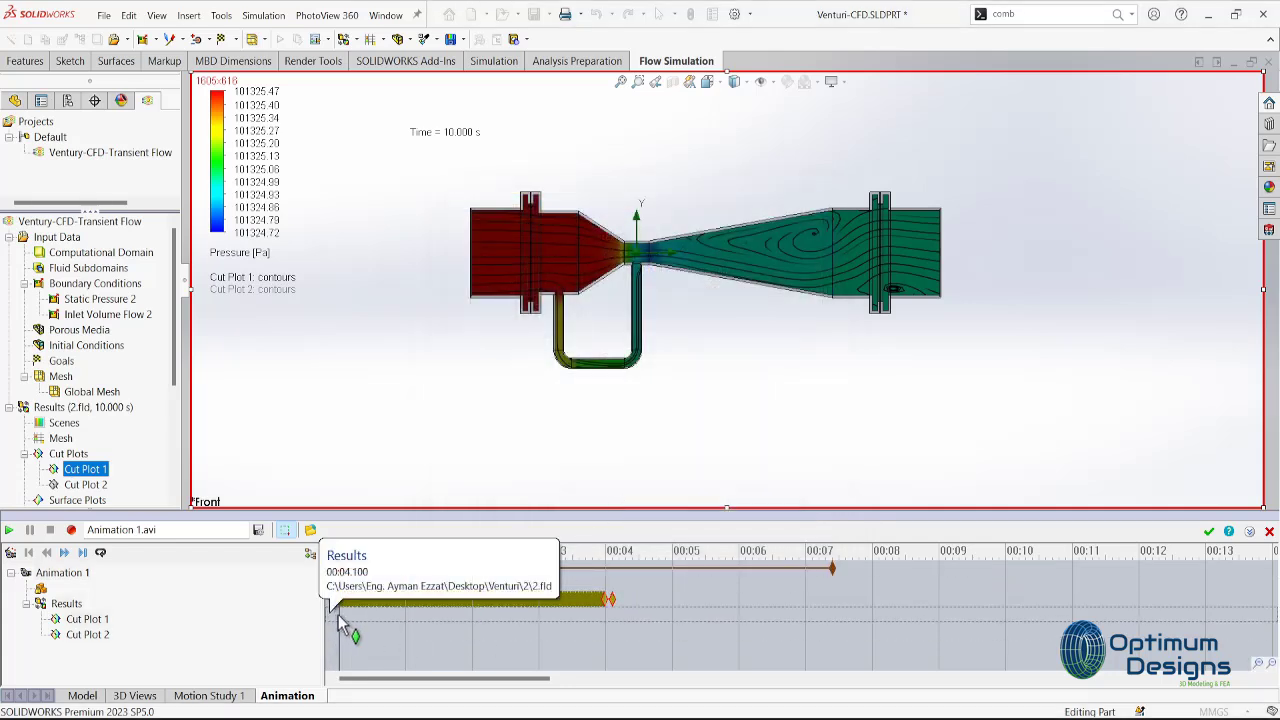
Insert a control point for Cut Plot 1 and move its key to about 00:00.2.
{"action": "right_click", "coordinate": [338, 617]}
{"action": "left_click", "coordinate": [401, 646]}
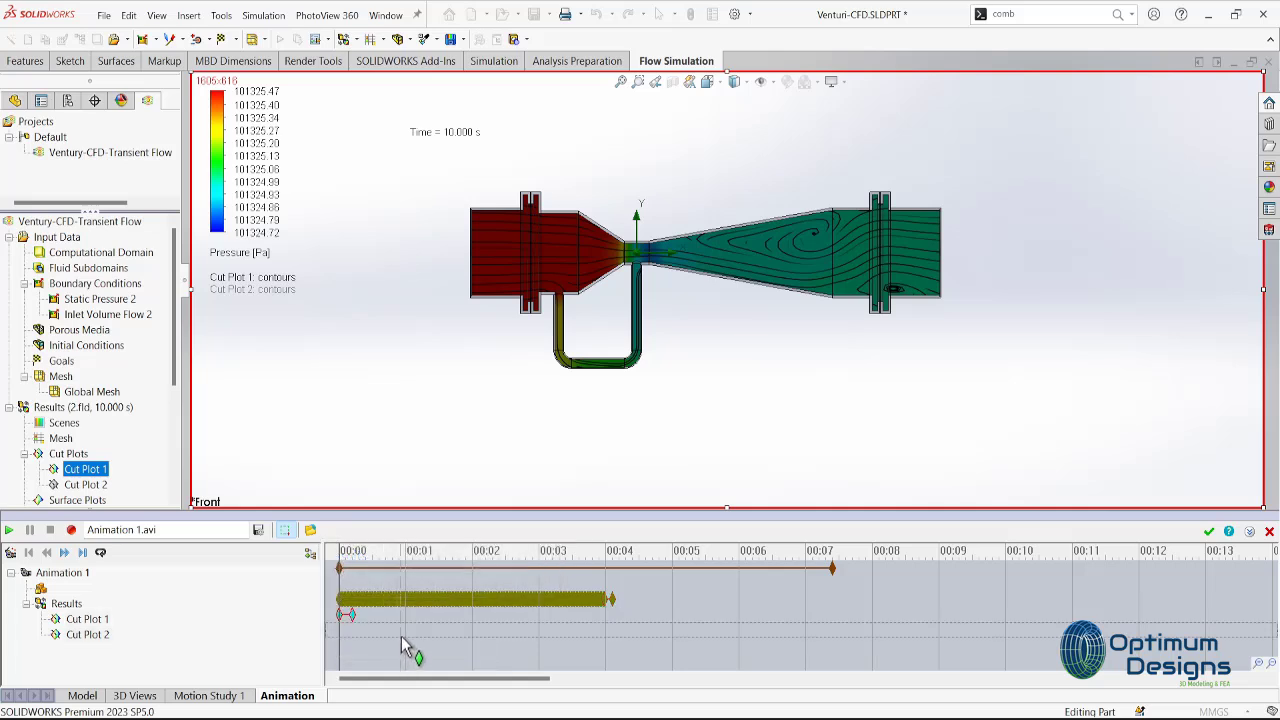
{"action": "left_click_drag", "start_coordinate": [613, 628], "coordinate": [634, 629]}
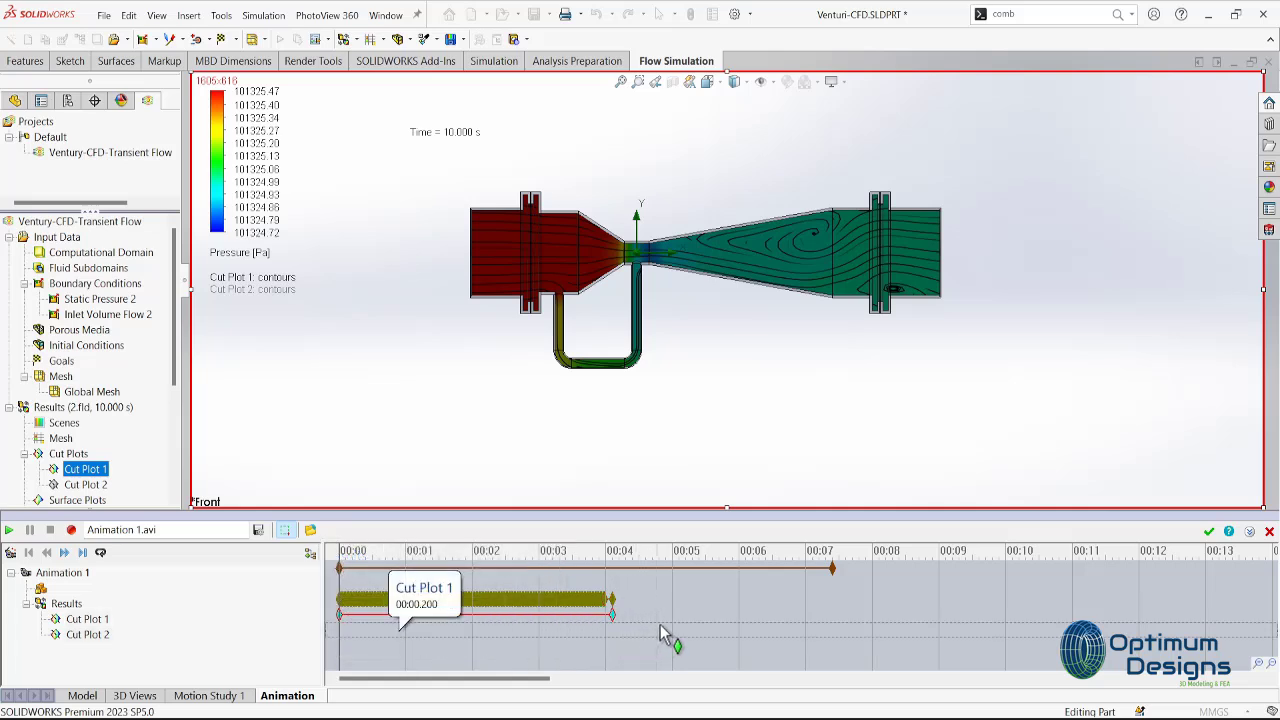
Play the pressure animation to watch the flow develop, then stop it.
{"action": "left_click", "coordinate": [9, 531]}
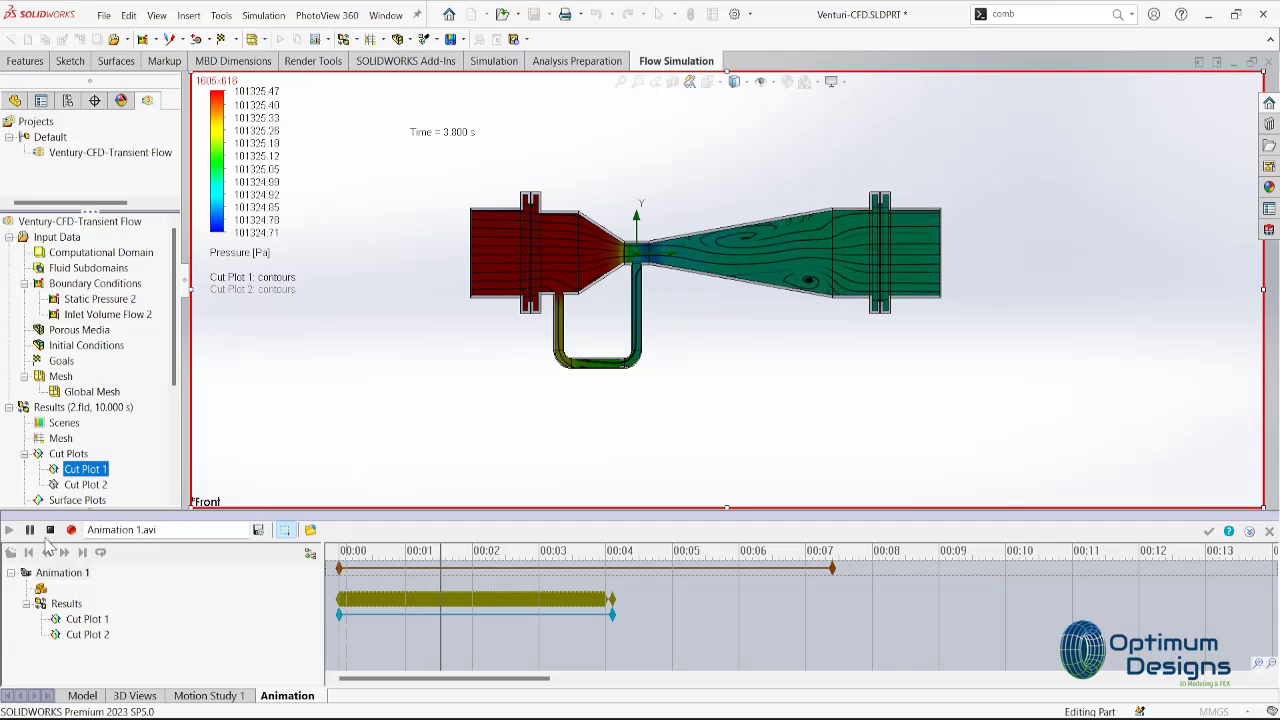
{"action": "left_click", "coordinate": [50, 532]}
{"action": "scroll", "coordinate": [614, 328], "scroll_direction": "up", "scroll_amount": 3}
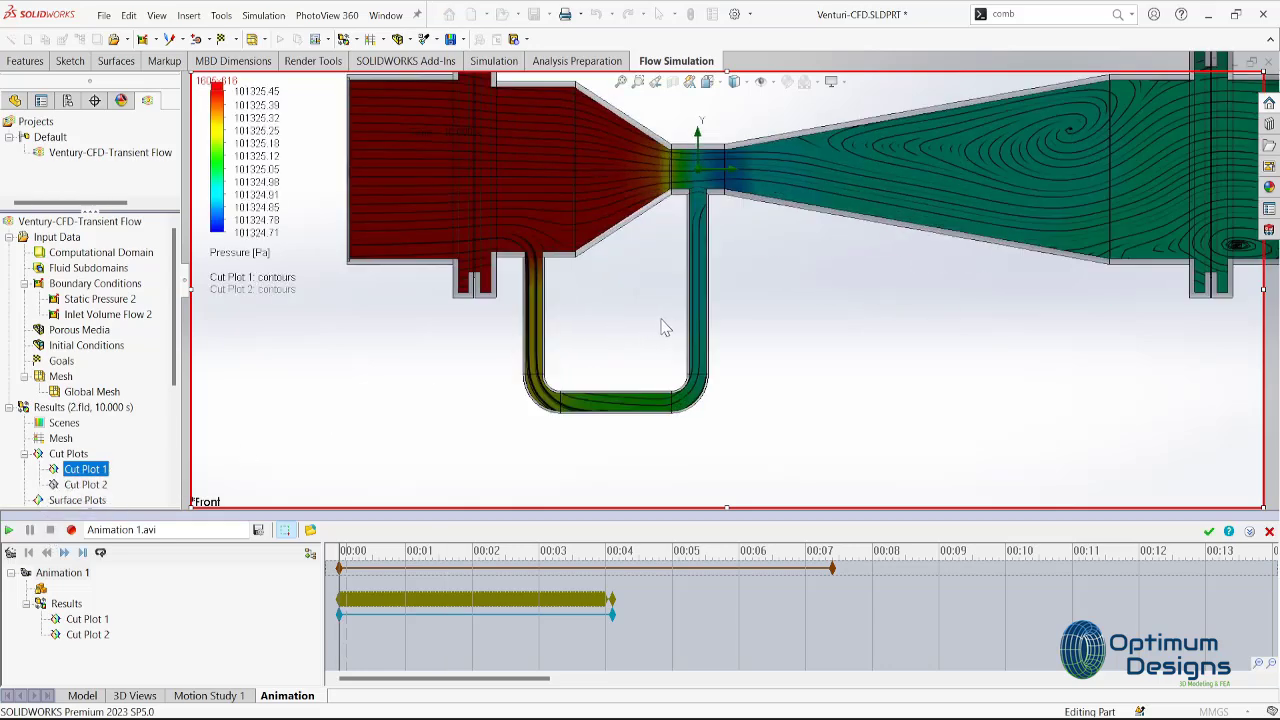
{"action": "scroll", "coordinate": [650, 400], "scroll_direction": "down", "scroll_amount": 3}
{"action": "scroll", "coordinate": [720, 380], "scroll_direction": "up", "scroll_amount": 2}
{"action": "scroll", "coordinate": [722, 376], "scroll_direction": "up", "scroll_amount": 2}
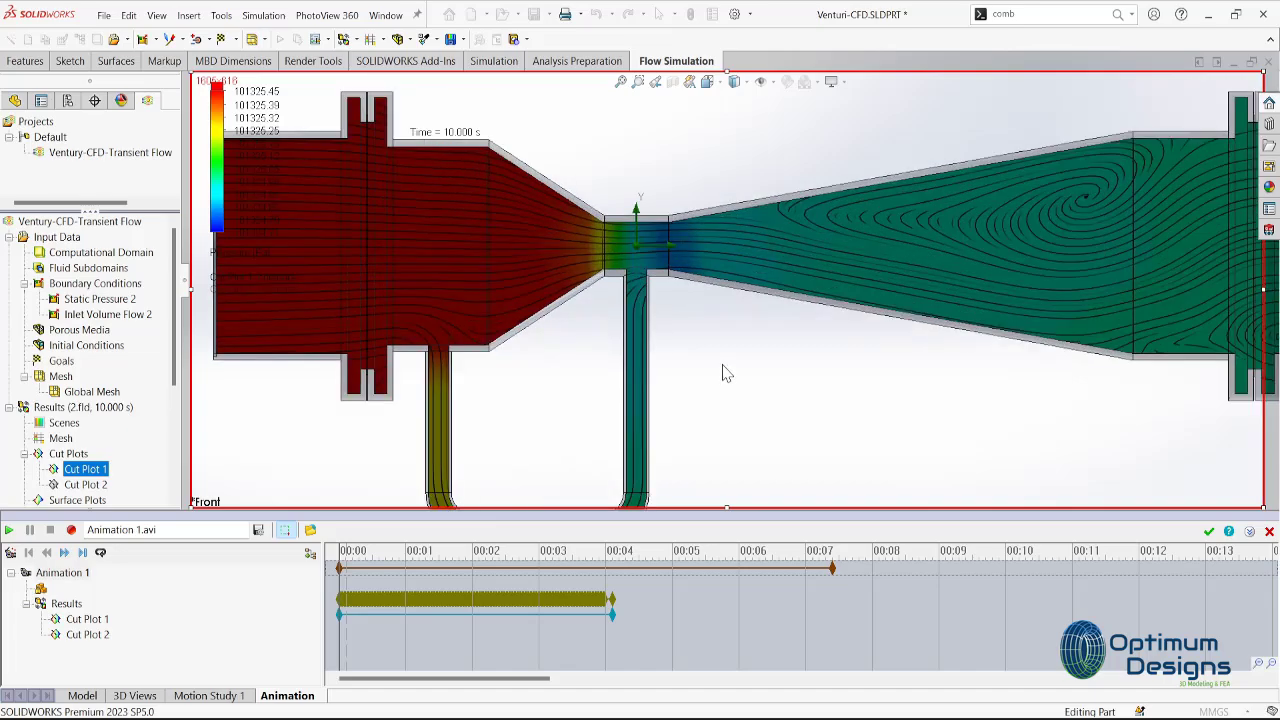
{"action": "scroll", "coordinate": [745, 365], "scroll_direction": "down", "scroll_amount": 3}
Snap the model to the front view and zoom in on the venturi.
{"action": "key", "text": "space"}
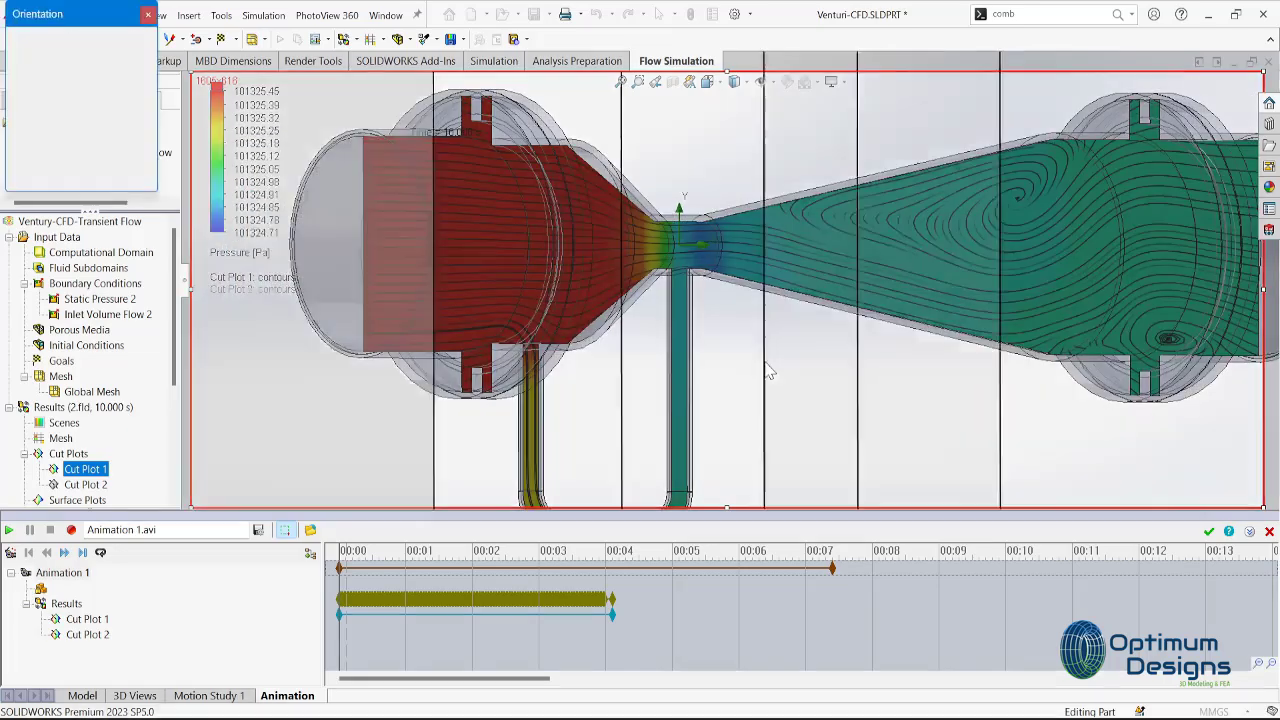
{"action": "left_click", "coordinate": [692, 338]}
{"action": "scroll", "coordinate": [700, 340], "scroll_direction": "up", "scroll_amount": 2}
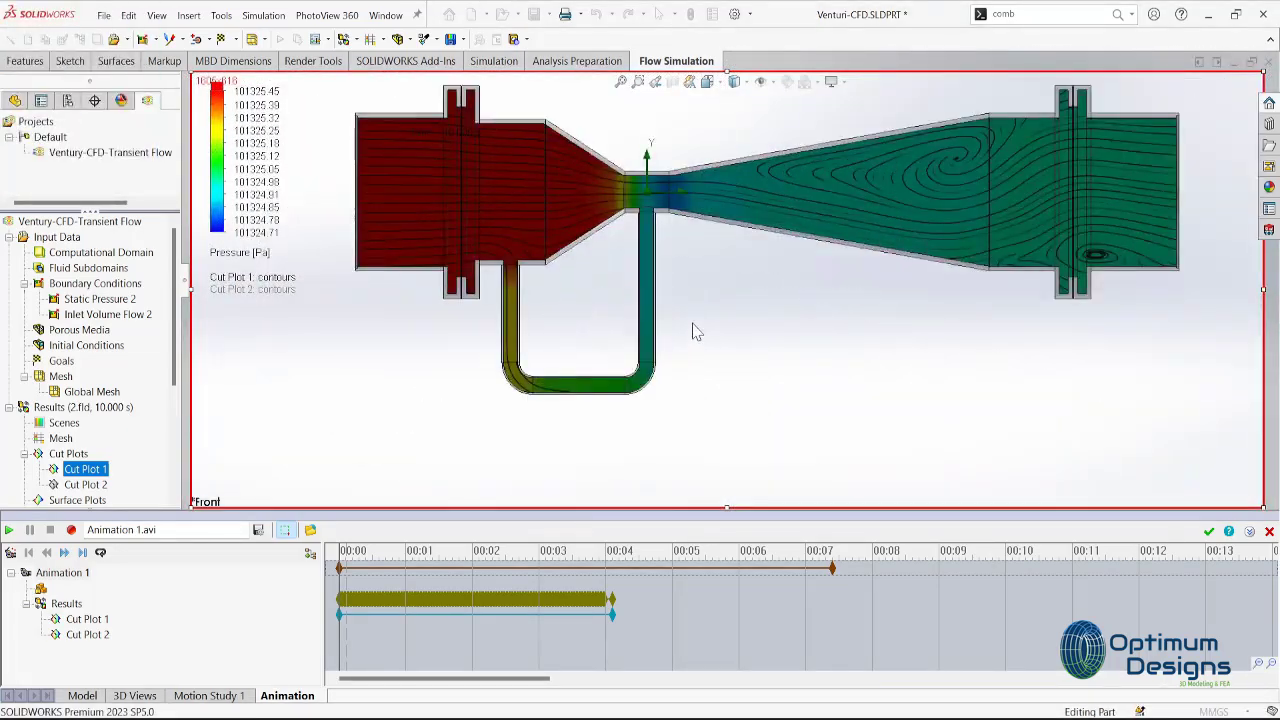
{"action": "scroll", "coordinate": [713, 348], "scroll_direction": "up", "scroll_amount": 2}
{"action": "scroll", "coordinate": [740, 420], "scroll_direction": "down", "scroll_amount": 3}
{"action": "scroll", "coordinate": [775, 450], "scroll_direction": "up", "scroll_amount": 1}
{"action": "scroll", "coordinate": [765, 430], "scroll_direction": "up", "scroll_amount": 1}
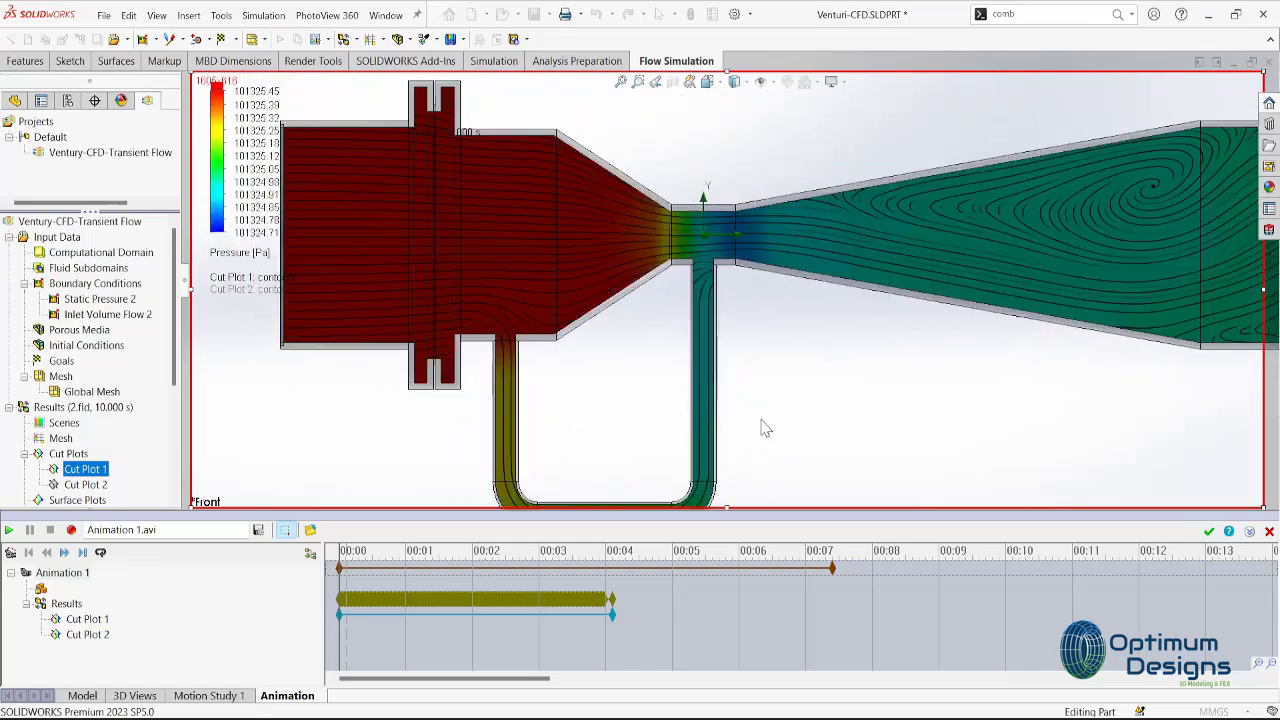
Replay the animation from the front, stop it, and close the animation timeline.
{"action": "left_click", "coordinate": [10, 531]}
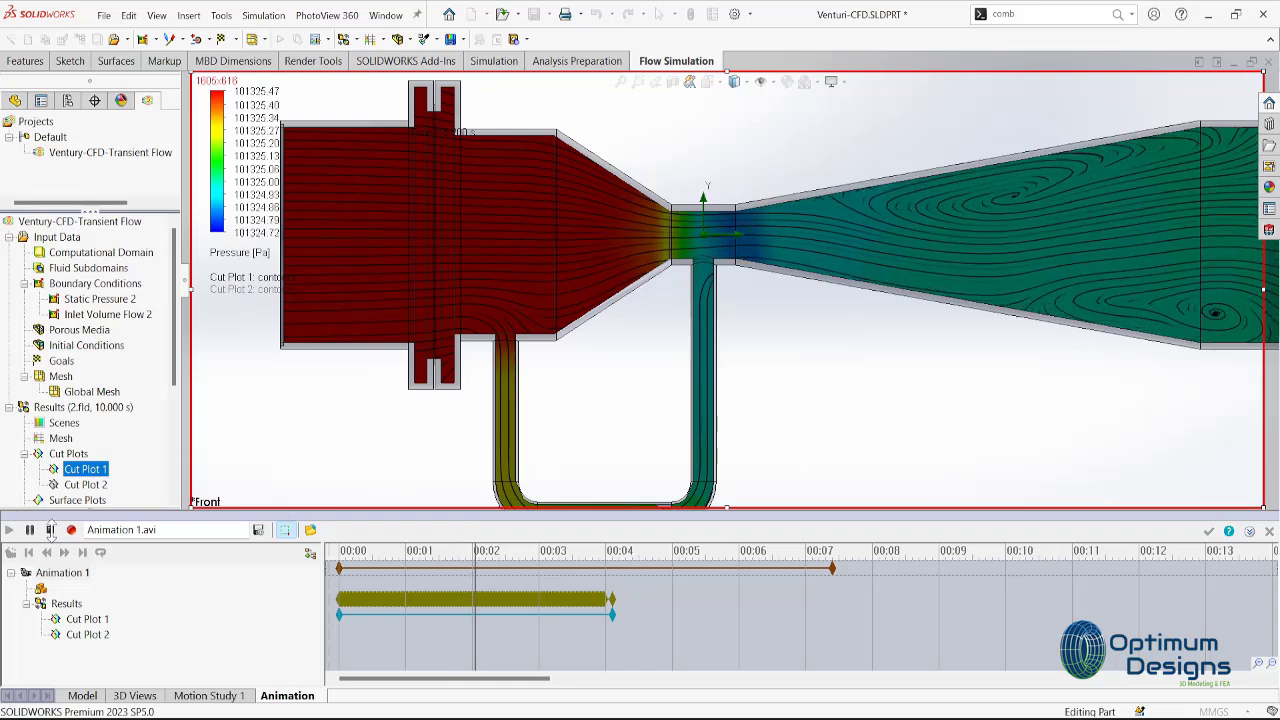
{"action": "left_click", "coordinate": [50, 530]}
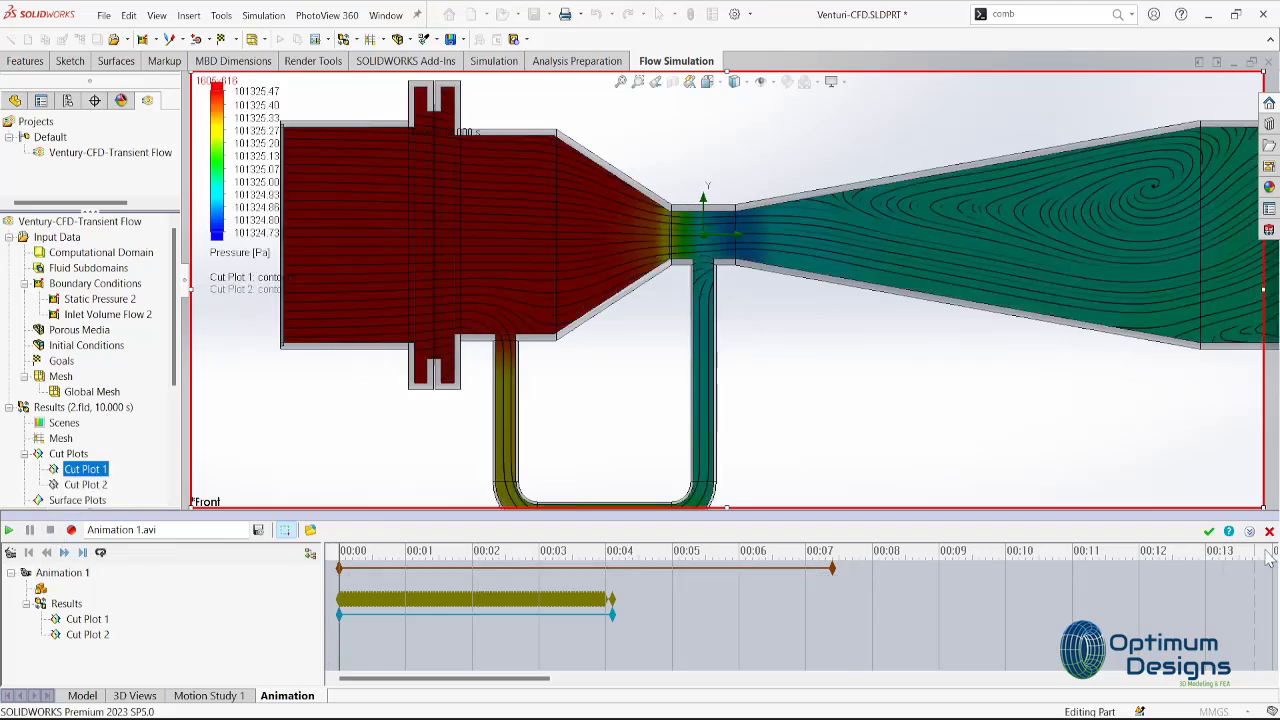
{"action": "left_click", "coordinate": [1270, 531]}
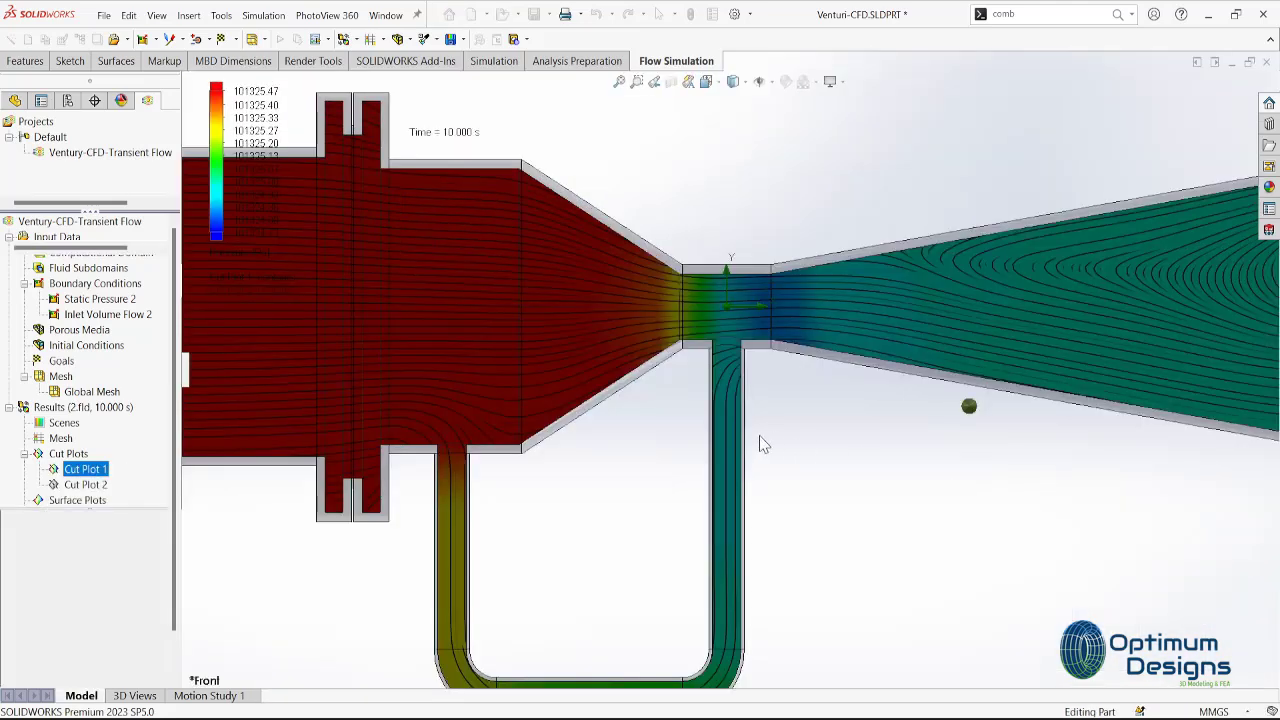
{"action": "right_click", "coordinate": [95, 478]}
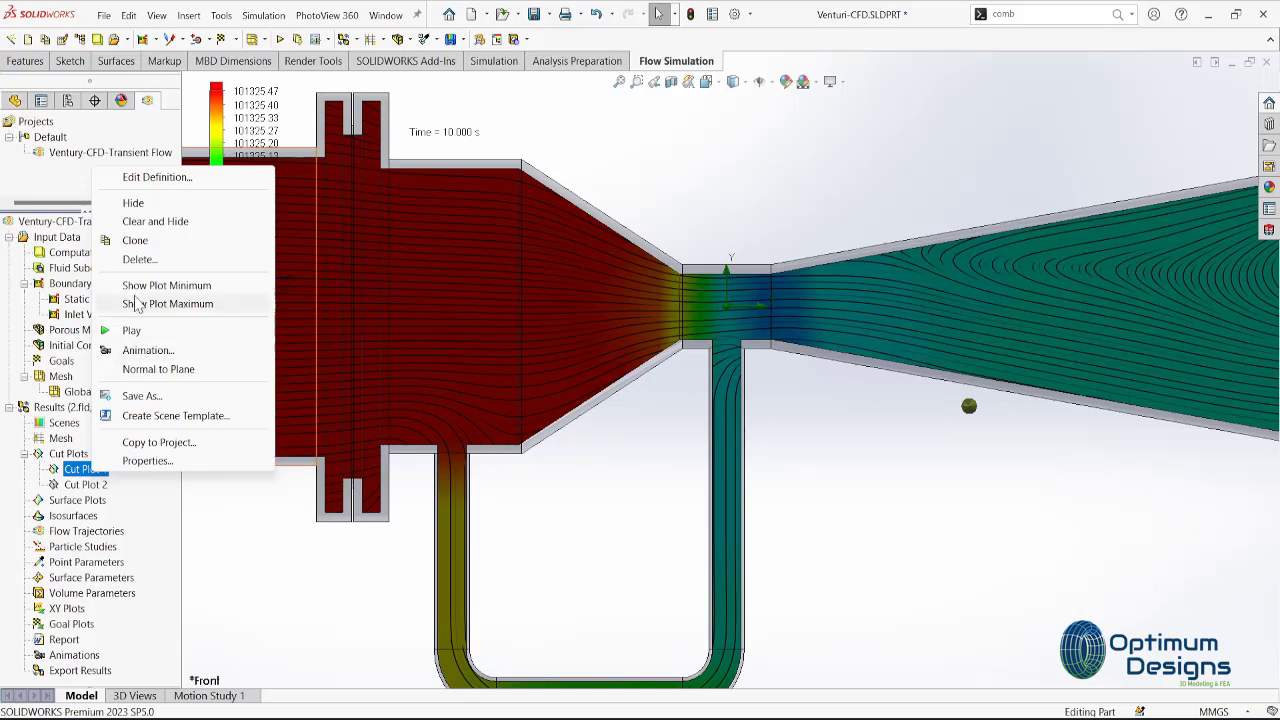
{"action": "left_click", "coordinate": [136, 221]}
{"action": "middle_click_drag", "start_coordinate": [520, 470], "coordinate": [568, 524]}
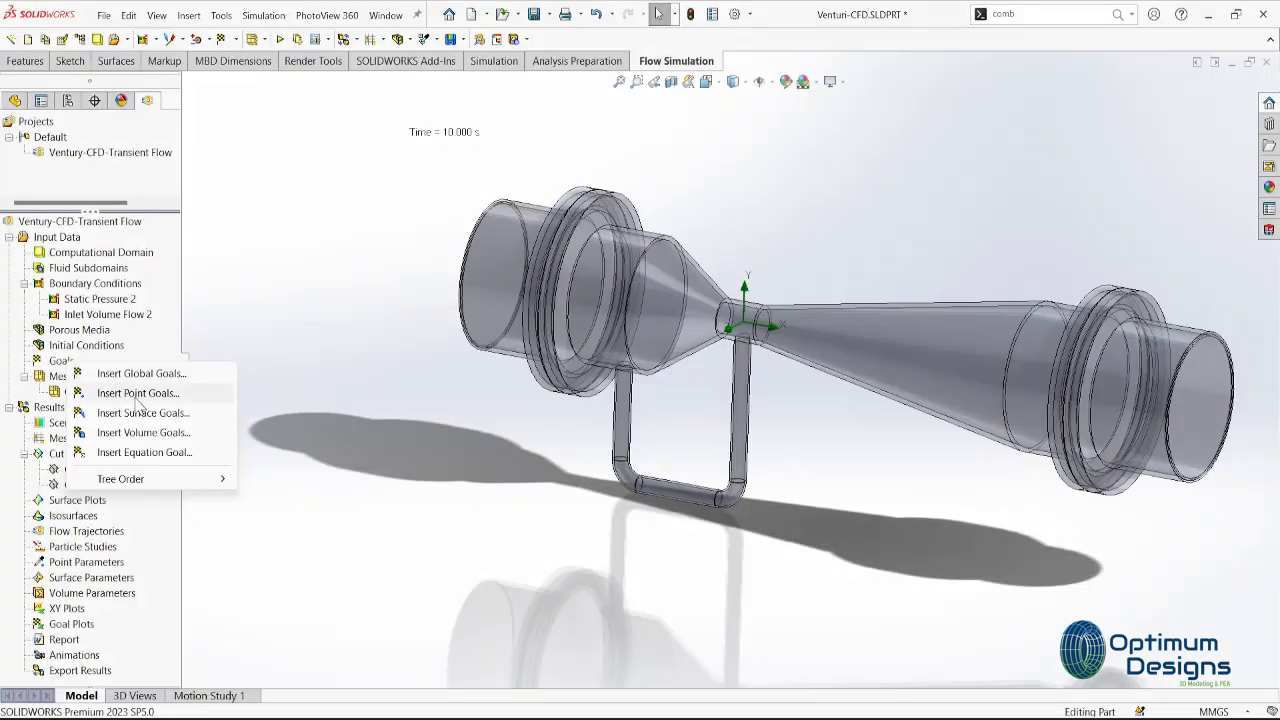
{"action": "left_click", "coordinate": [137, 393]}
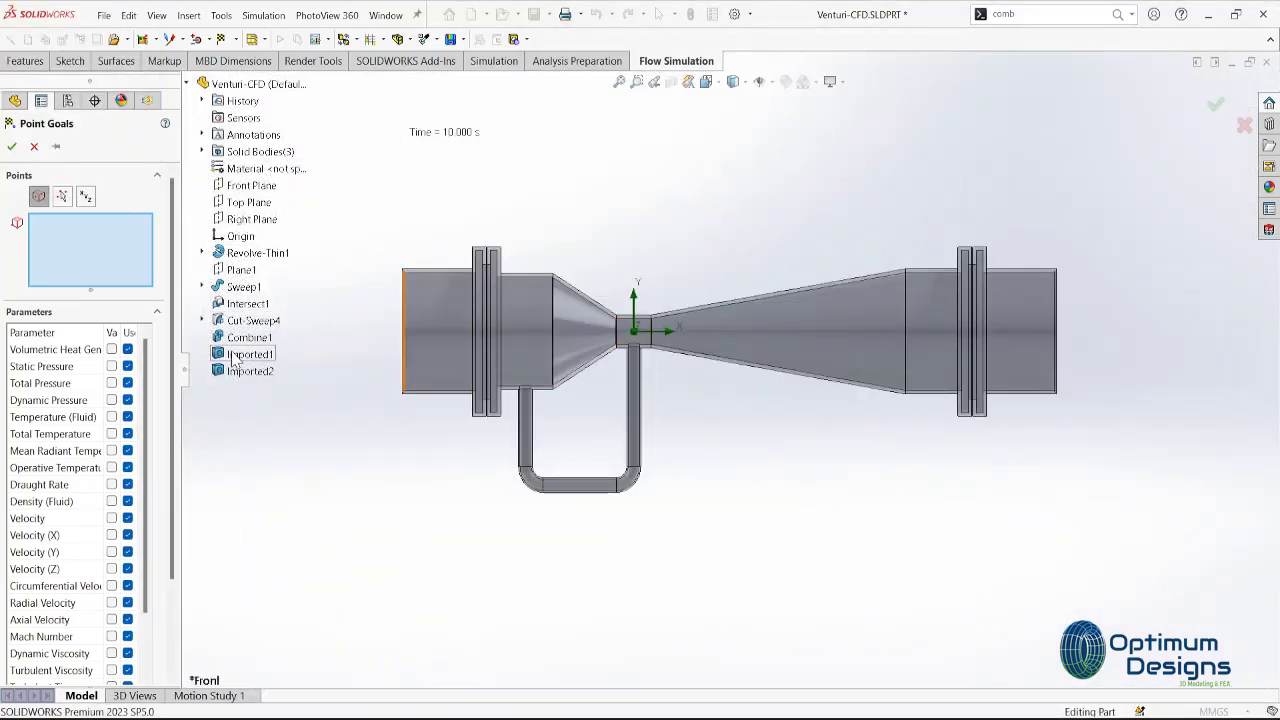
{"action": "left_click", "coordinate": [34, 147]}
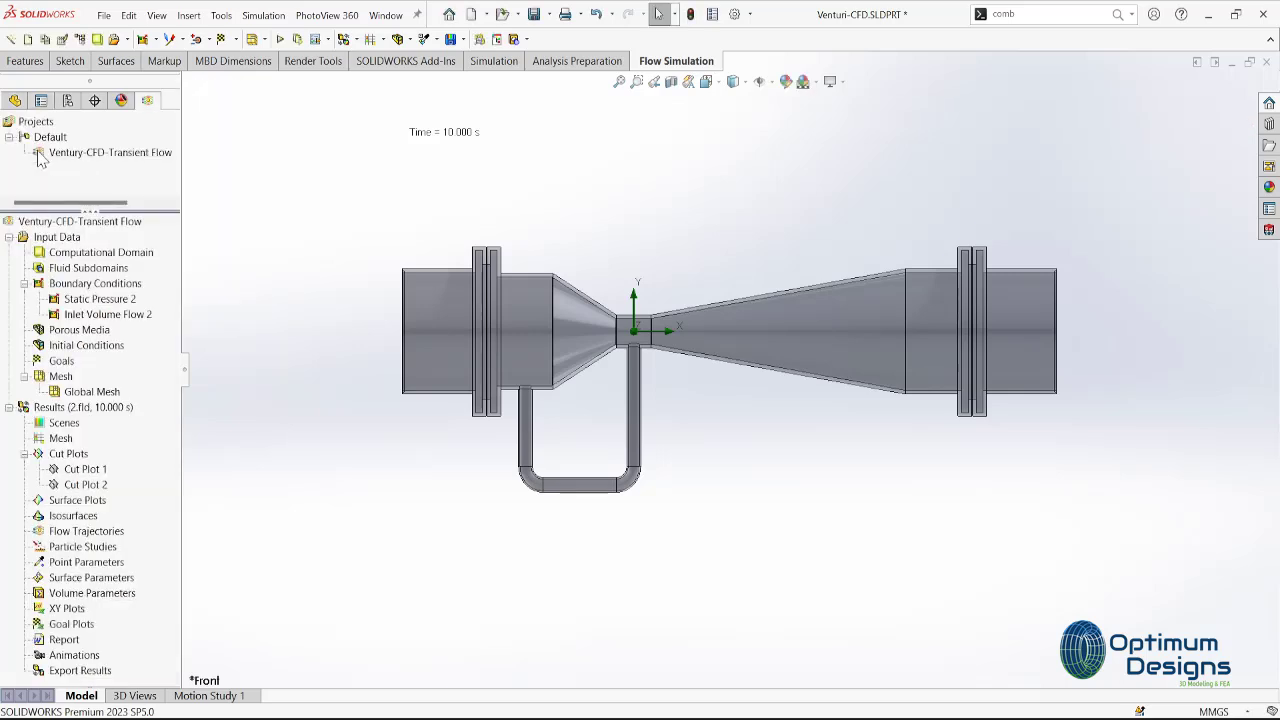
Start a Front Plane sketch and draw a horizontal centerline from the origin into the inlet.
{"action": "left_click", "coordinate": [16, 101]}
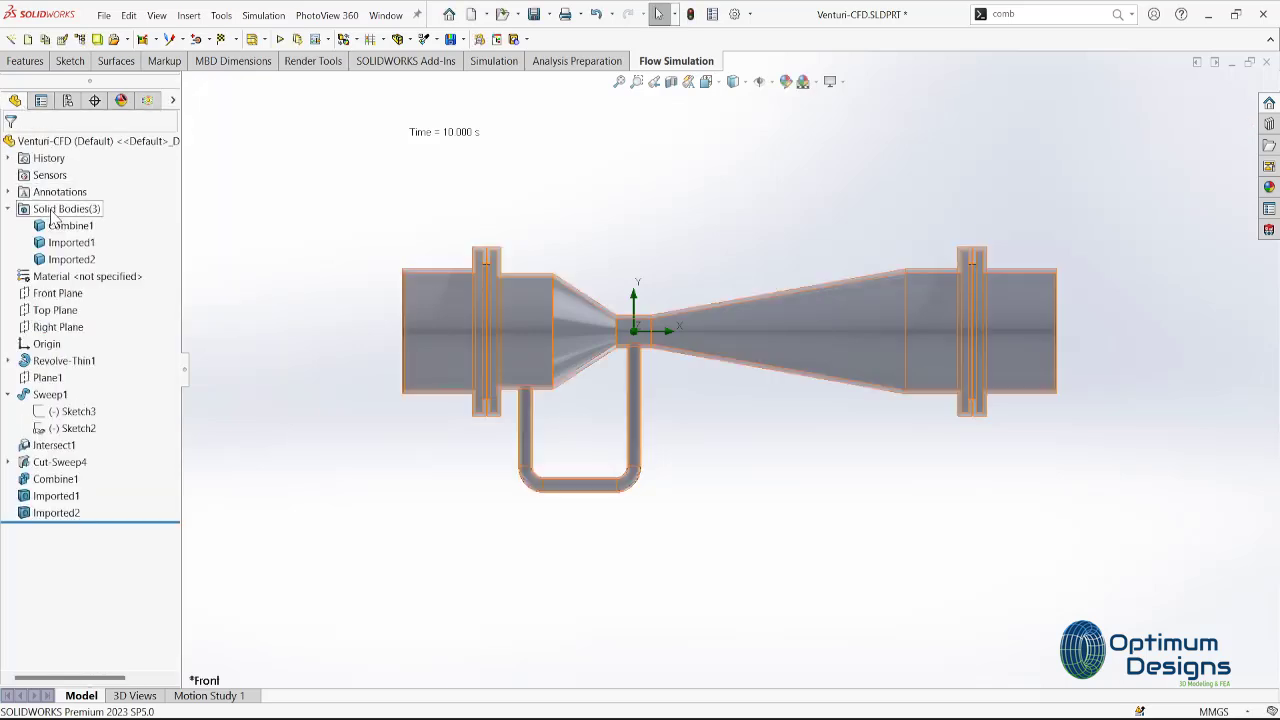
{"action": "right_click", "coordinate": [55, 293]}
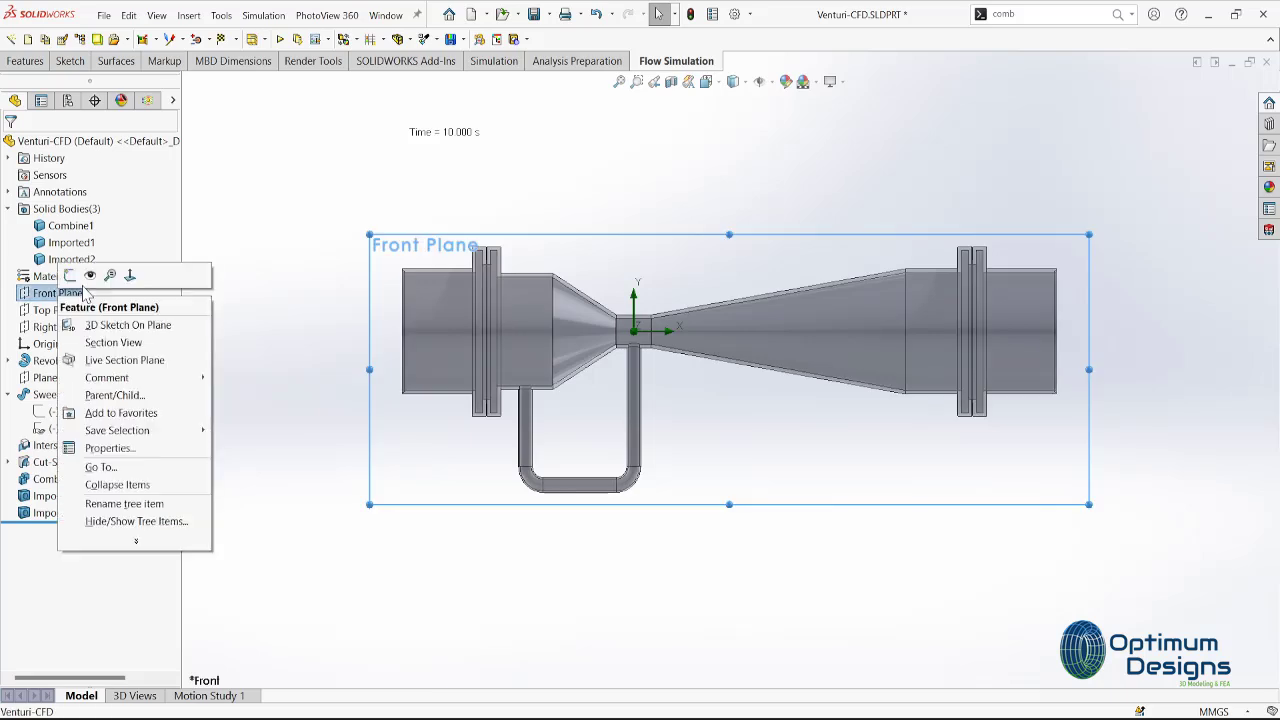
{"action": "left_click", "coordinate": [78, 277]}
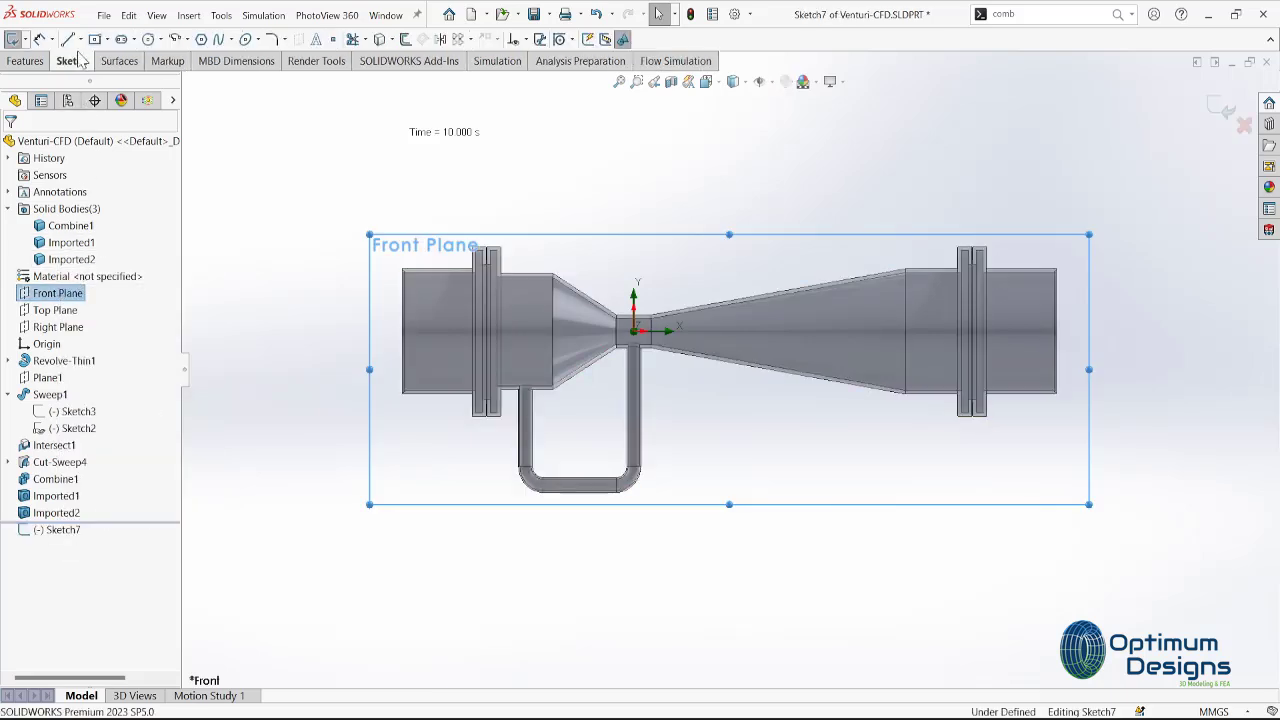
{"action": "left_click", "coordinate": [80, 39]}
{"action": "left_click", "coordinate": [88, 75]}
{"action": "scroll", "coordinate": [660, 375], "scroll_direction": "down", "scroll_amount": 5}
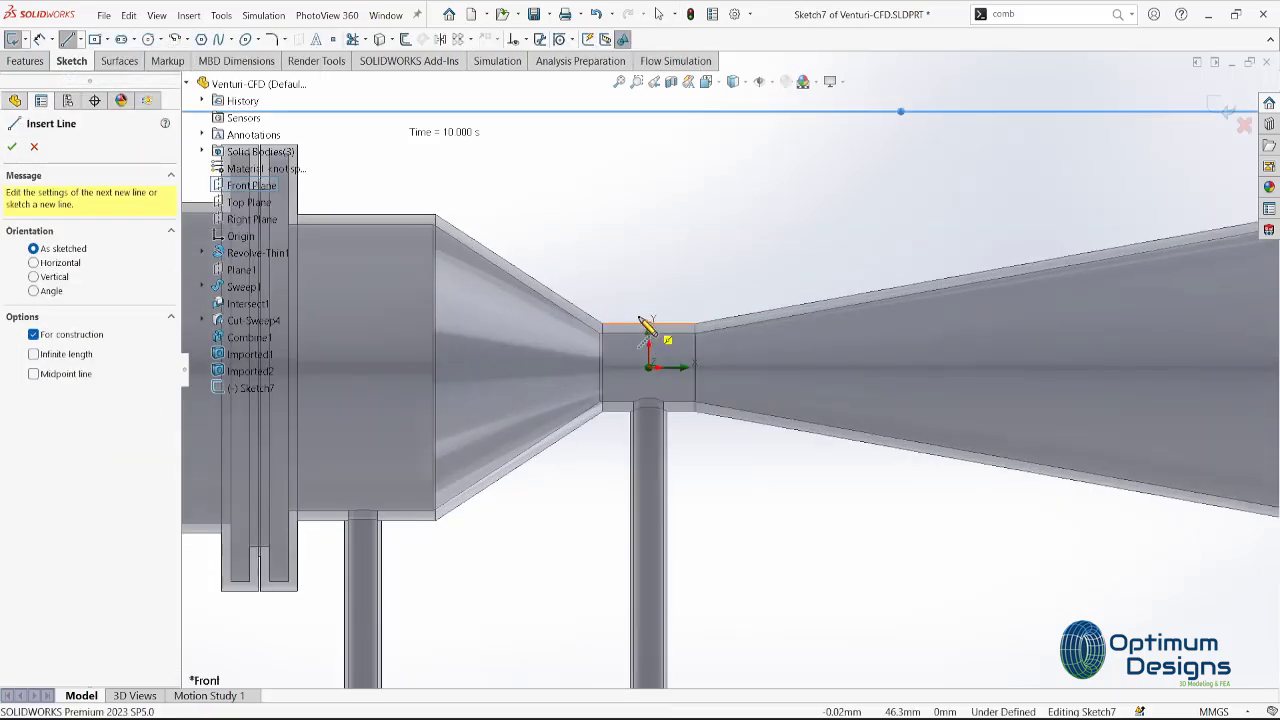
{"action": "left_click", "coordinate": [650, 369]}
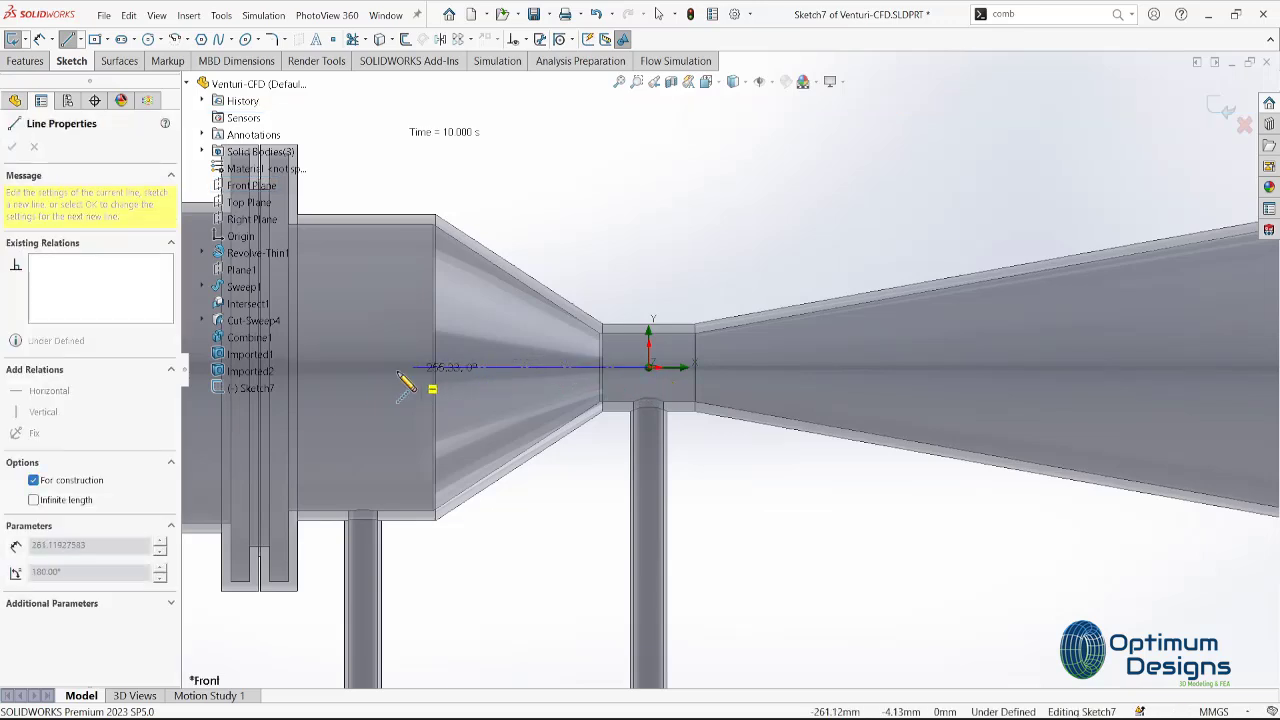
{"action": "double_click", "coordinate": [333, 368]}
{"action": "key", "text": "Escape"}
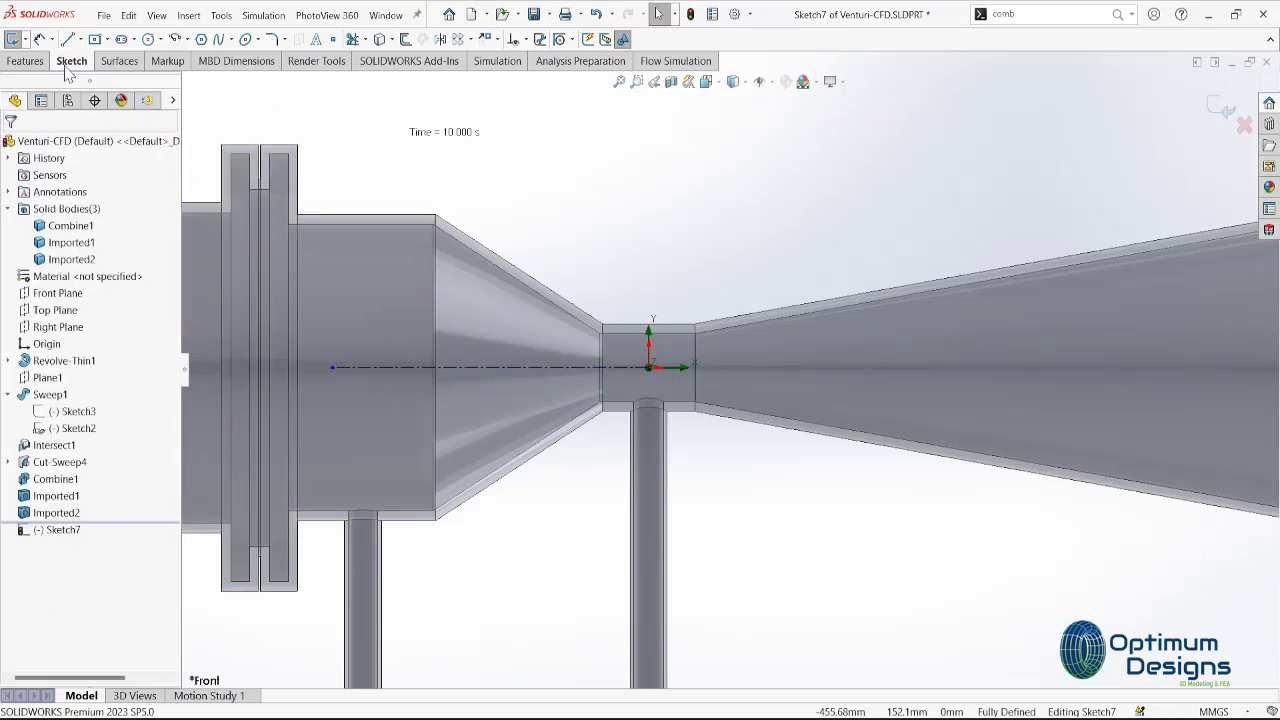
Add a vertical centerline from the tap's pipe edge to the axis, trim, and exit the sketch.
{"action": "left_click", "coordinate": [80, 39]}
{"action": "left_click", "coordinate": [84, 77]}
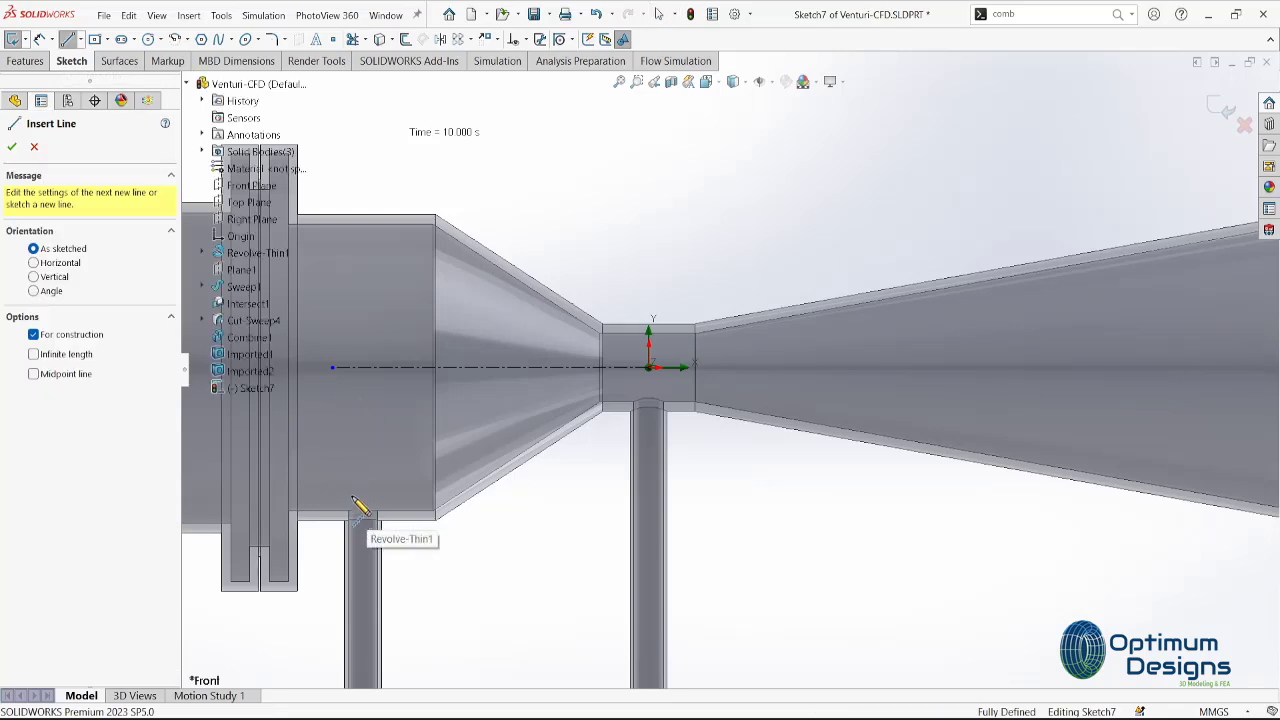
{"action": "left_click", "coordinate": [365, 513]}
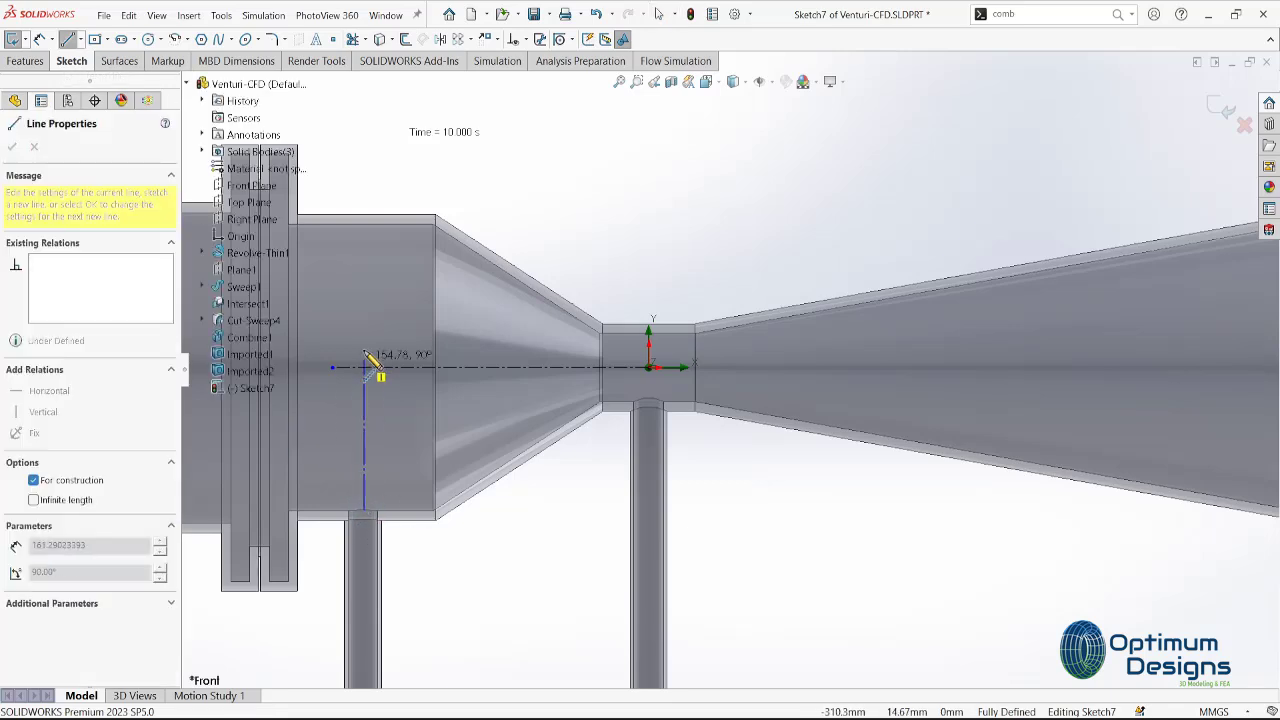
{"action": "left_click", "coordinate": [365, 333]}
{"action": "key", "text": "Escape"}
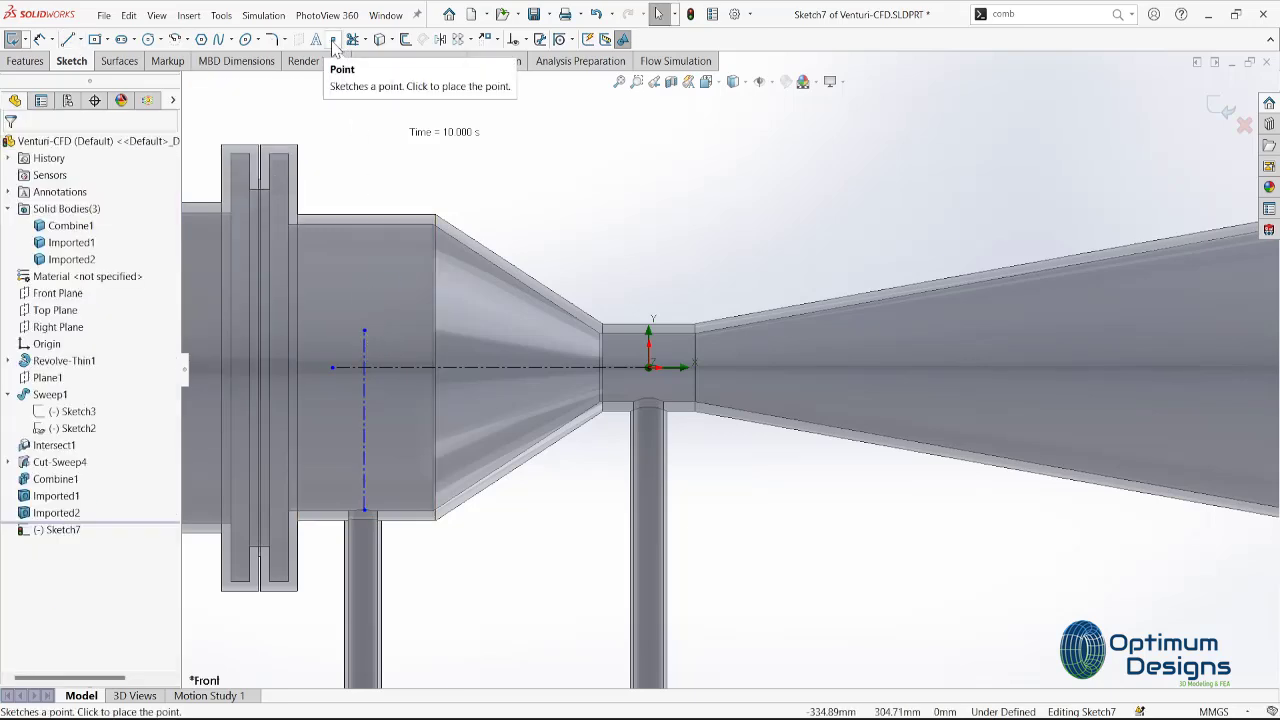
{"action": "left_click", "coordinate": [355, 40]}
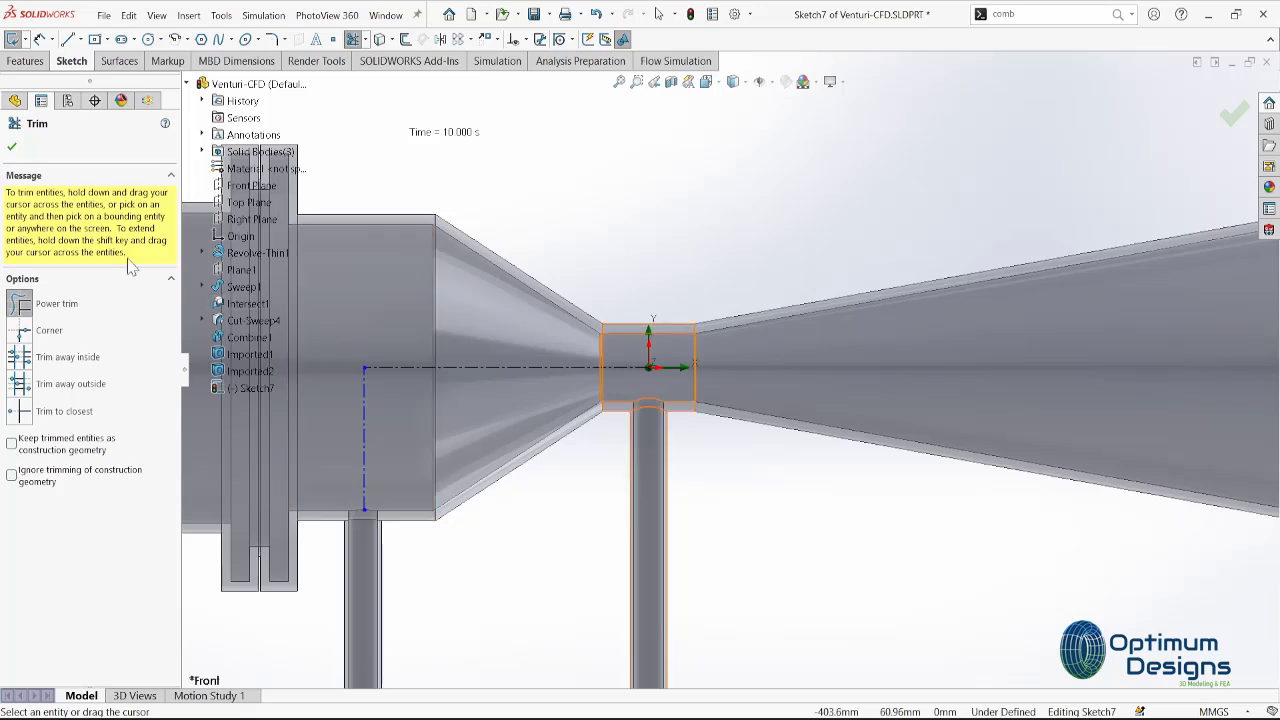
{"action": "left_click", "coordinate": [12, 147]}
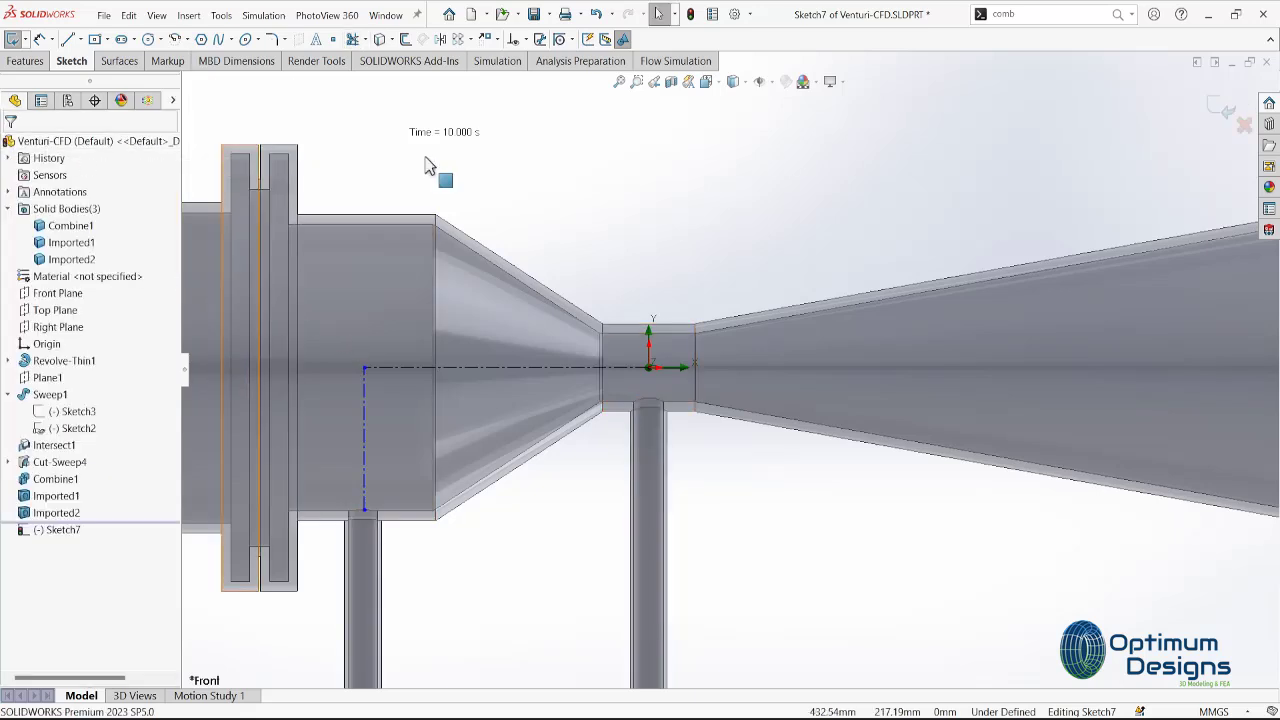
{"action": "left_click", "coordinate": [1220, 112]}
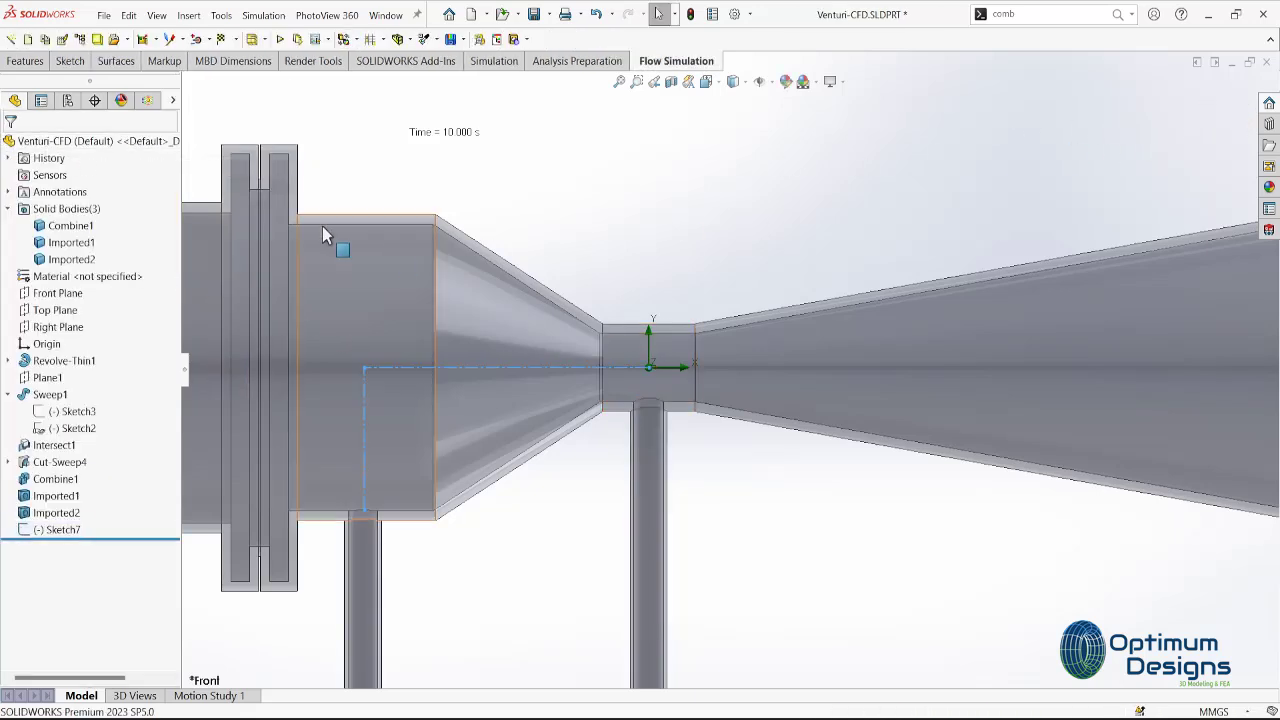
Place a sketch point on a Front Plane sketch where the construction lines cross.
{"action": "right_click", "coordinate": [70, 310]}
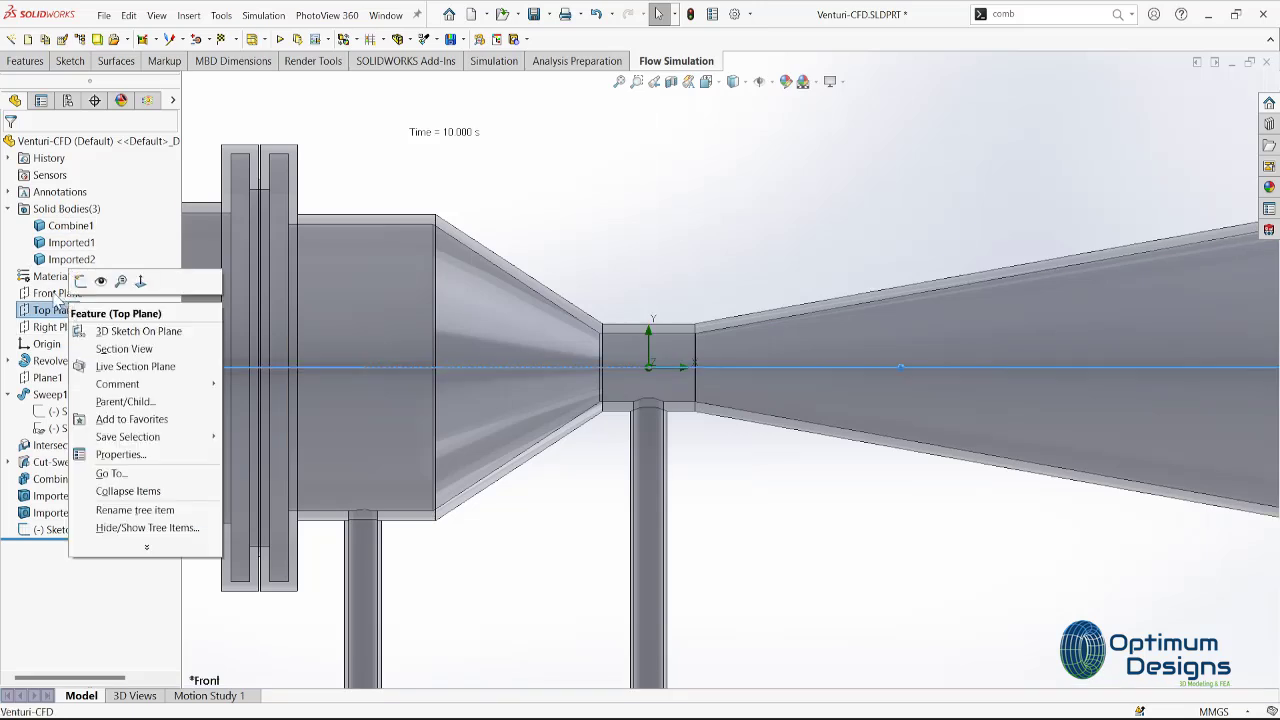
{"action": "right_click", "coordinate": [58, 293]}
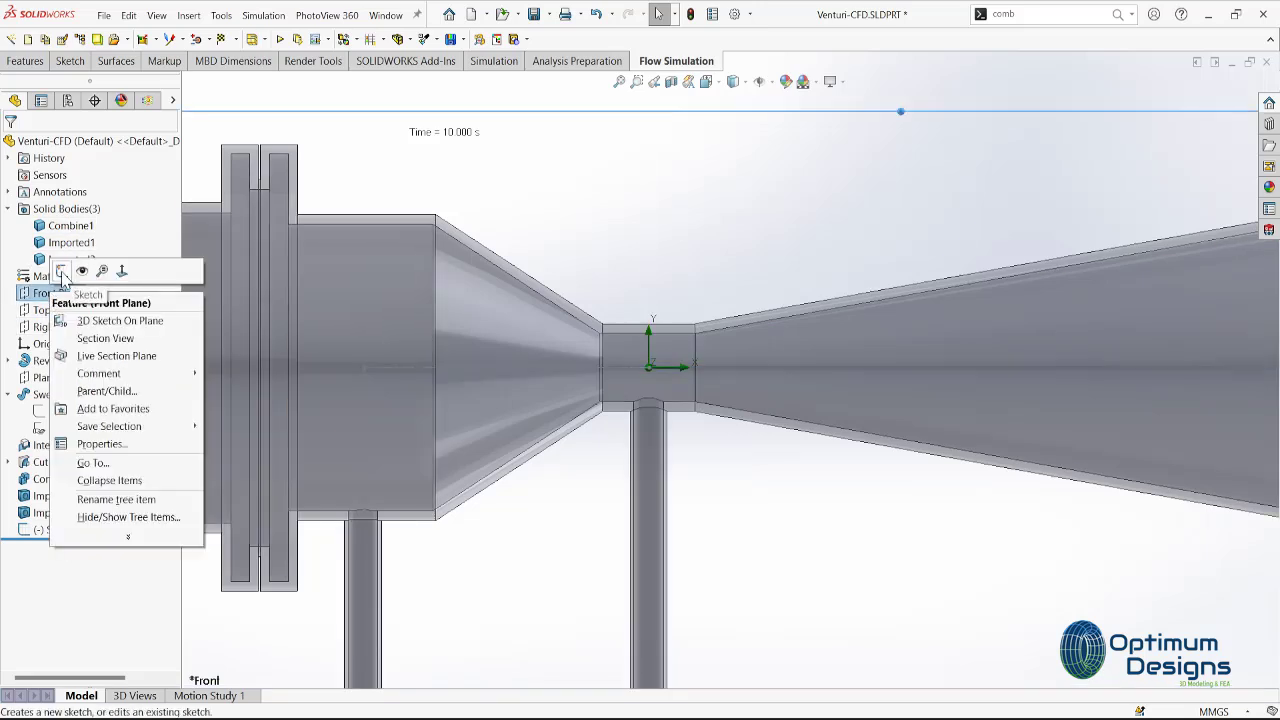
{"action": "left_click", "coordinate": [61, 272]}
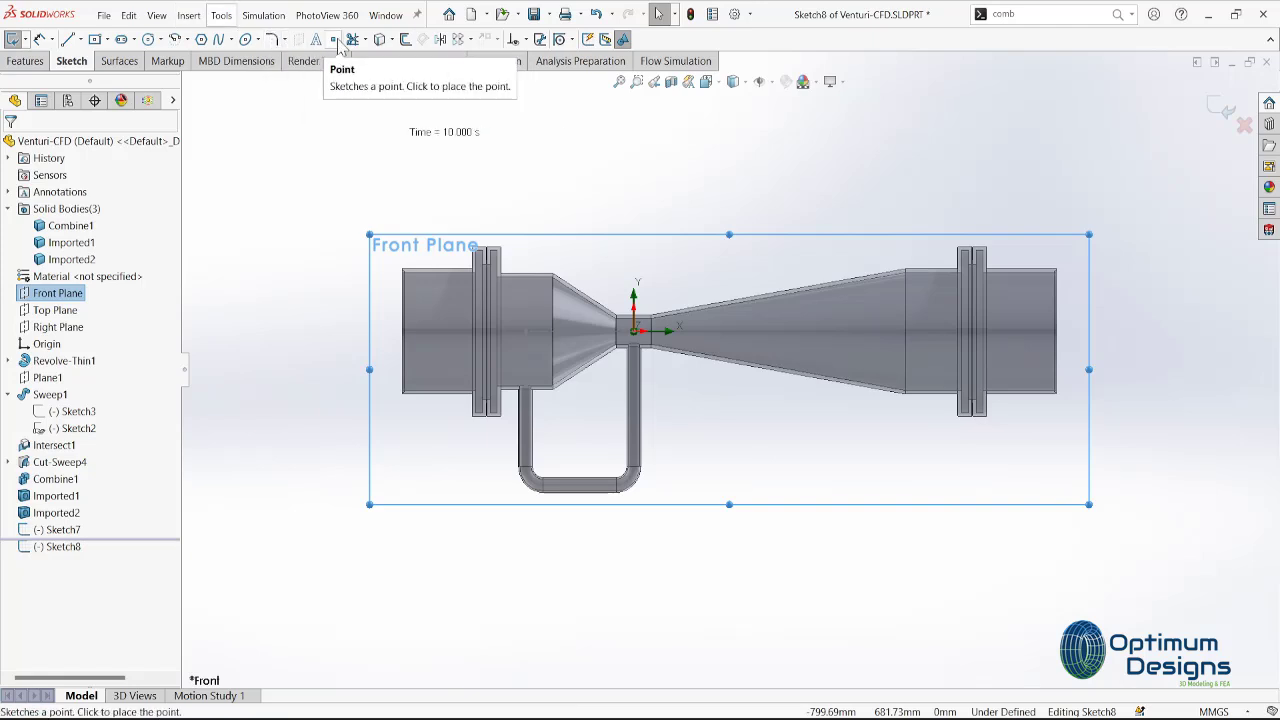
{"action": "left_click", "coordinate": [333, 39]}
{"action": "scroll", "coordinate": [595, 378], "scroll_direction": "down", "scroll_amount": 2}
{"action": "scroll", "coordinate": [555, 365], "scroll_direction": "down", "scroll_amount": 2}
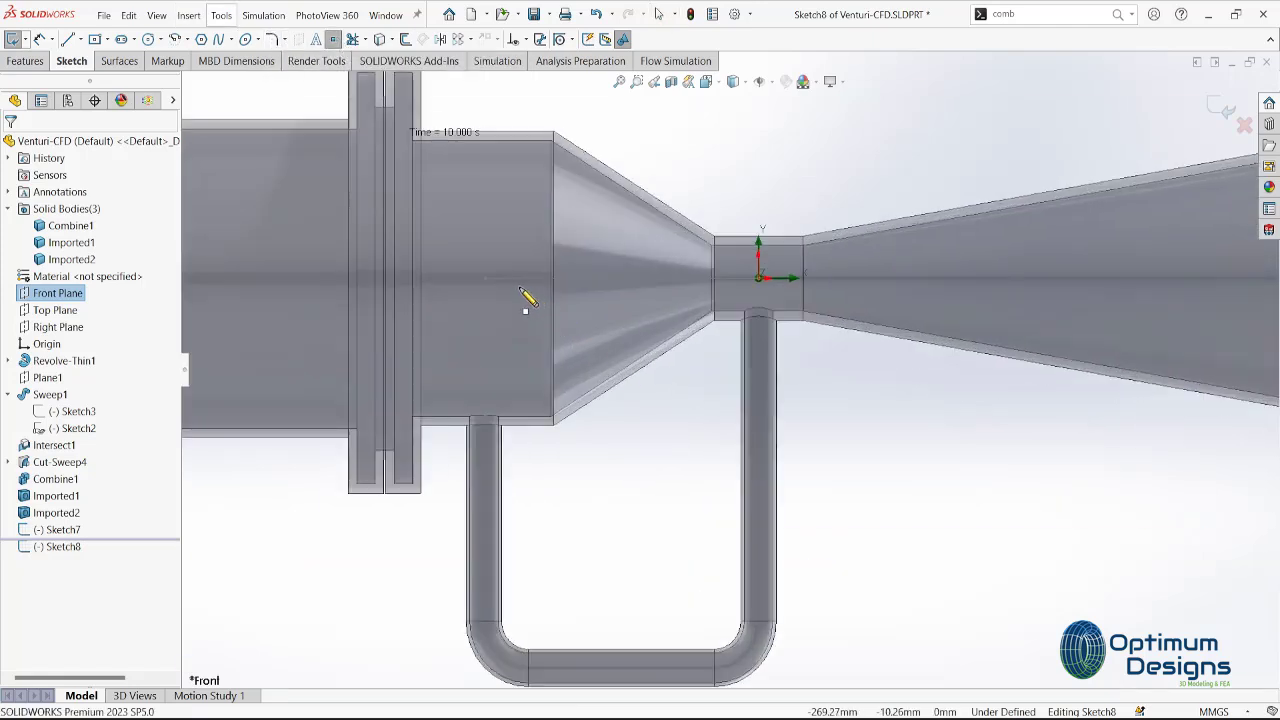
{"action": "left_click", "coordinate": [485, 280]}
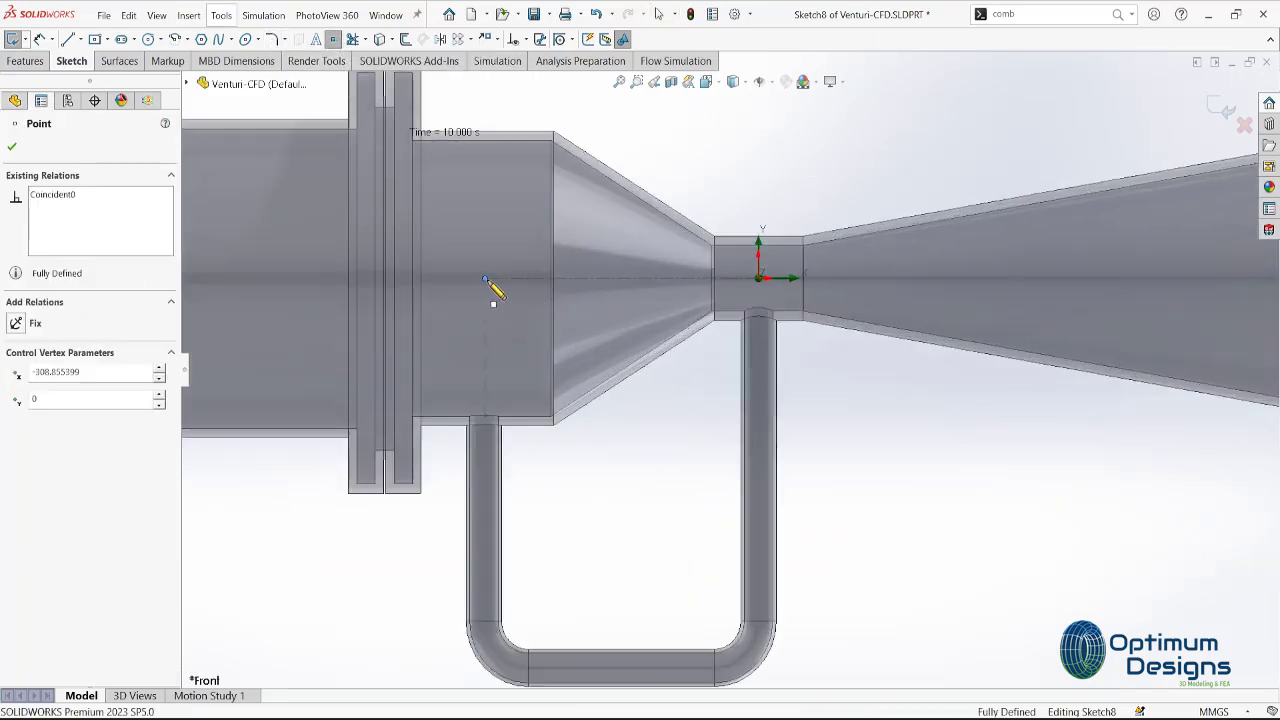
{"action": "left_click", "coordinate": [13, 147]}
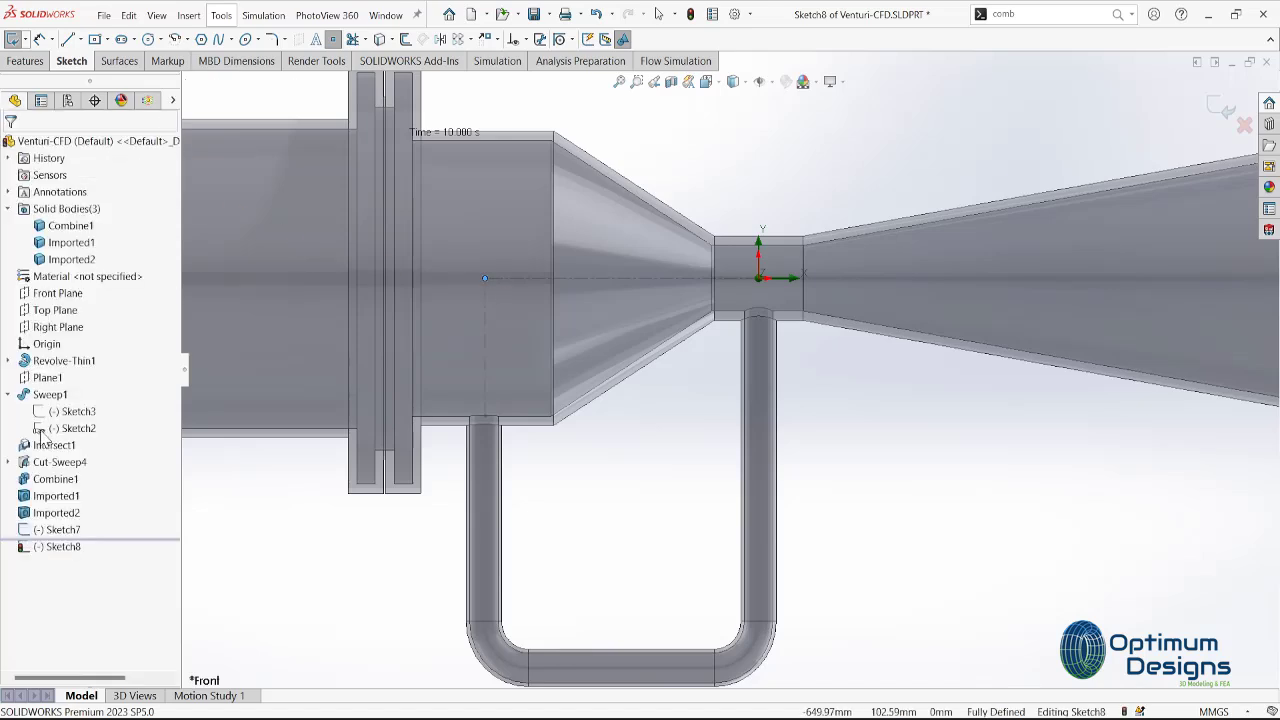
{"action": "left_click", "coordinate": [1220, 110]}
Rename Sketch8 to Point 1 and begin another Front Plane sketch.
{"action": "right_click", "coordinate": [50, 546]}
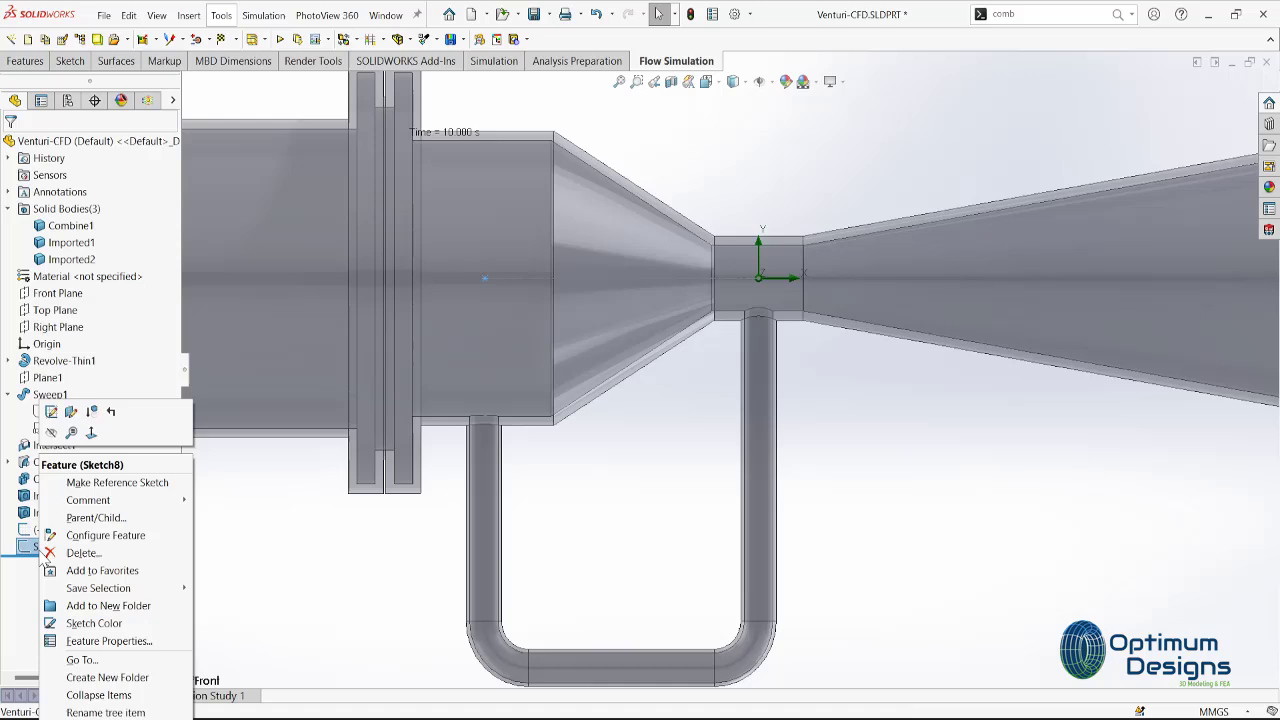
{"action": "left_click", "coordinate": [115, 652]}
{"action": "type", "text": "Point"}
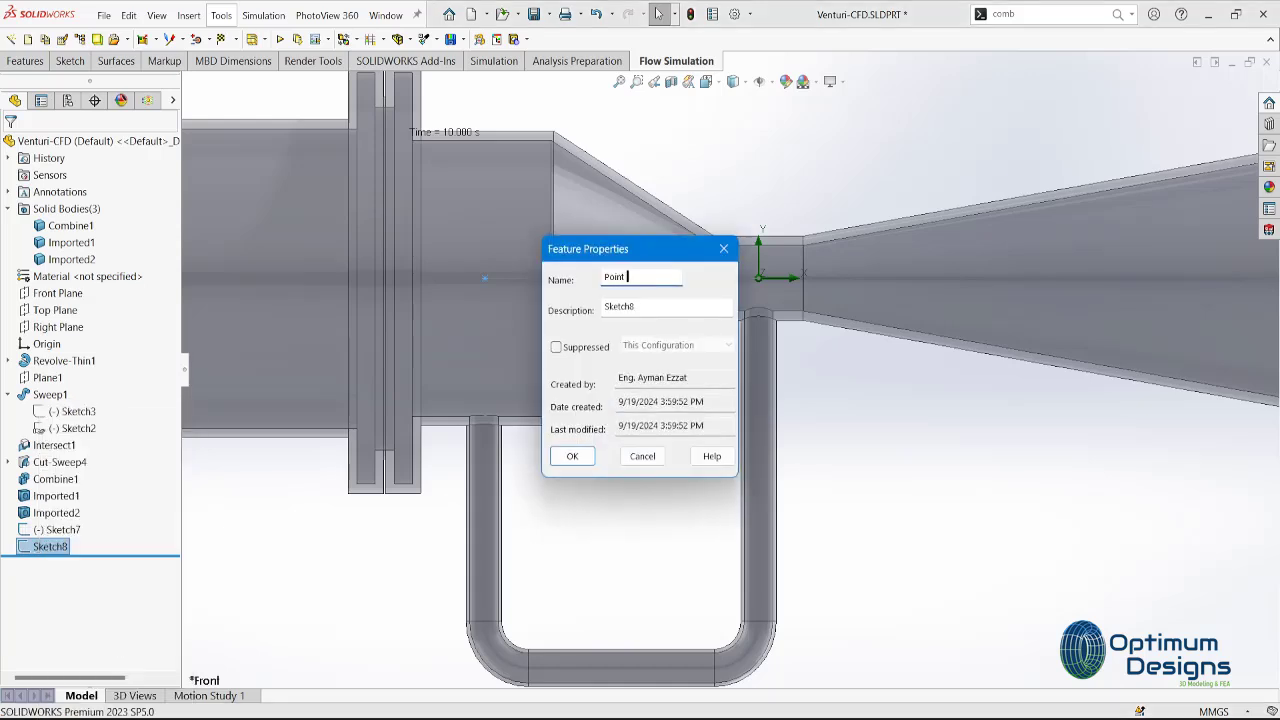
{"action": "type", "text": "1"}
{"action": "left_click", "coordinate": [572, 456]}
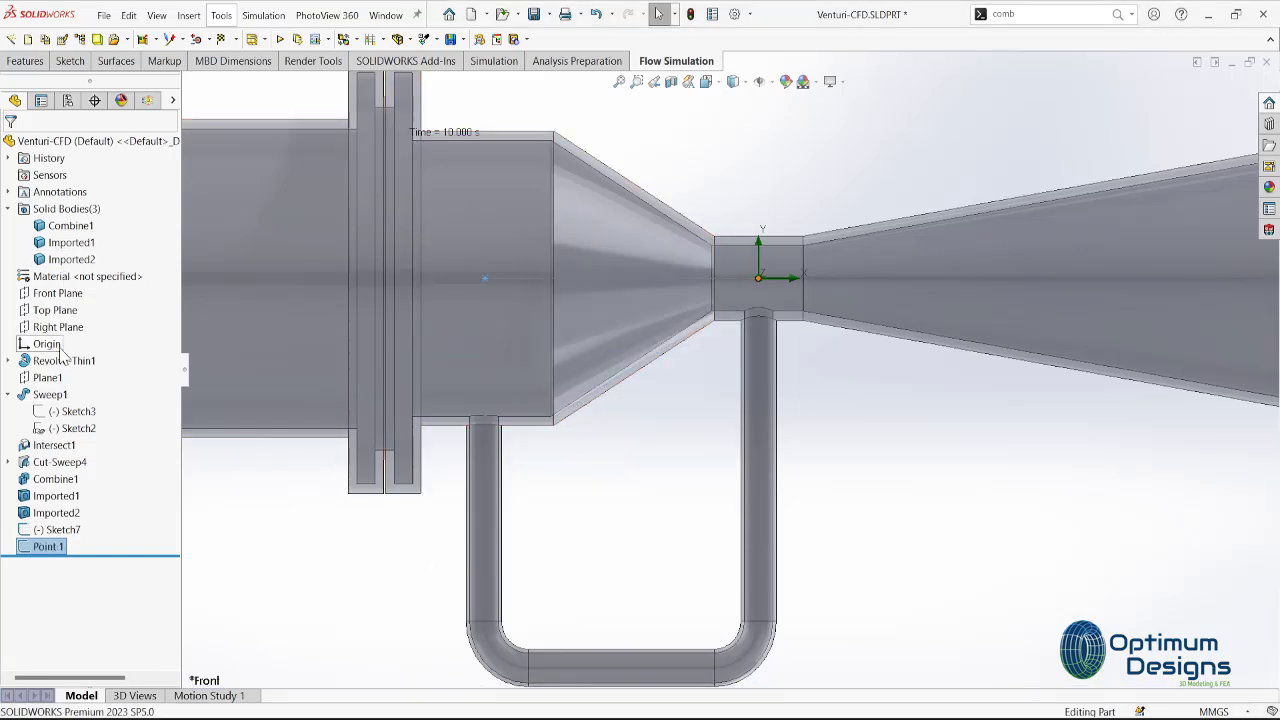
{"action": "right_click", "coordinate": [62, 296]}
Place a second sketch point at the throat origin and exit the sketch.
{"action": "left_click", "coordinate": [73, 274]}
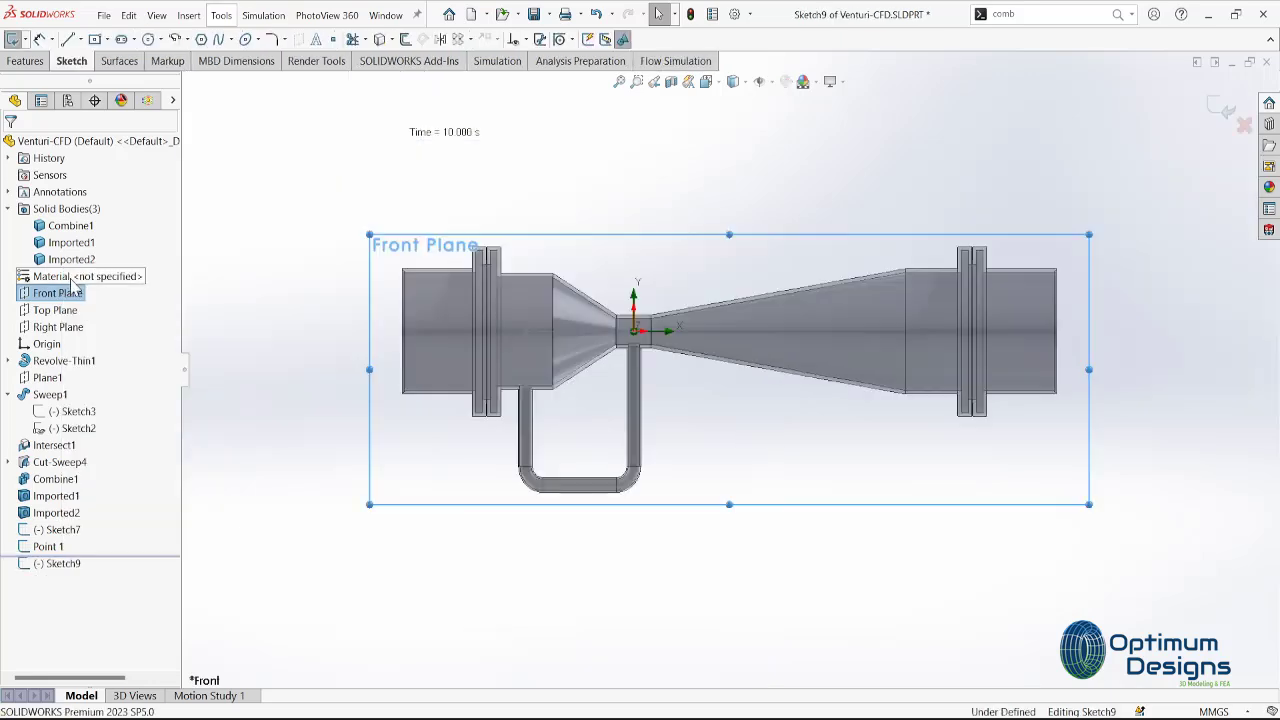
{"action": "left_click", "coordinate": [333, 39]}
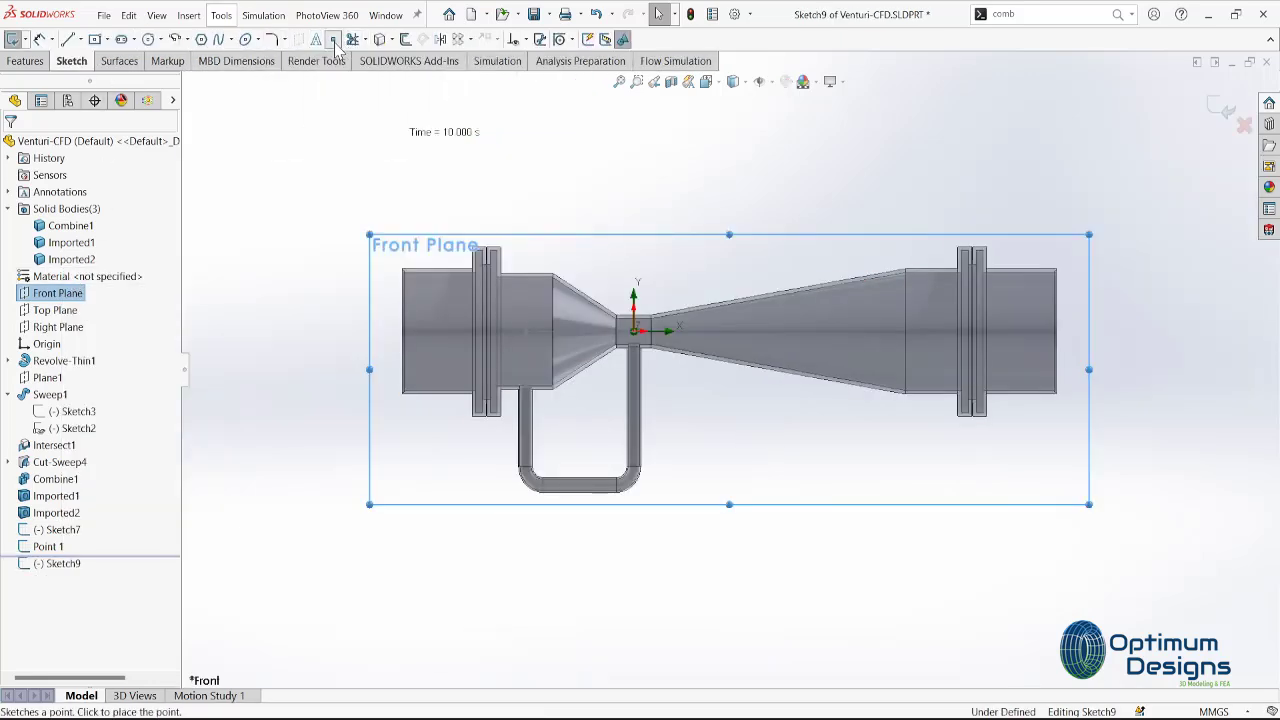
{"action": "scroll", "coordinate": [680, 315], "scroll_direction": "down", "scroll_amount": 5}
{"action": "scroll", "coordinate": [557, 451], "scroll_direction": "down", "scroll_amount": 3}
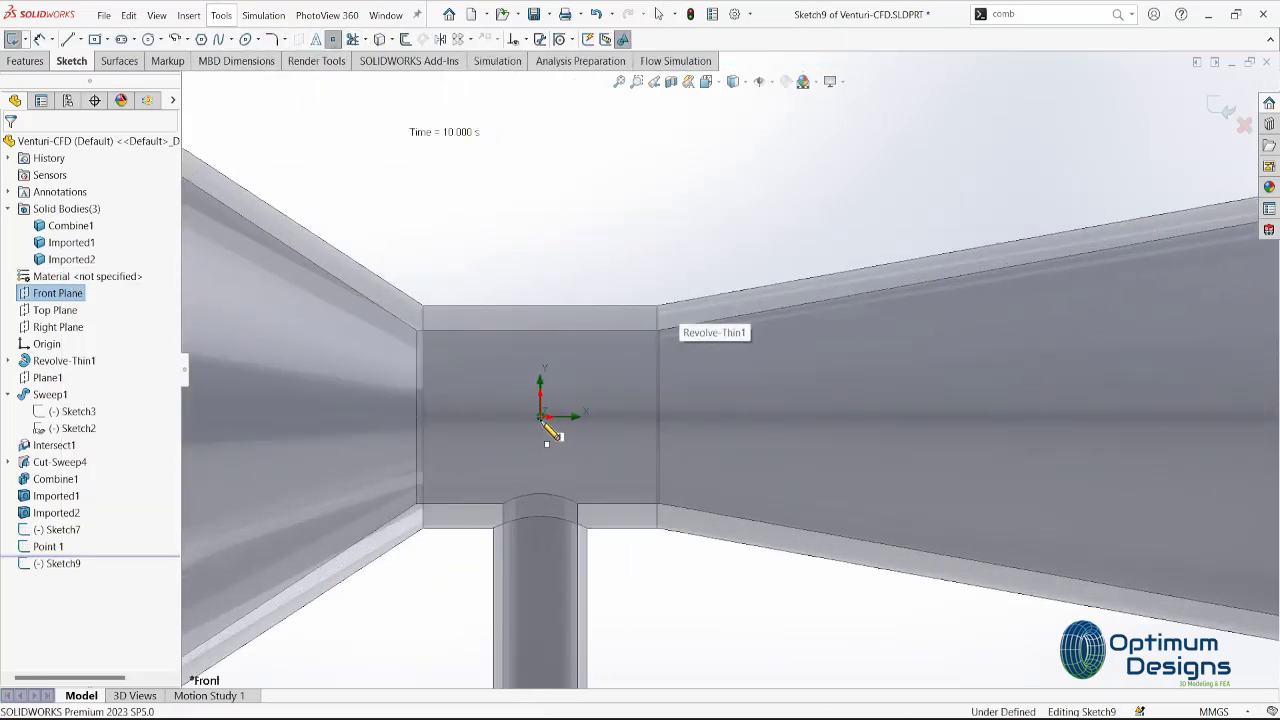
{"action": "left_click", "coordinate": [540, 417]}
{"action": "right_click", "coordinate": [541, 417]}
{"action": "left_click", "coordinate": [576, 423]}
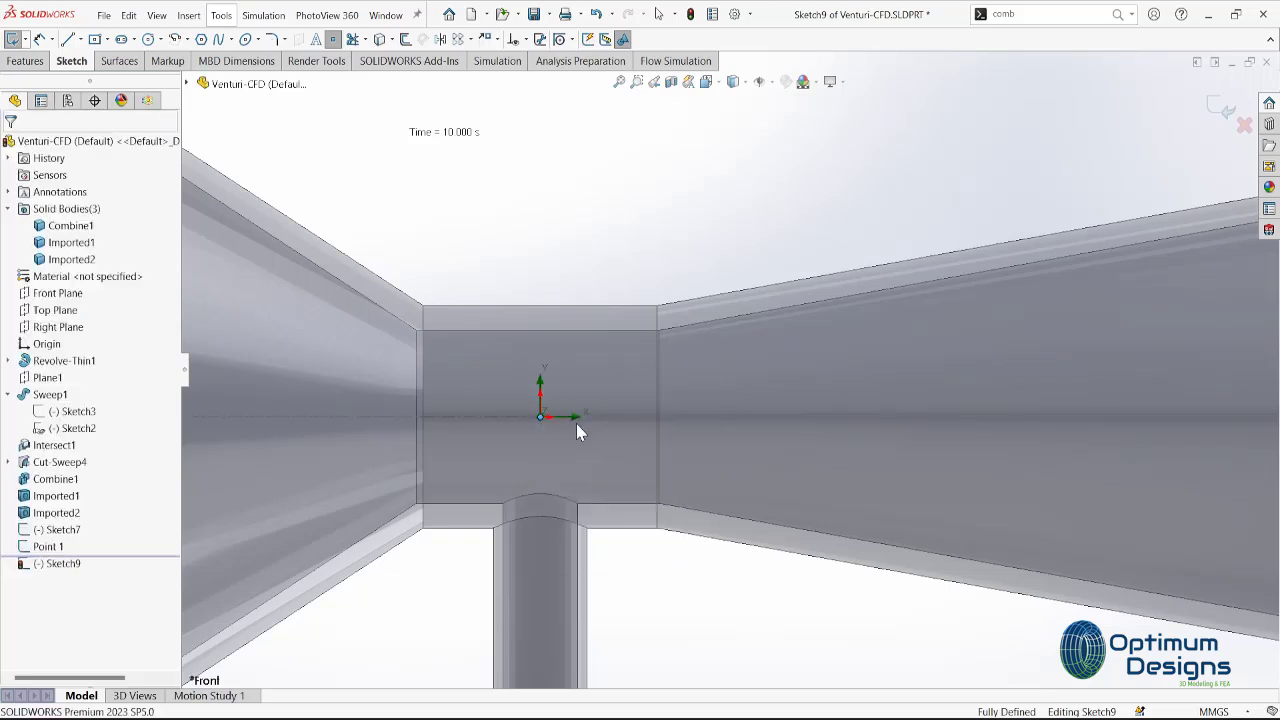
{"action": "left_click", "coordinate": [1214, 108]}
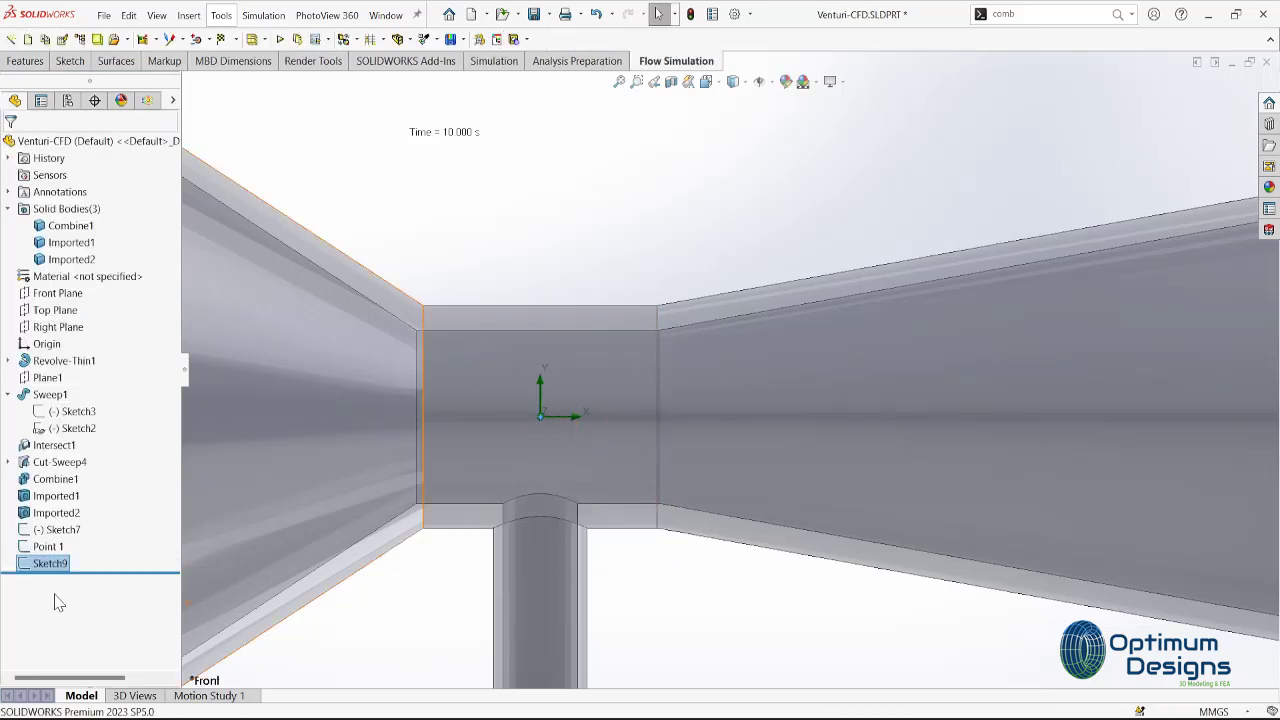
Rename Sketch9 to Point 2 and fit the venturi into the view.
{"action": "right_click", "coordinate": [57, 565]}
{"action": "left_click", "coordinate": [116, 641]}
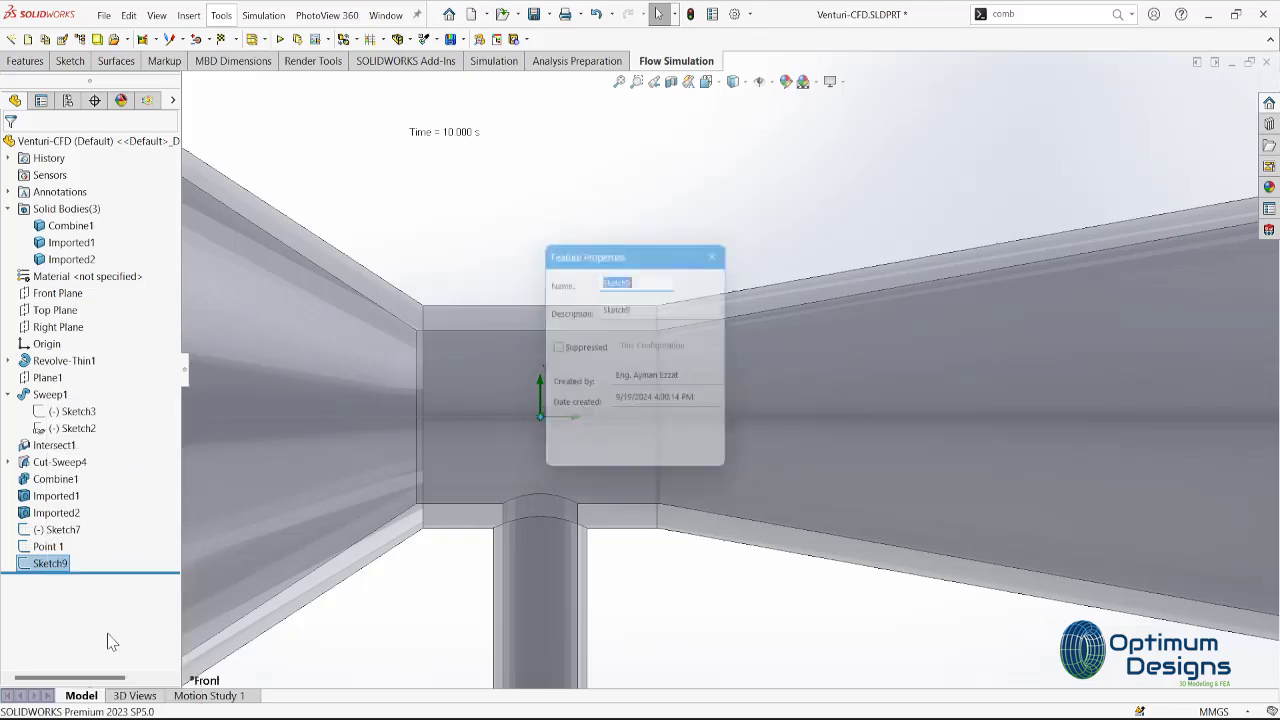
{"action": "type", "text": "Point 2"}
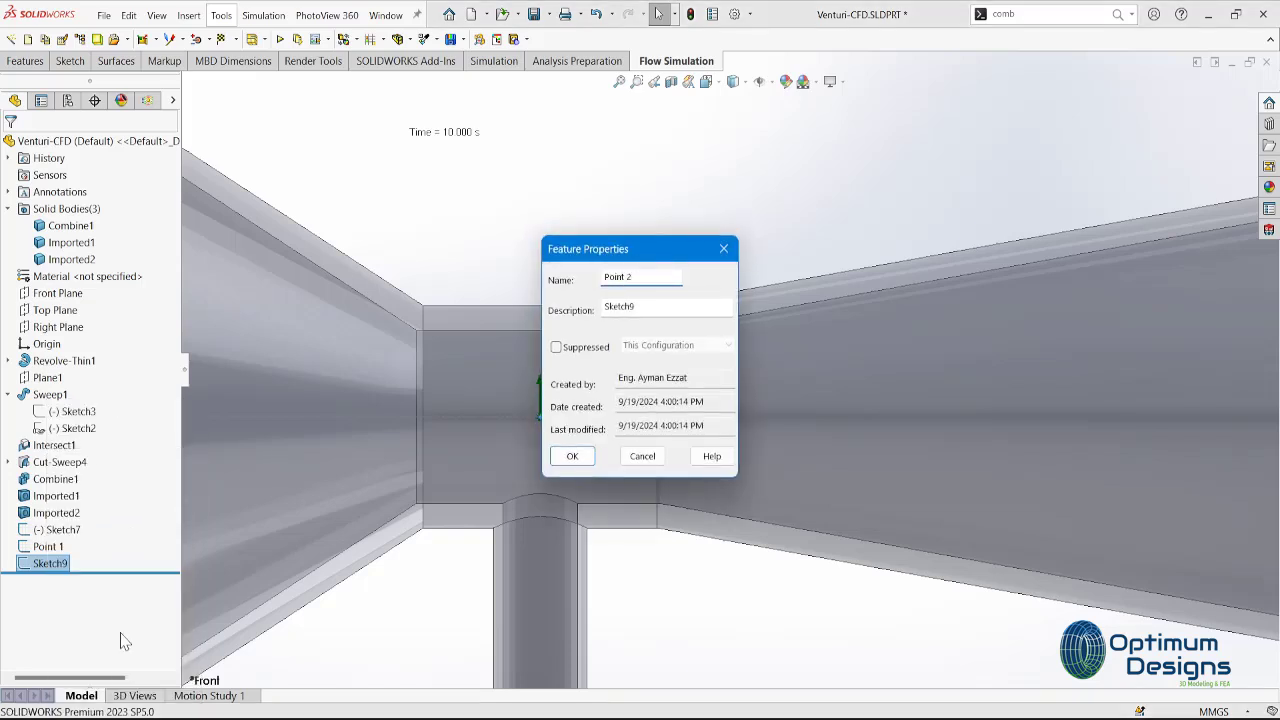
{"action": "left_click", "coordinate": [572, 456]}
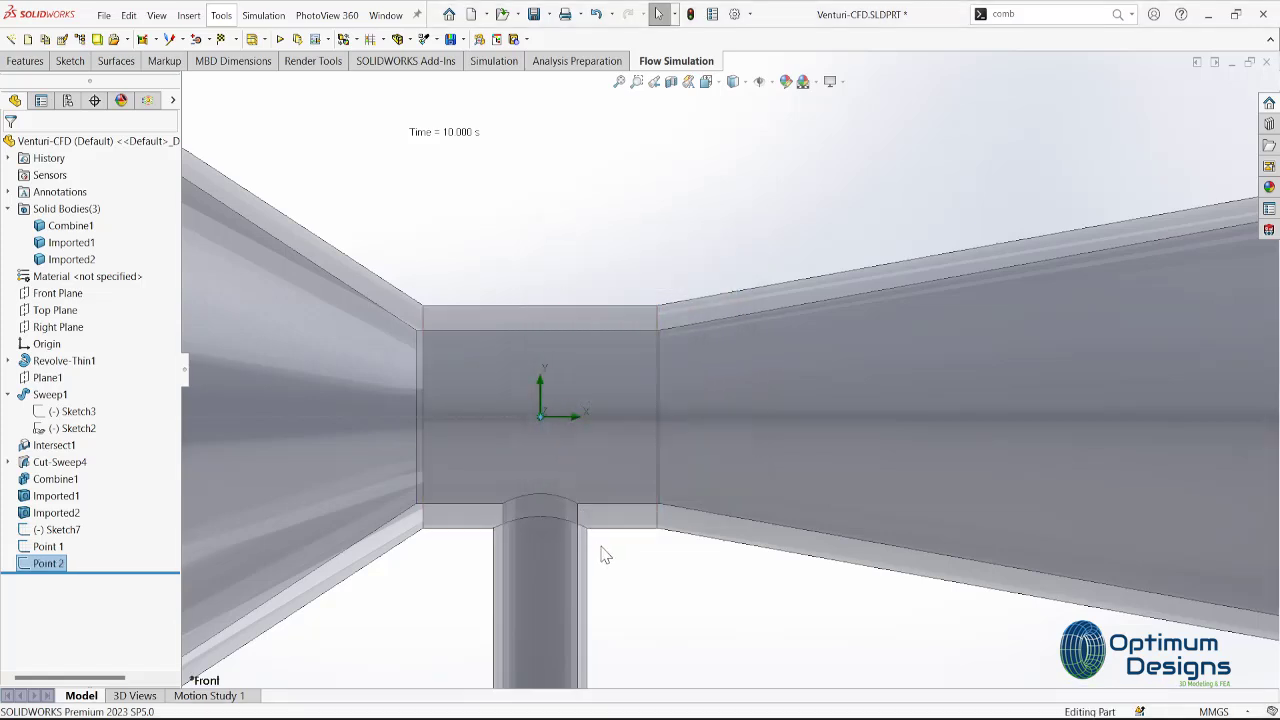
{"action": "key", "text": "z"}
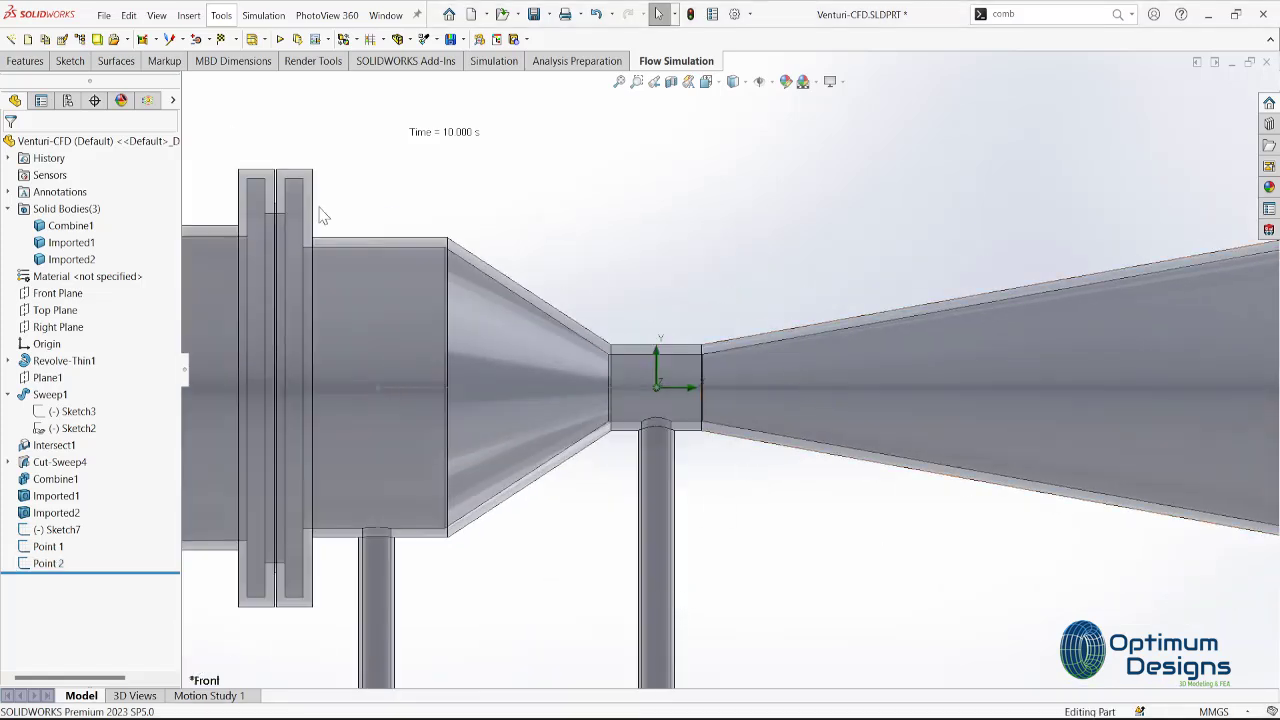
Add Static Pressure and Velocity (X) point goals at Point 1.
{"action": "left_click", "coordinate": [147, 102]}
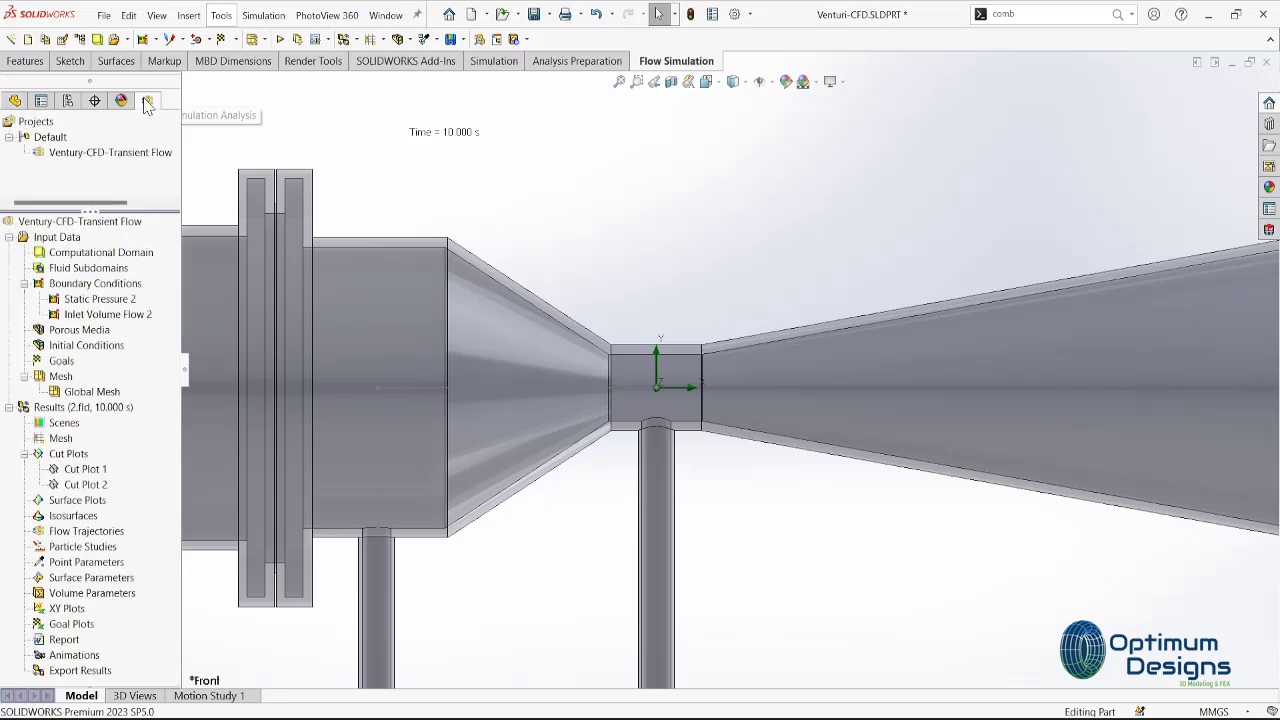
{"action": "right_click", "coordinate": [70, 362]}
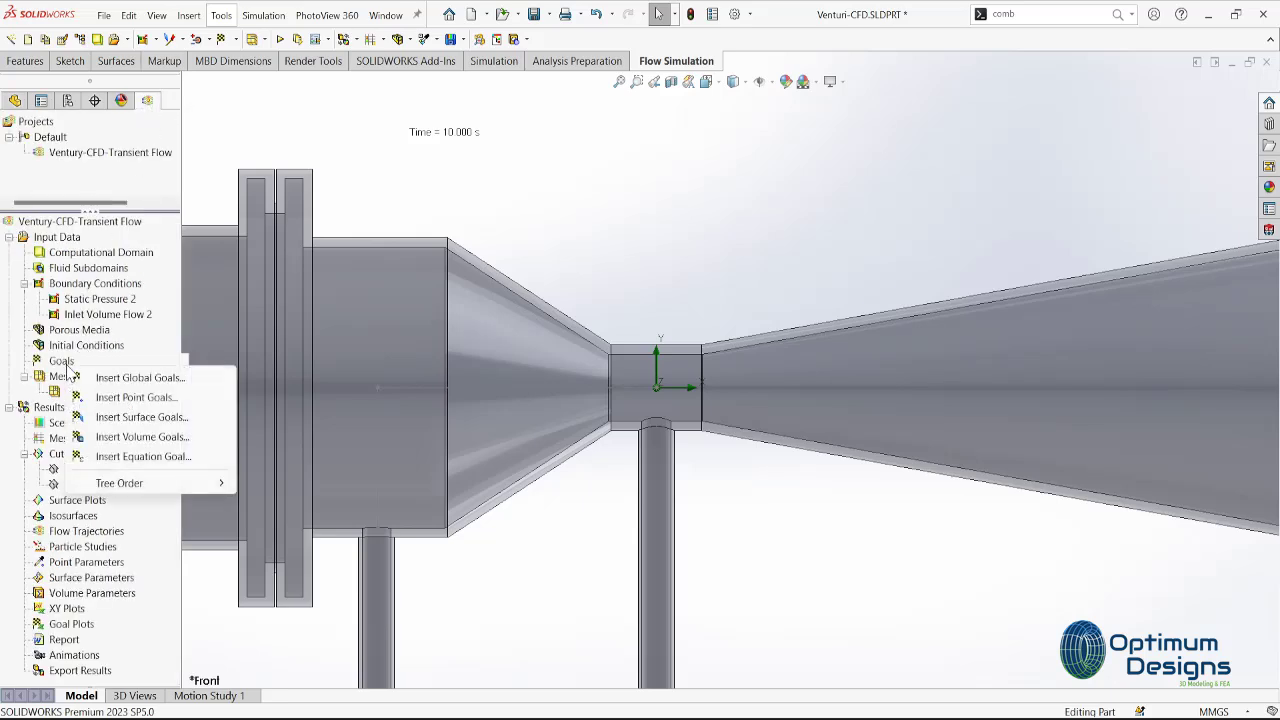
{"action": "left_click", "coordinate": [120, 398]}
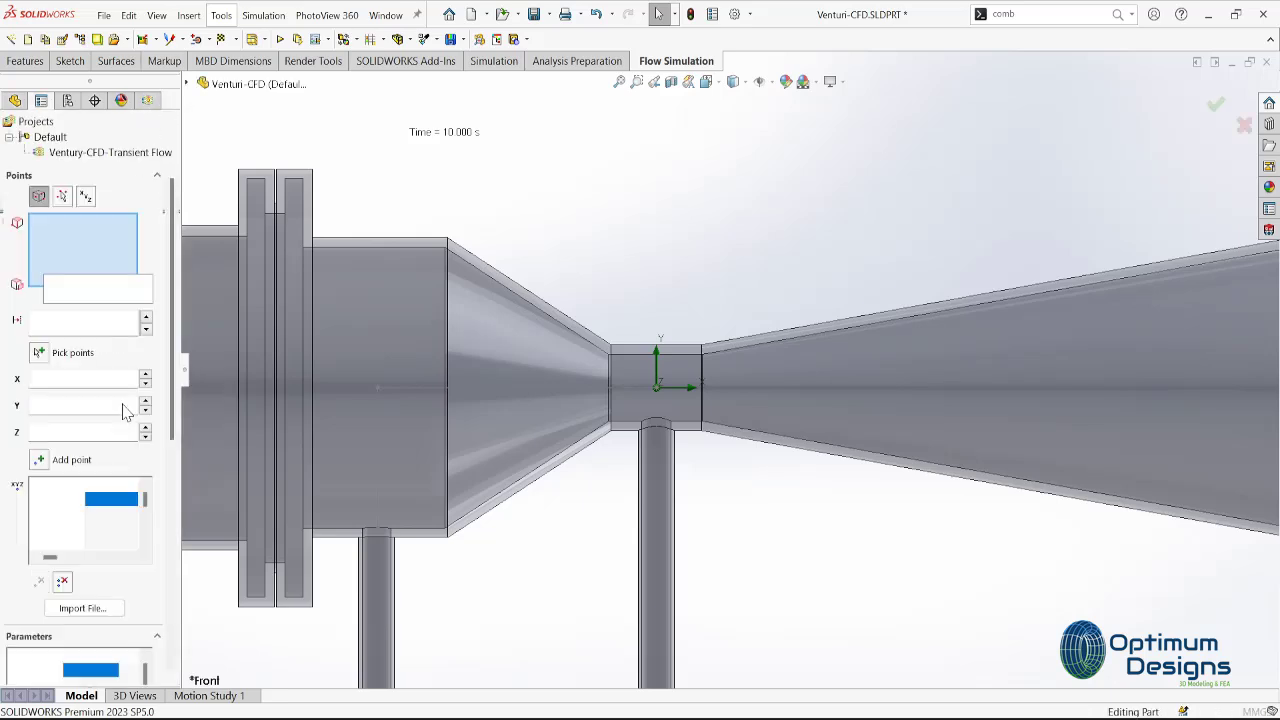
{"action": "right_click", "coordinate": [380, 398]}
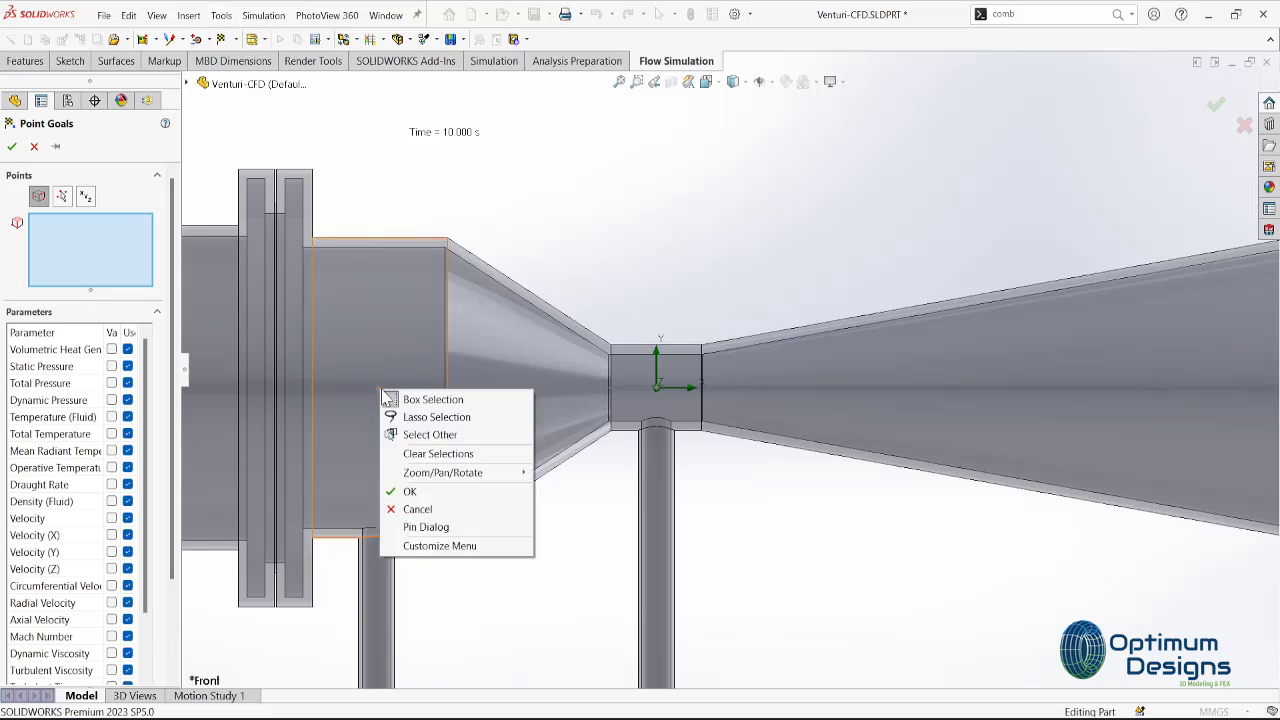
{"action": "left_click", "coordinate": [430, 434]}
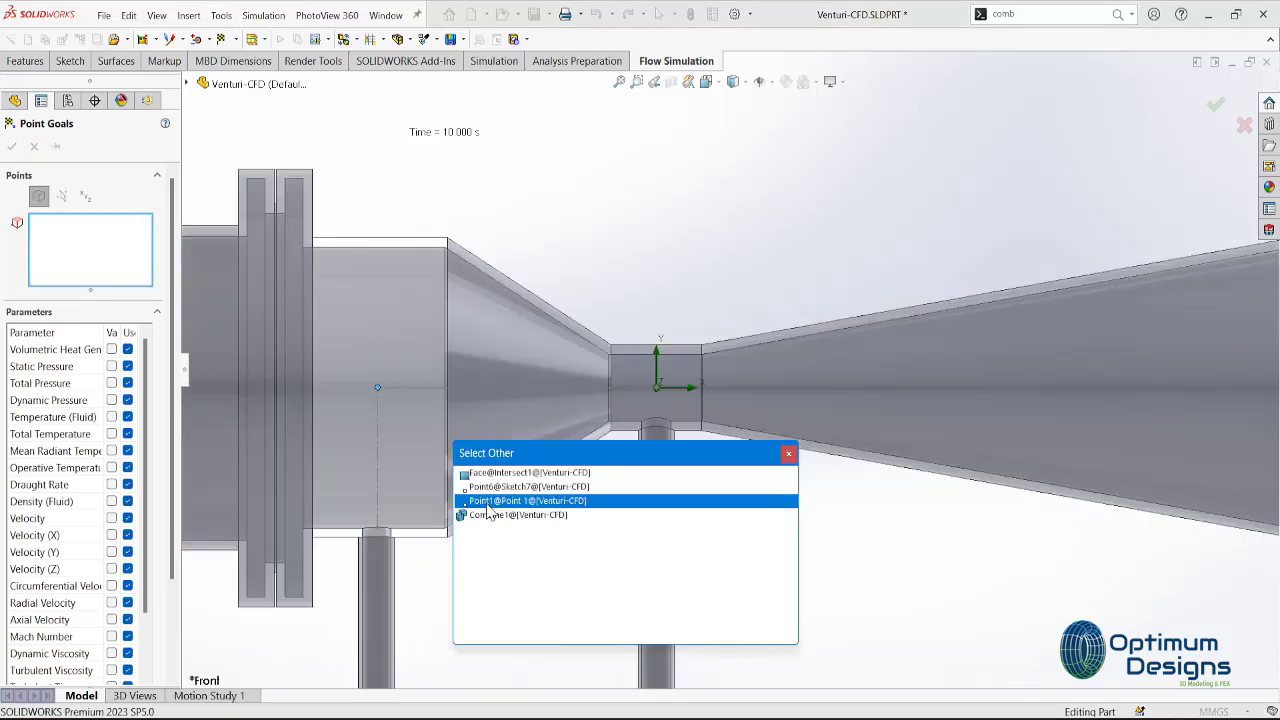
{"action": "left_click", "coordinate": [489, 501]}
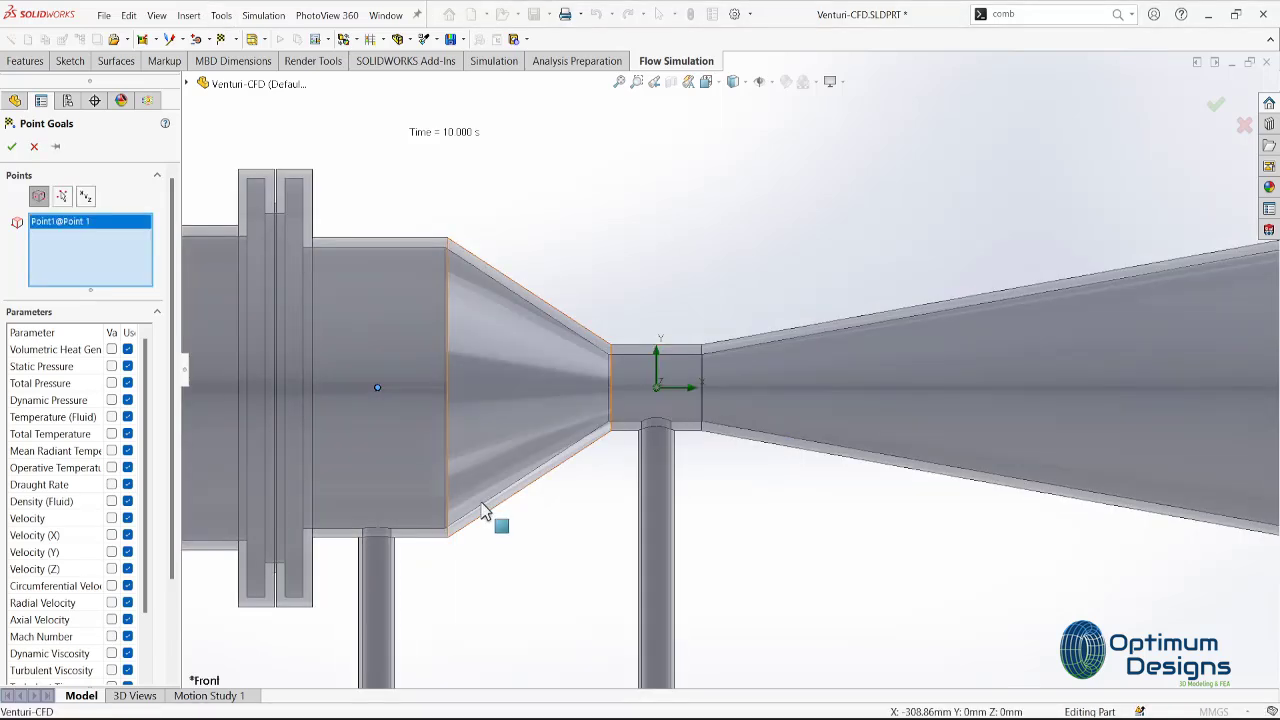
{"action": "left_click", "coordinate": [112, 366]}
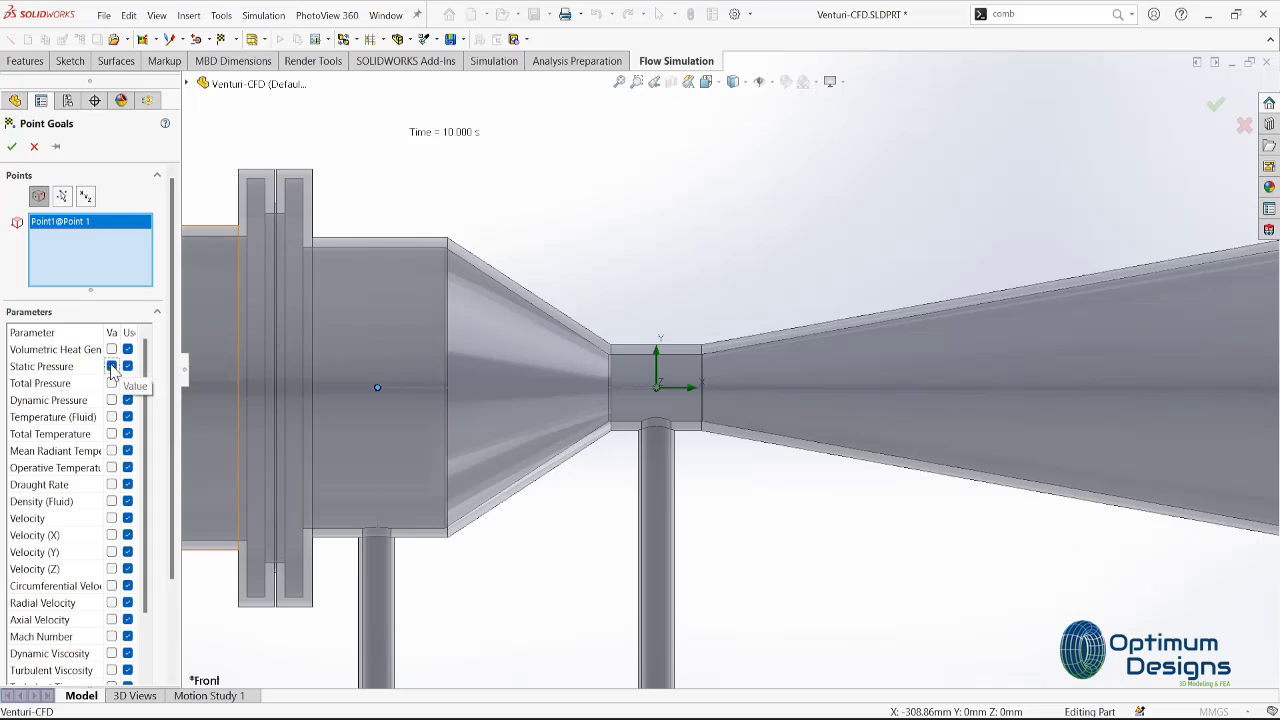
{"action": "left_click", "coordinate": [112, 535]}
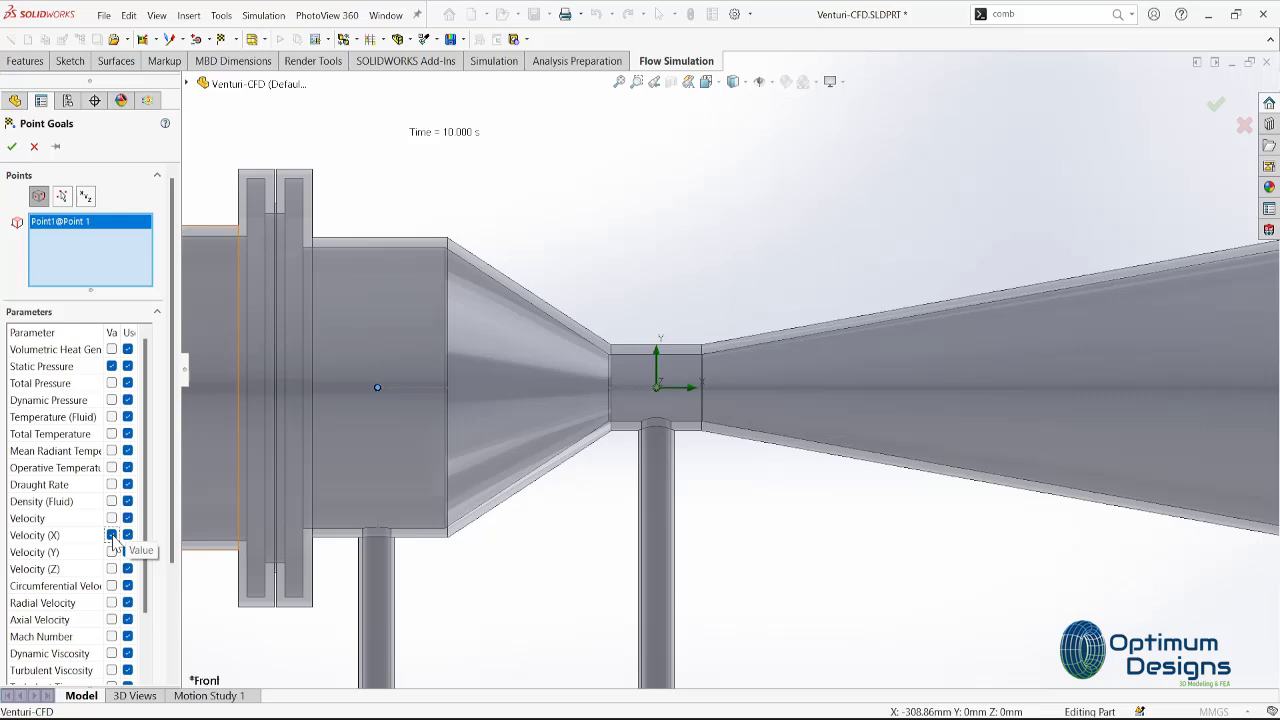
{"action": "left_click", "coordinate": [12, 146]}
Rename the Point 1 velocity goal to PG Velocity (X) 1.
{"action": "right_click", "coordinate": [122, 392]}
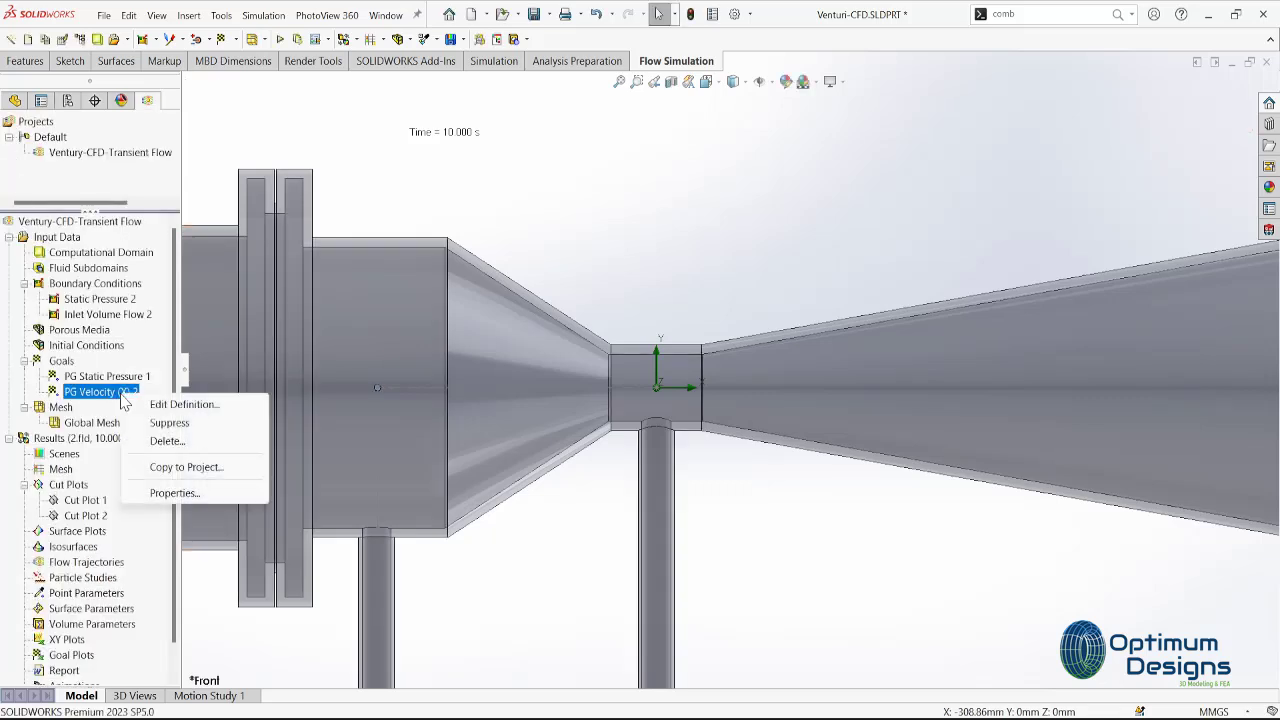
{"action": "left_click", "coordinate": [182, 490]}
{"action": "type", "text": "PG Velocity (X) 1"}
{"action": "left_click", "coordinate": [690, 308]}
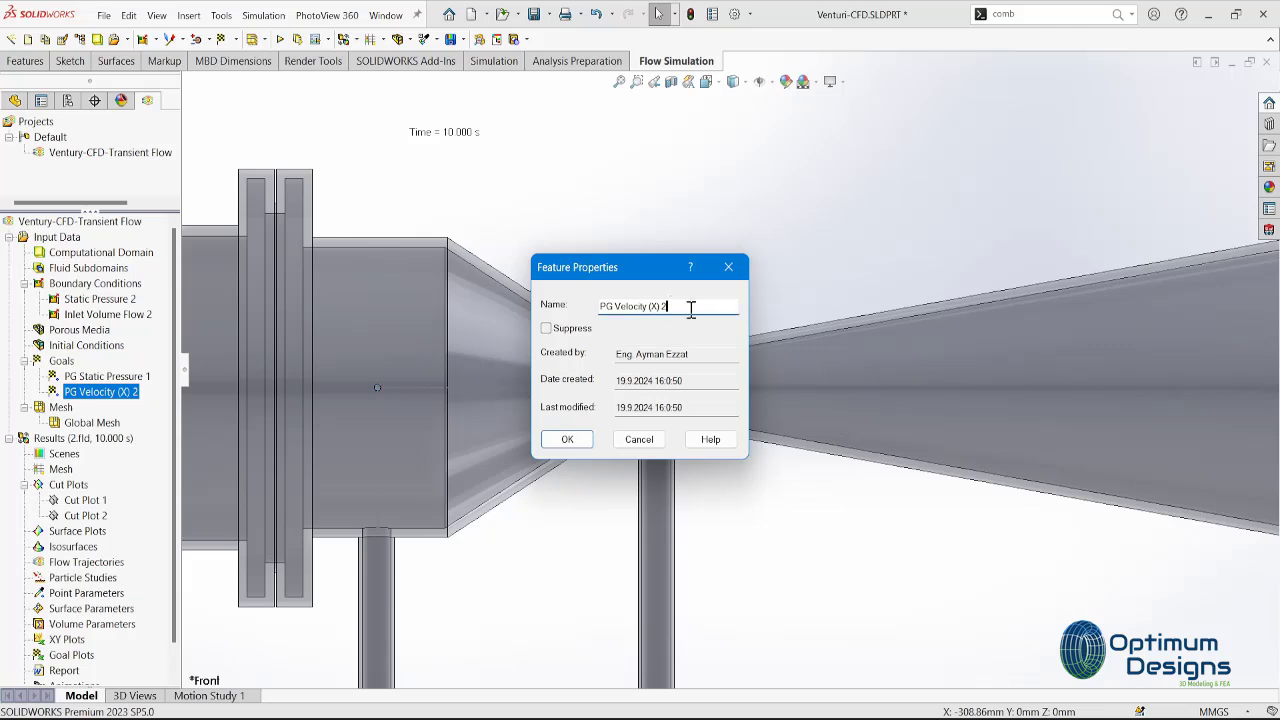
{"action": "left_click", "coordinate": [567, 439]}
Add Static Pressure and Velocity (X) point goals at Point 2 in the throat.
{"action": "right_click", "coordinate": [48, 364]}
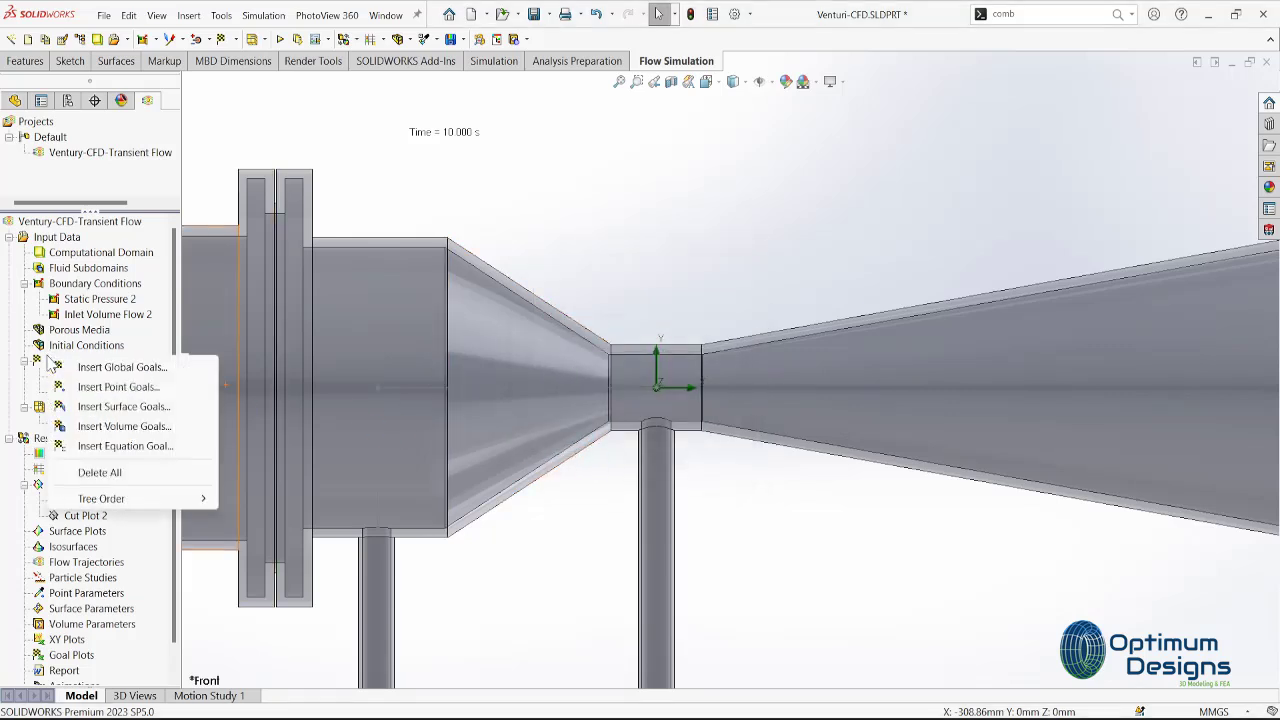
{"action": "left_click", "coordinate": [100, 387]}
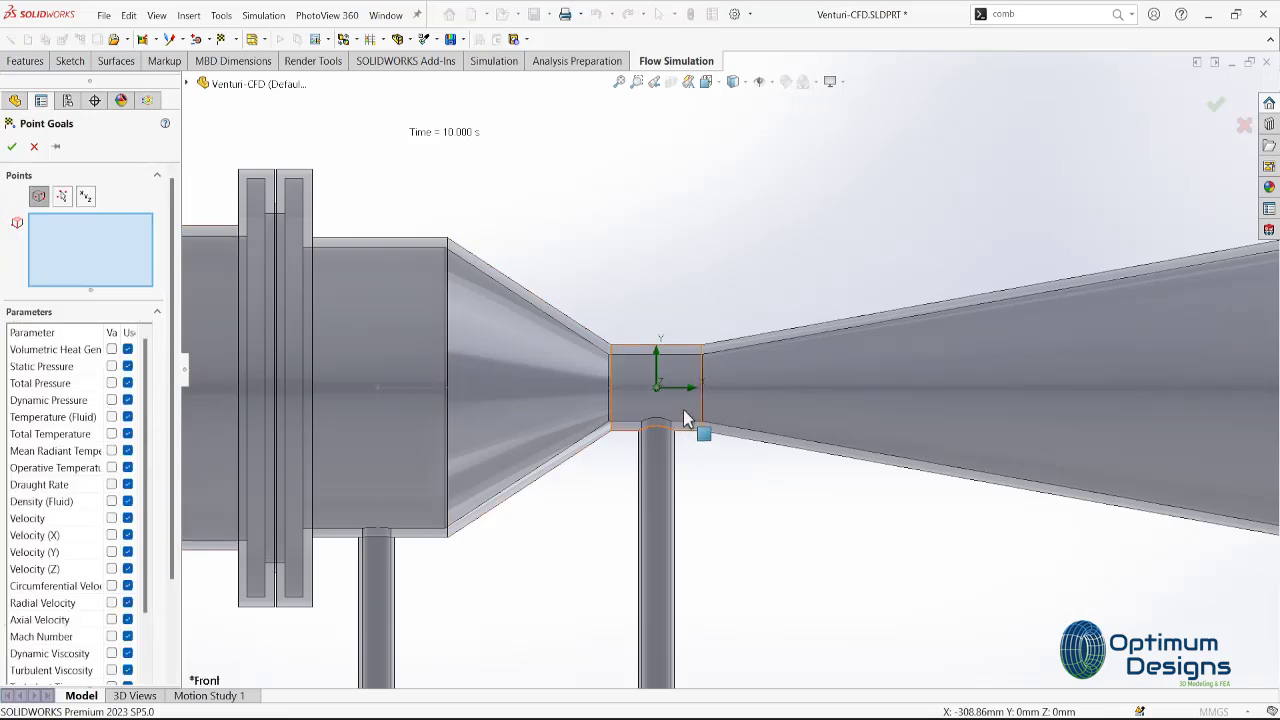
{"action": "right_click", "coordinate": [656, 390]}
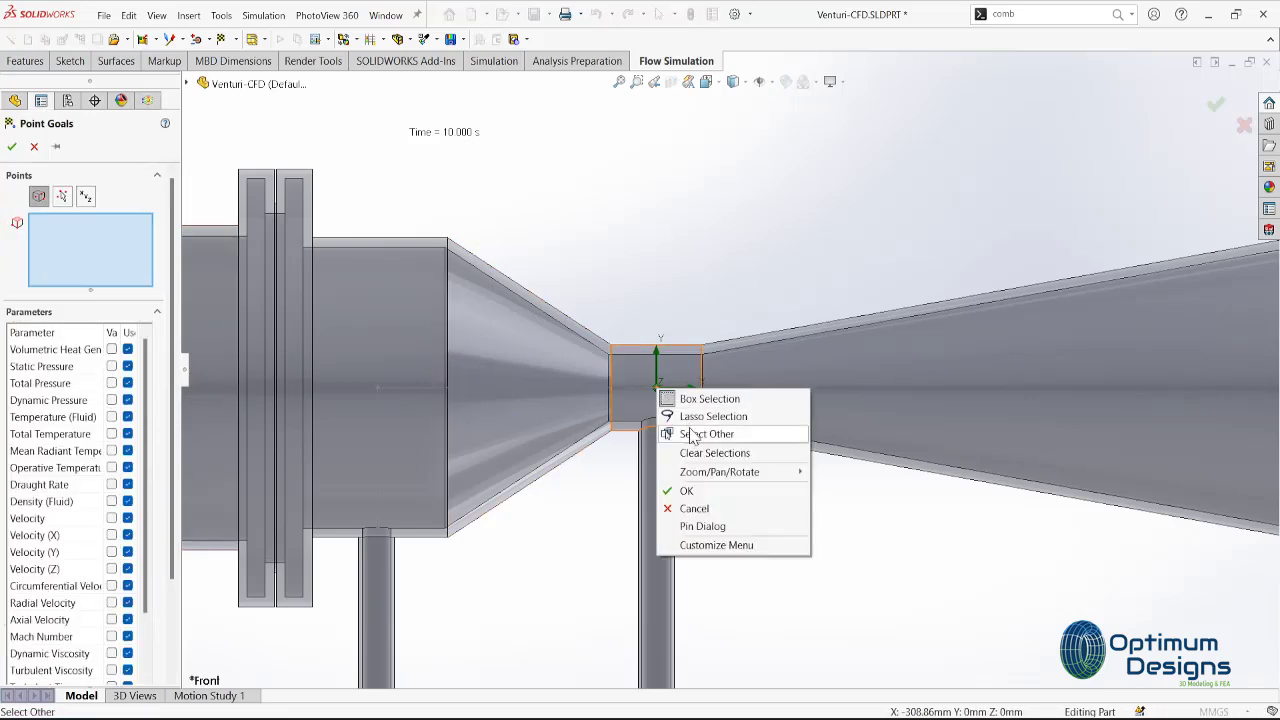
{"action": "left_click", "coordinate": [690, 434]}
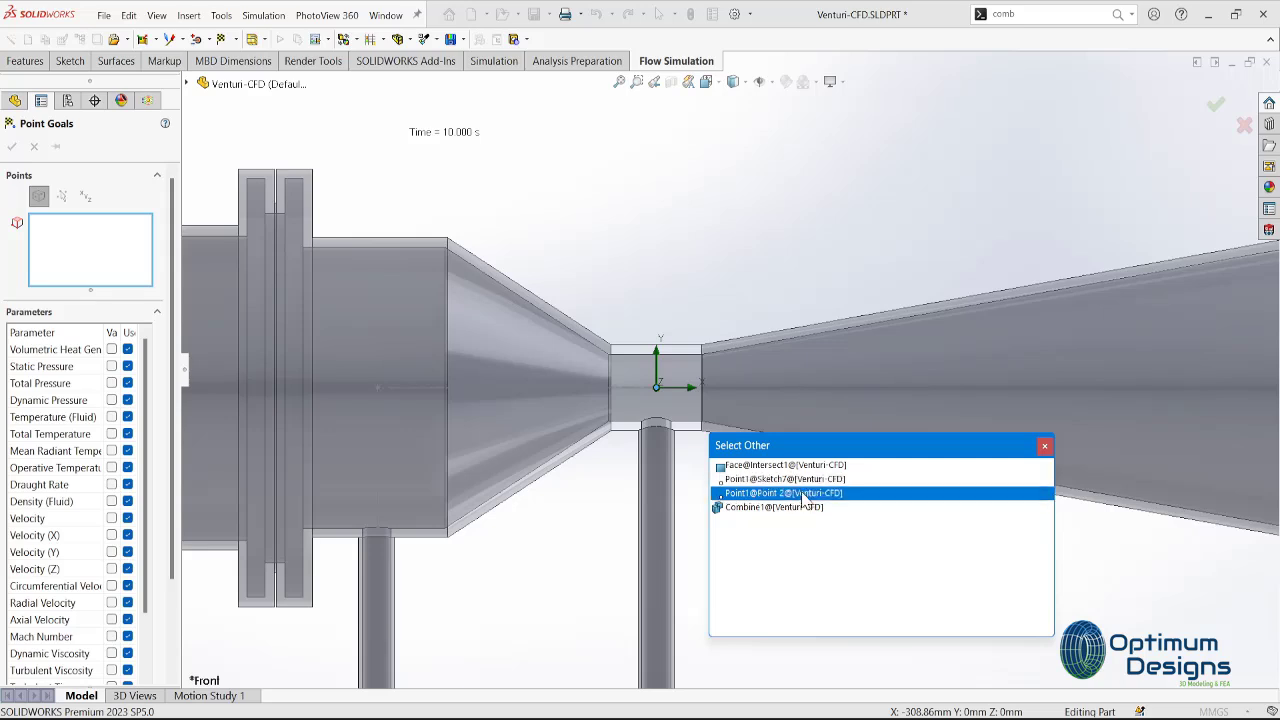
{"action": "left_click", "coordinate": [804, 492]}
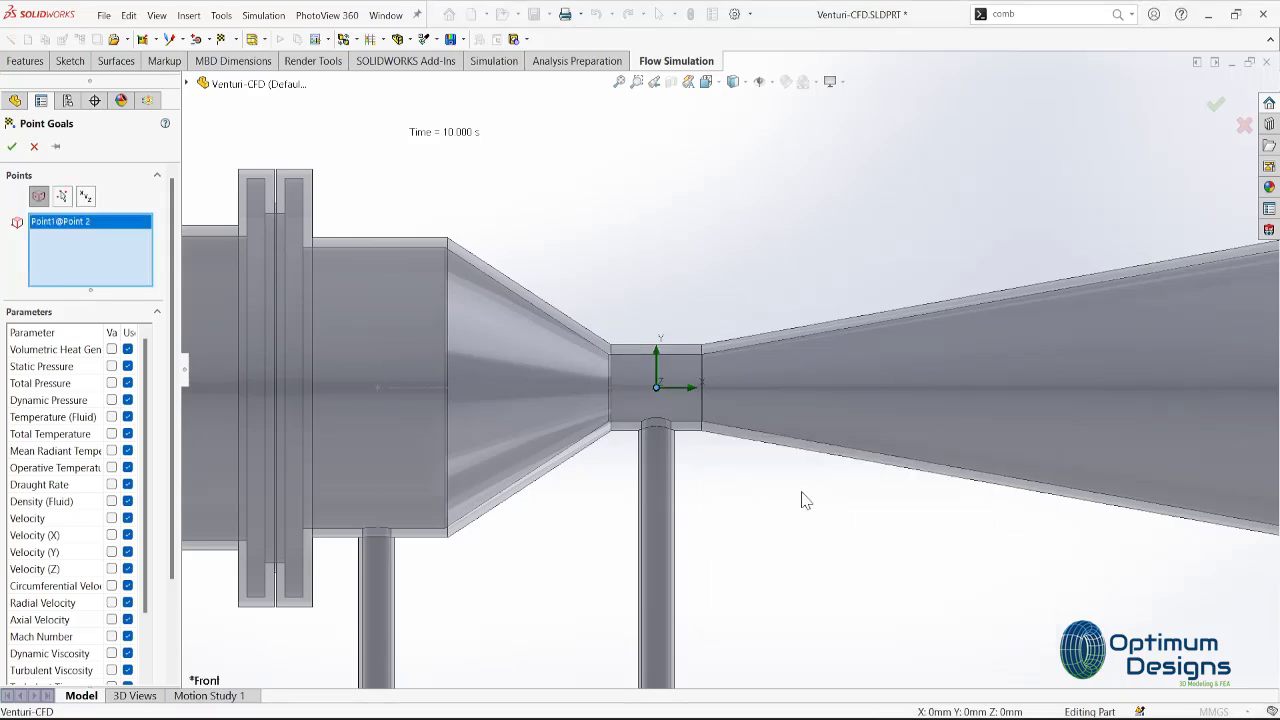
{"action": "left_click", "coordinate": [111, 366]}
{"action": "left_click", "coordinate": [111, 535]}
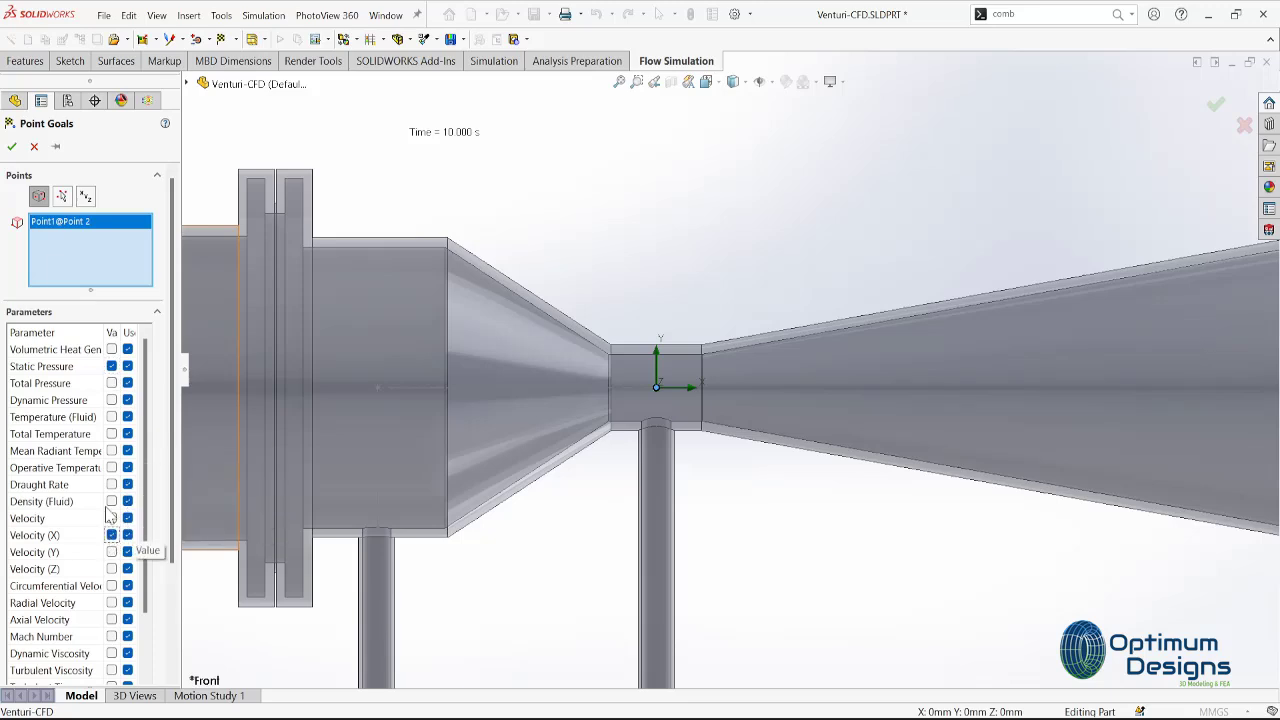
{"action": "left_click", "coordinate": [12, 146]}
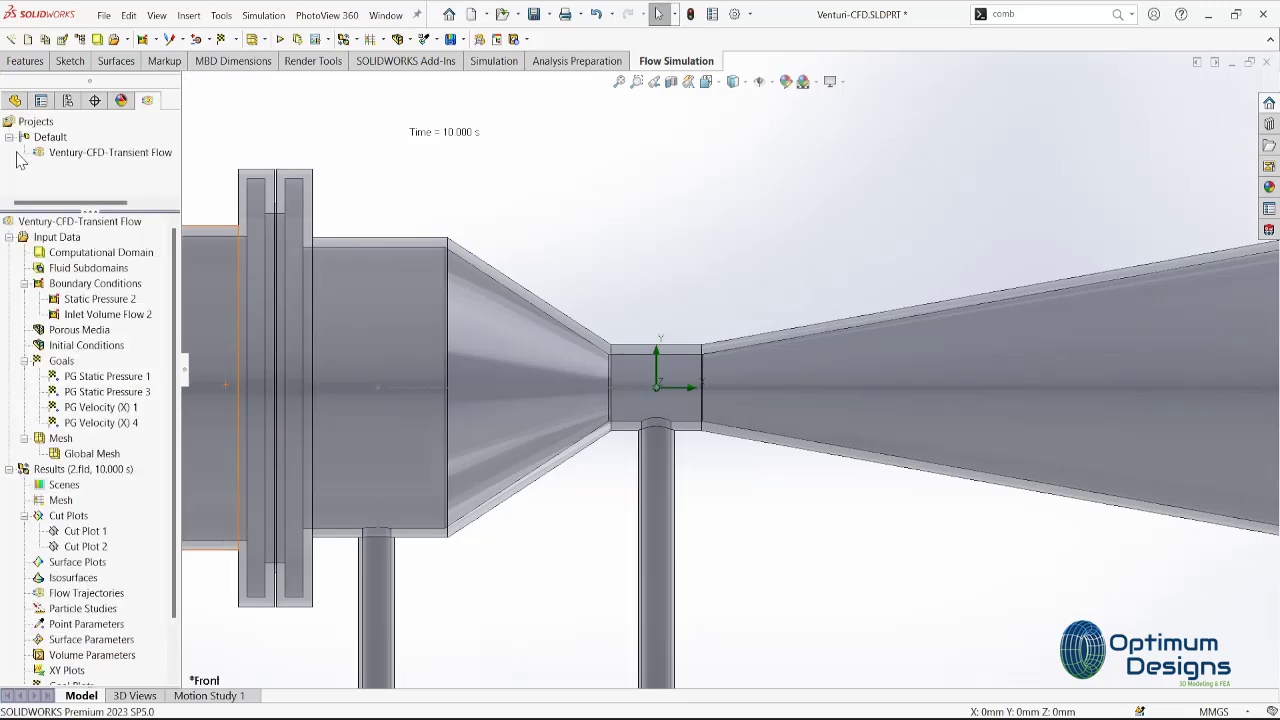
Rename PG Velocity (X) 4 to PG Velocity (X) 2 and PG Static Pressure 3 to PG Static Pressure 2.
{"action": "right_click", "coordinate": [112, 426]}
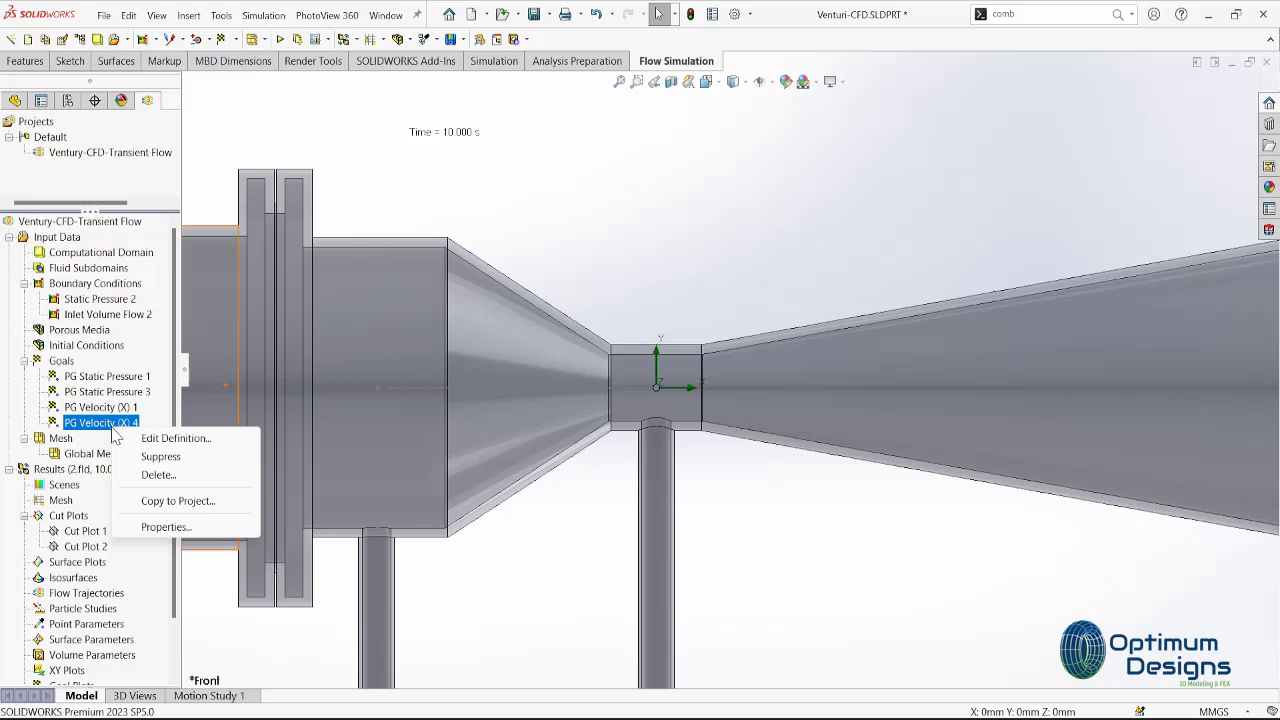
{"action": "left_click", "coordinate": [164, 527]}
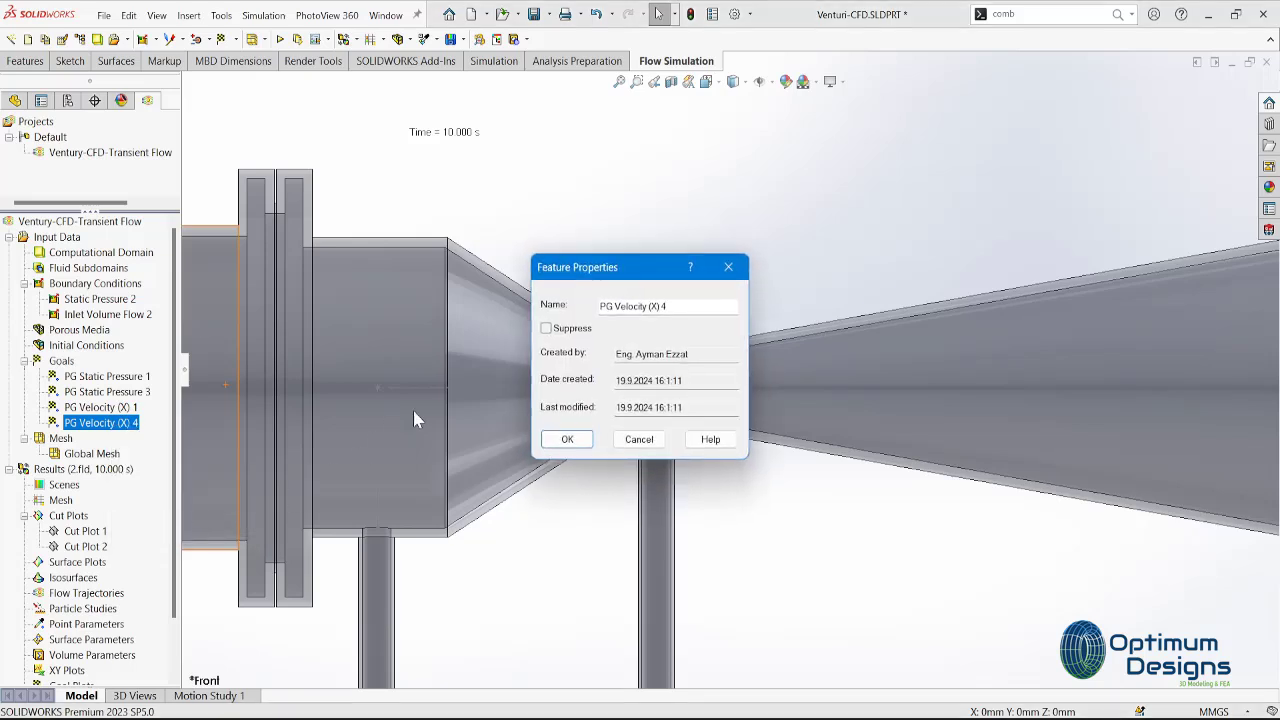
{"action": "left_click", "coordinate": [677, 311]}
{"action": "type", "text": "2"}
{"action": "left_click", "coordinate": [567, 439]}
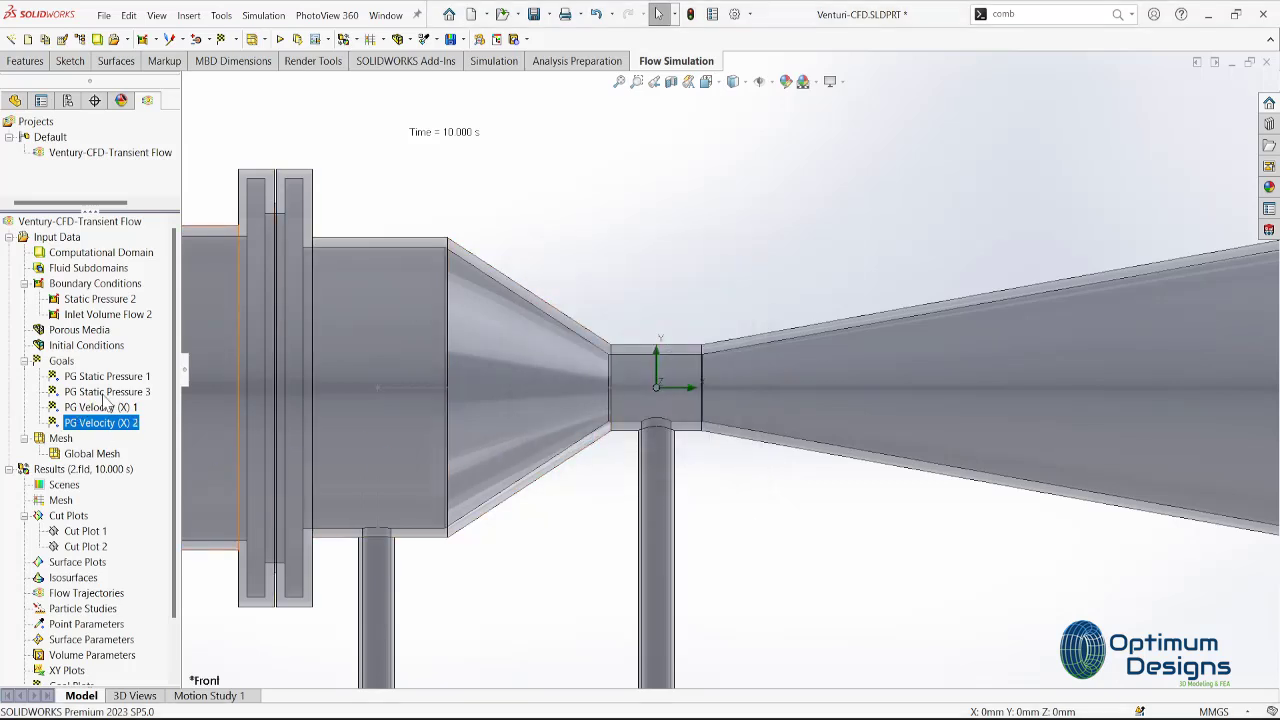
{"action": "right_click", "coordinate": [106, 397]}
{"action": "left_click", "coordinate": [157, 493]}
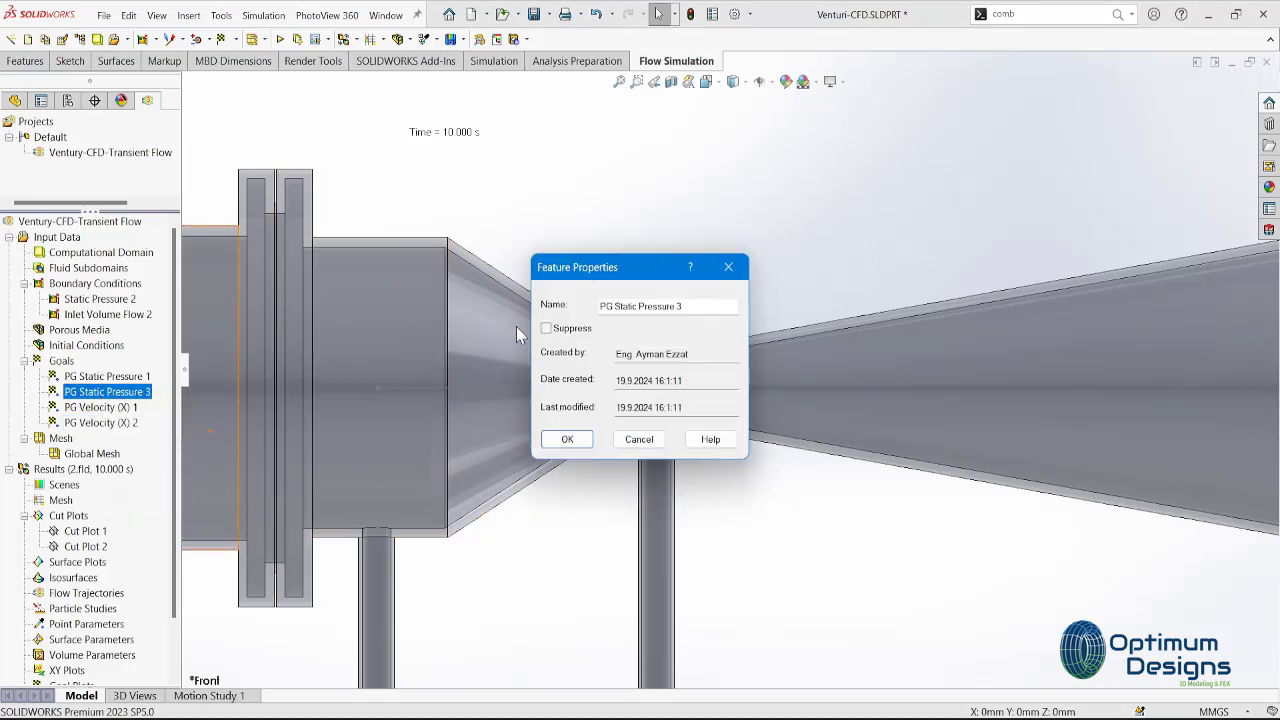
{"action": "left_click", "coordinate": [704, 304]}
{"action": "type", "text": "2"}
{"action": "left_click", "coordinate": [577, 436]}
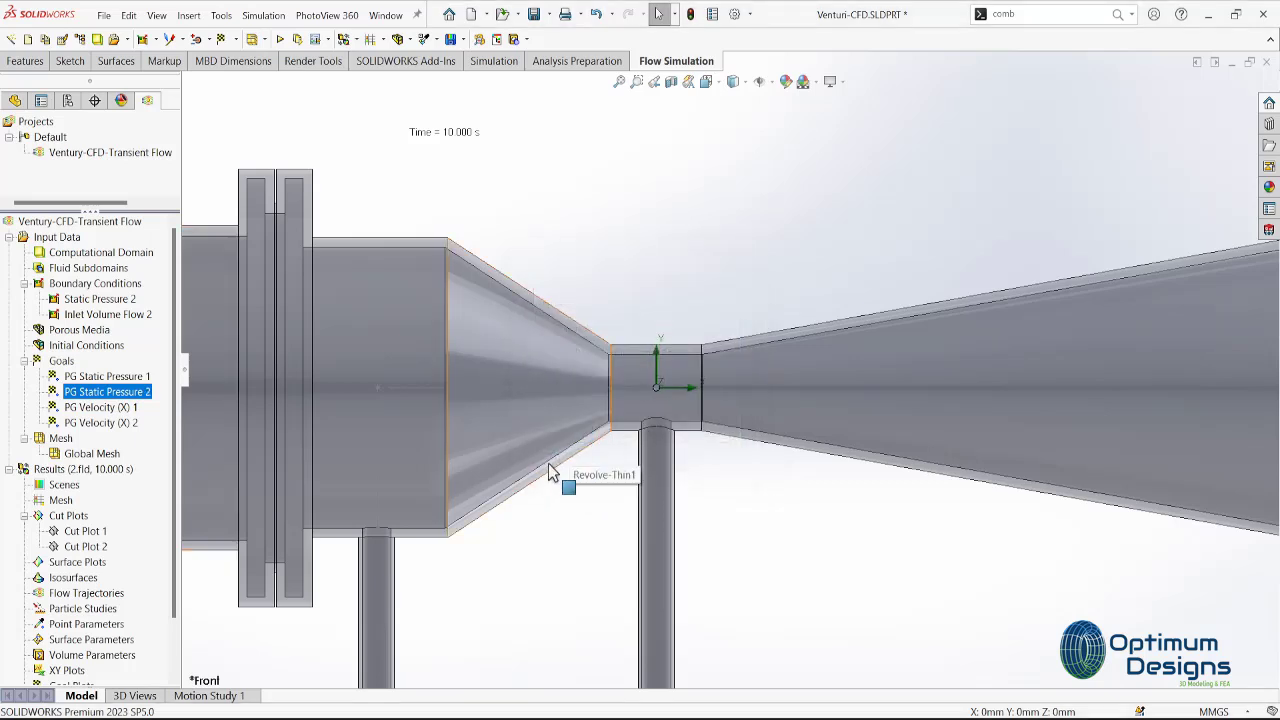
{"action": "key", "text": "f"}
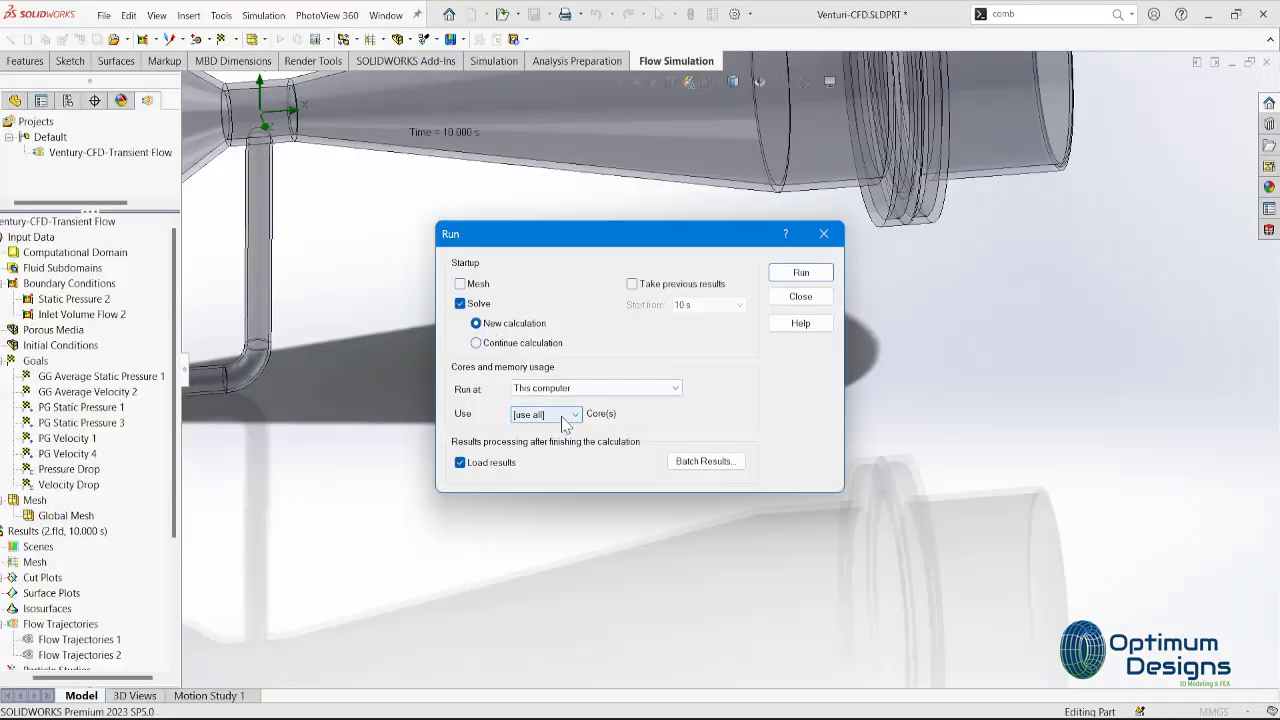
Pick the solver core count, run the Ventury-CFD-Transient Flow calculation, and zoom to fit.
{"action": "left_click", "coordinate": [558, 414]}
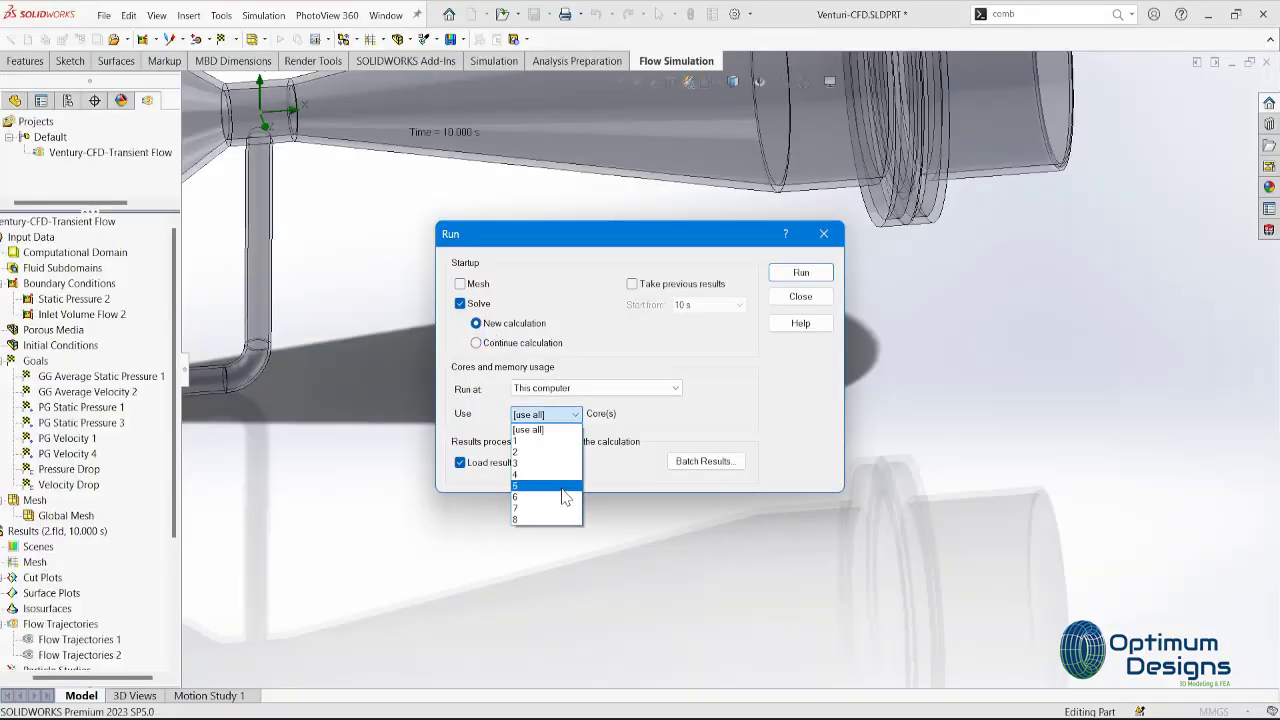
{"action": "left_click", "coordinate": [565, 519]}
{"action": "left_click", "coordinate": [803, 273]}
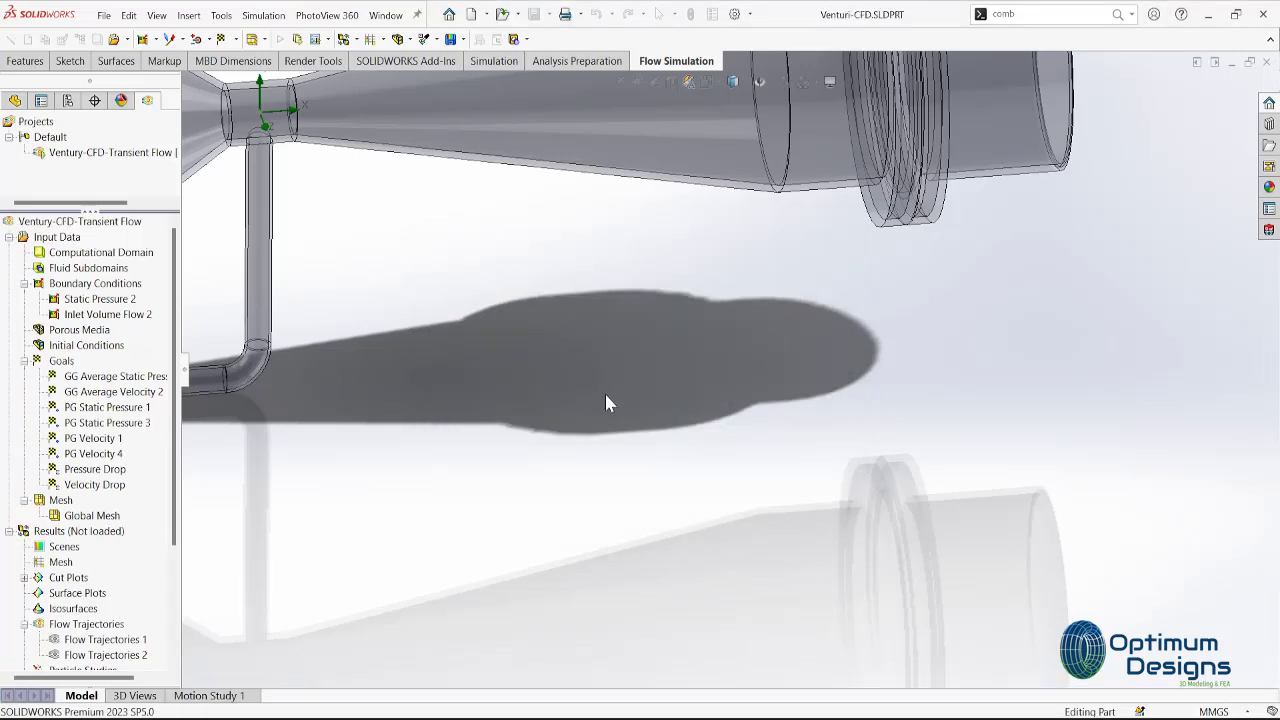
{"action": "key", "text": "XF86AudioMute"}
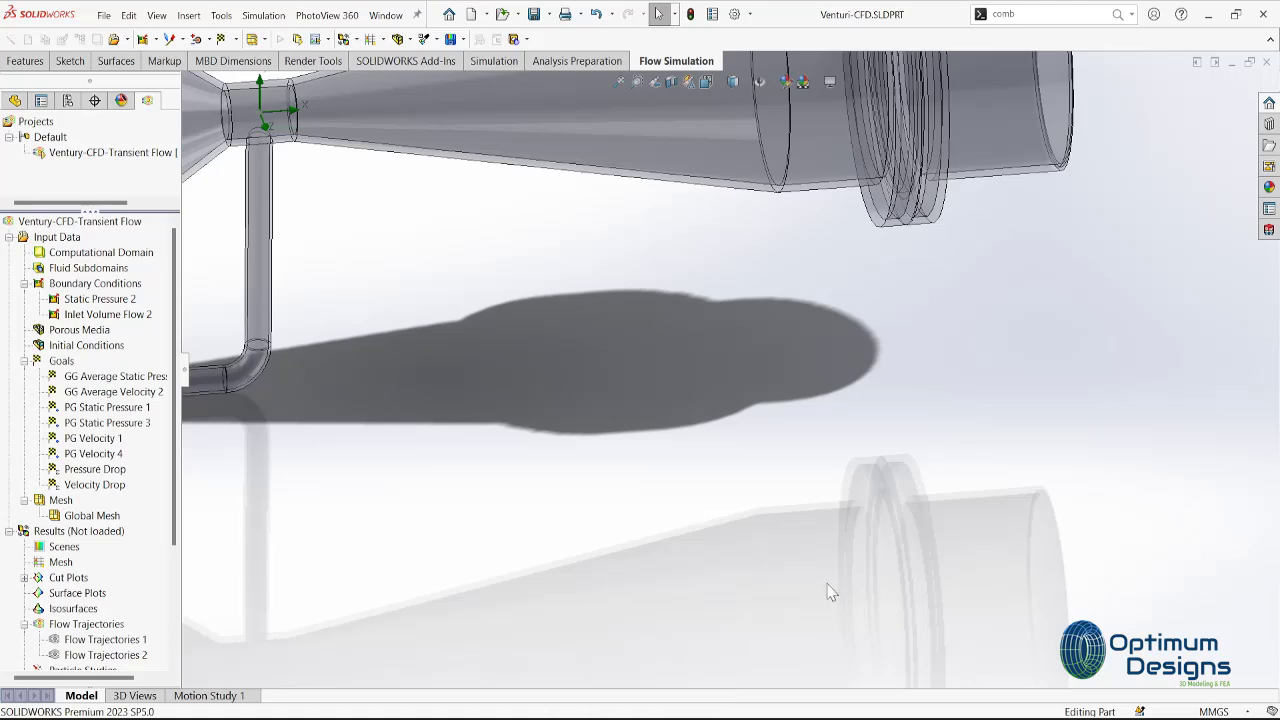
{"action": "key", "text": "z"}
{"action": "mouse_move", "coordinate": [1017, 710]}
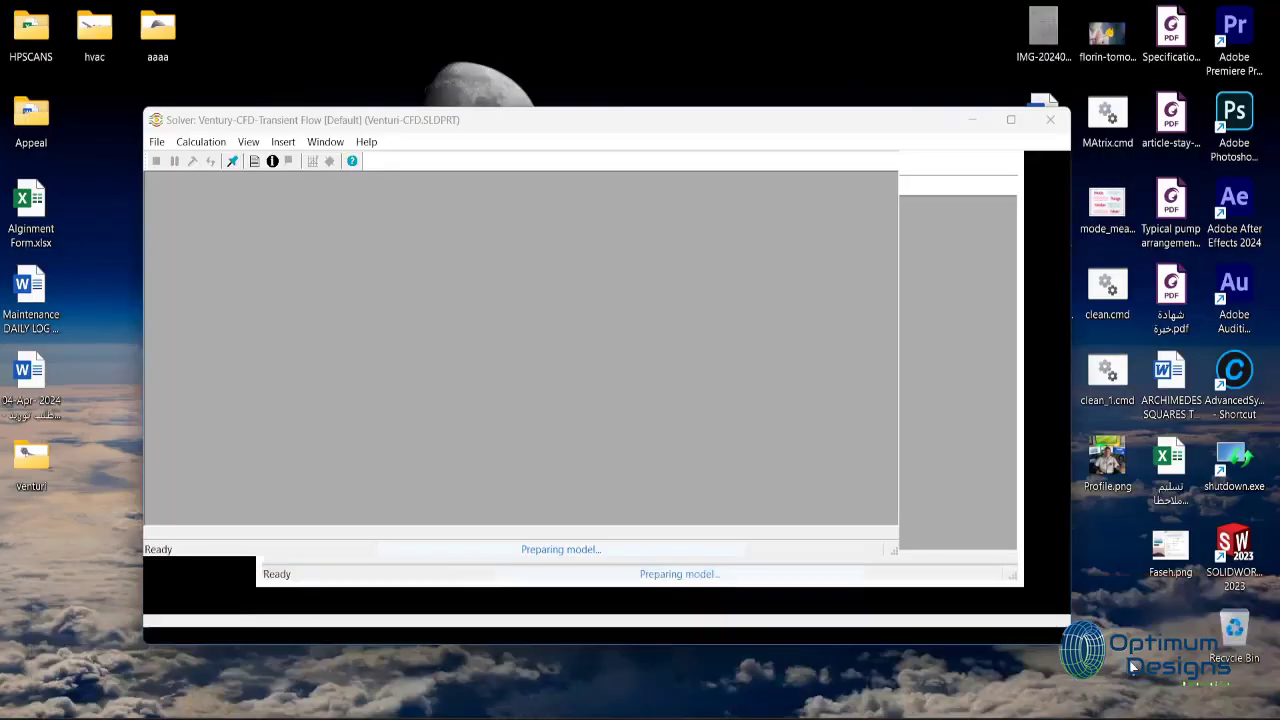
Bring the Solver window forward and maximize it to monitor the solve through iteration 302.
{"action": "left_click", "coordinate": [1020, 650]}
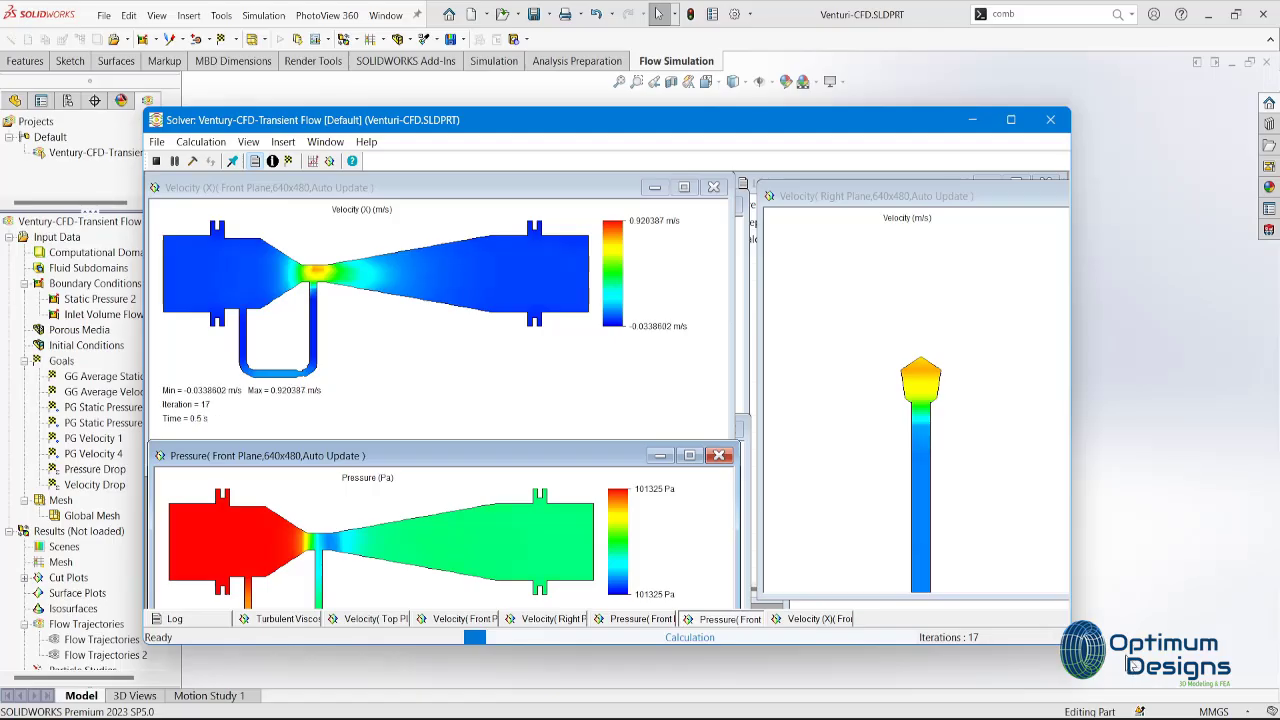
{"action": "left_click", "coordinate": [1010, 119]}
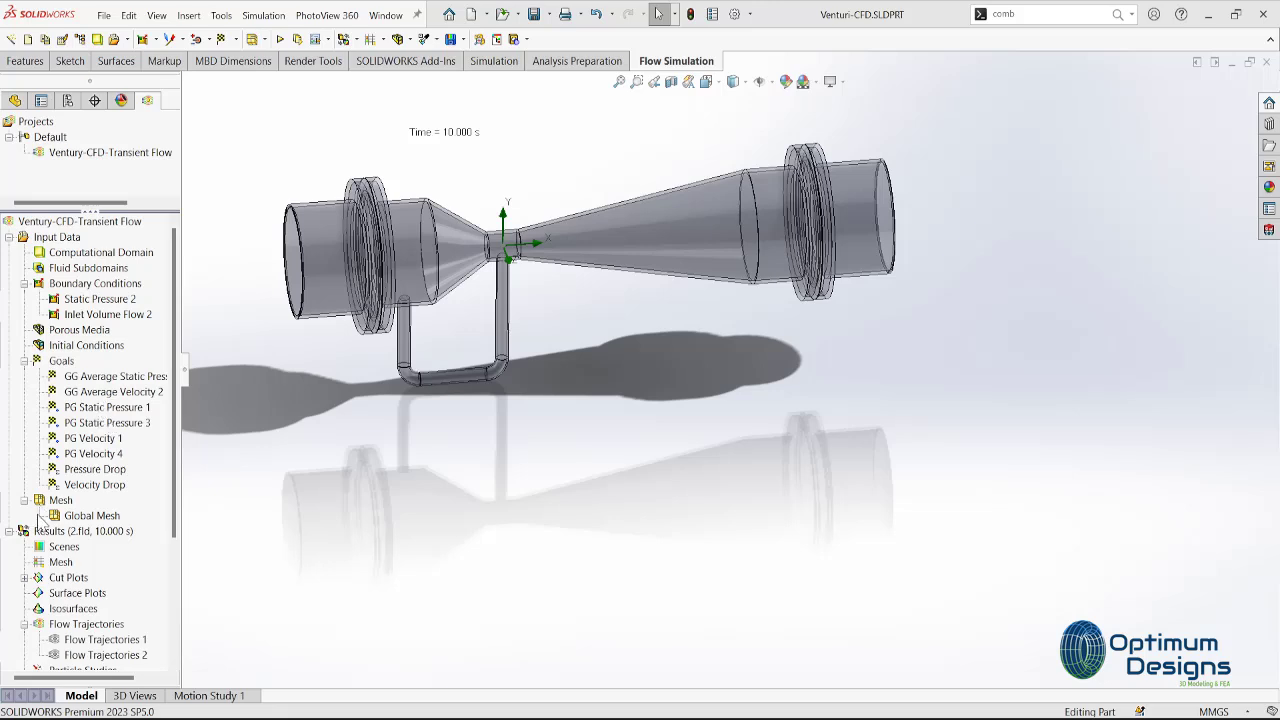
Delete the existing Goal Plot 1 and Goal Plot 2.
{"action": "right_click", "coordinate": [63, 364]}
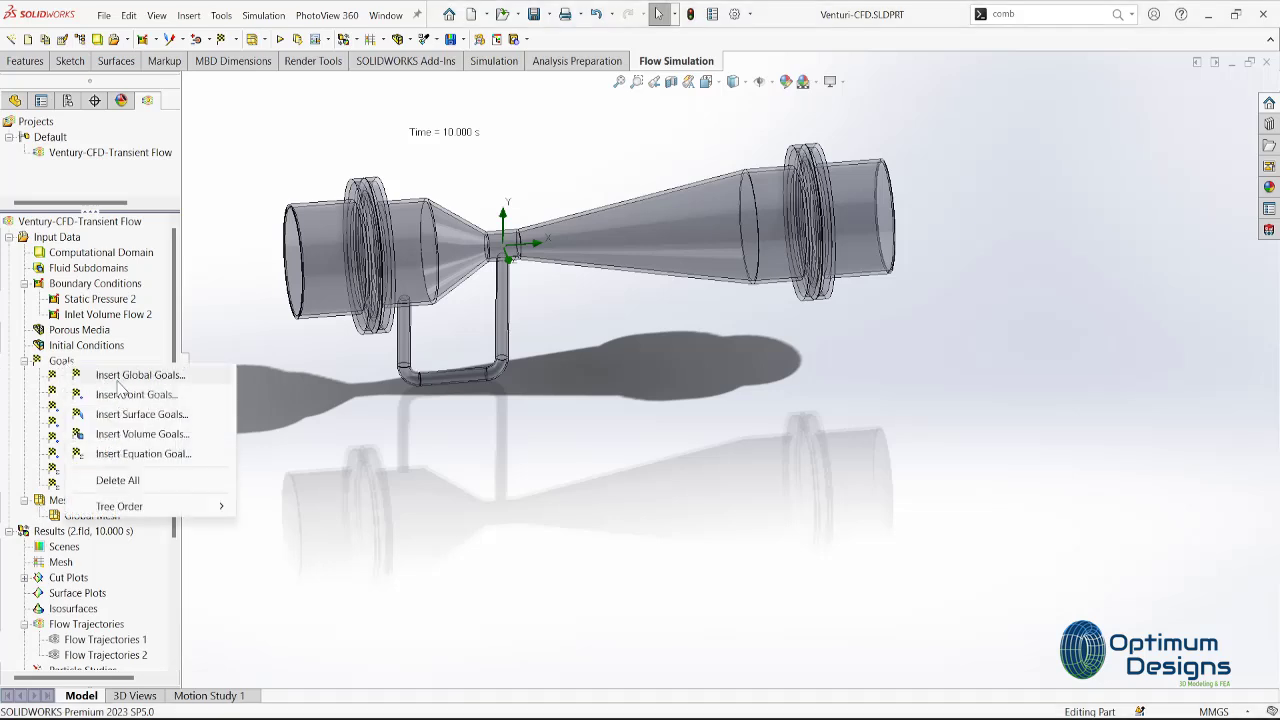
{"action": "left_click", "coordinate": [229, 620]}
{"action": "scroll", "coordinate": [141, 624], "scroll_direction": "down", "scroll_amount": 4}
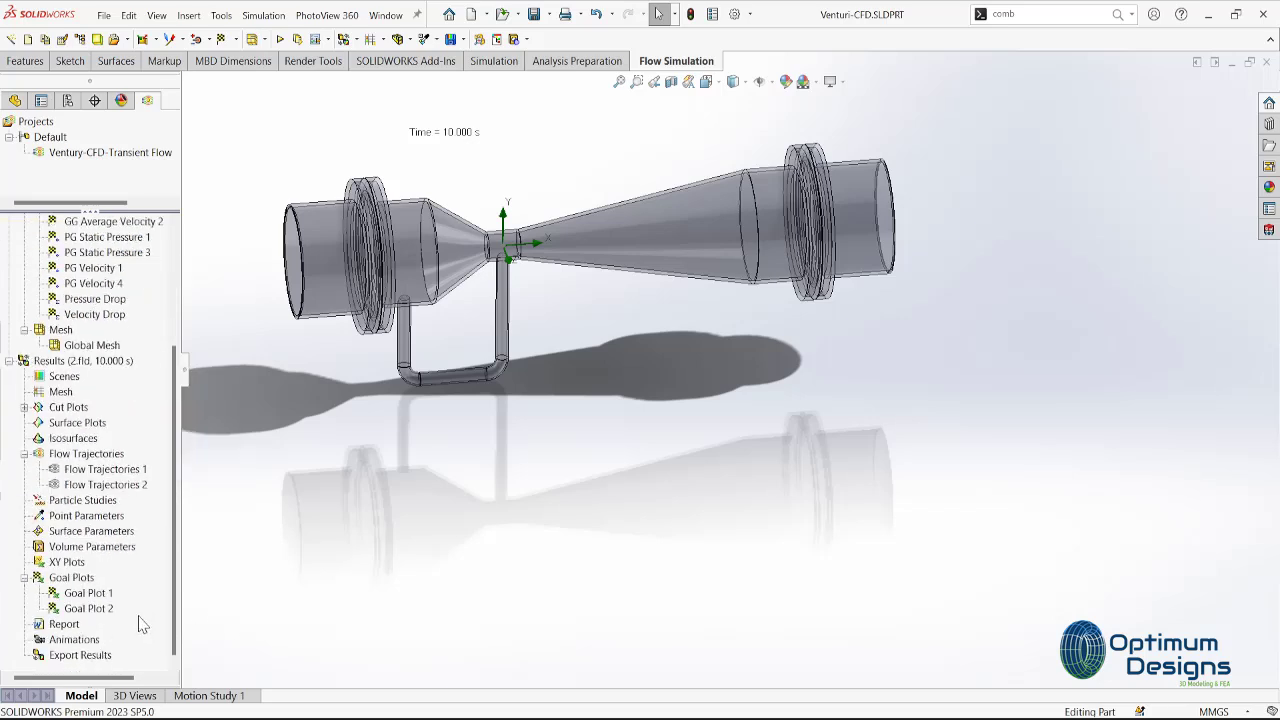
{"action": "left_click", "coordinate": [86, 592]}
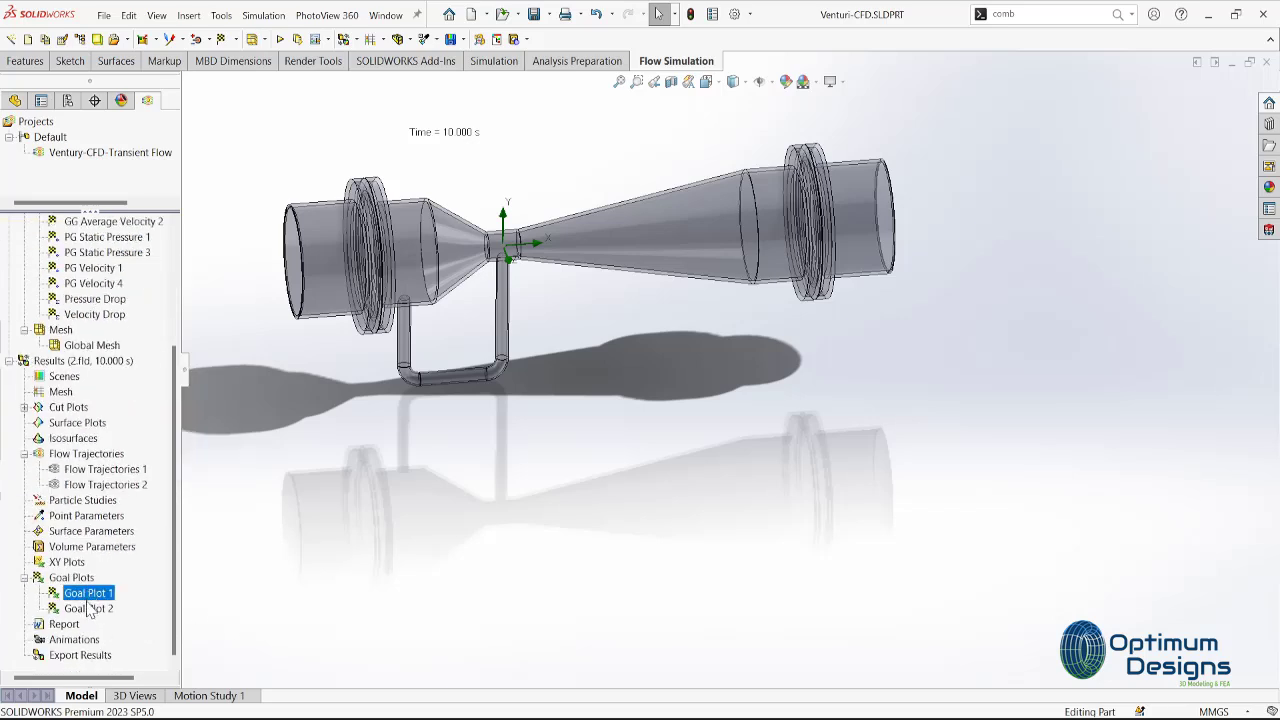
{"action": "left_click", "coordinate": [90, 608], "text": "ctrl"}
{"action": "key", "text": "Delete"}
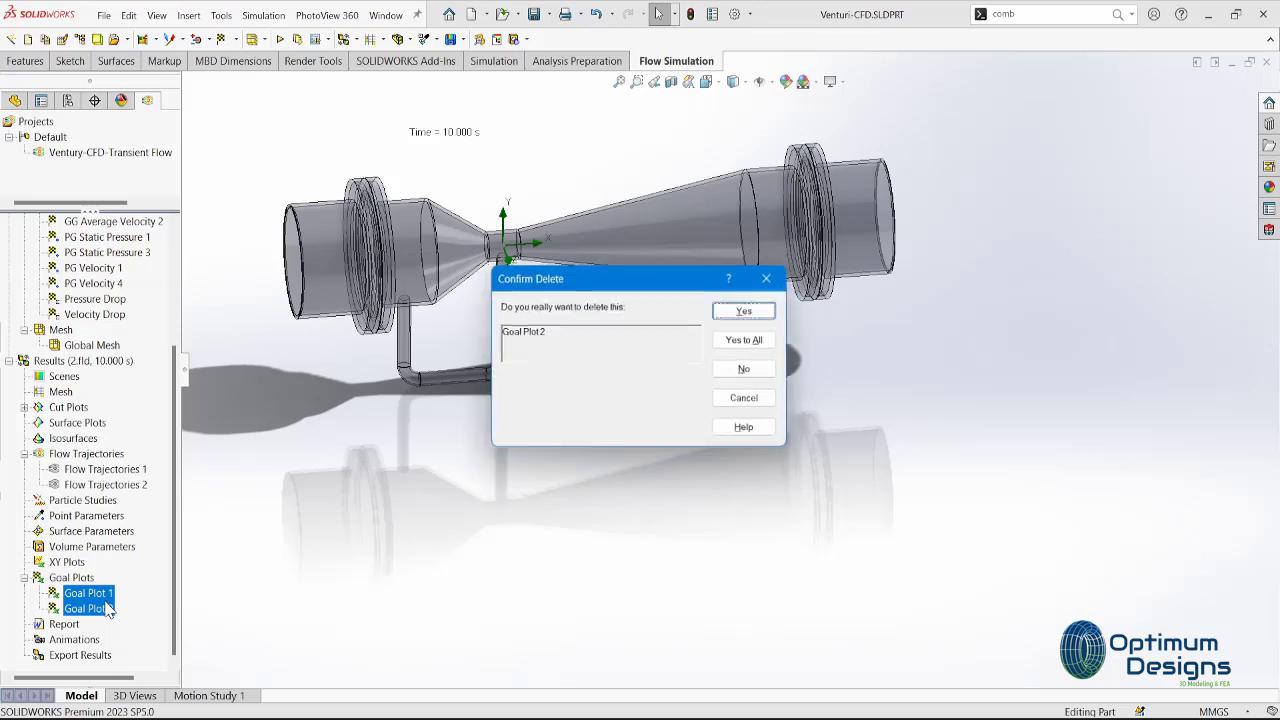
{"action": "key", "text": "Return"}
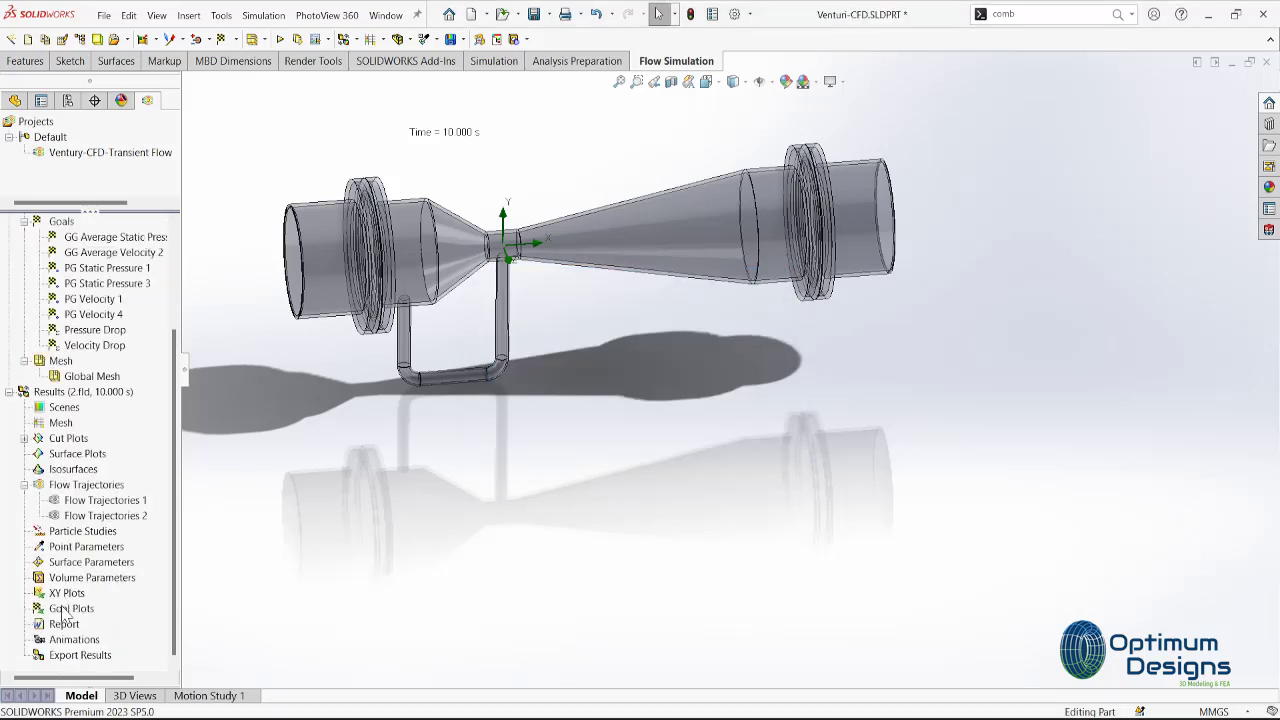
Insert a new goal plot with only Velocity Drop selected and show it.
{"action": "right_click", "coordinate": [62, 612]}
{"action": "left_click", "coordinate": [100, 614]}
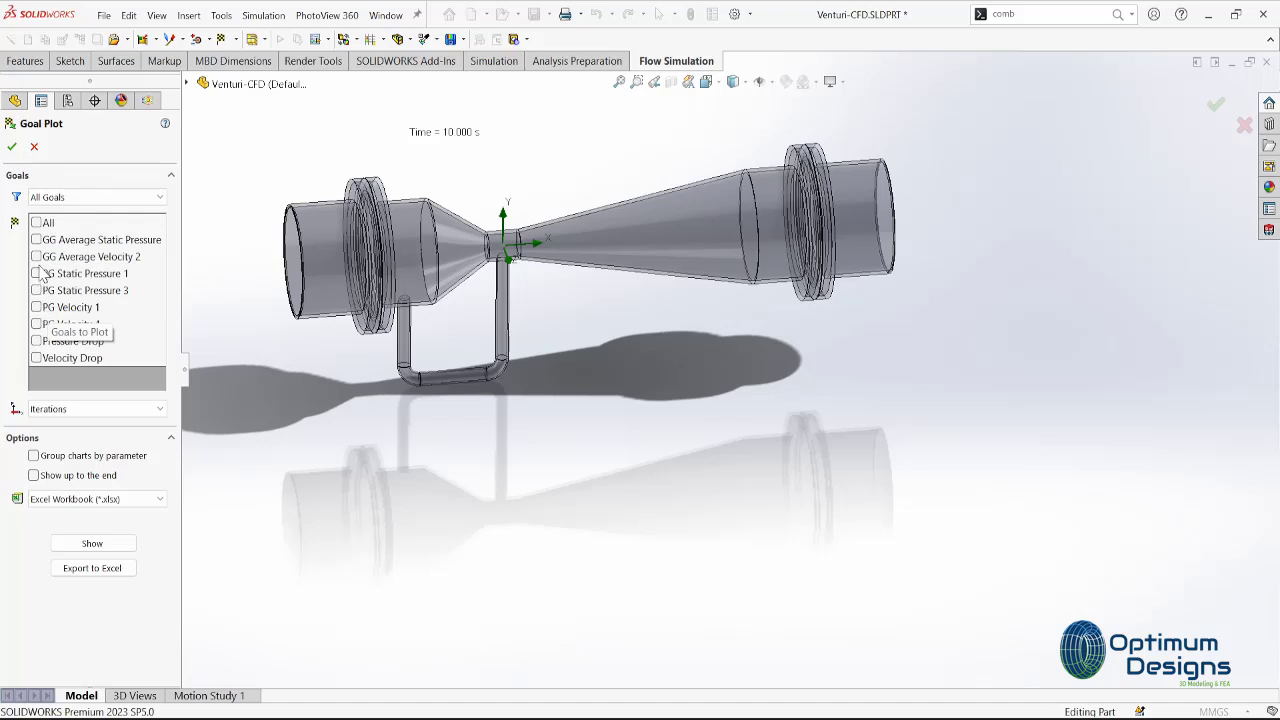
{"action": "left_click", "coordinate": [38, 257]}
{"action": "left_click", "coordinate": [37, 258]}
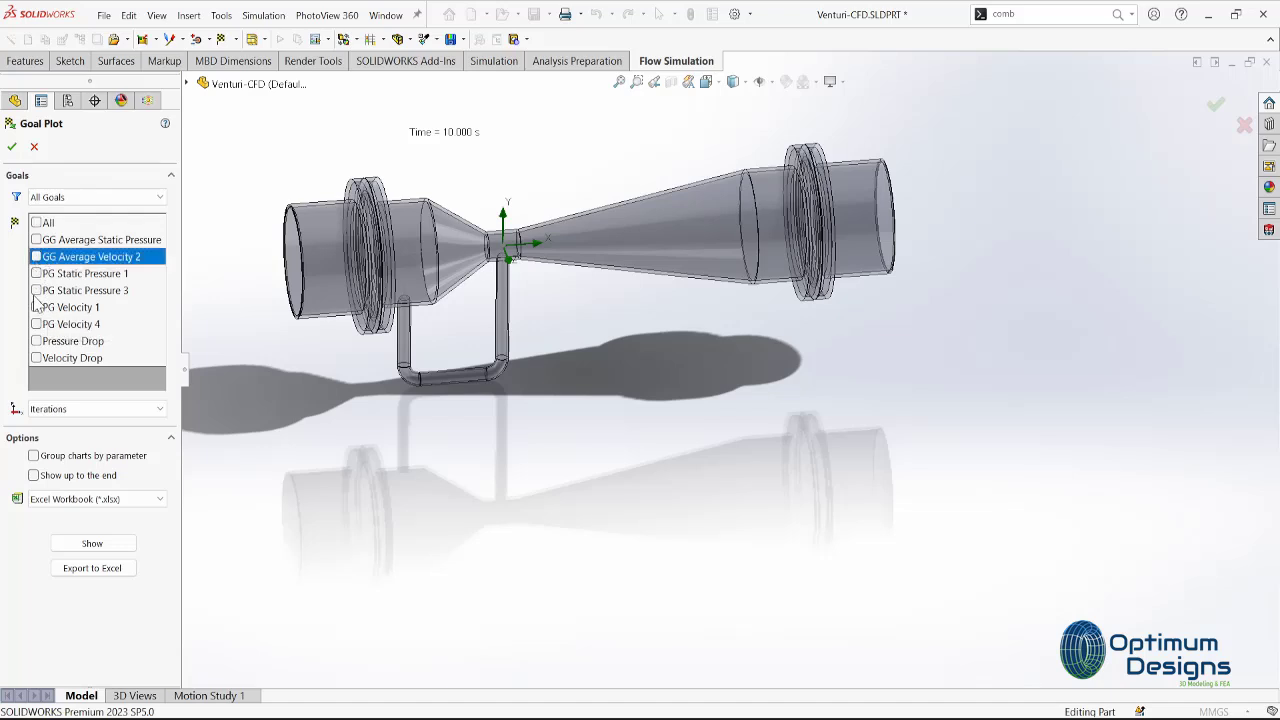
{"action": "left_click", "coordinate": [38, 307]}
{"action": "left_click", "coordinate": [38, 324]}
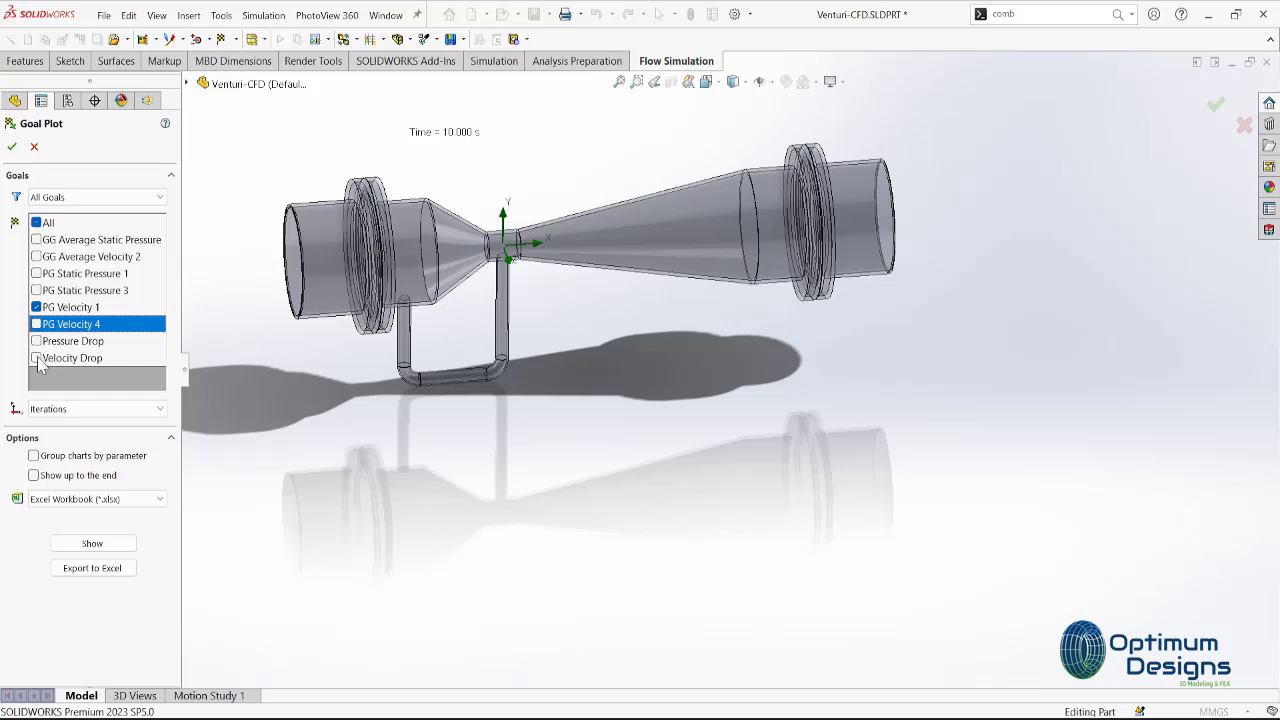
{"action": "left_click", "coordinate": [38, 358]}
{"action": "left_click", "coordinate": [37, 308]}
{"action": "left_click", "coordinate": [91, 543]}
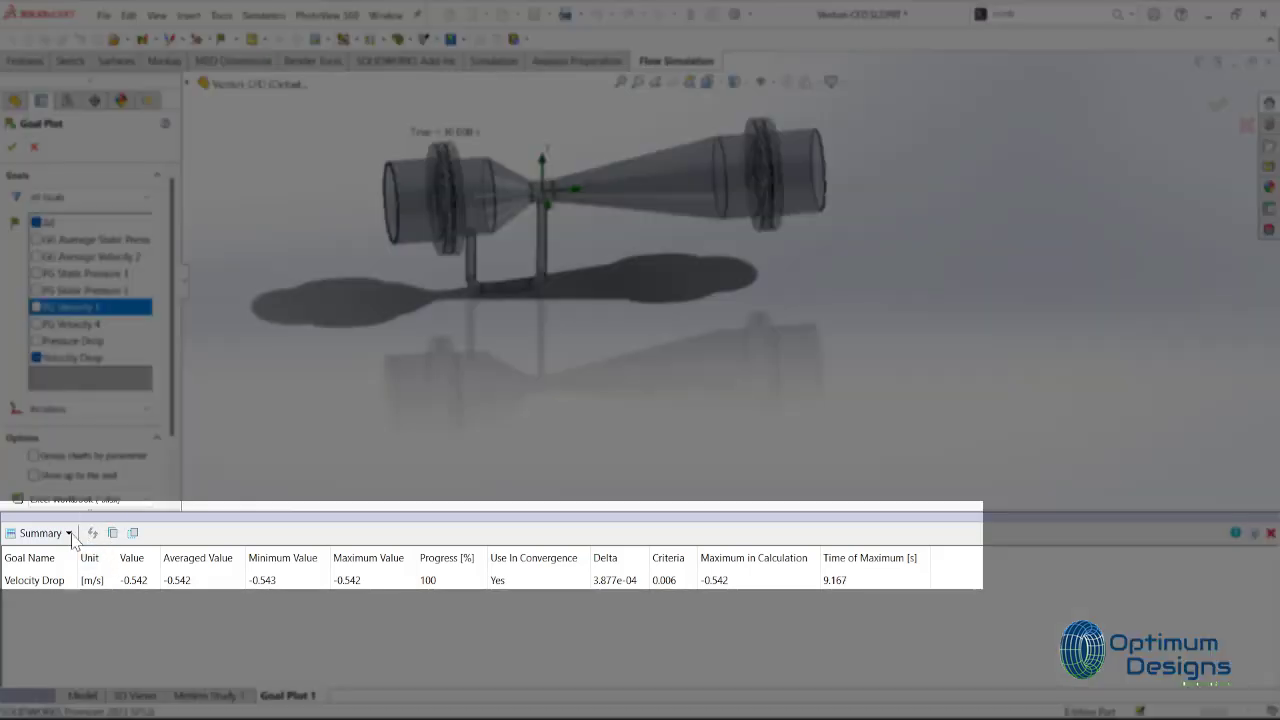
Switch the Velocity Drop results to the History chart, resize it, then close it.
{"action": "left_click", "coordinate": [69, 533]}
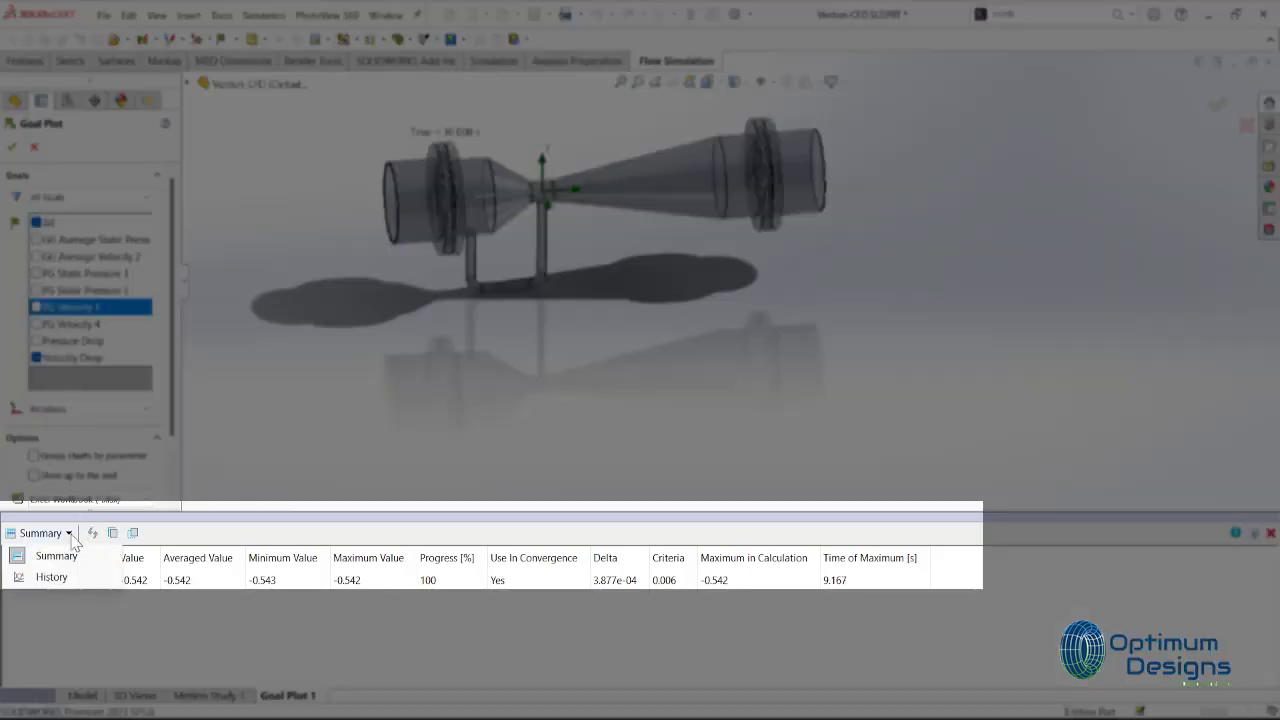
{"action": "left_click", "coordinate": [66, 578]}
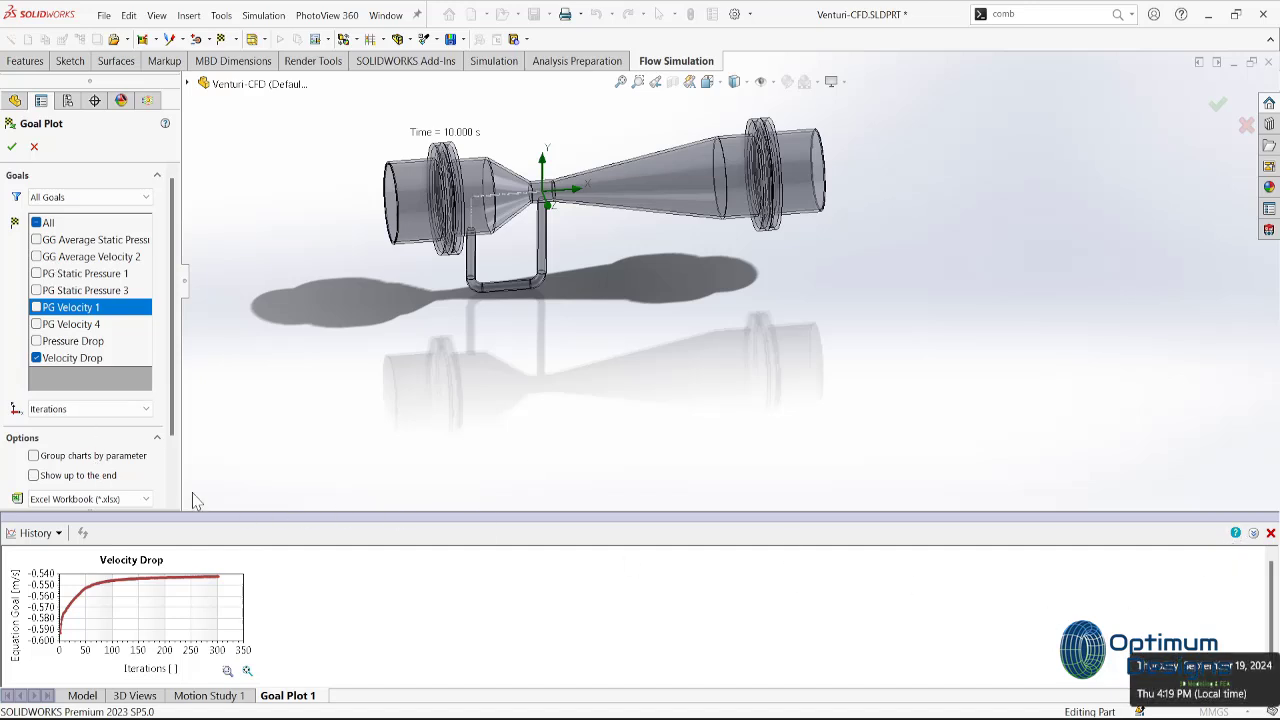
{"action": "left_click_drag", "start_coordinate": [202, 515], "coordinate": [246, 281]}
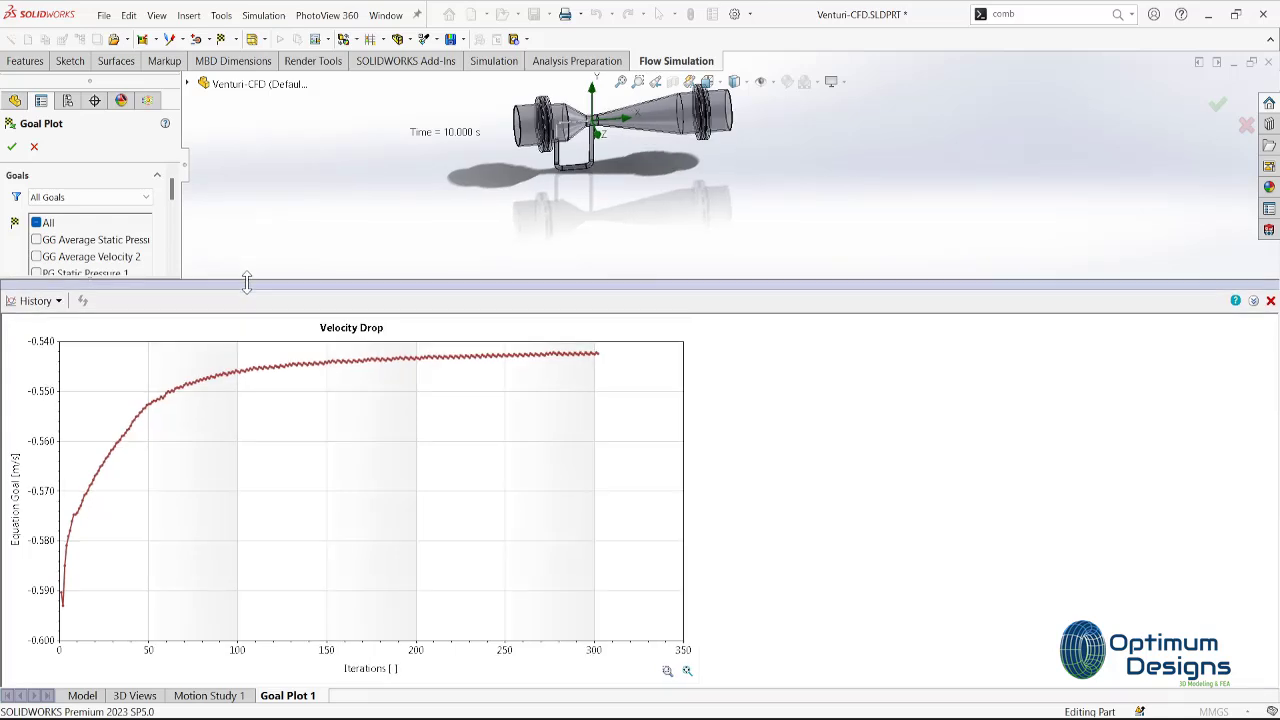
{"action": "left_click_drag", "start_coordinate": [247, 282], "coordinate": [246, 494]}
{"action": "left_click", "coordinate": [1270, 512]}
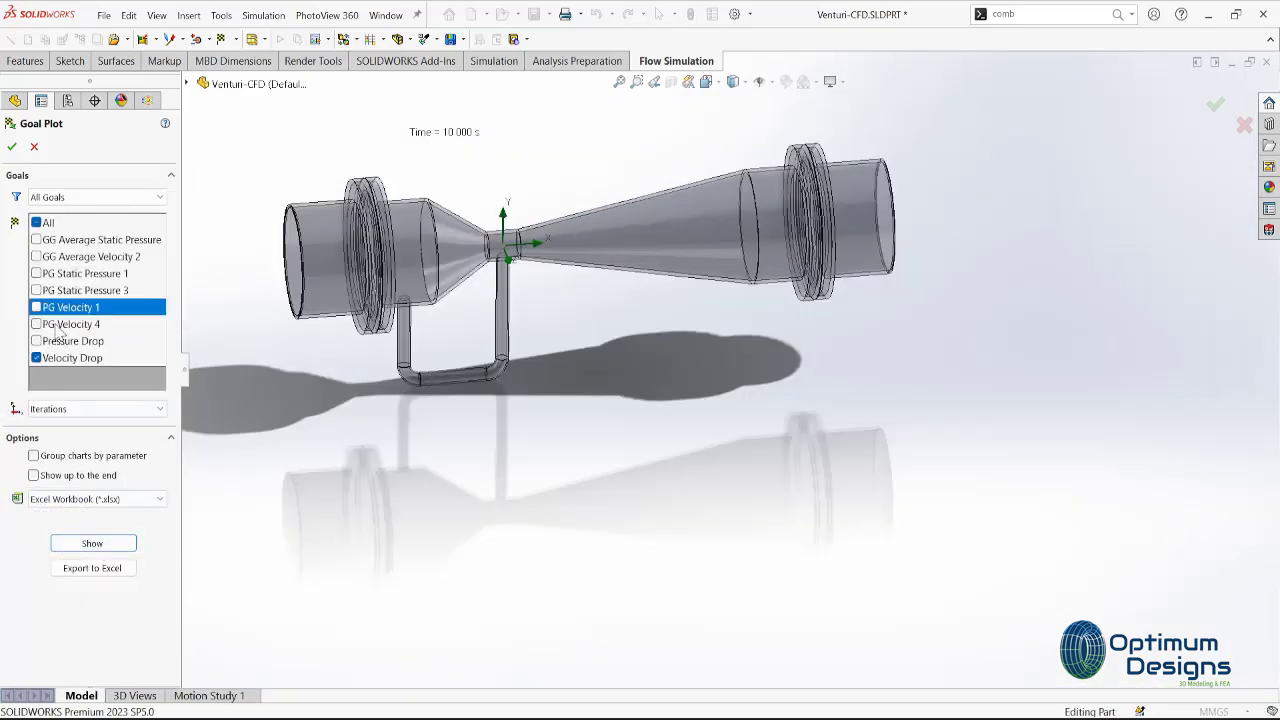
Swap Velocity Drop for Pressure Drop and show its History chart, enlarged.
{"action": "left_click", "coordinate": [37, 358]}
{"action": "left_click", "coordinate": [36, 341]}
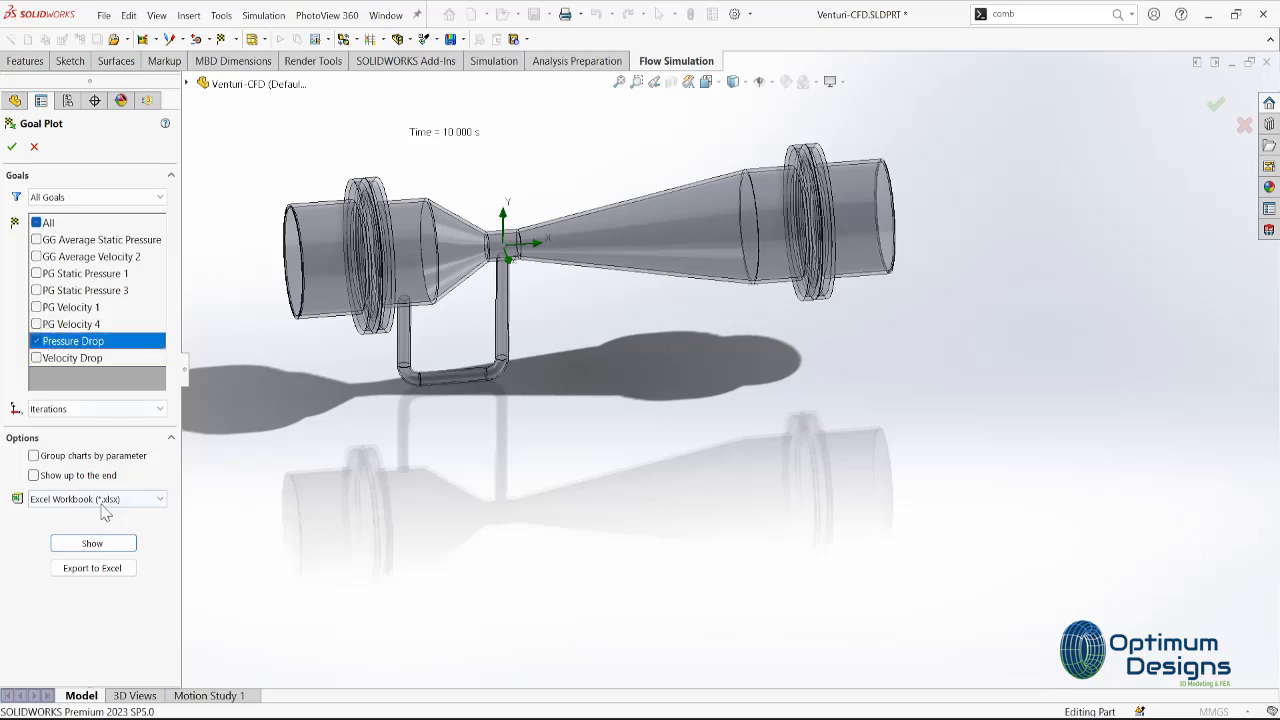
{"action": "left_click", "coordinate": [92, 543]}
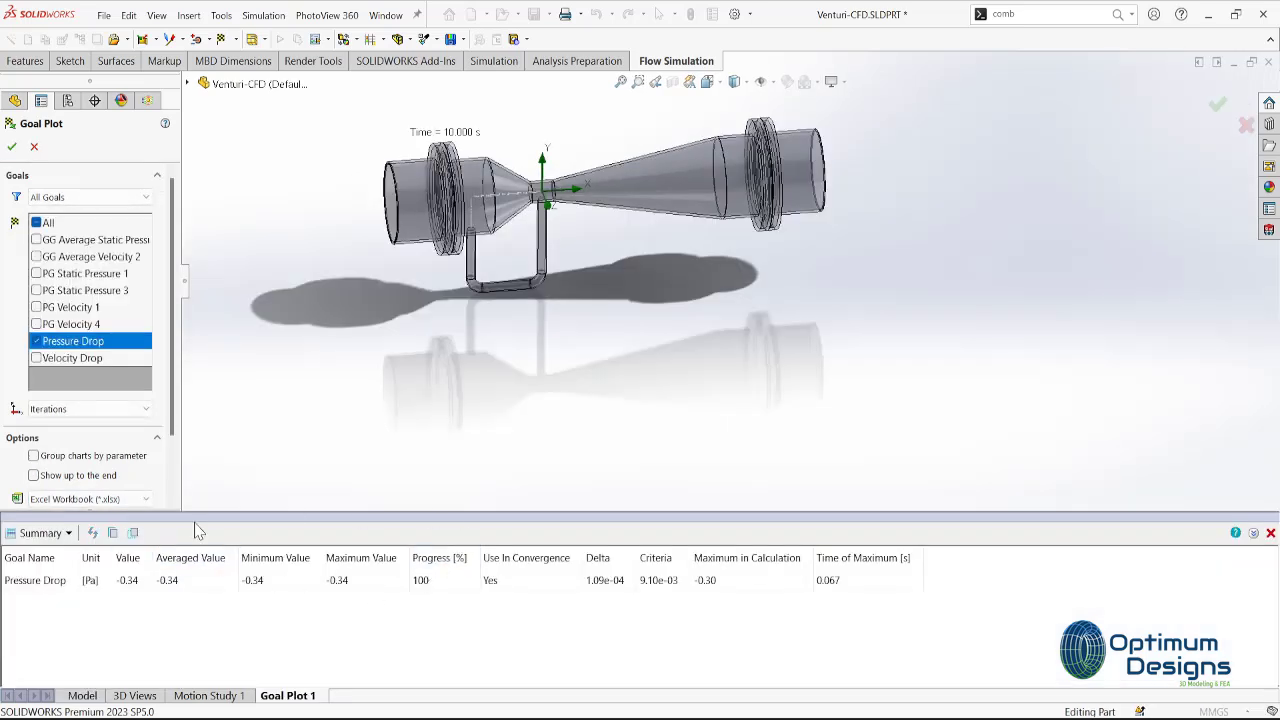
{"action": "left_click_drag", "start_coordinate": [206, 516], "coordinate": [201, 468]}
{"action": "left_click", "coordinate": [70, 487]}
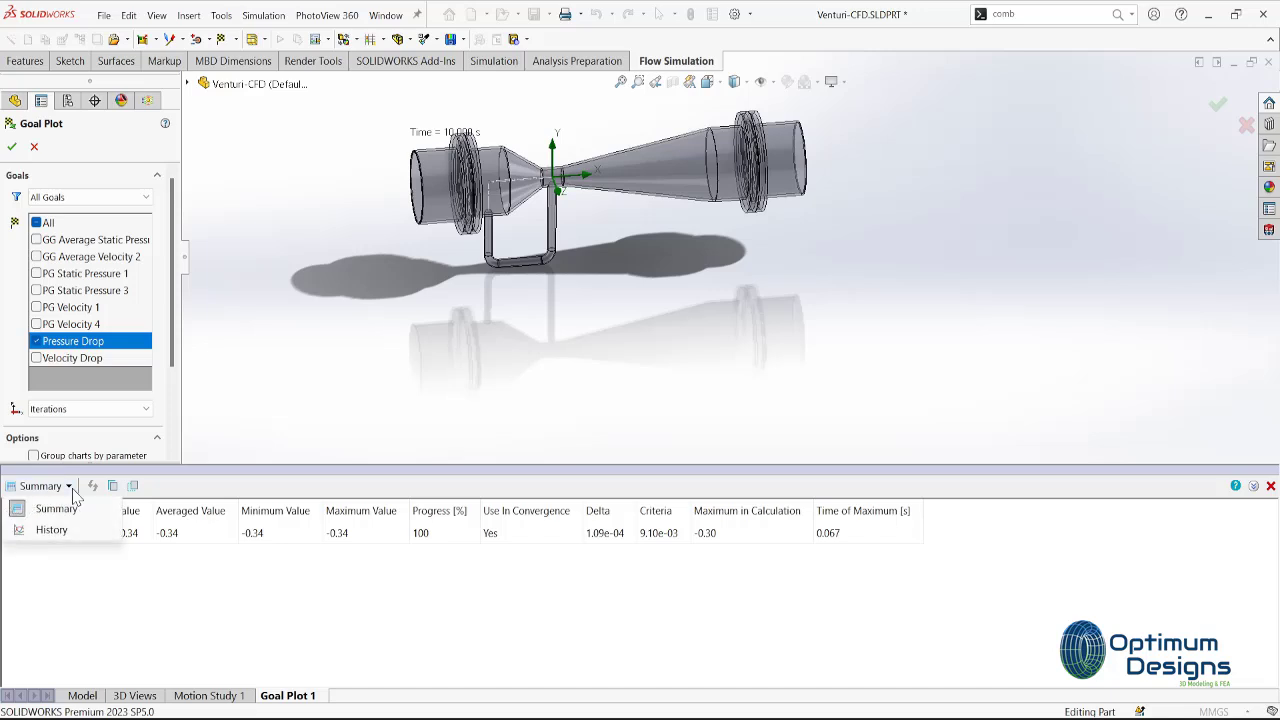
{"action": "left_click", "coordinate": [72, 528]}
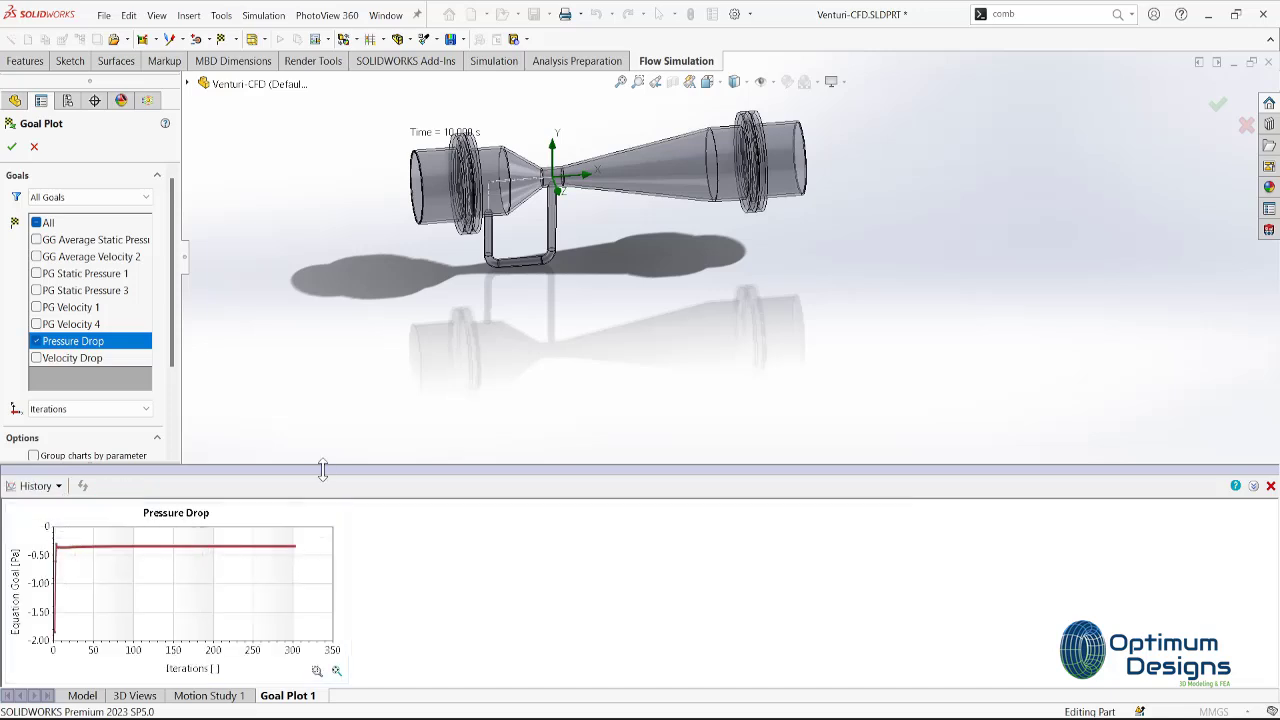
{"action": "left_click_drag", "start_coordinate": [322, 466], "coordinate": [355, 193]}
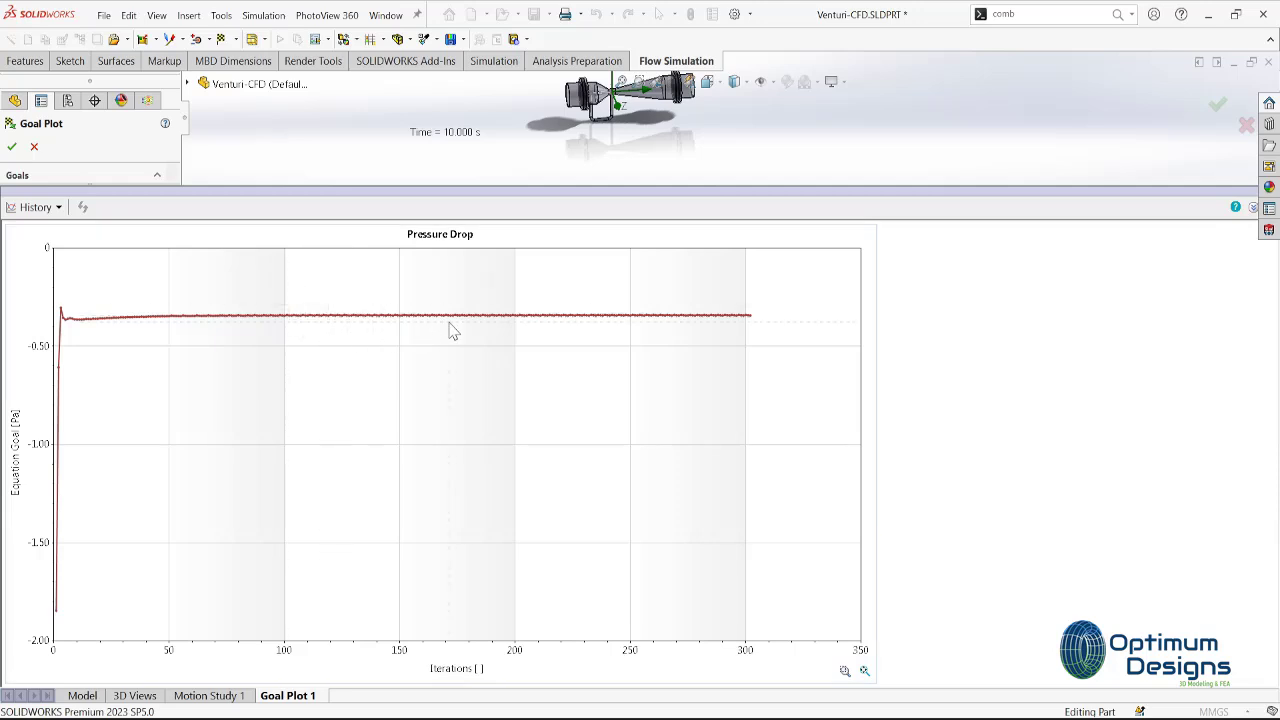
Close the Pressure Drop chart, finish the goal plot, and collapse Flow Trajectories.
{"action": "left_click", "coordinate": [1254, 209]}
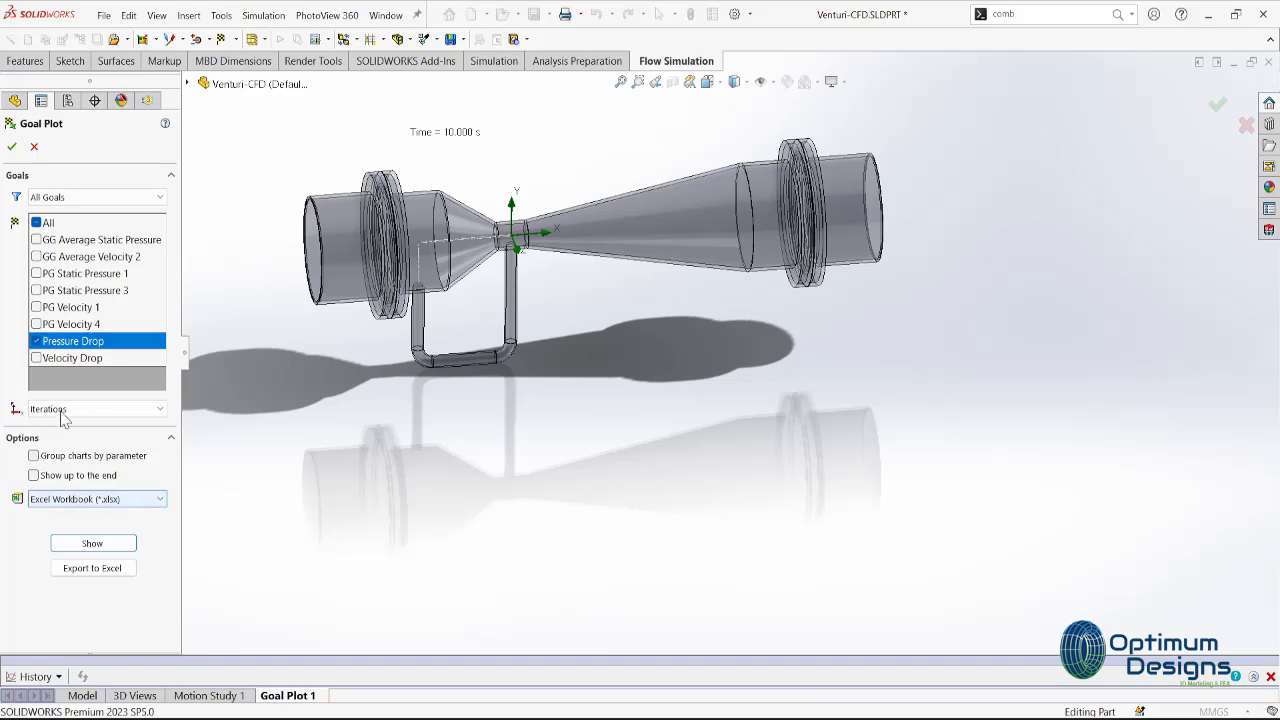
{"action": "left_click", "coordinate": [12, 148]}
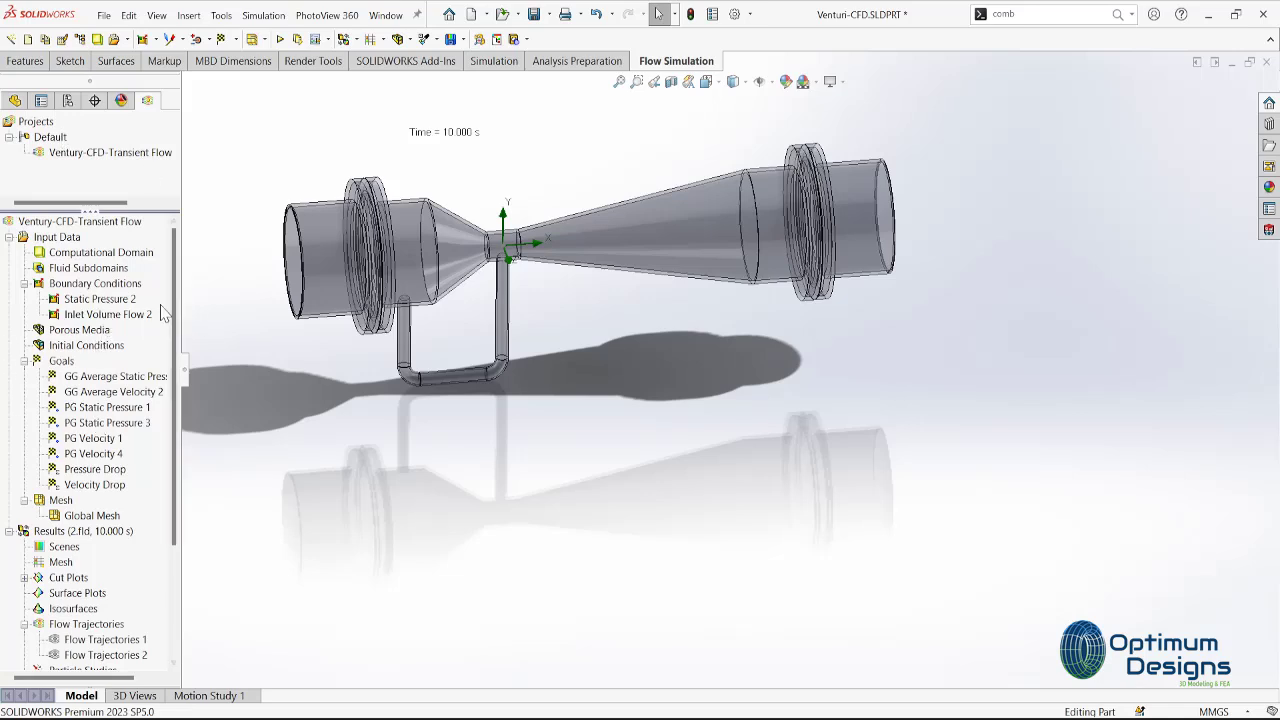
{"action": "left_click", "coordinate": [24, 624]}
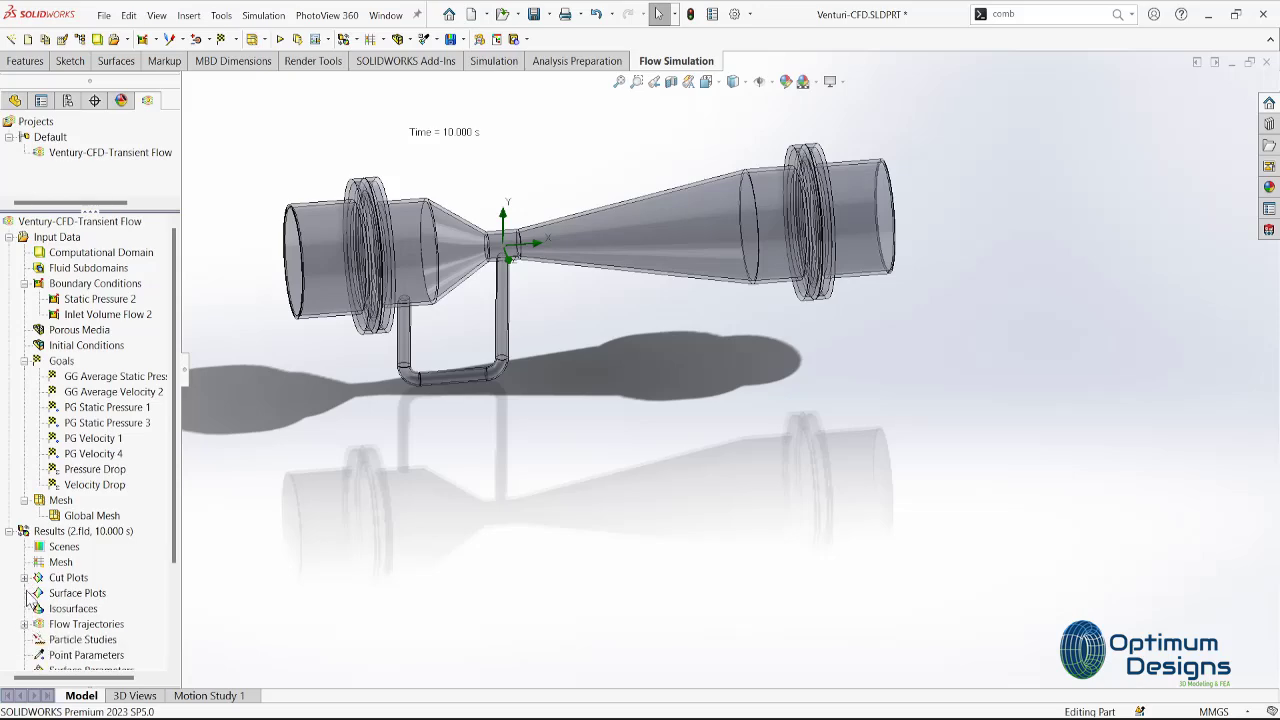